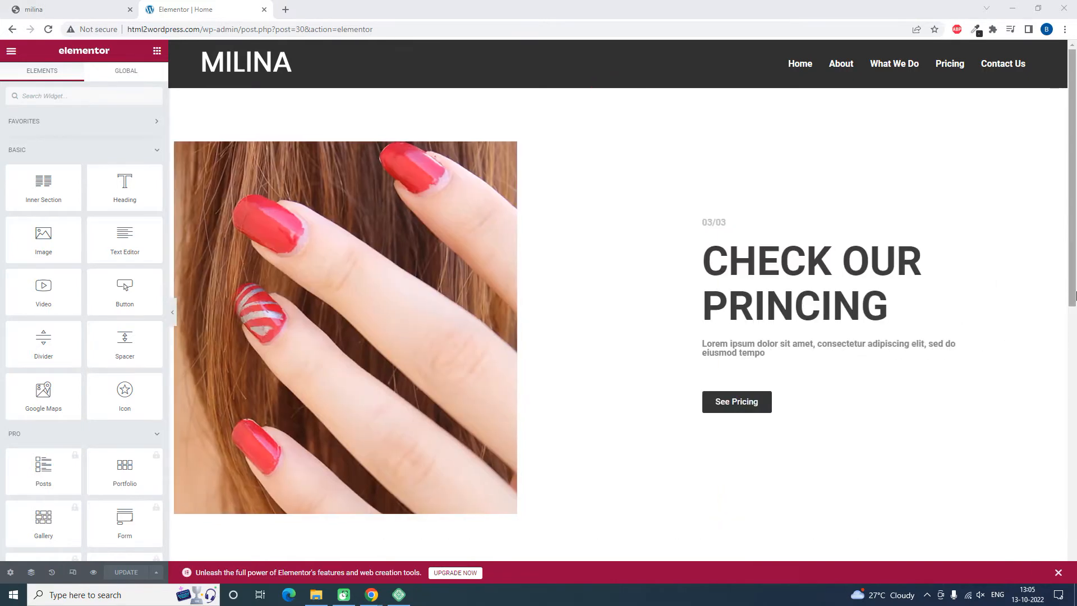
Compare the Elementor home page with the milina HTML page, examining the layout of its What We Do section.
scroll(1075, 295, down, 3)
scroll(1075, 295, up, 3)
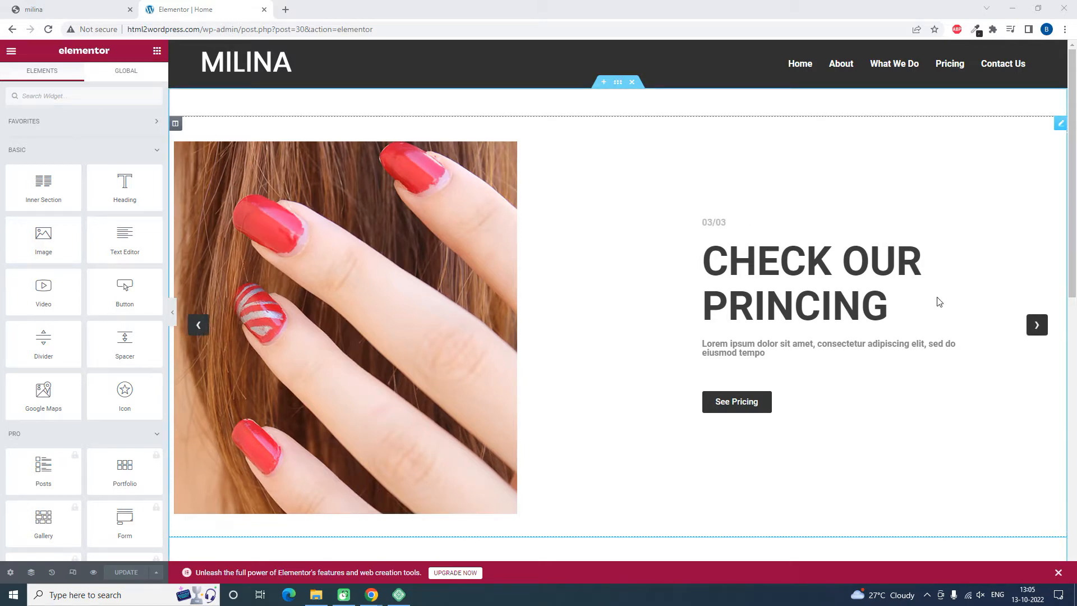
click(25, 5)
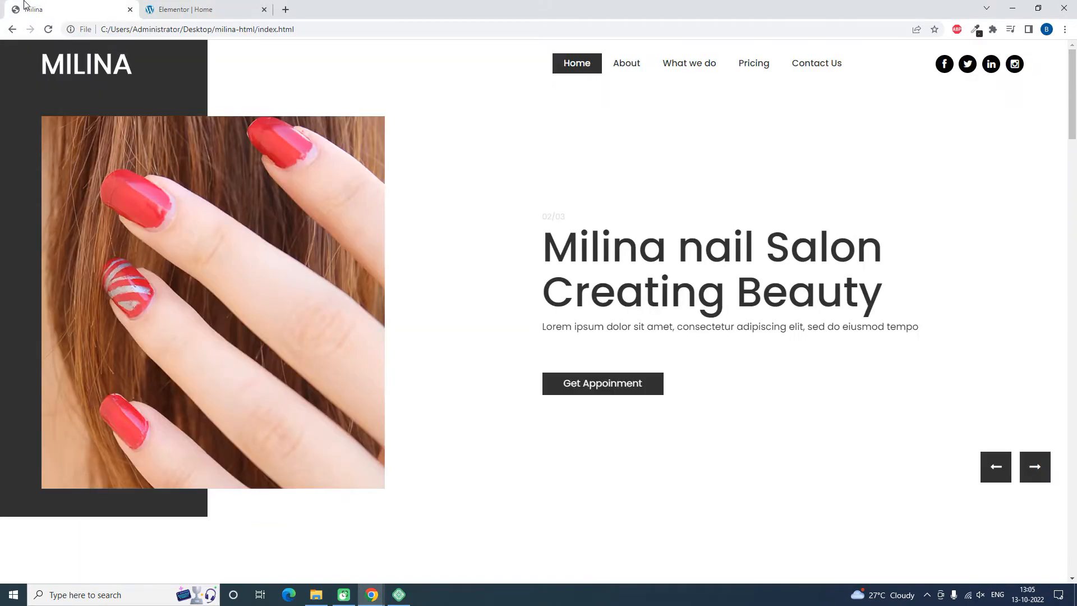
scroll(341, 207, down, 9)
scroll(385, 226, up, 2)
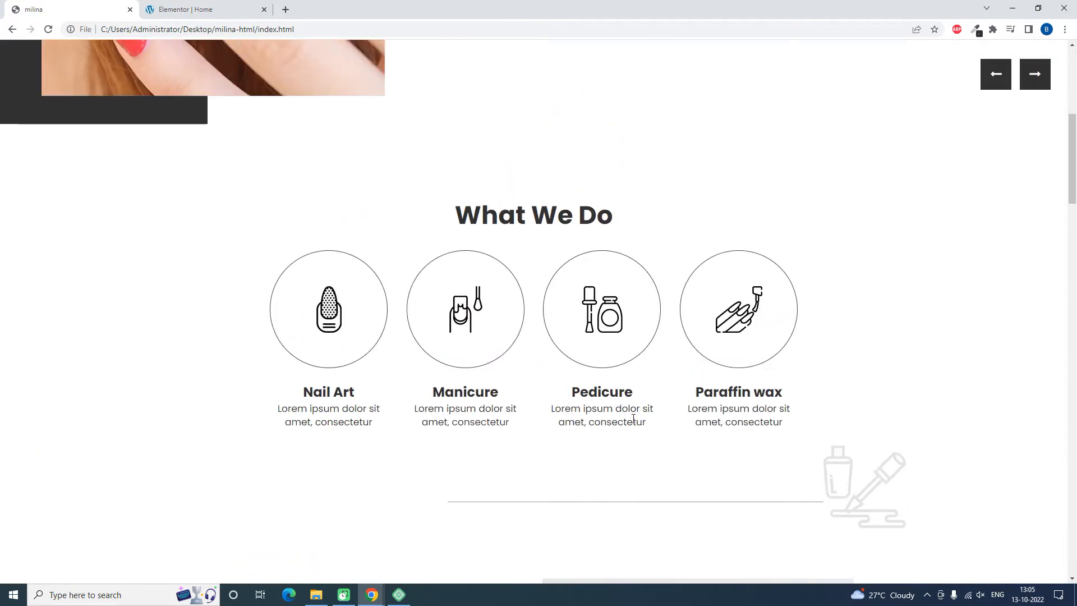
click(204, 7)
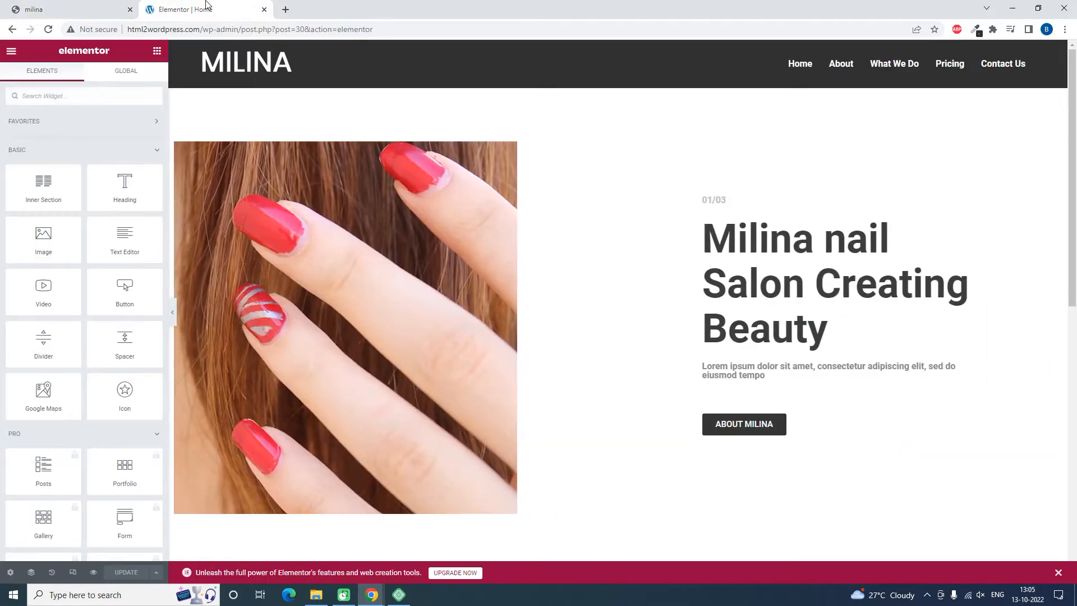
click(93, 4)
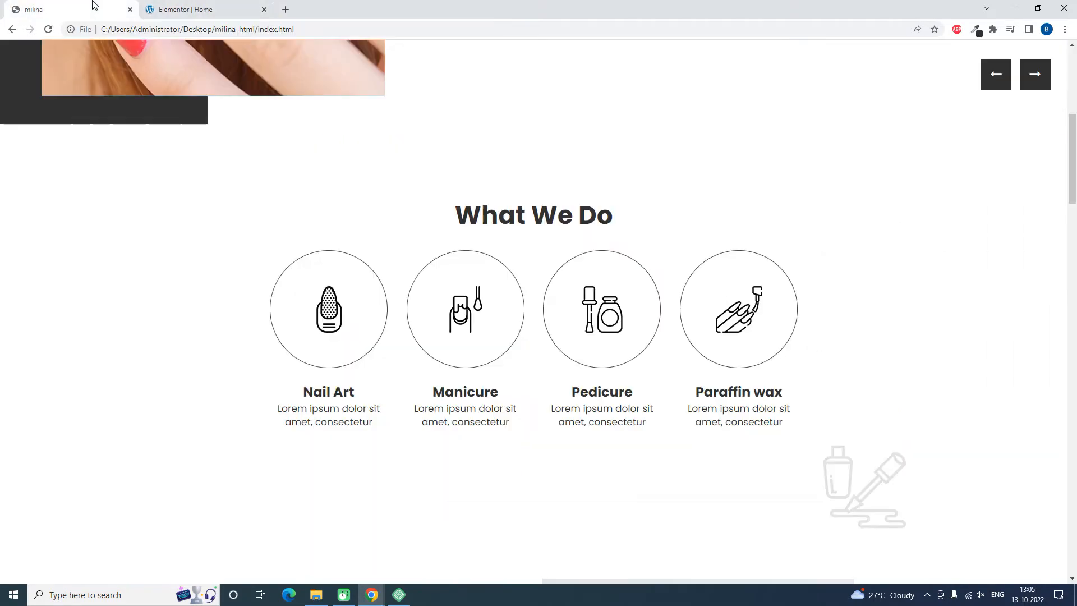
click(173, 4)
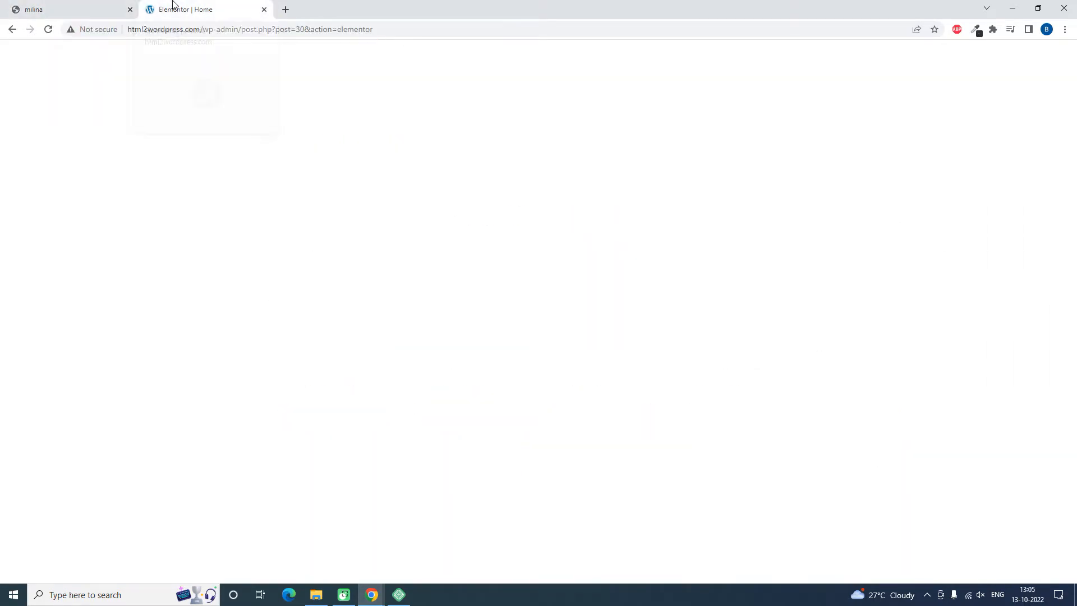
Add a single-column section in the empty area between the banner slider and the footer.
scroll(527, 258, down, 5)
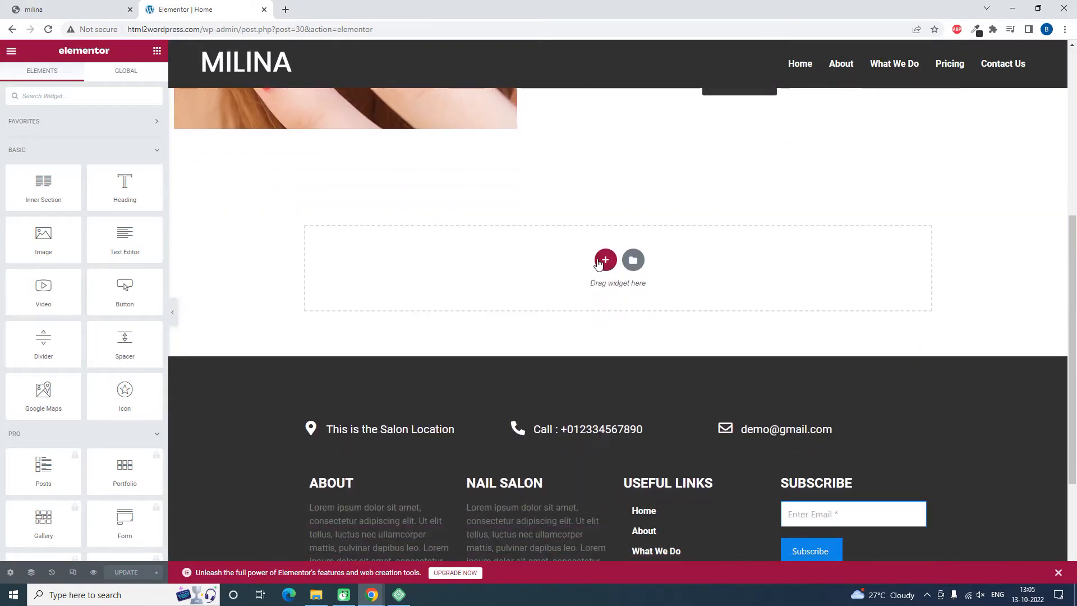
click(605, 259)
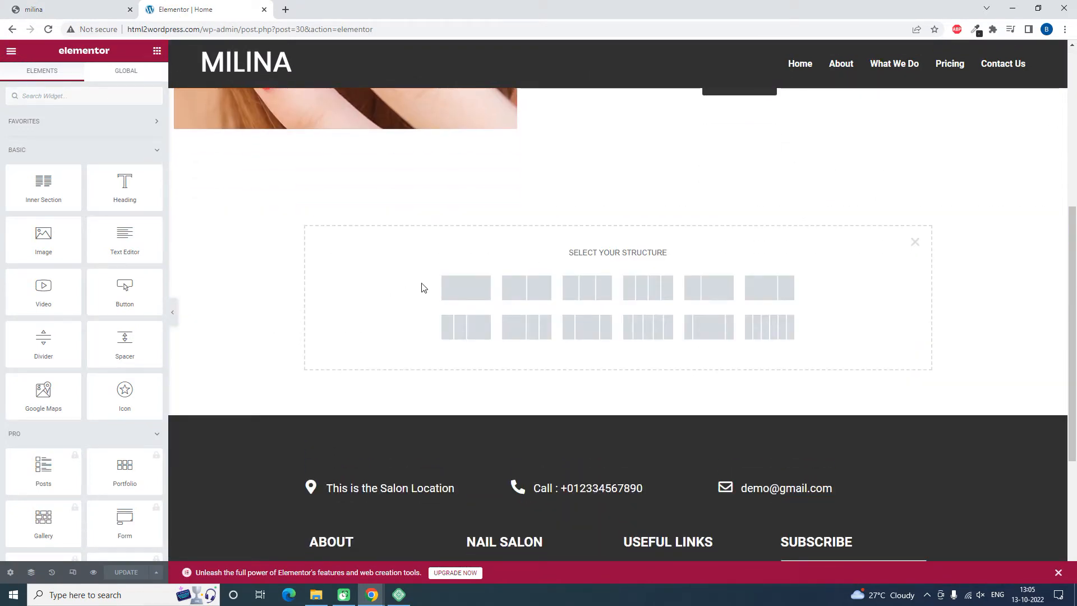
click(461, 288)
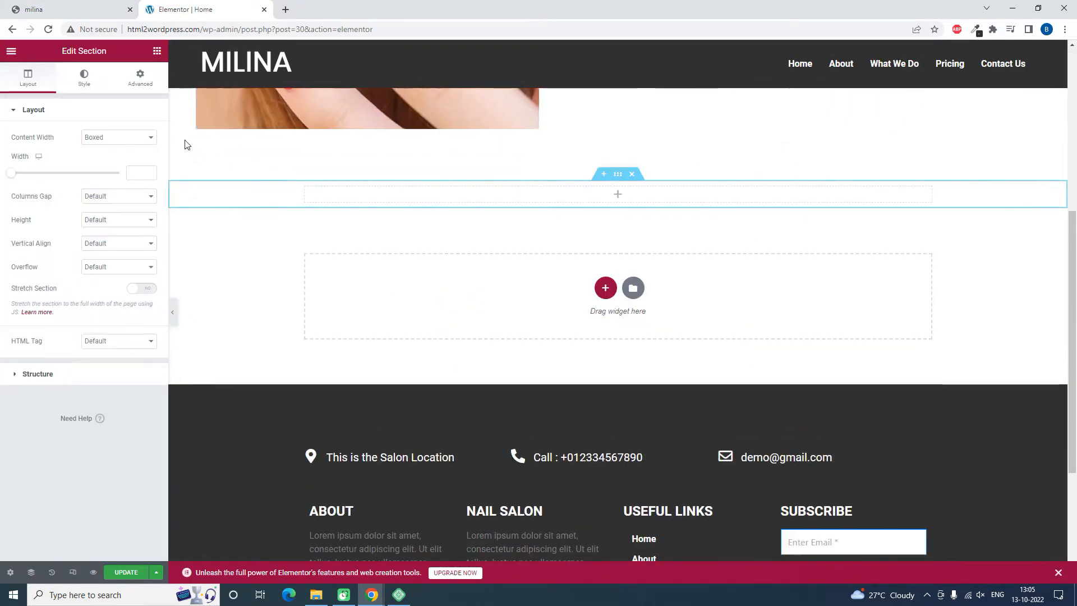
Set the new section's top and bottom padding to 100 px, leaving left and right at 0.
click(147, 88)
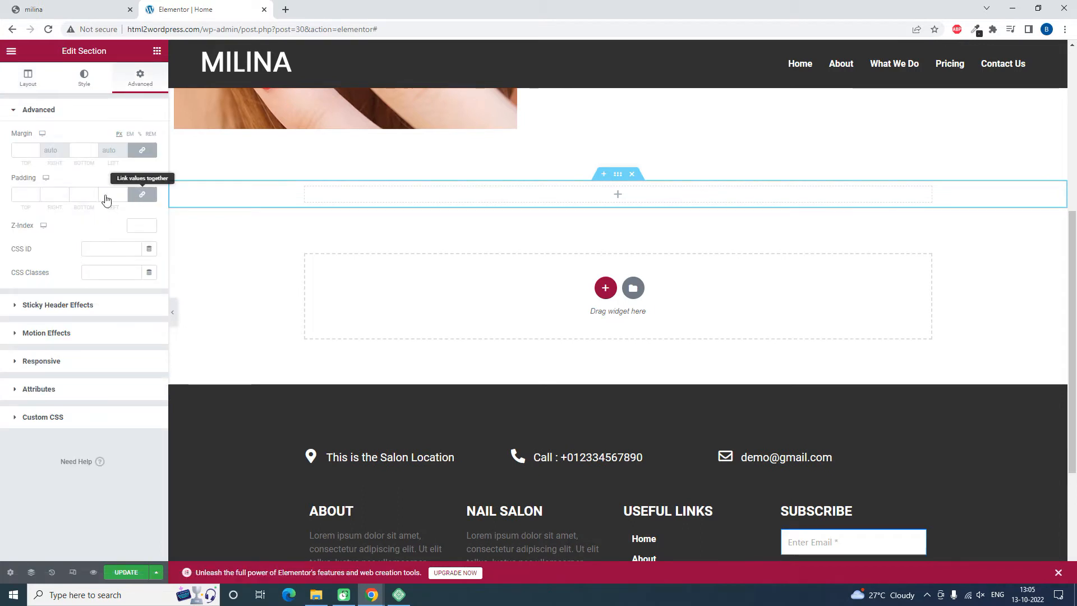
text(100)
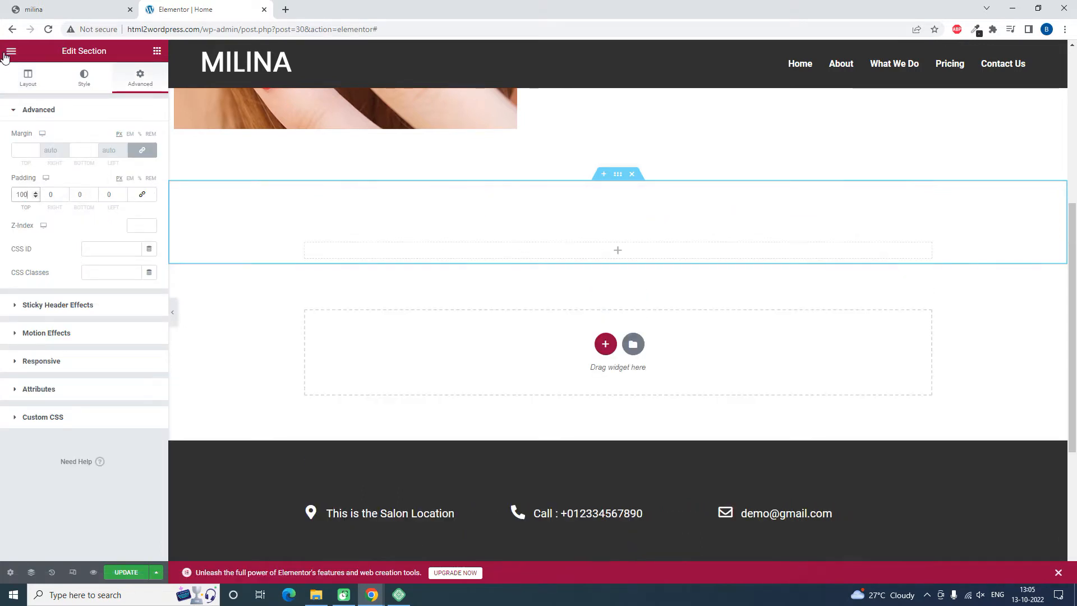
key(Tab)
key(Tab)
text(100)
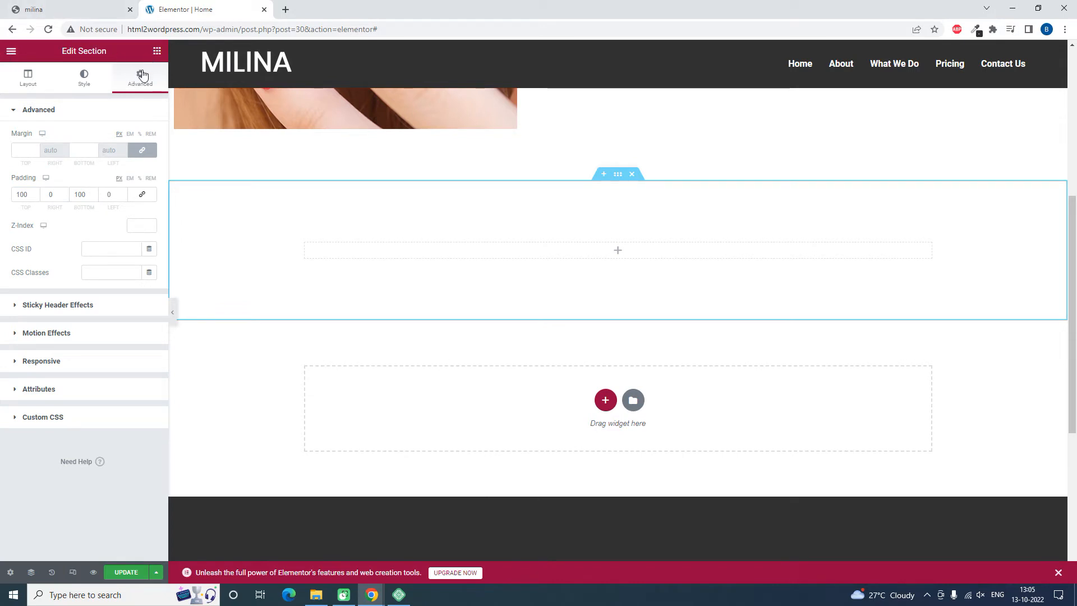
Insert a Heading widget into the new section and center-align it.
click(157, 51)
drag(452, 222, 662, 267)
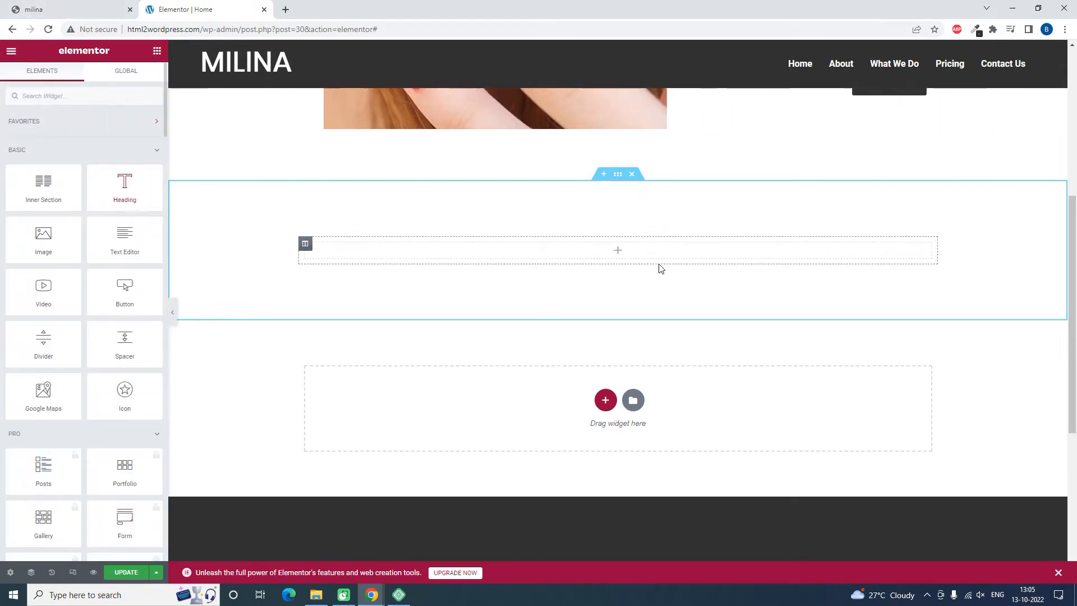
drag(125, 193, 709, 253)
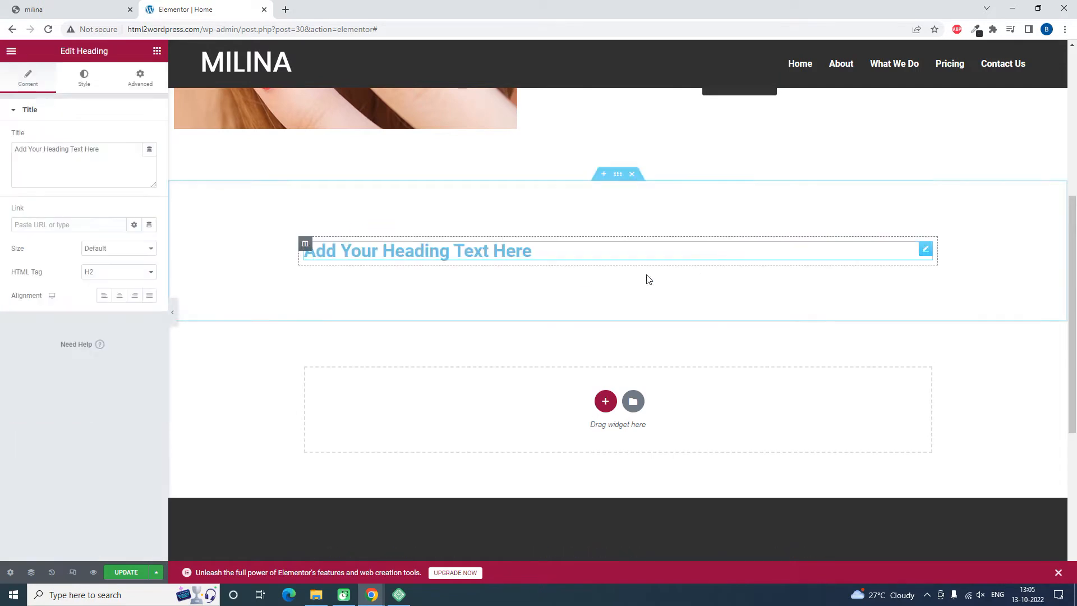
click(119, 295)
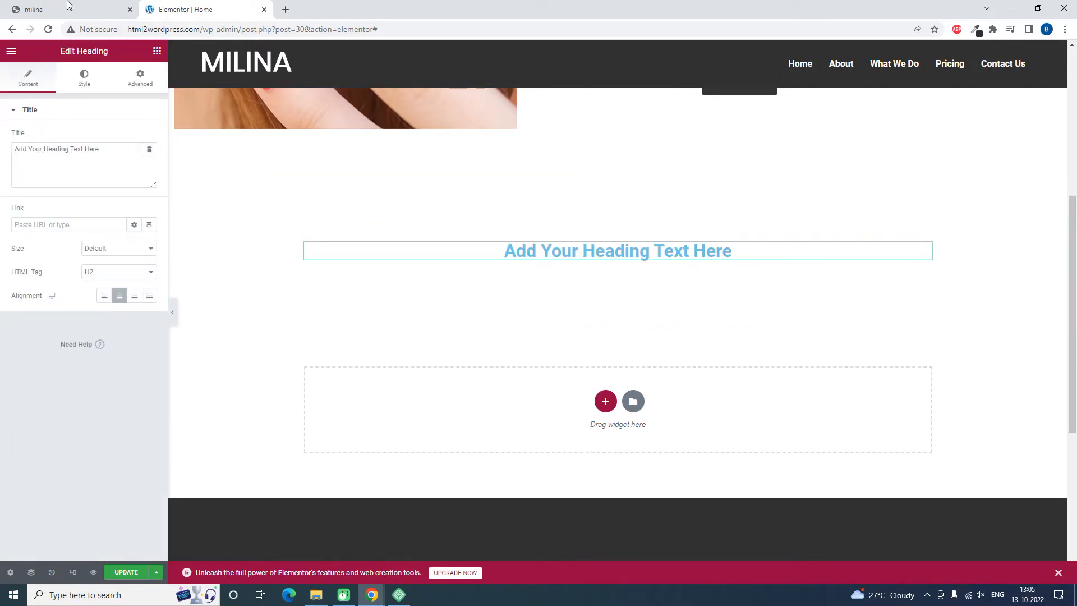
Copy the title "What We Do" from the milina HTML page and use it as the heading's text in Elementor.
click(70, 9)
drag(617, 231, 416, 230)
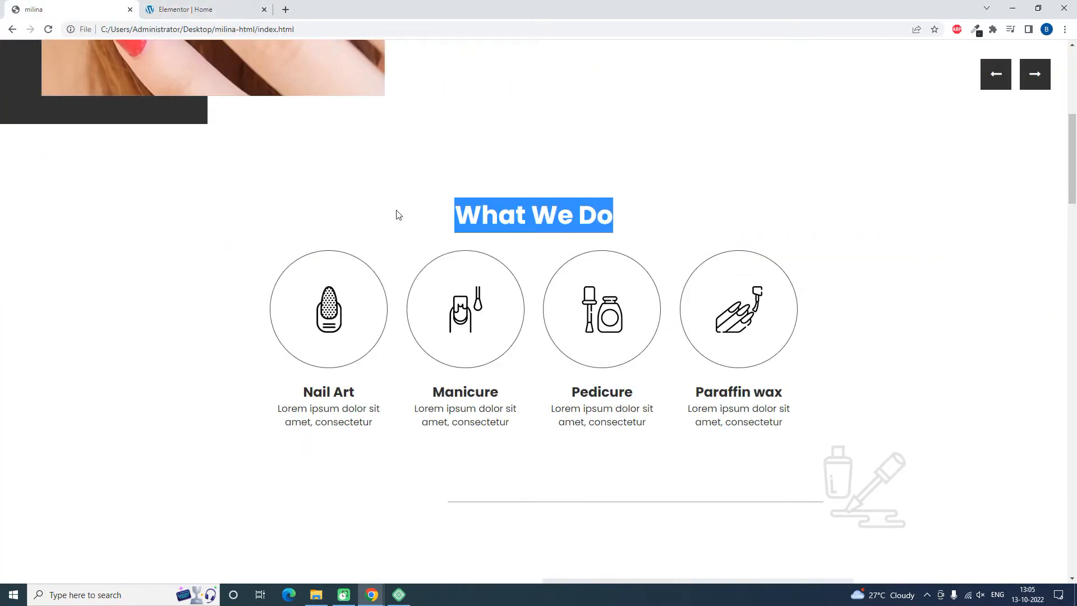
key(ctrl+c)
click(186, 9)
click(736, 251)
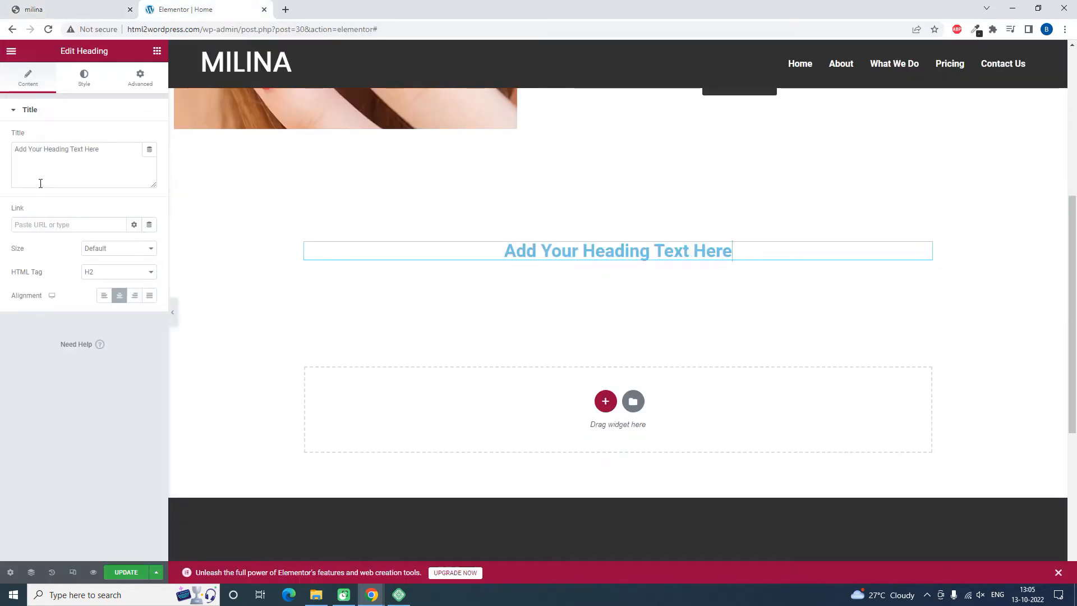
click(129, 151)
key(ctrl+v)
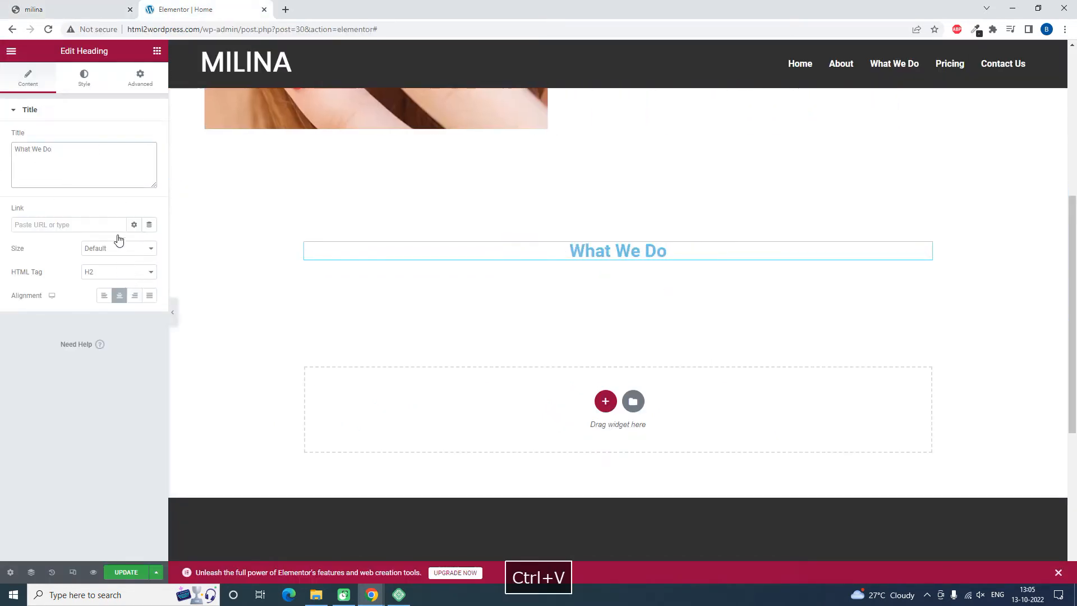
Change the What We Do heading's text color to dark grey.
click(84, 77)
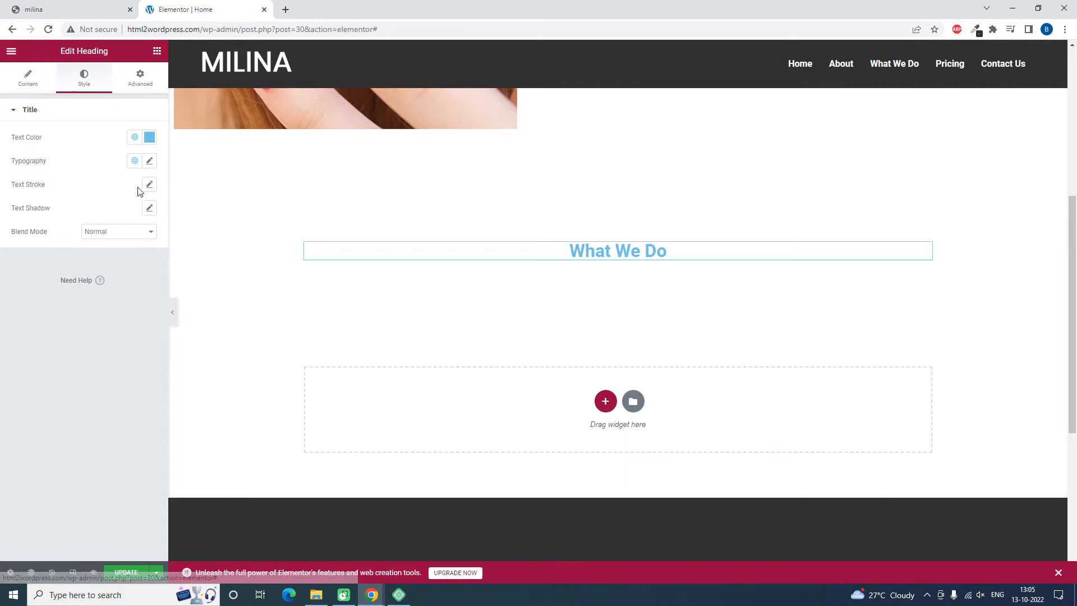
click(149, 137)
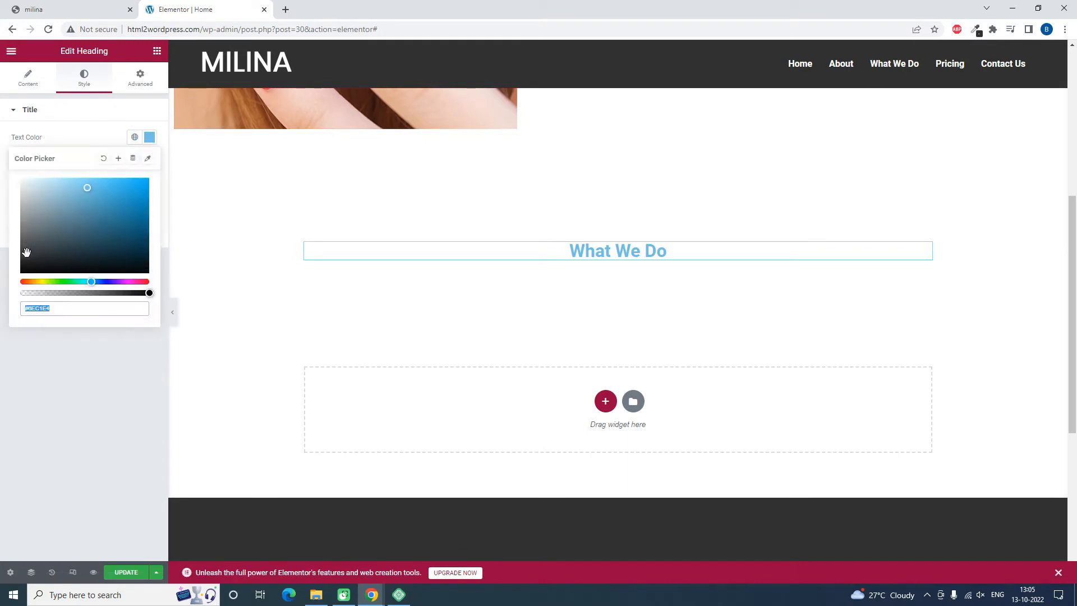
click(27, 252)
click(92, 111)
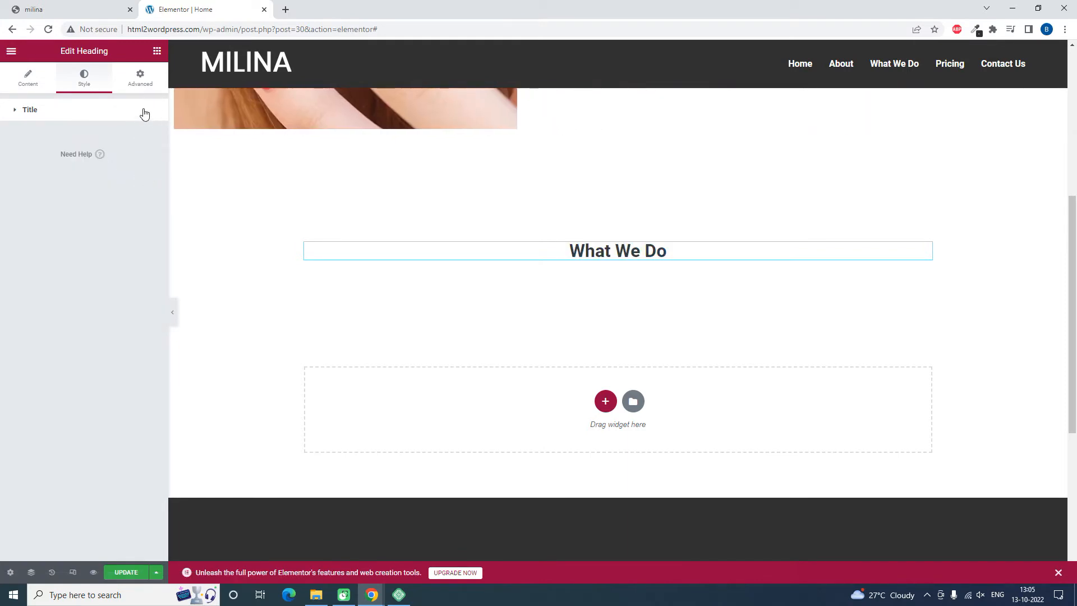
click(144, 112)
Set the What We Do heading's font size to 72 px.
click(149, 161)
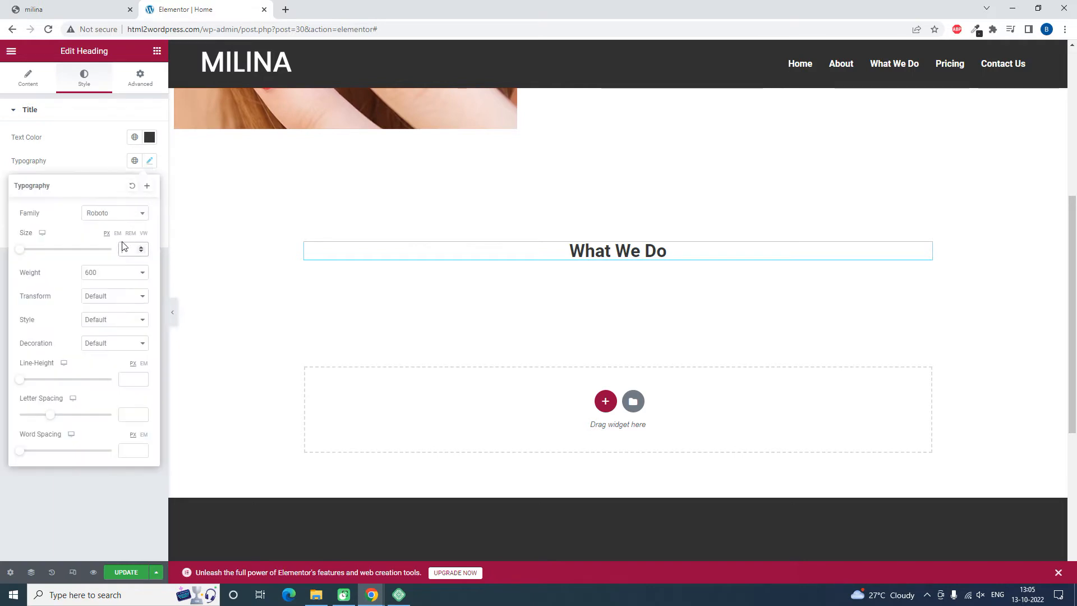
click(124, 249)
text(70)
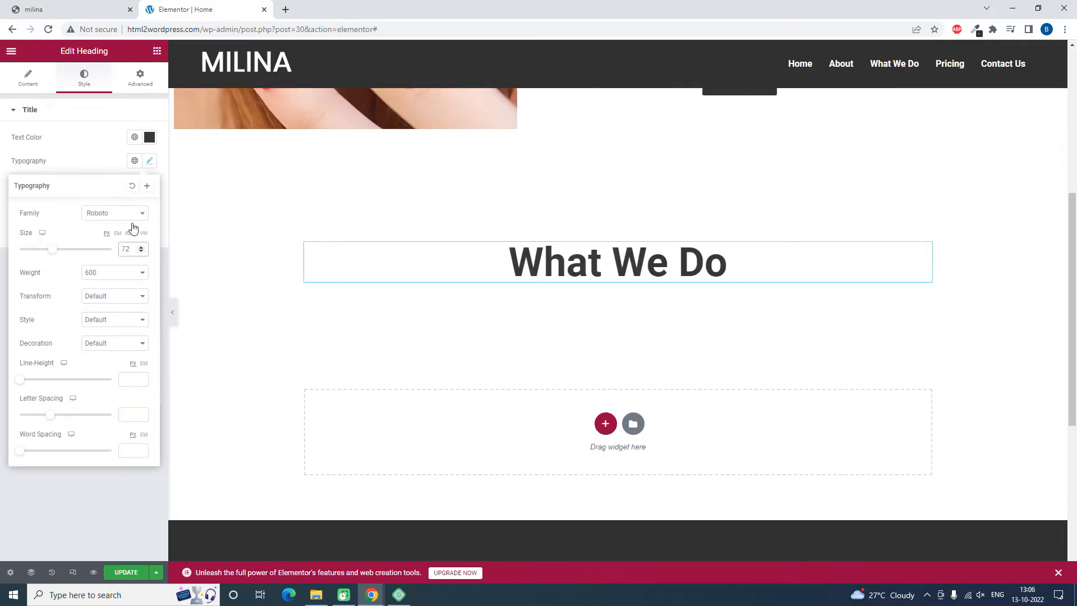
Inspect the What We Do heading's styles on the milina HTML page and set the Elementor heading's font size to 45 px to match.
click(73, 9)
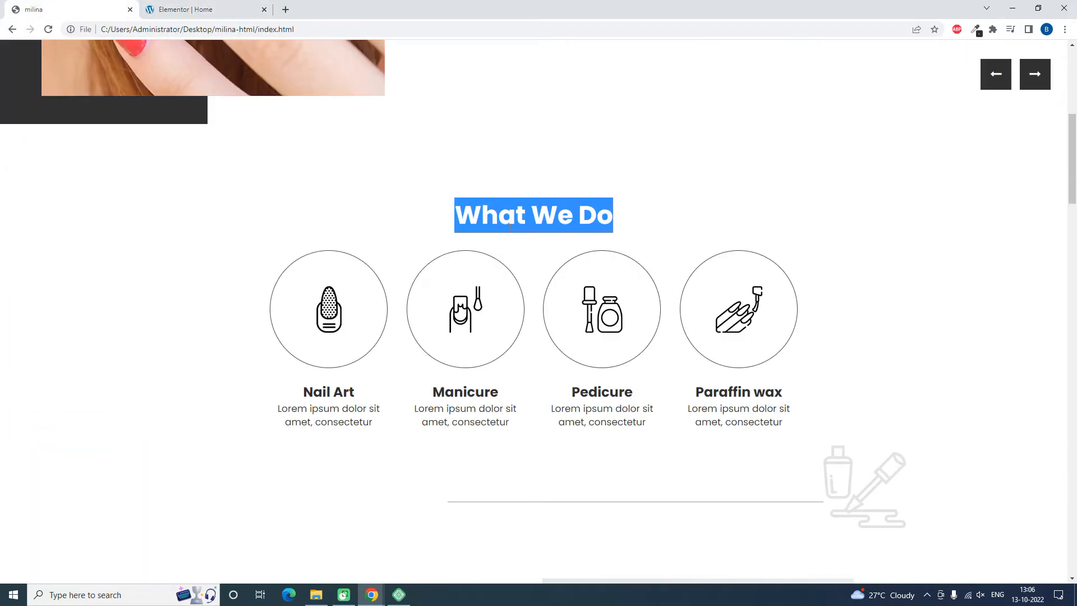
right_click(490, 207)
click(529, 280)
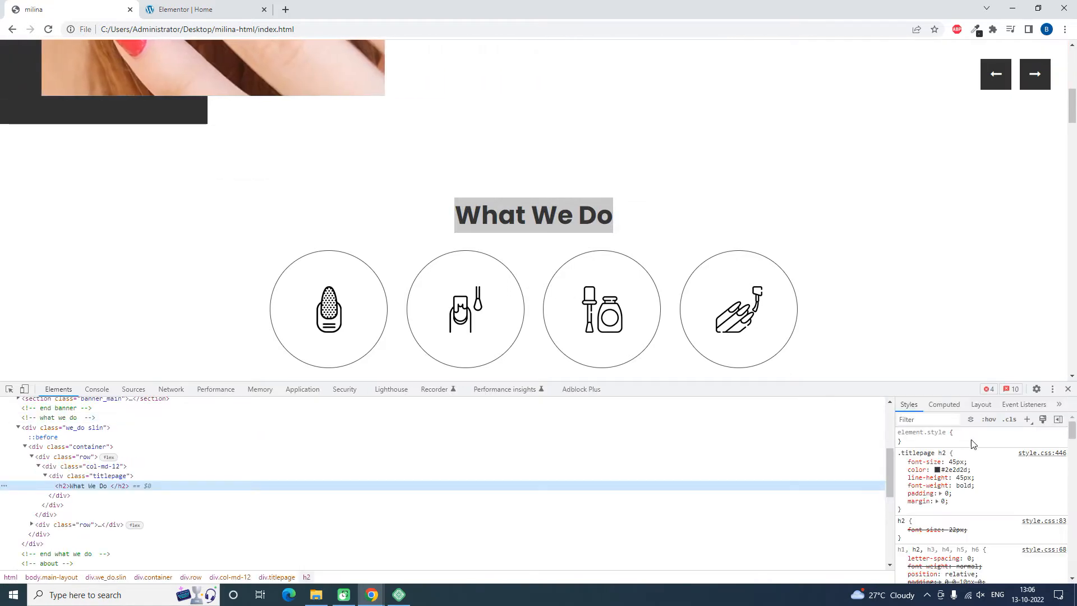
key(alt+Tab)
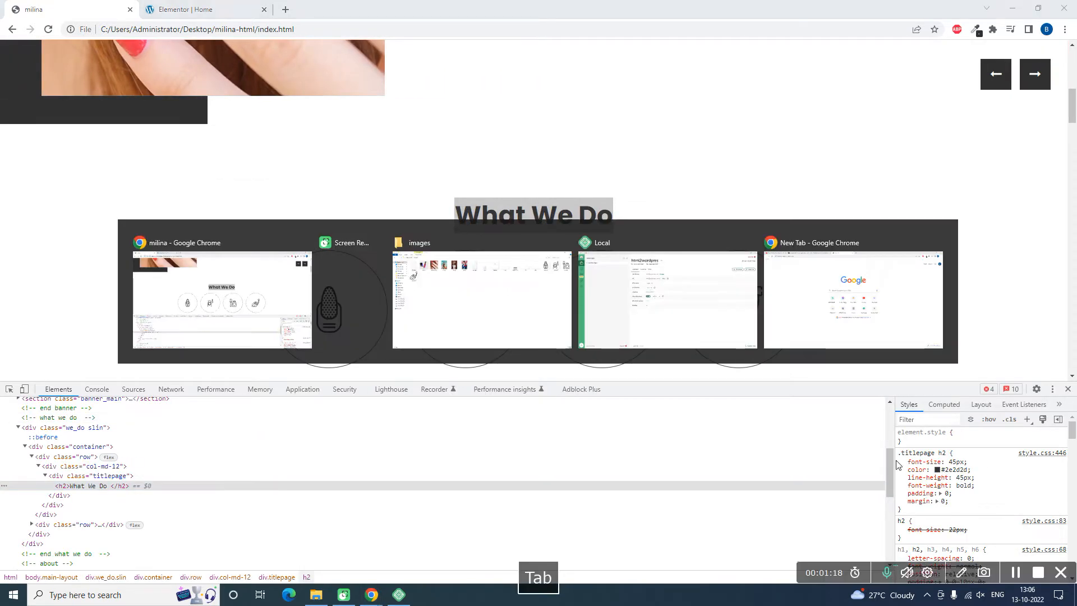
click(1067, 389)
click(178, 10)
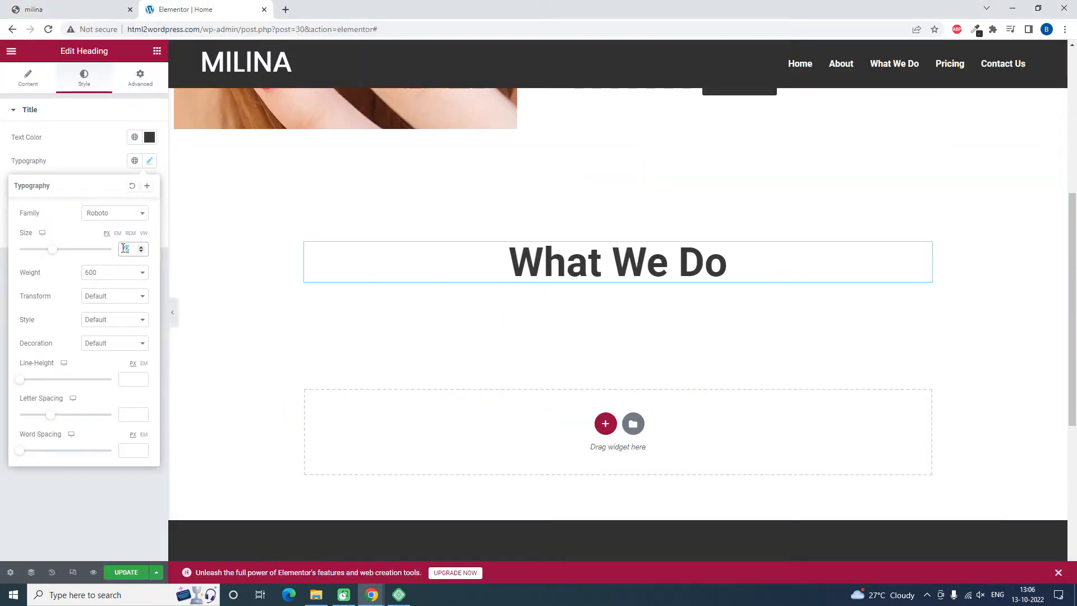
text(45)
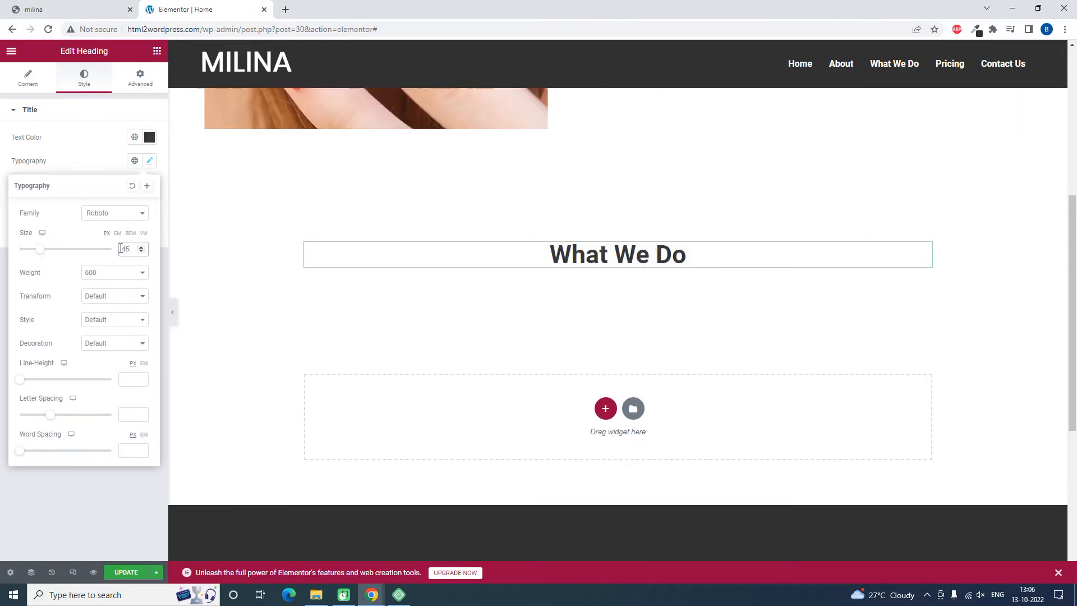
click(85, 506)
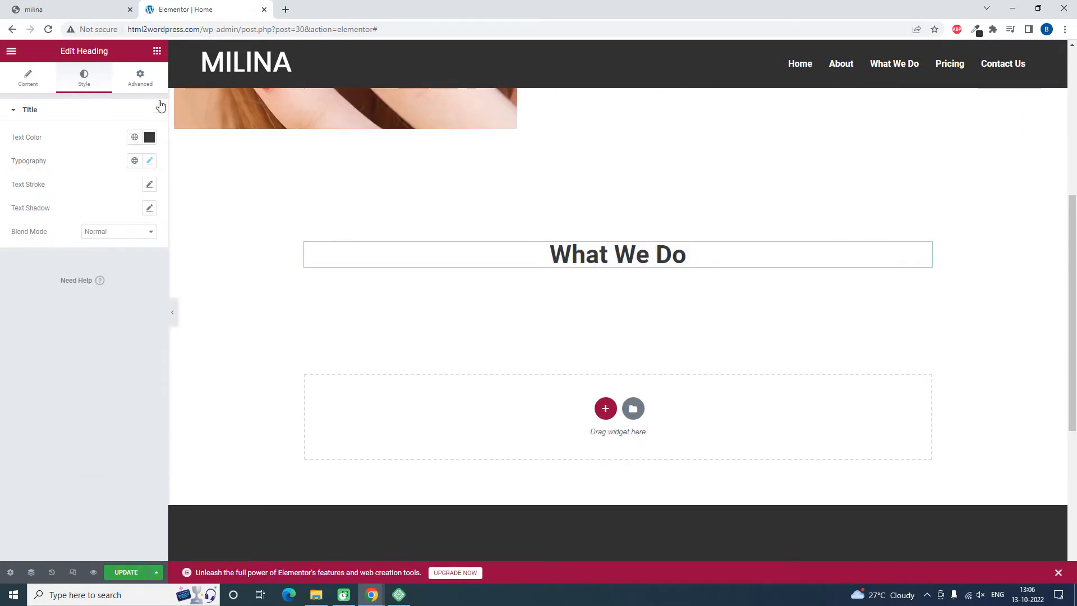
Insert an Inner Section below the What We Do heading and set its top padding to 40 px.
click(156, 58)
drag(44, 180, 634, 260)
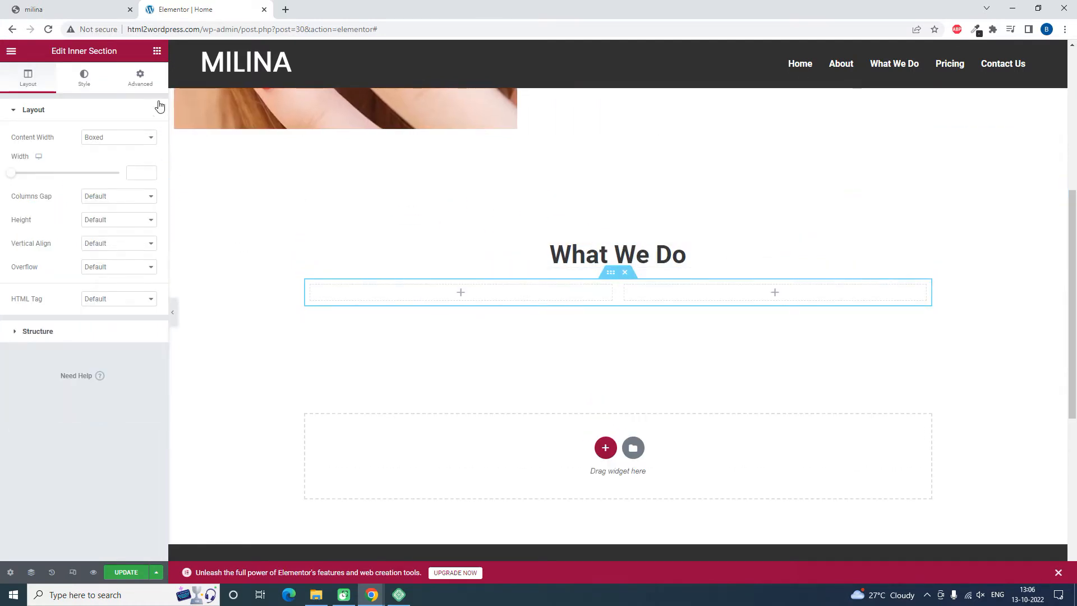
click(140, 82)
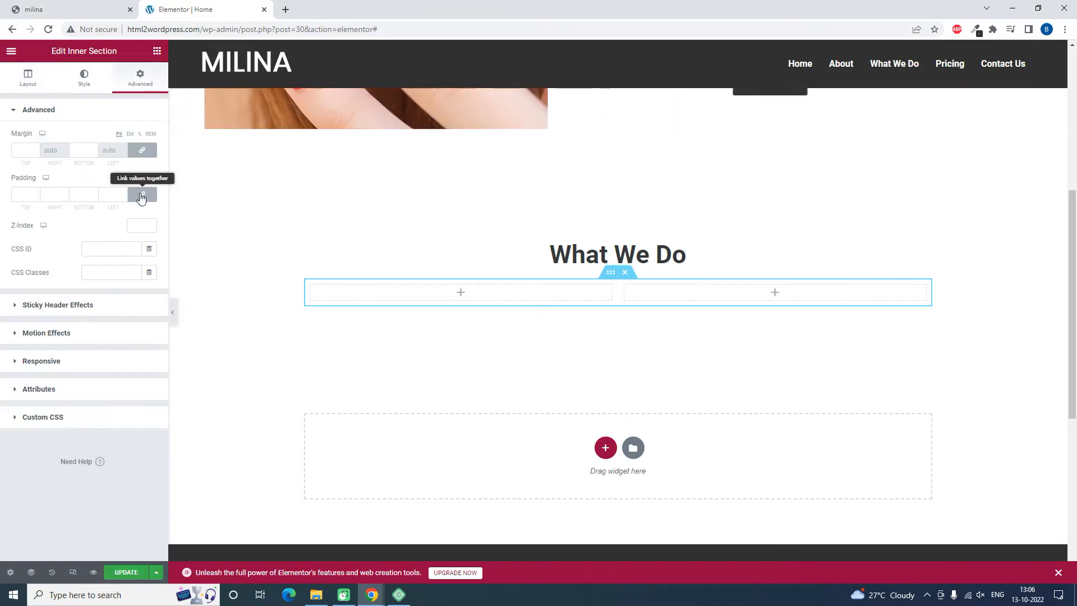
text(40)
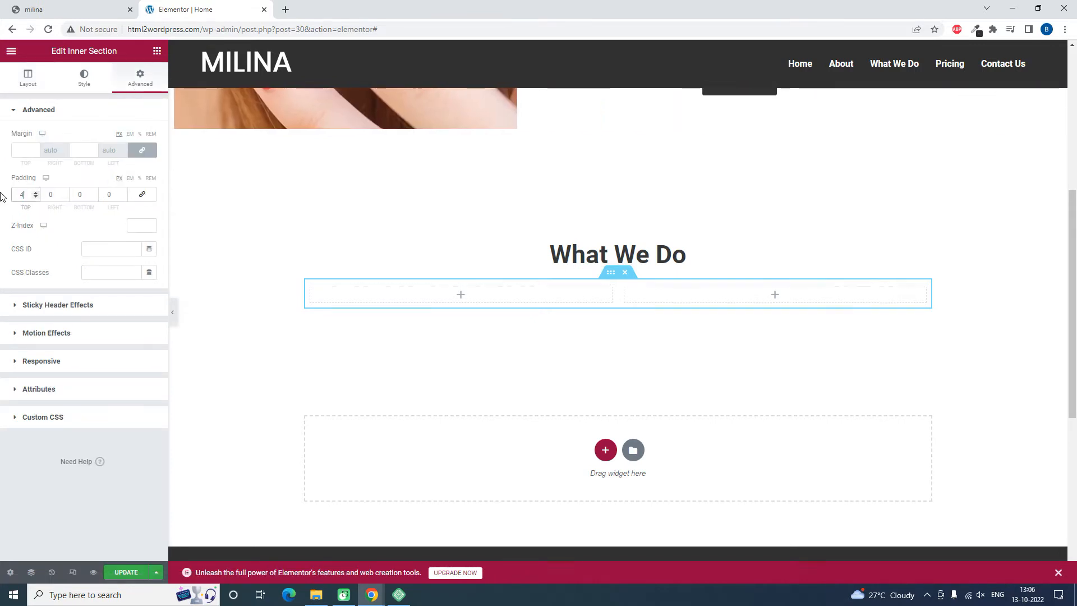
Find the Image Box widget by searching for "imag" and place it in the inner section's first column.
click(157, 51)
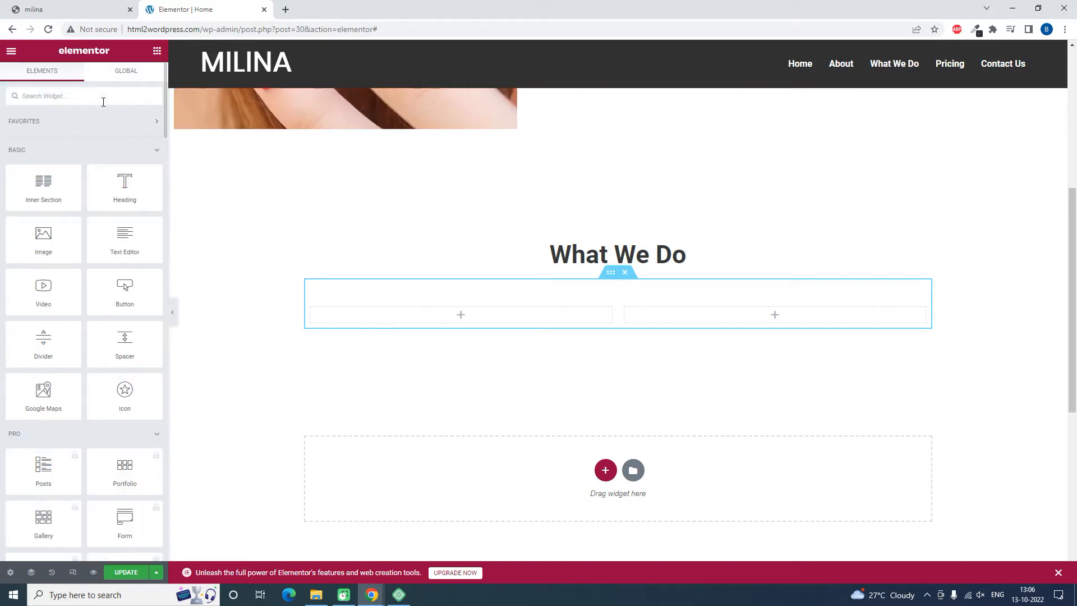
text(imag)
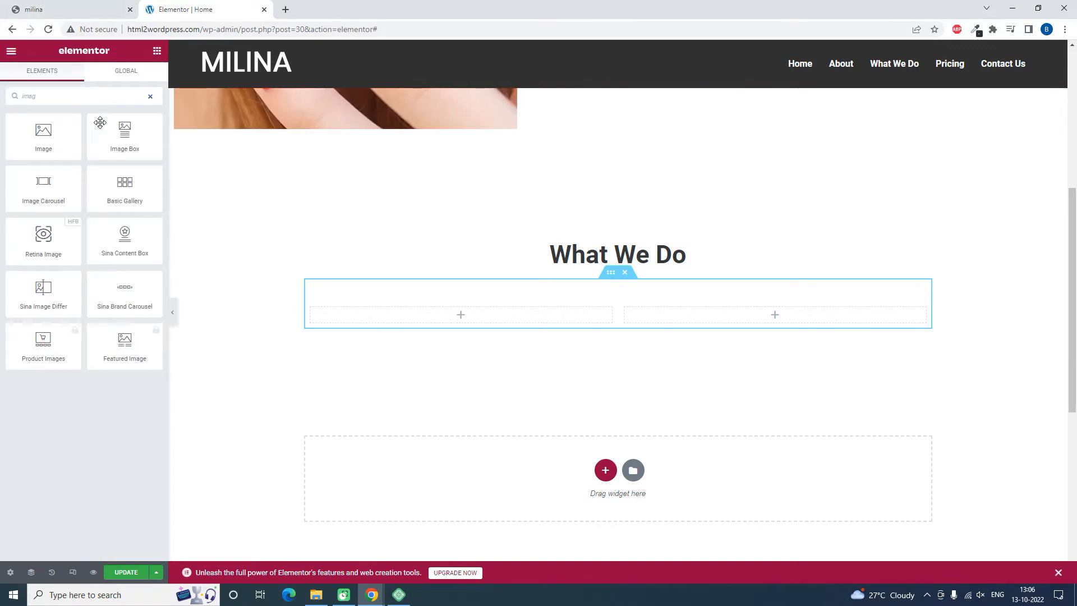
drag(125, 135, 420, 314)
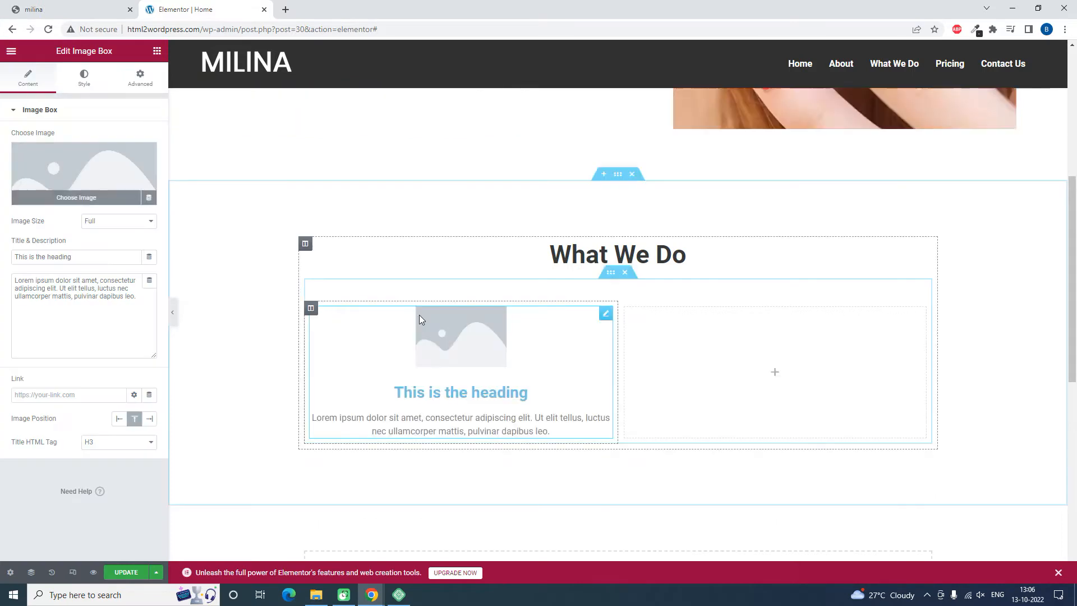
Upload weicon1 through weicon4 from the milina-html images folder to the media library while choosing the image box's picture.
click(93, 166)
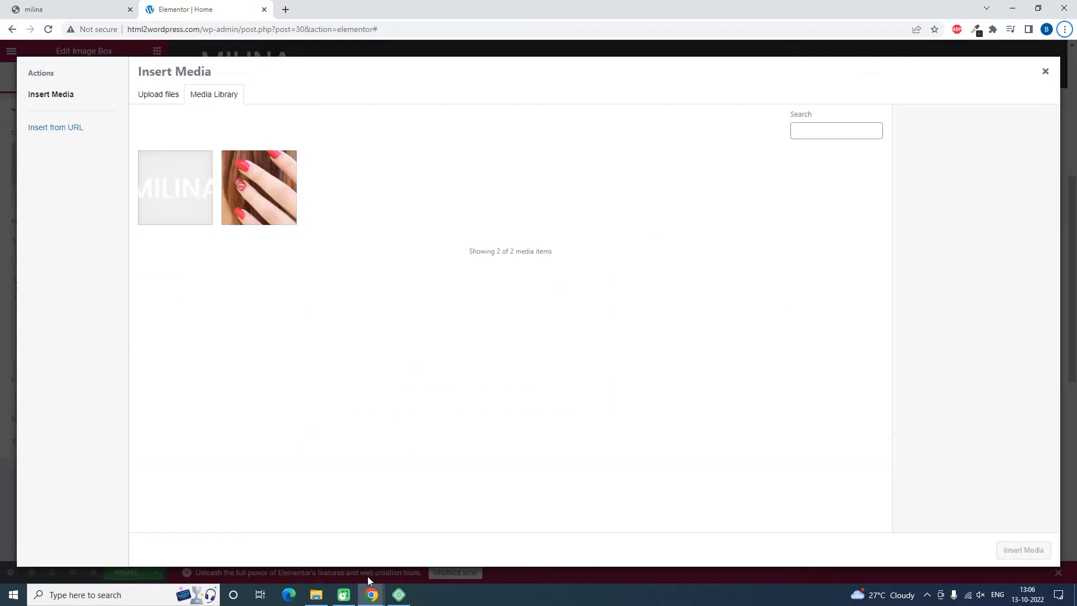
click(317, 594)
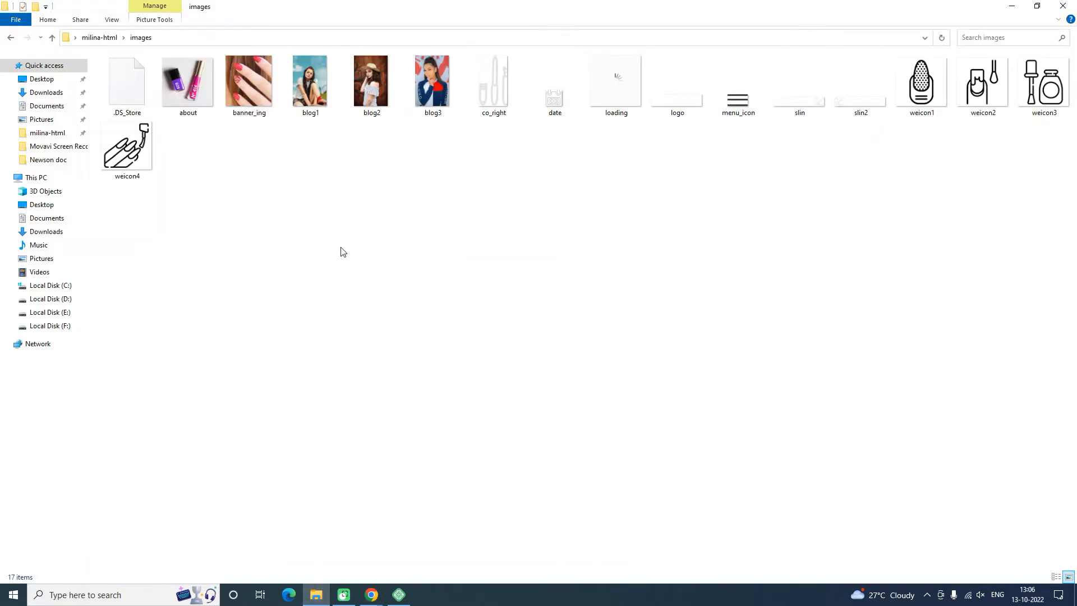
key(alt+grave)
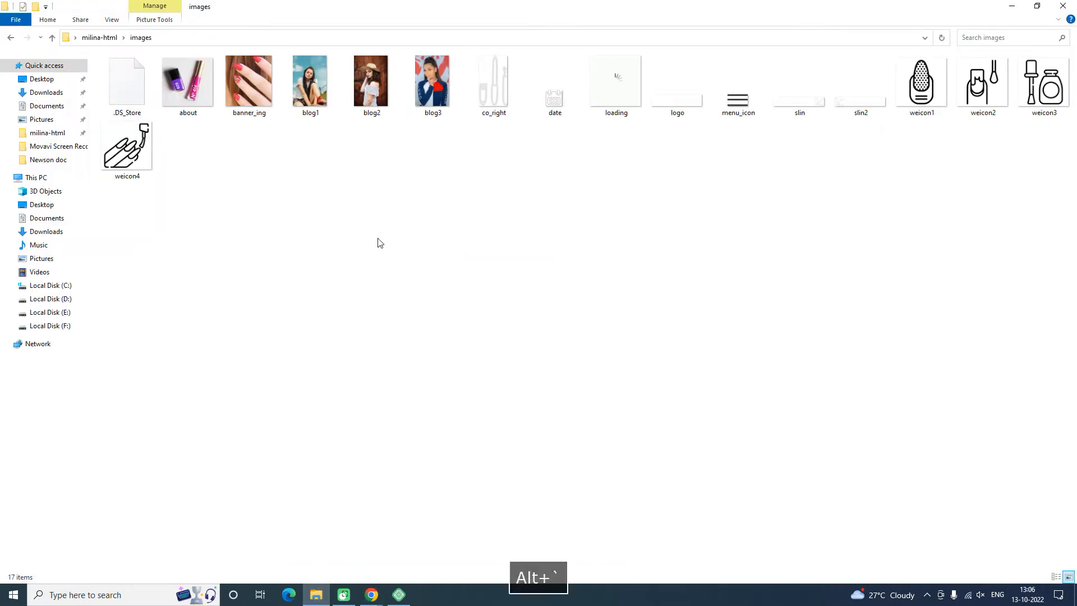
key(alt+Tab)
key(ctrl+Tab)
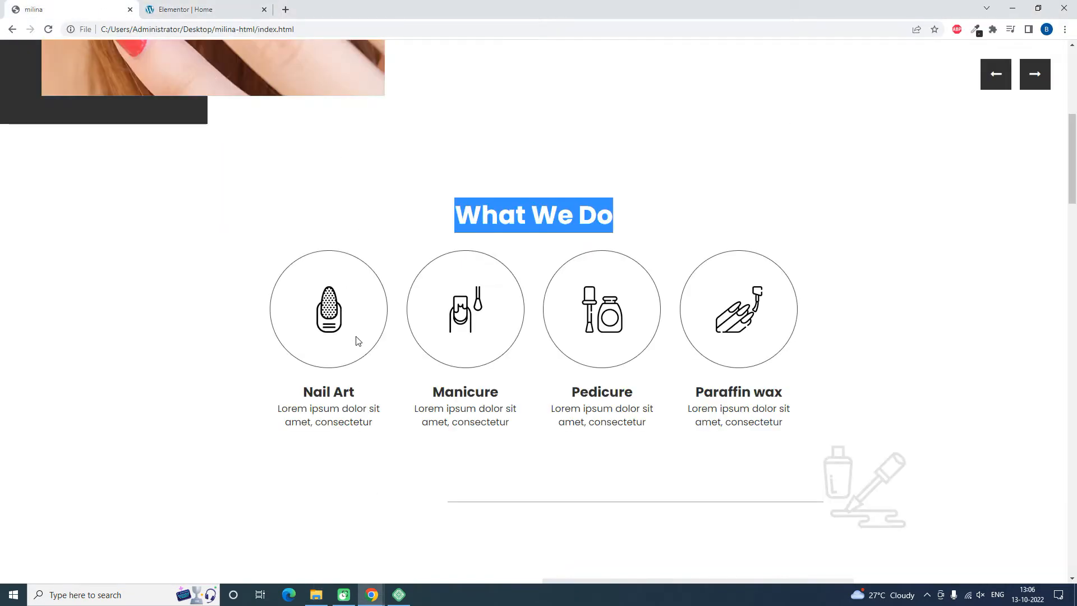
key(alt+Tab)
click(920, 109)
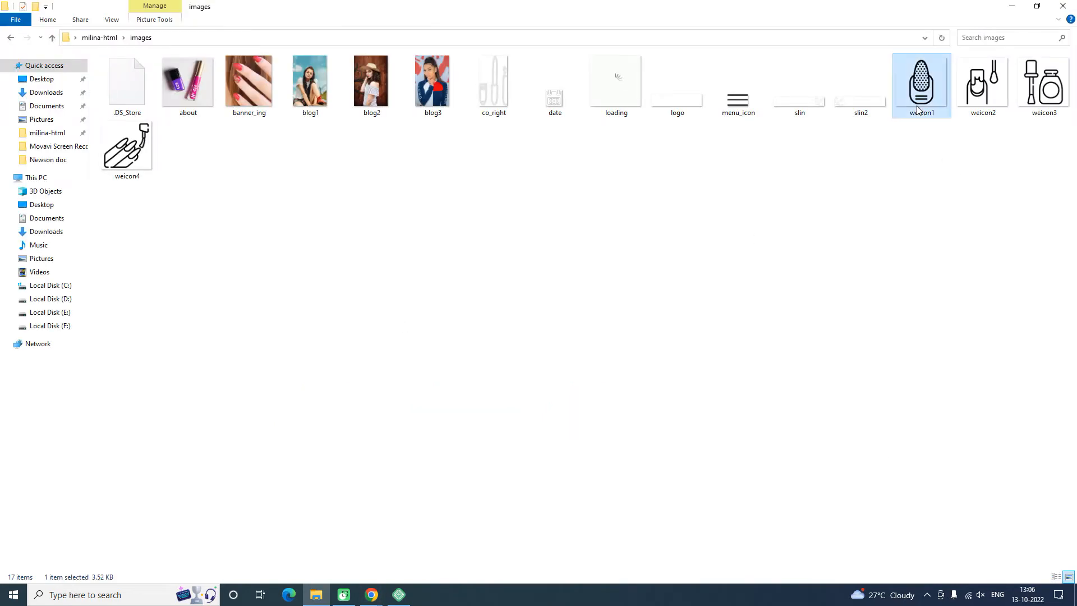
shift+click(131, 162)
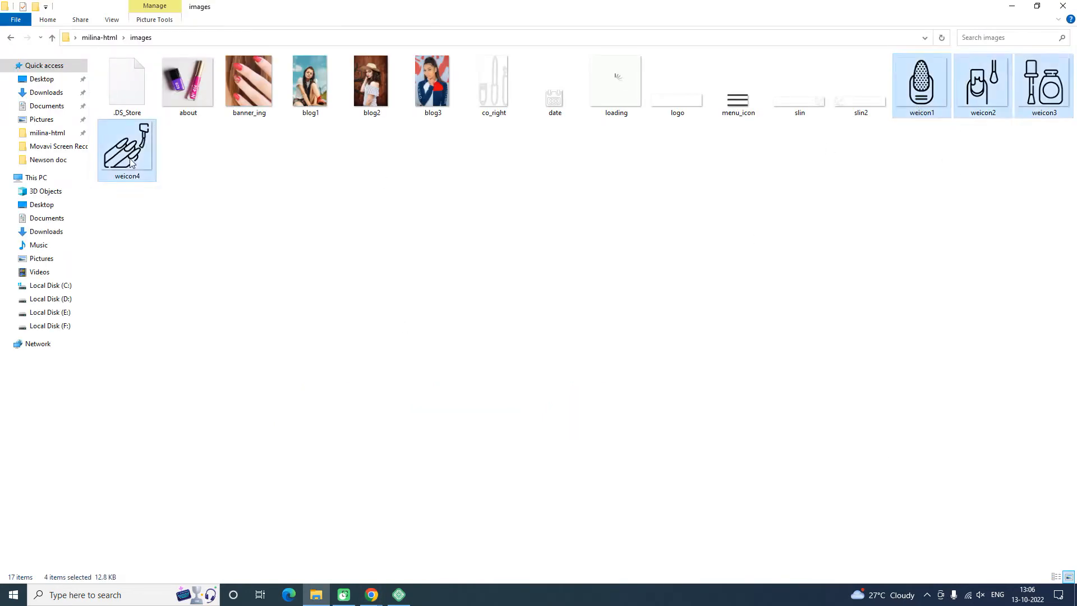
drag(133, 154, 353, 227)
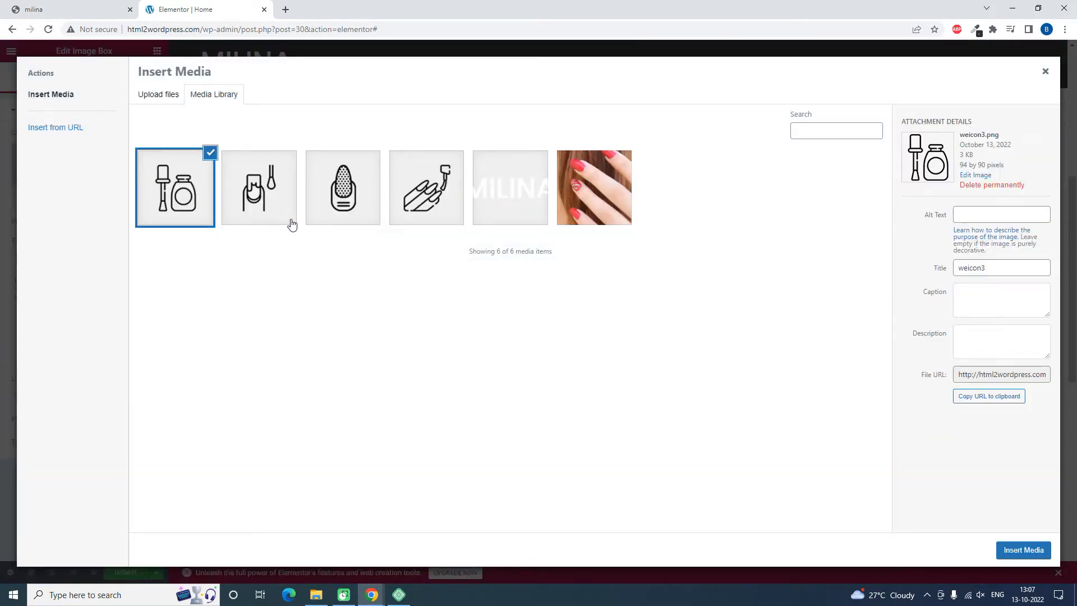
Insert weicon1 as the image box's picture and set its title to Nail Art, copied from the milina HTML page.
click(324, 209)
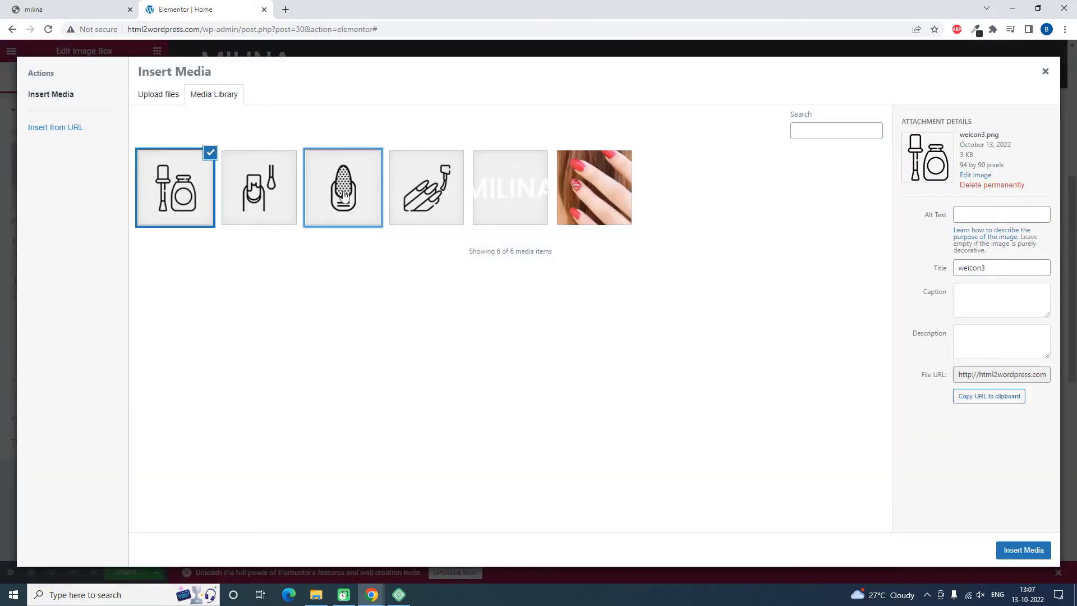
click(1024, 550)
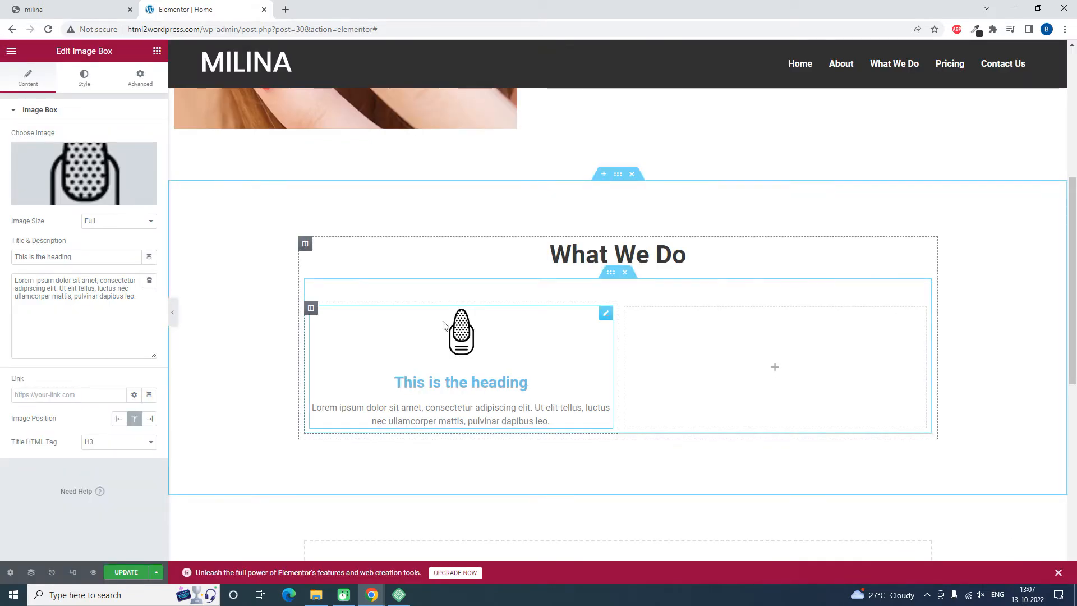
click(40, 8)
drag(373, 398, 270, 396)
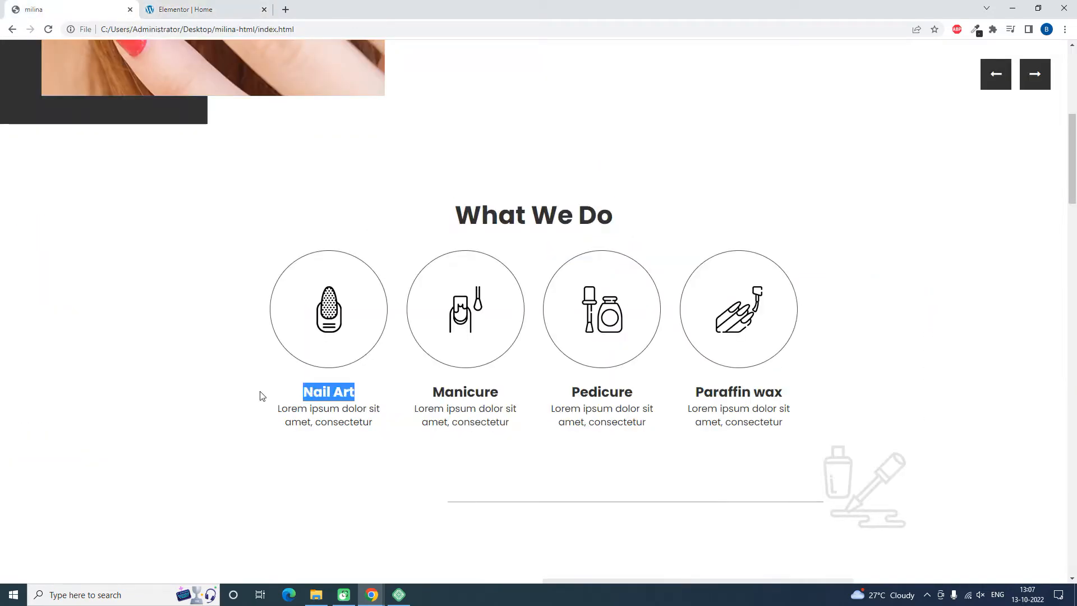
key(ctrl+c)
click(204, 9)
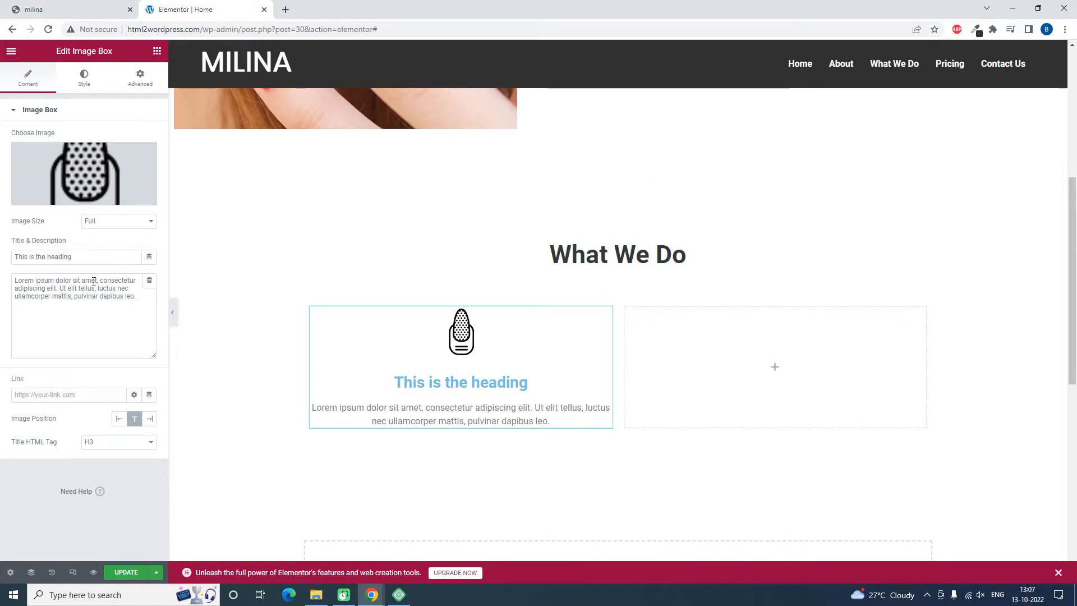
drag(72, 257, 5, 259)
key(ctrl+v)
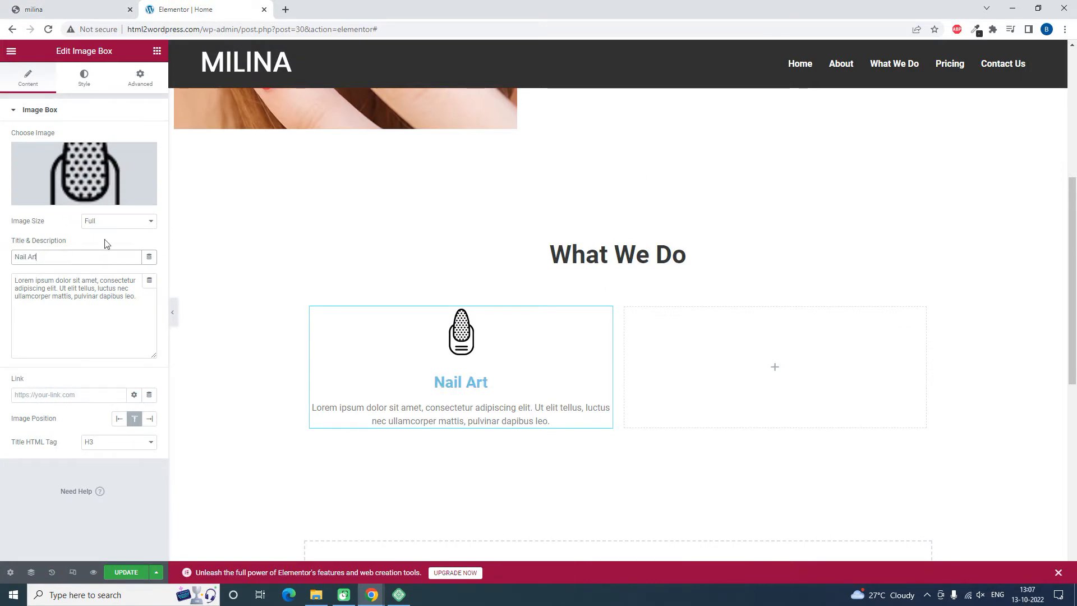
click(57, 9)
drag(292, 409, 278, 413)
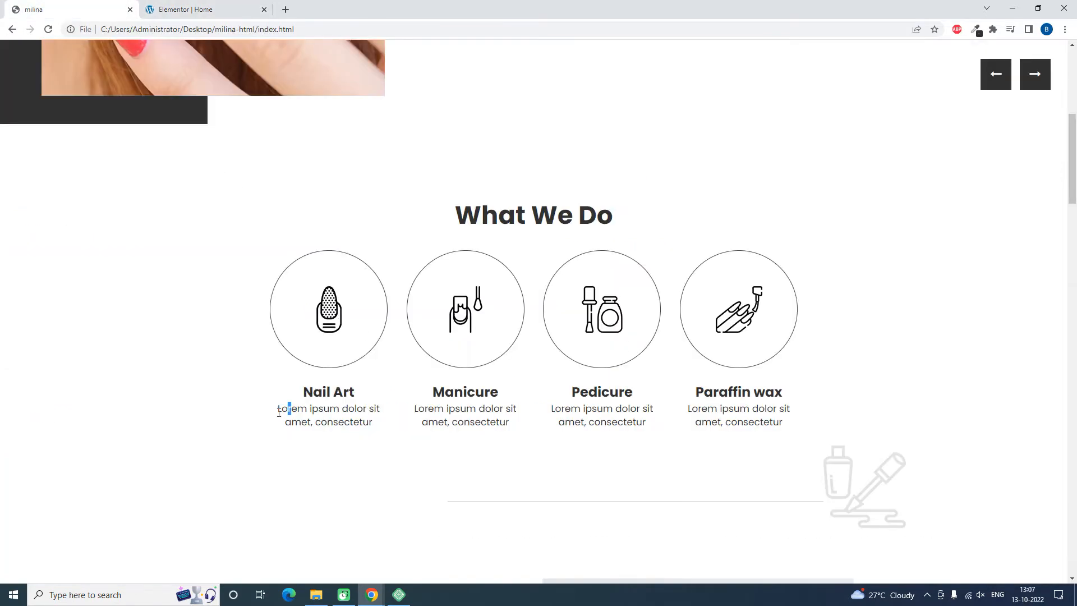
click(172, 6)
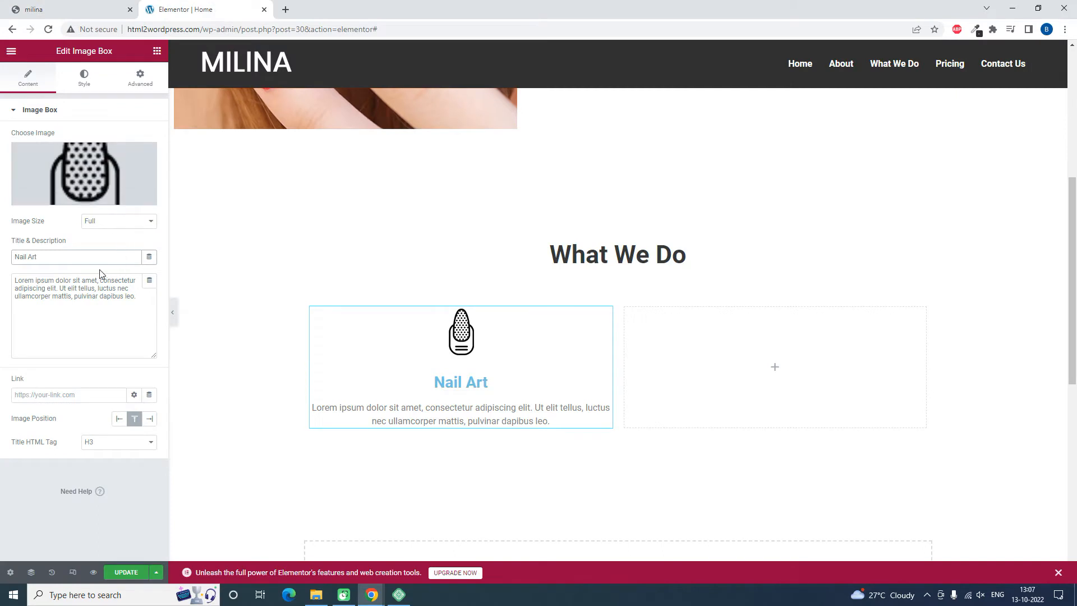
Change the Nail Art image box's title color to dark grey.
click(86, 78)
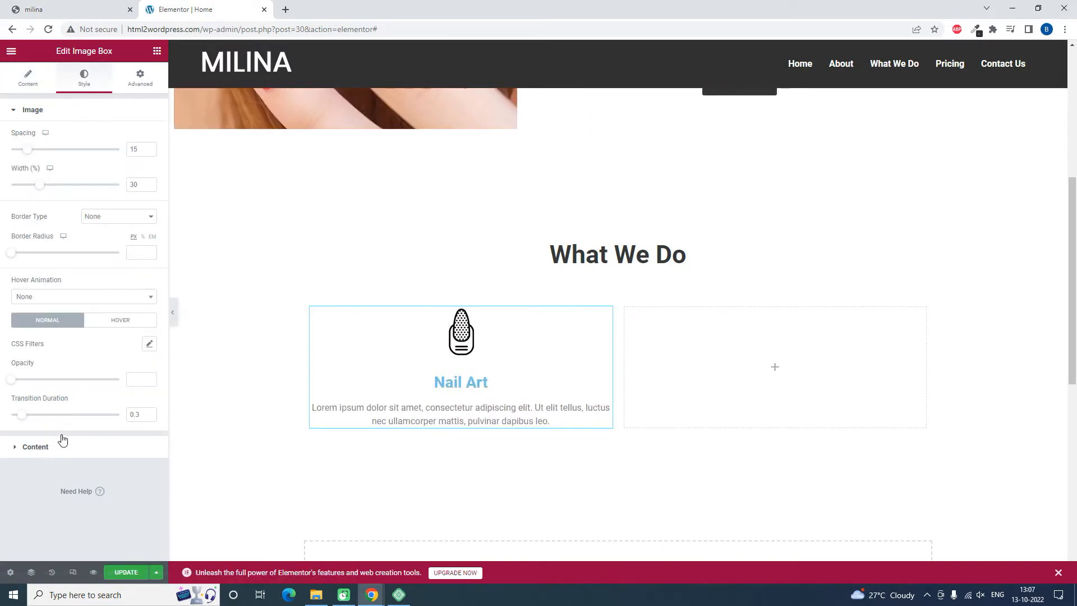
click(62, 443)
click(142, 272)
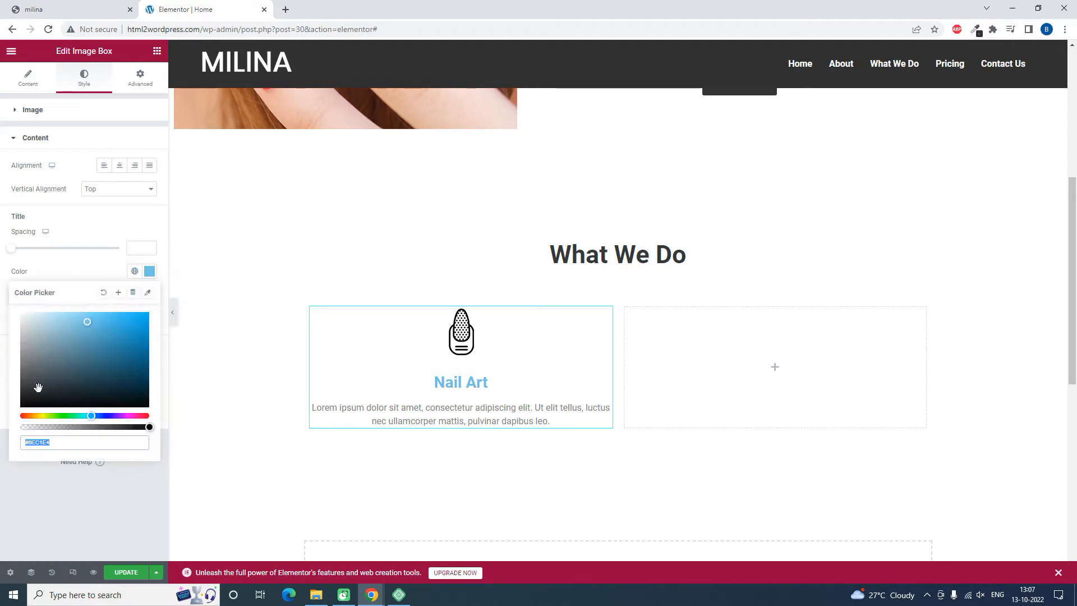
click(29, 380)
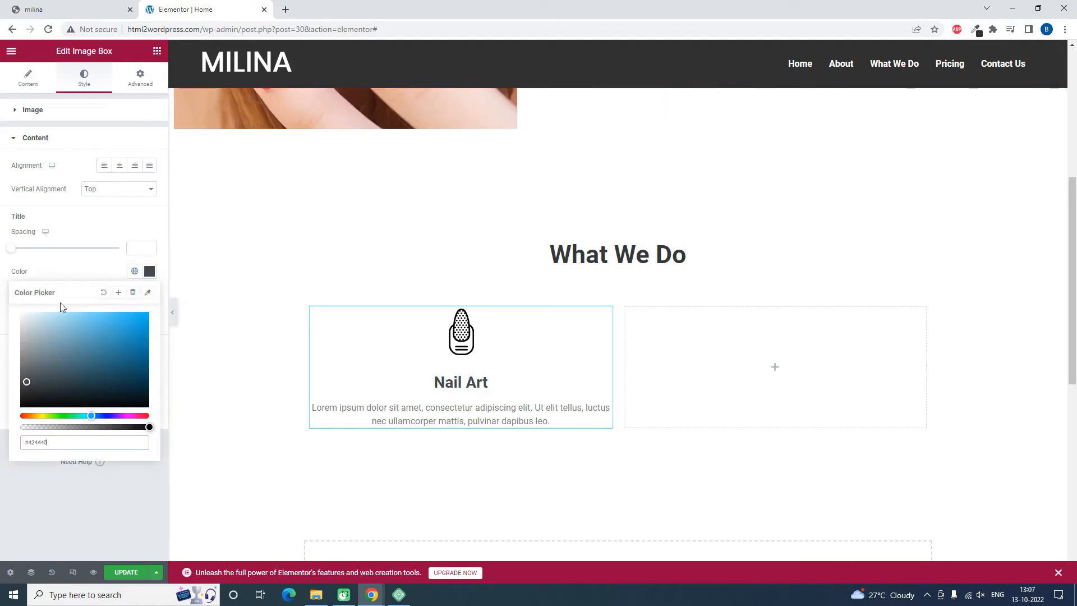
click(71, 268)
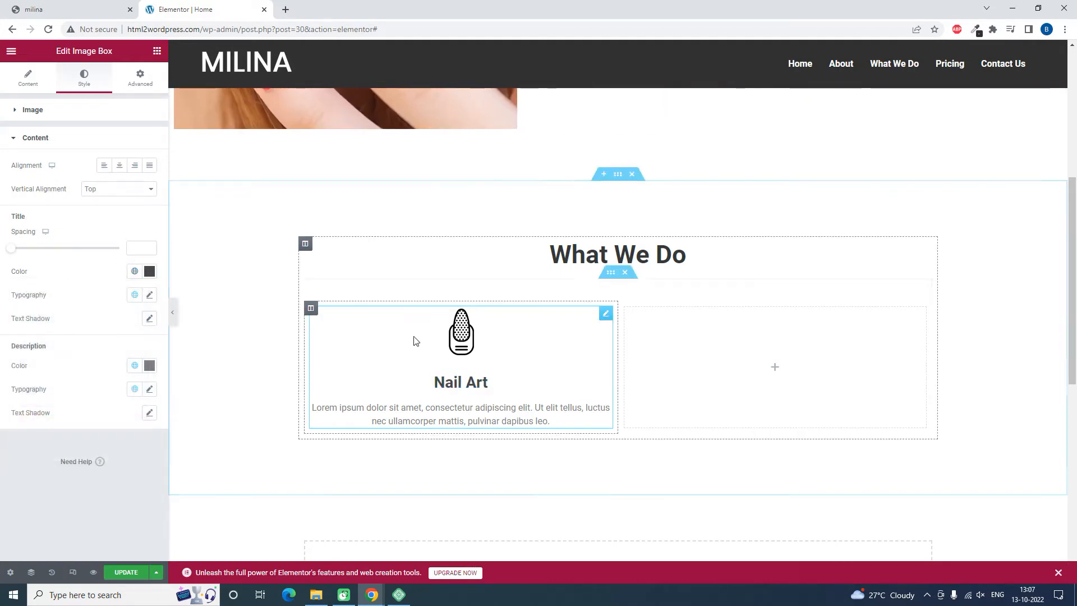
Duplicate the Nail Art column twice within the inner section.
right_click(311, 309)
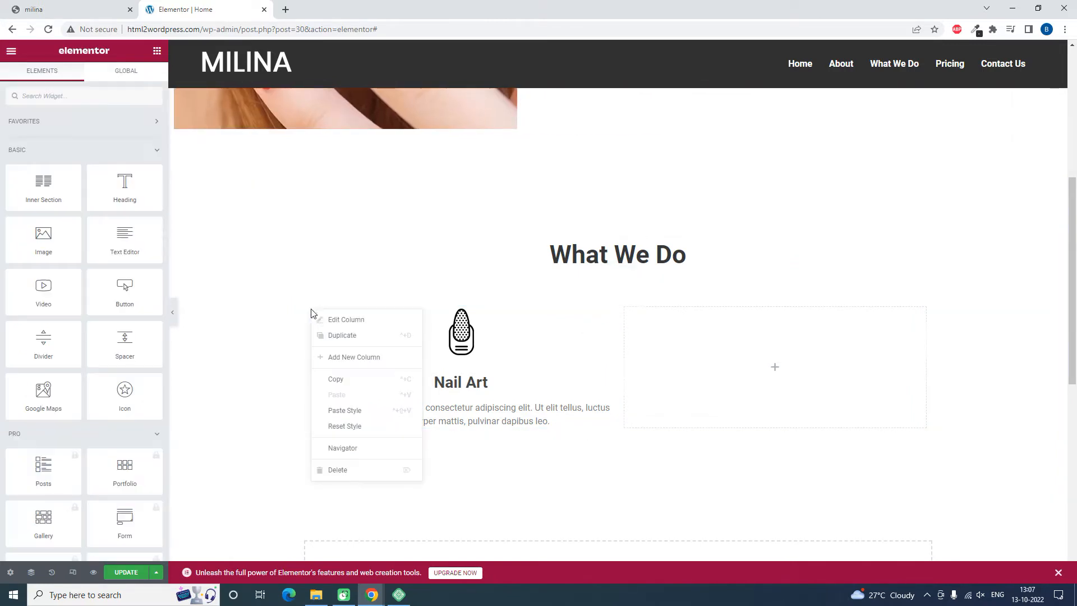
click(353, 339)
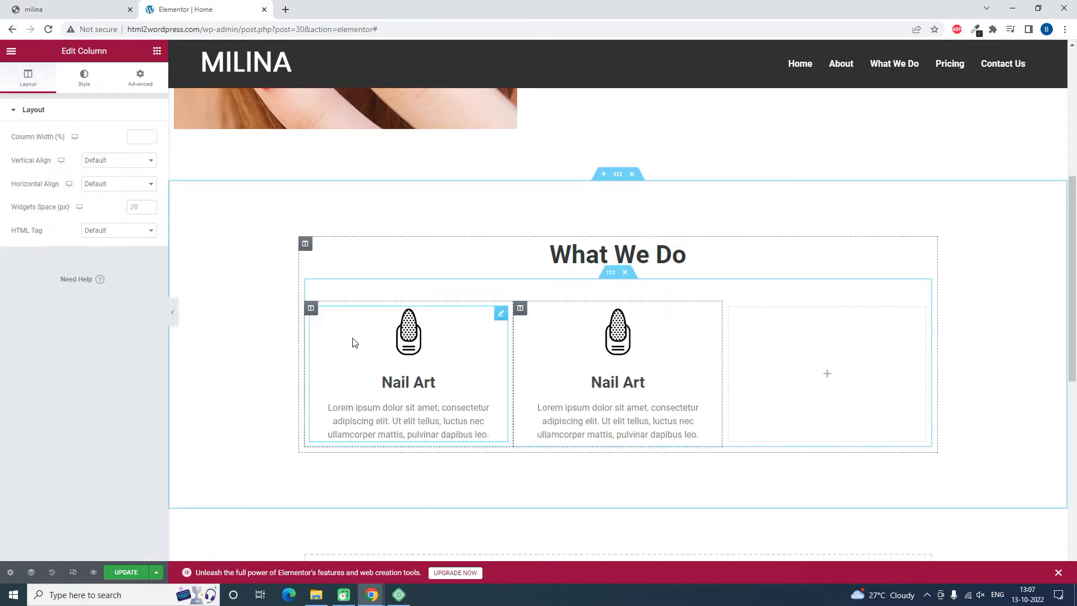
right_click(523, 312)
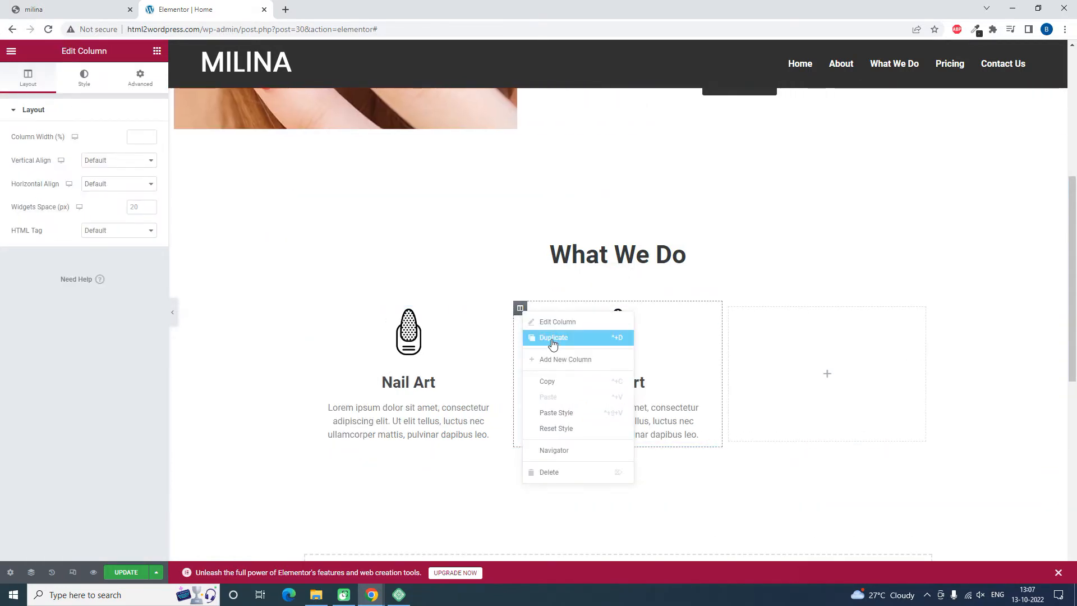
click(552, 349)
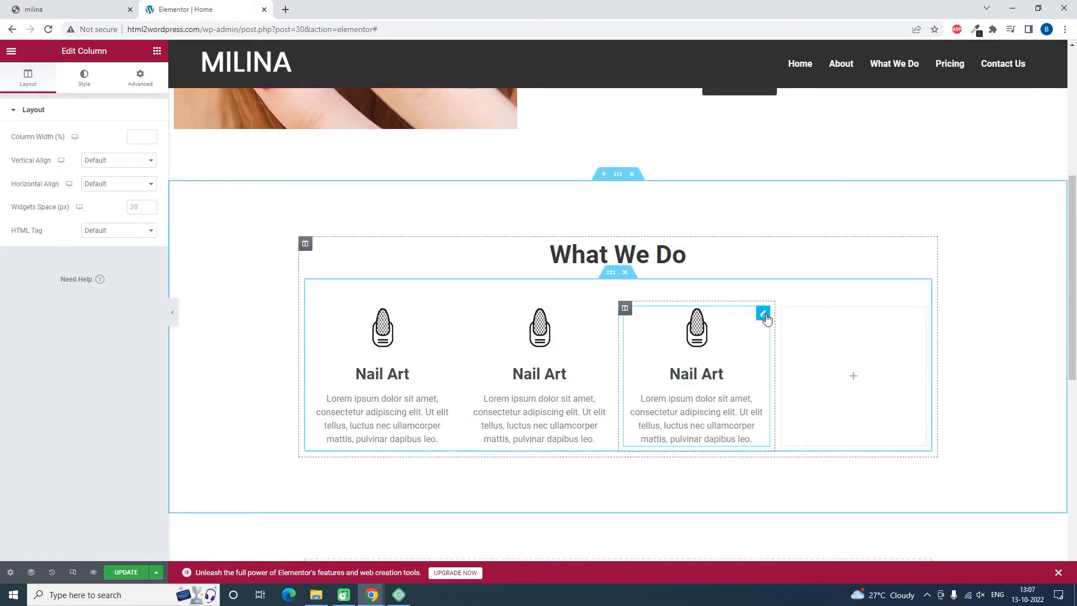
Copy the third column's image box into the empty fourth column and check the row with the editing panel hidden.
right_click(766, 316)
click(792, 364)
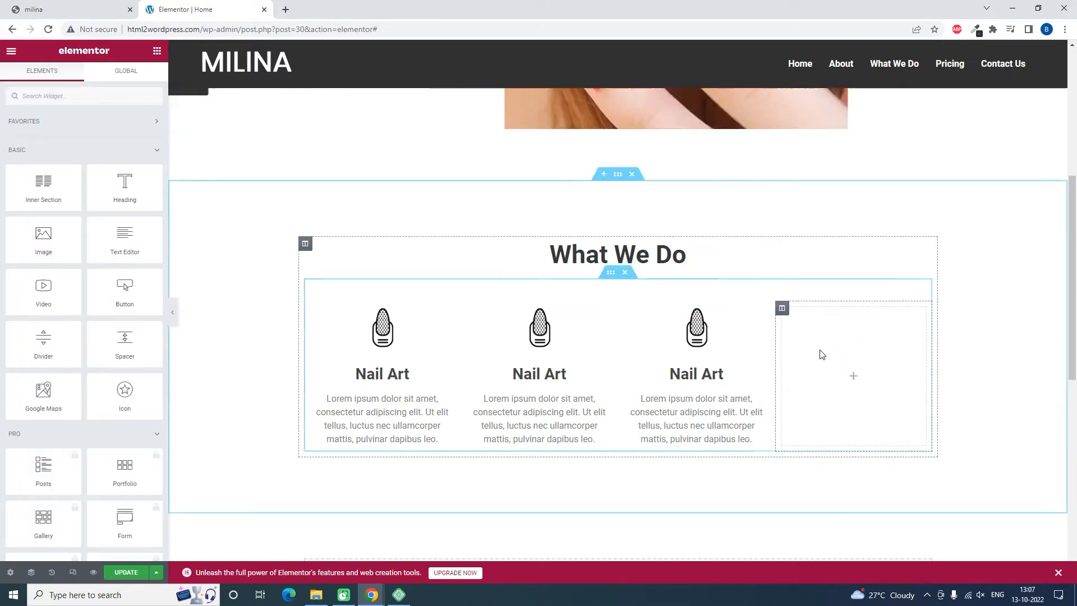
right_click(822, 354)
click(840, 436)
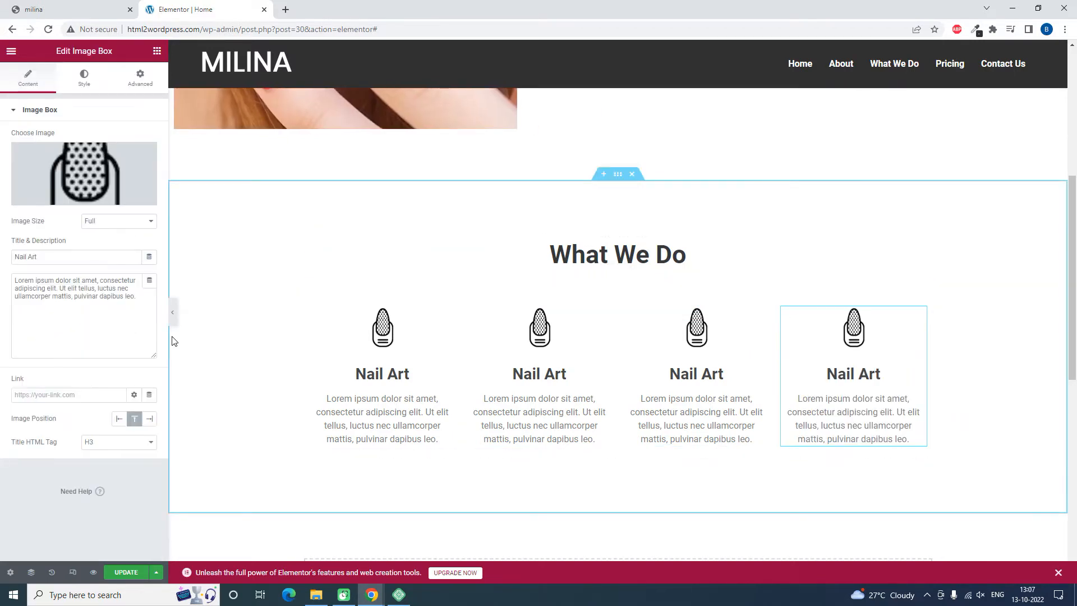
click(173, 313)
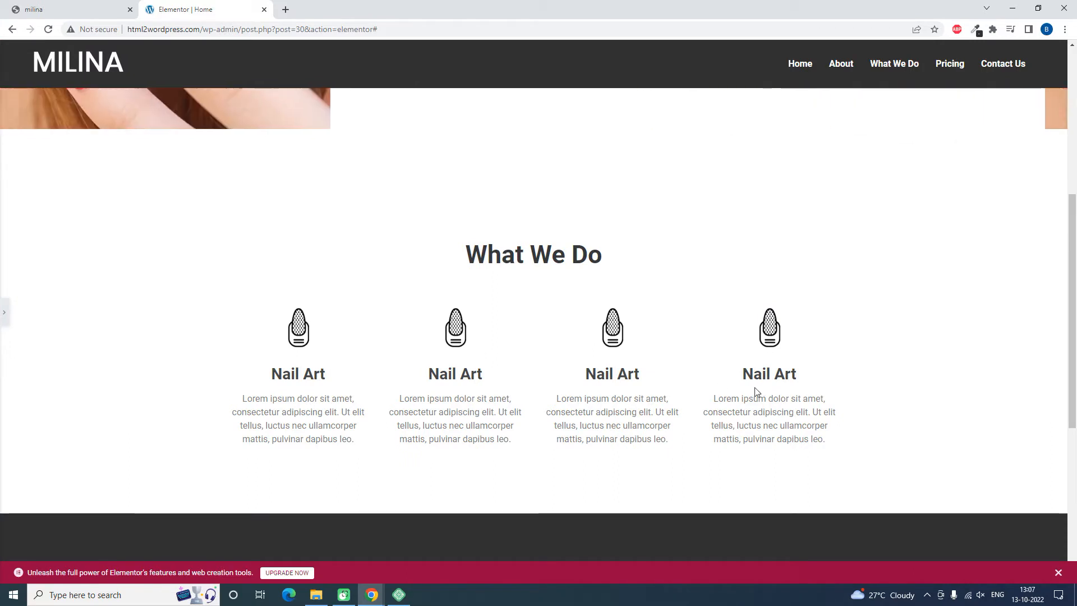
click(4, 313)
Give the second image box the weicon2 picture and the title Manicure, copied from the milina HTML page.
click(54, 6)
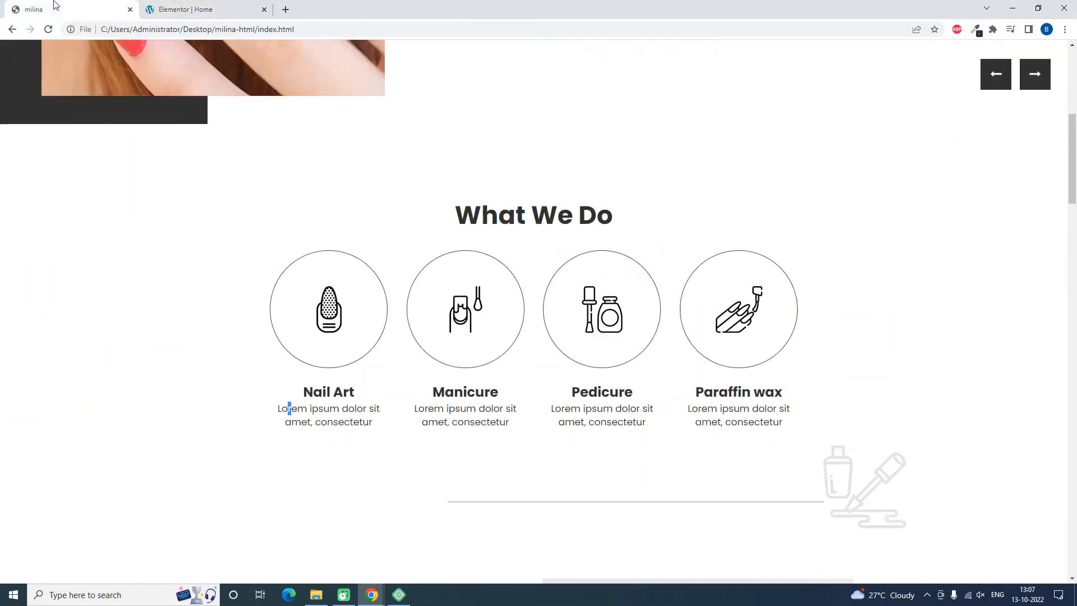
drag(499, 392, 428, 398)
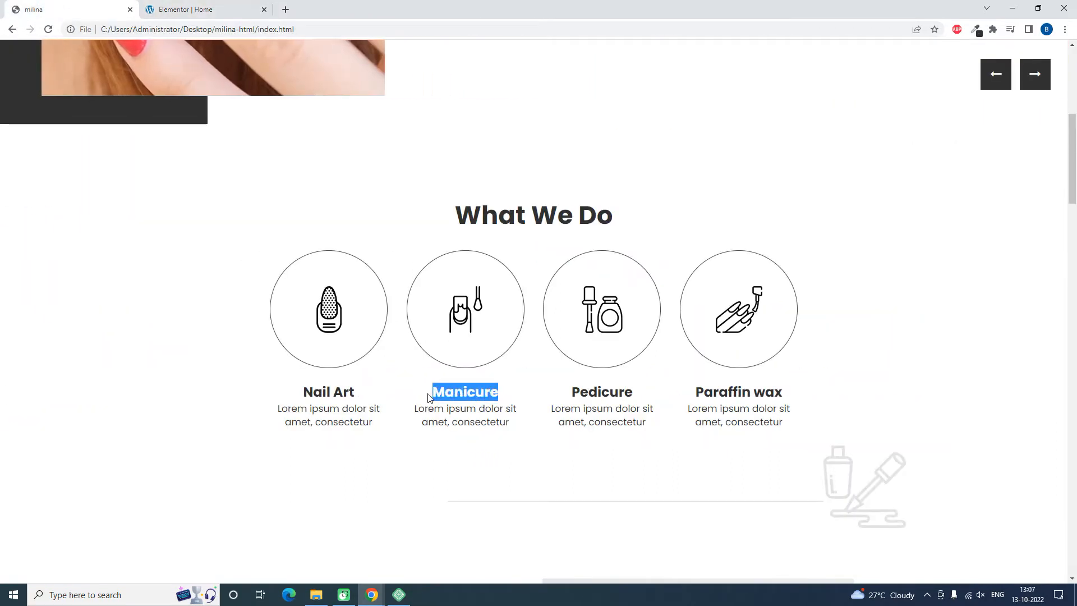
key(ctrl+c)
click(227, 9)
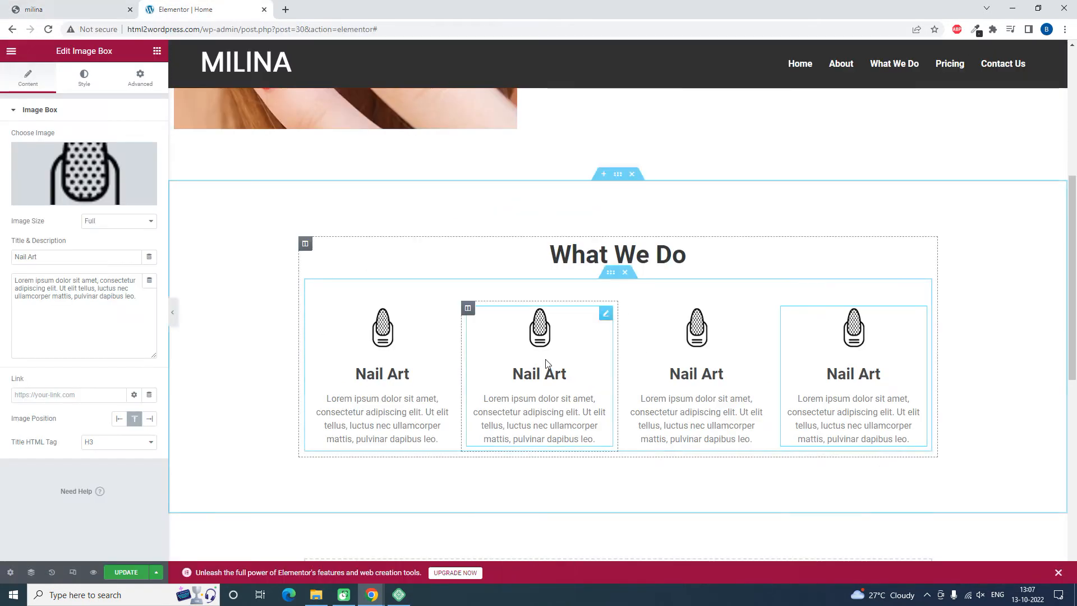
click(77, 166)
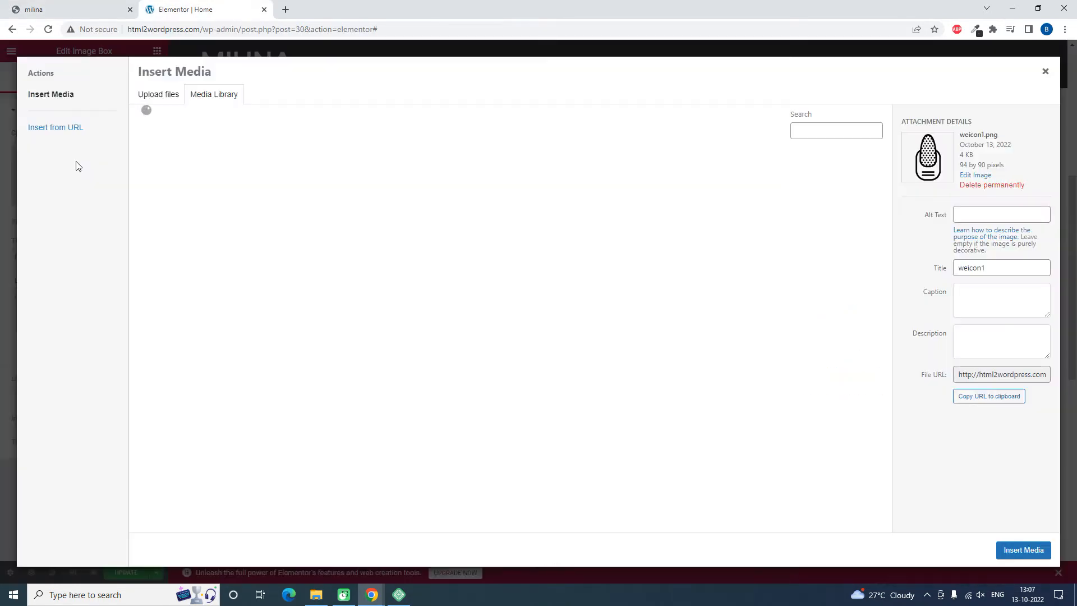
click(114, 6)
click(185, 9)
click(264, 199)
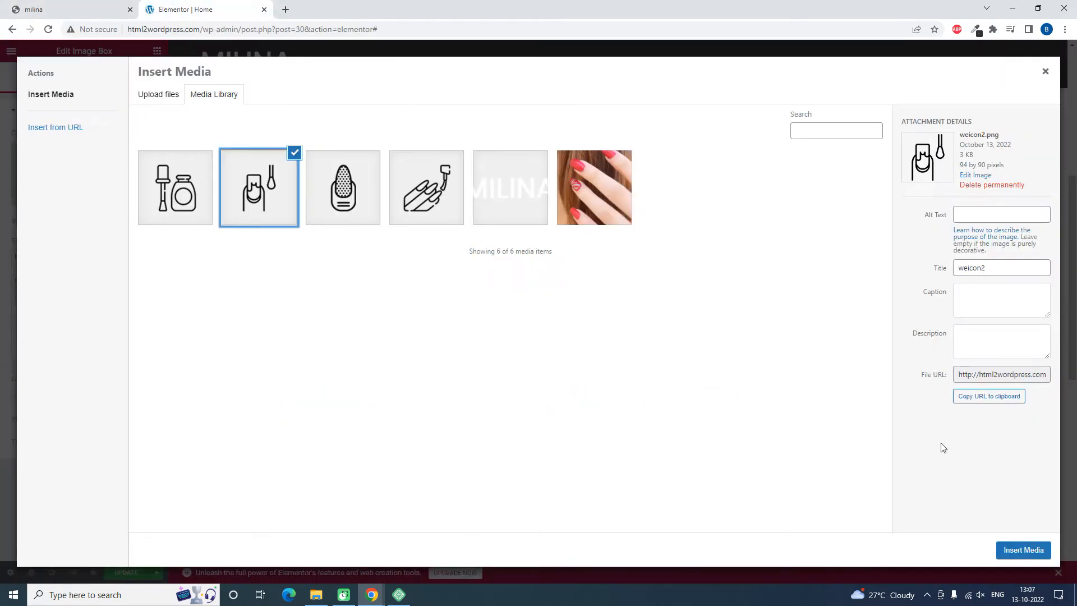
click(1004, 543)
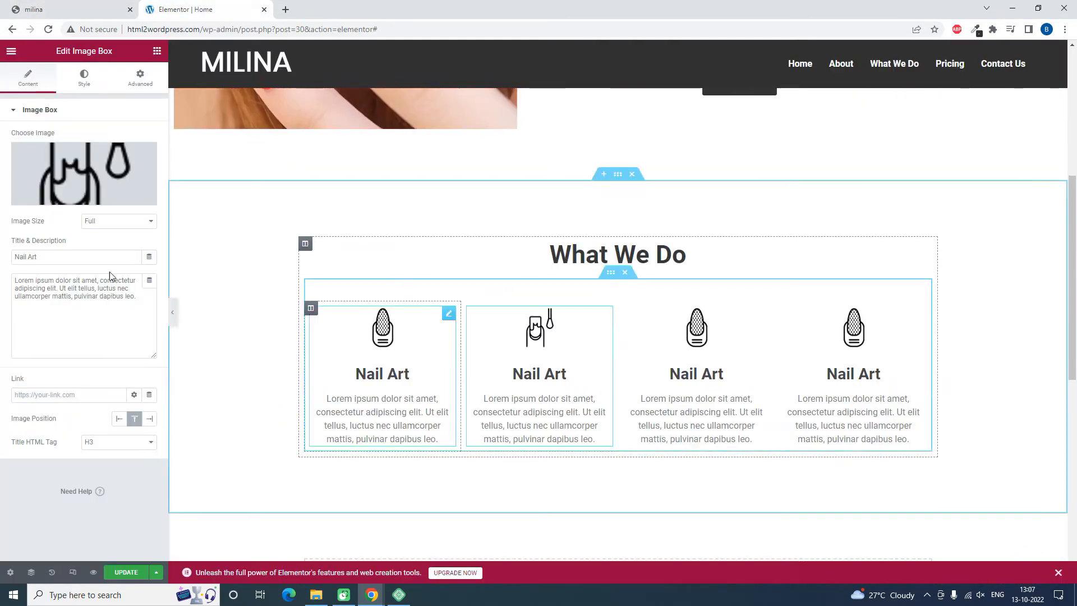
triple_click(82, 258)
key(ctrl+v)
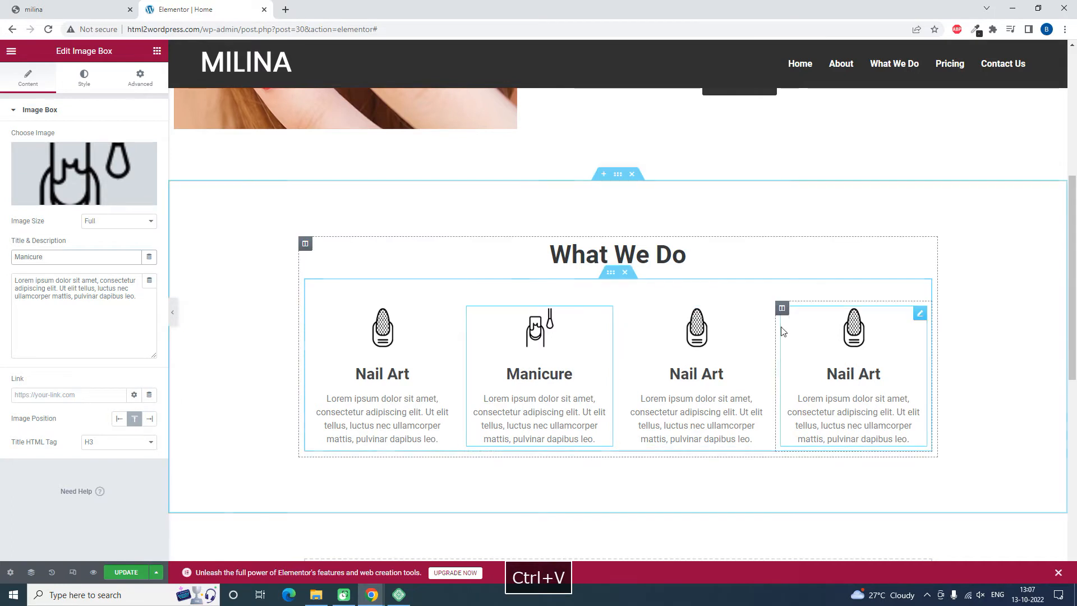
Set the third image box's title to Pedicure, copied from the milina HTML page.
click(764, 314)
click(114, 9)
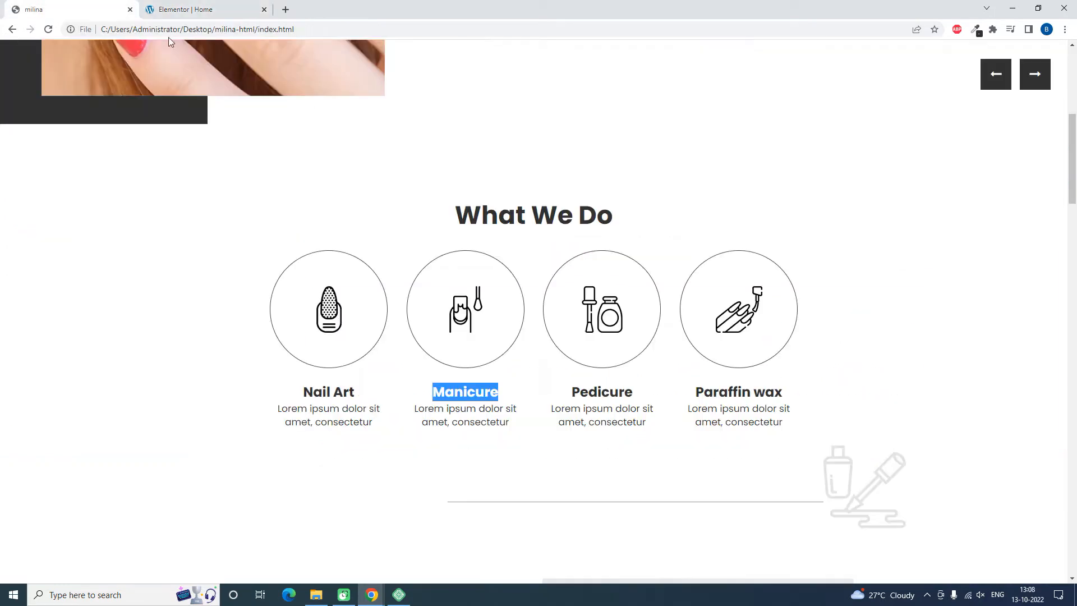
mouse_move(648, 385)
mouse_down()
mouse_move(534, 392)
mouse_move(640, 398)
mouse_up()
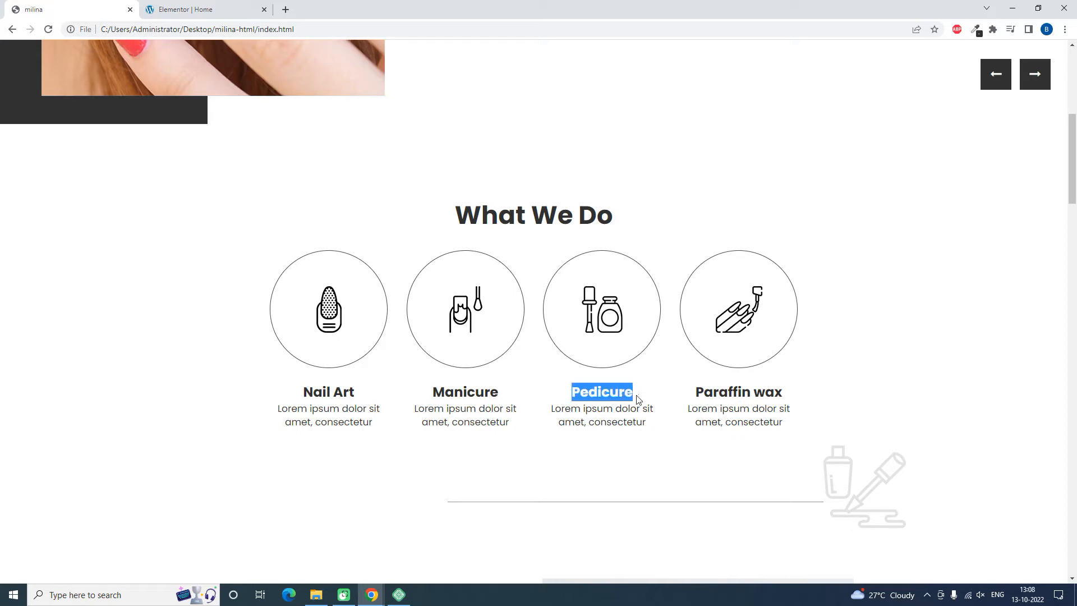
key(ctrl+c)
click(185, 9)
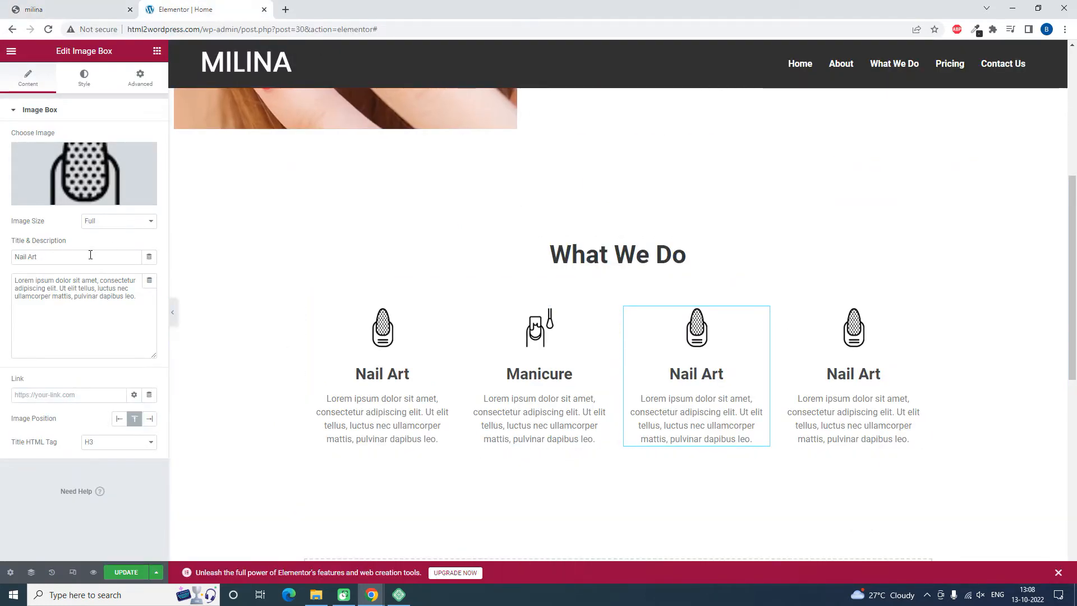
drag(90, 255, 2, 251)
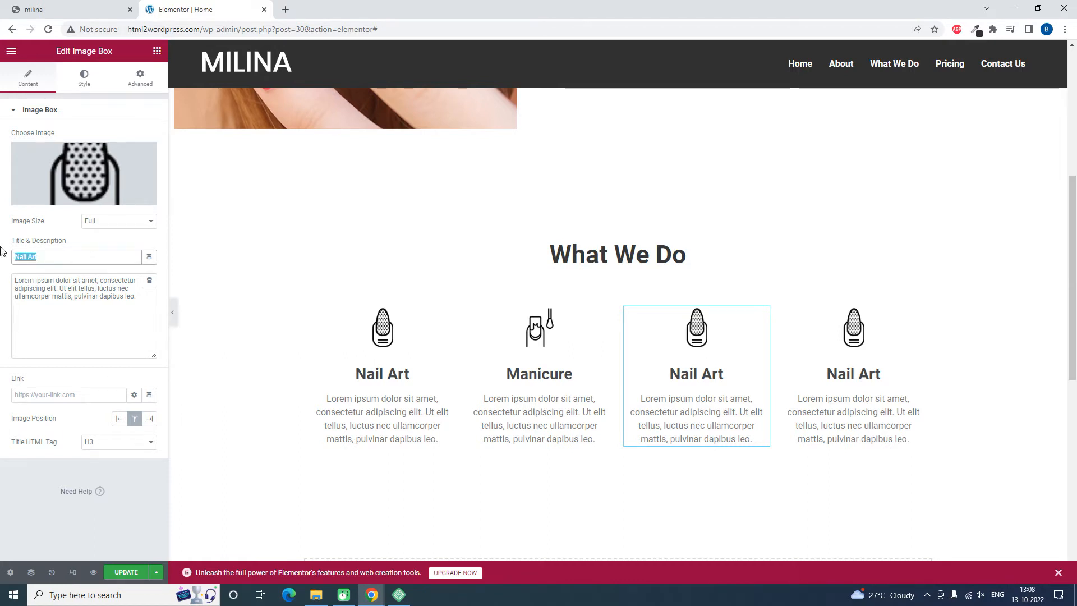
key(ctrl+v)
Replace the Pedicure image box's picture with weicon3 from the media library.
click(87, 171)
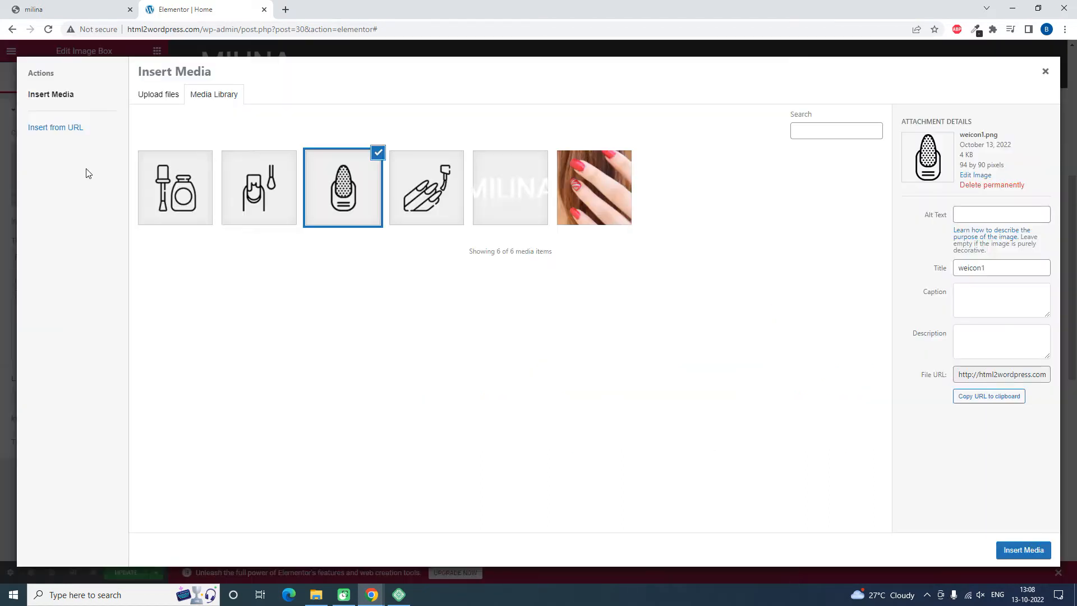
click(175, 188)
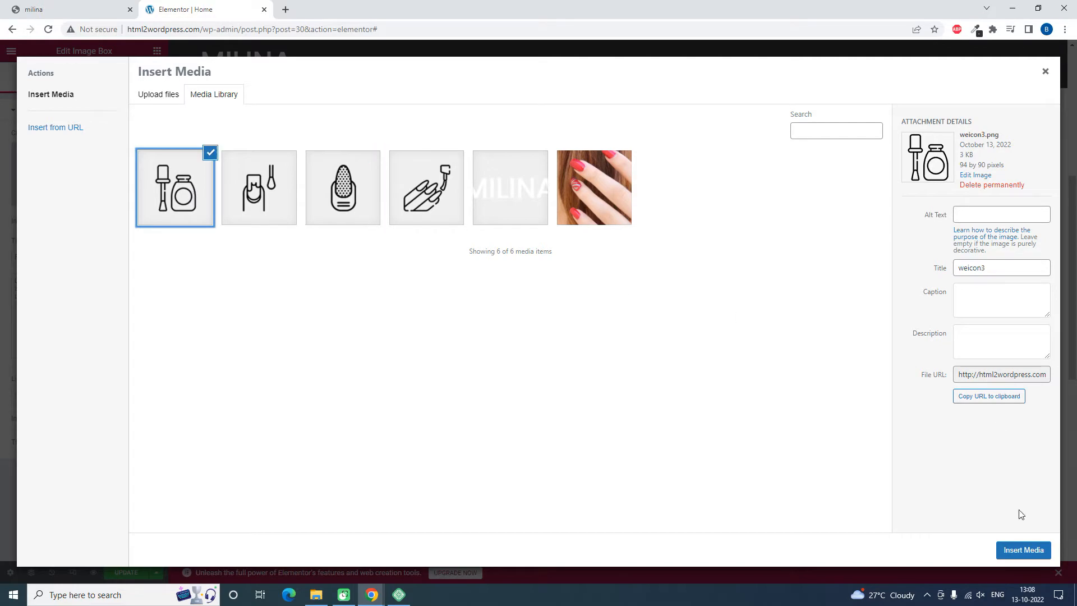
click(1023, 550)
Give the fourth image box the hand-and-brush icon and the title Paraffin wax, copied from the milina HTML page.
click(73, 9)
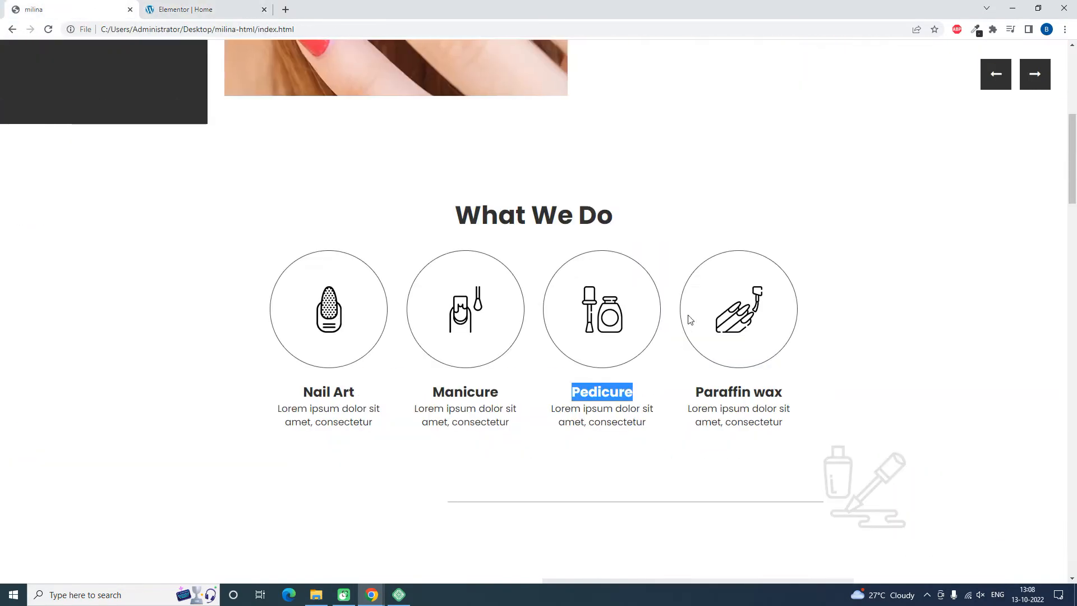
drag(785, 392, 701, 394)
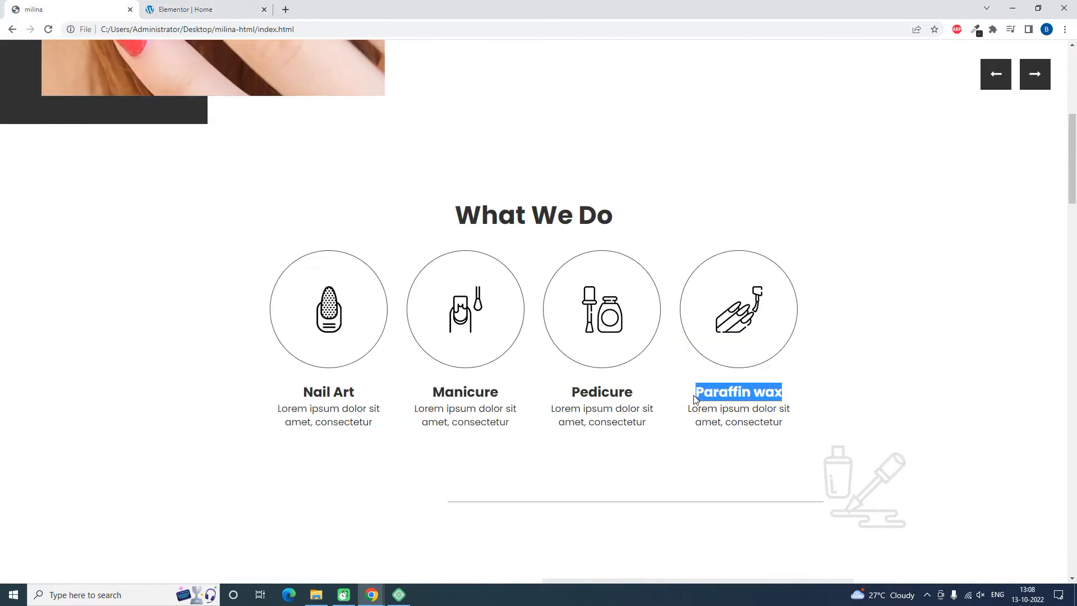
key(ctrl+c)
click(185, 9)
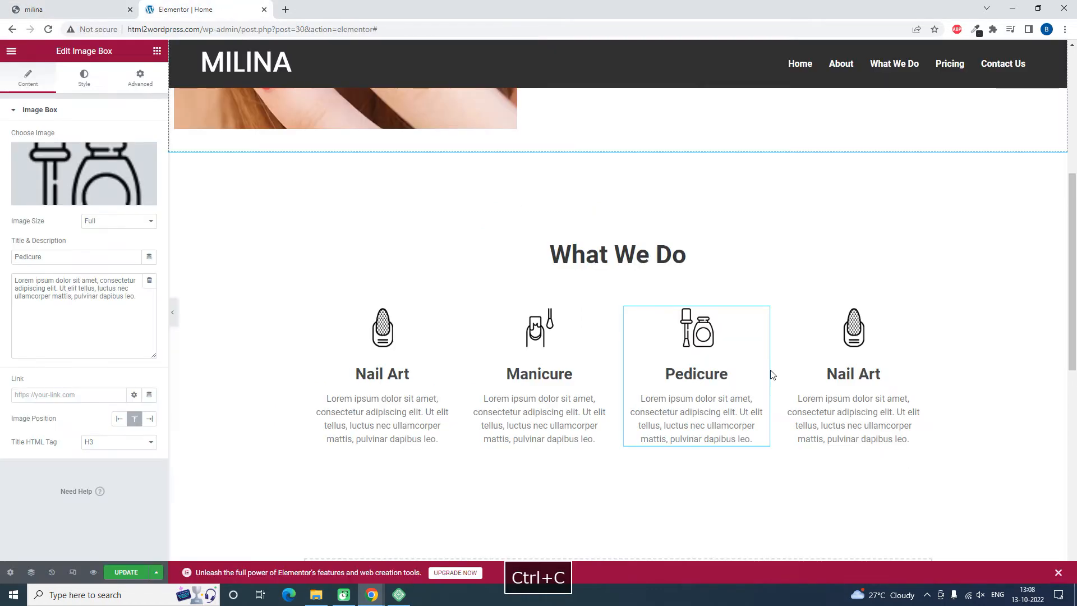
click(924, 317)
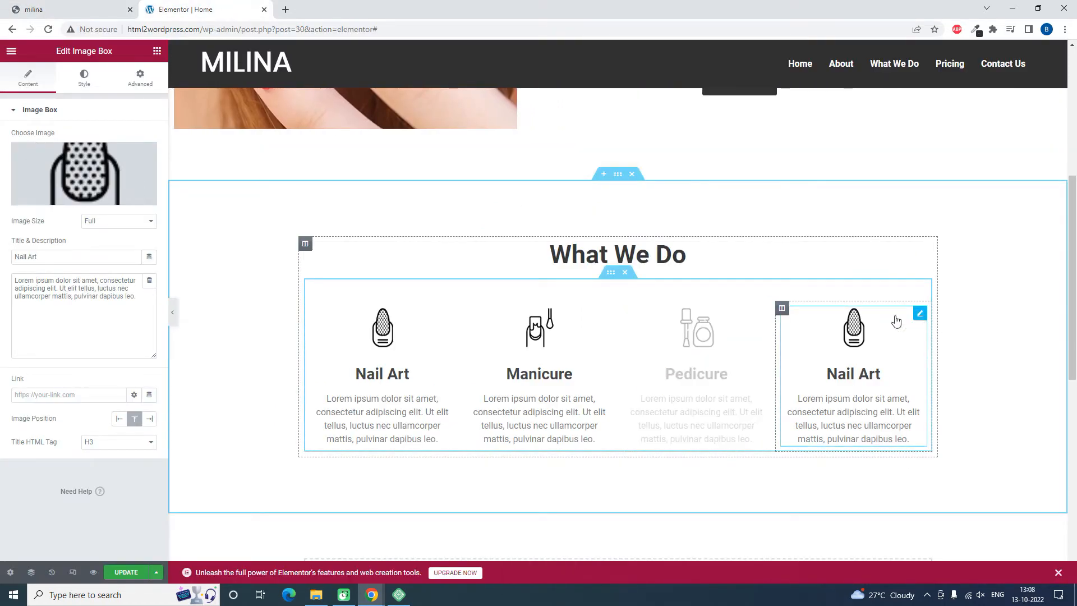
click(114, 167)
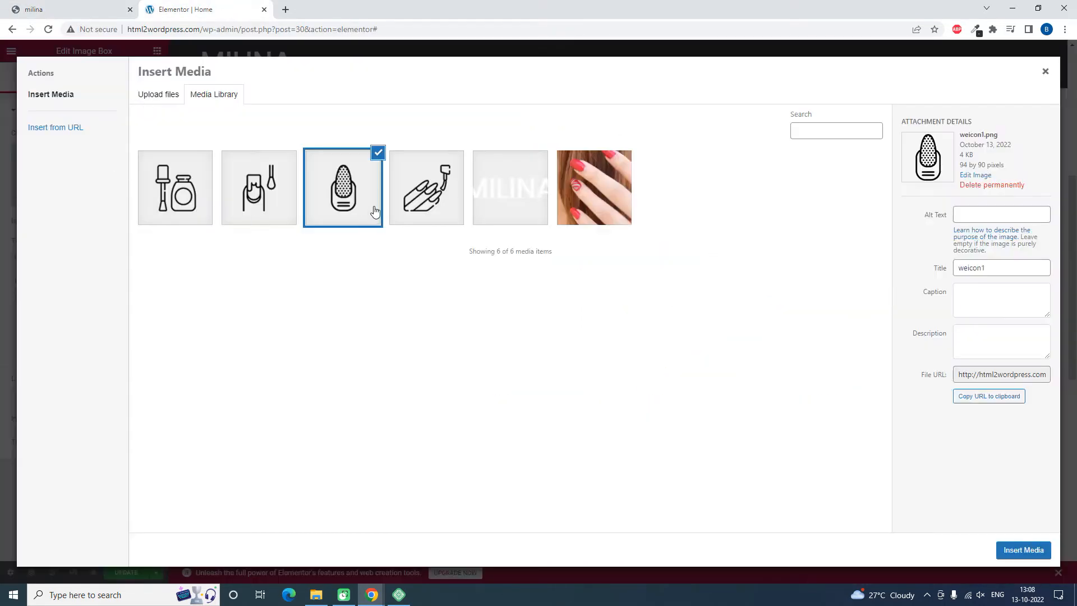
click(430, 196)
click(1022, 551)
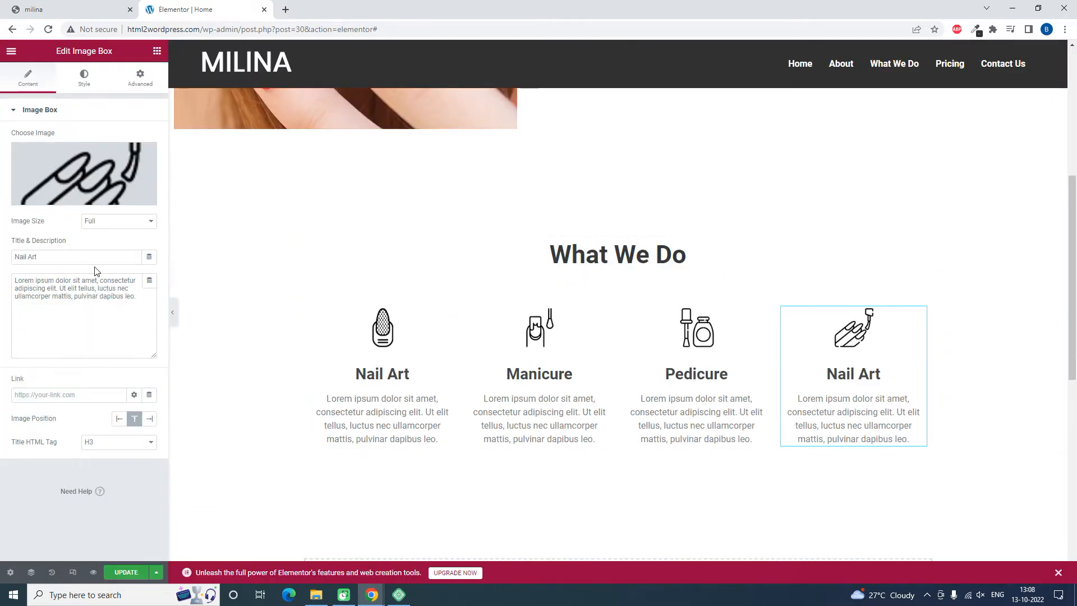
drag(79, 257, 2, 265)
key(ctrl+v)
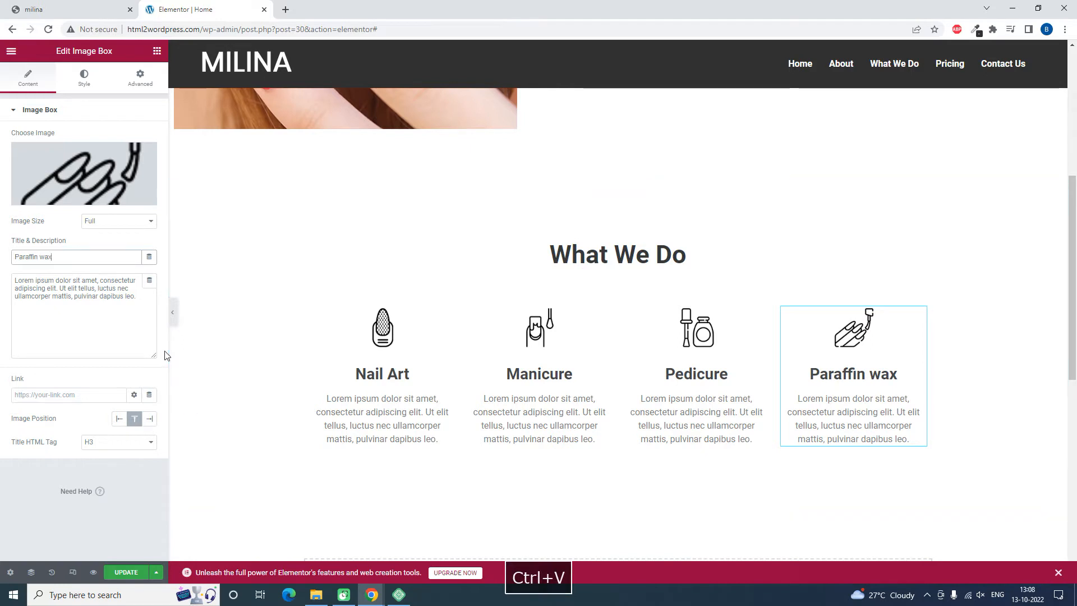
Check the row of four services with the editing panel hidden.
click(173, 312)
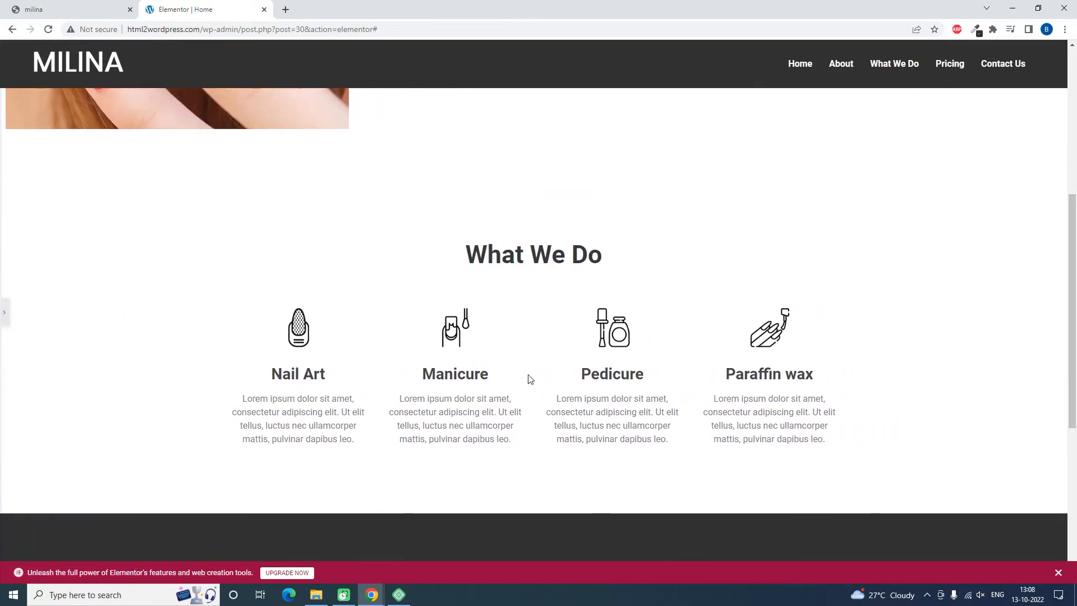
scroll(531, 380, down, 2)
scroll(531, 380, up, 2)
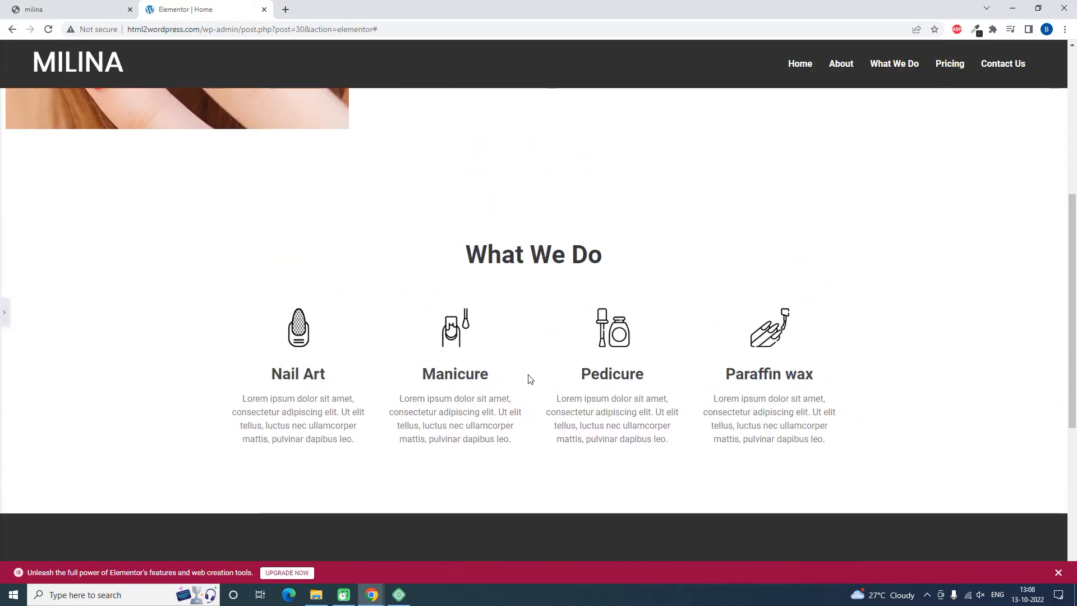
click(3, 312)
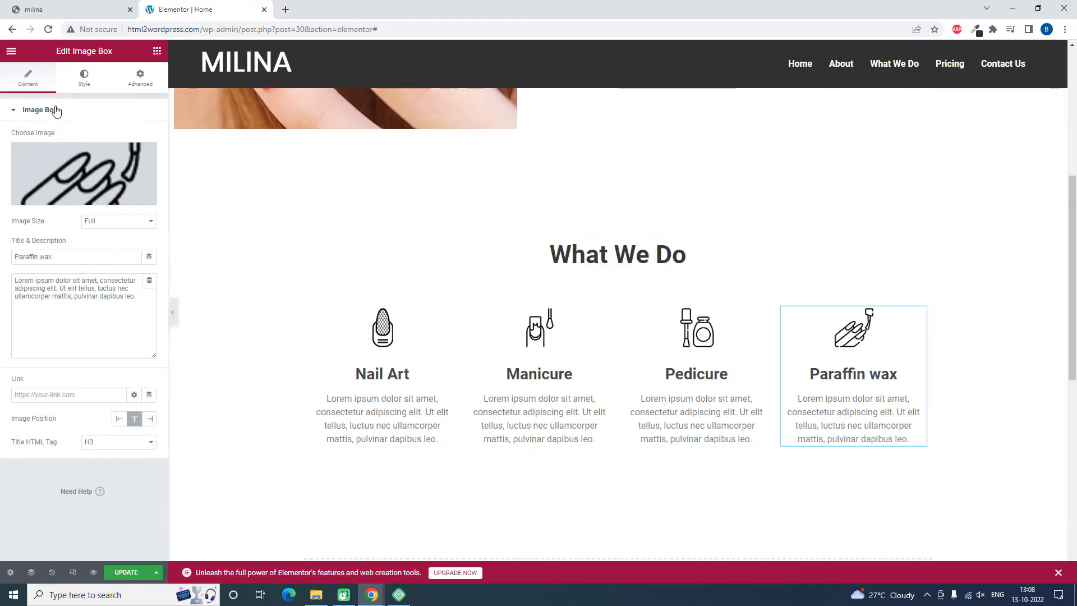
Give the Paraffin wax image a solid border with a width of 1 on all sides.
click(102, 81)
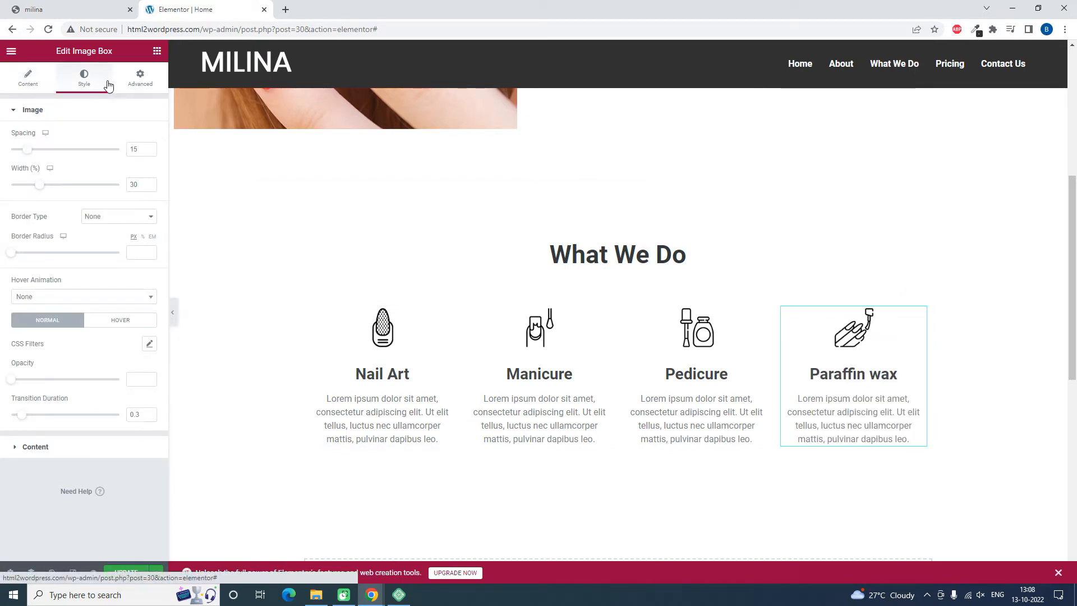
click(101, 5)
click(194, 6)
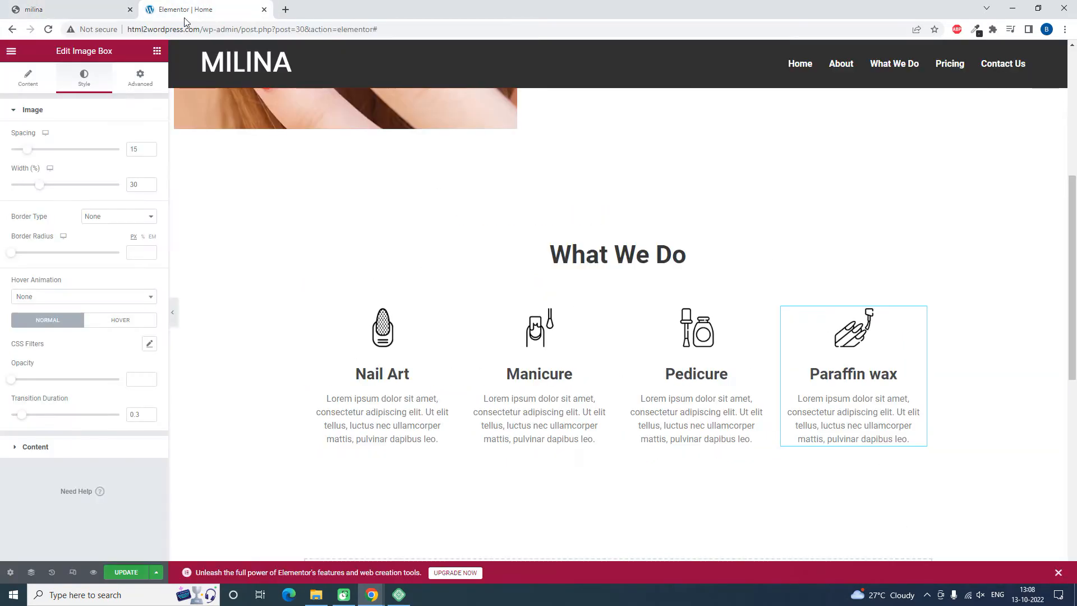
click(119, 216)
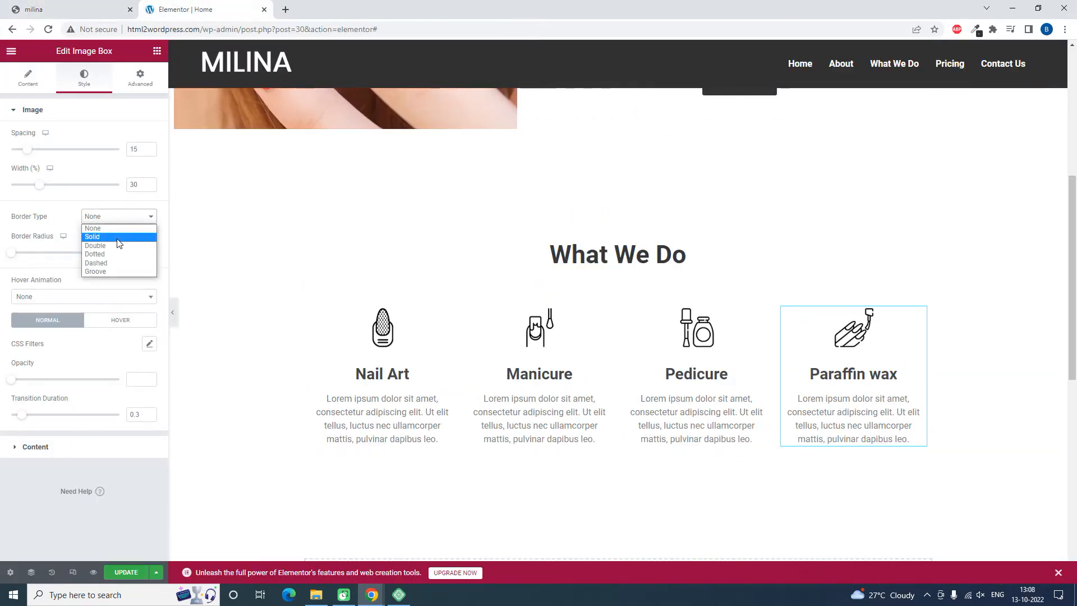
click(116, 237)
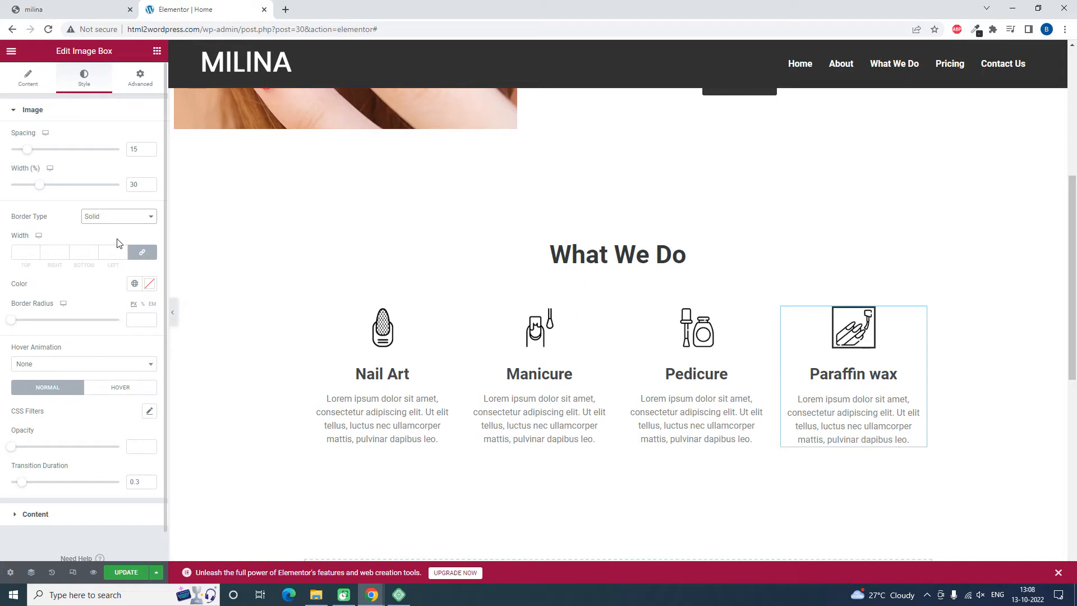
click(23, 253)
text(150)
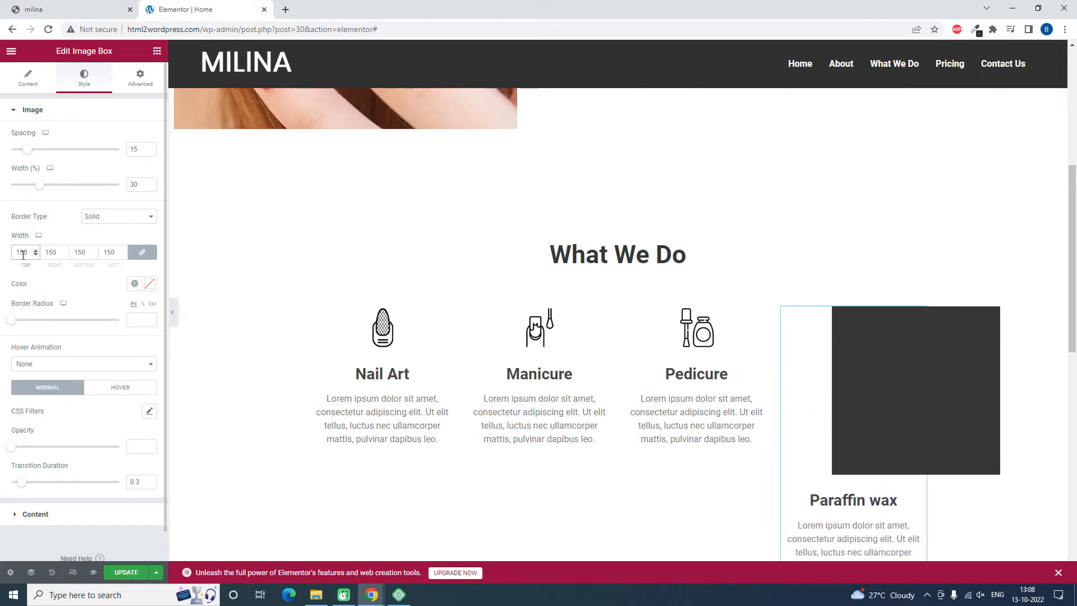
key(BackSpace)
key(BackSpace)
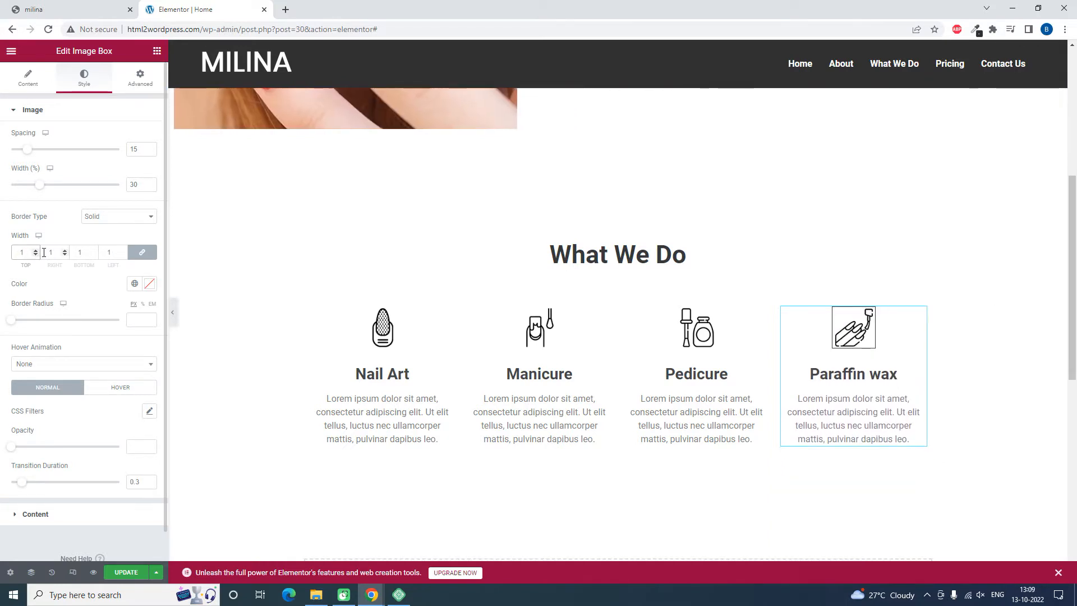
Set the Paraffin wax image's border radius to 150 px and compare it with the circles on the milina page.
click(133, 323)
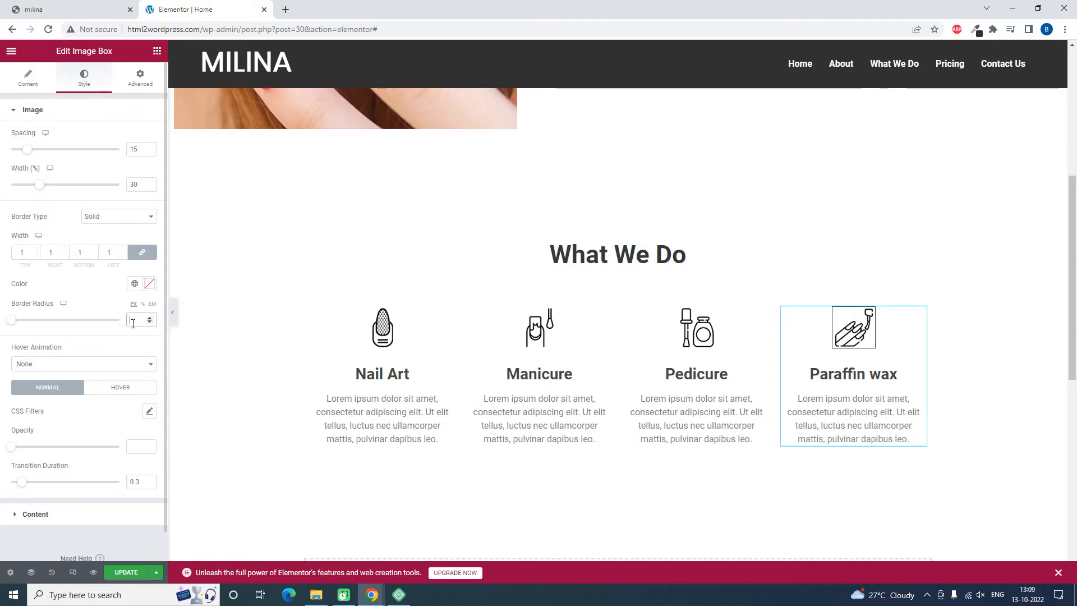
text(150)
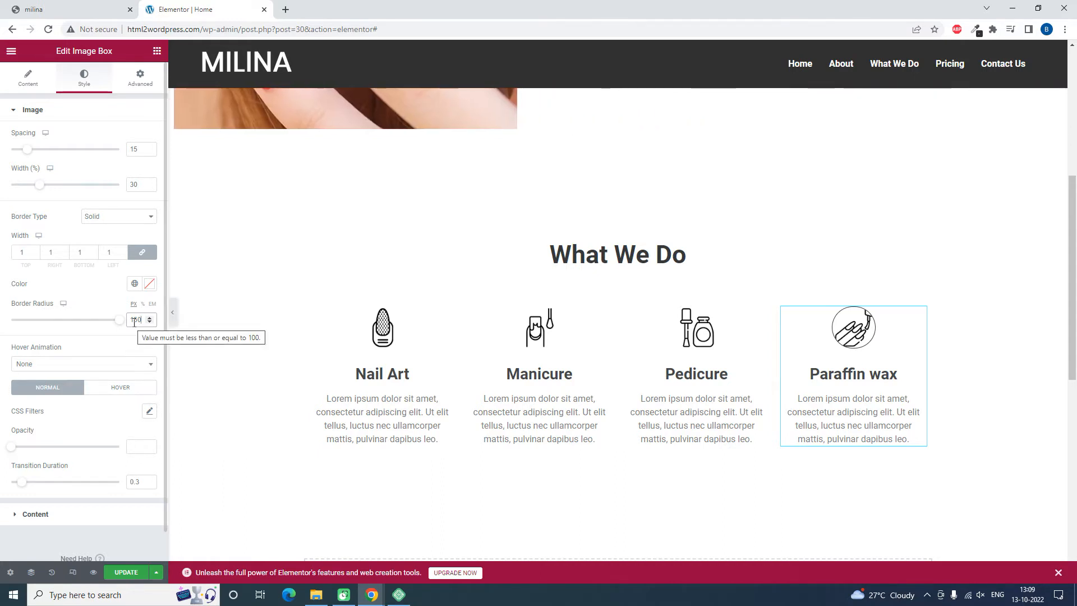
click(67, 9)
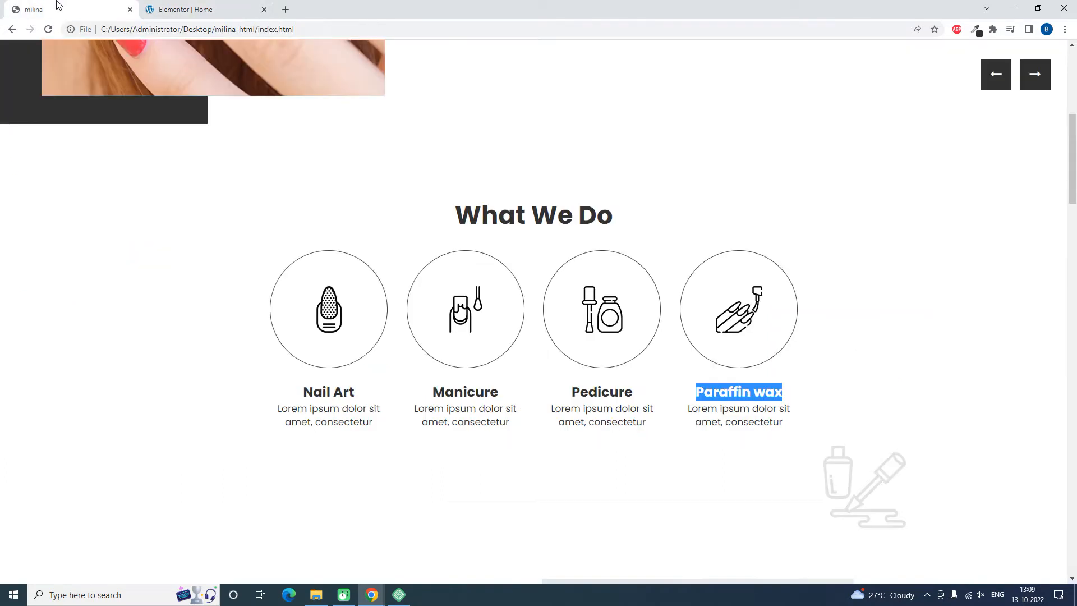
click(206, 6)
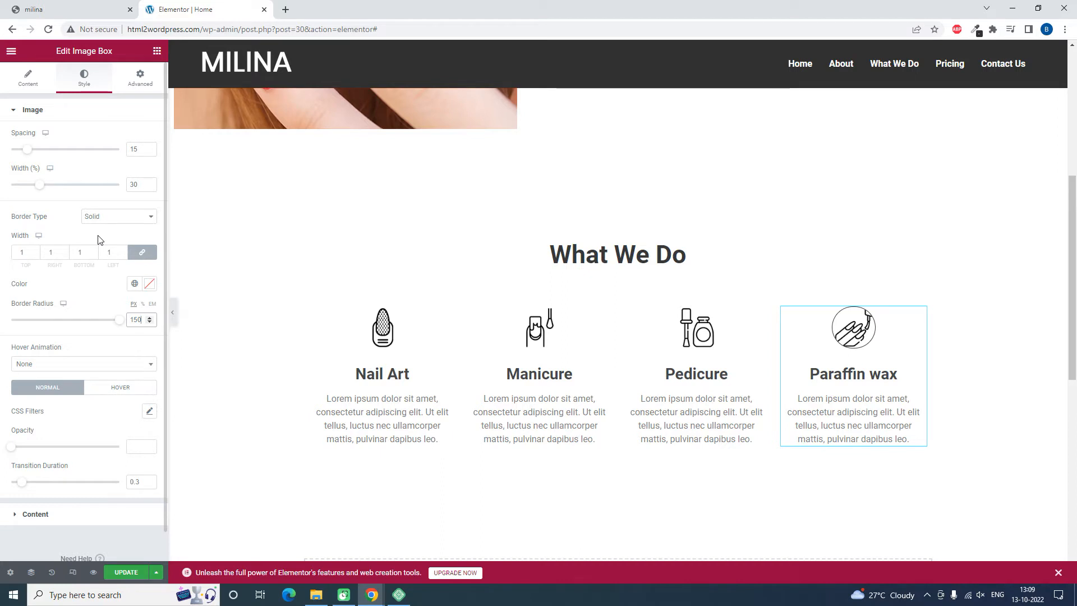
mouse_move(27, 149)
mouse_down()
mouse_move(50, 160)
mouse_move(35, 158)
mouse_up()
drag(144, 151, 34, 147)
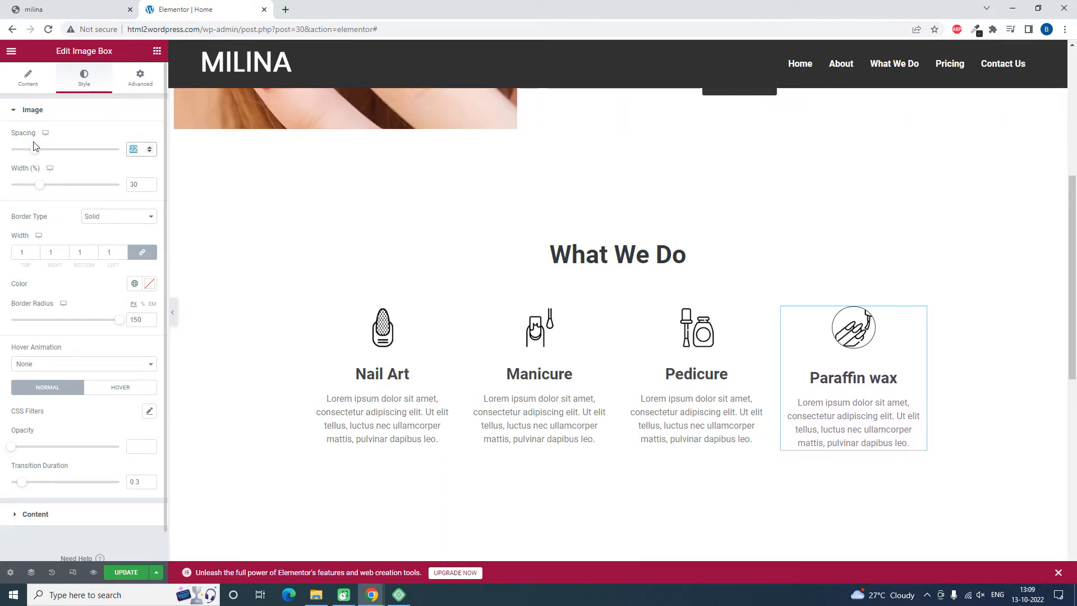
text(15)
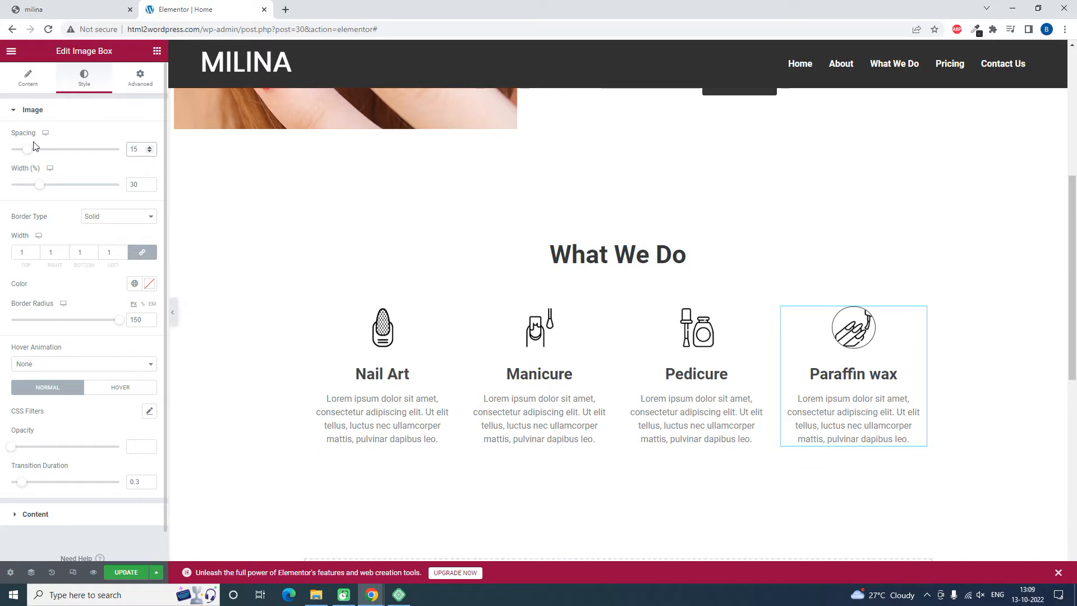
Set the Paraffin wax image's width to 80%.
click(40, 184)
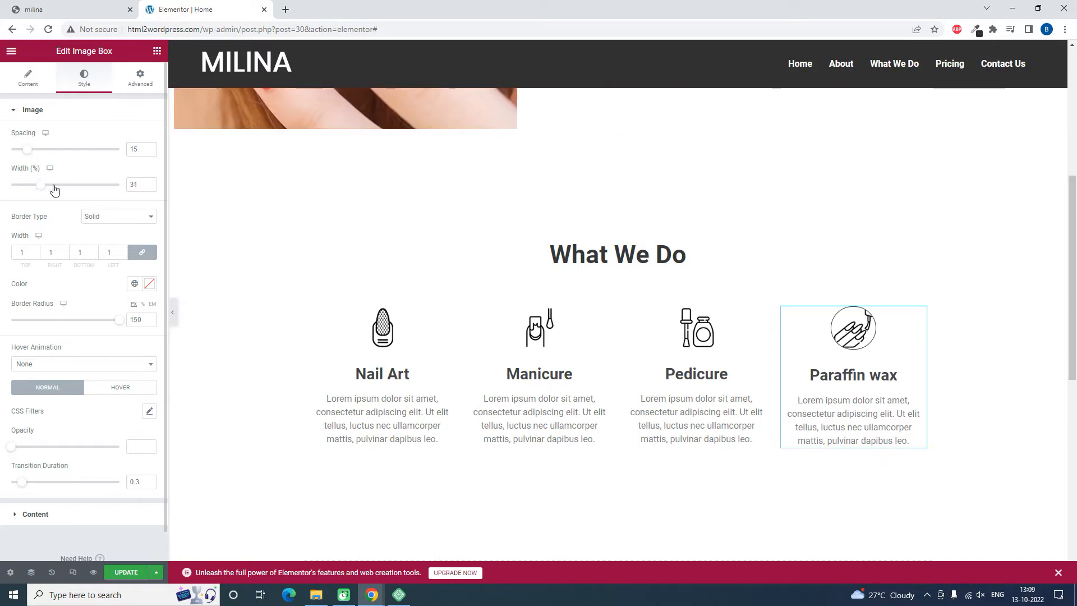
drag(55, 191, 95, 193)
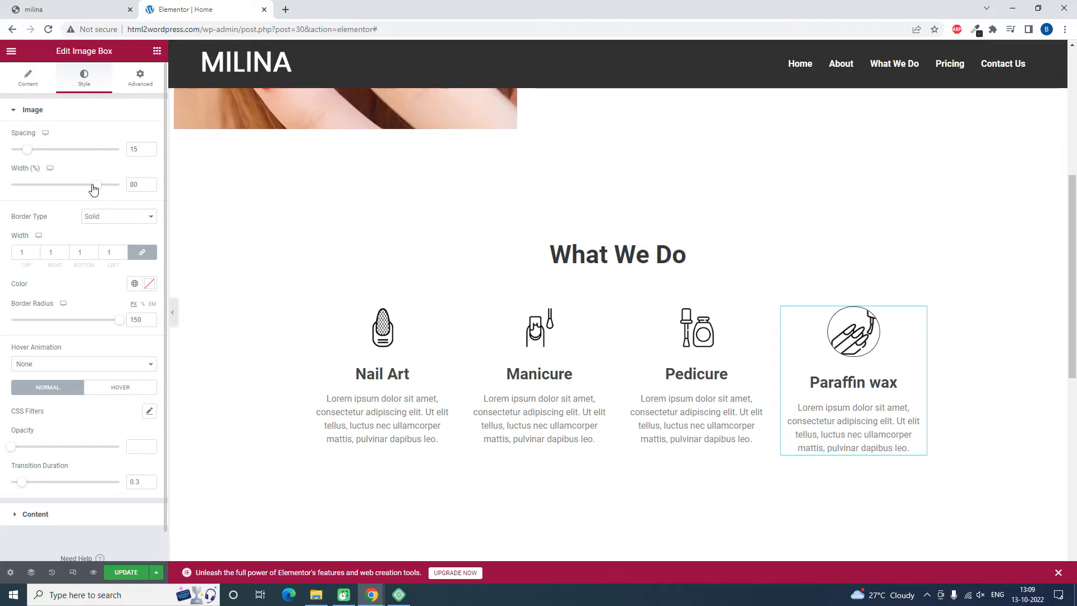
scroll(118, 319, down, 1)
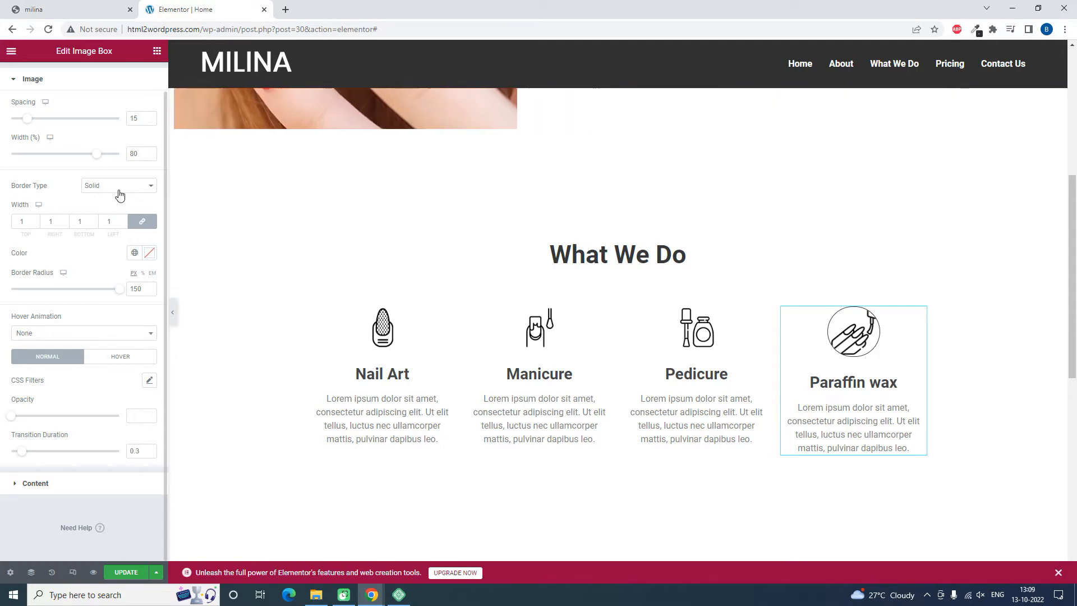
Compare the icon circles with the milina page and set the Paraffin wax image's border type to None.
click(92, 4)
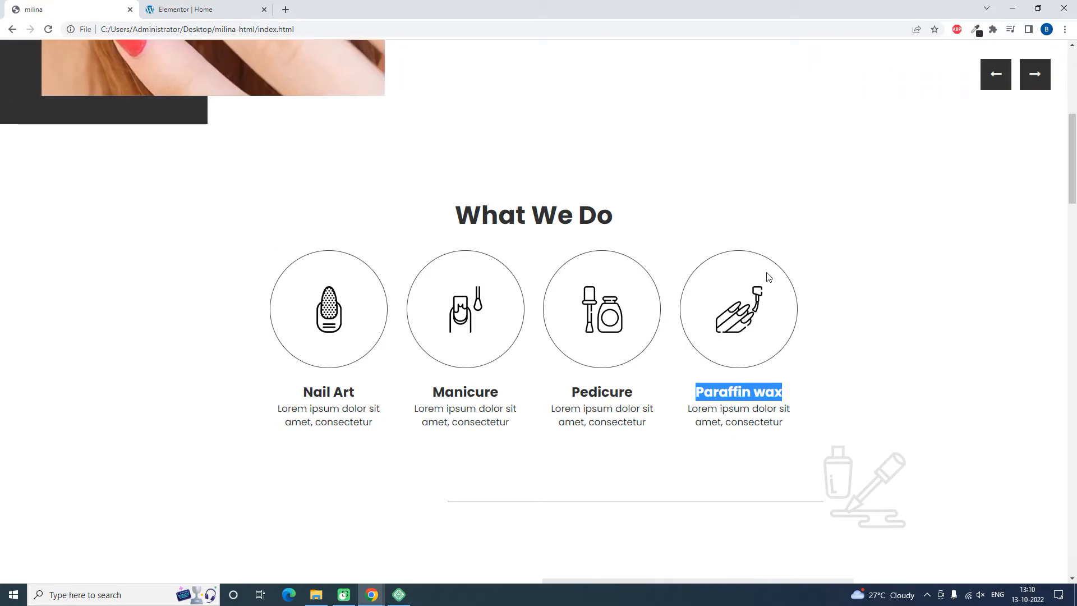
click(240, 8)
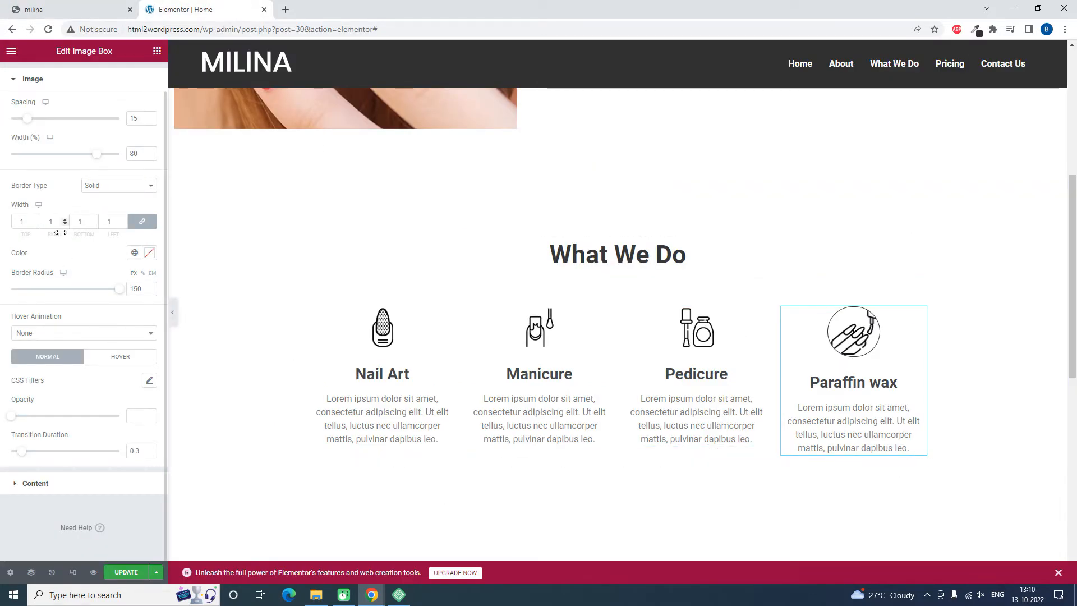
scroll(68, 236, up, 1)
click(112, 220)
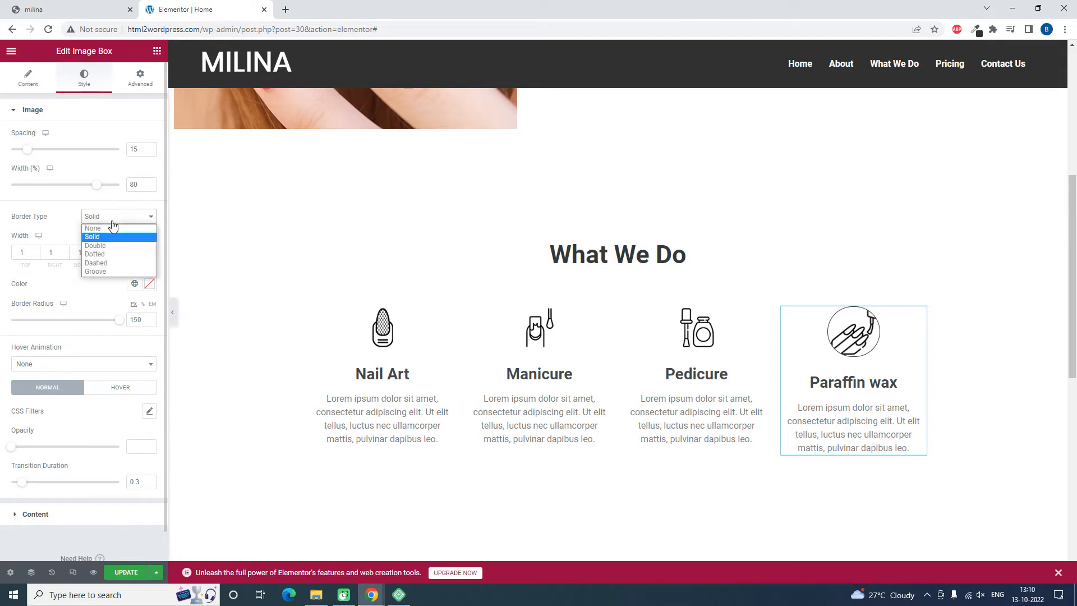
click(113, 237)
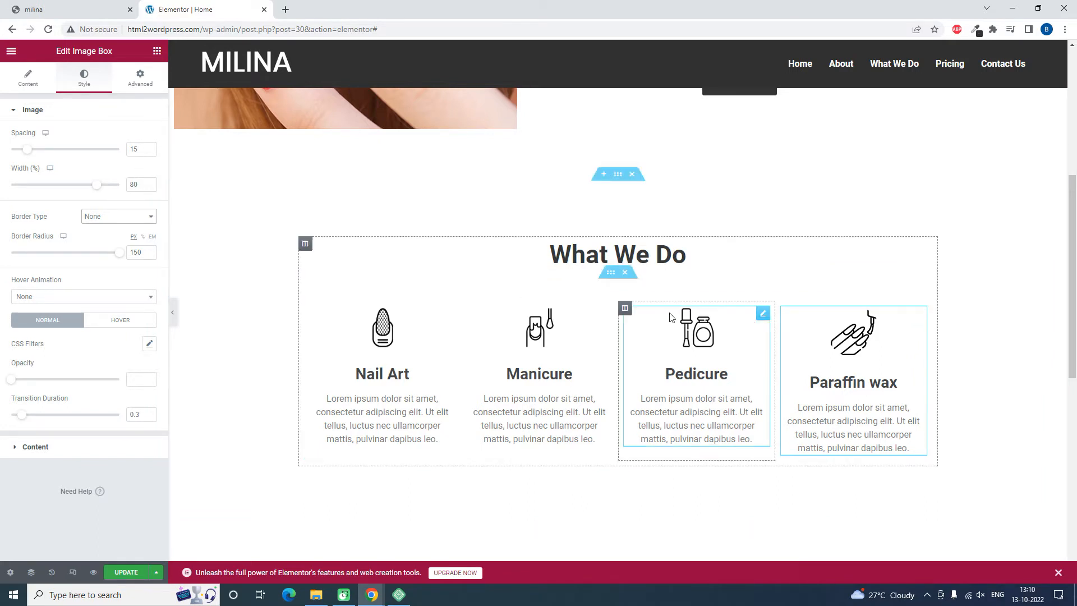
Check the Pedicure image's width setting and set the Paraffin wax image's width to 30%.
click(762, 313)
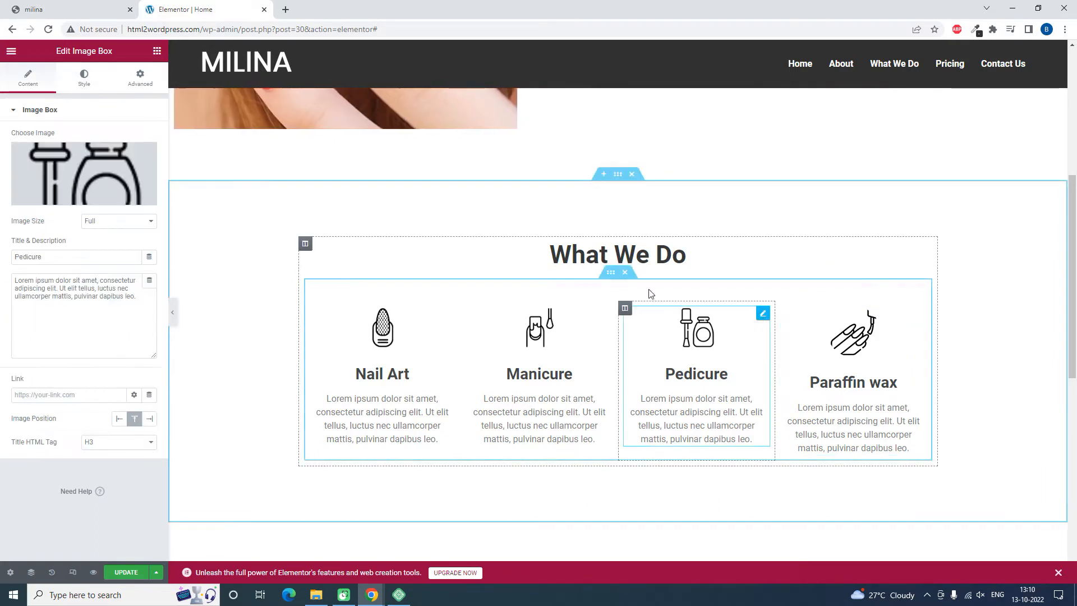
click(84, 78)
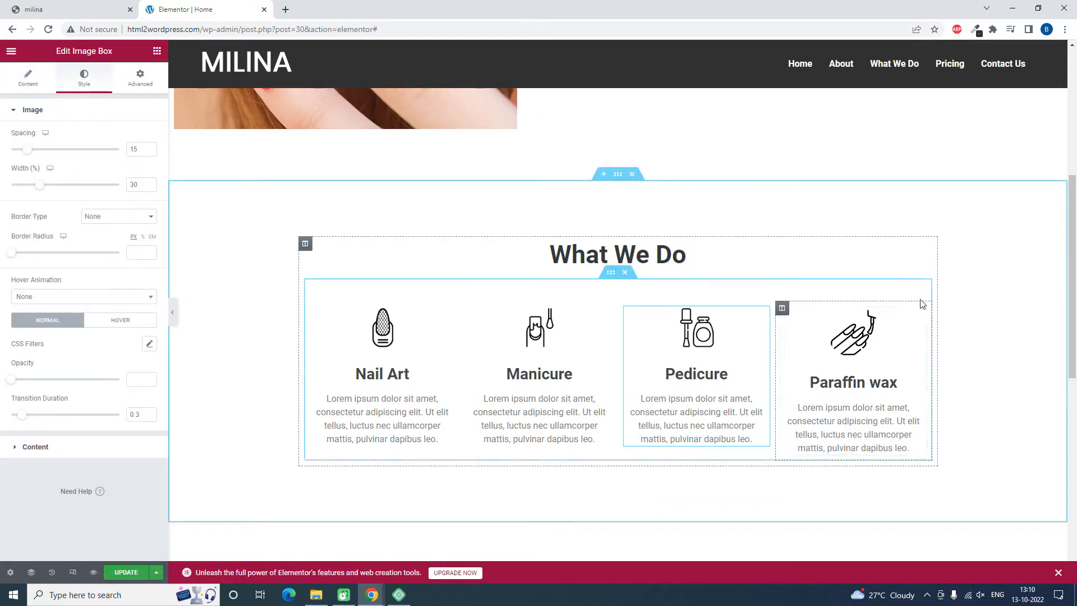
click(926, 318)
double_click(137, 184)
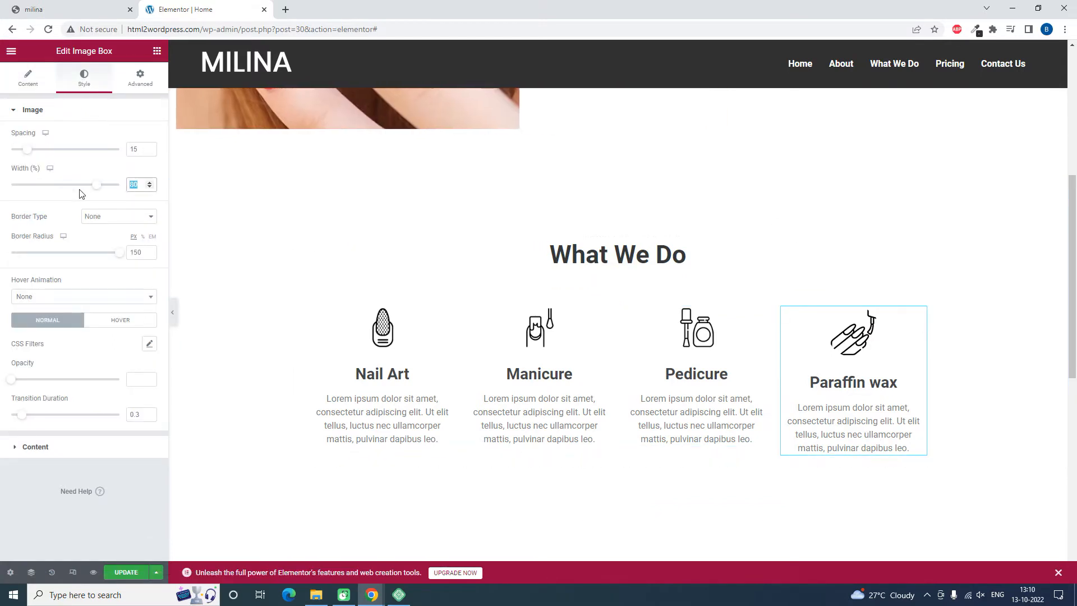
text(30)
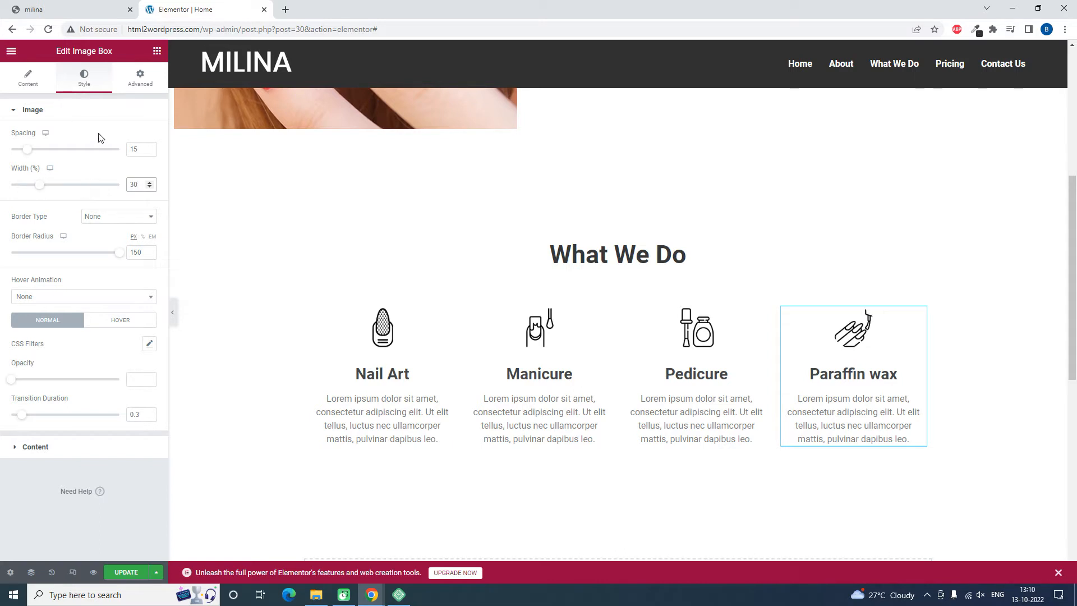
Find the Icon Box widget and add it above the Nail Art image box, checking its icon source options.
click(155, 50)
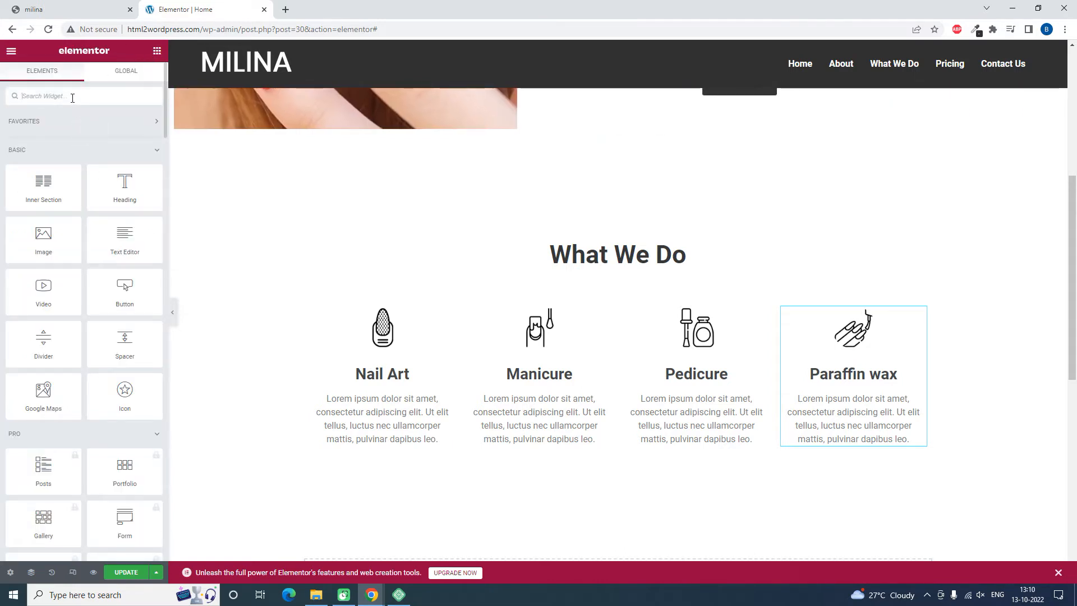
text(icon)
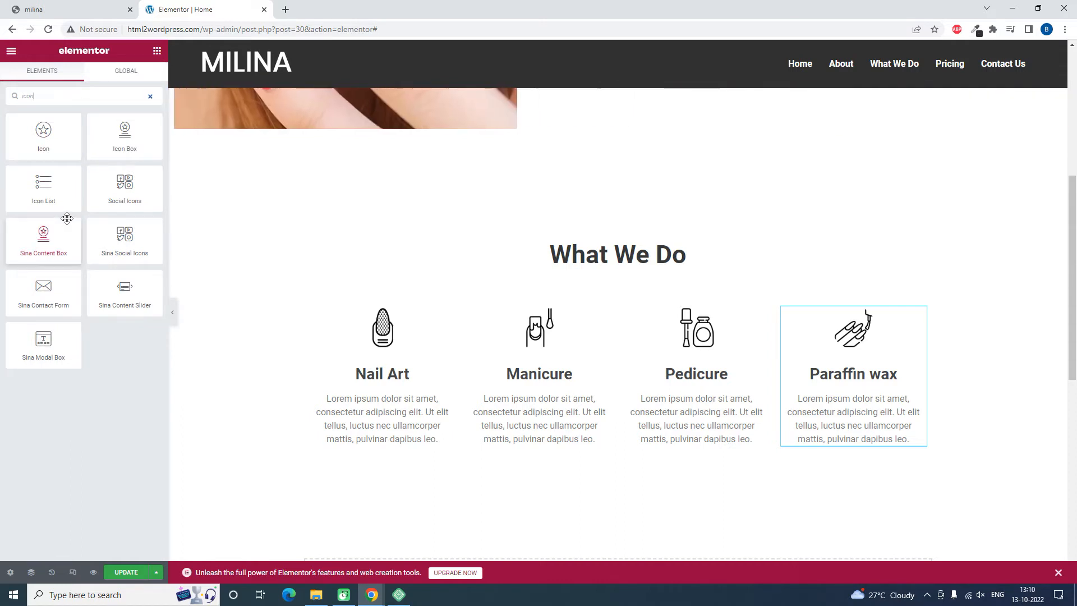
drag(147, 164, 414, 319)
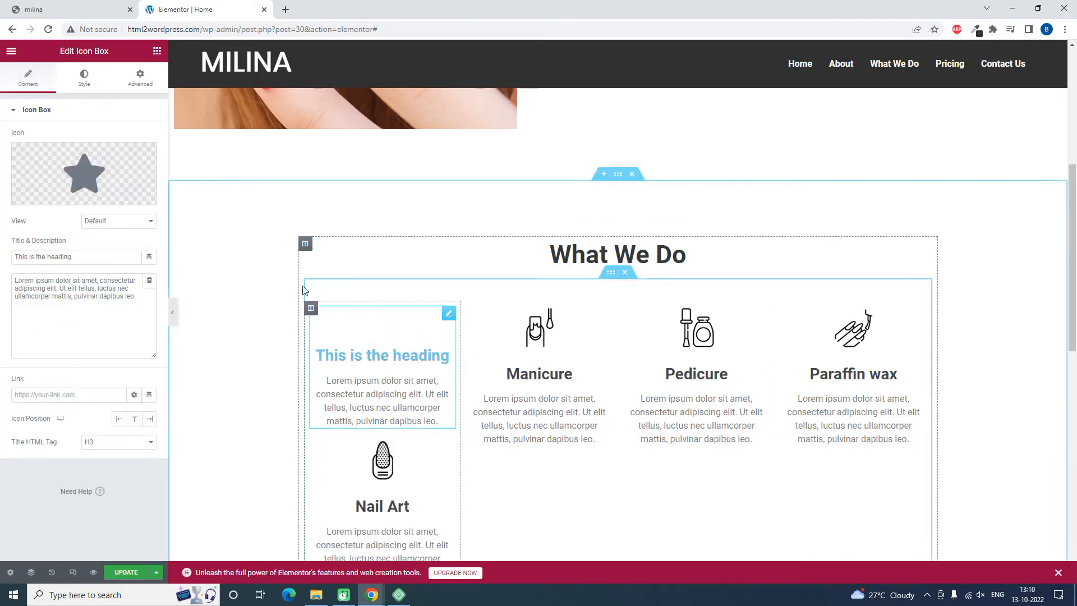
mouse_move(100, 161)
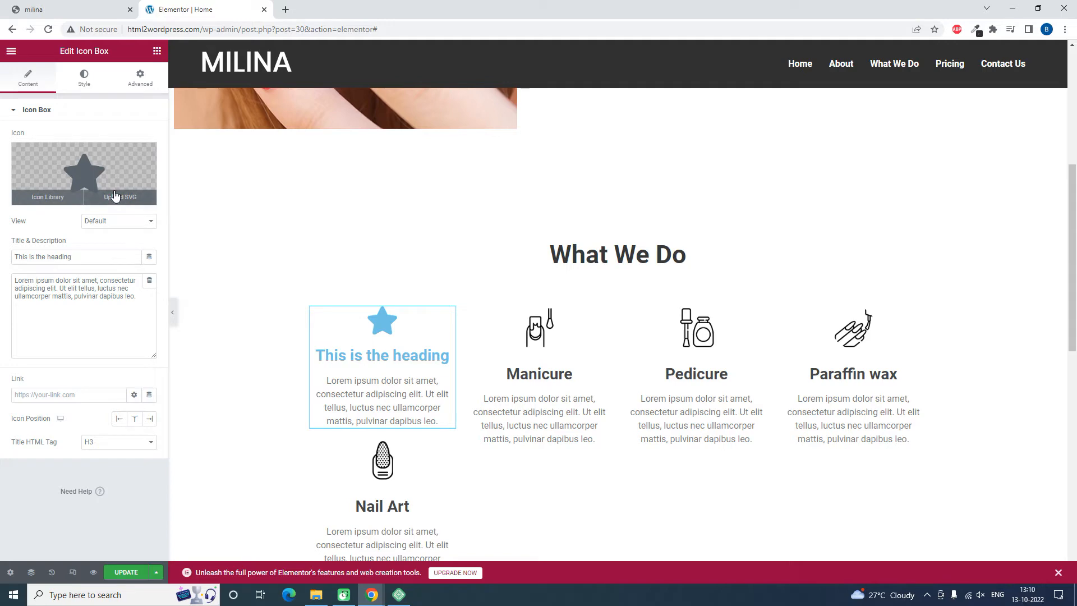
Check the pixel dimensions of the four weicon images in File Explorer, return to the milina page and reopen the Elementor editor.
click(58, 4)
click(316, 595)
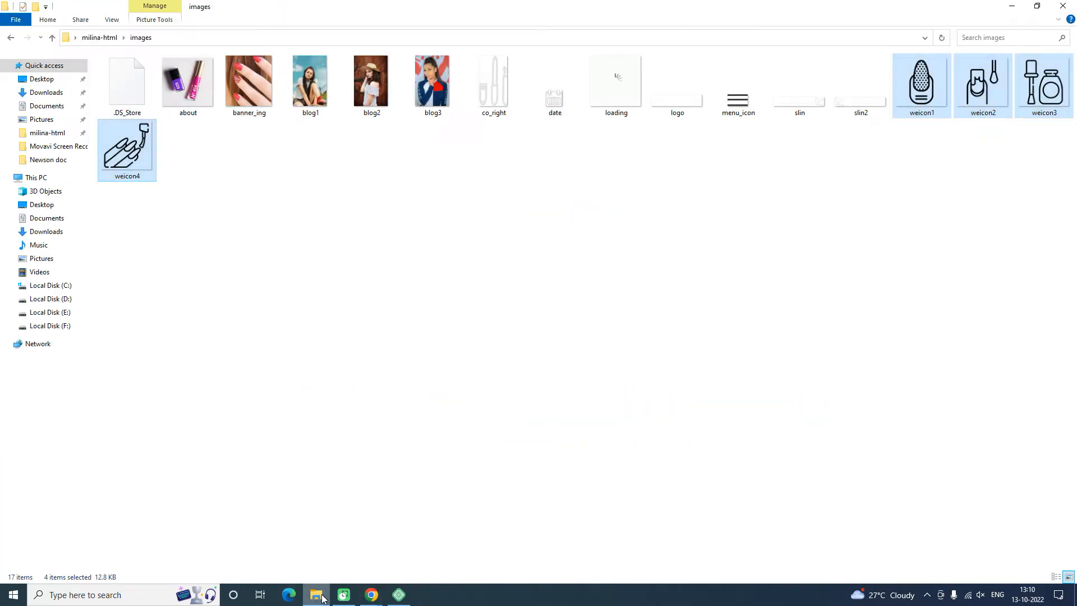
right_click(947, 84)
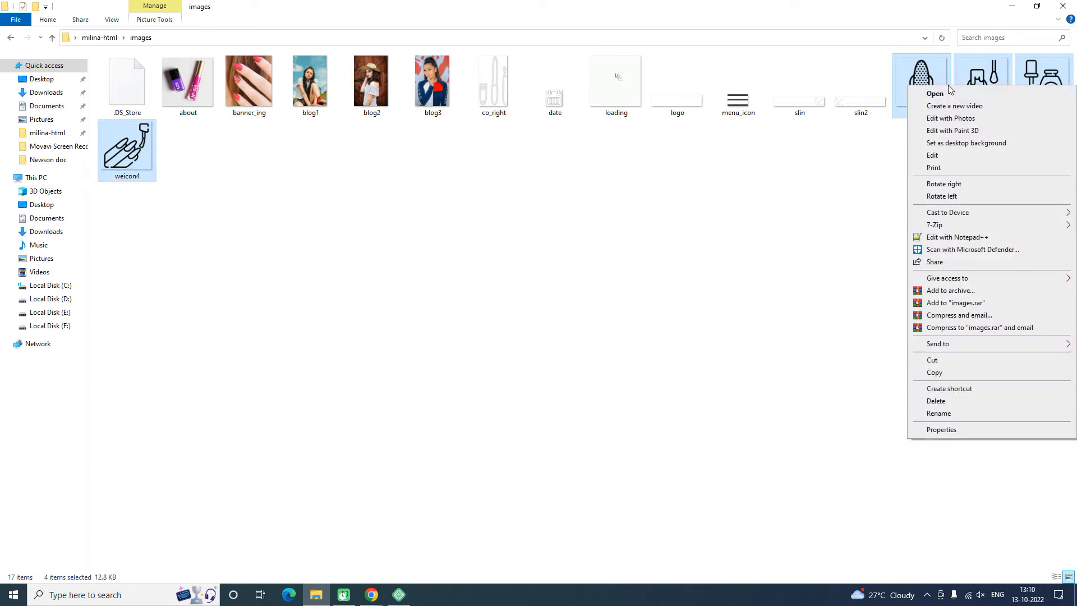
click(941, 430)
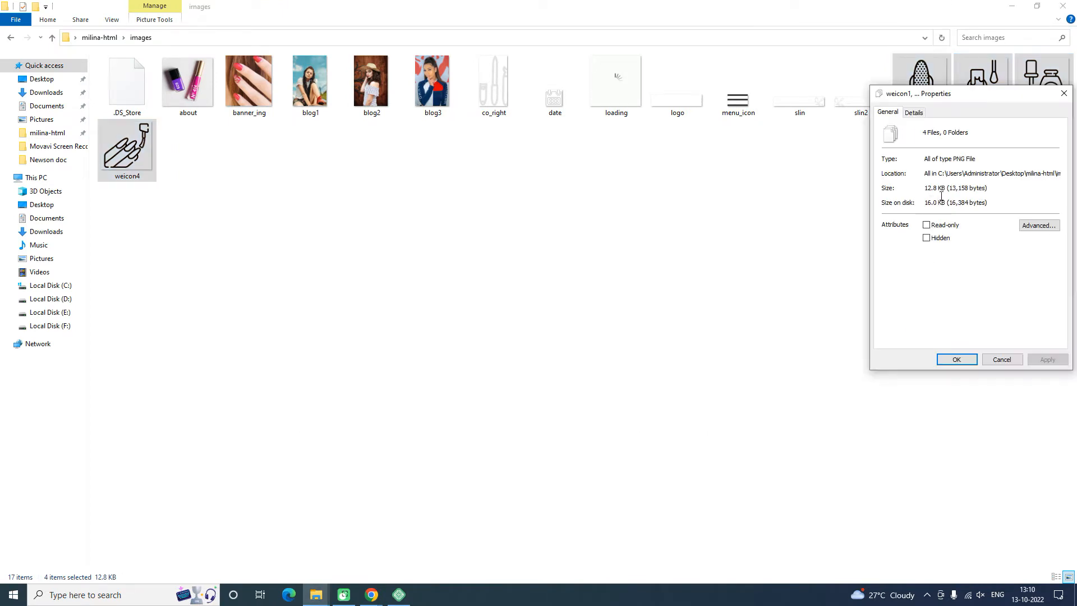
click(914, 114)
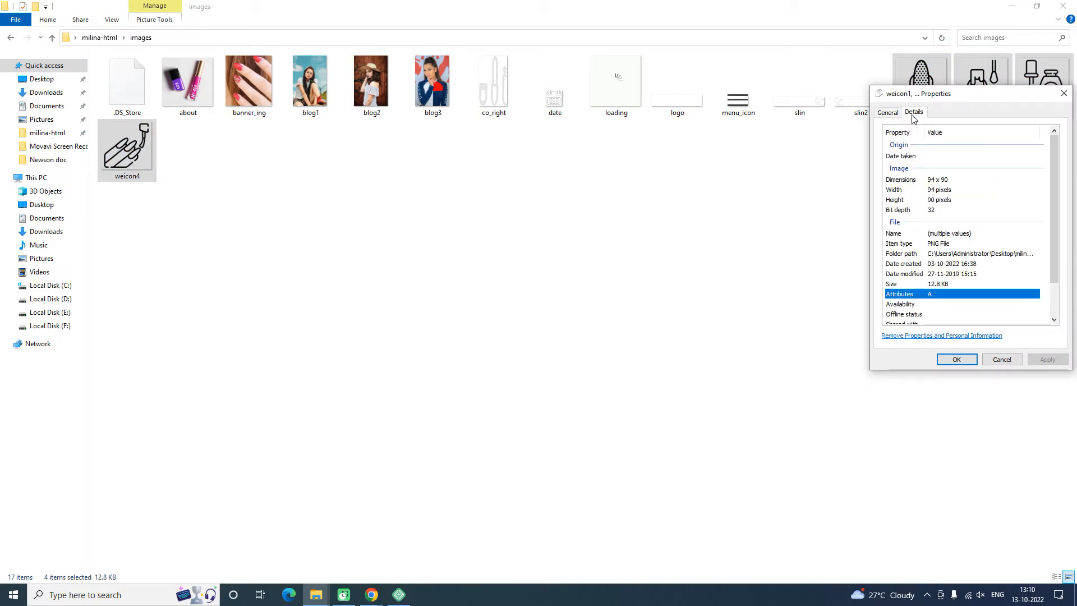
click(1002, 360)
key(alt+grave)
key(alt+Tab)
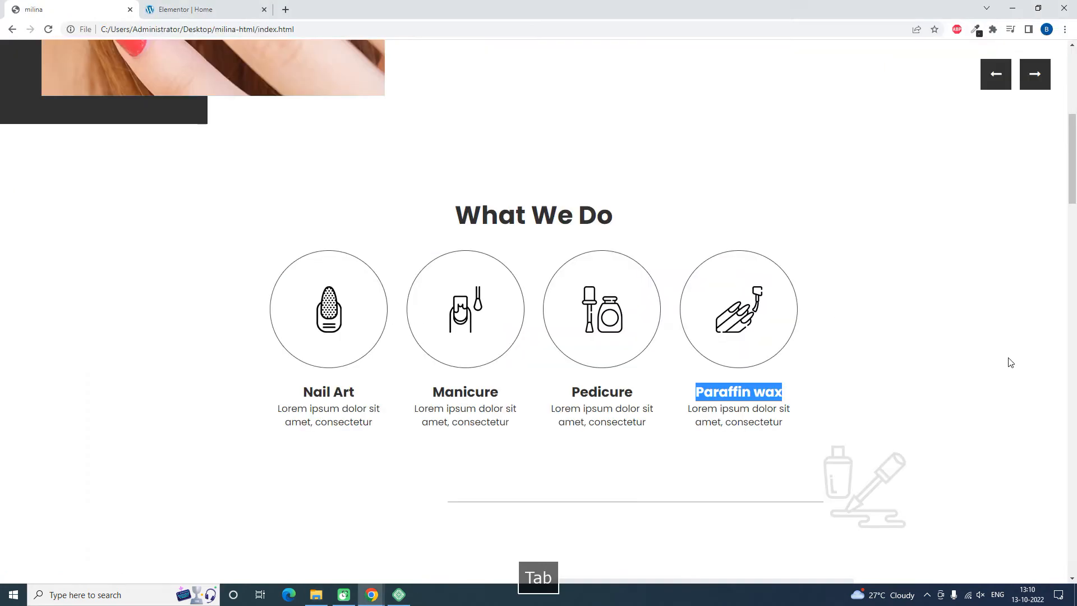
click(215, 17)
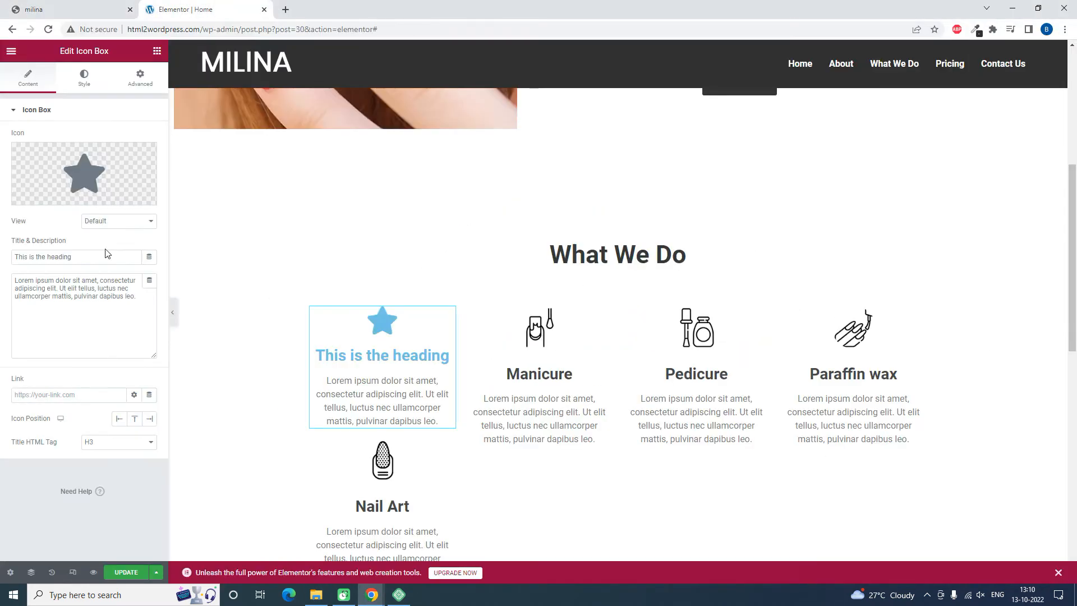
Delete the Icon Box widget above the Nail Art image box.
mouse_move(115, 196)
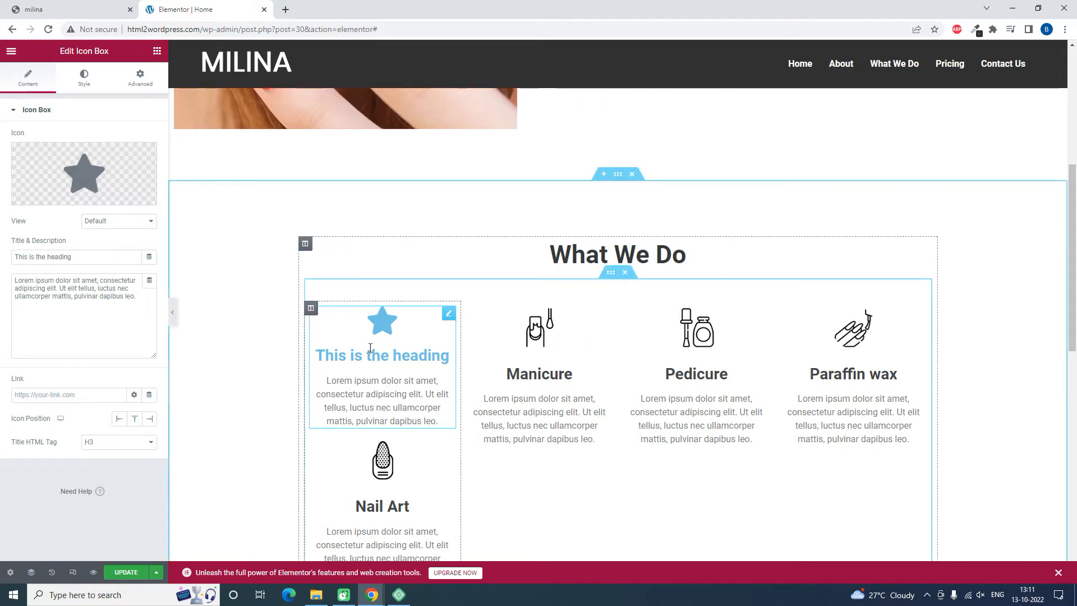
right_click(448, 316)
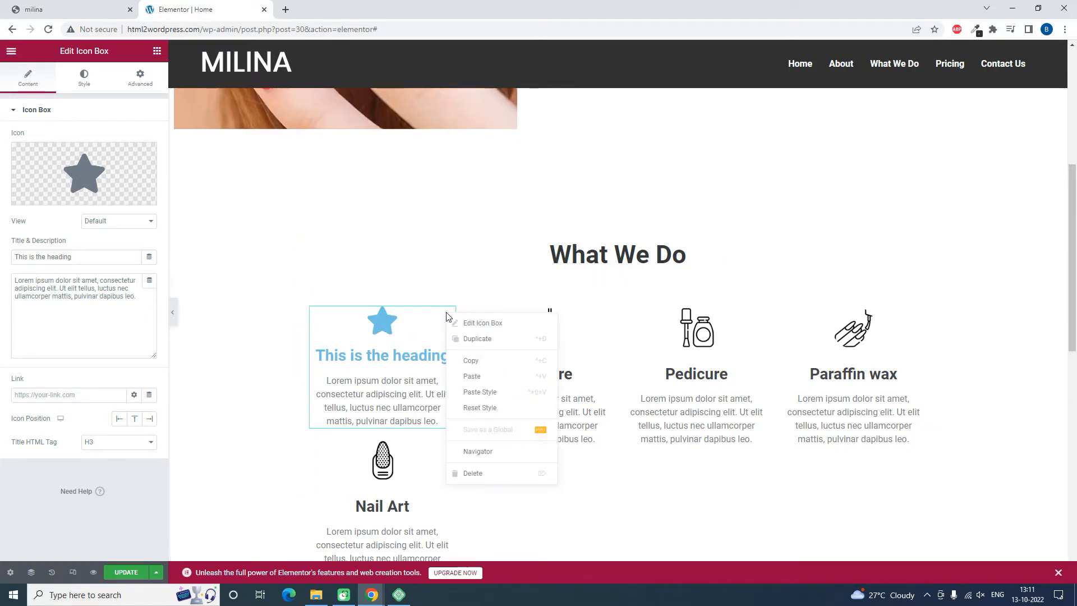
click(466, 475)
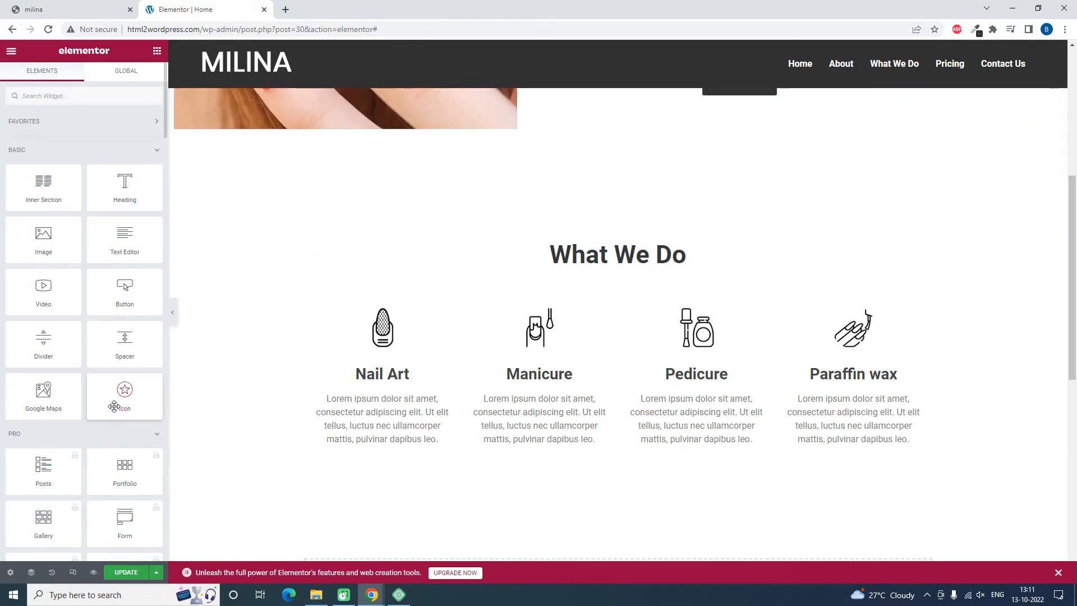
Find the Sina Content Box widget and add it above the Nail Art image box.
click(76, 95)
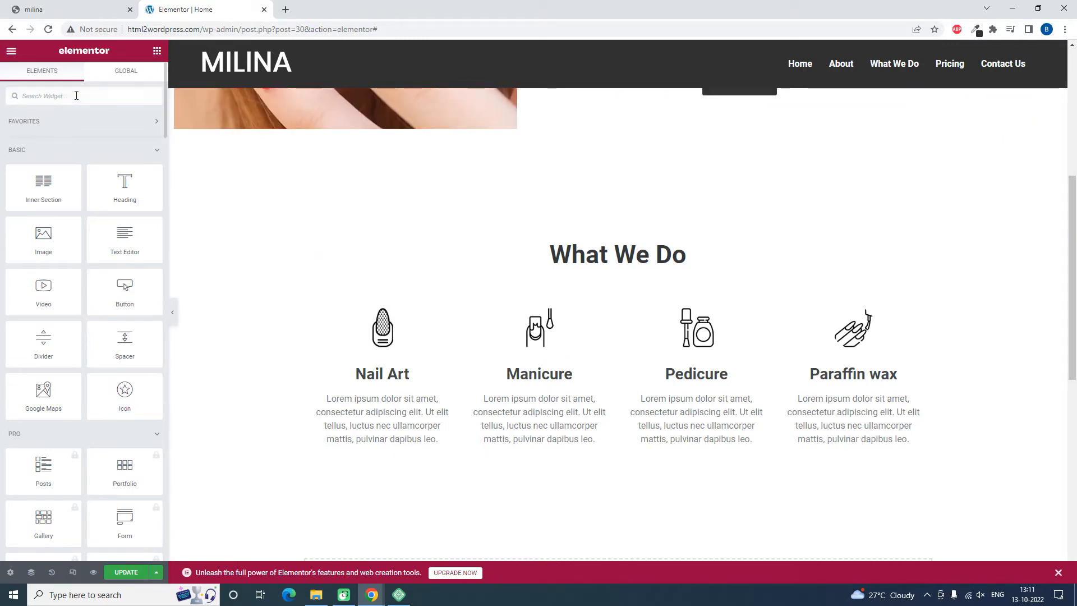
text(sina)
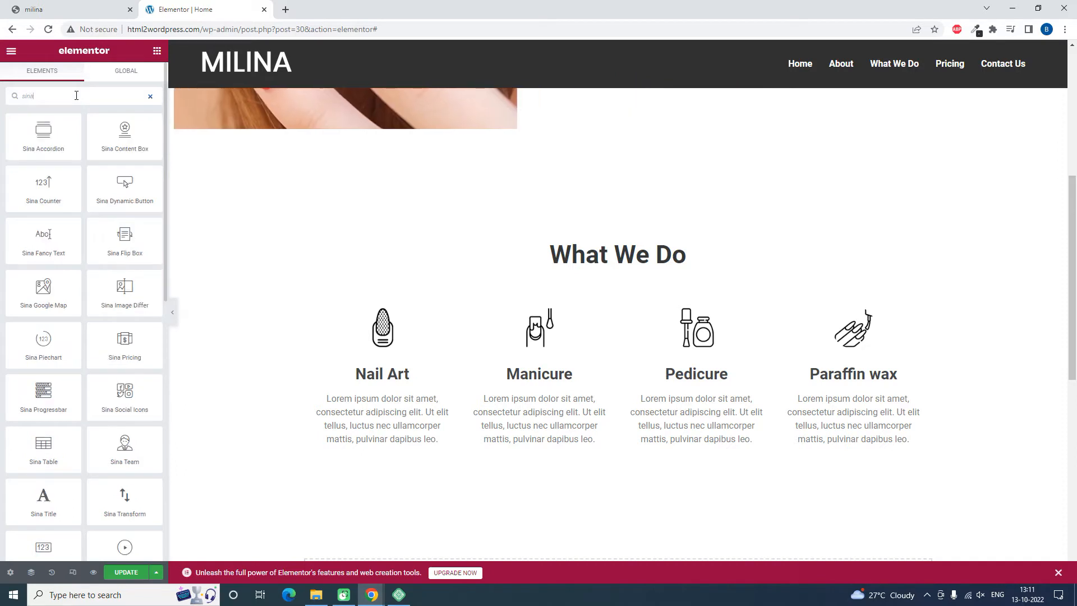
text( co)
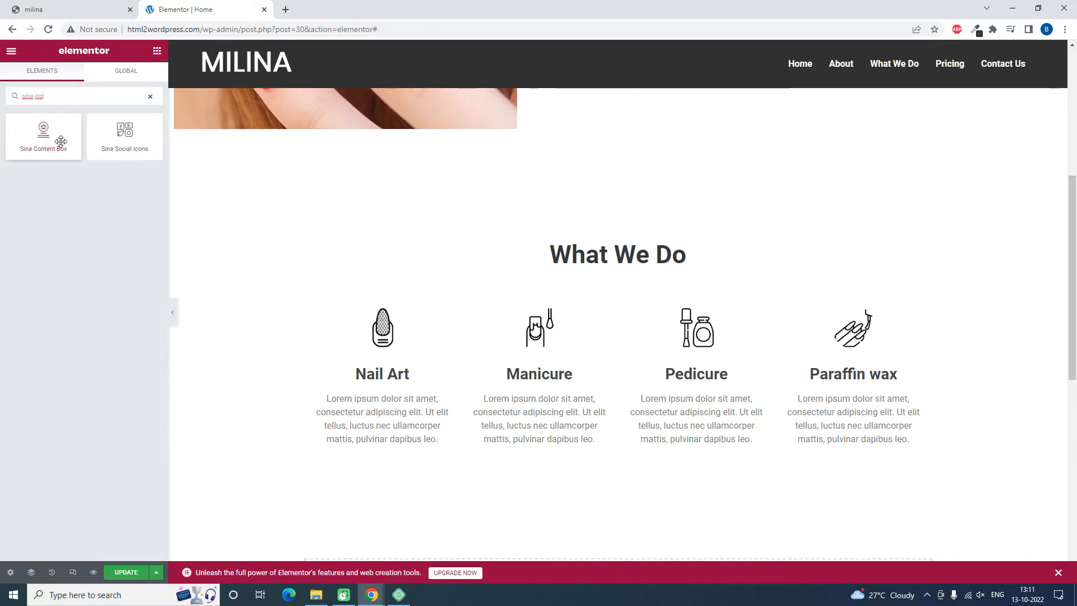
drag(43, 138, 411, 320)
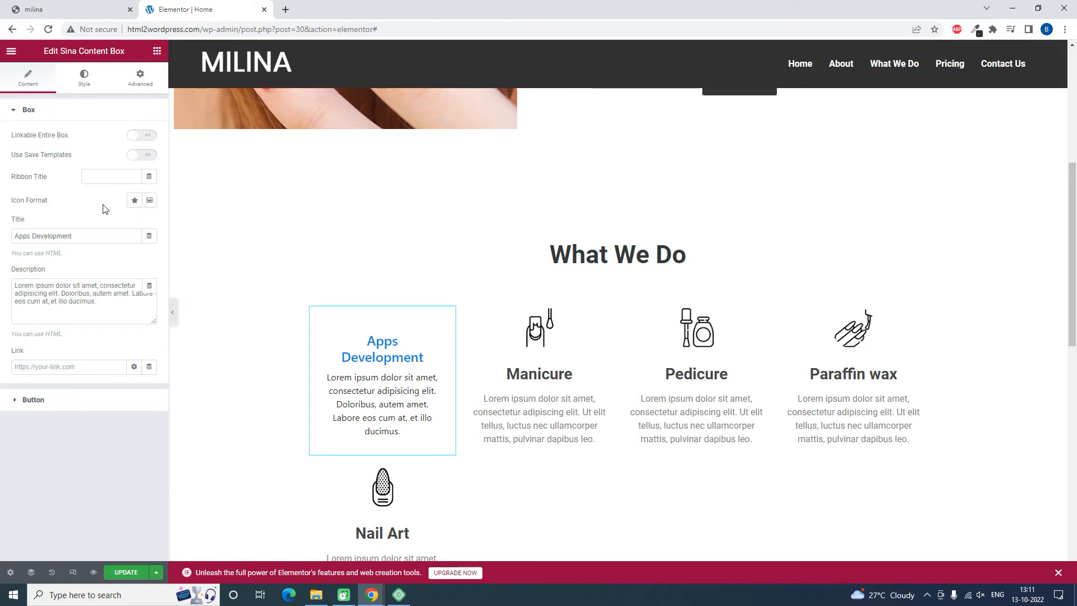
Set the content box's icon format to Image and insert weicon1 from the media library.
click(135, 200)
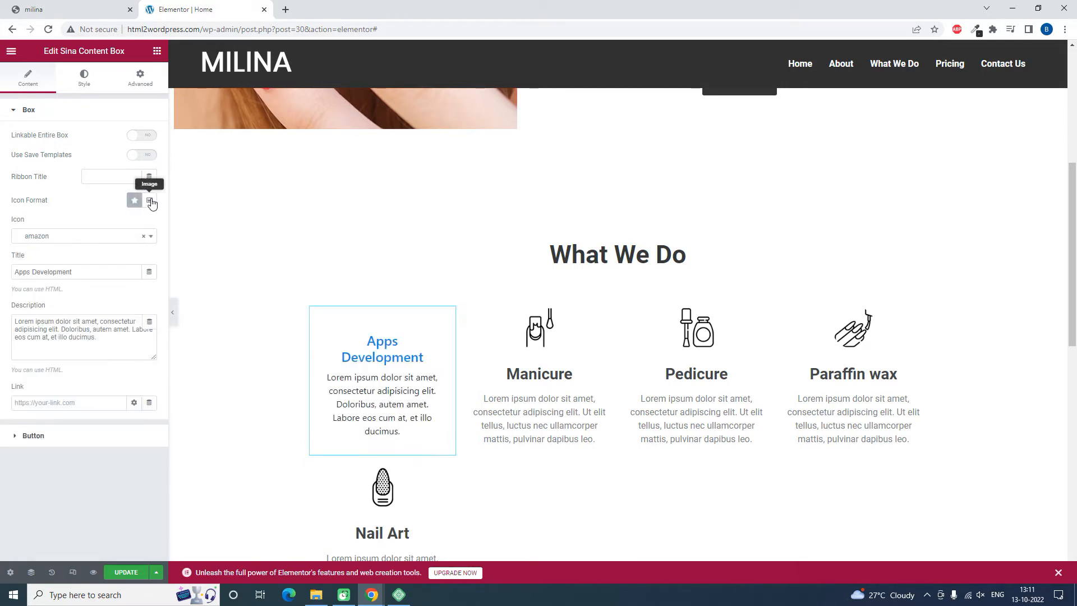
click(149, 201)
click(84, 257)
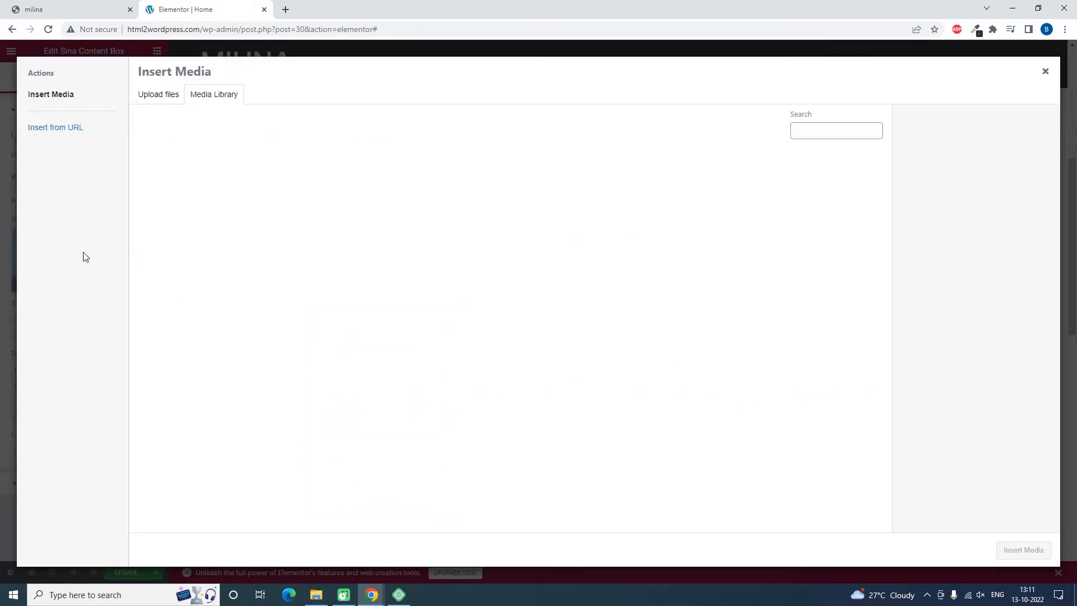
click(342, 193)
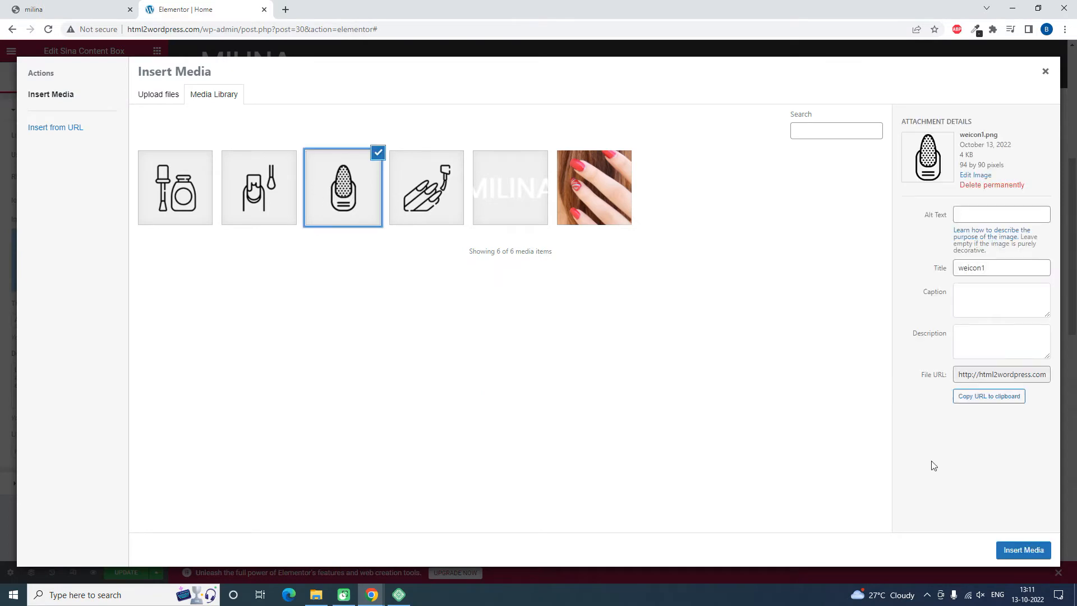
click(1042, 550)
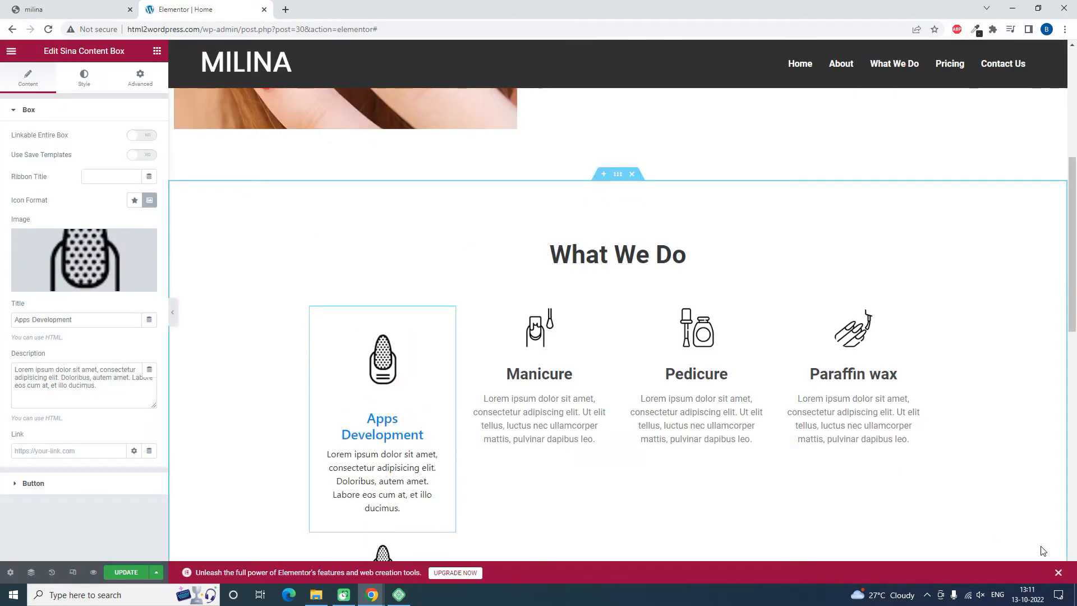
Give the content box's icon image a Solid border type.
click(85, 79)
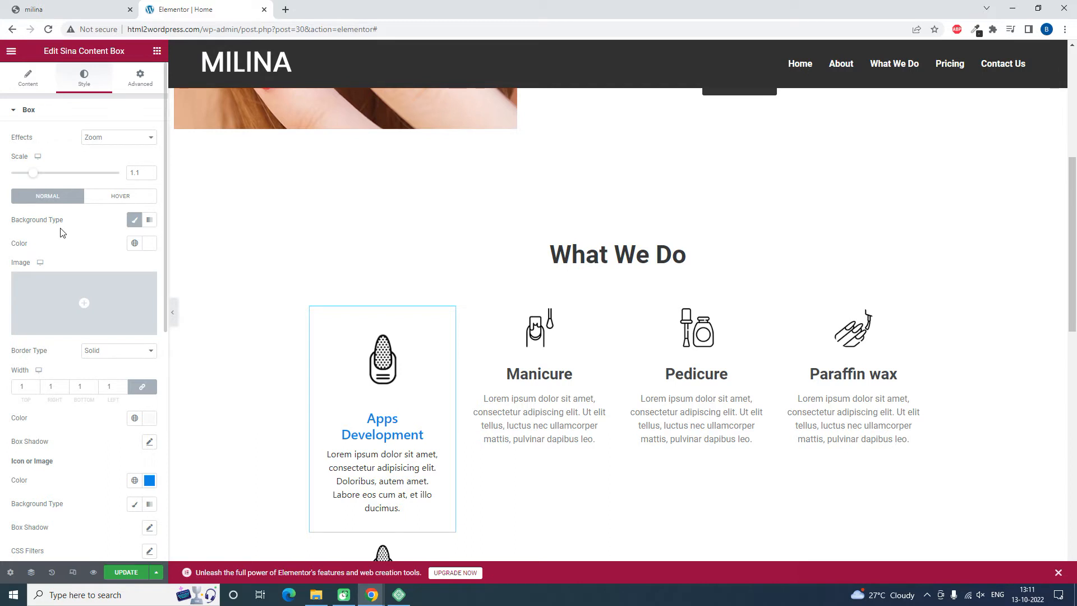
scroll(63, 234, down, 2)
scroll(65, 238, down, 1)
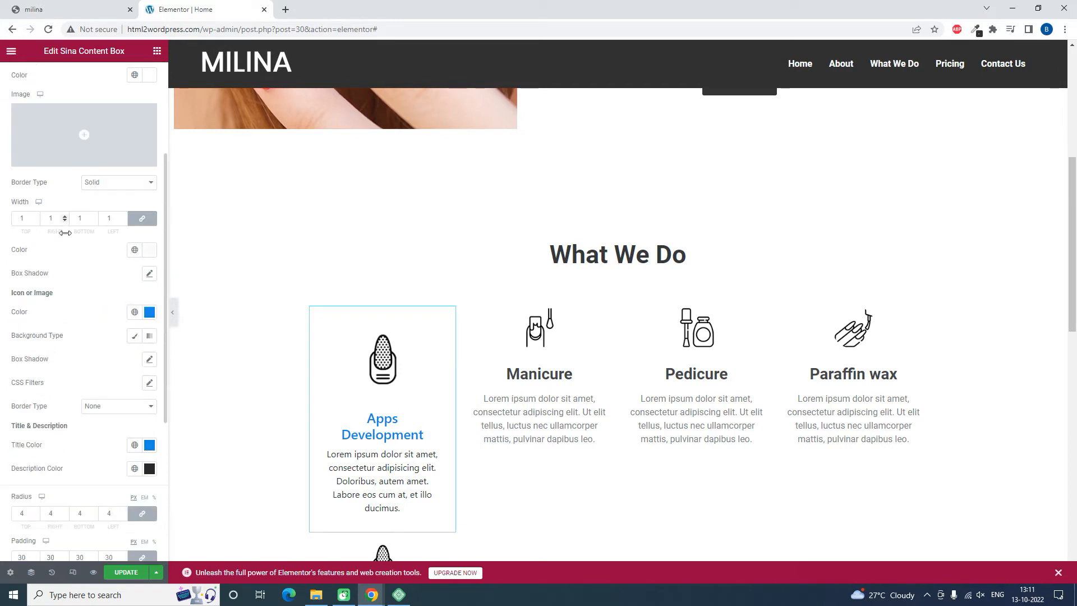
click(98, 405)
click(93, 428)
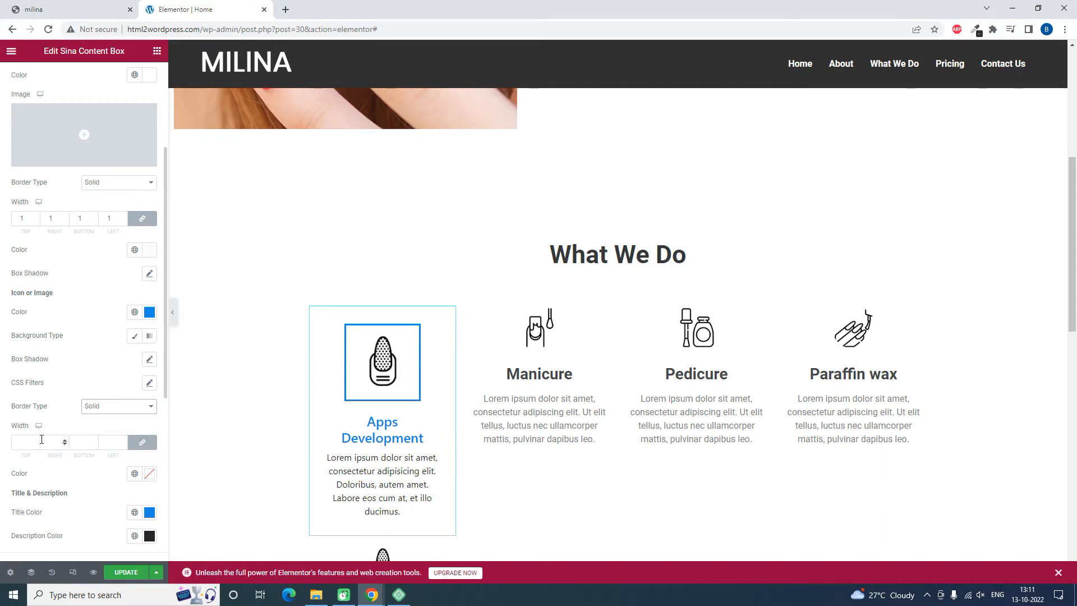
Try a radius of 150 px on the Sina Content Box and restore it to 4.
scroll(56, 437, down, 1)
scroll(55, 437, down, 1)
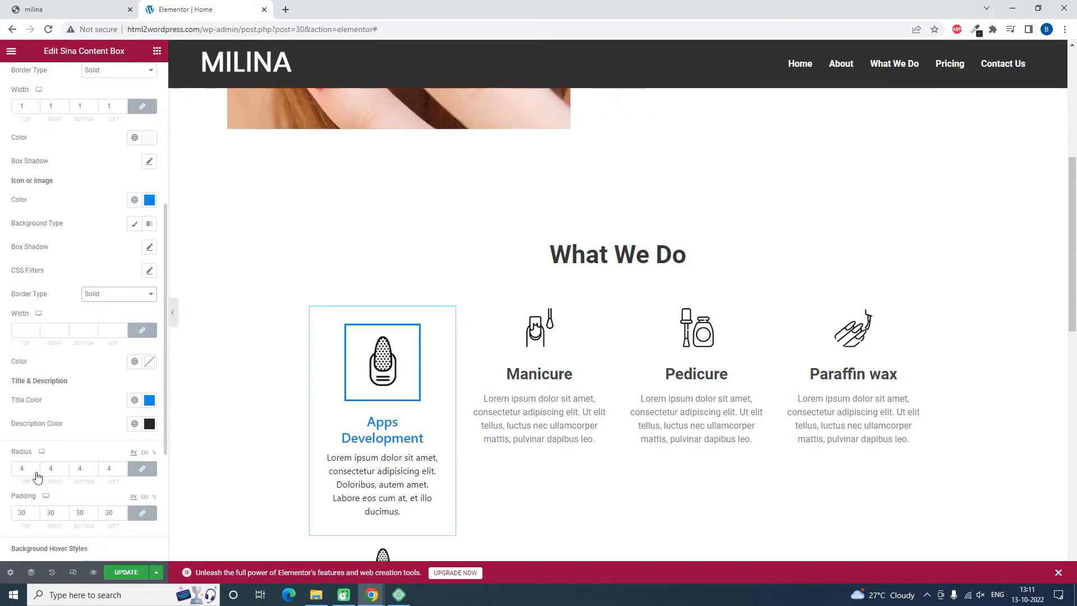
drag(27, 469, 3, 465)
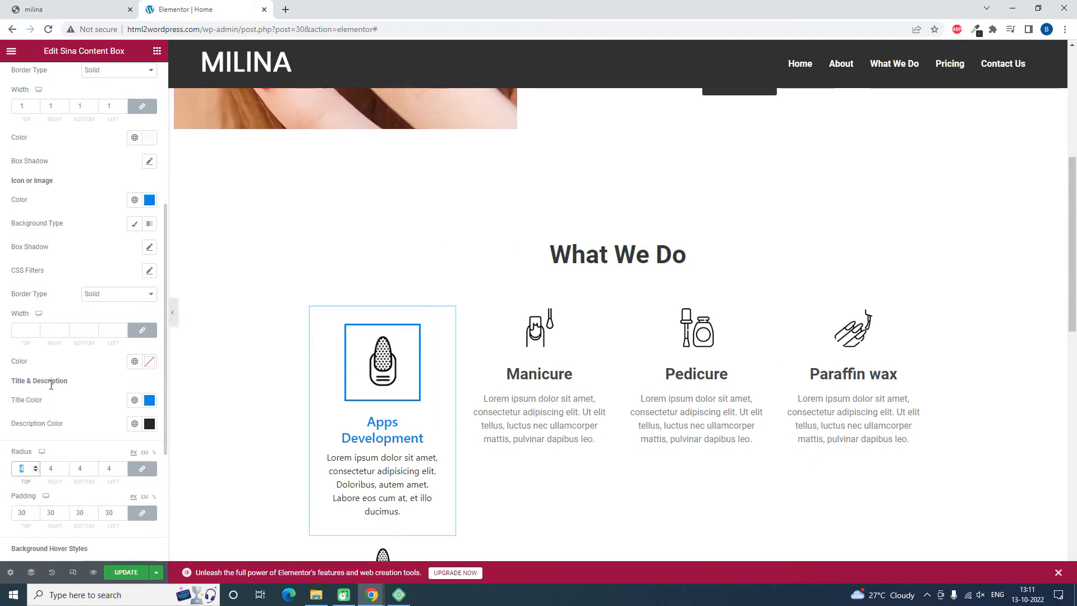
text(150)
key(BackSpace)
key(BackSpace)
key(BackSpace)
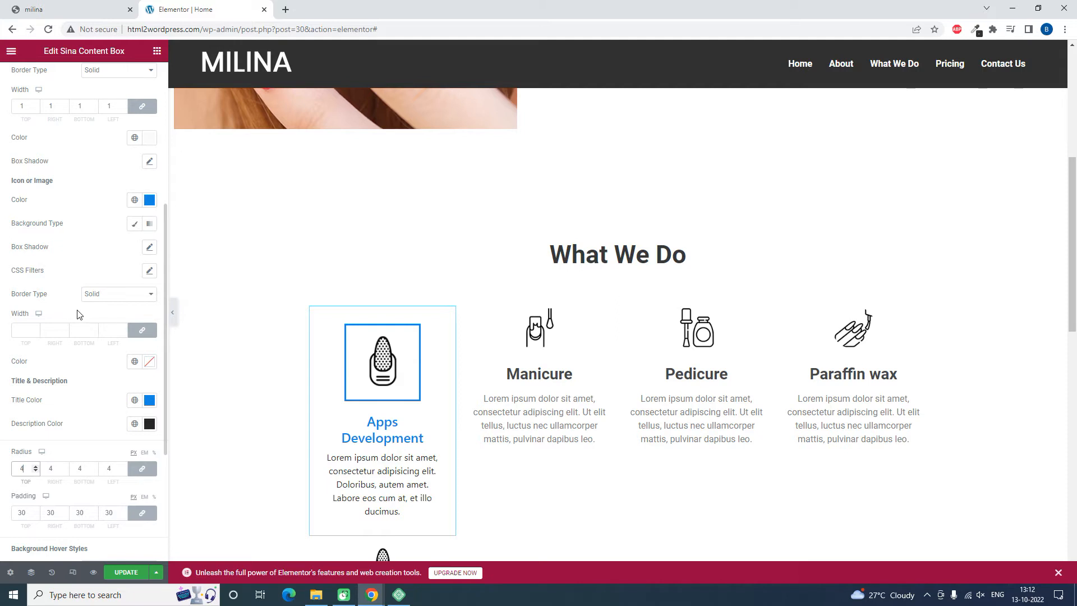
Delete the Sina Content Box above the Nail Art image box.
scroll(77, 314, up, 1)
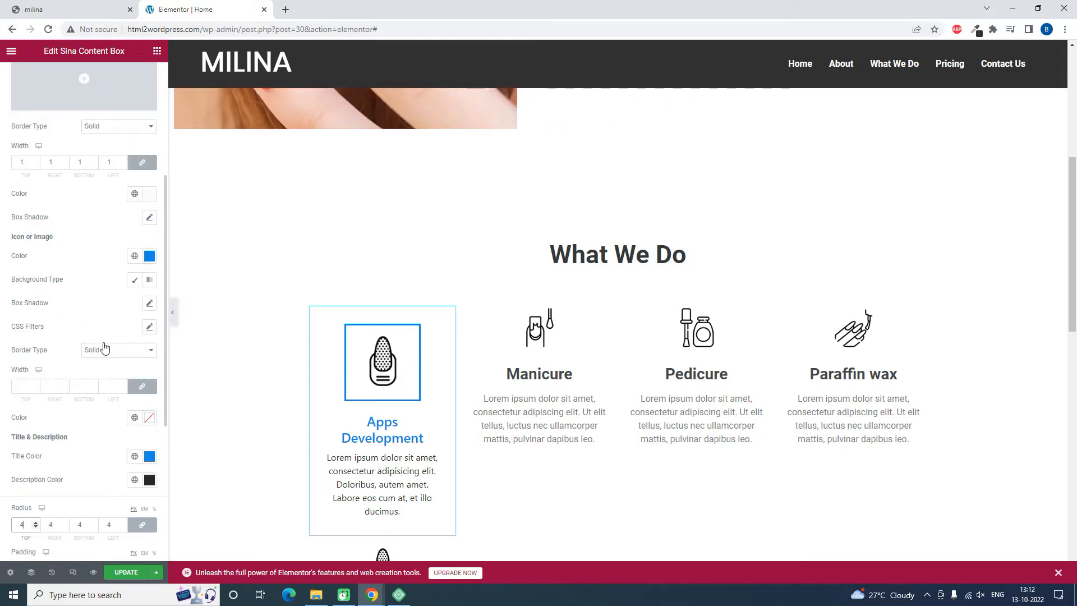
scroll(104, 348, up, 1)
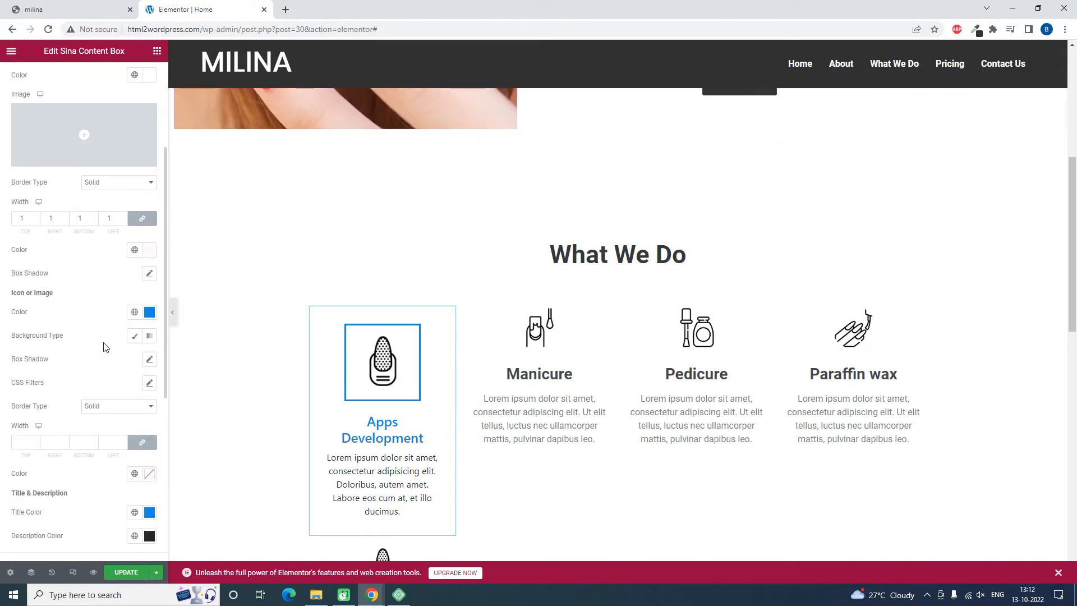
scroll(104, 348, up, 3)
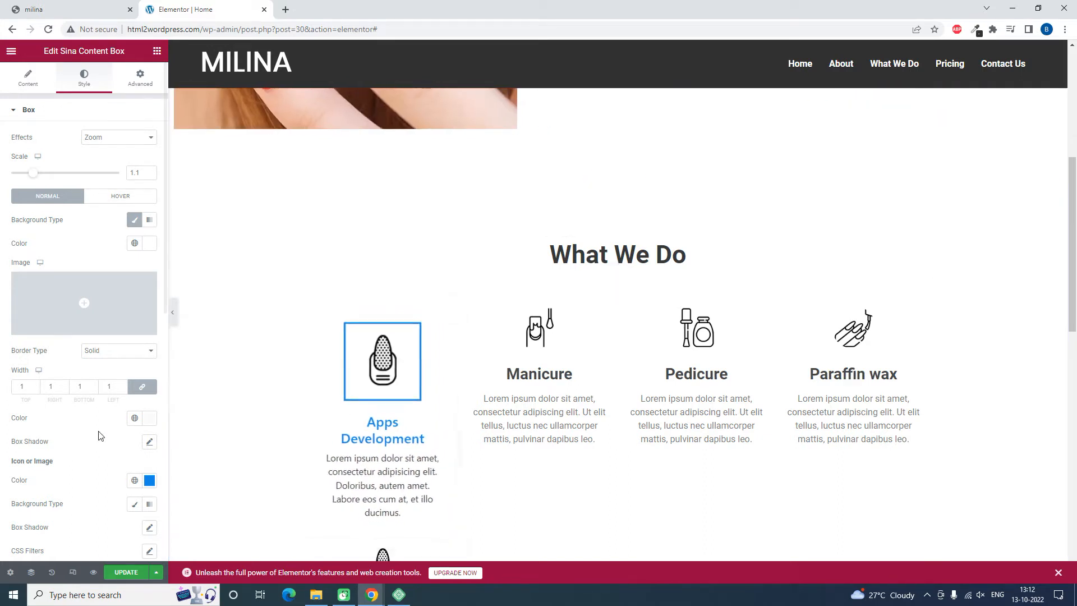
scroll(97, 432, down, 10)
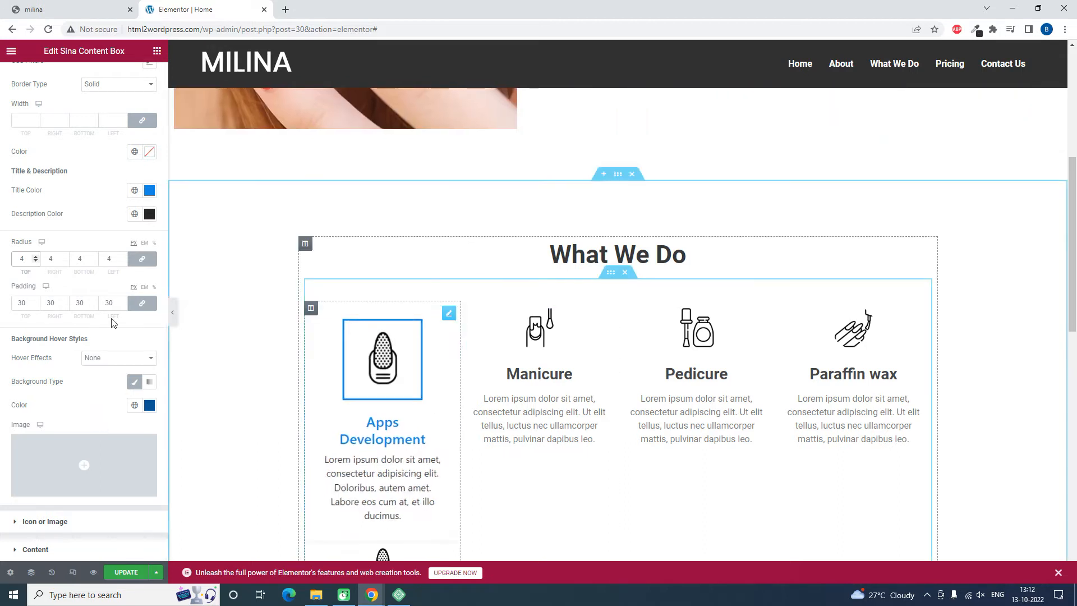
scroll(41, 310, up, 4)
scroll(39, 310, up, 5)
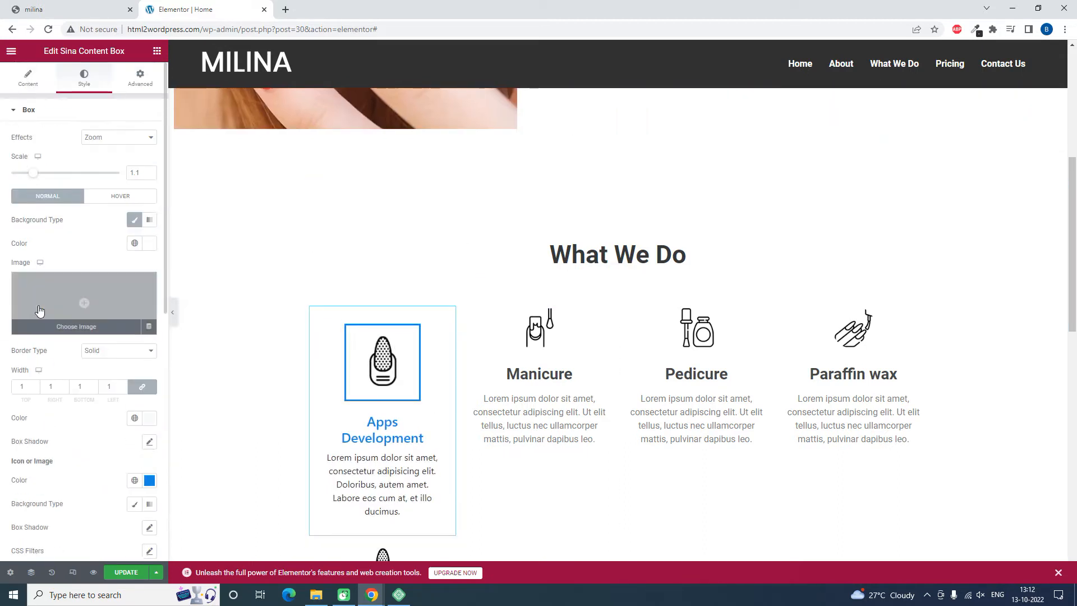
scroll(40, 310, down, 2)
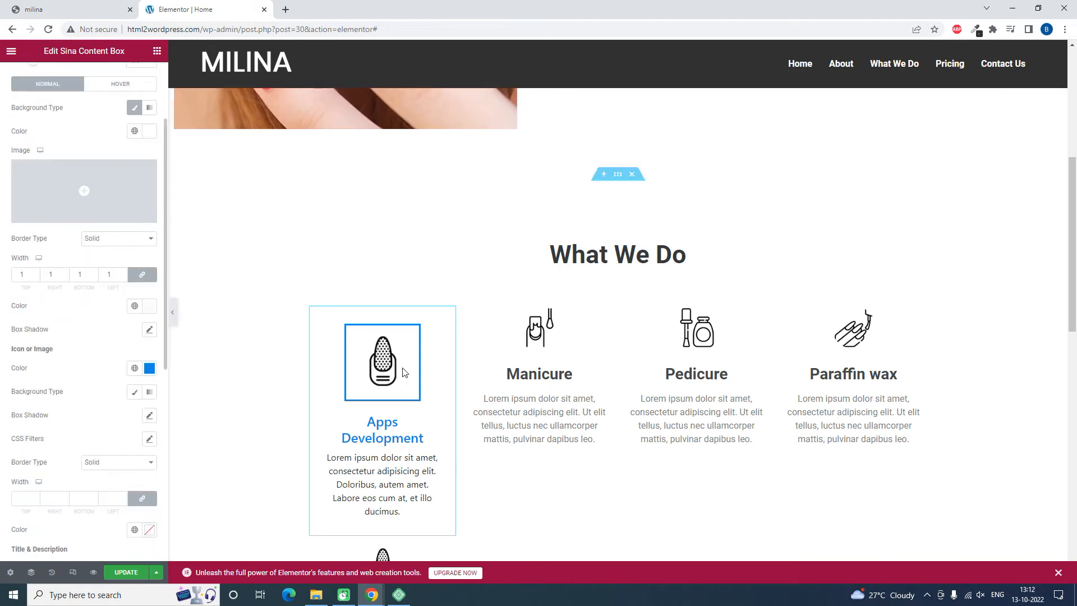
right_click(448, 316)
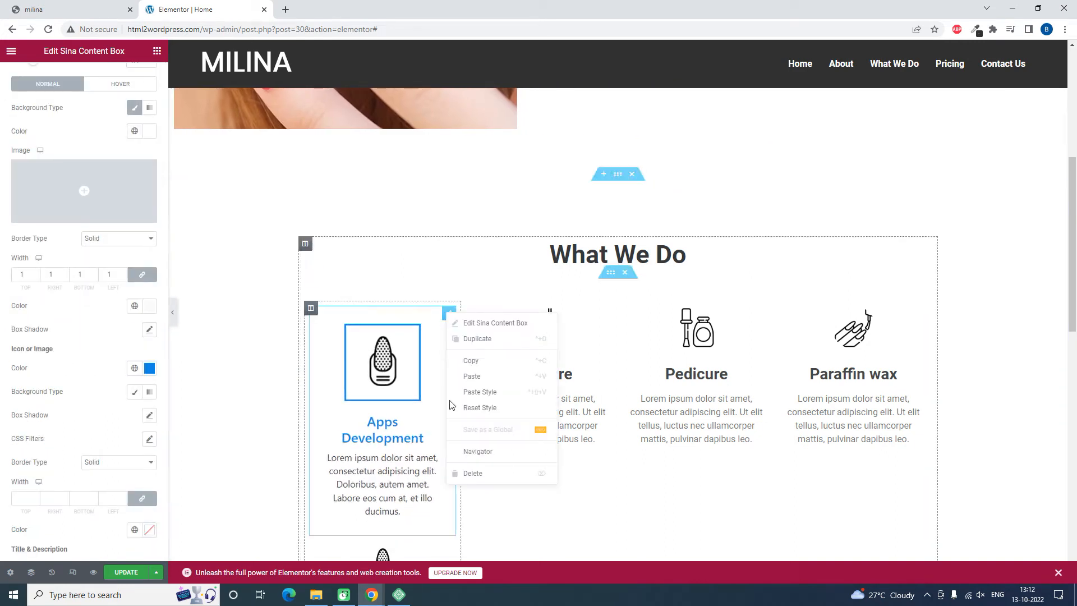
click(471, 475)
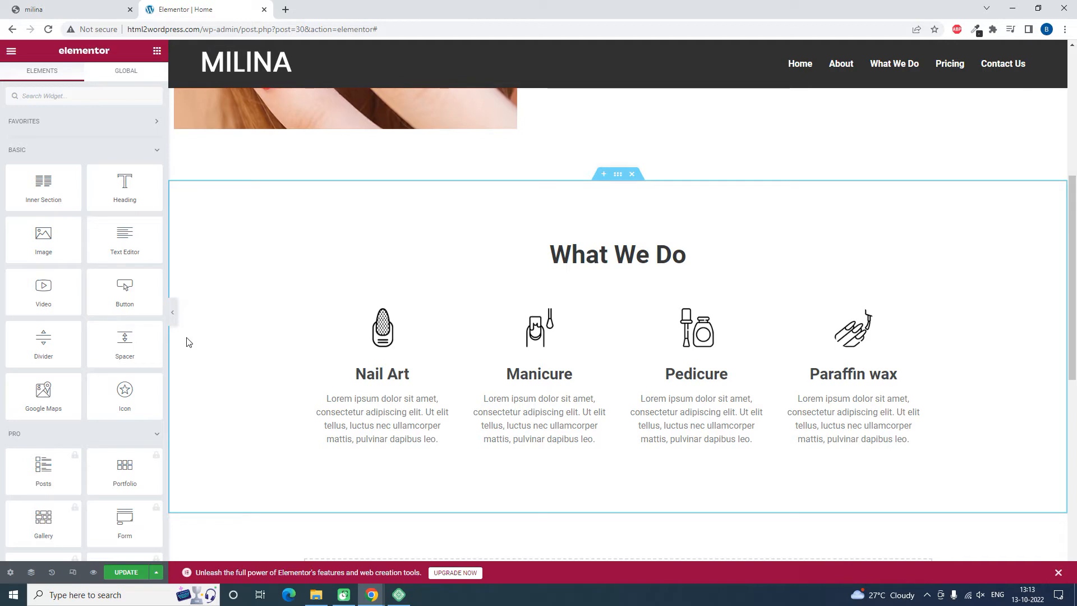
Examine the divider graphic below the What We Do section on the milina page.
click(112, 9)
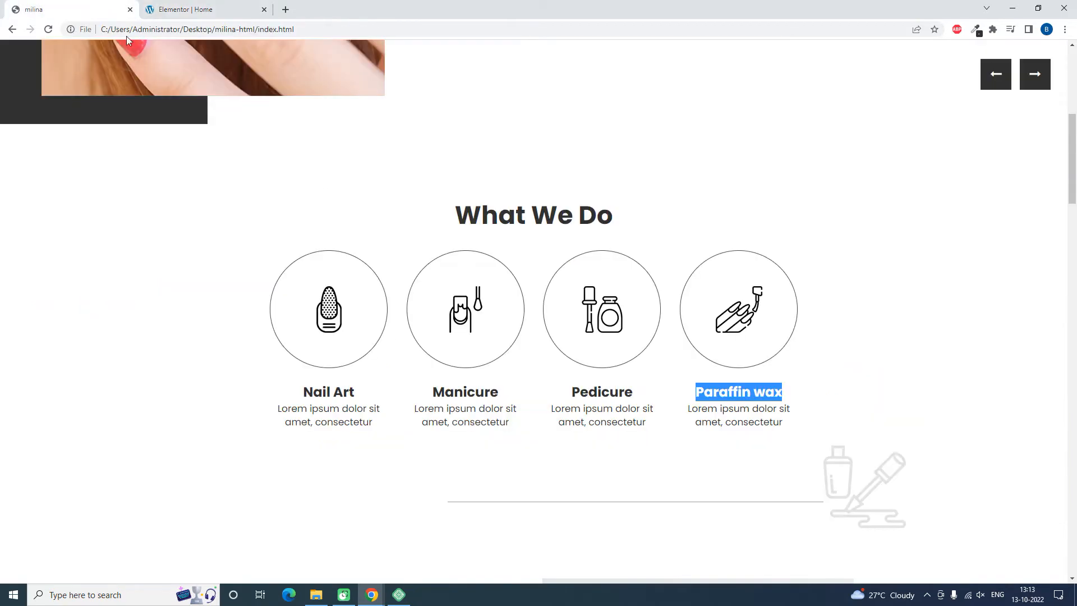
scroll(648, 345, down, 4)
scroll(648, 343, up, 1)
click(896, 330)
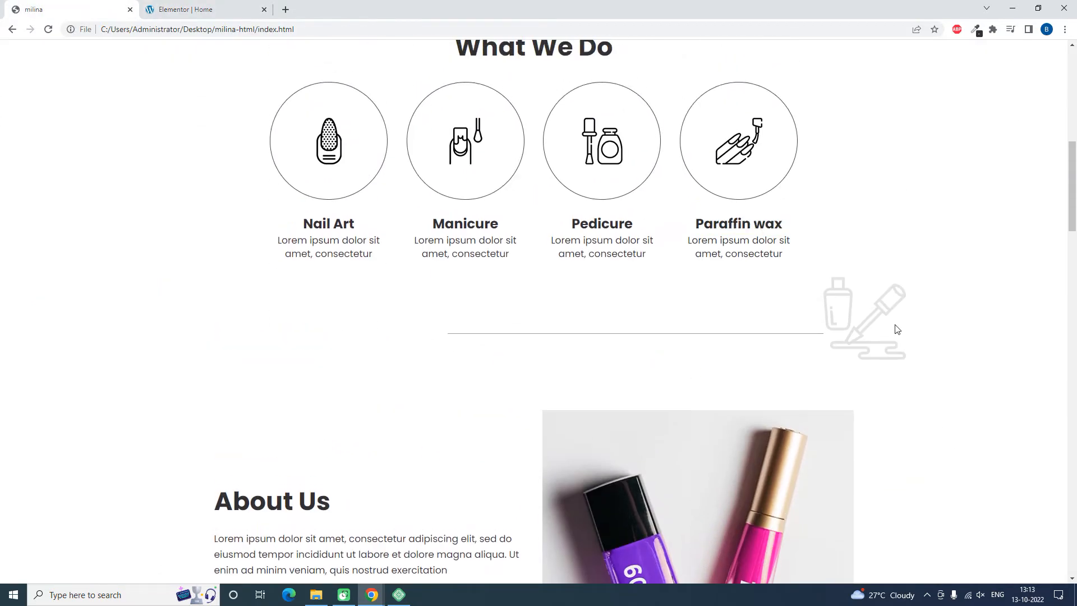
Add a one-column section below the What We Do section and try to place an Image widget in it.
click(253, 17)
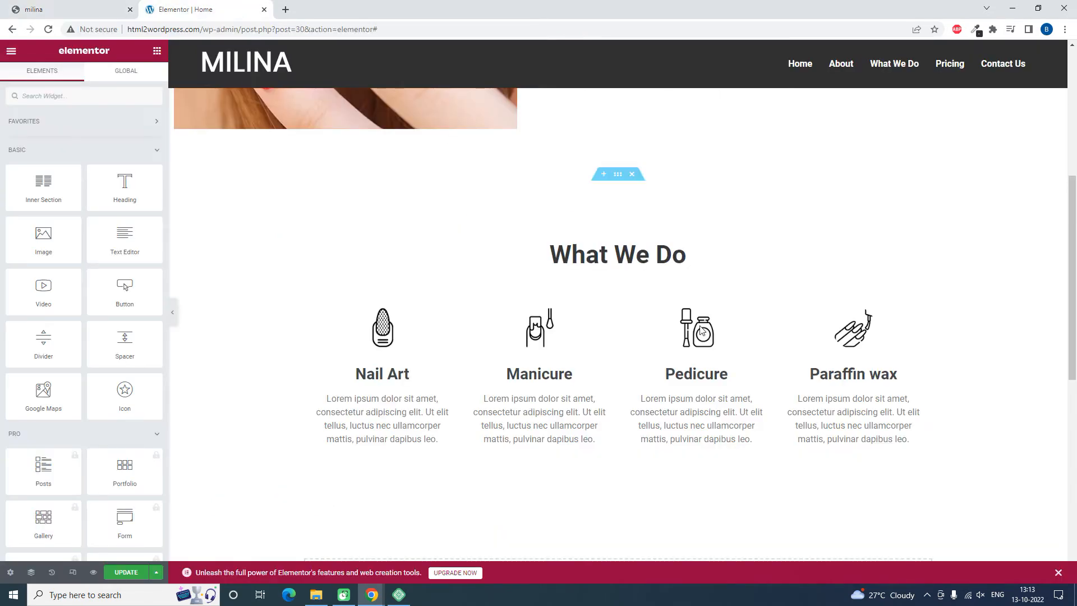
scroll(617, 427, down, 3)
click(606, 425)
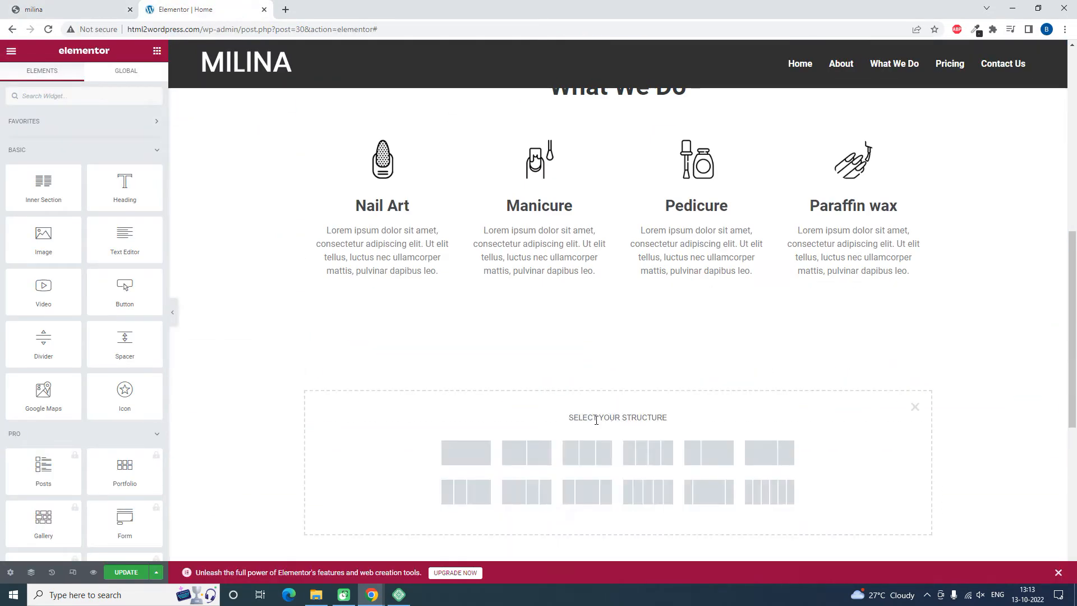
click(474, 456)
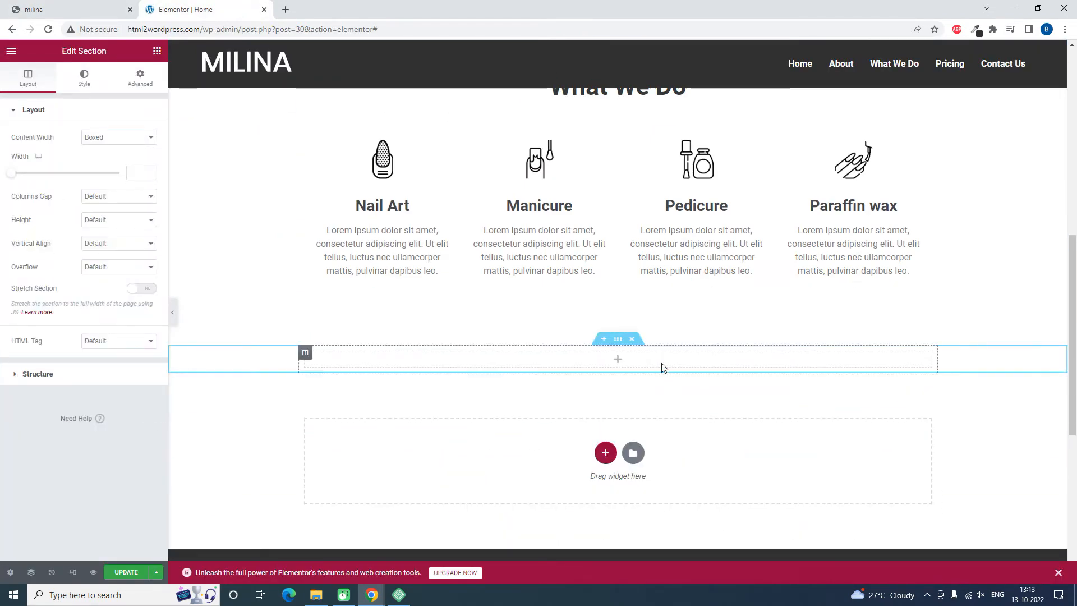
click(75, 6)
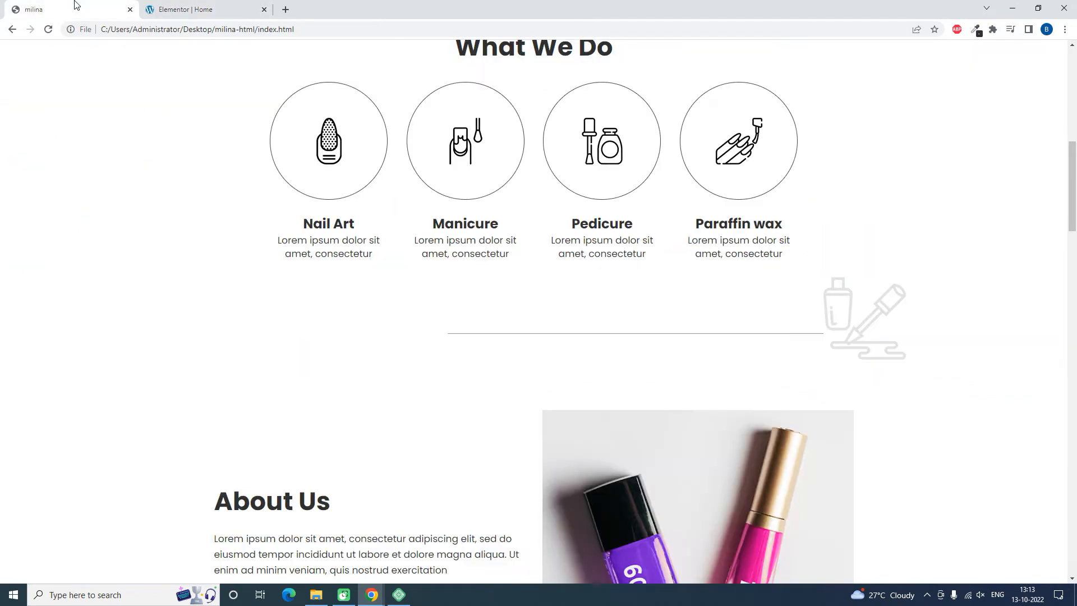
click(239, 5)
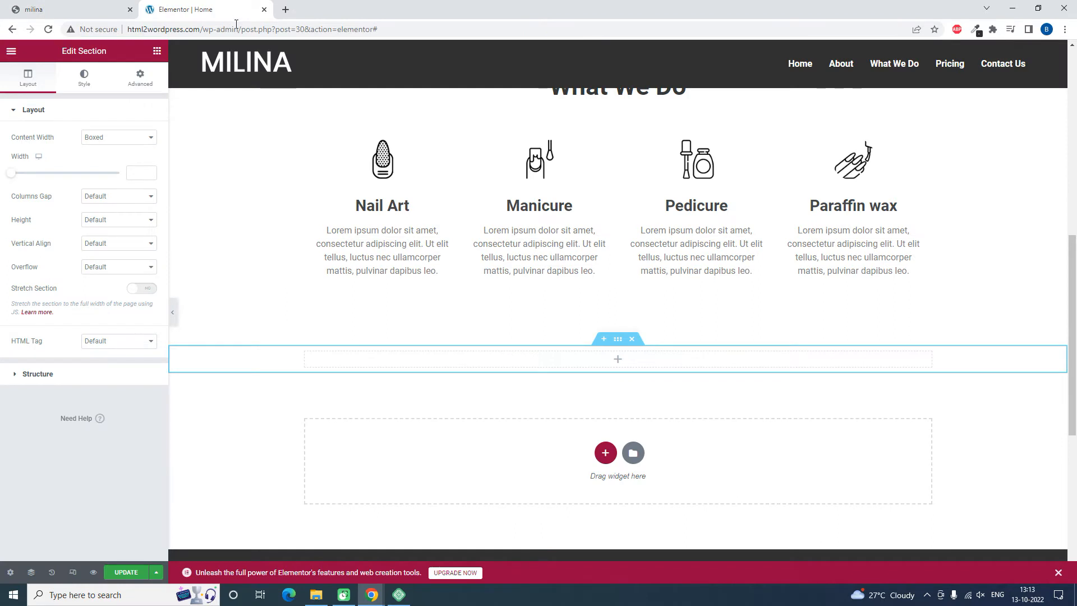
click(157, 51)
drag(47, 242, 687, 362)
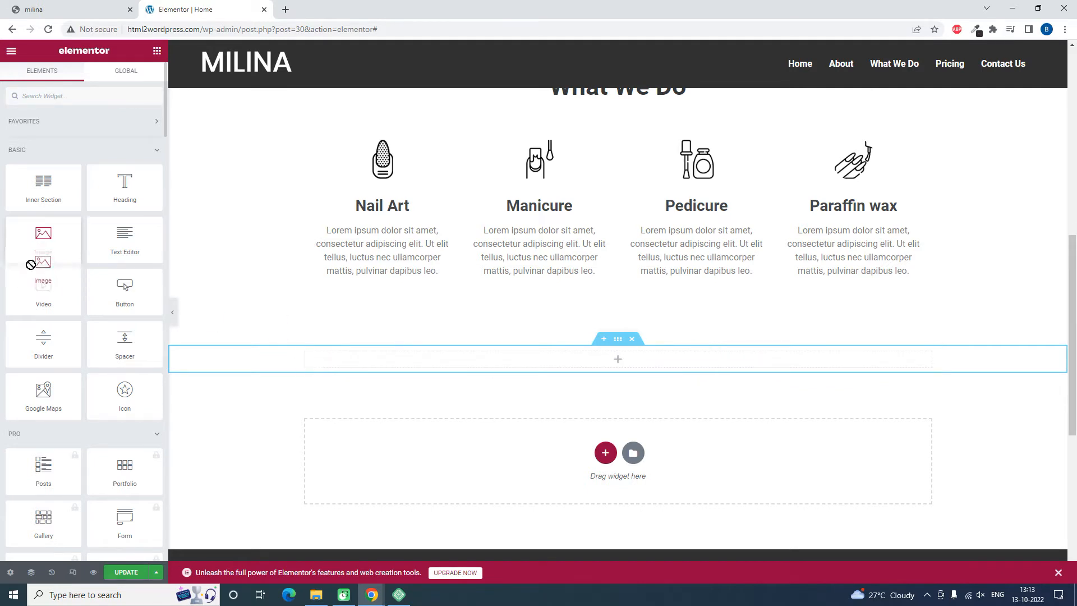
Give the section a Classic background, upload slin and slin2 from the milina-html images folder, and insert slin as its background image.
click(619, 339)
click(85, 77)
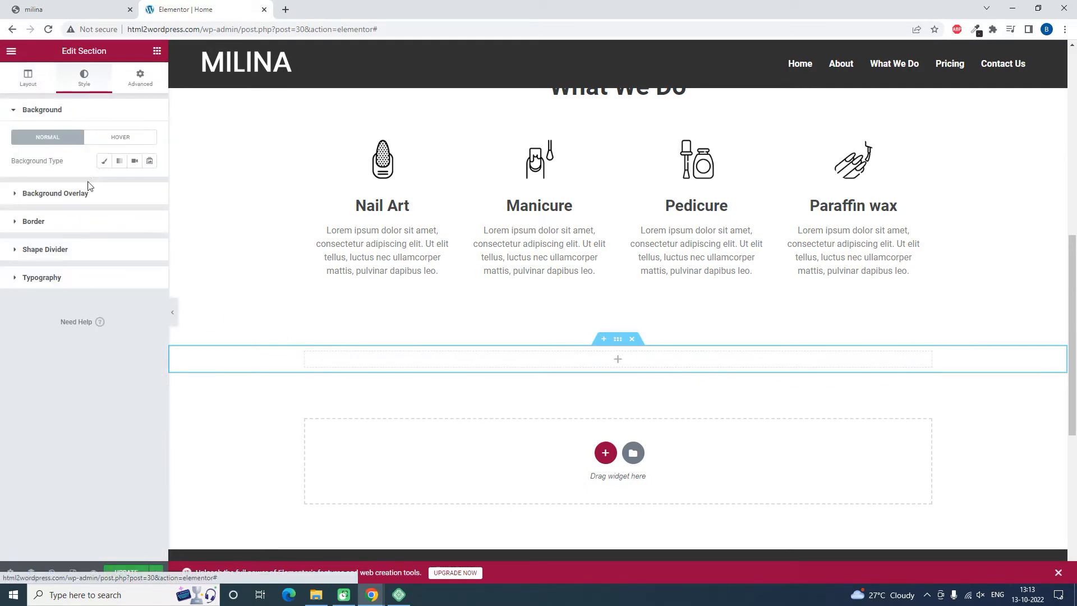
click(104, 161)
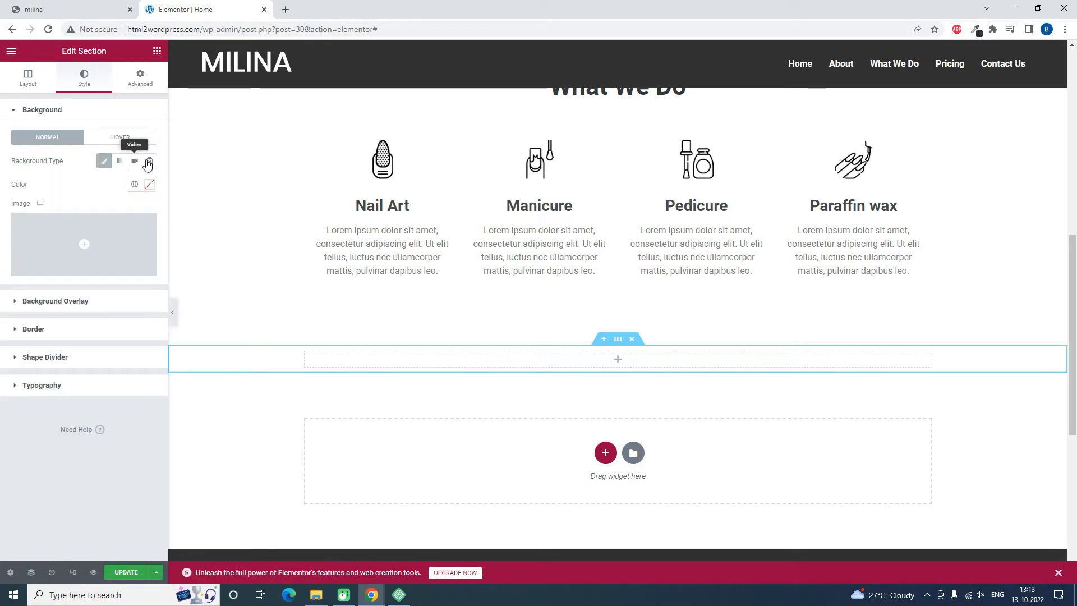
click(114, 244)
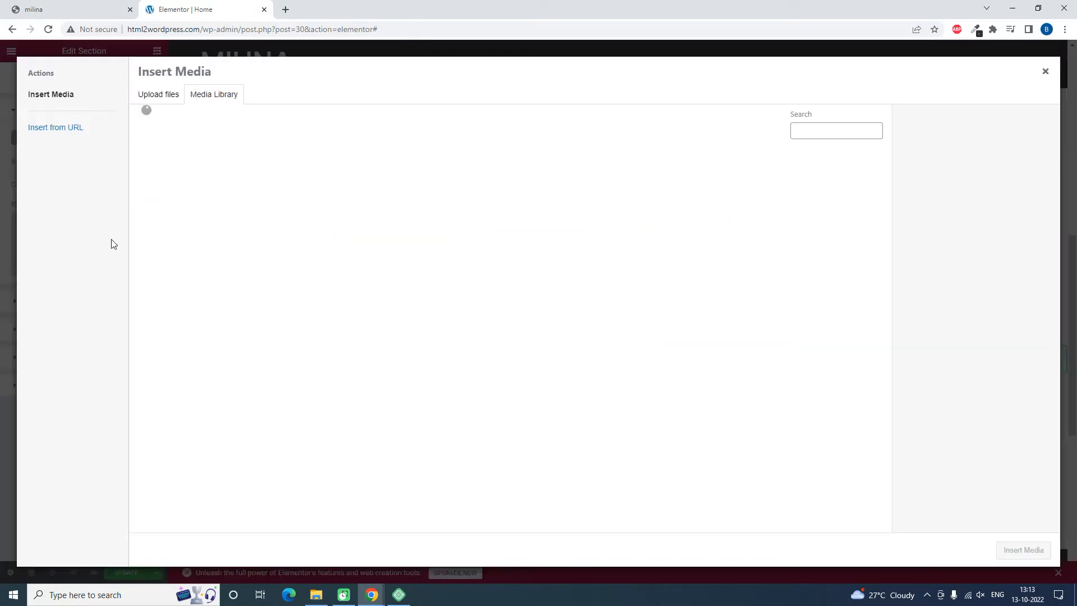
click(316, 595)
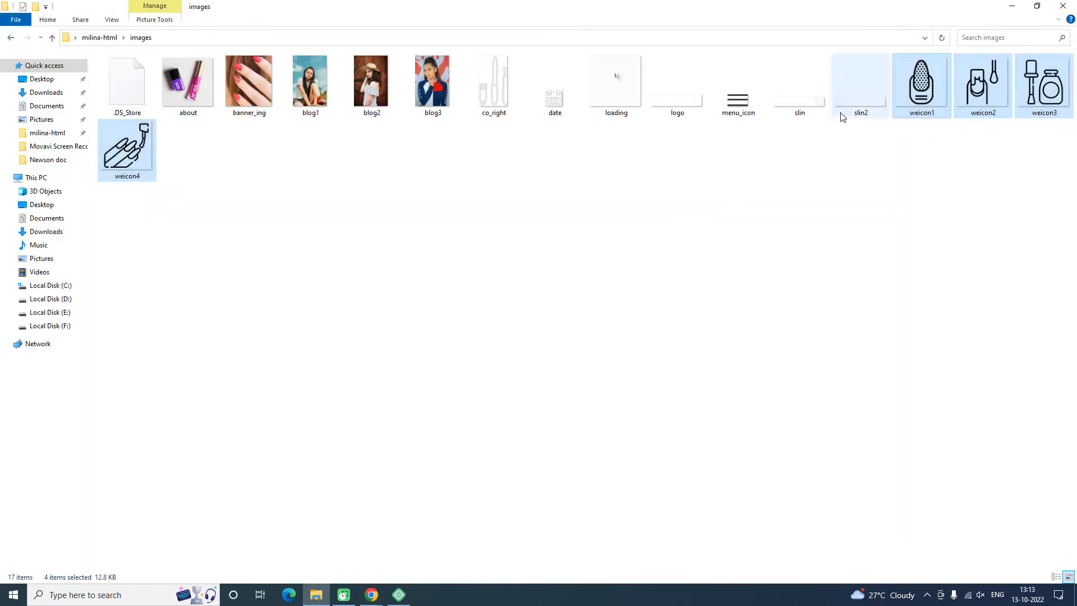
click(800, 110)
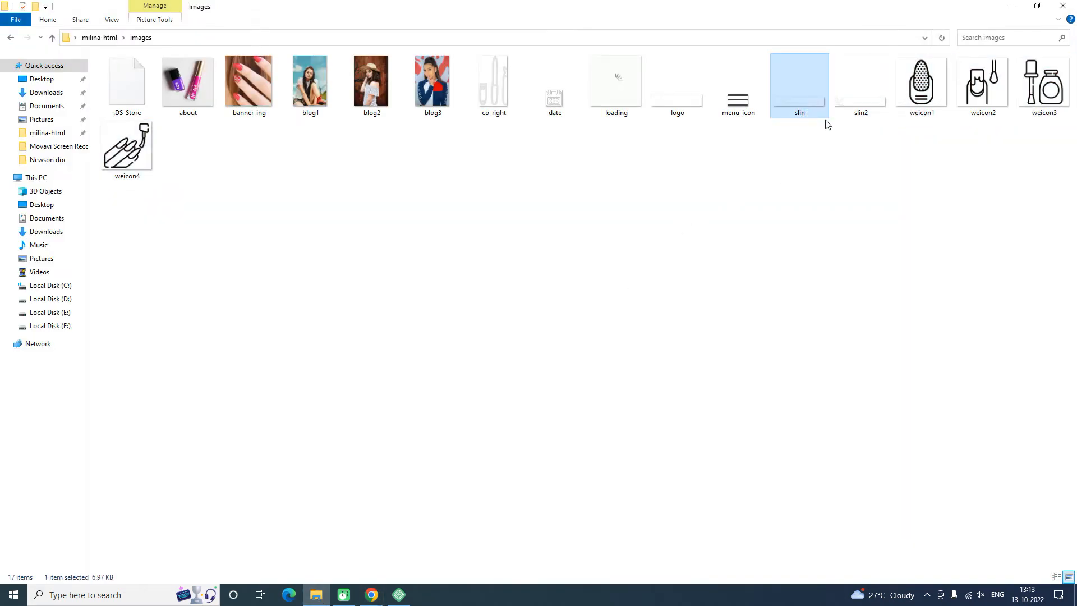
ctrl+click(859, 108)
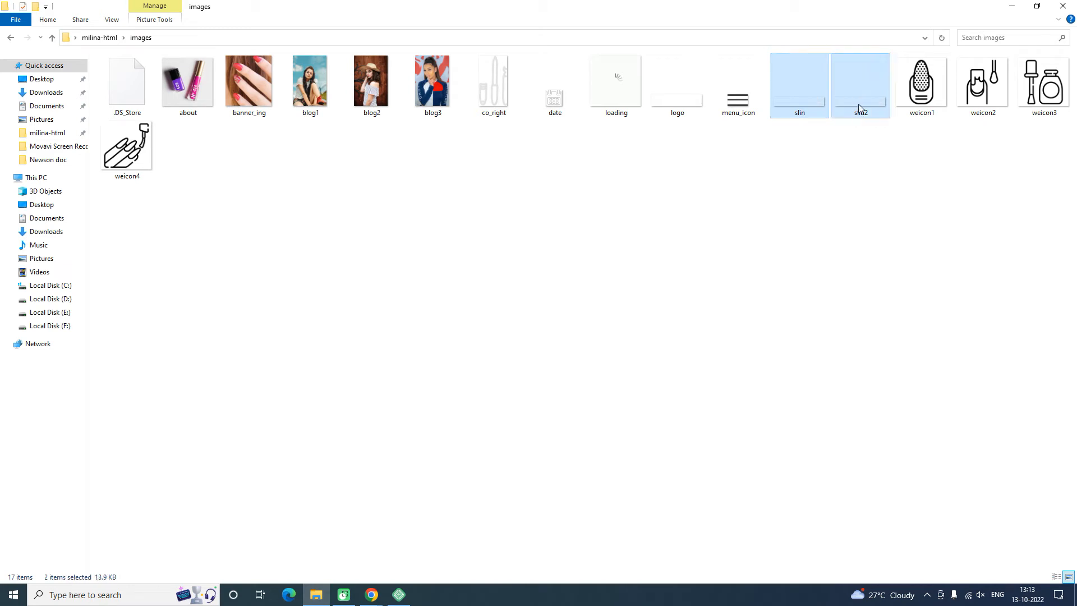
drag(859, 108, 420, 419)
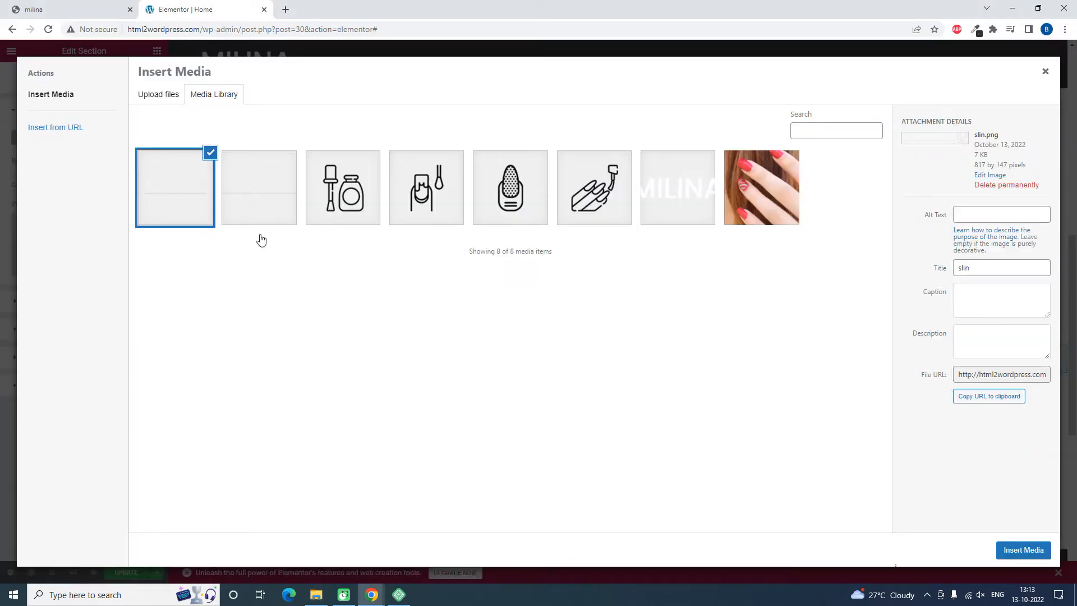
click(1025, 550)
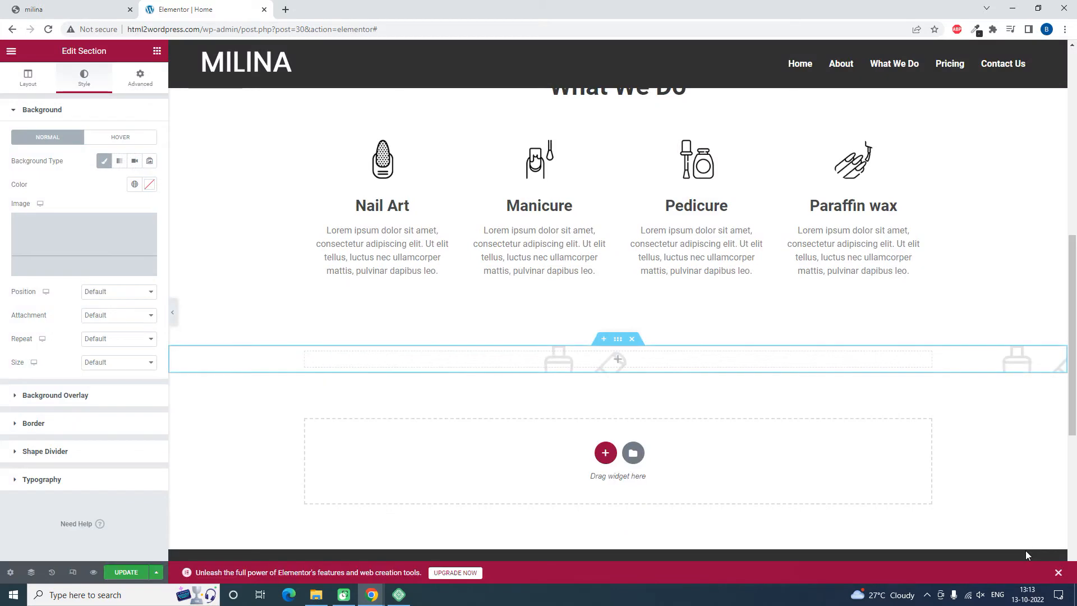
Set the section's background size to Cover and its height to Min Height.
click(110, 365)
click(108, 391)
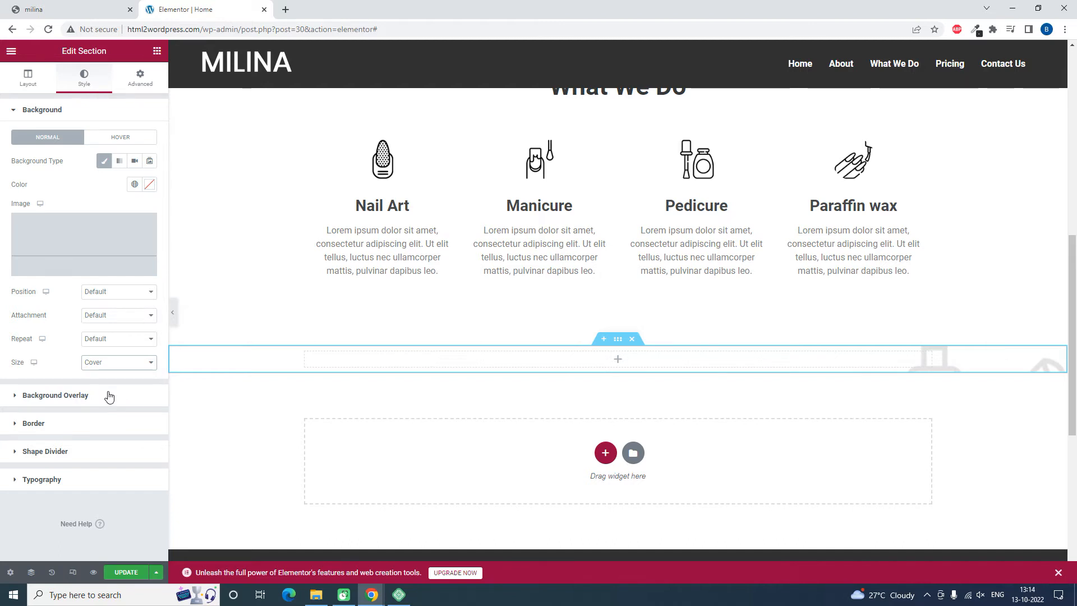
click(33, 90)
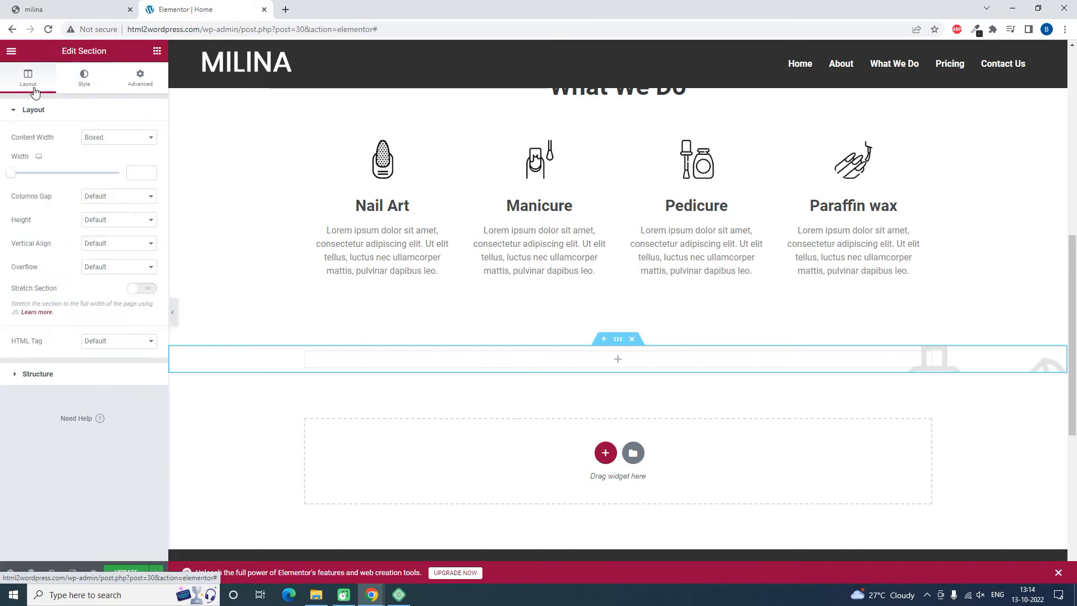
click(109, 244)
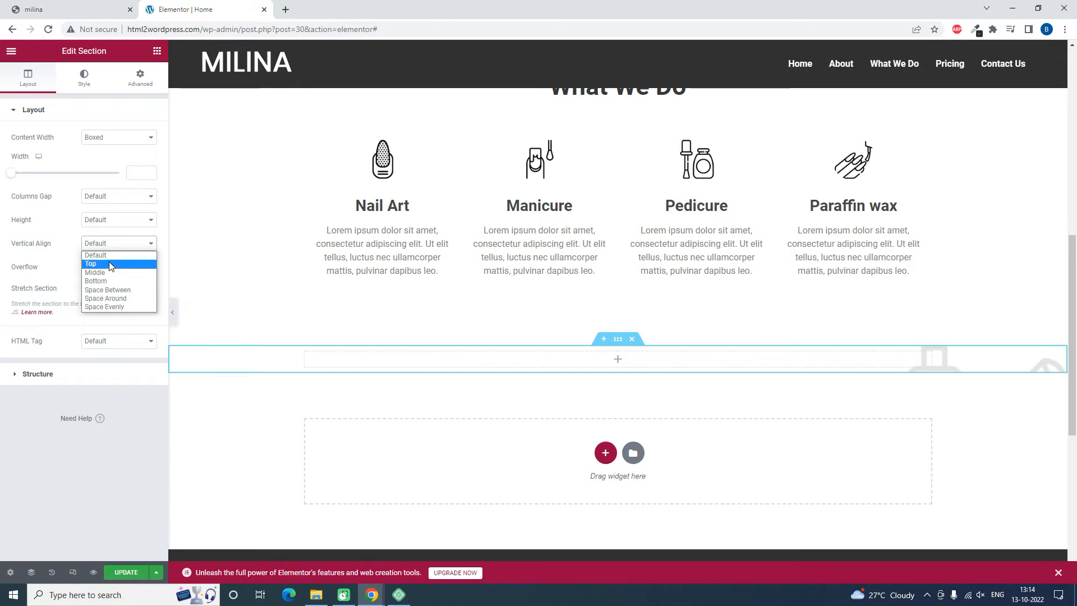
click(112, 220)
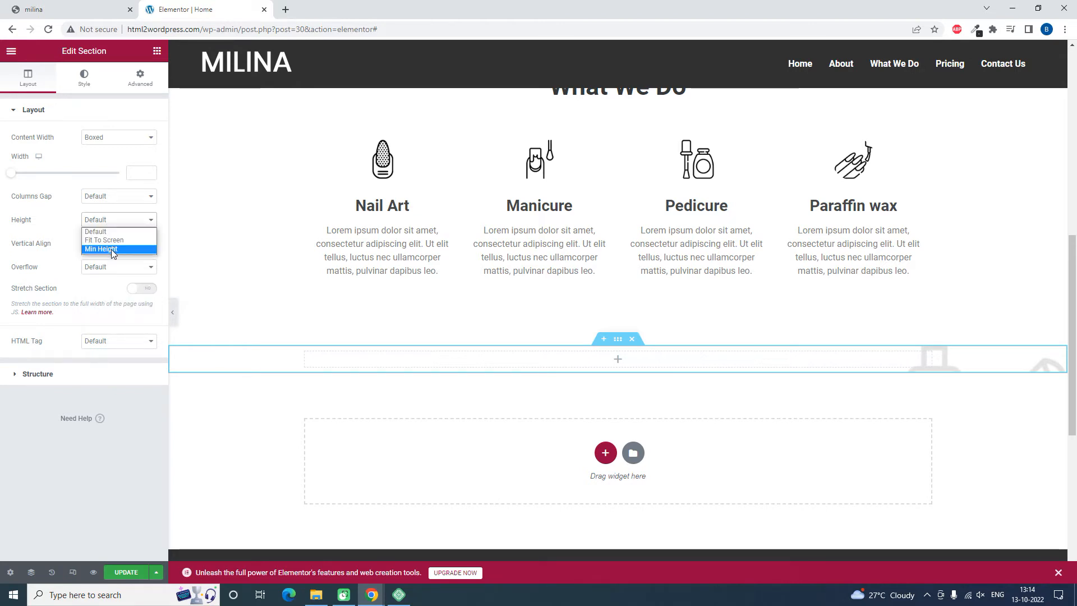
click(113, 249)
scroll(634, 401, down, 5)
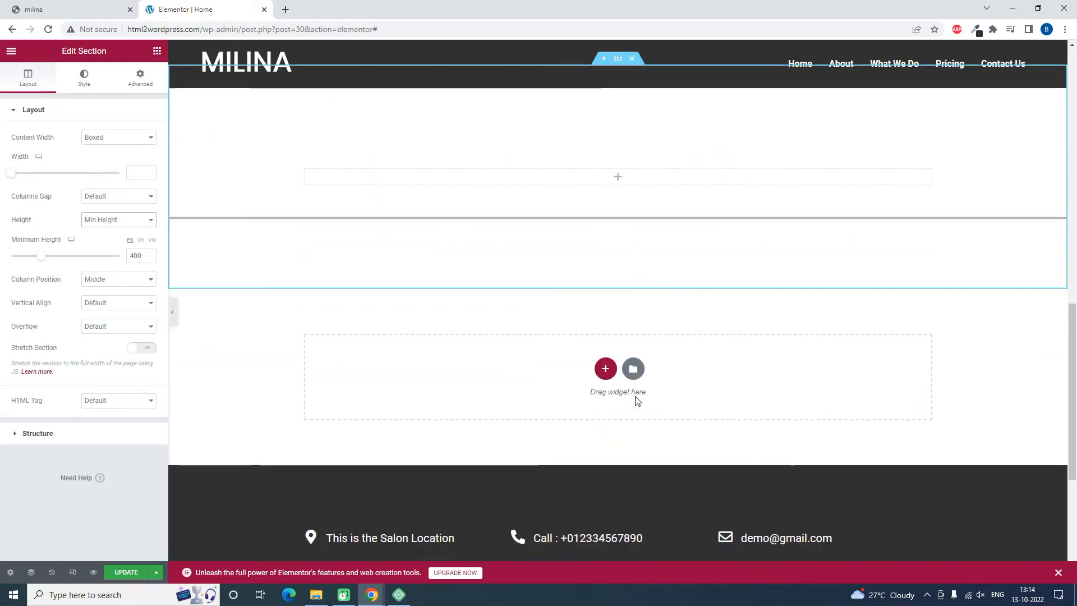
scroll(637, 400, up, 2)
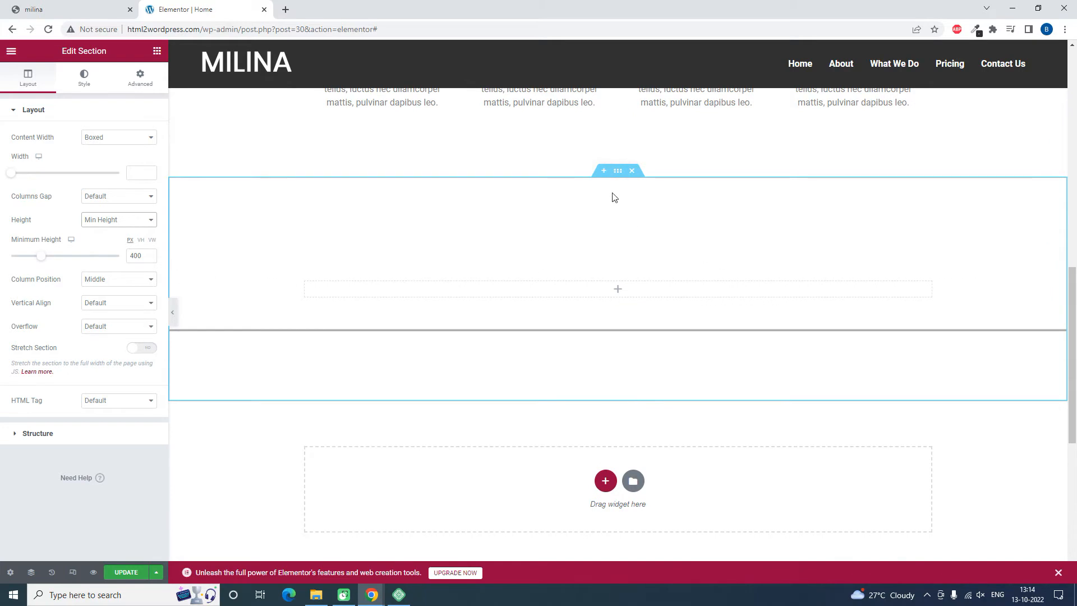
Delete the section with the slin background and add a new one-column section in its place.
click(632, 170)
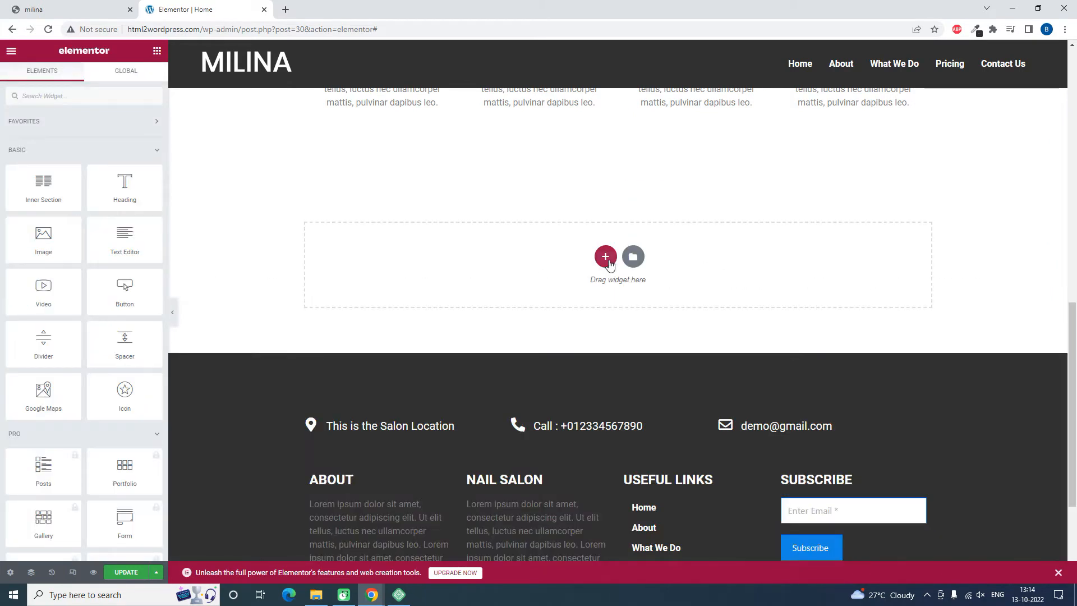
click(609, 261)
click(457, 287)
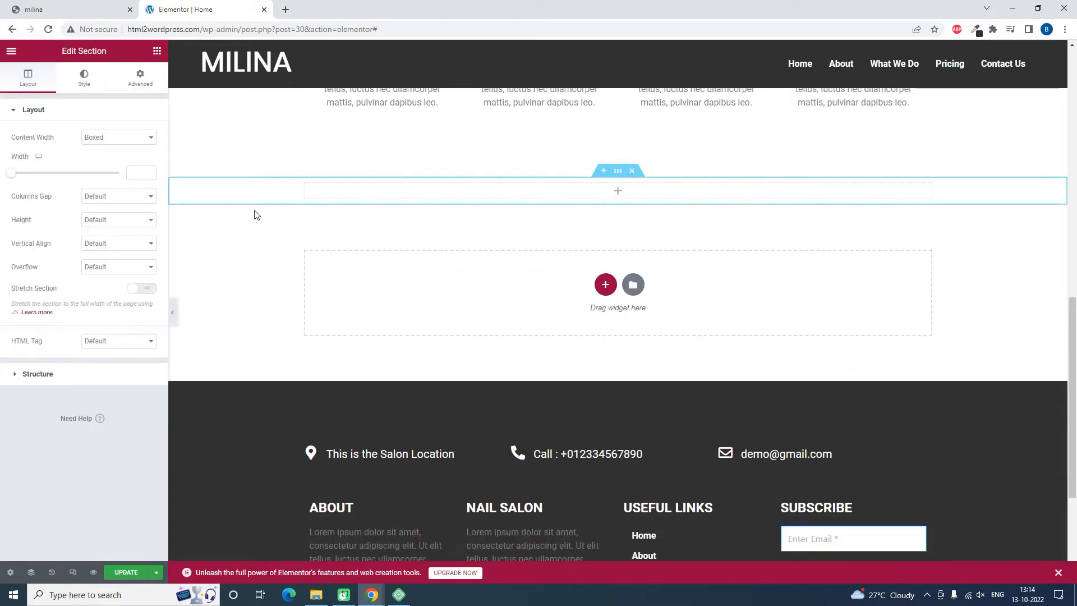
Place an Image widget in the empty section below What We Do and insert slin from the media library.
click(158, 51)
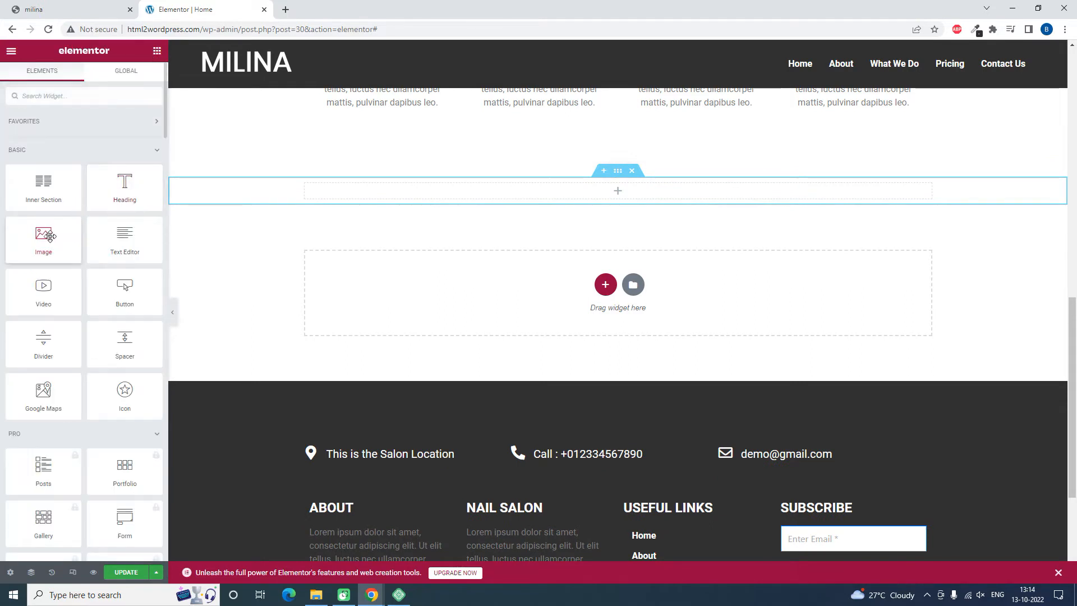
drag(50, 235, 624, 186)
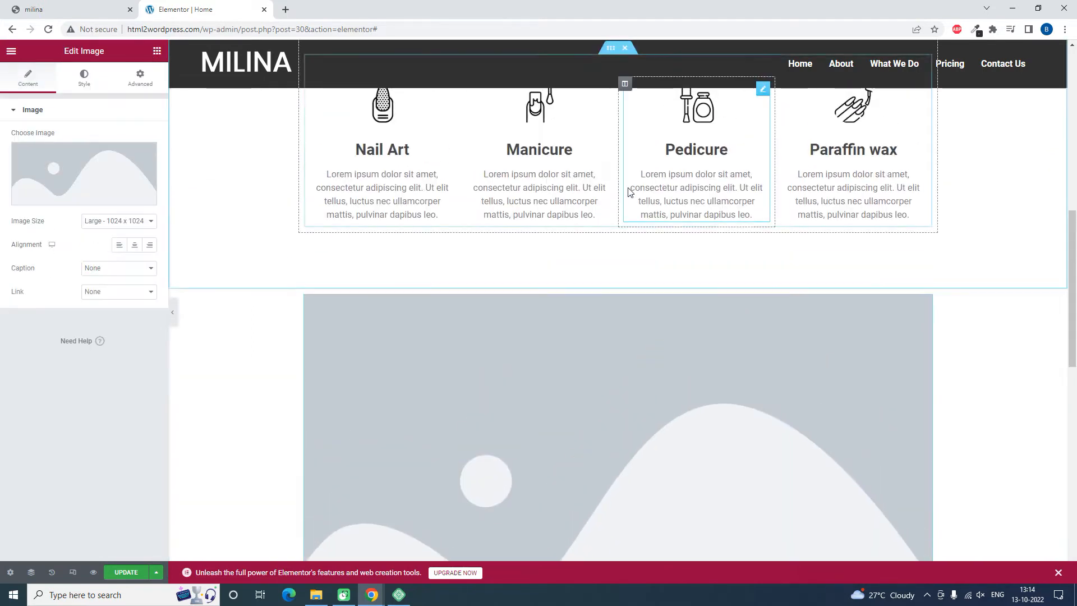
click(79, 164)
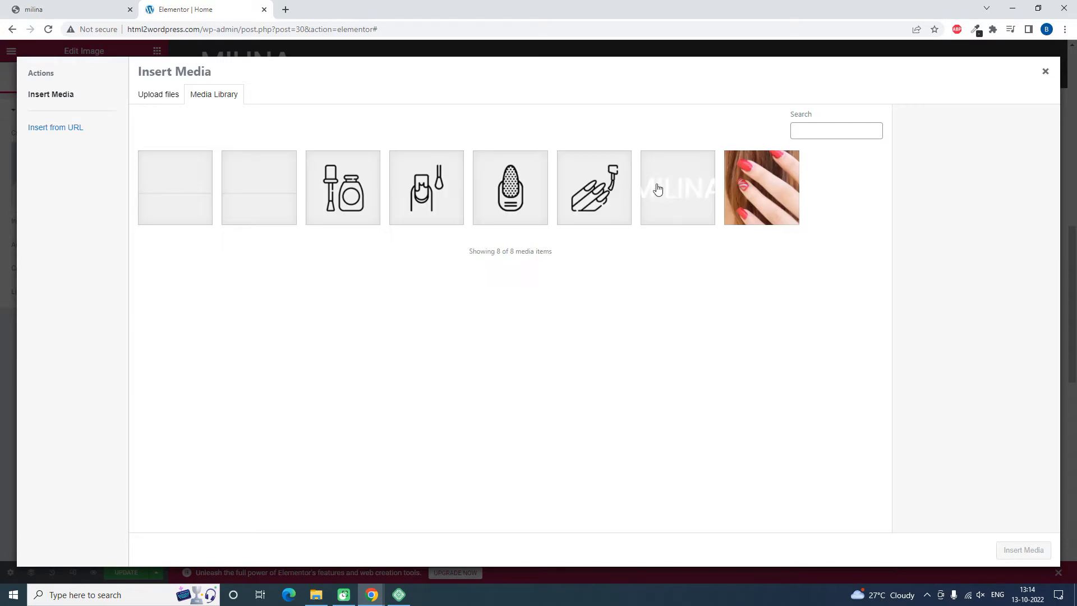
click(188, 196)
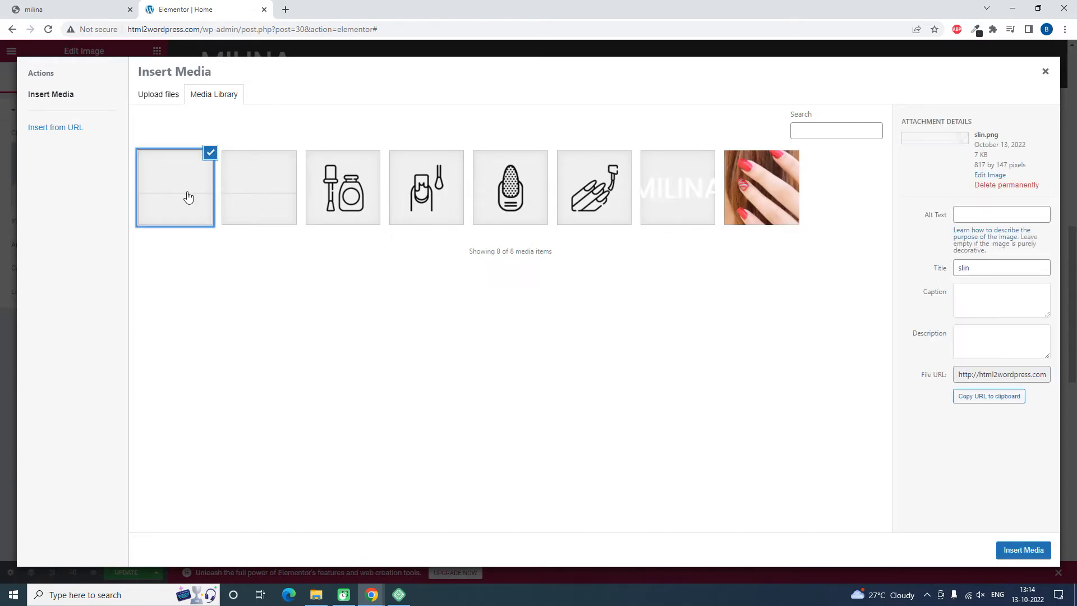
click(228, 204)
click(159, 204)
click(1021, 550)
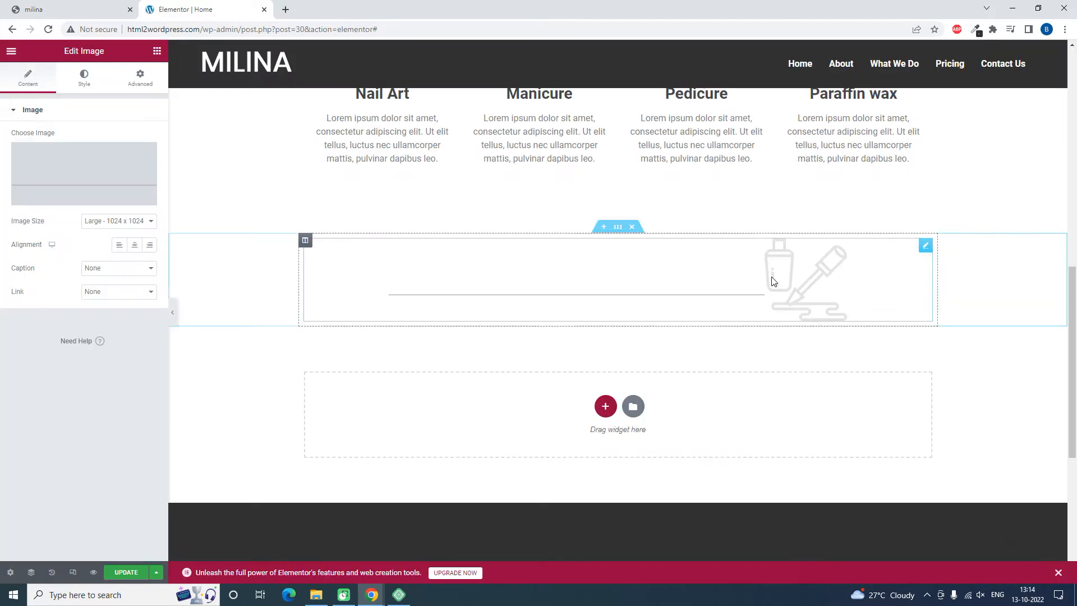
Compare the divider graphic's placement with the original milina page and set the image size to Full.
key(ctrl+Tab)
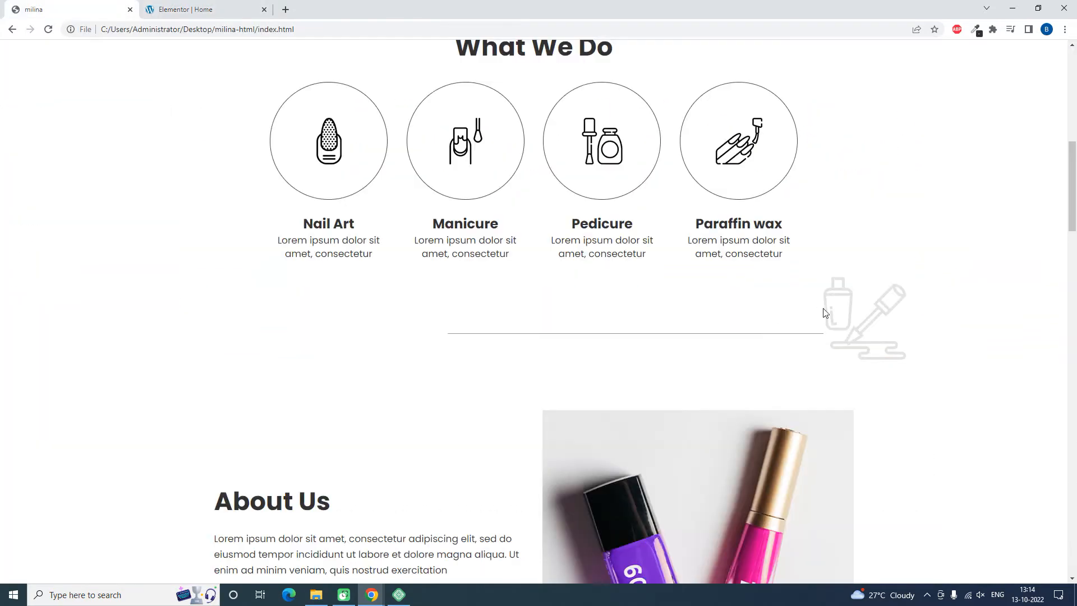
click(240, 4)
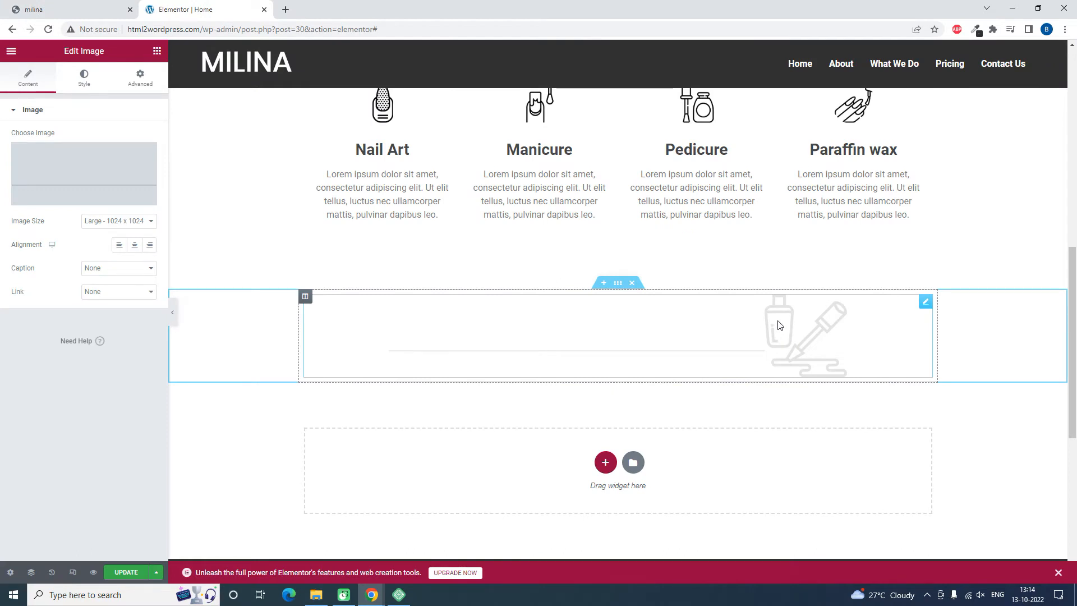
click(48, 4)
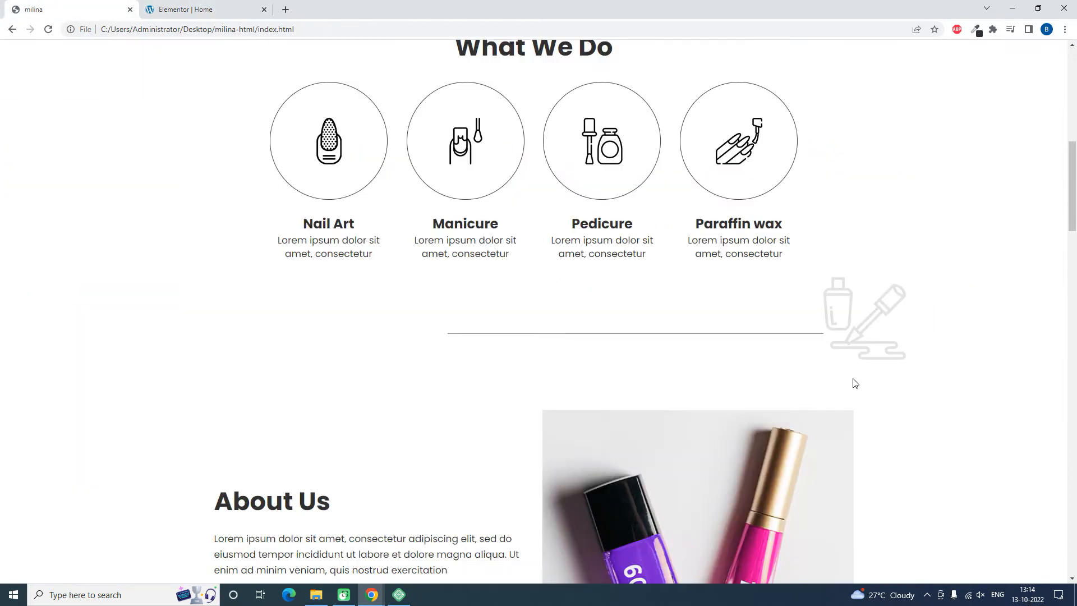
click(227, 8)
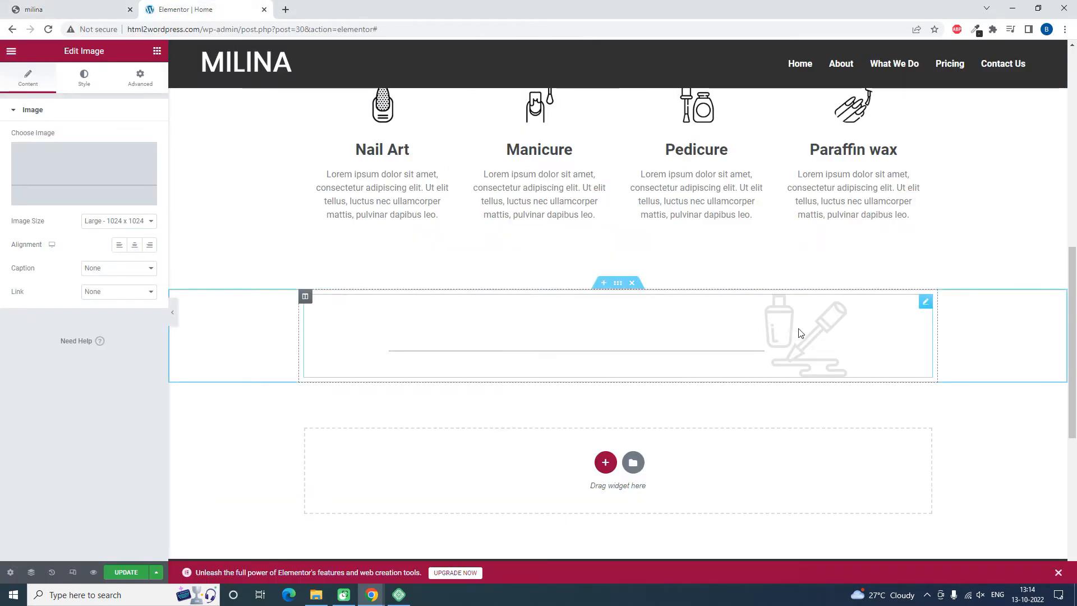
click(119, 220)
click(108, 286)
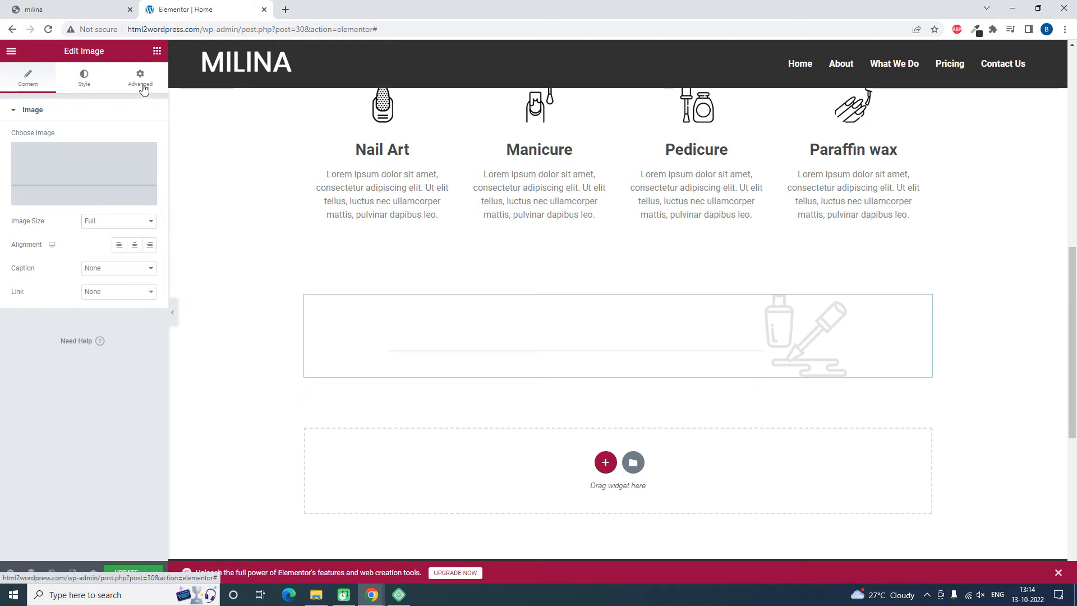
Try Absolute positioning with a 300 px horizontal offset on the slin image, and undo both changes.
click(140, 78)
click(110, 259)
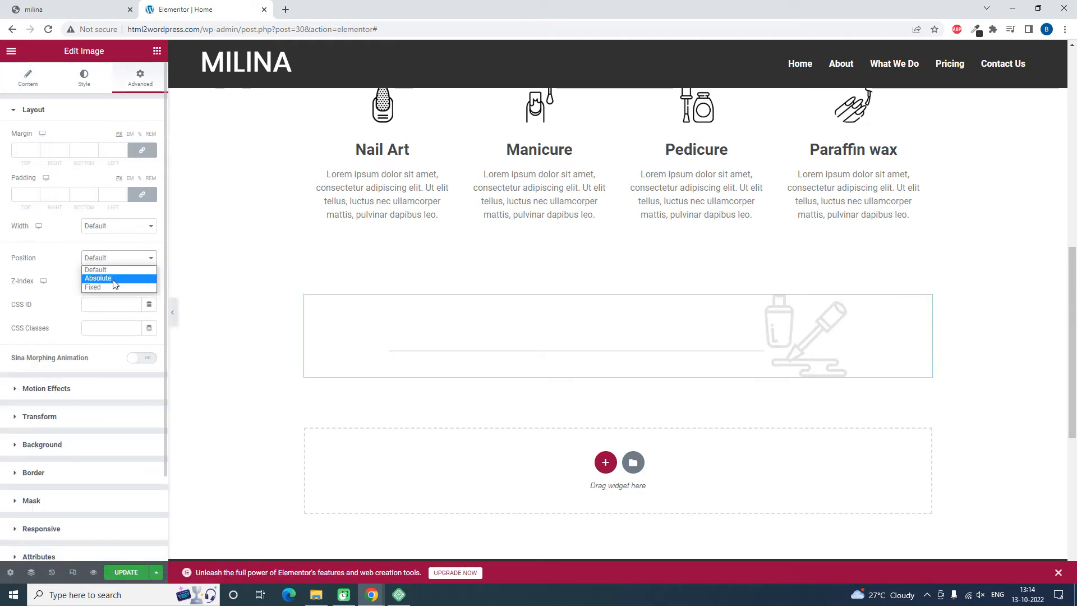
click(114, 279)
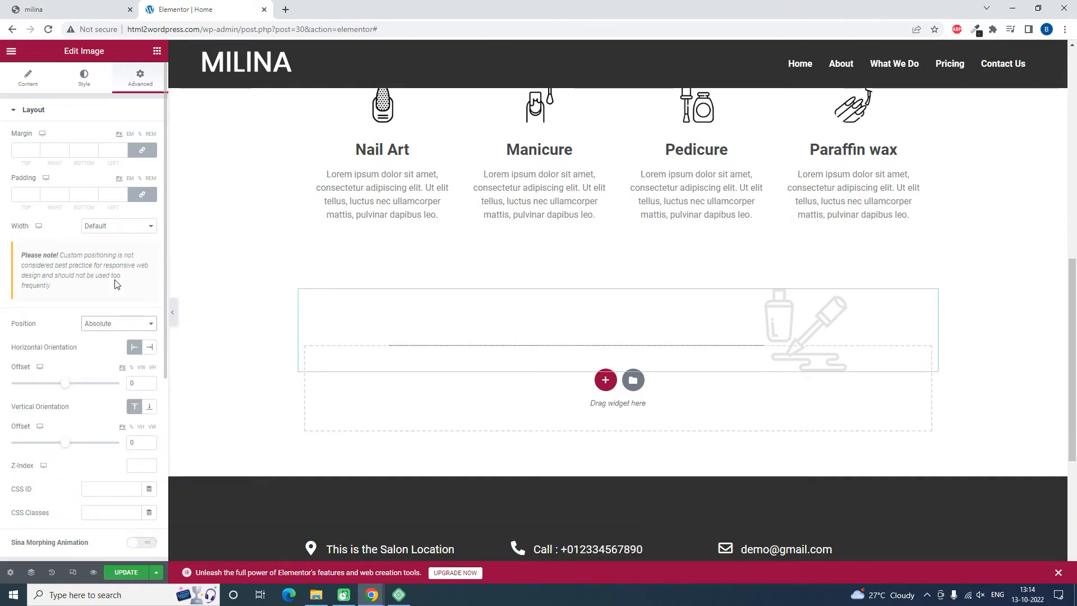
scroll(102, 303, down, 1)
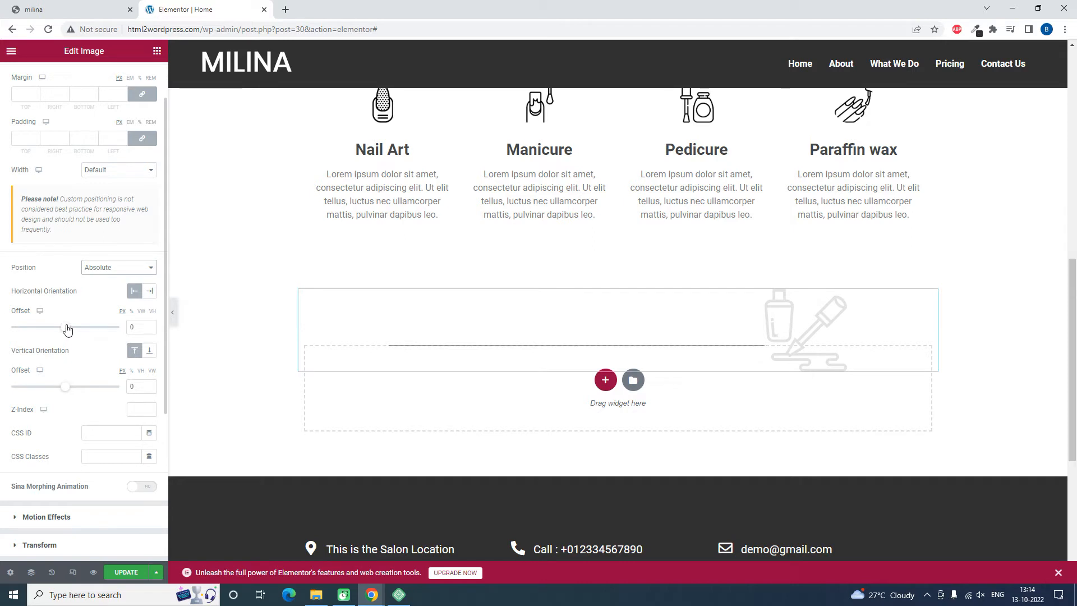
drag(66, 330, 84, 336)
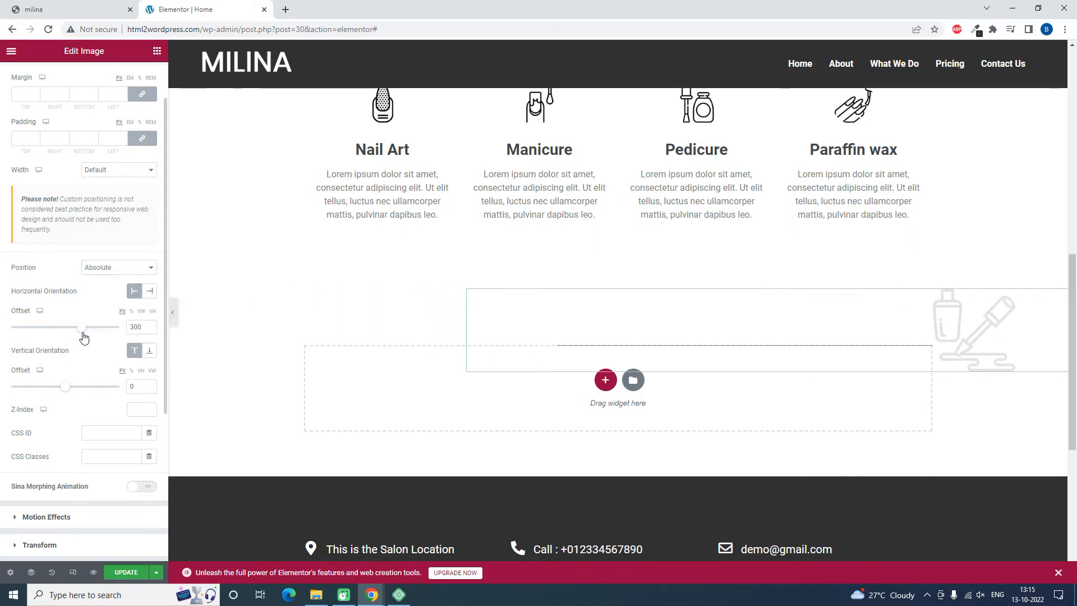
click(173, 312)
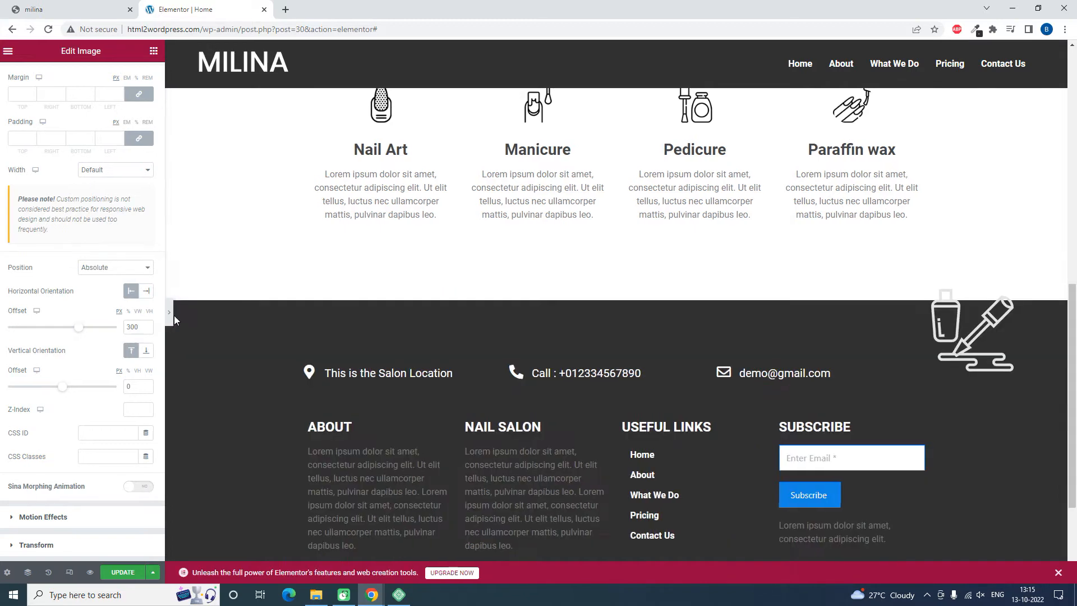
click(5, 313)
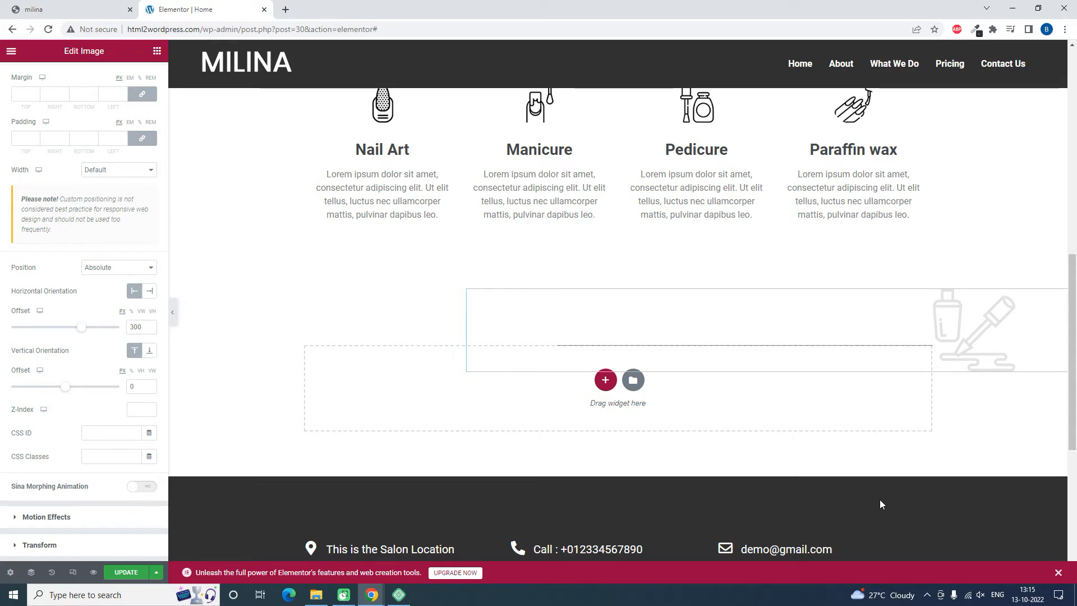
key(ctrl+z)
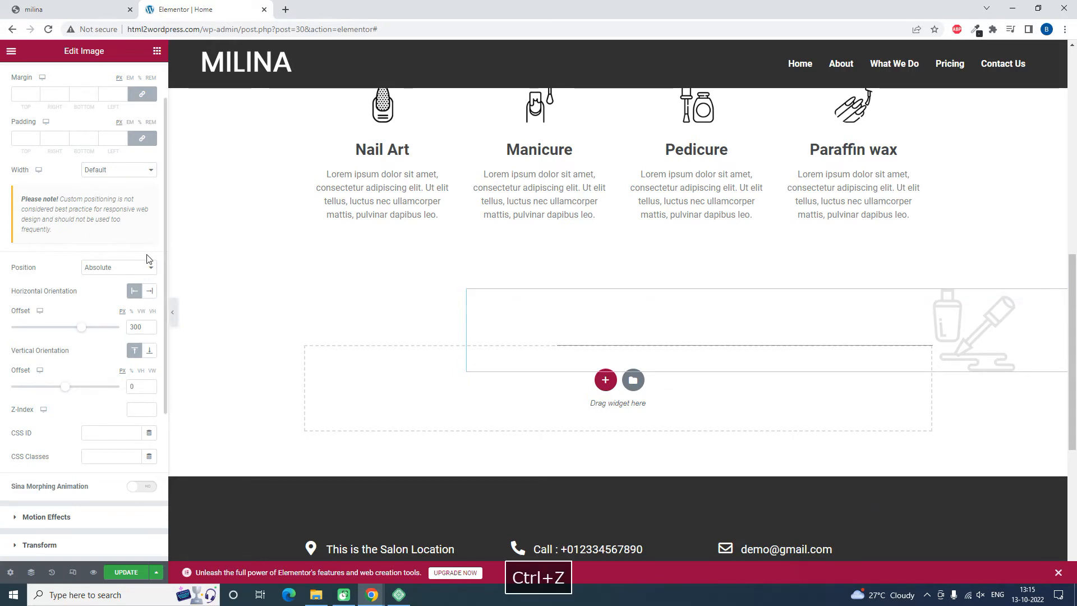
key(ctrl+z)
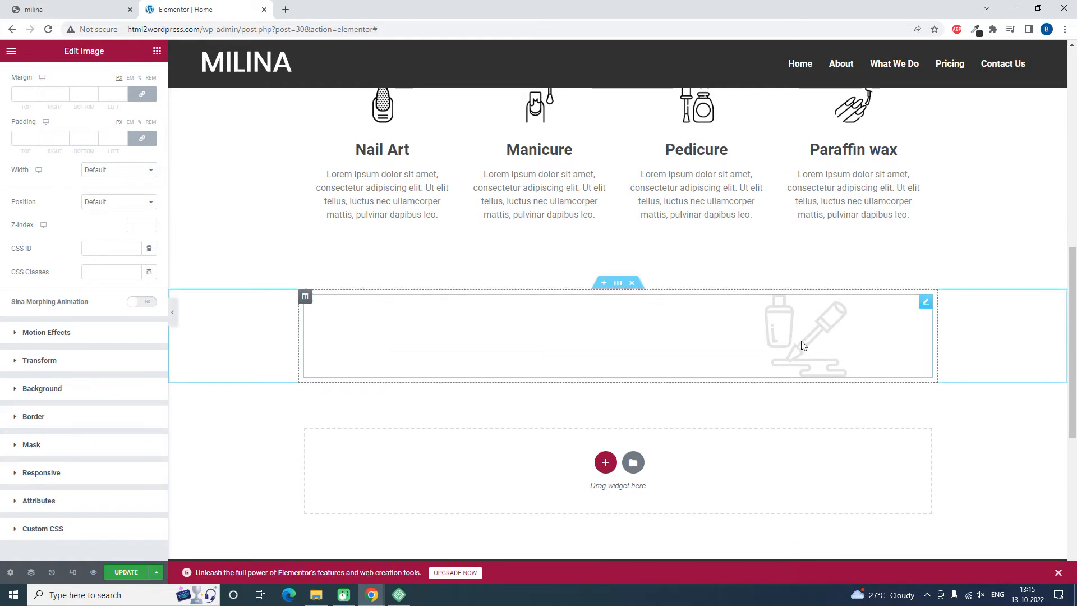
Set the divider section's content width to Full Width and align the slin image Right, previewing the page without the editing panel.
click(617, 283)
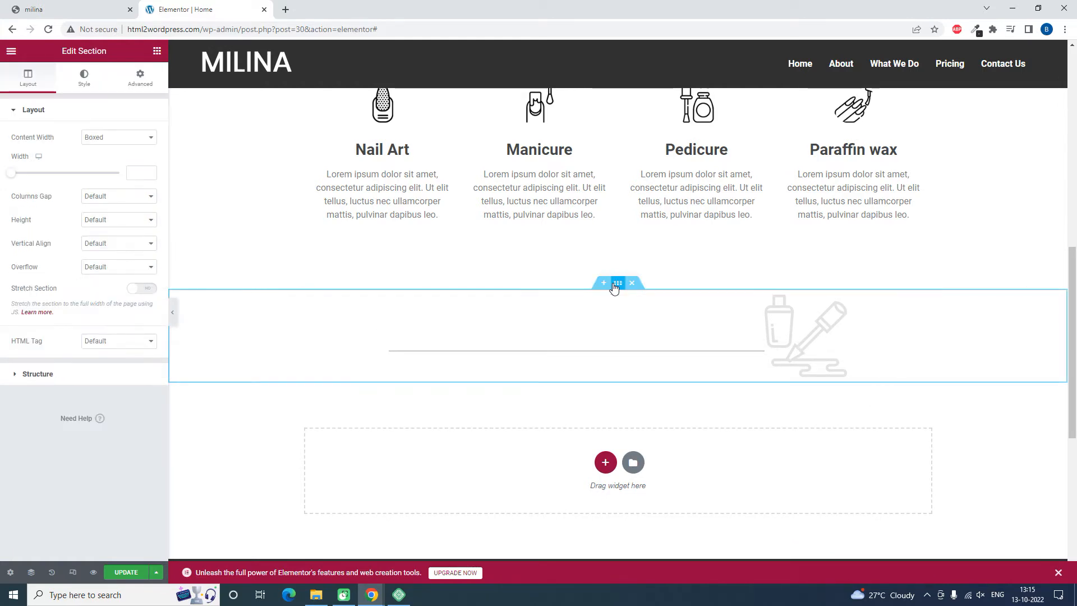
click(114, 143)
click(114, 158)
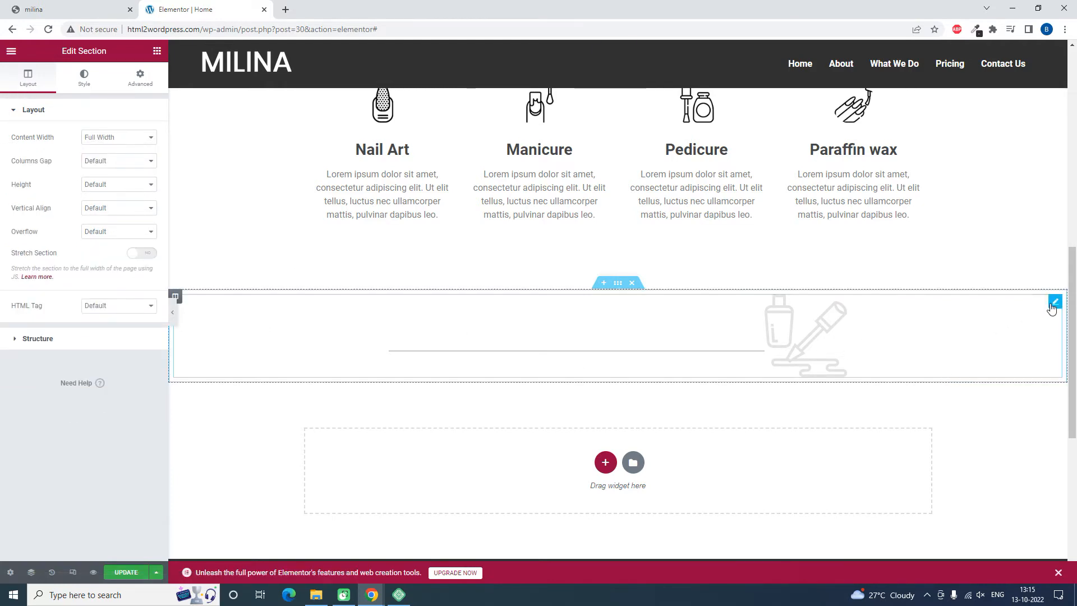
click(1052, 307)
click(30, 76)
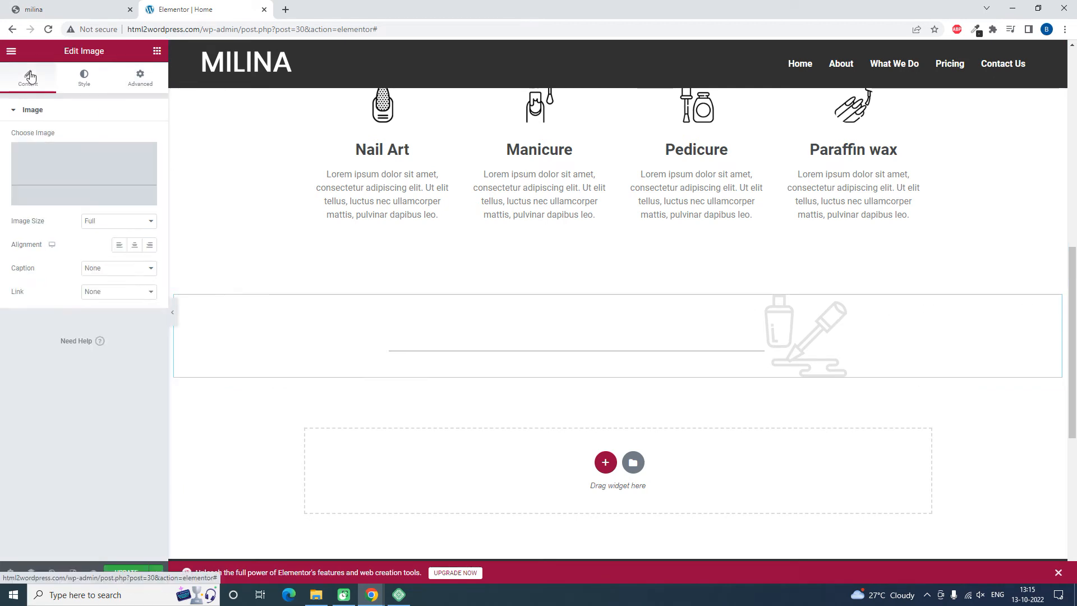
click(149, 245)
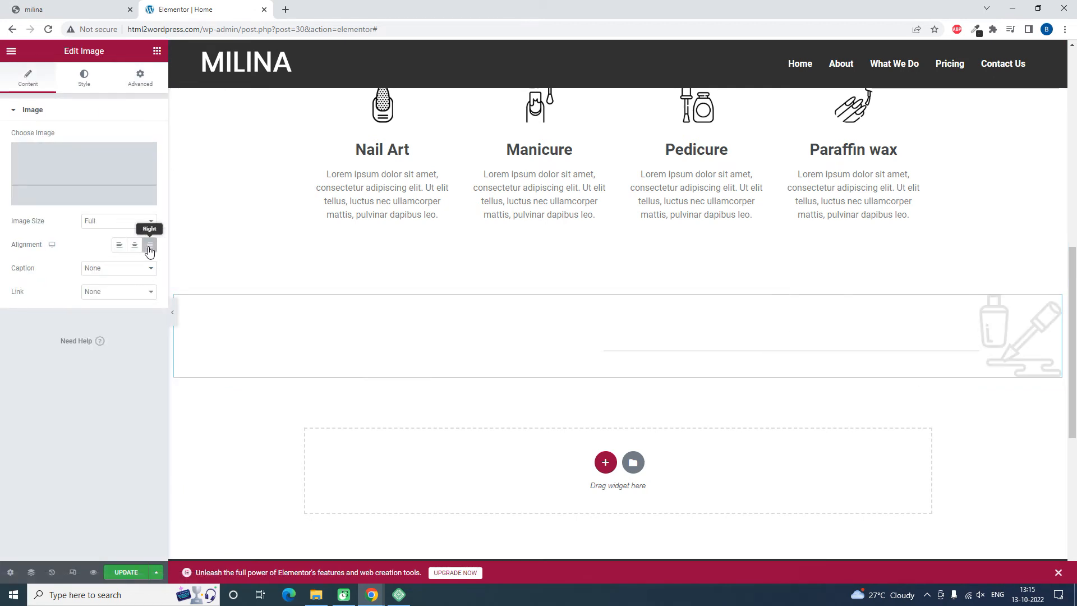
click(173, 312)
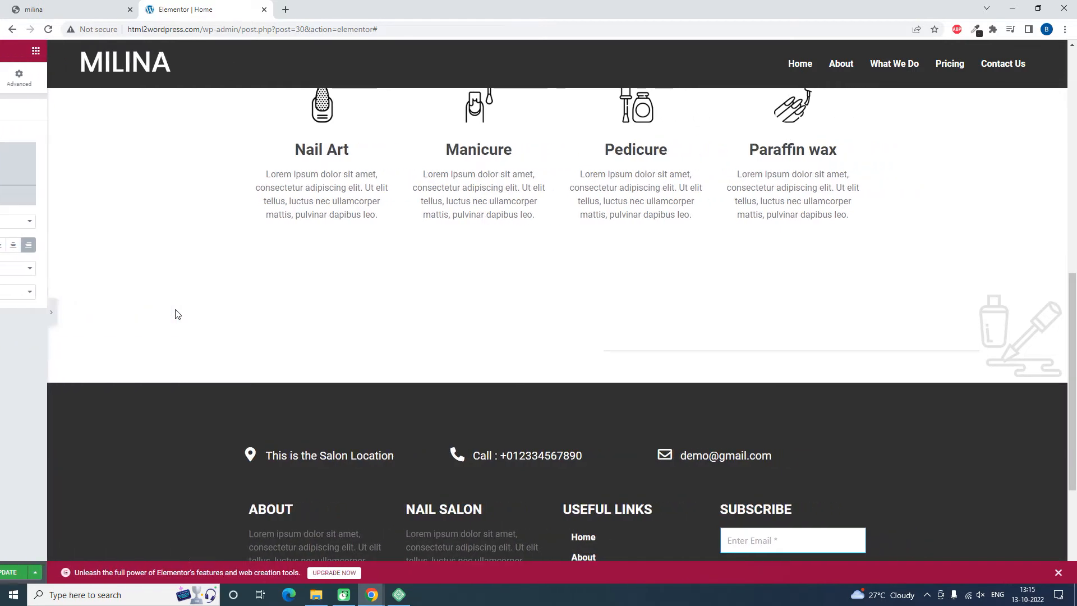
click(4, 314)
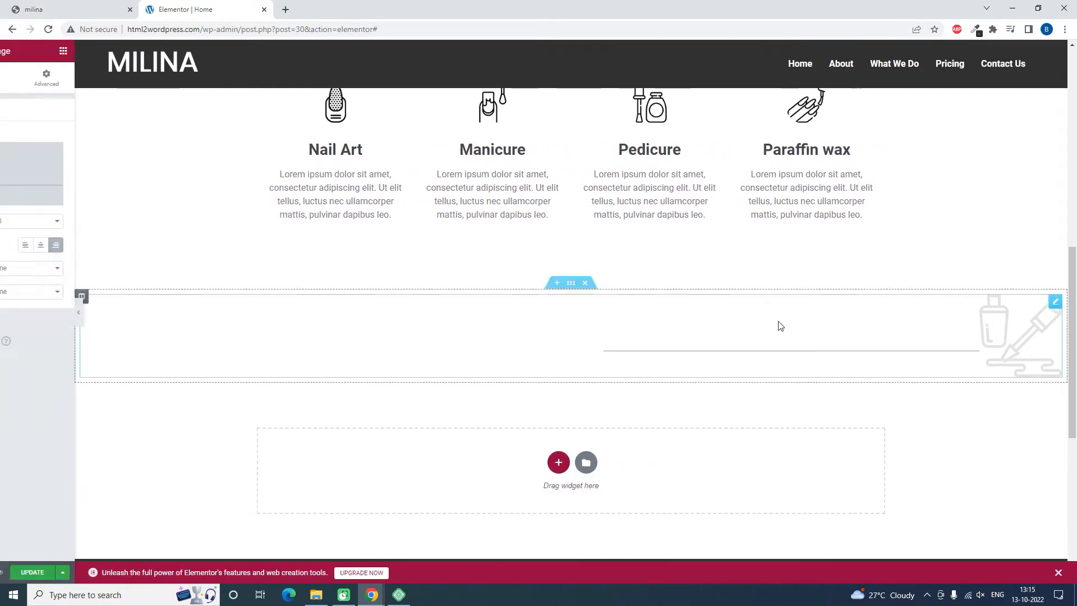
Unlink the divider section's padding values, set the left and right padding to 150 px, and preview the page.
click(618, 283)
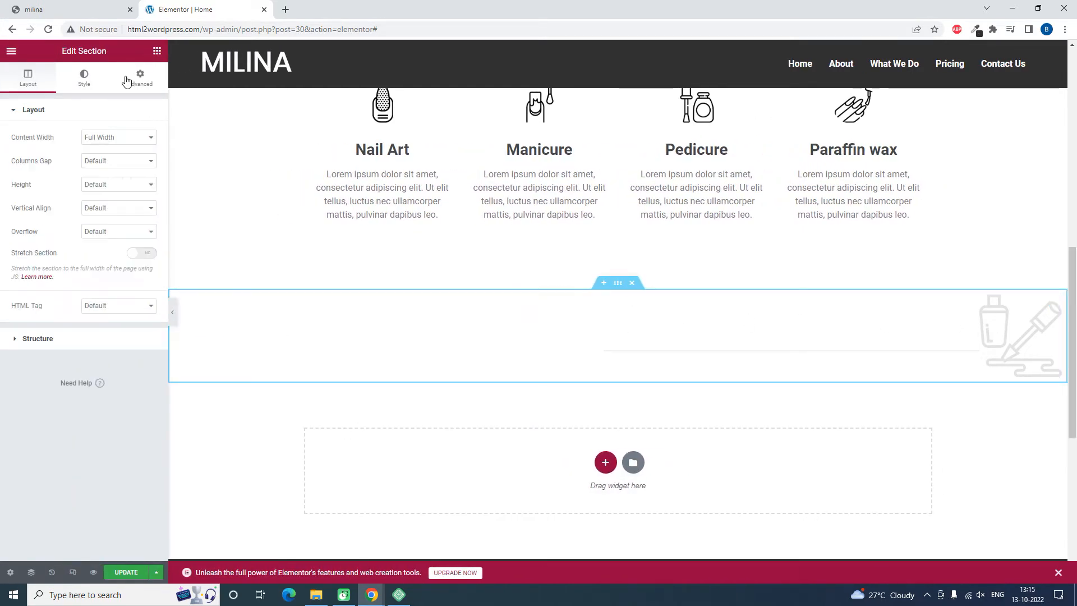
click(139, 77)
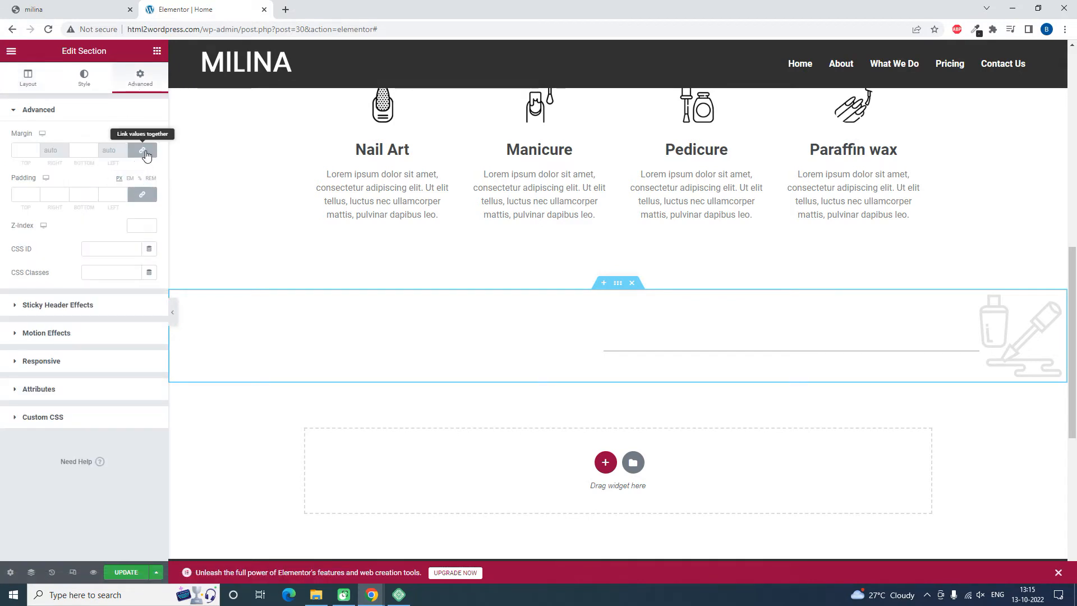
click(143, 195)
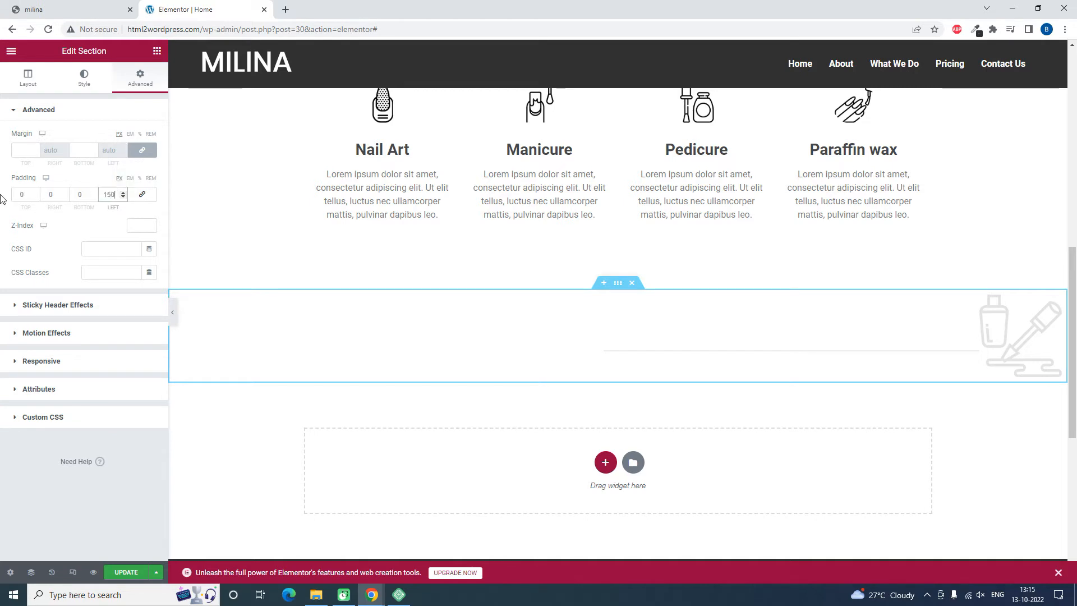
double_click(56, 195)
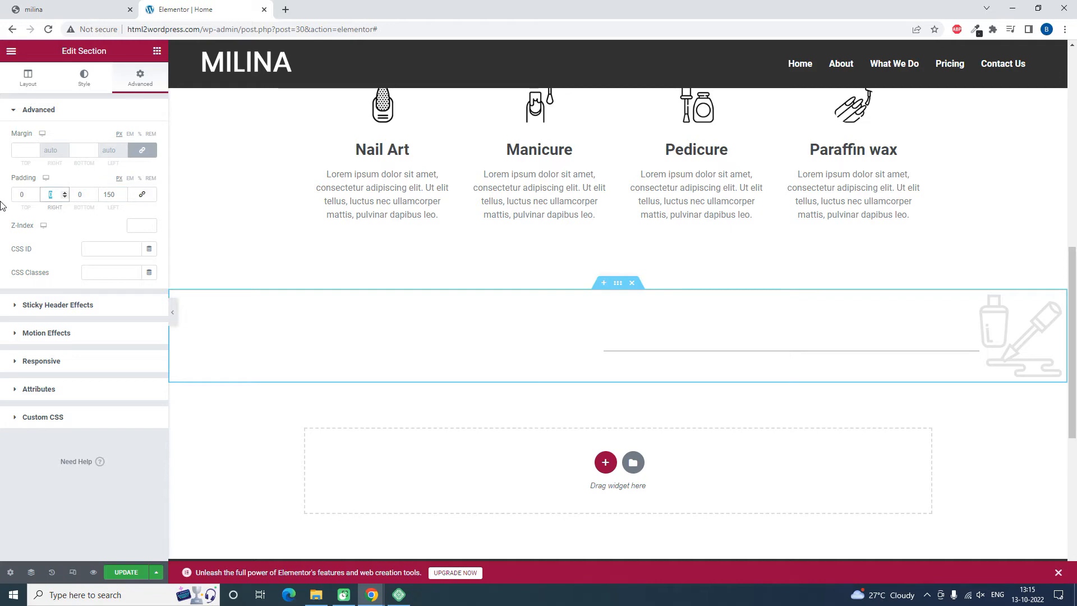
text(150)
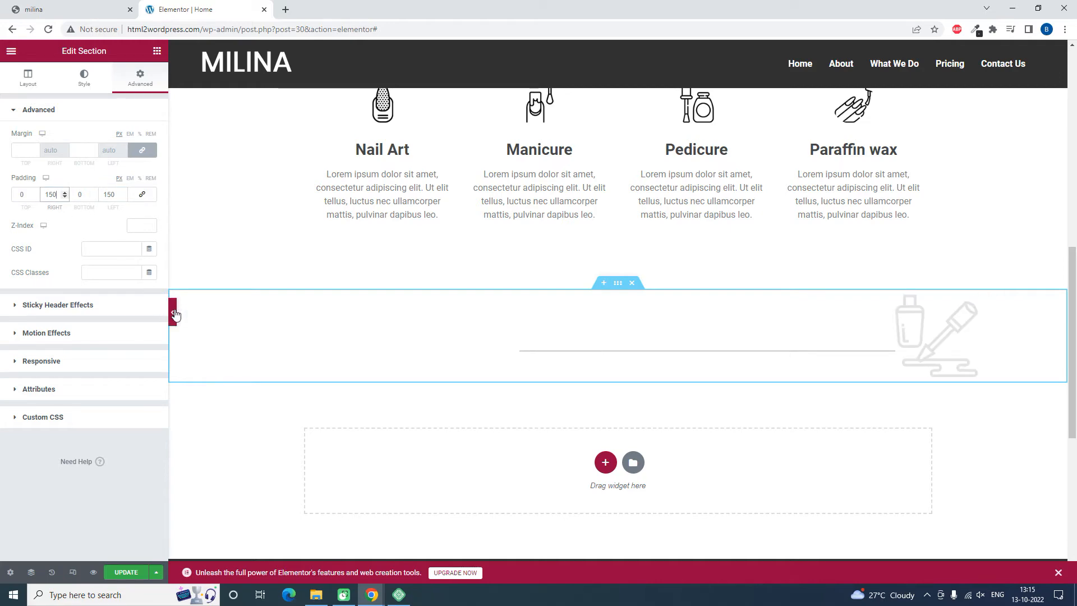
click(175, 314)
scroll(943, 358, up, 2)
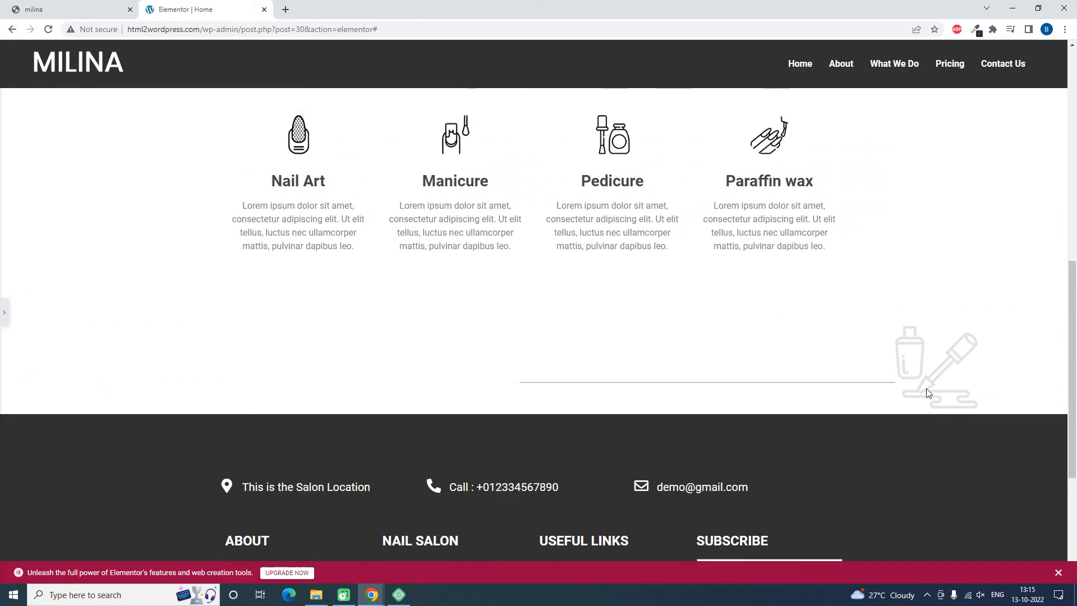
scroll(927, 393, down, 2)
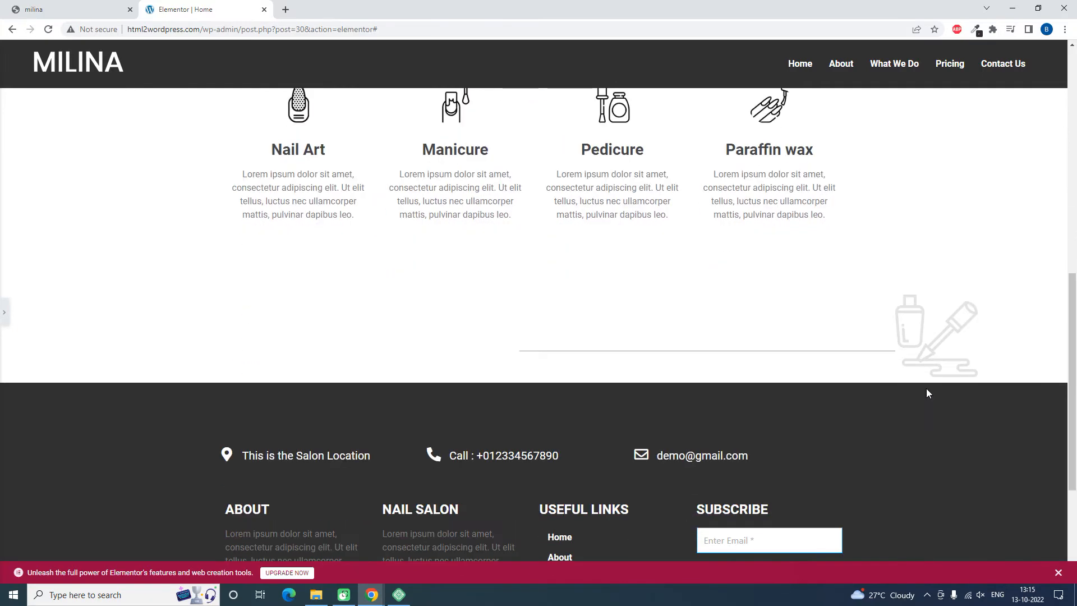
Set the divider section's left and right padding to 200 px after comparing with the original page, and preview it without the editing panel.
click(77, 7)
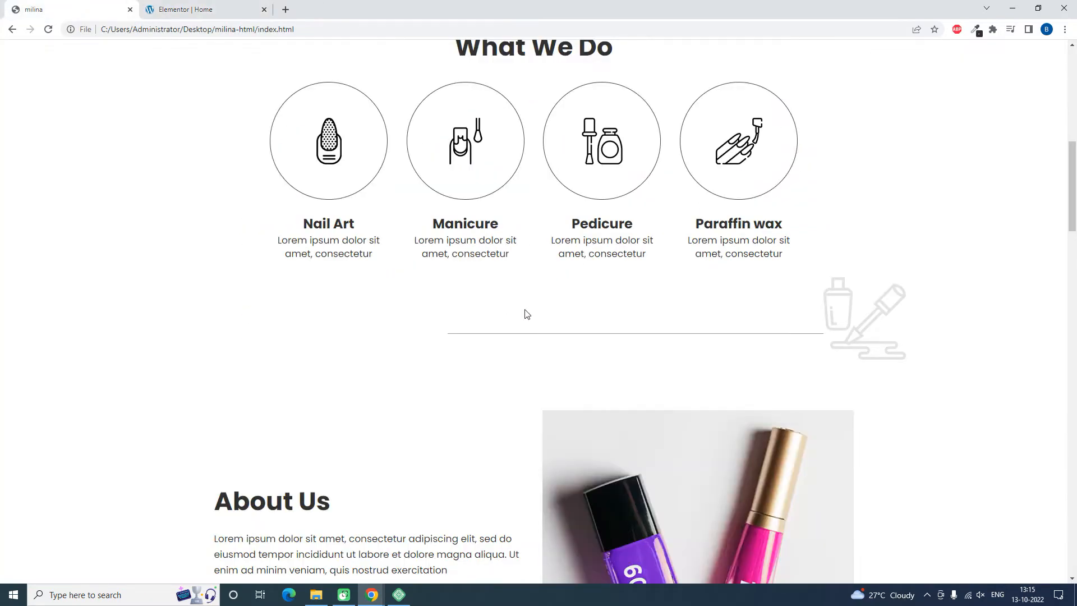
click(195, 7)
click(5, 312)
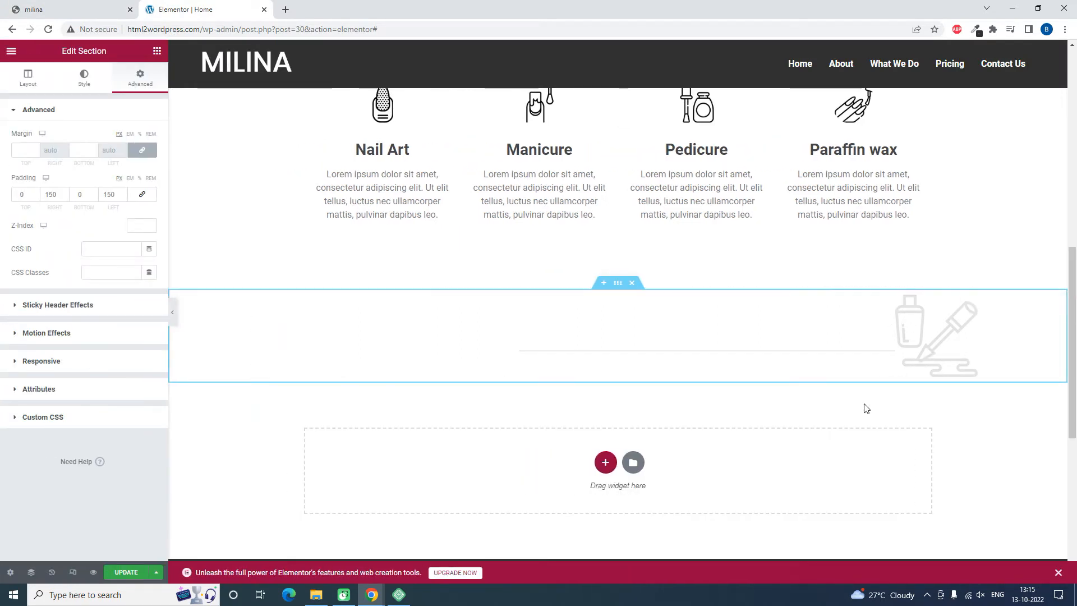
double_click(118, 194)
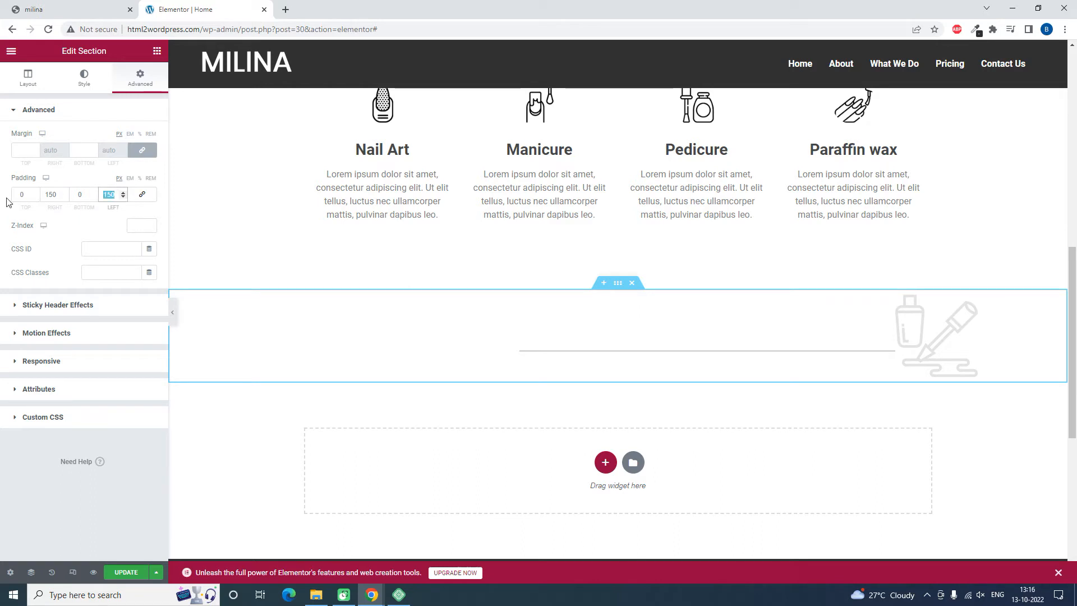
double_click(56, 194)
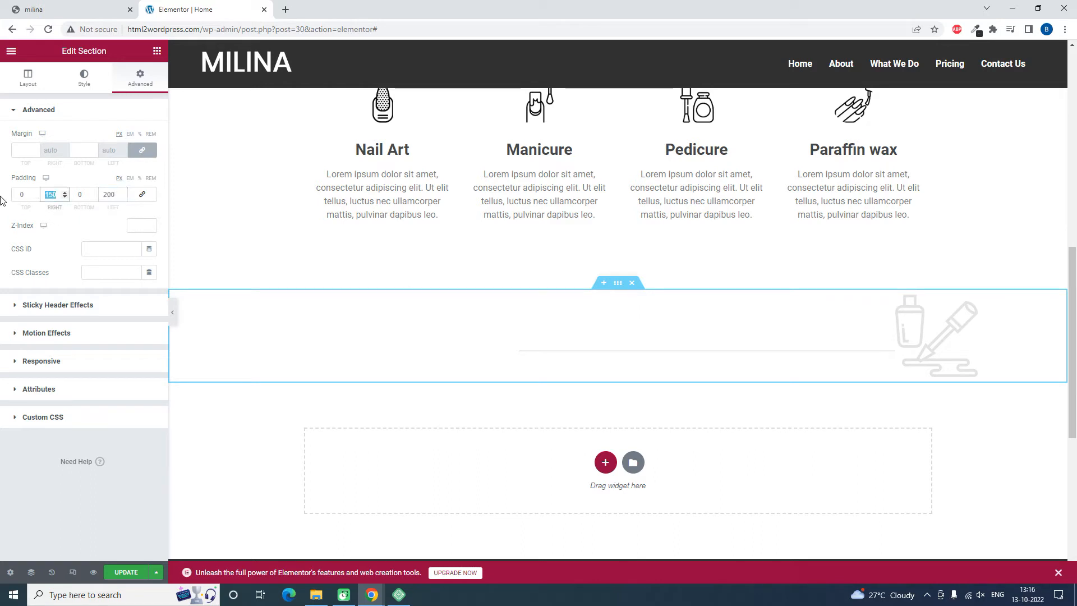
text(200)
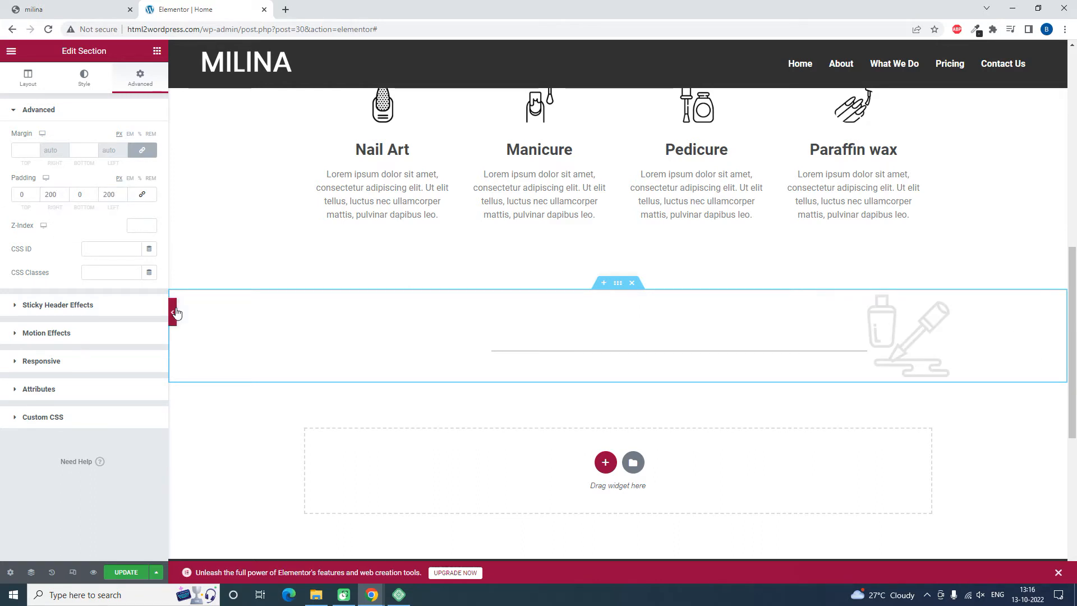
click(172, 312)
scroll(179, 327, up, 1)
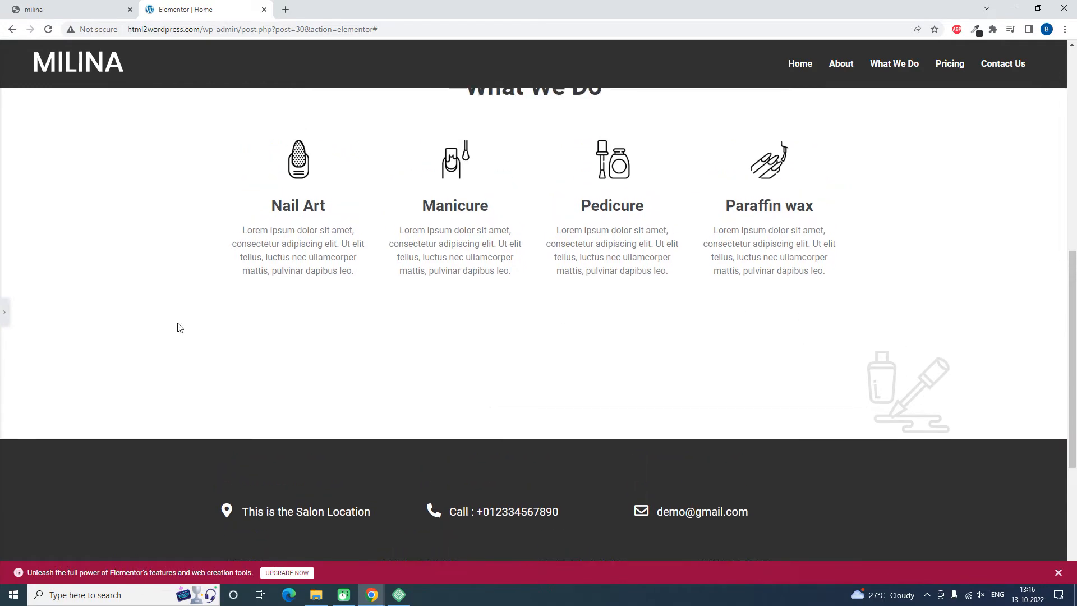
click(4, 315)
Examine the About Us section and the dividers above and below it on the original milina page.
click(37, 7)
scroll(595, 317, down, 4)
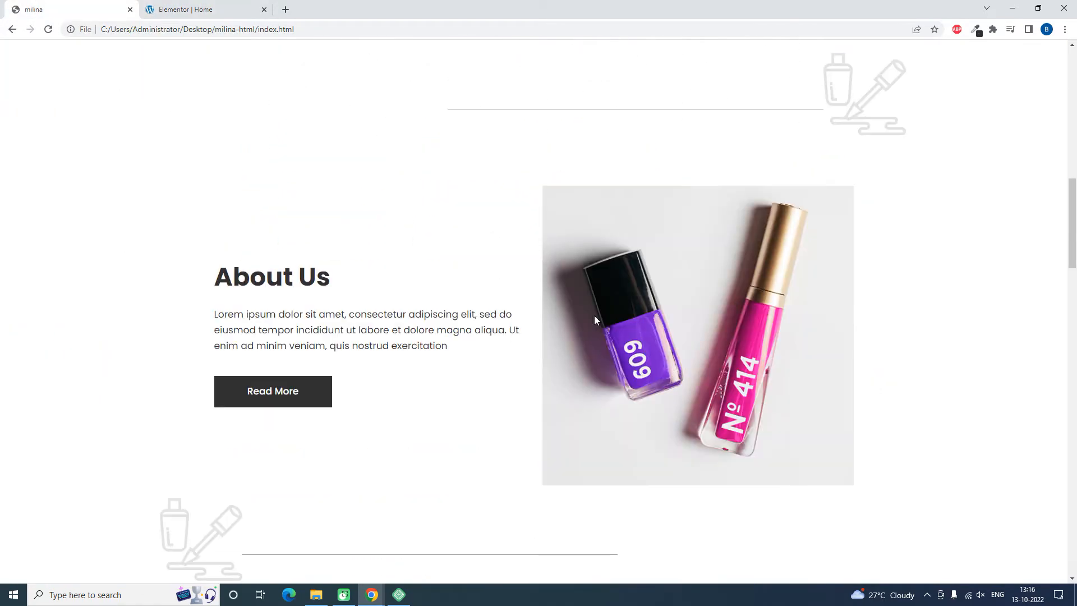
scroll(595, 317, up, 2)
scroll(595, 318, up, 2)
scroll(325, 329, down, 4)
scroll(335, 322, up, 5)
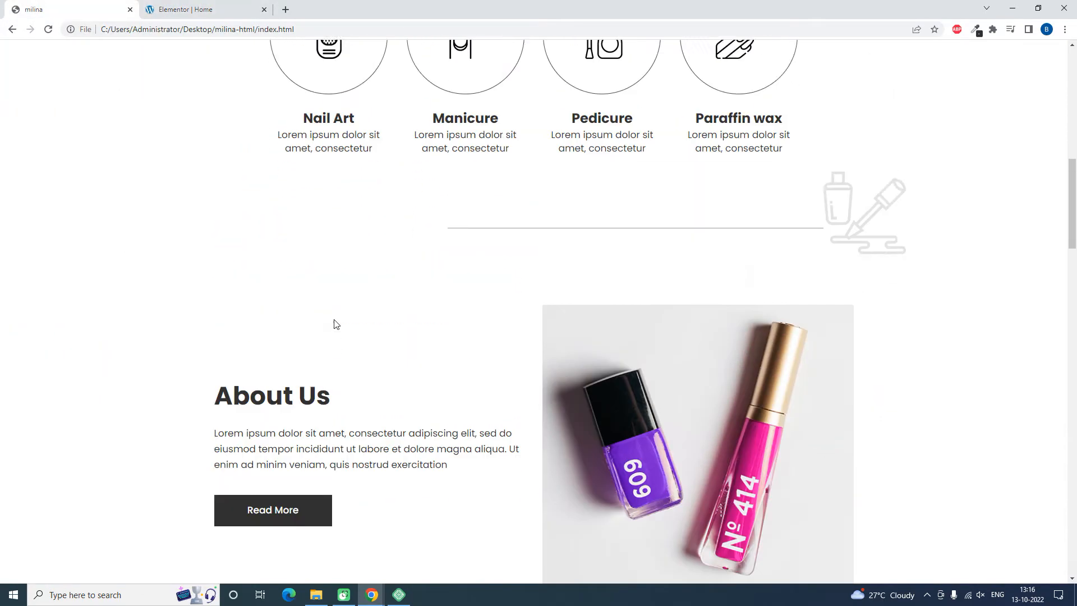
scroll(336, 324, down, 6)
scroll(370, 331, down, 2)
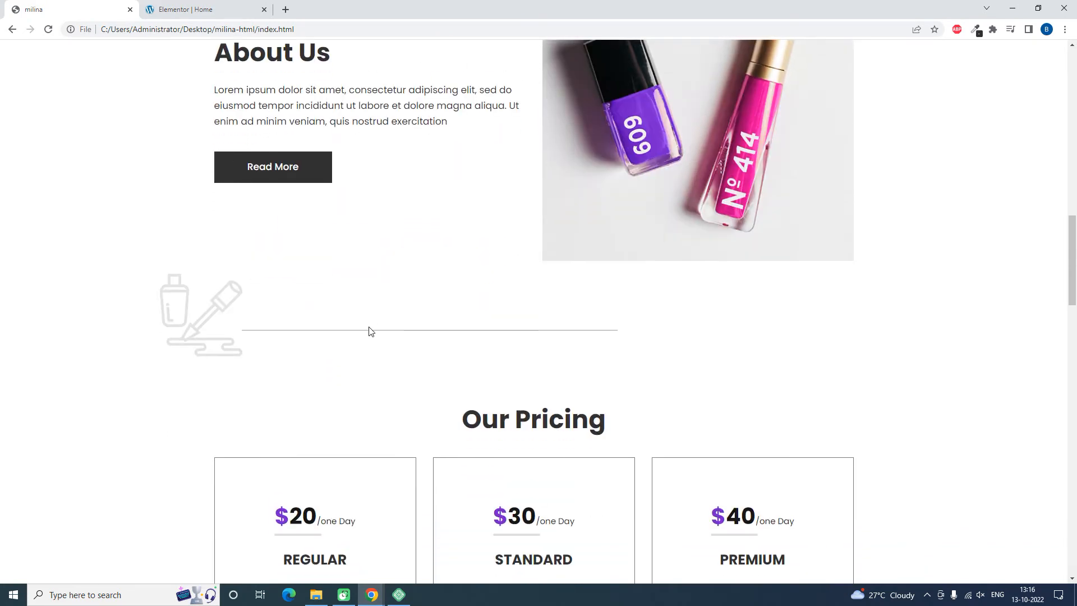
scroll(370, 331, up, 2)
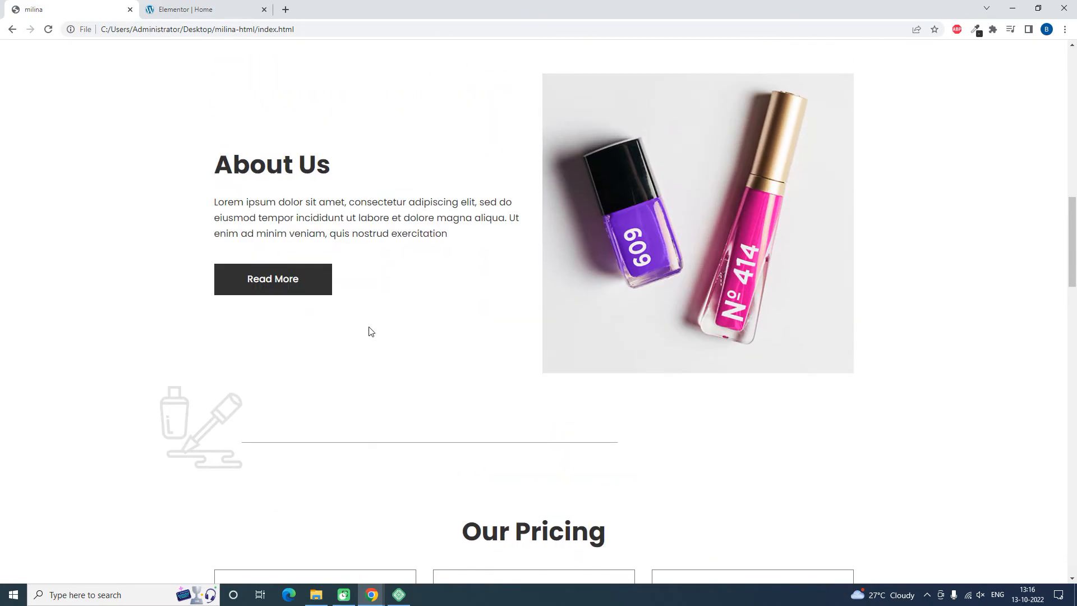
Insert the saved Slider 1 template below the divider section in the Elementor page without applying its settings.
click(203, 5)
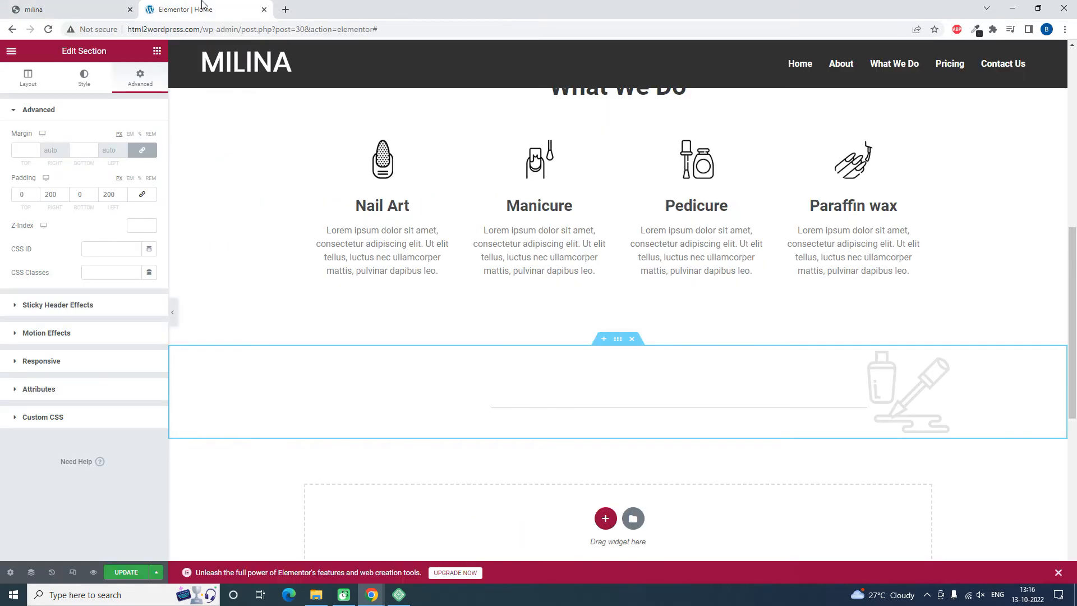
scroll(685, 356, down, 2)
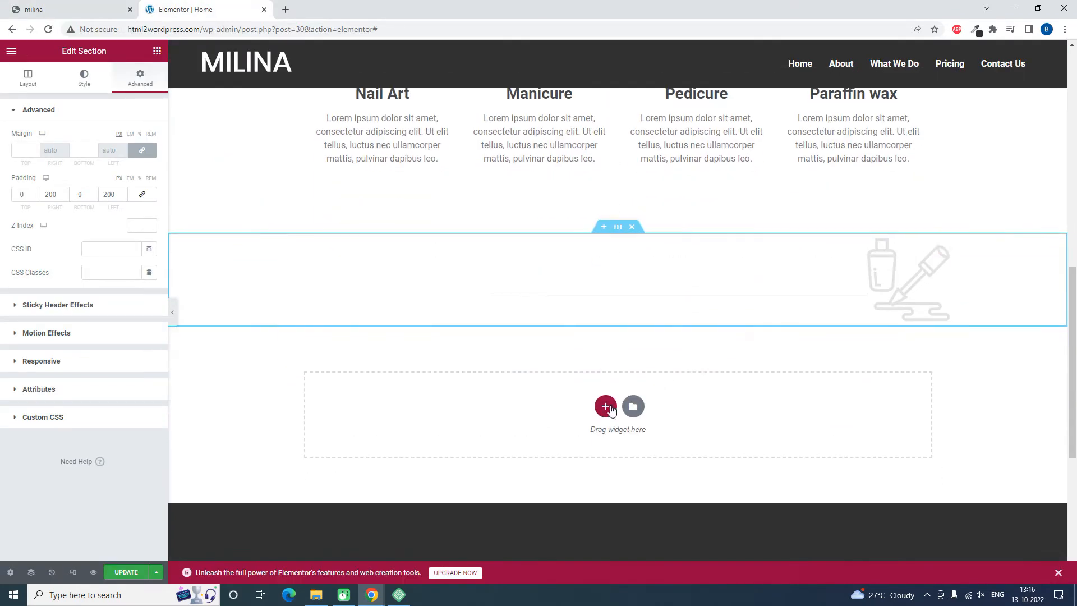
click(606, 405)
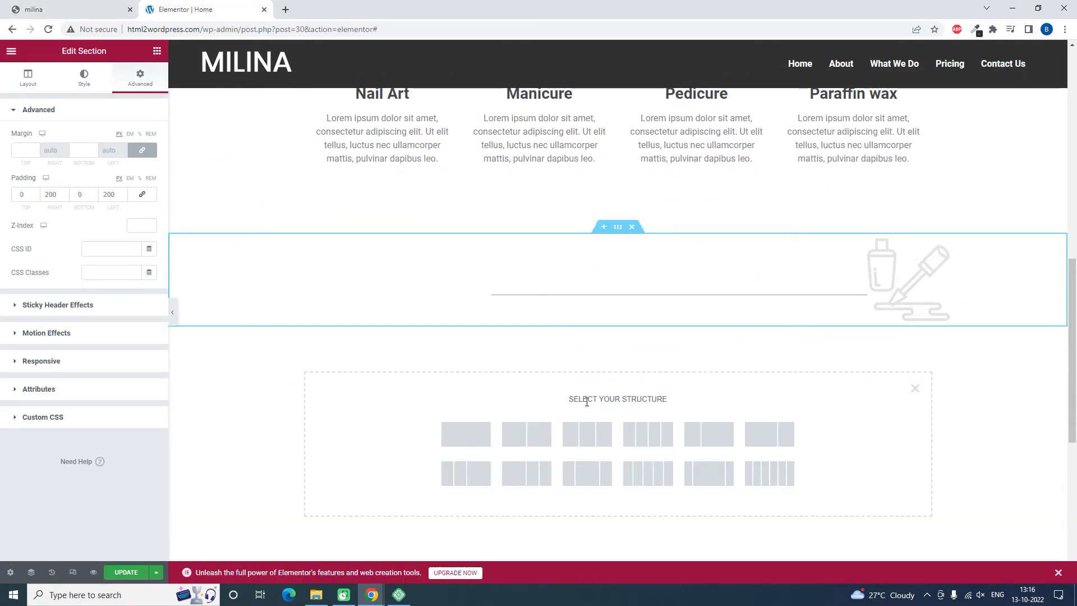
scroll(584, 397, down, 2)
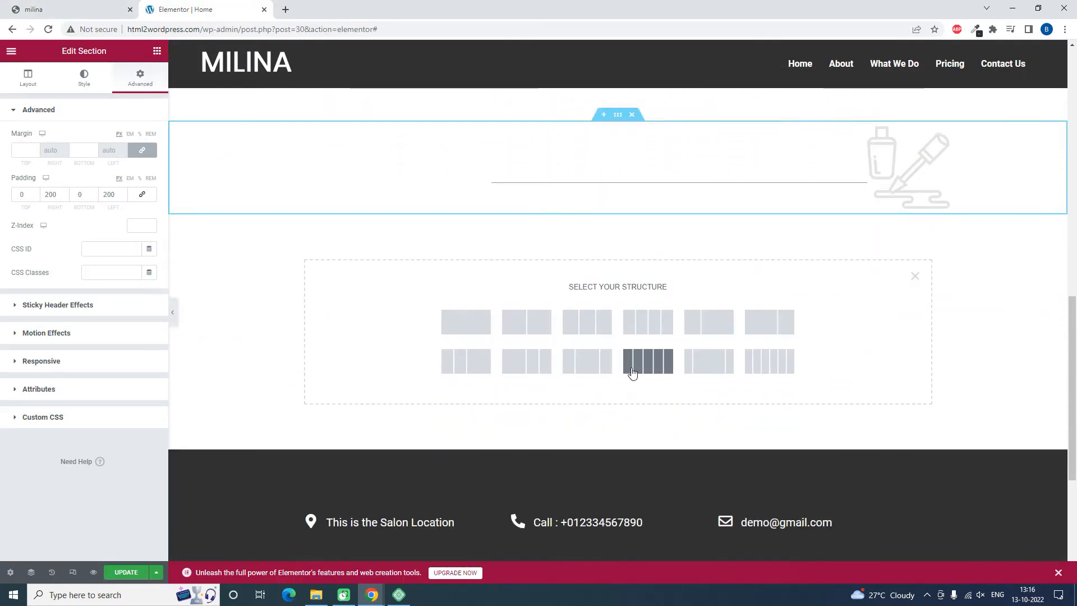
click(921, 281)
click(632, 292)
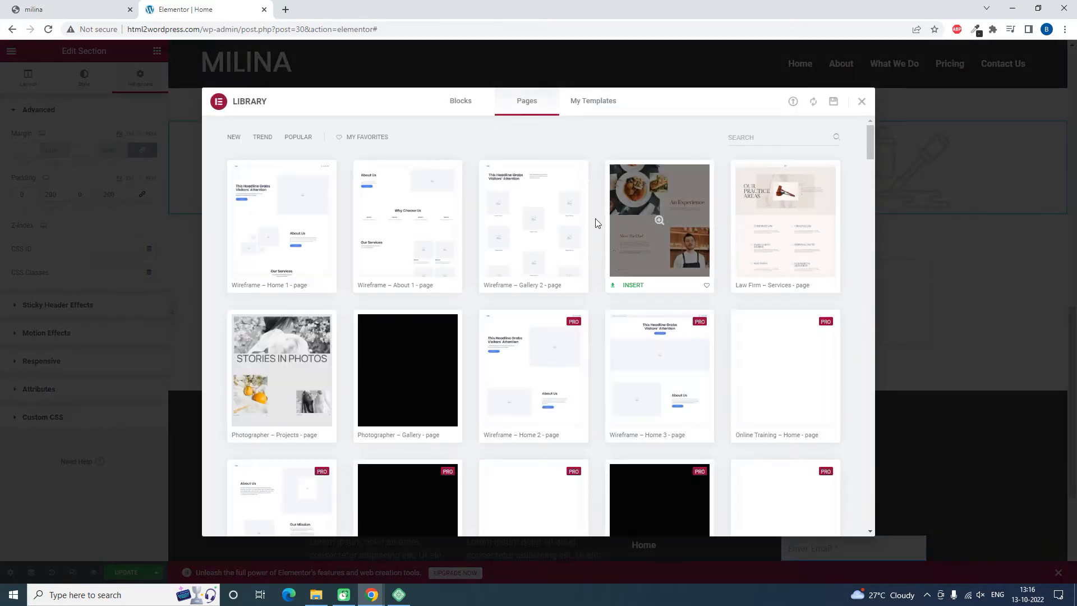
click(581, 103)
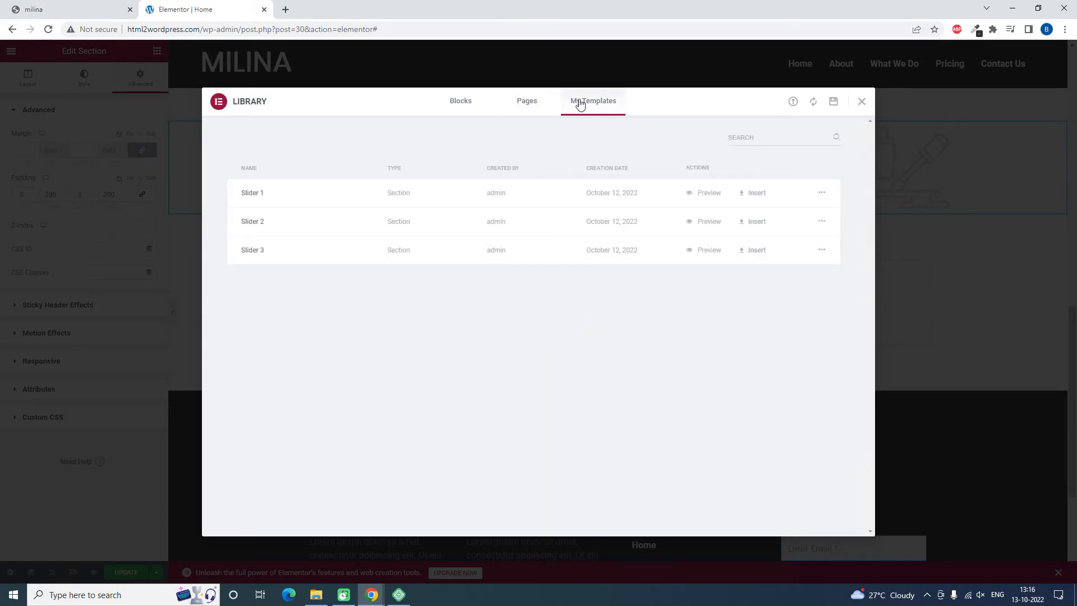
click(746, 194)
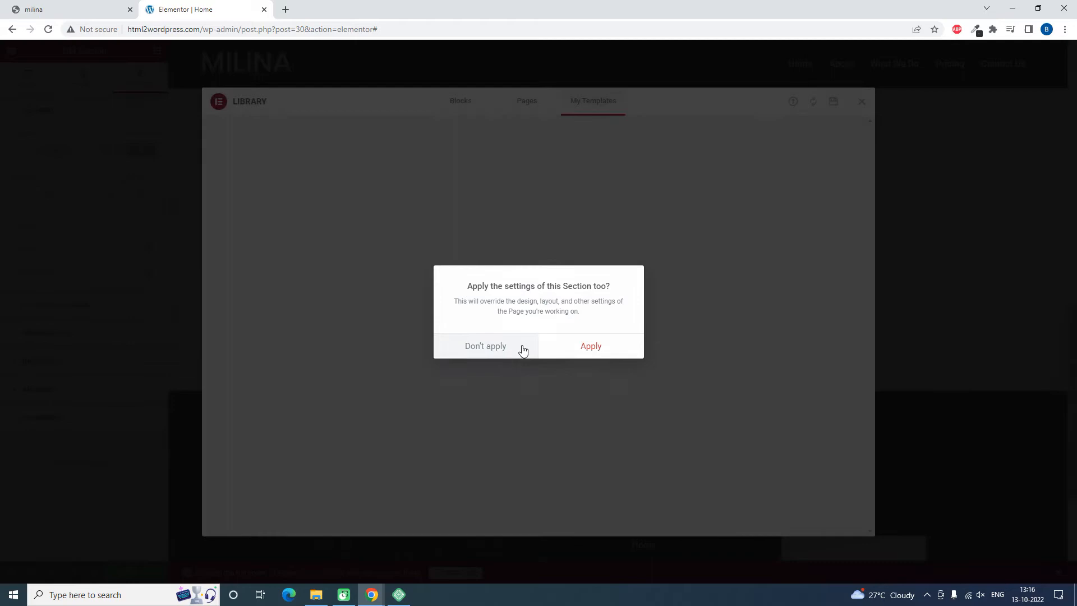
click(522, 351)
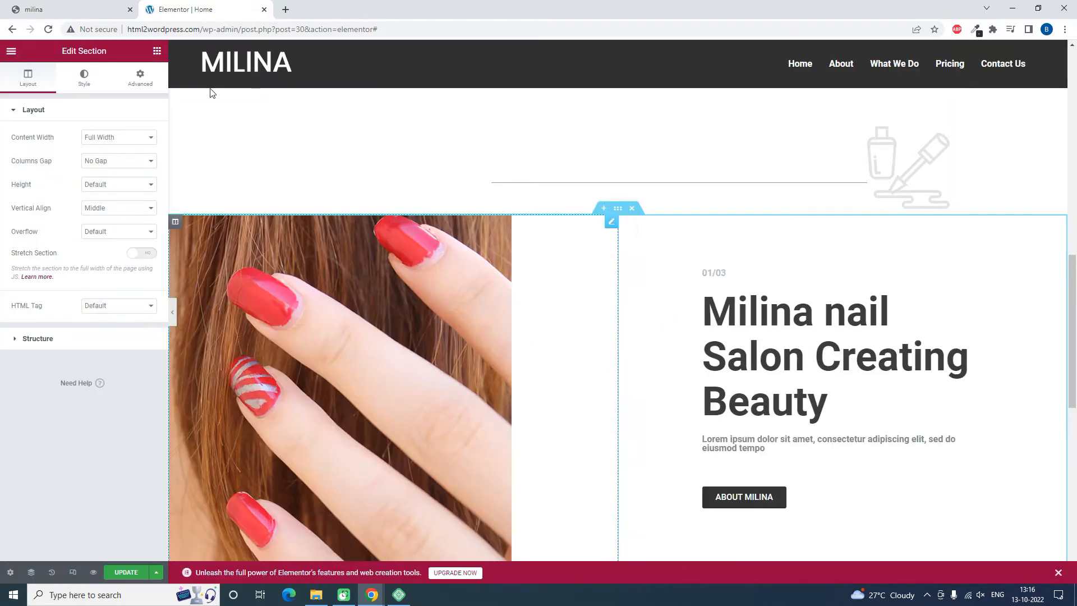
Reorder the inserted section's columns so the text column comes before the image column, matching the original About Us layout.
click(66, 6)
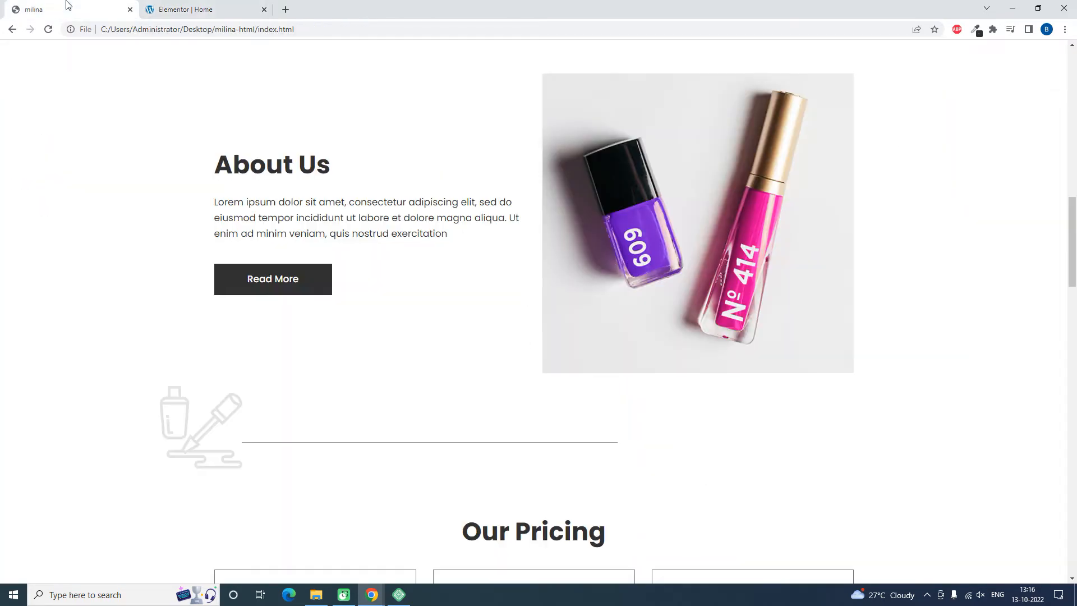
click(253, 9)
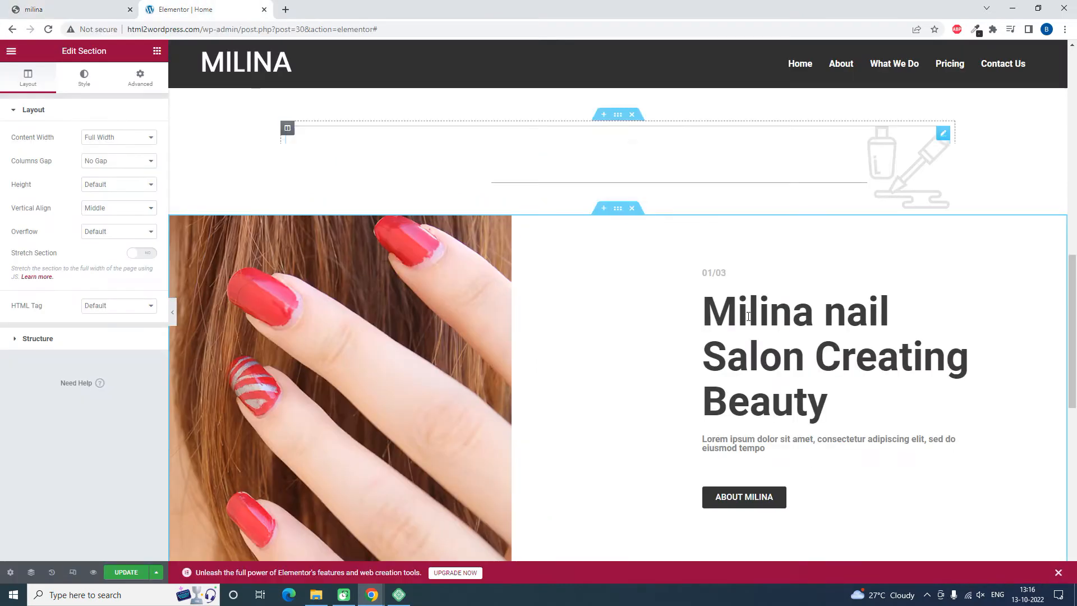
drag(625, 222, 232, 221)
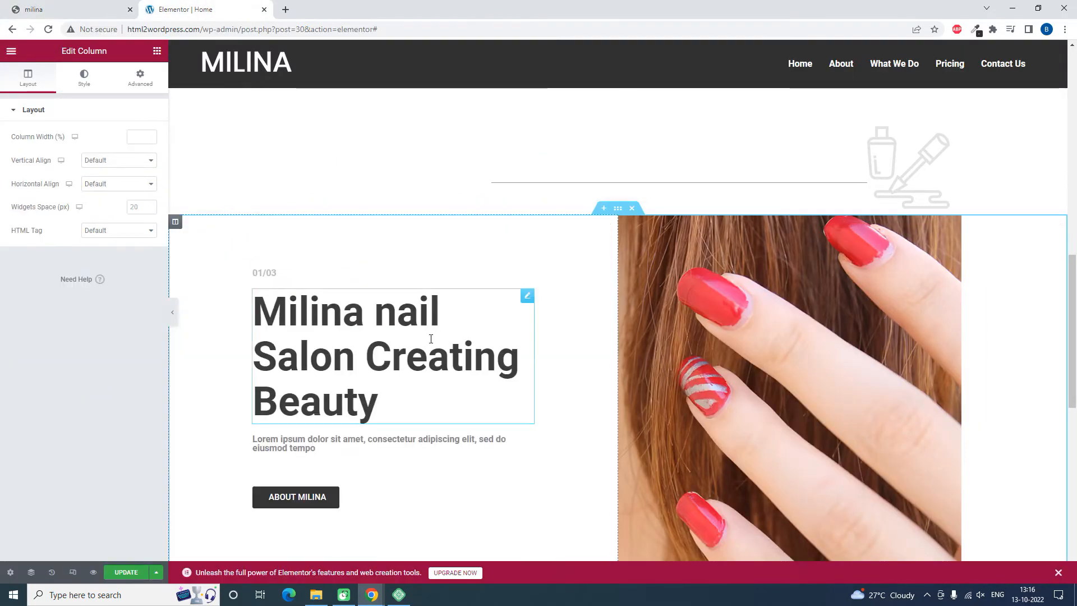
click(84, 8)
click(157, 4)
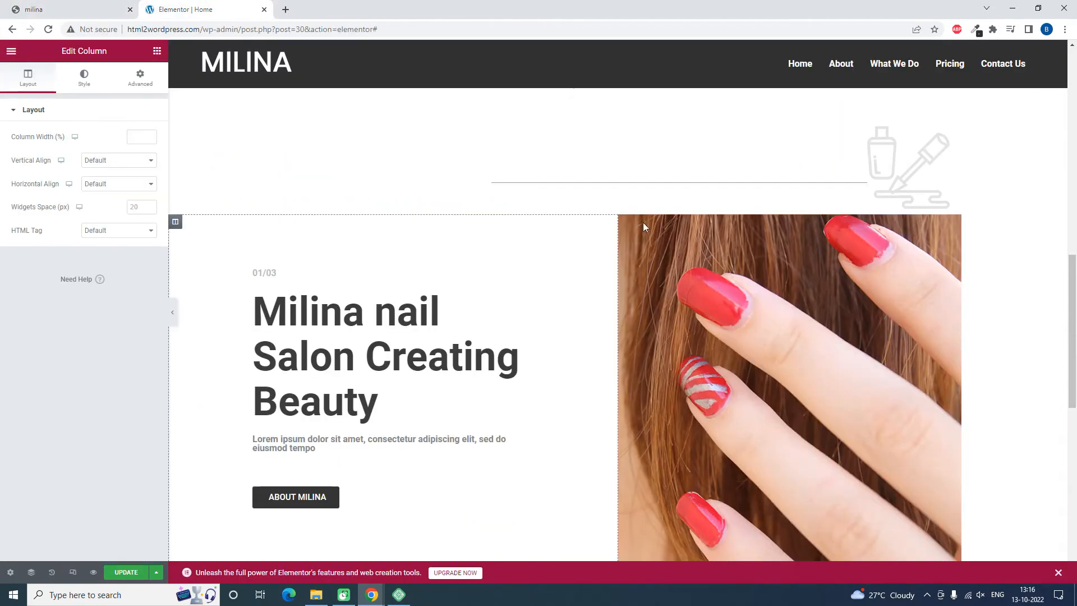
Set the inserted section's content width to Boxed and its columns gap to Default.
click(619, 211)
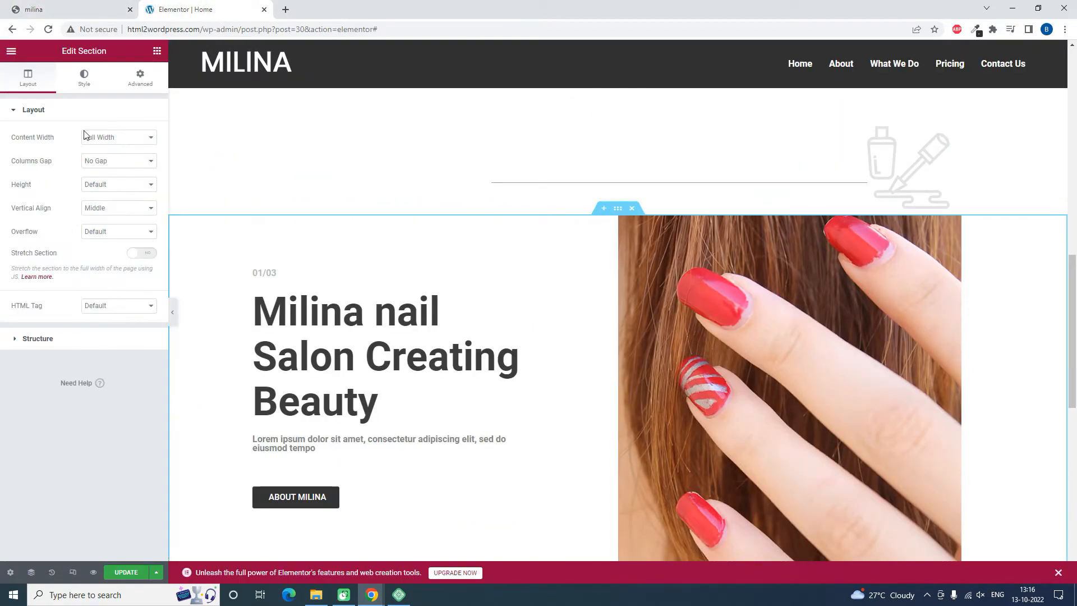
click(112, 140)
click(94, 149)
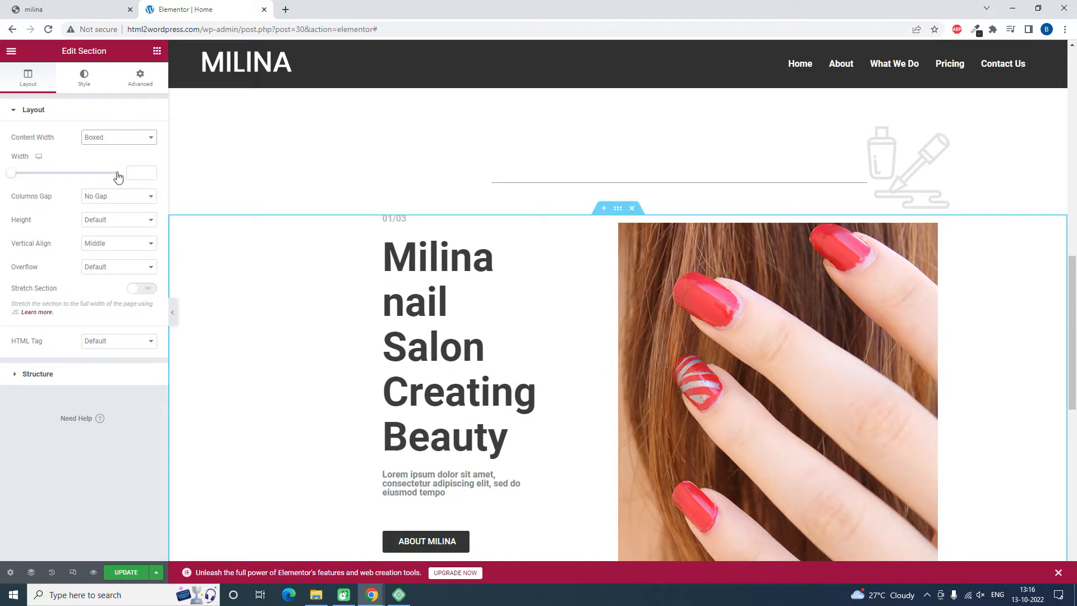
click(115, 194)
click(120, 209)
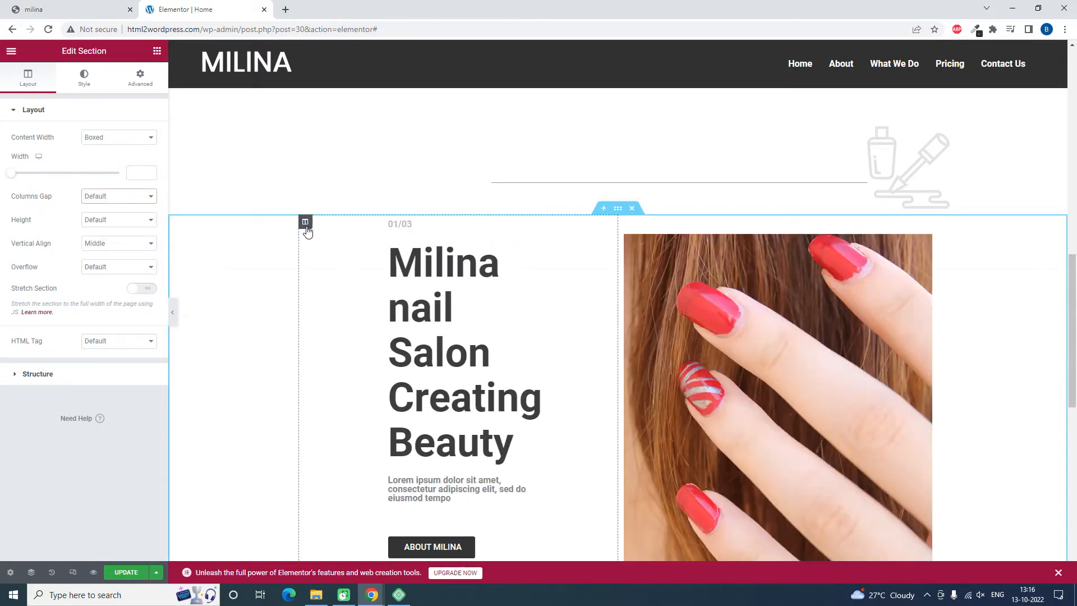
Set the text column's left and right margins to 0 and compare the section with the original page.
click(306, 222)
click(140, 79)
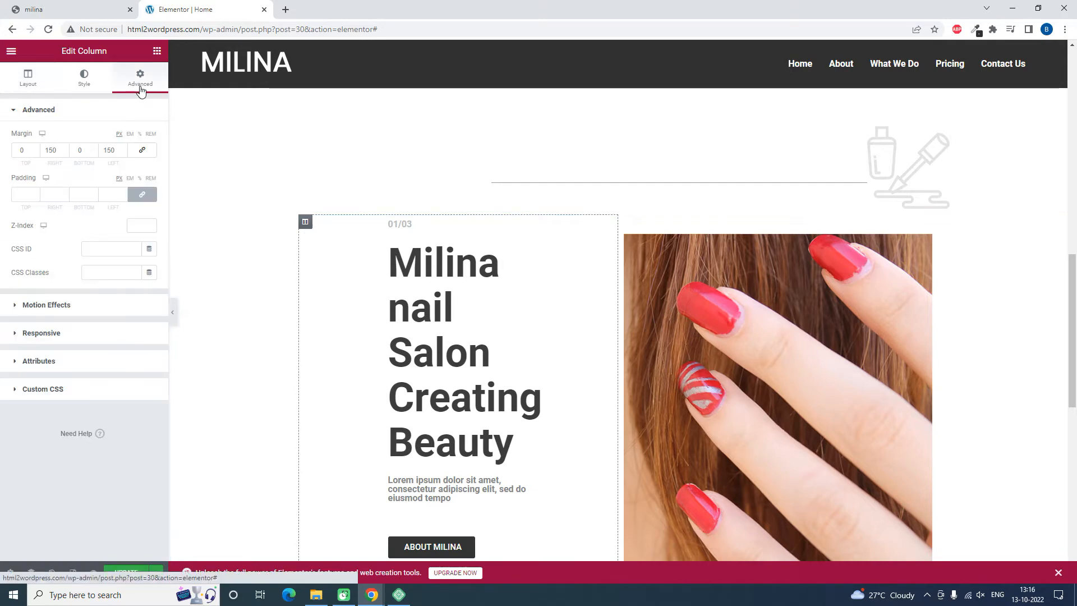
drag(122, 150, 1, 152)
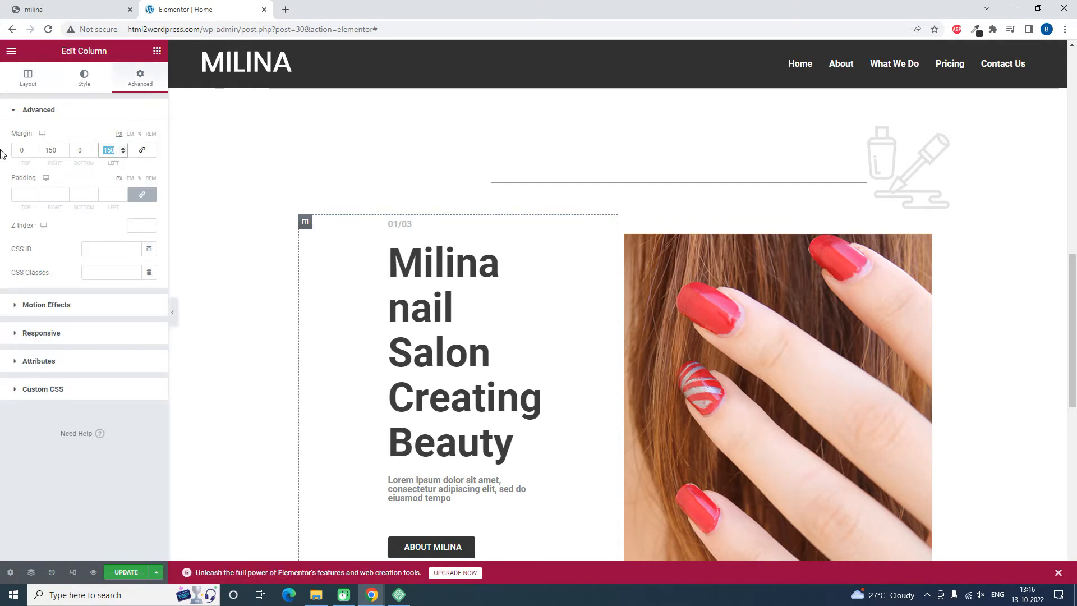
text(0)
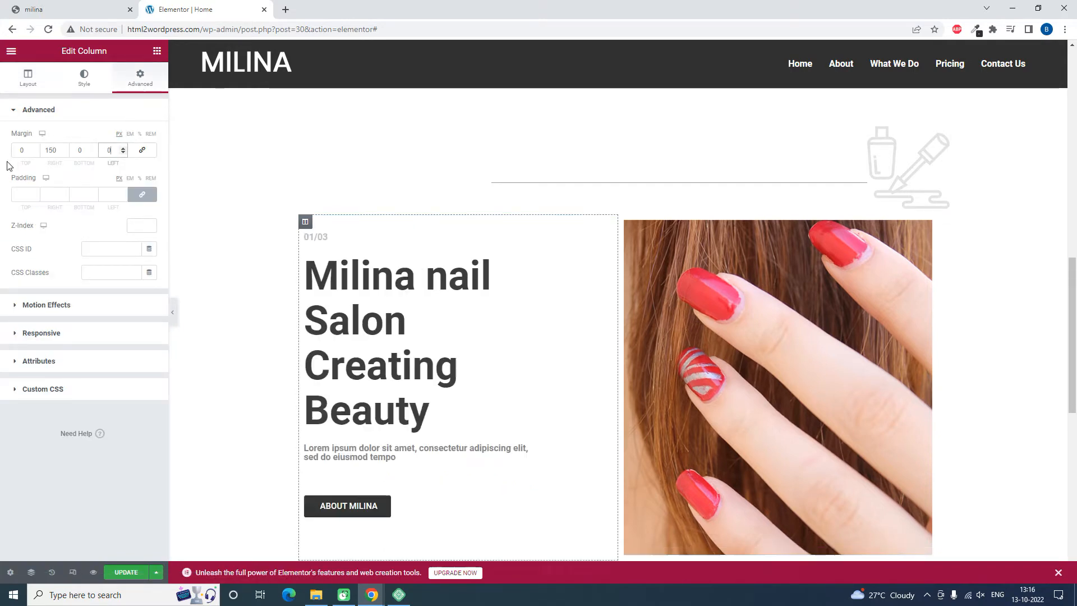
double_click(59, 150)
text(0)
scroll(435, 298, down, 1)
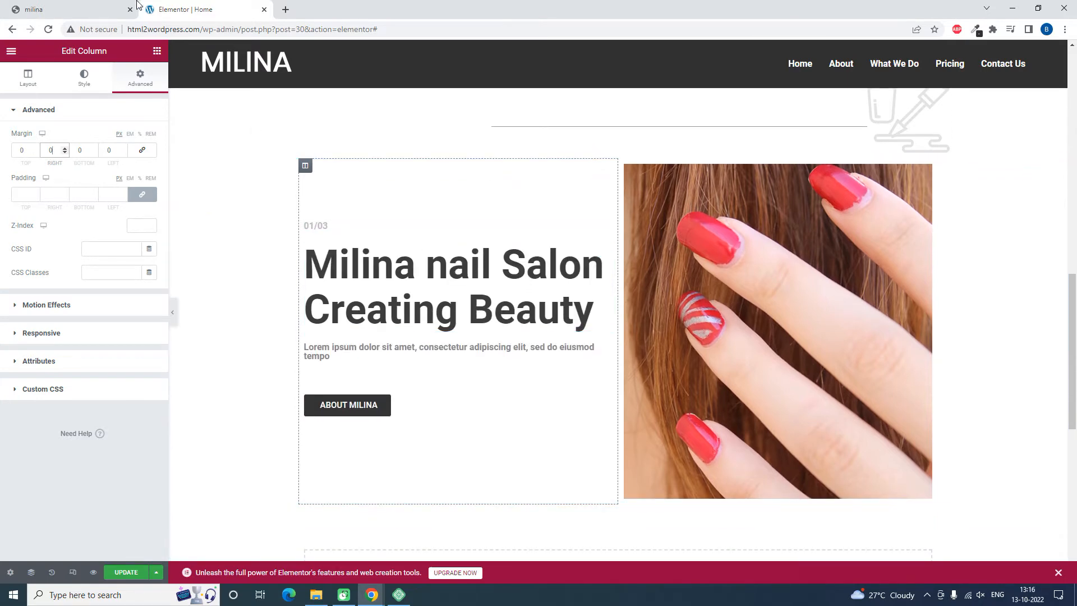
click(129, 5)
click(184, 6)
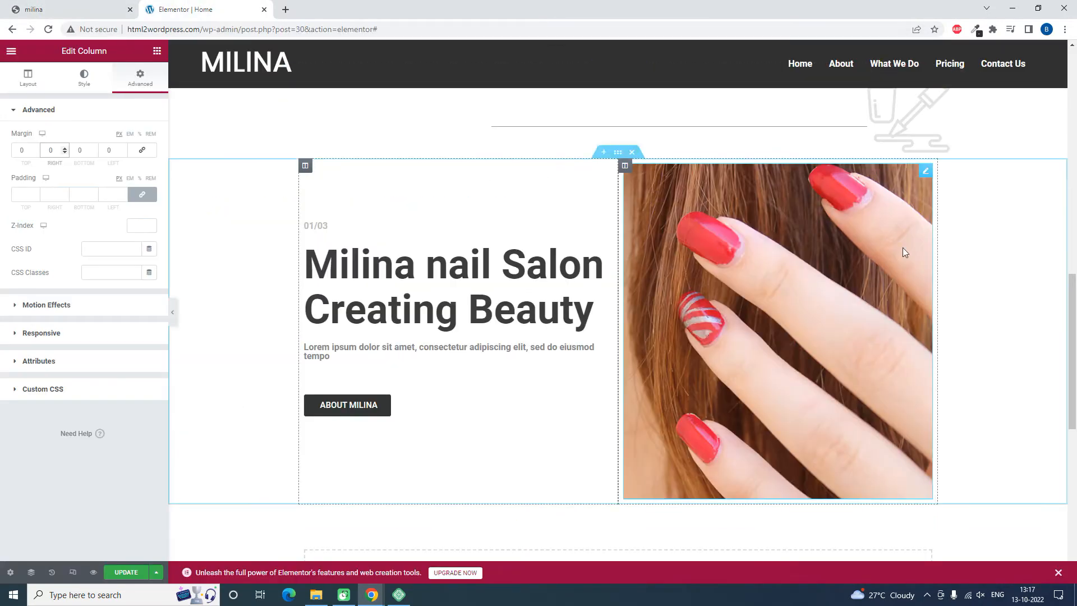
Align the nail image Right in its column, then preview the section without the editing panel and compare it with the original.
click(927, 172)
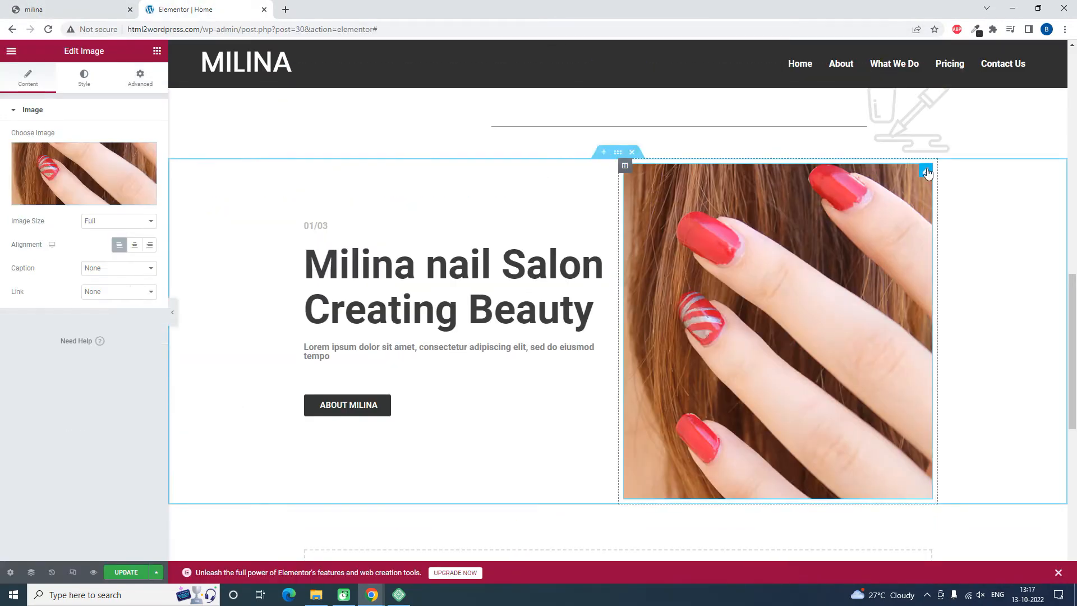
click(150, 246)
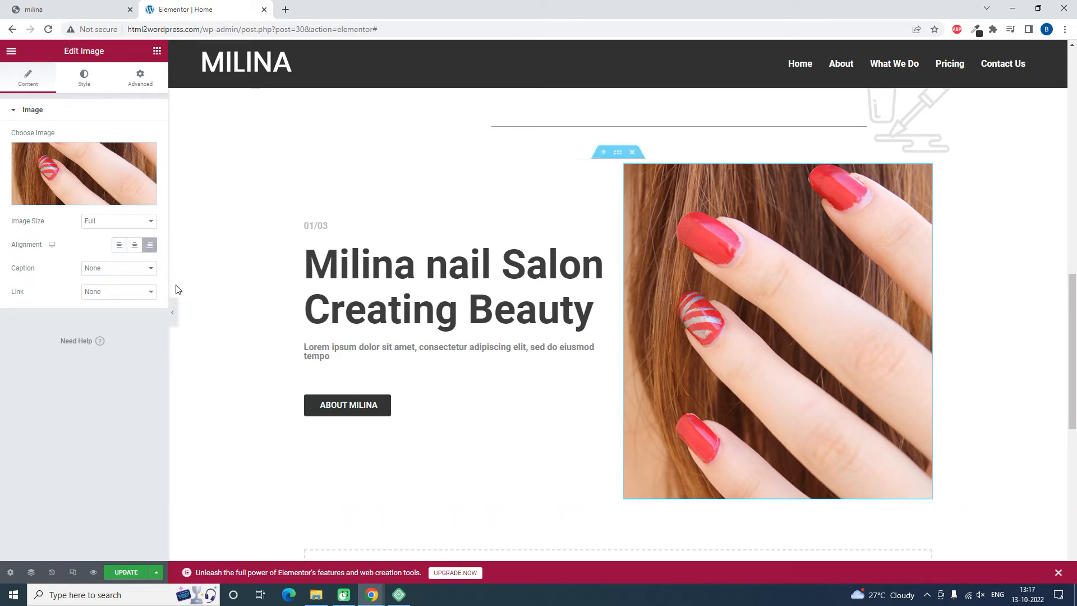
click(172, 312)
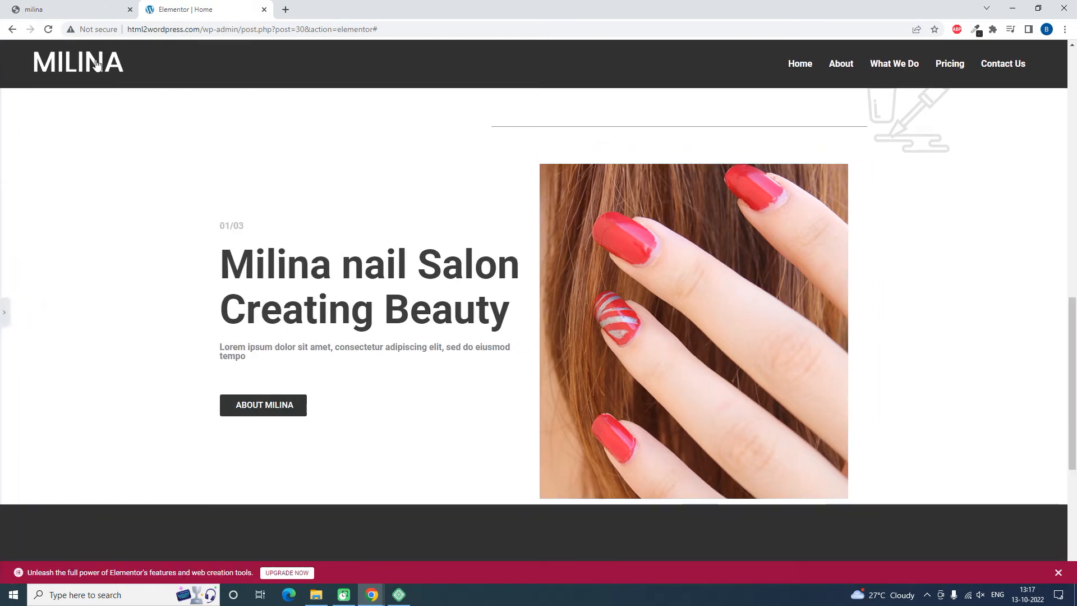
click(89, 6)
click(191, 6)
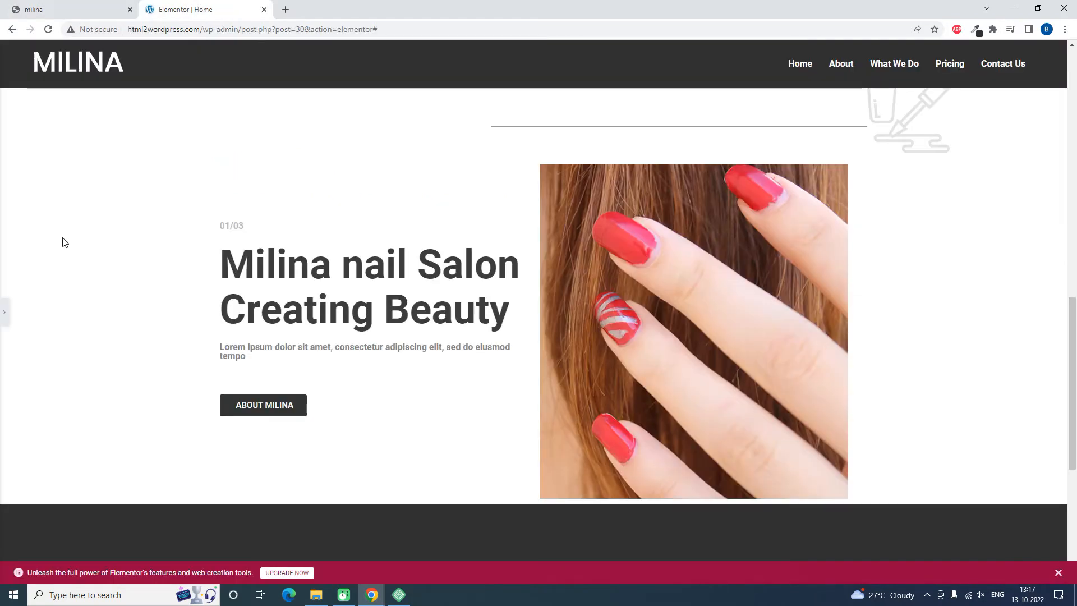
click(4, 312)
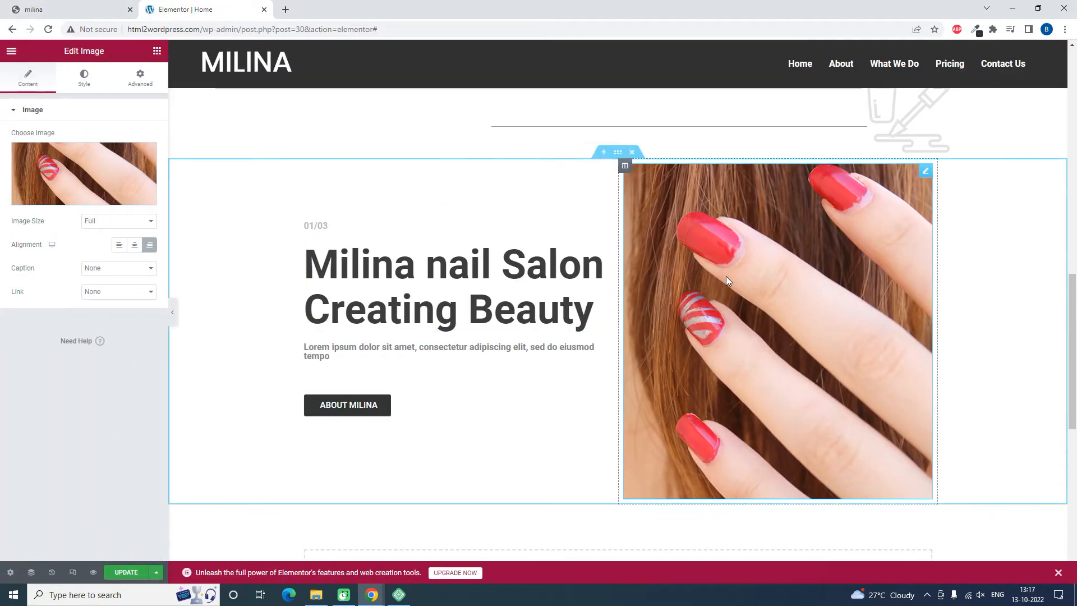
Replace the nail image in the About Us section with about.png, uploaded from the milina-html images folder.
click(93, 180)
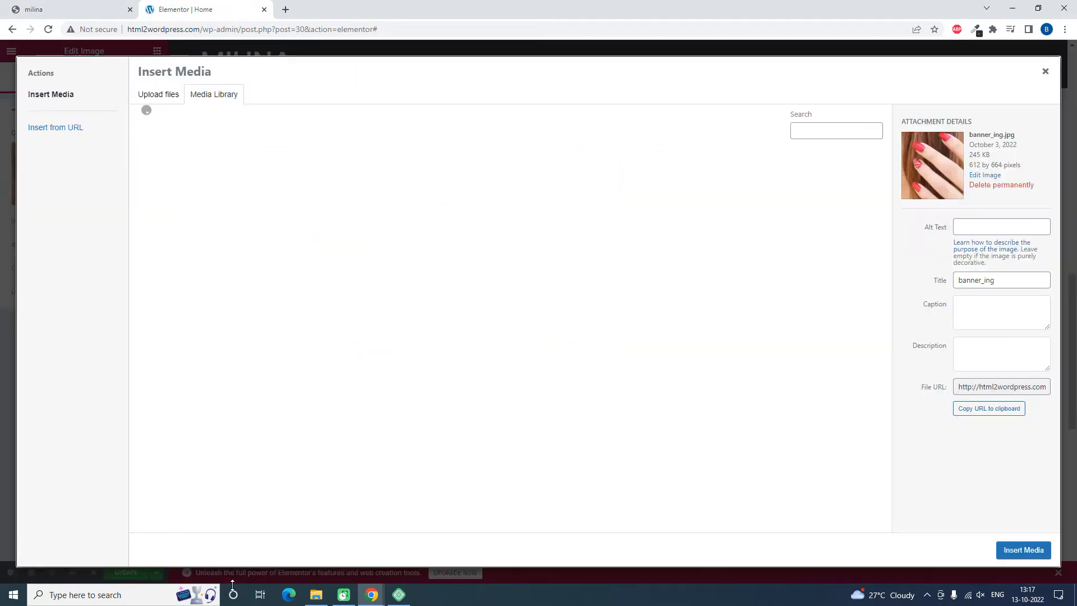
click(316, 594)
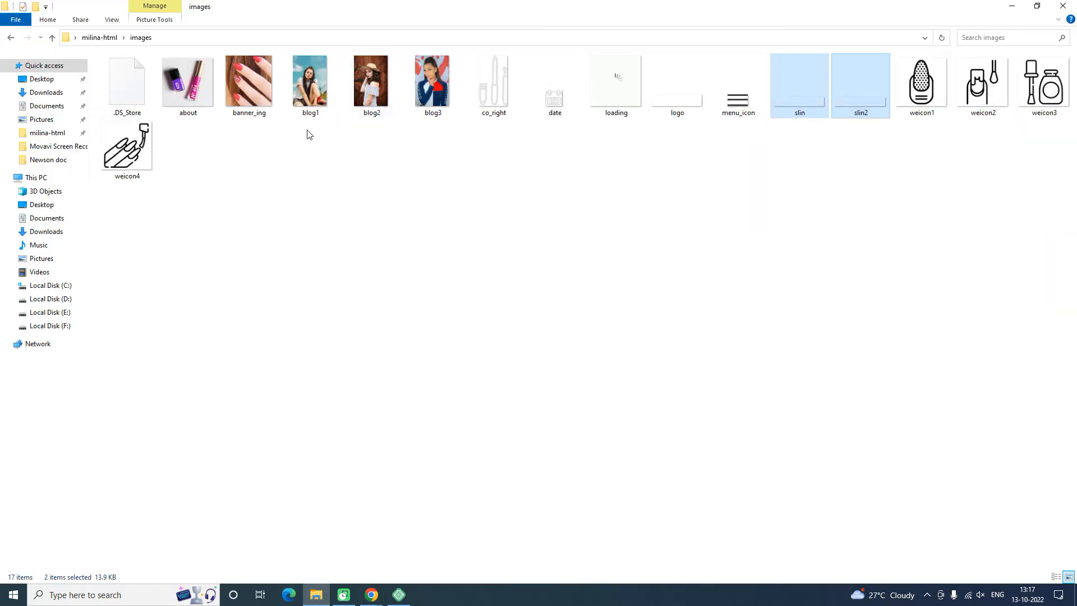
click(185, 83)
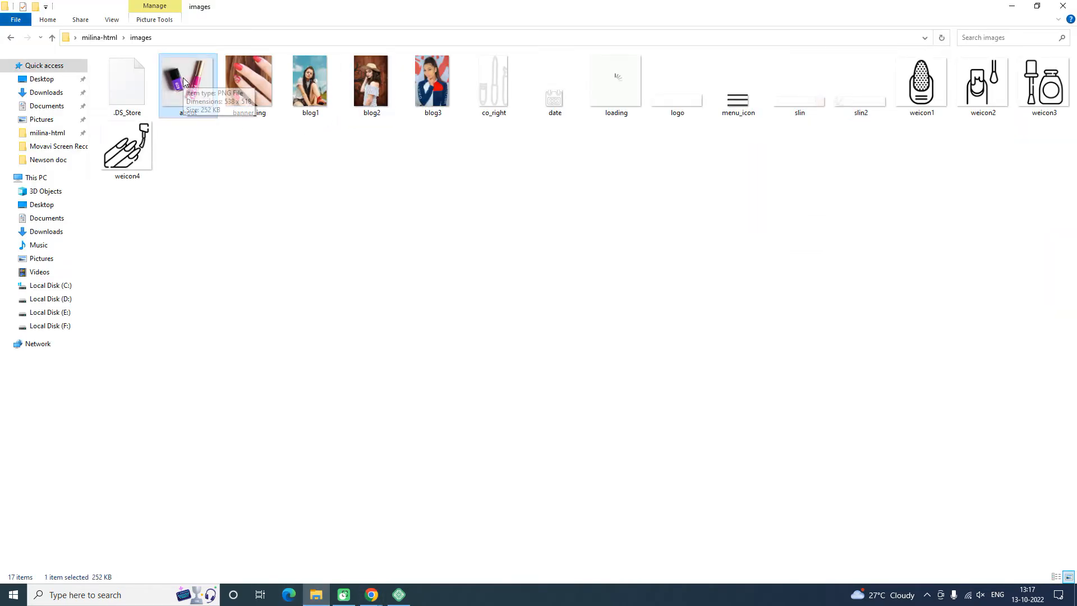
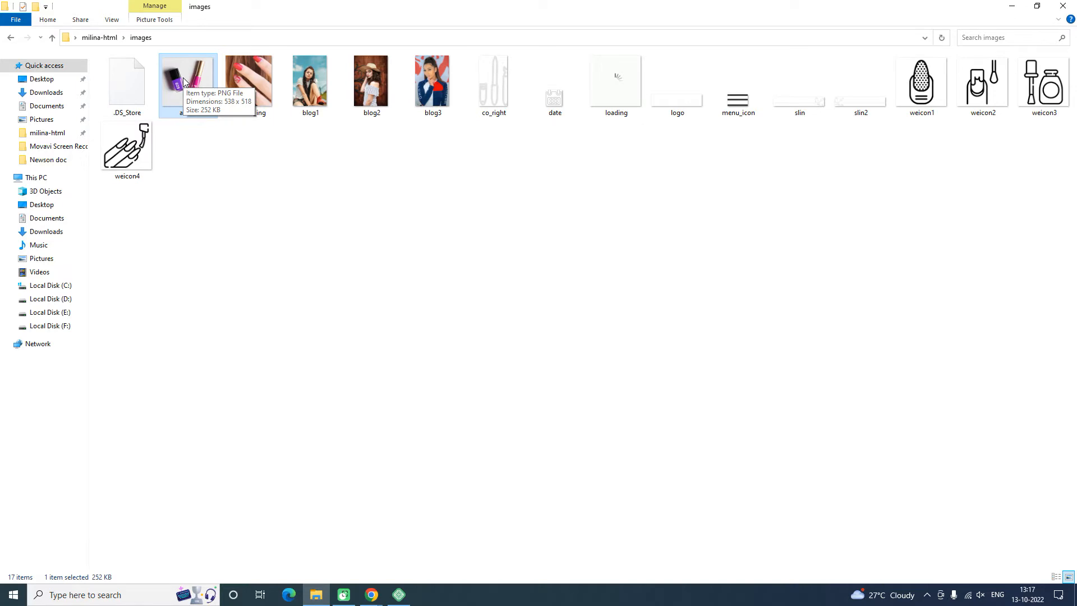
drag(184, 82, 443, 387)
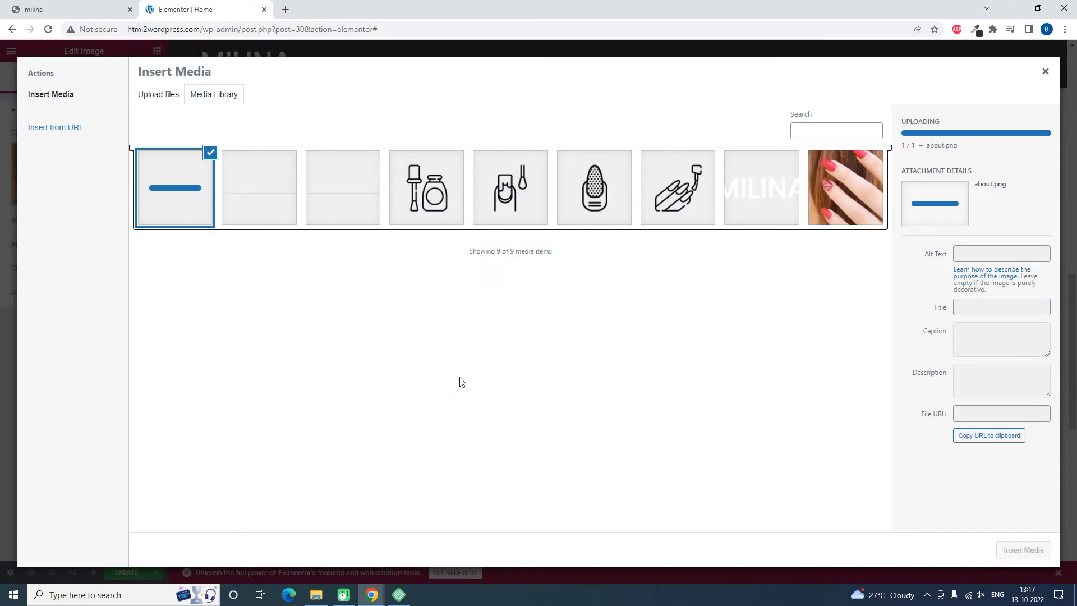
click(1017, 552)
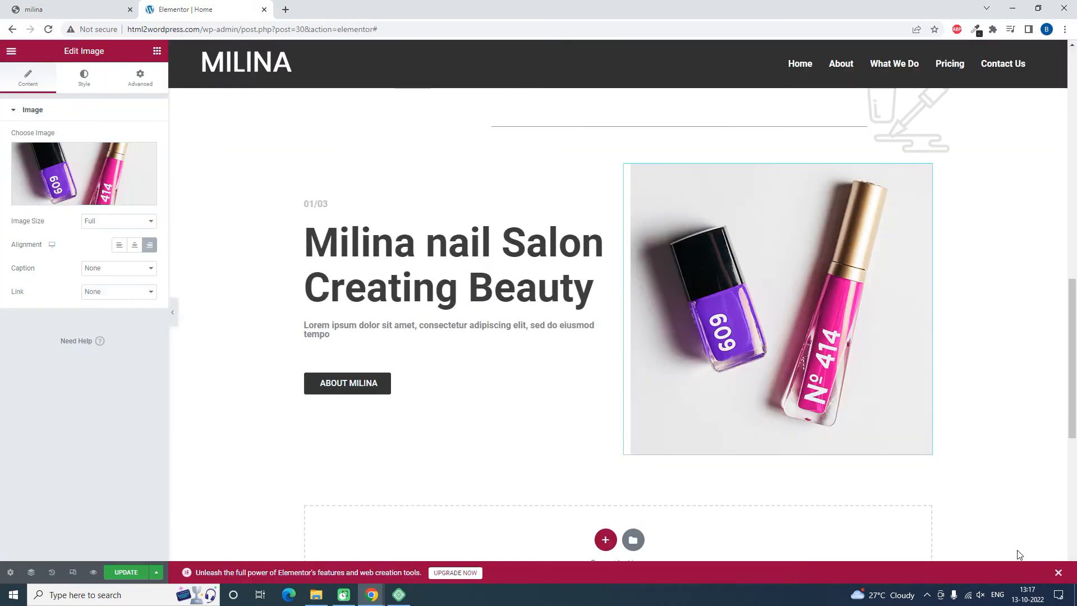
Replace the section's main heading text with "About Us", copied from the original milina page.
click(65, 5)
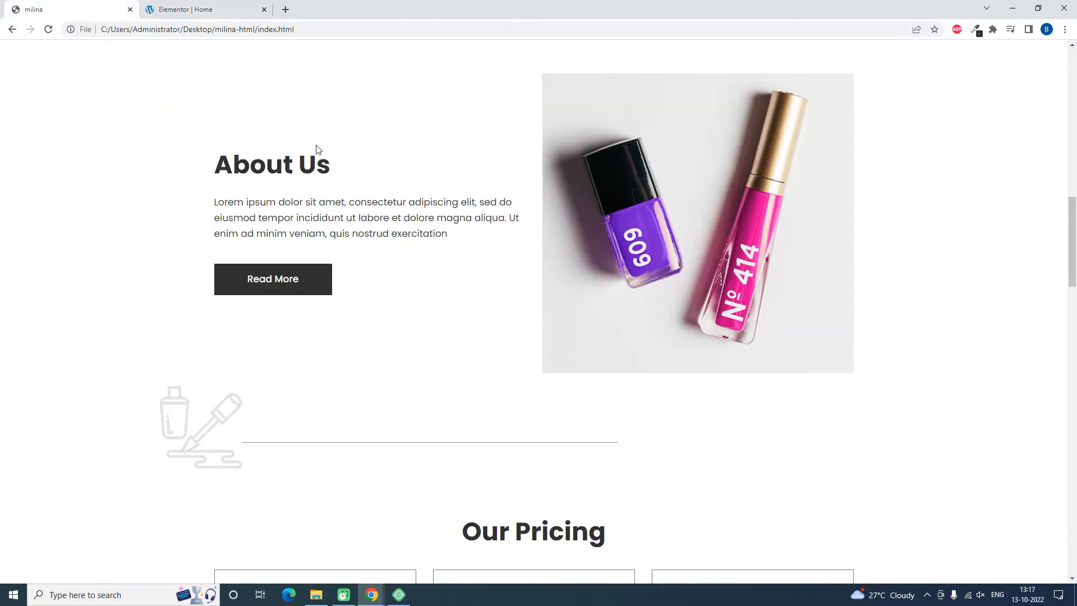
drag(332, 163, 179, 160)
key(ctrl+c)
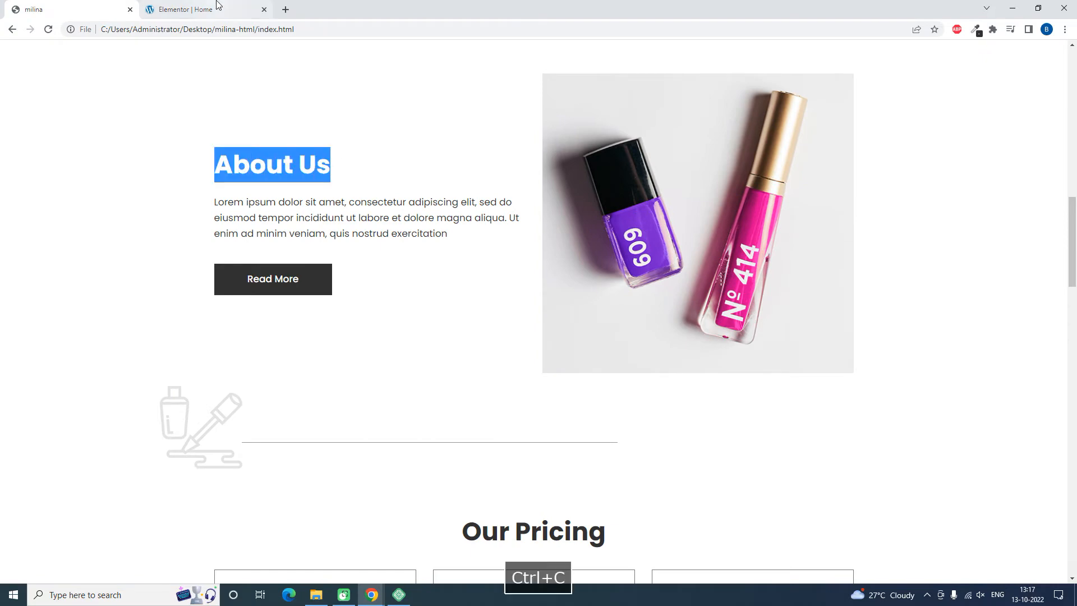
click(217, 7)
click(449, 269)
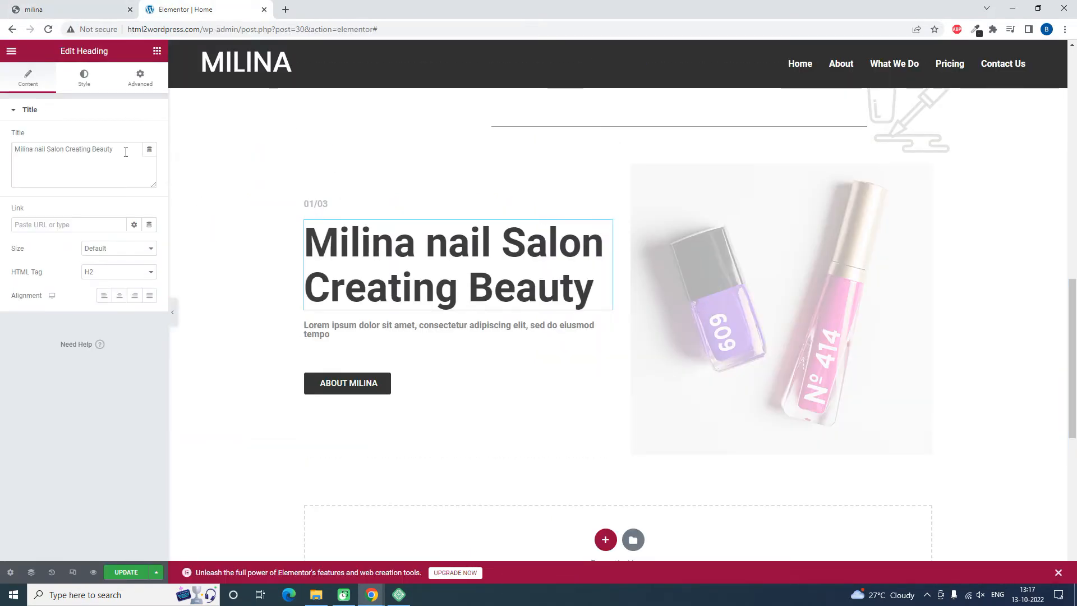
key(ctrl+a)
key(ctrl+v)
Copy the About Us paragraph from the original milina page and return to the Elementor editor.
click(65, 9)
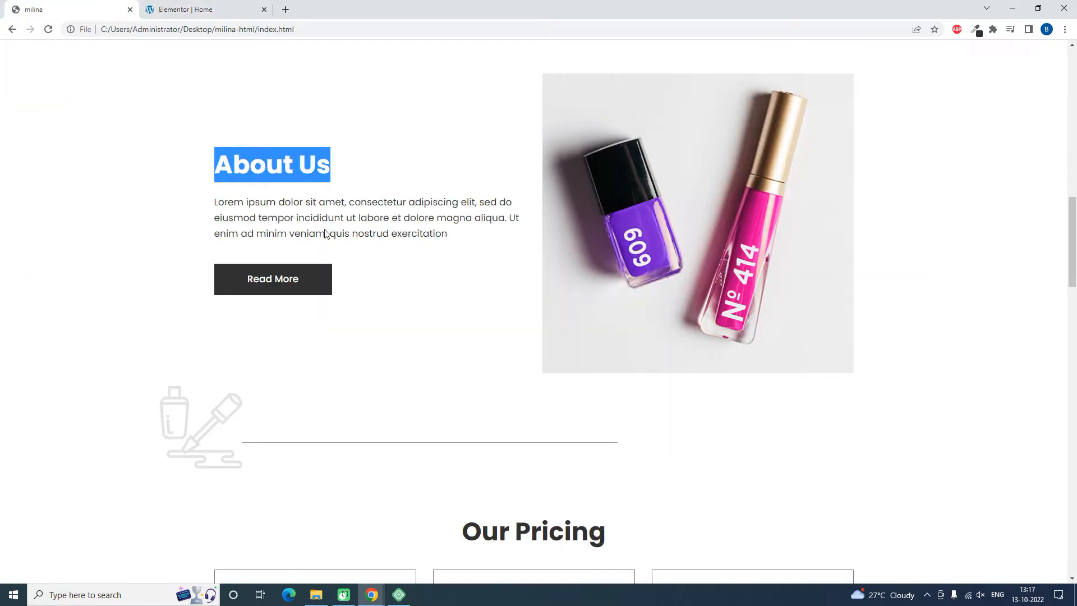
drag(459, 241, 203, 212)
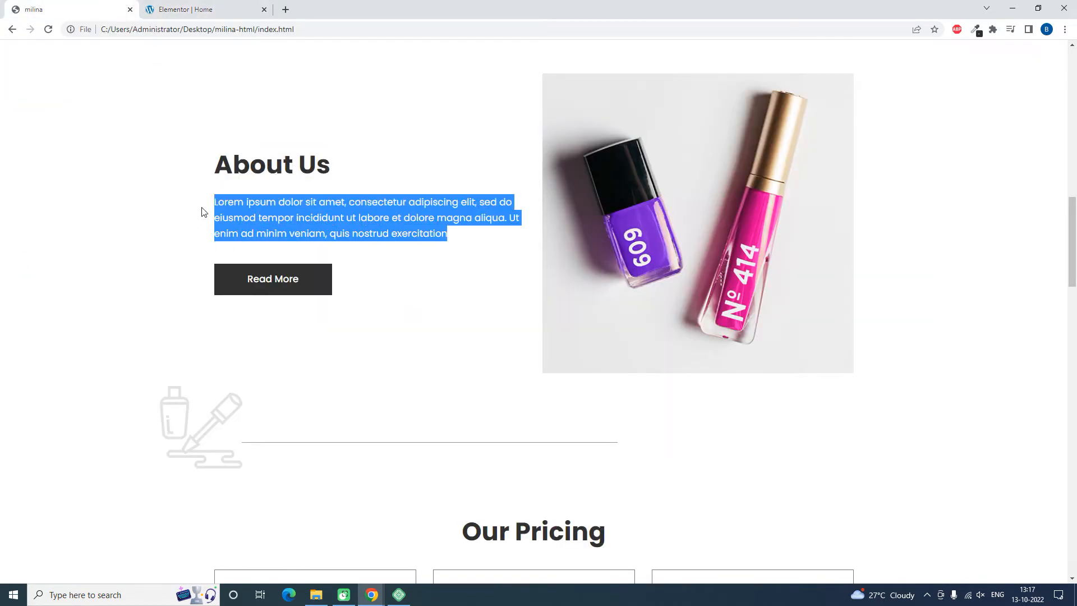
key(ctrl+c)
click(217, 8)
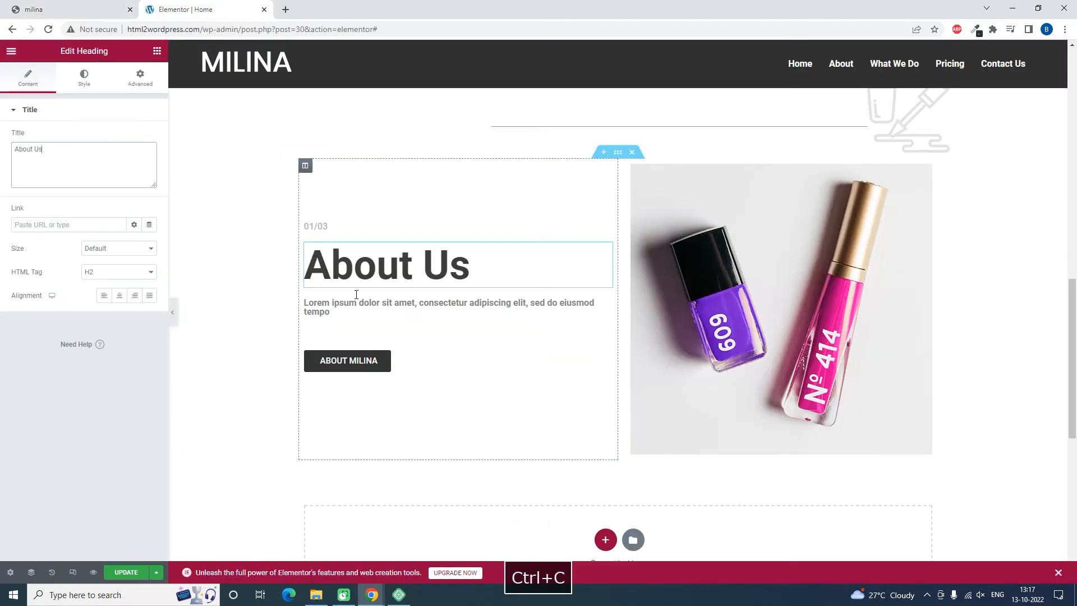
Delete the bold description under the About Us heading and insert a Text Editor widget between the heading and the button.
click(366, 303)
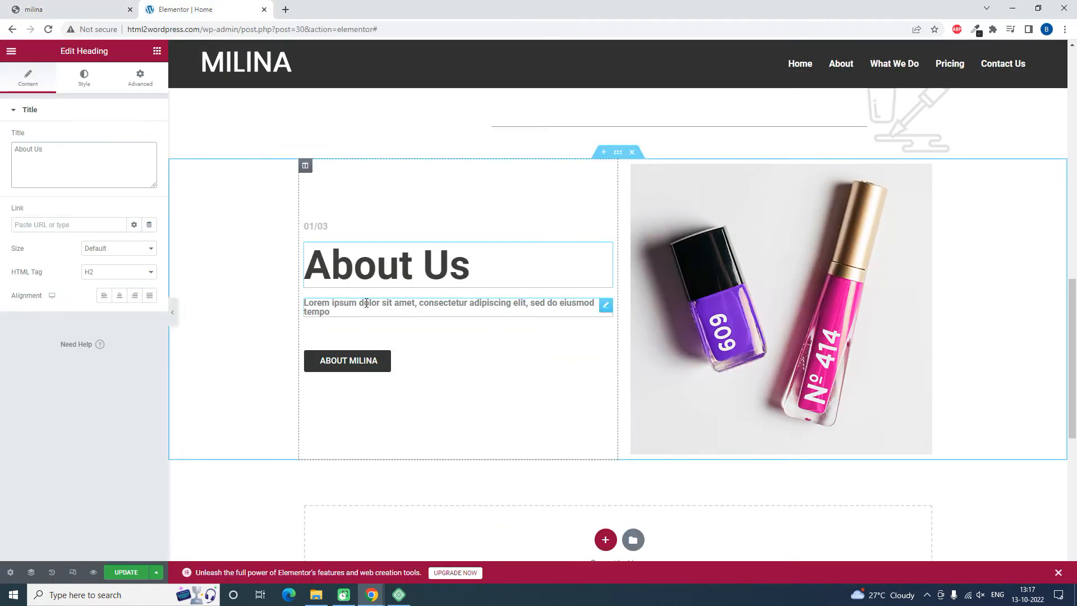
right_click(607, 308)
key(Delete)
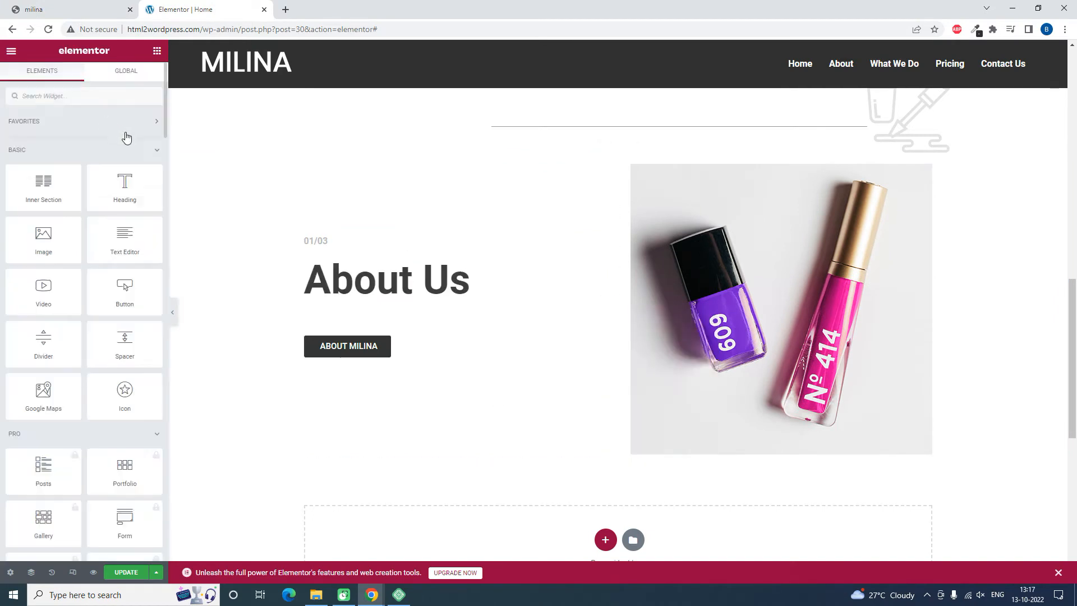
drag(125, 239, 385, 295)
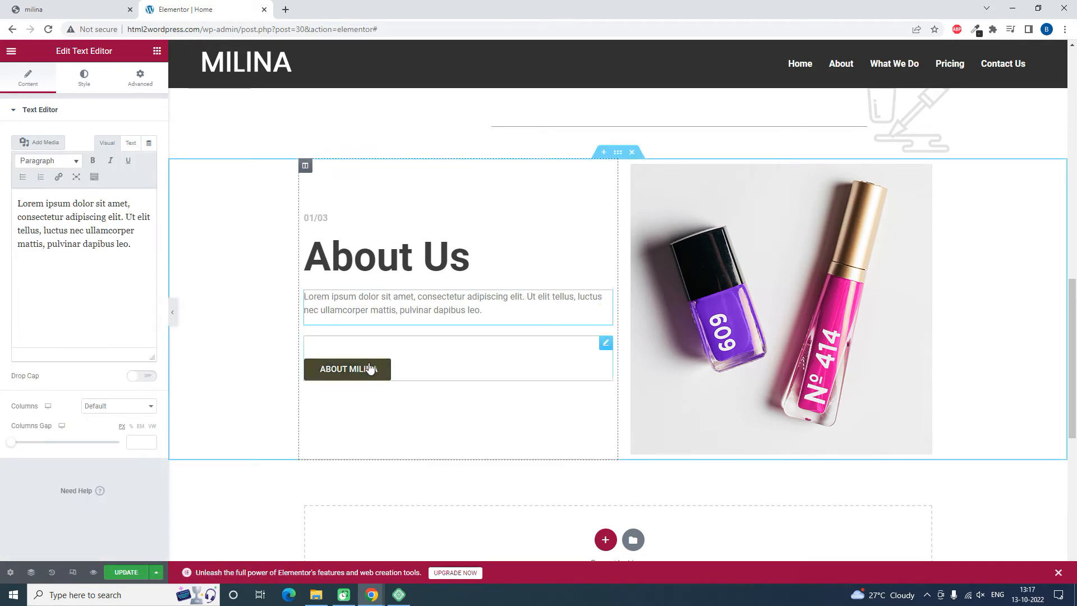
Check the original About Us section and change the section's button text to "CONTACT US".
click(103, 4)
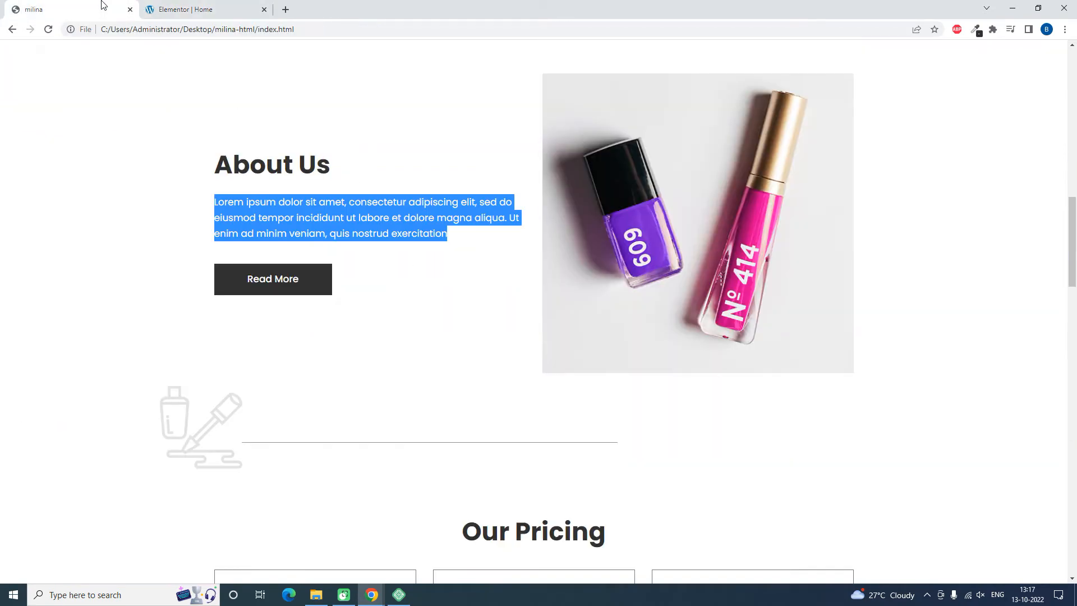
click(186, 6)
click(606, 345)
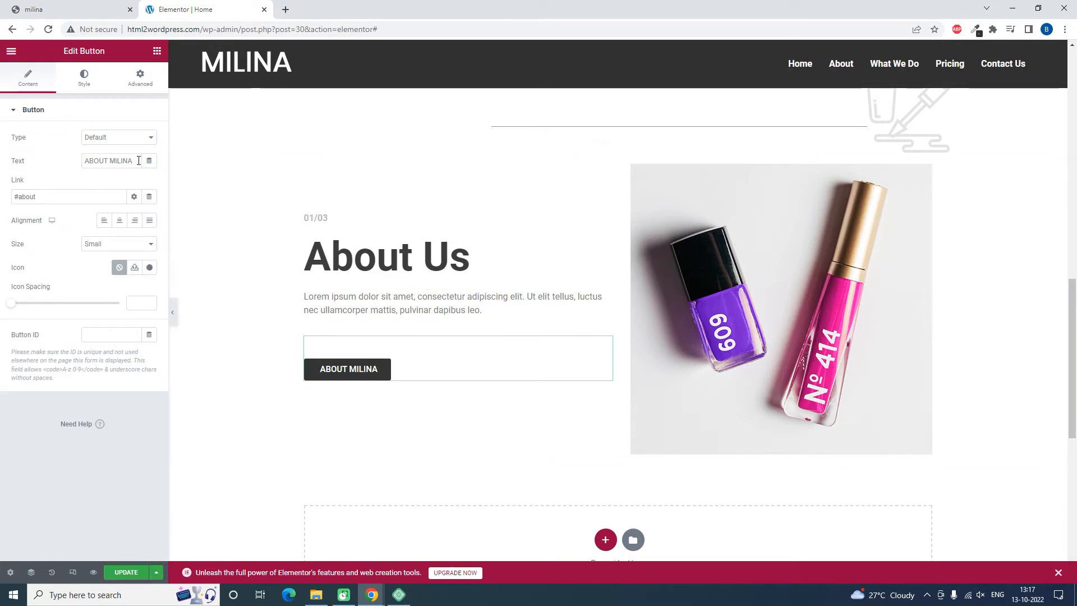
drag(138, 160, 2, 153)
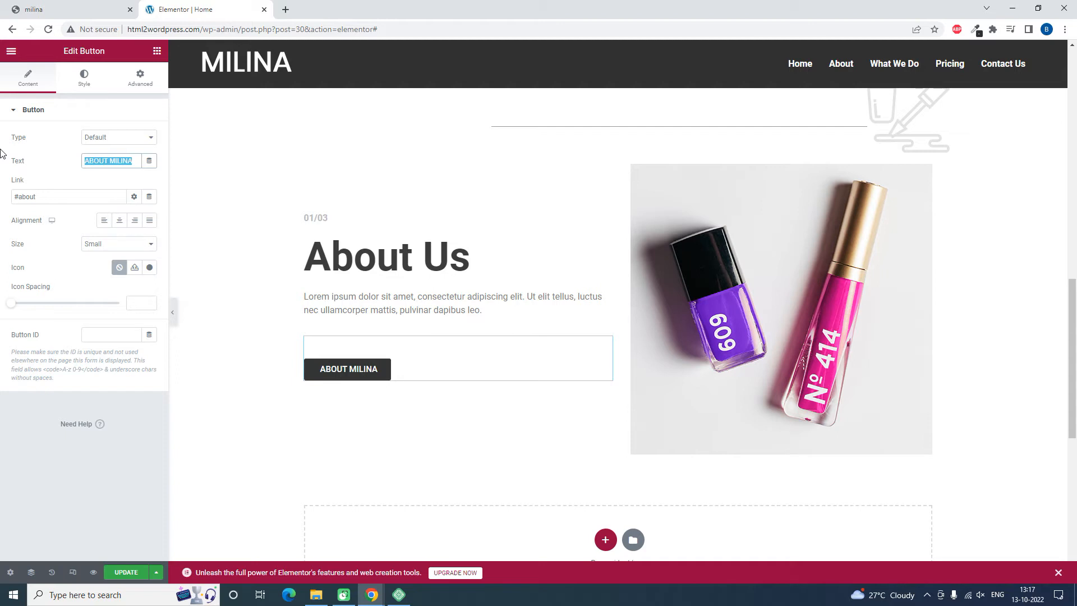
text(co)
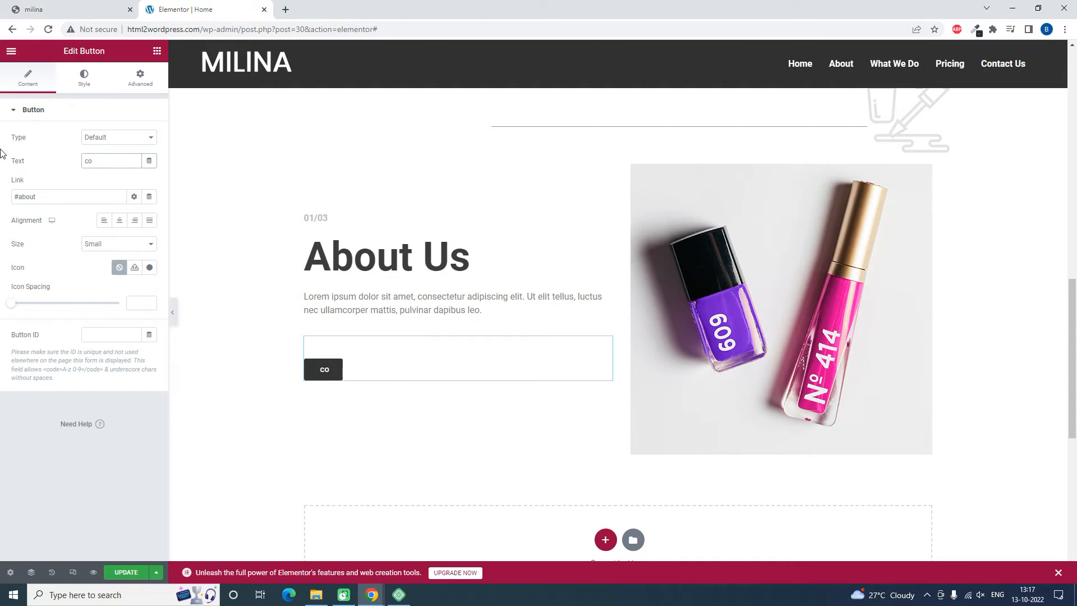
text(CONTACT US)
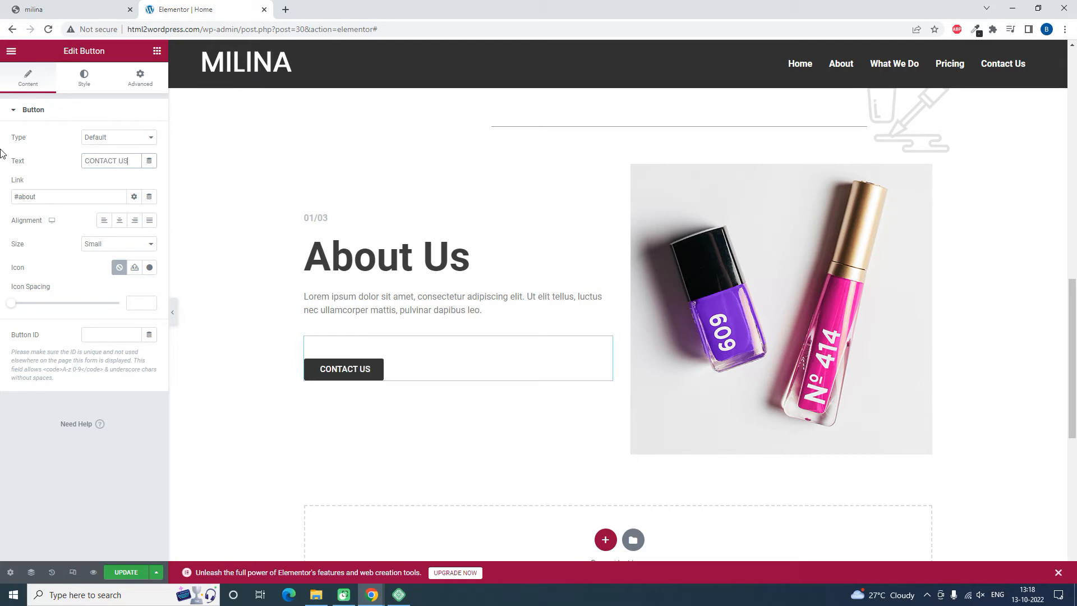
Set the CONTACT US button's link to #contact.
click(82, 188)
click(71, 192)
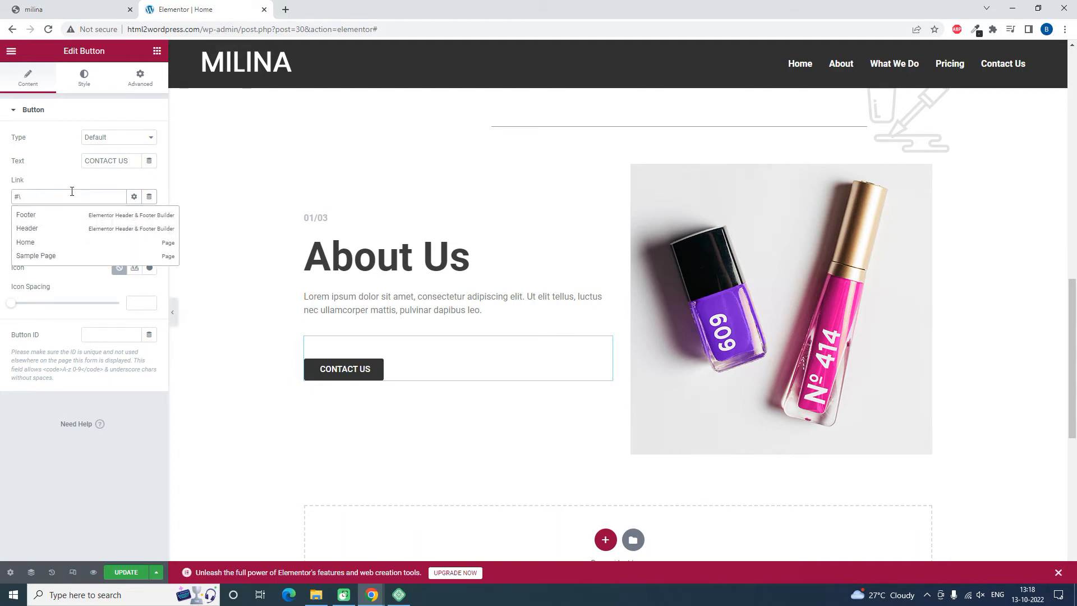
key(BackSpace)
text(C)
key(BackSpace)
key(BackSpace)
key(BackSpace)
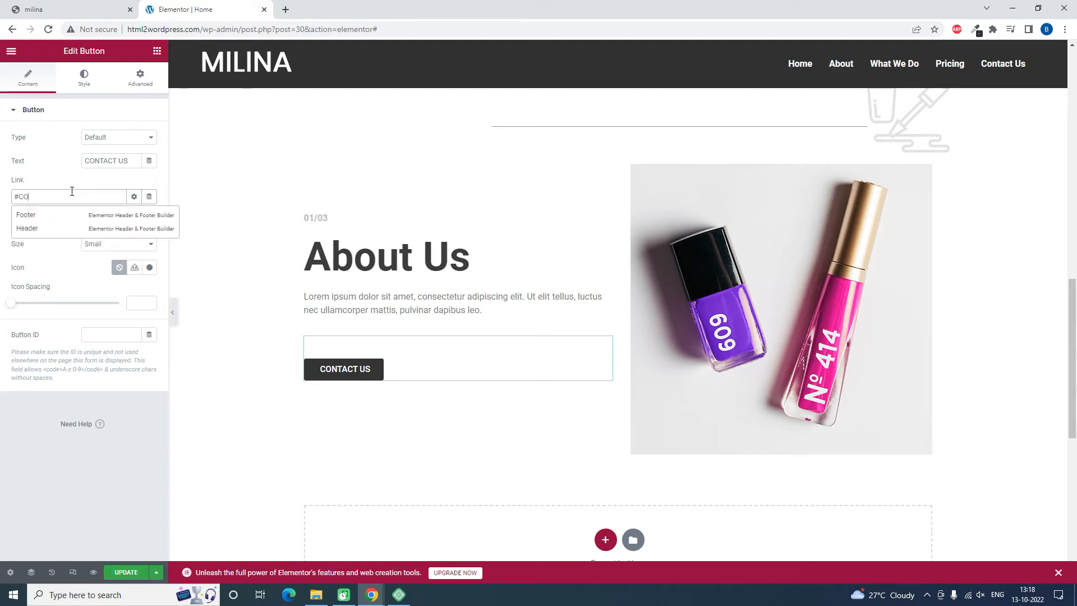
text(contact)
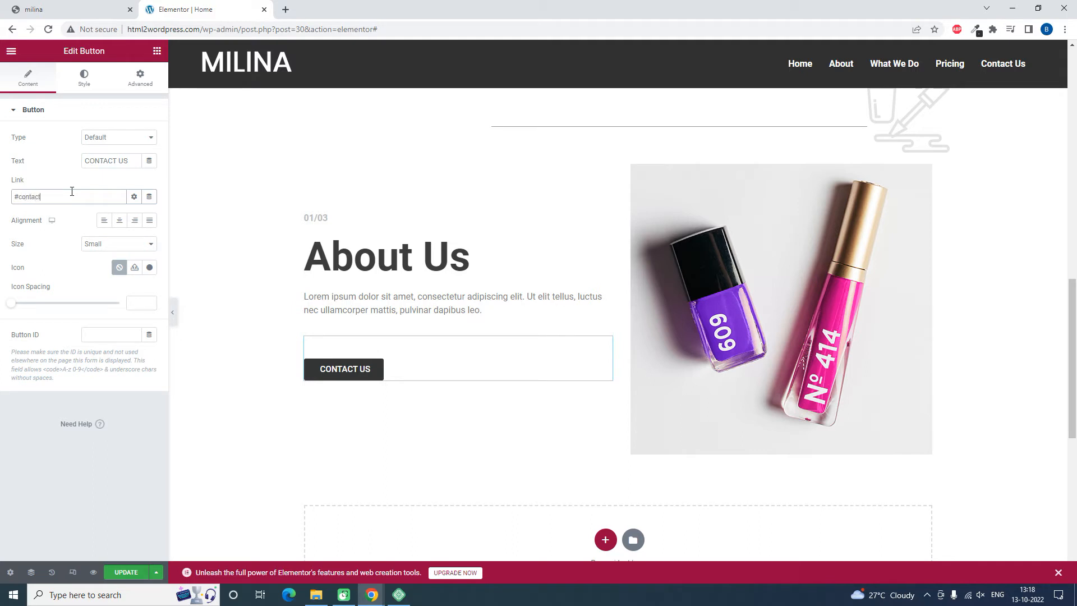
Lengthen the paragraph under About Us by repeating its lorem ipsum text so it appears three times.
click(440, 308)
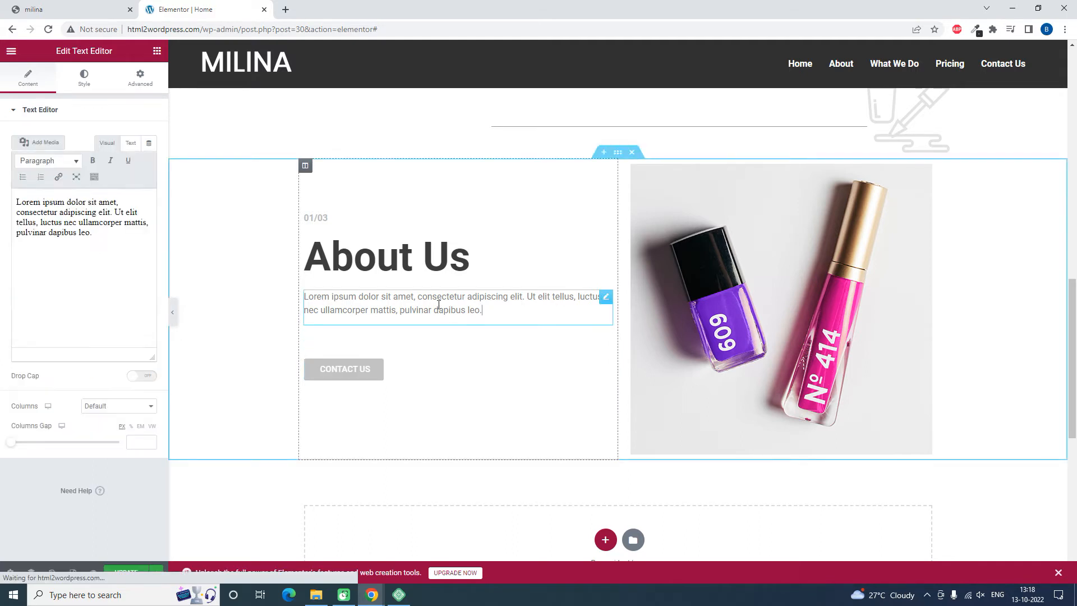
drag(138, 244, 2, 177)
key(ctrl+c)
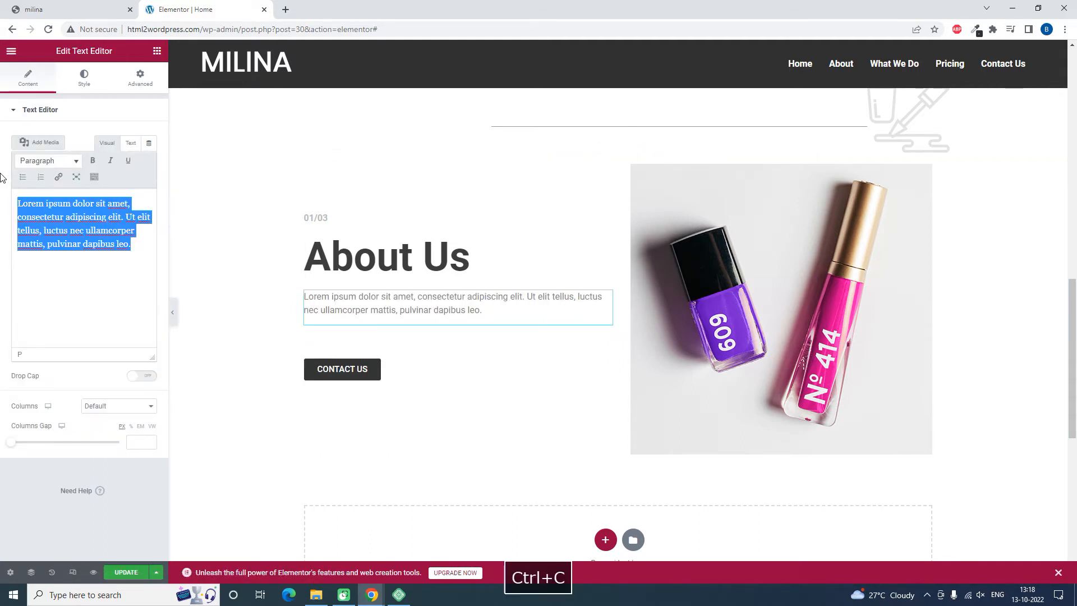
key(ctrl+v)
key(ctrl+space)
key(ctrl+v)
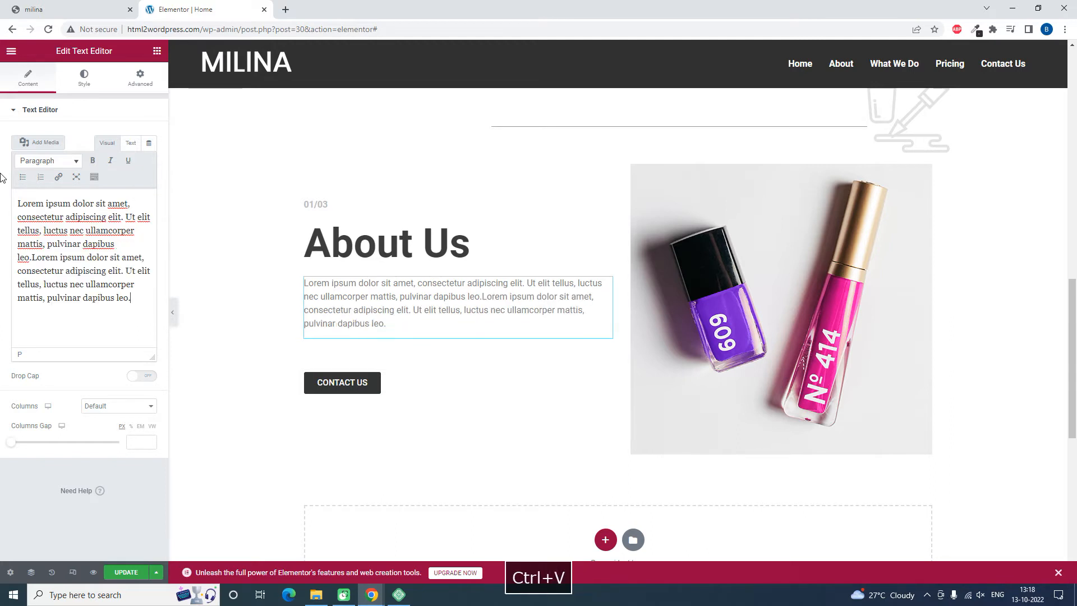
key(ctrl+v)
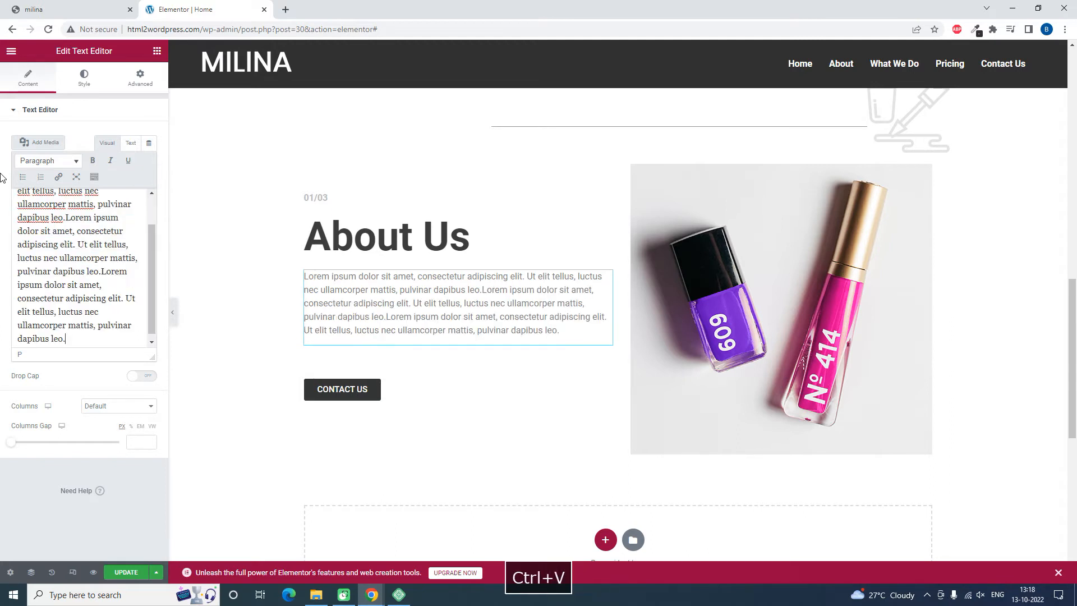
Set the About Us paragraph's alignment to Justified and preview the section without the editing panel.
click(85, 79)
click(151, 137)
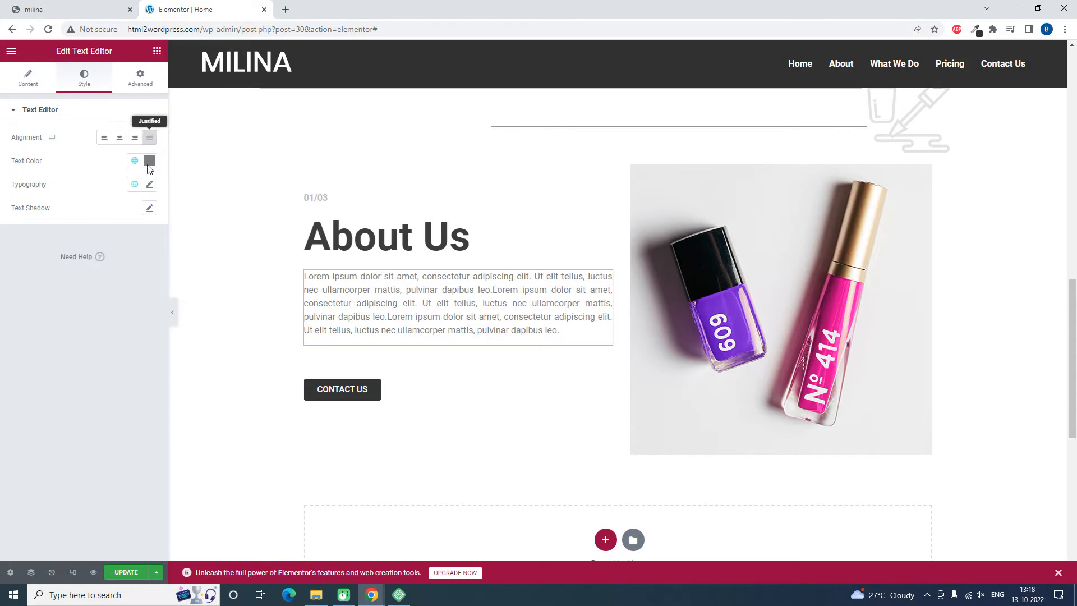
click(172, 313)
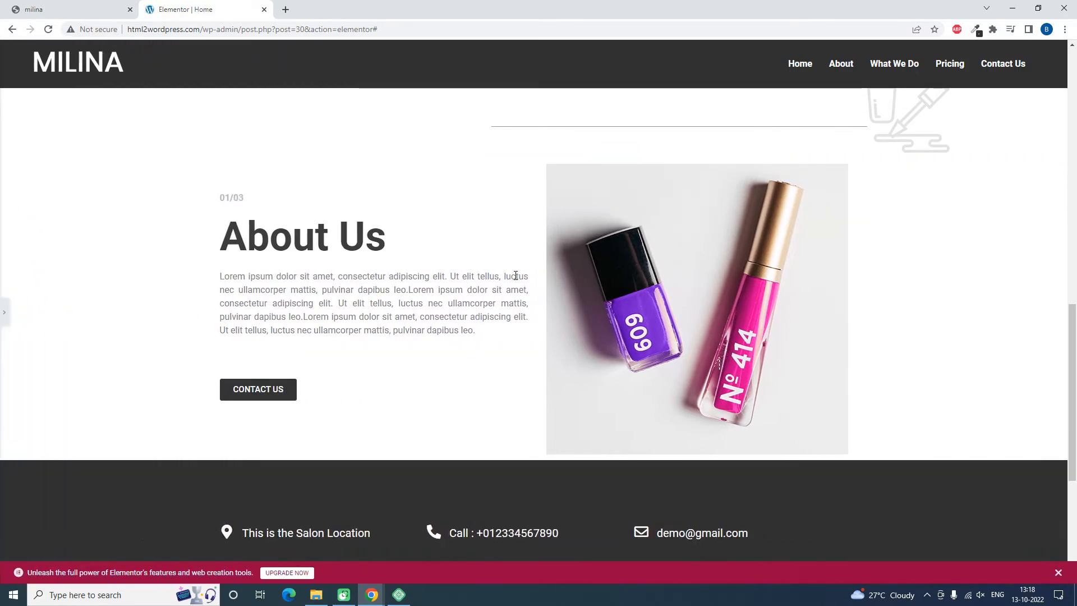
scroll(514, 279, up, 5)
scroll(515, 279, down, 1)
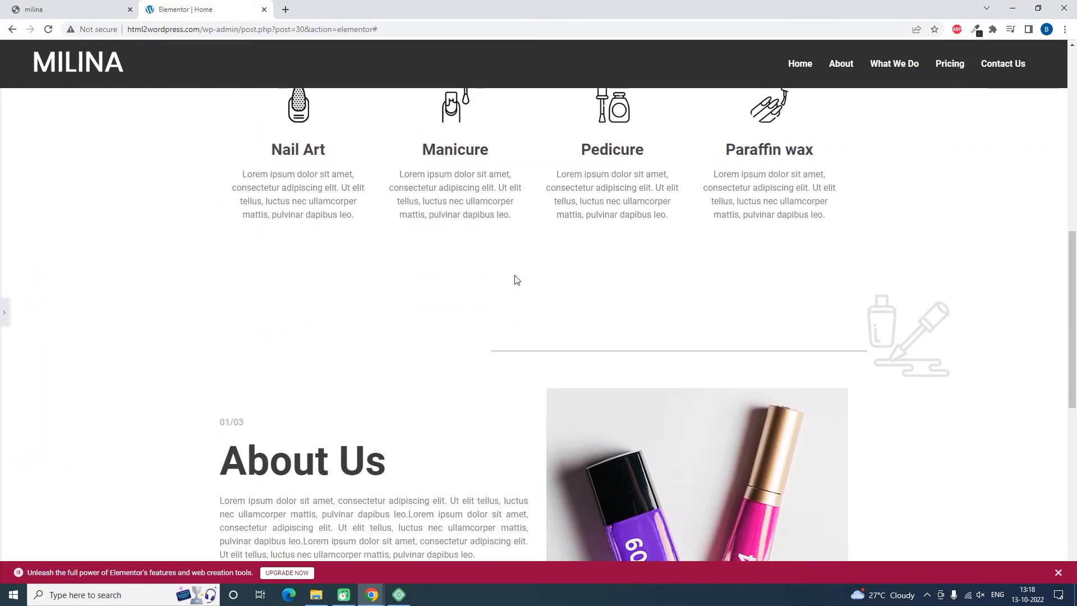
Change the small 01/03 heading above About Us to "ABOUT MILINA" and preview the section without the editing panel.
click(4, 312)
click(315, 422)
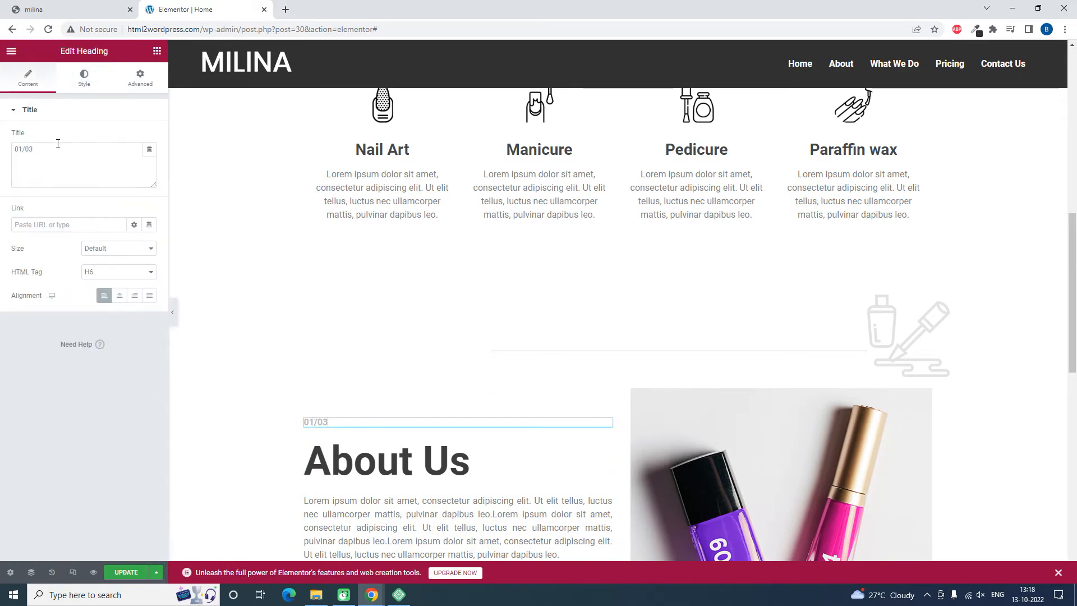
drag(63, 153, 2, 158)
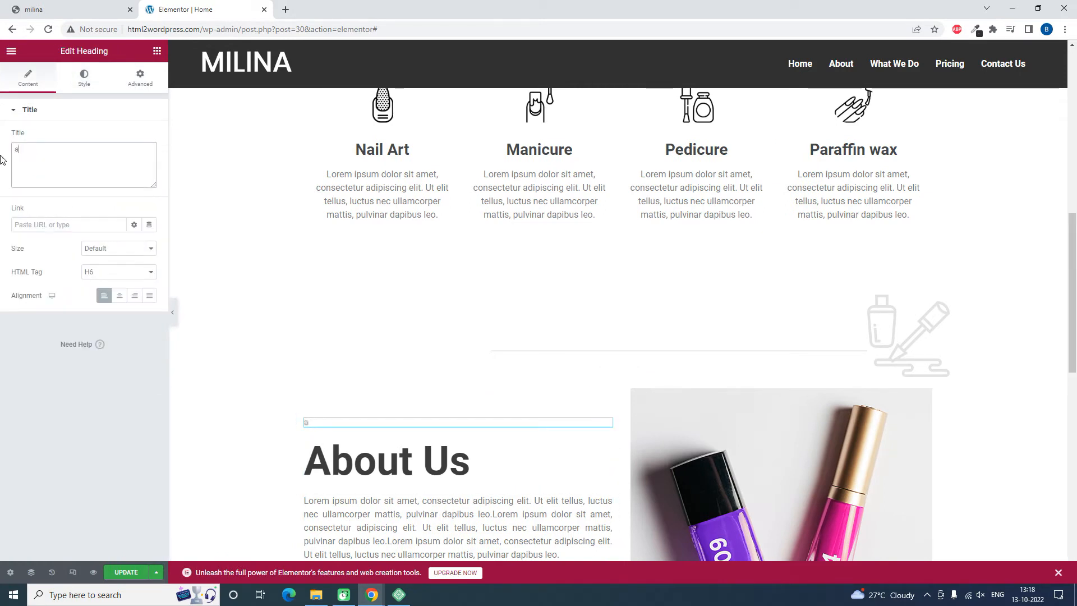
key(BackSpace)
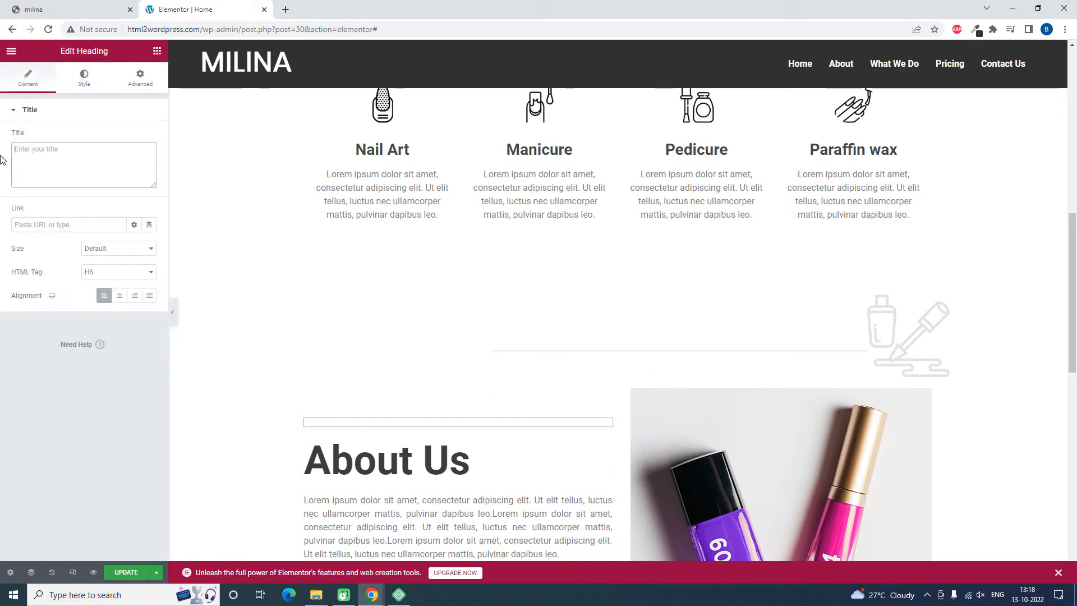
text(a)
key(BackSpace)
text(ABOUT MILINA)
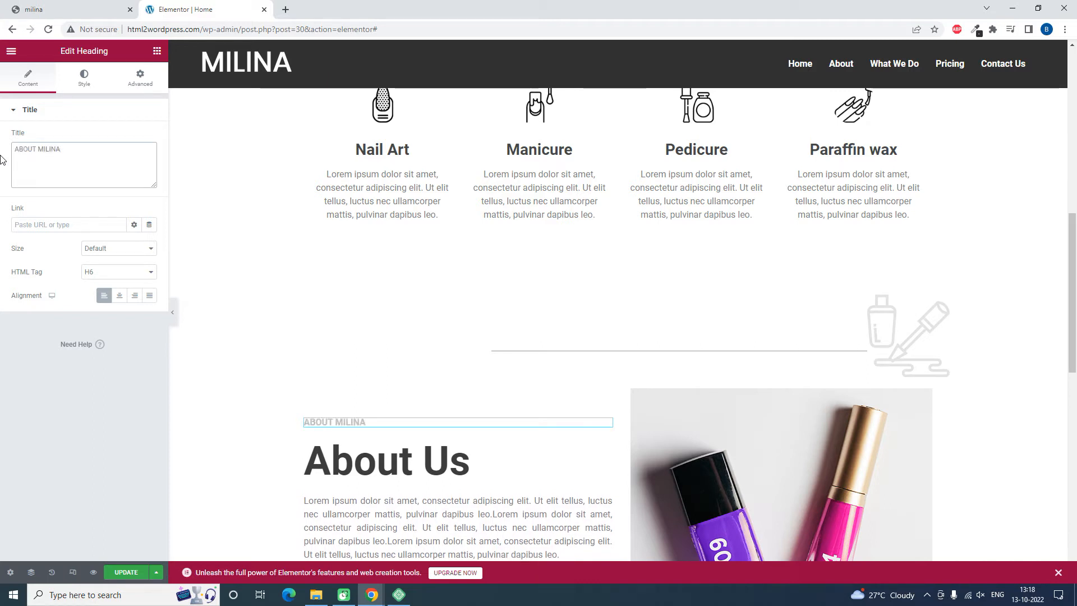
click(172, 312)
scroll(255, 261, down, 3)
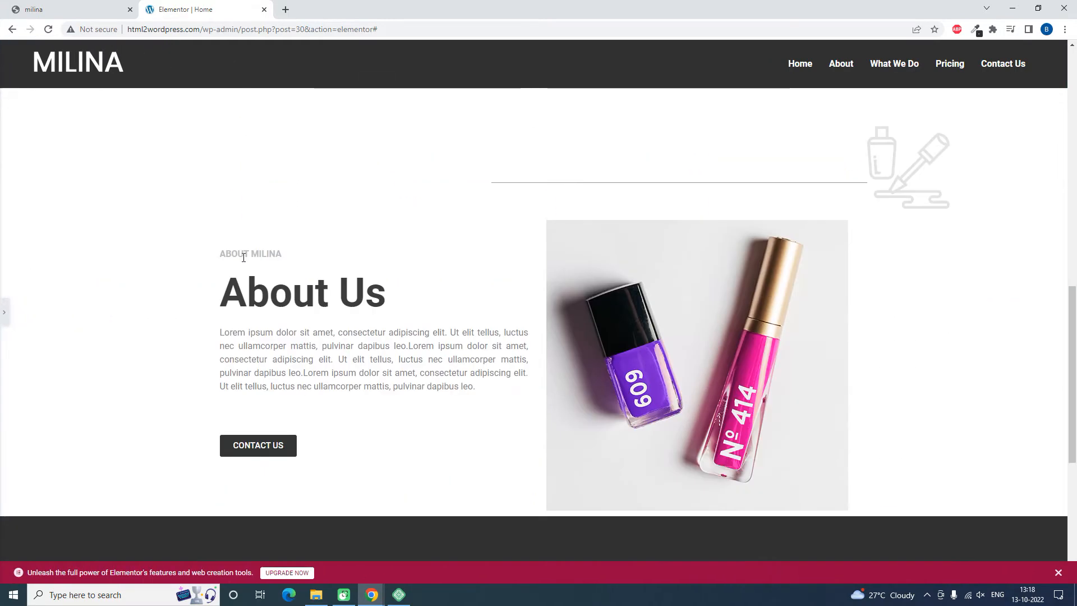
Set the About Us section's padding to 100 px at the top and 100 px at the bottom, with unlinked values.
scroll(244, 257, up, 1)
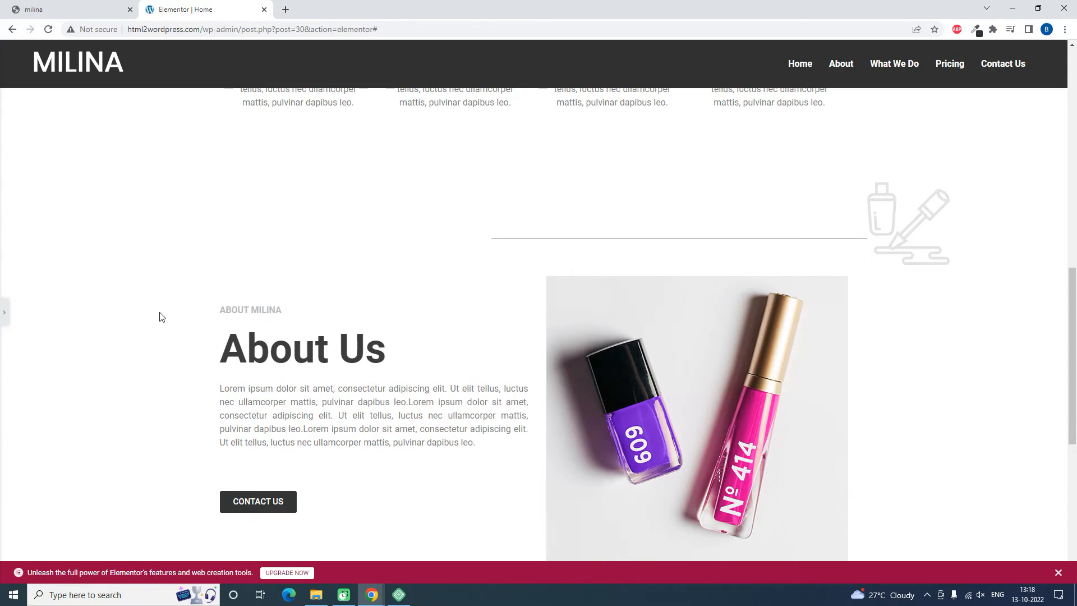
scroll(168, 315, up, 2)
scroll(176, 314, down, 1)
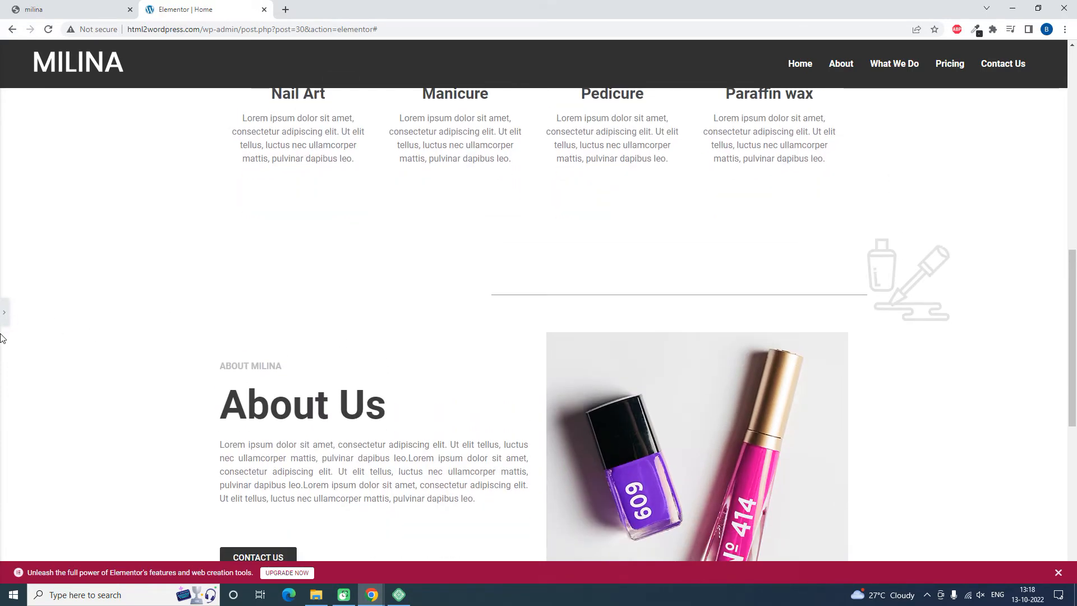
click(4, 313)
click(618, 320)
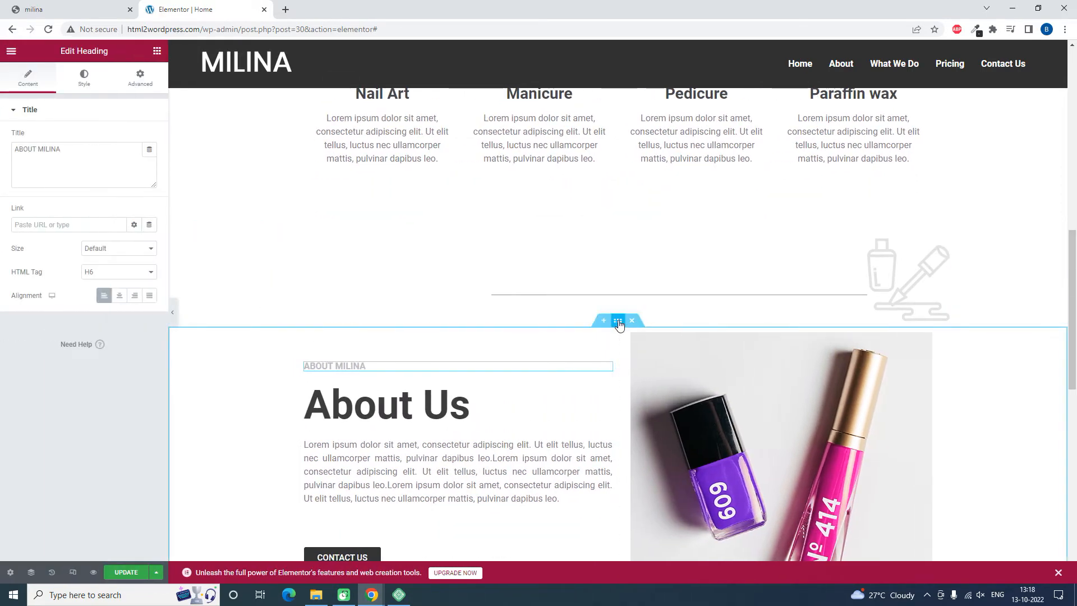
click(145, 82)
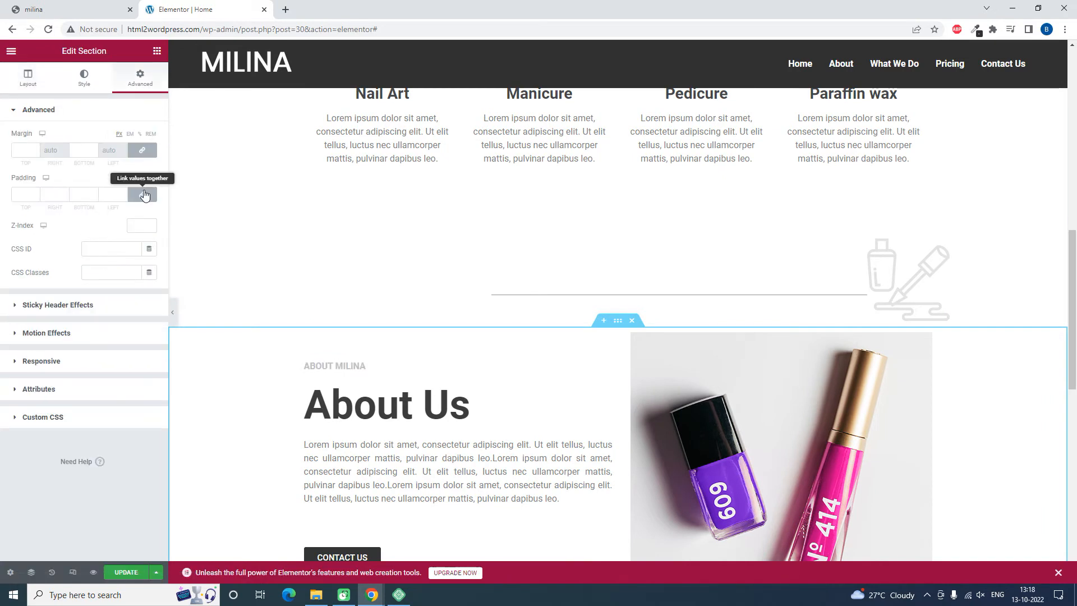
text(100)
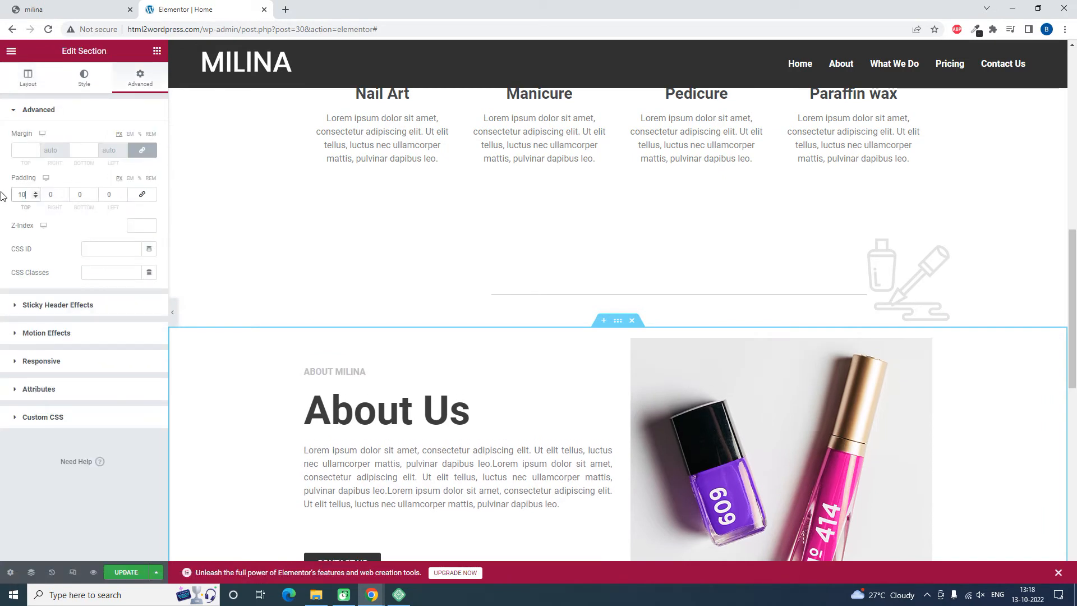
text(100)
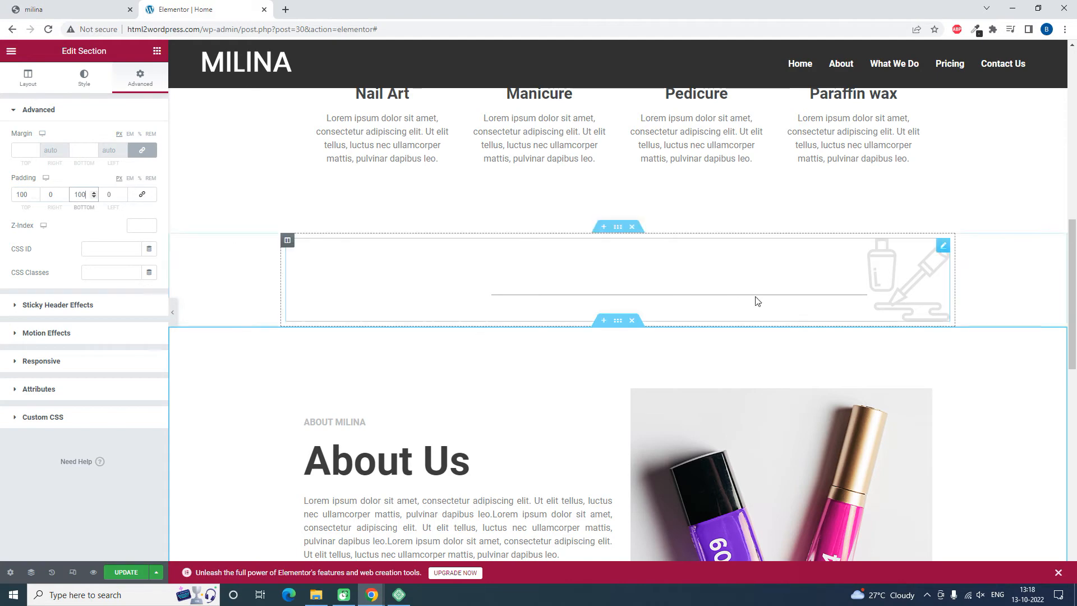
scroll(565, 260, down, 5)
scroll(700, 382, up, 3)
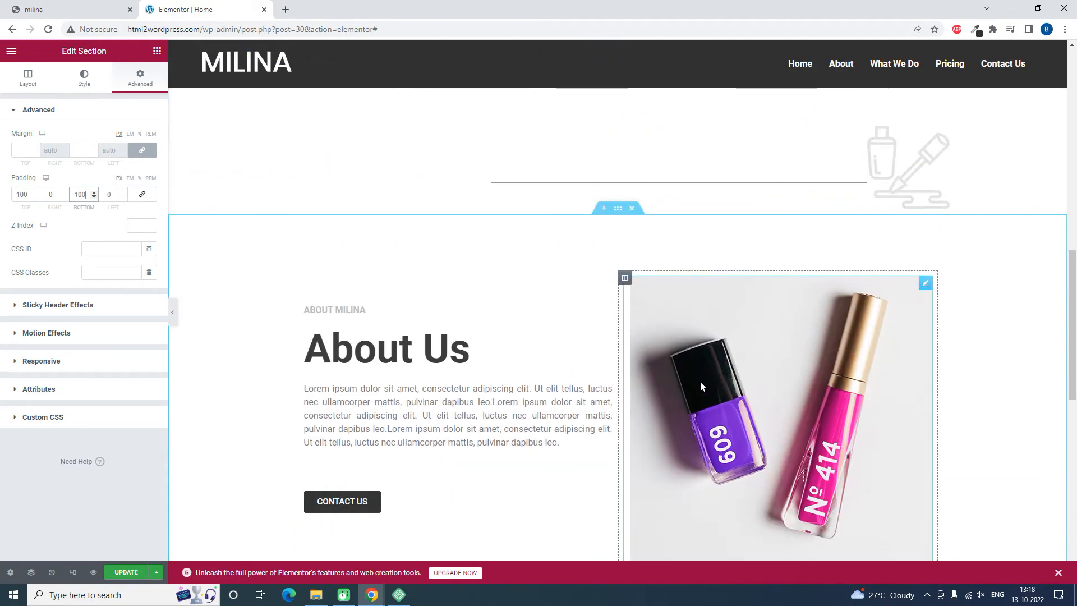
Check the divider on the milina reference page, then copy the nail polish divider section above About Us and paste it below that section.
click(118, 3)
scroll(337, 315, down, 2)
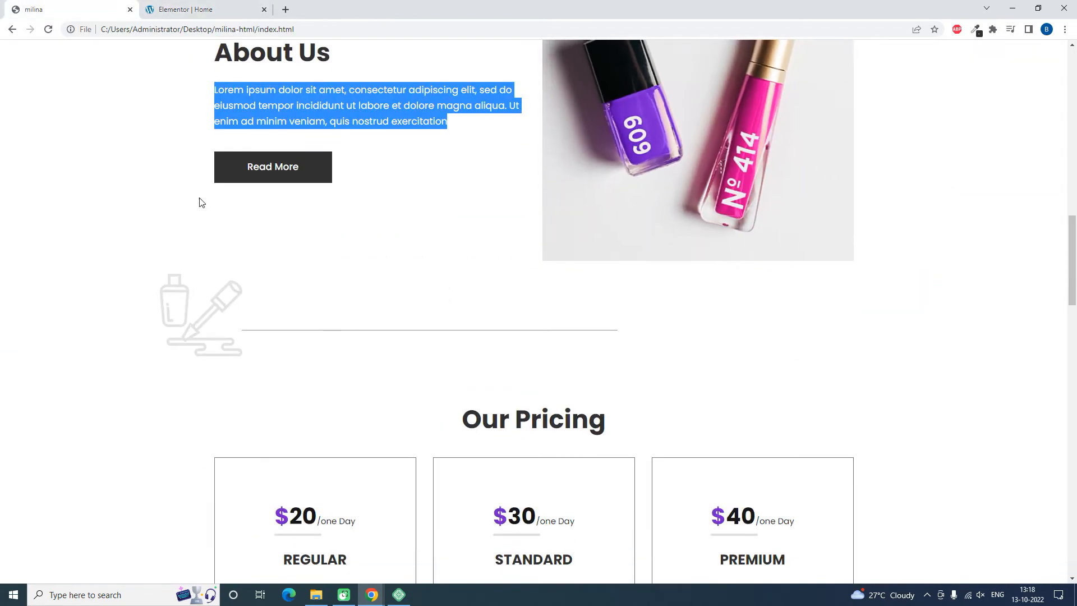
click(186, 4)
scroll(617, 201, up, 1)
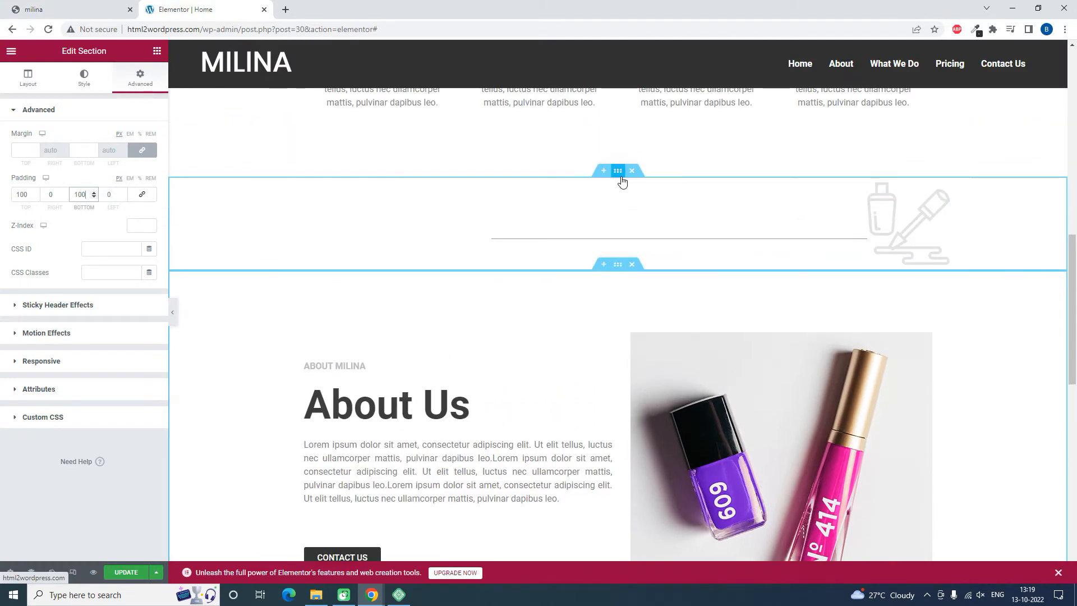
right_click(621, 178)
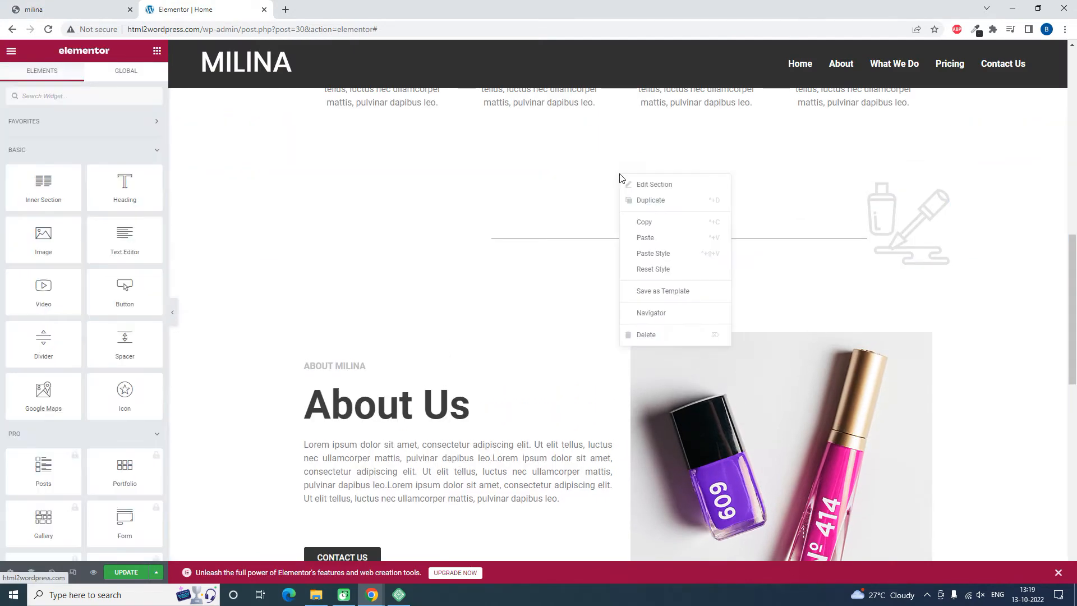
click(645, 221)
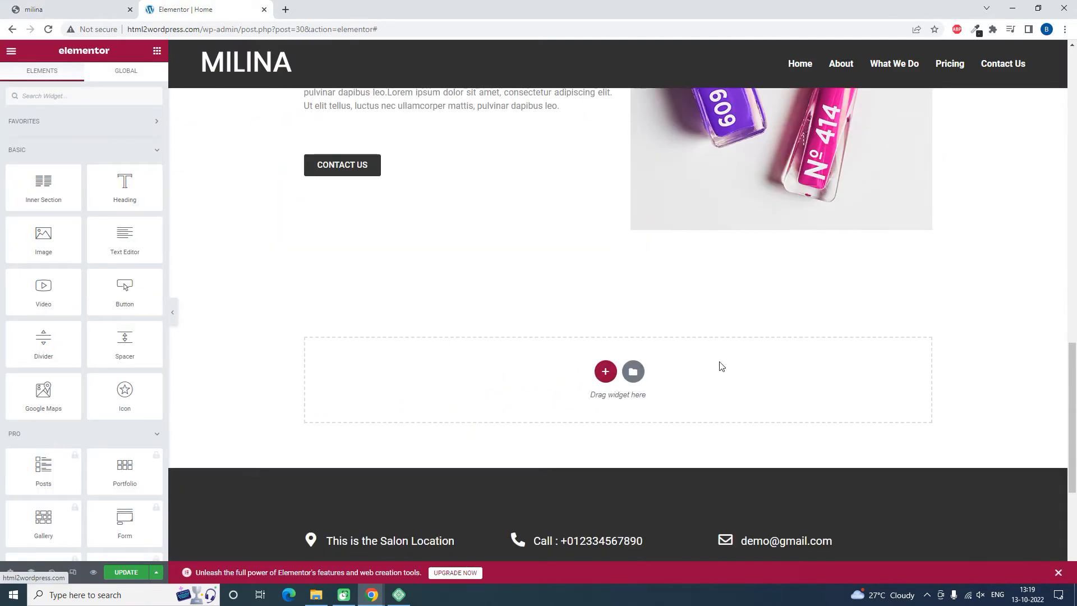
right_click(722, 366)
click(746, 379)
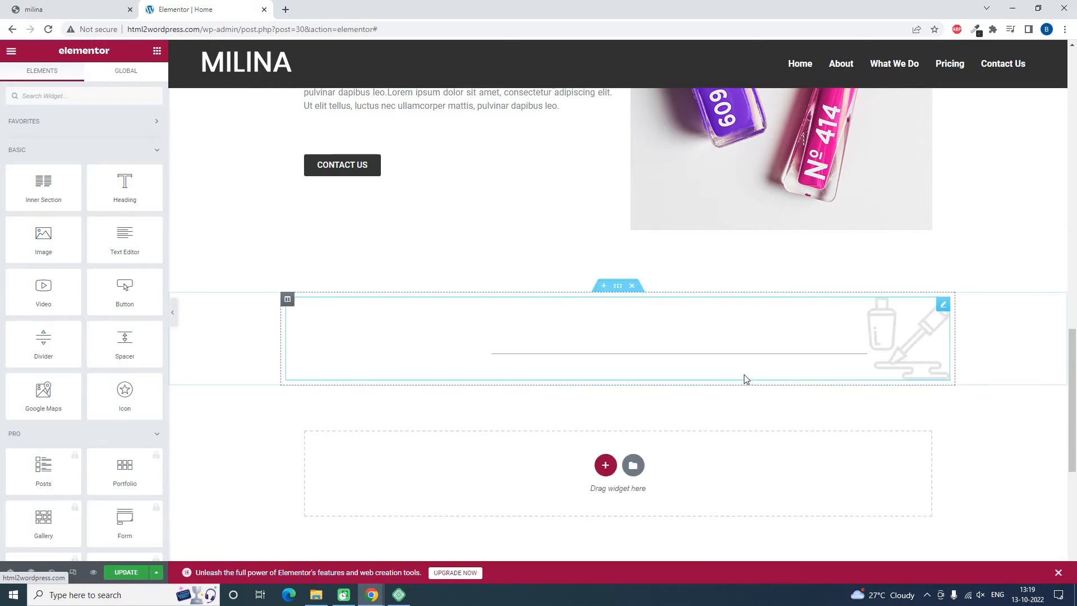
Replace the pasted divider's image with the mirrored divider image, align it left, and preview the section without the editing panel.
click(861, 350)
click(79, 168)
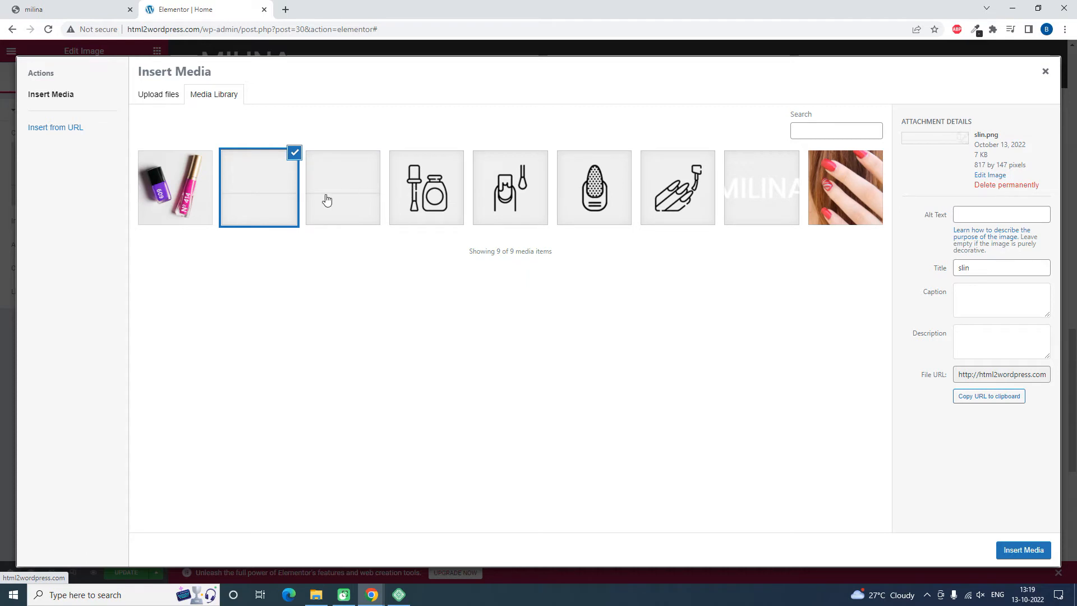
click(331, 197)
click(1025, 549)
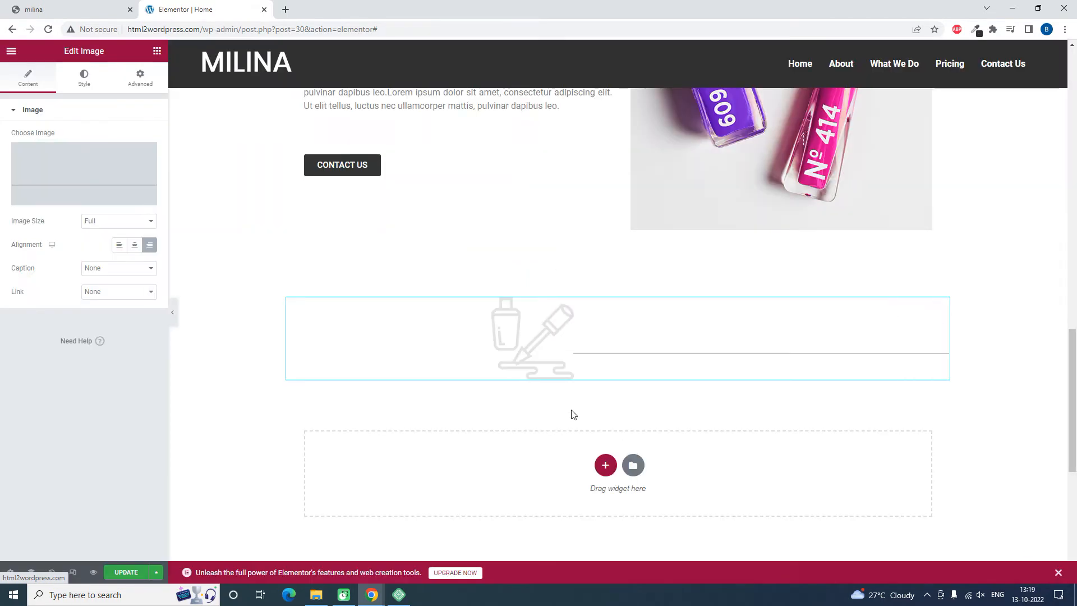
click(119, 246)
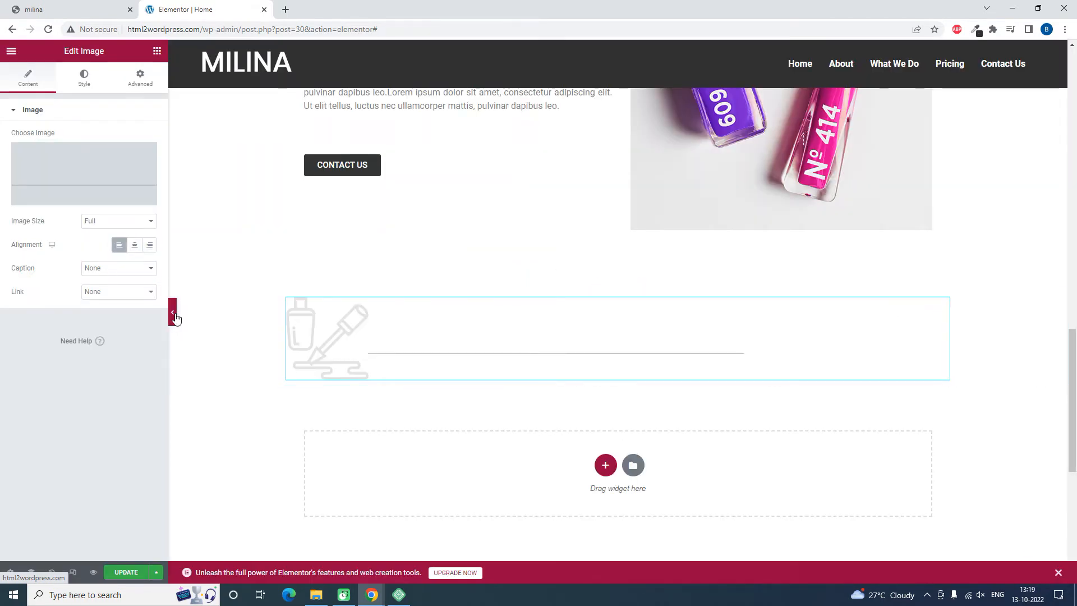
click(174, 316)
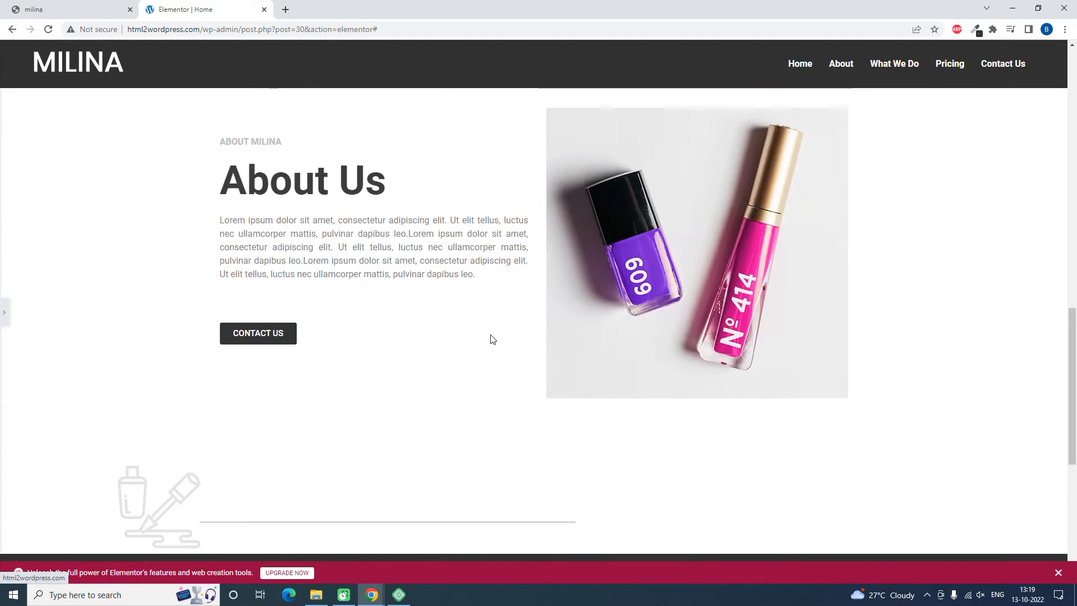
scroll(492, 340, down, 2)
Examine the divider placement and the Our Pricing section on the milina reference page, then return to the Elementor page.
key(ctrl+Tab)
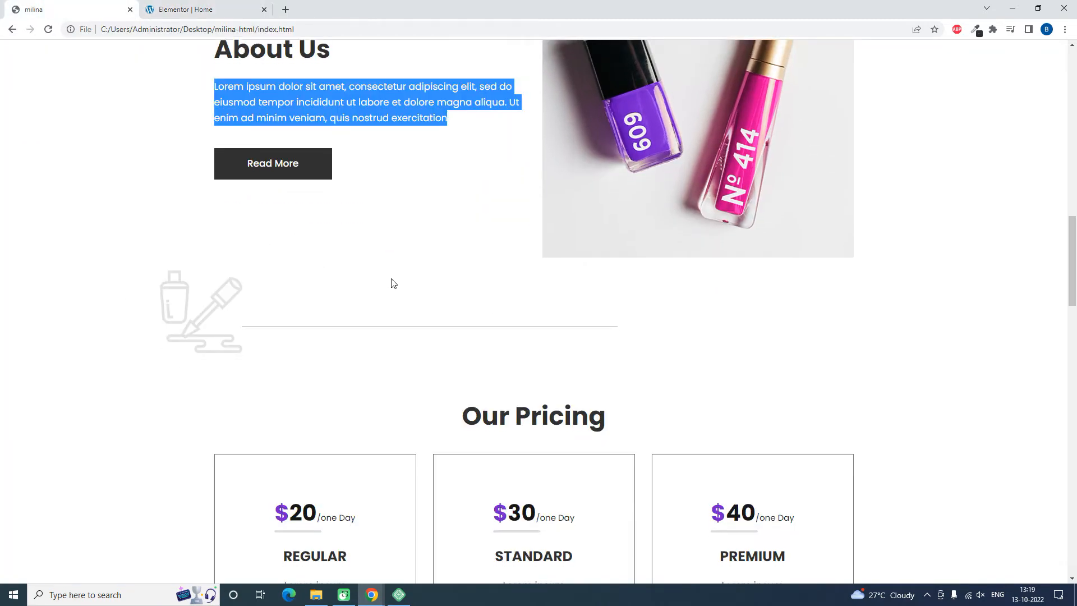
scroll(392, 283, down, 5)
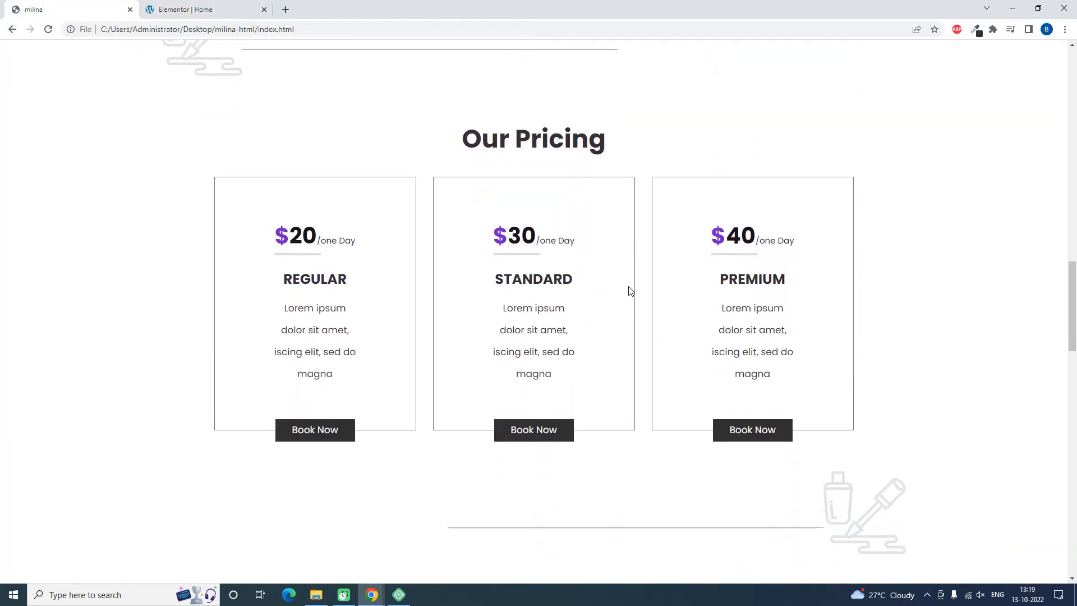
scroll(631, 291, down, 1)
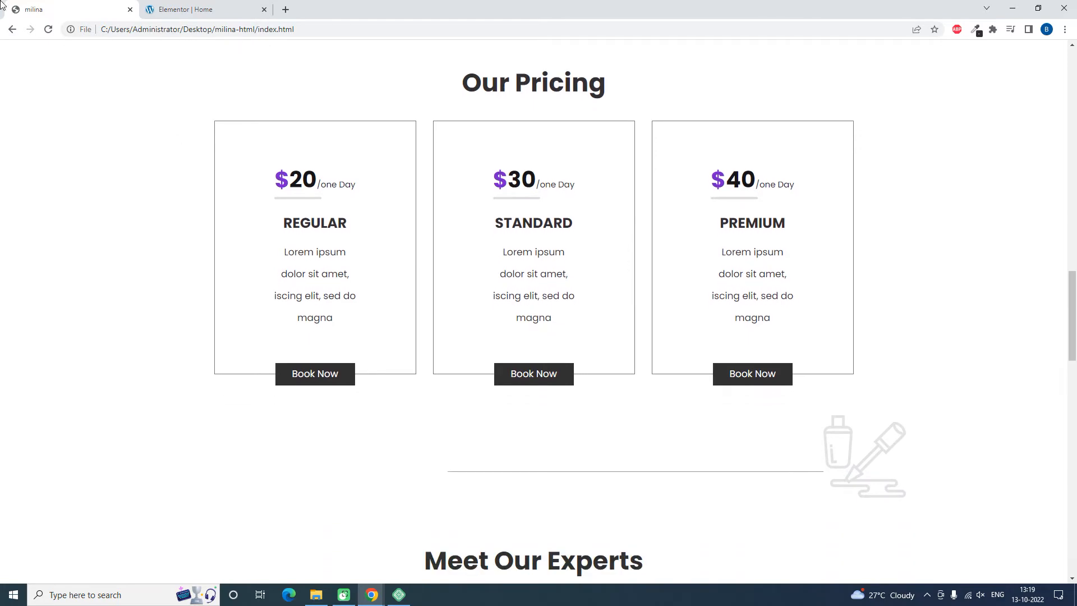
click(231, 7)
Copy the What We Do section and paste it below the left-aligned divider, above the footer.
scroll(609, 264, up, 10)
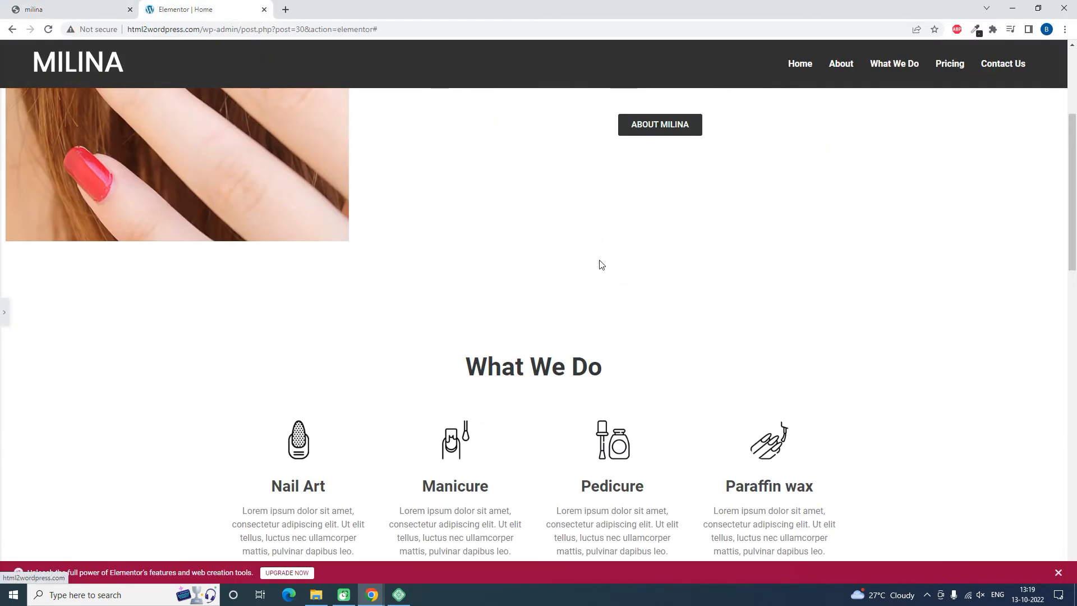
scroll(439, 209, up, 3)
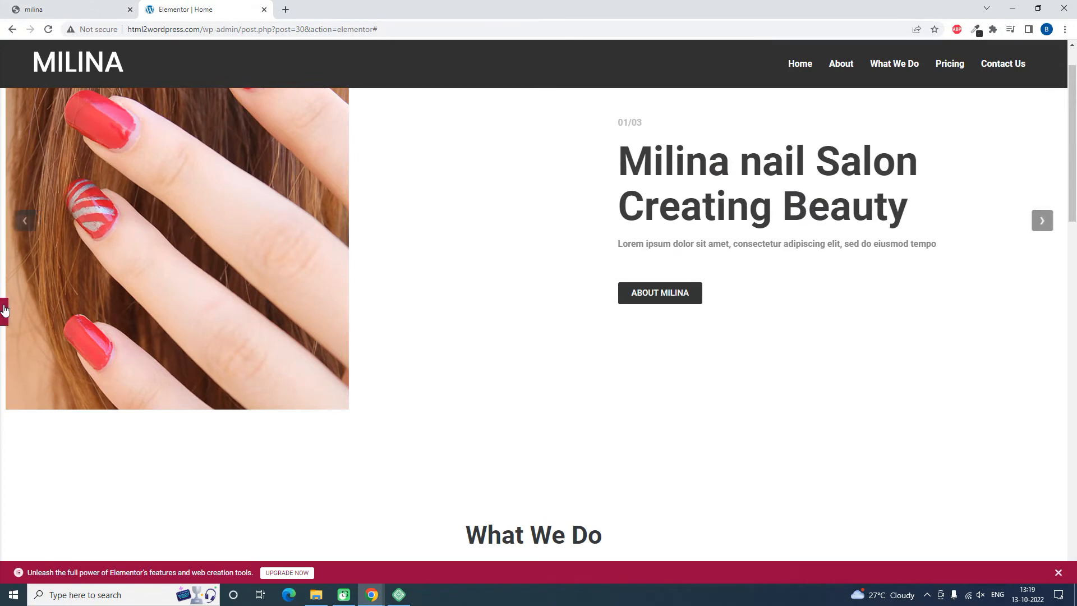
click(5, 310)
scroll(592, 232, down, 6)
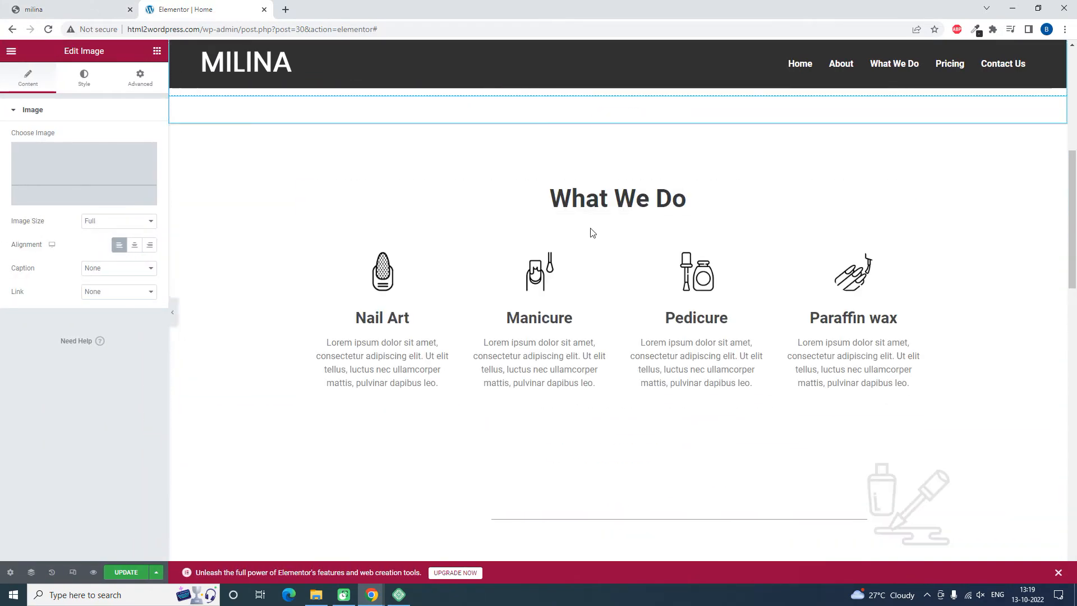
scroll(623, 227, up, 1)
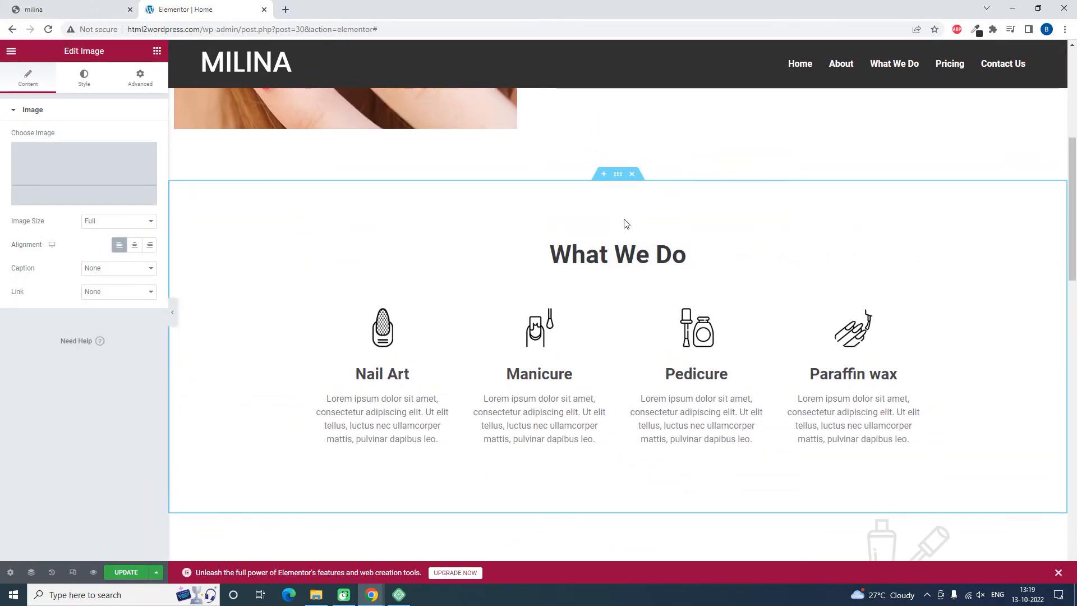
right_click(620, 180)
click(651, 230)
scroll(652, 233, down, 6)
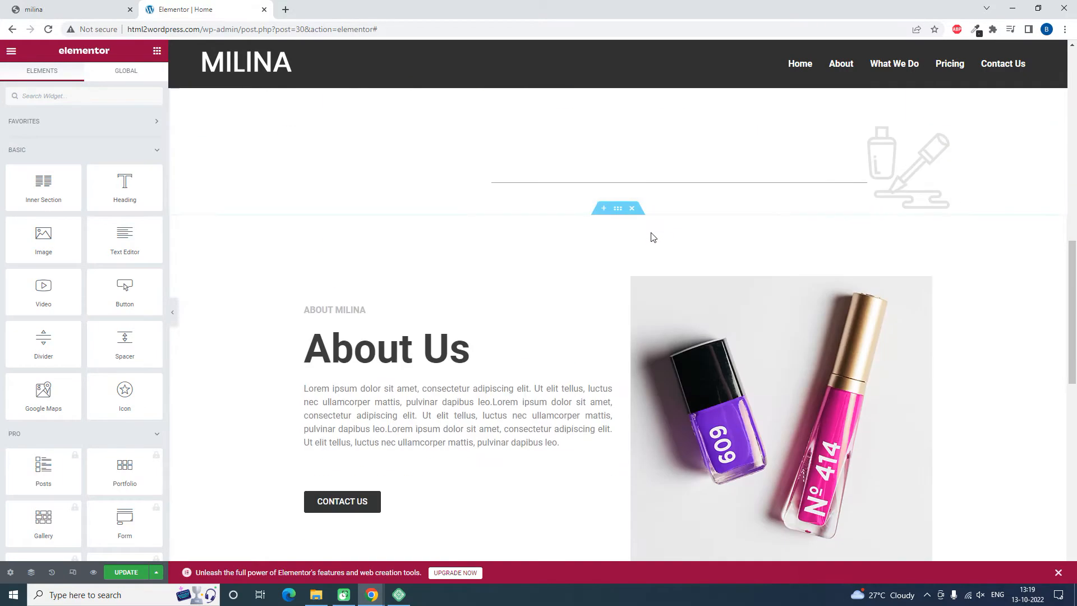
scroll(653, 237, down, 10)
scroll(680, 233, up, 3)
right_click(694, 258)
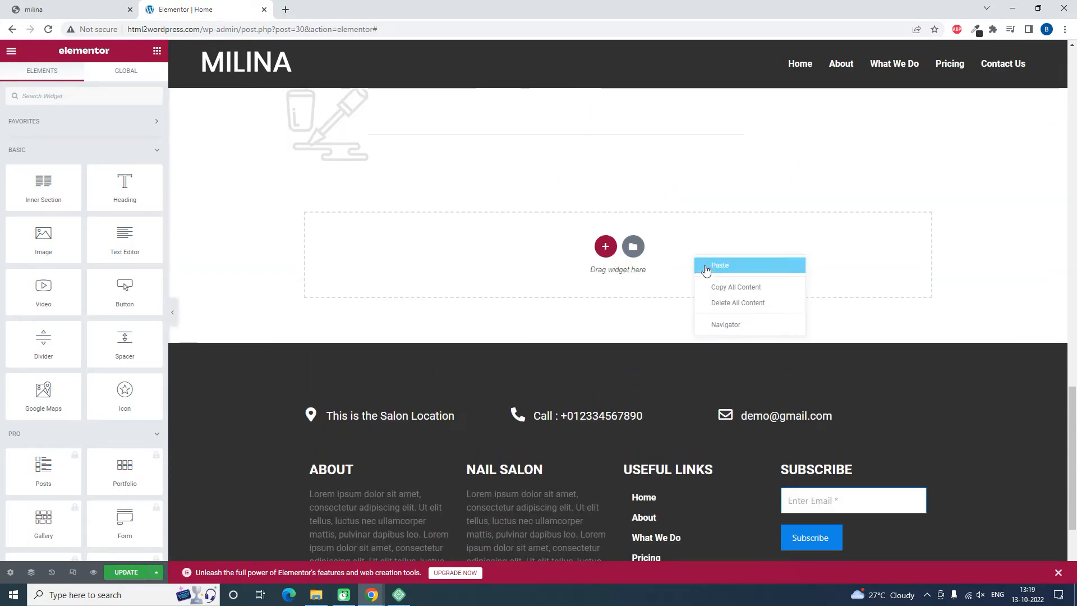
click(710, 266)
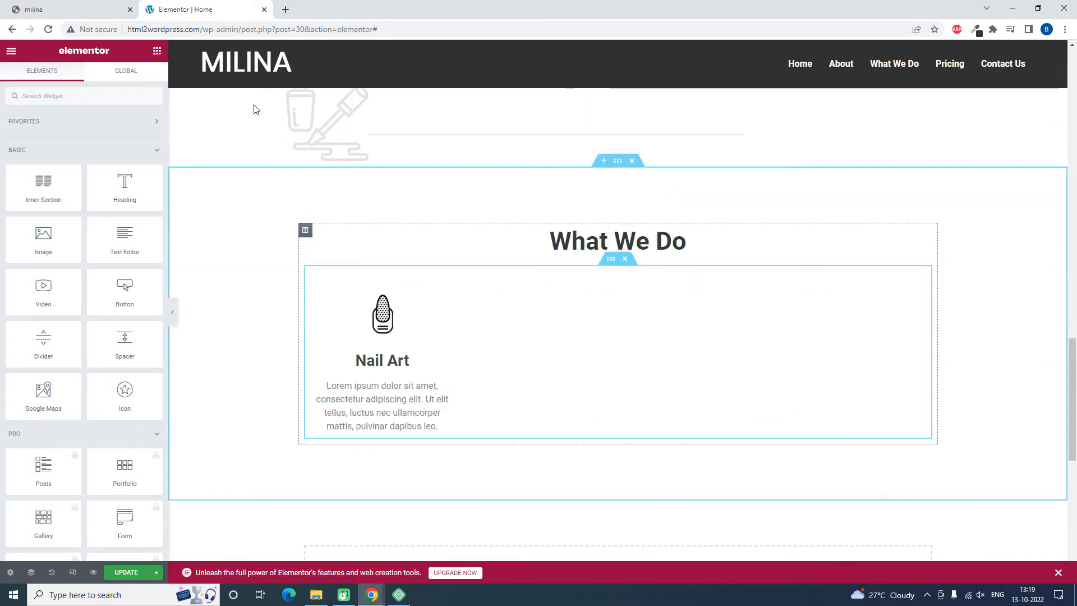
Change the pasted section's What We Do heading to "Our Pricing", matching the milina reference page.
click(40, 6)
click(201, 5)
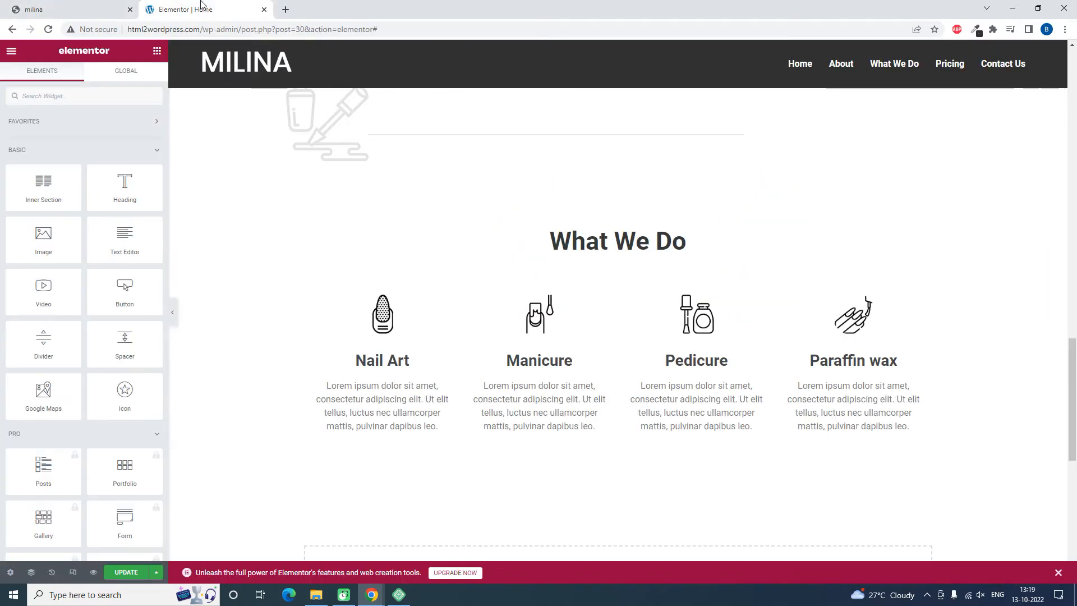
click(617, 235)
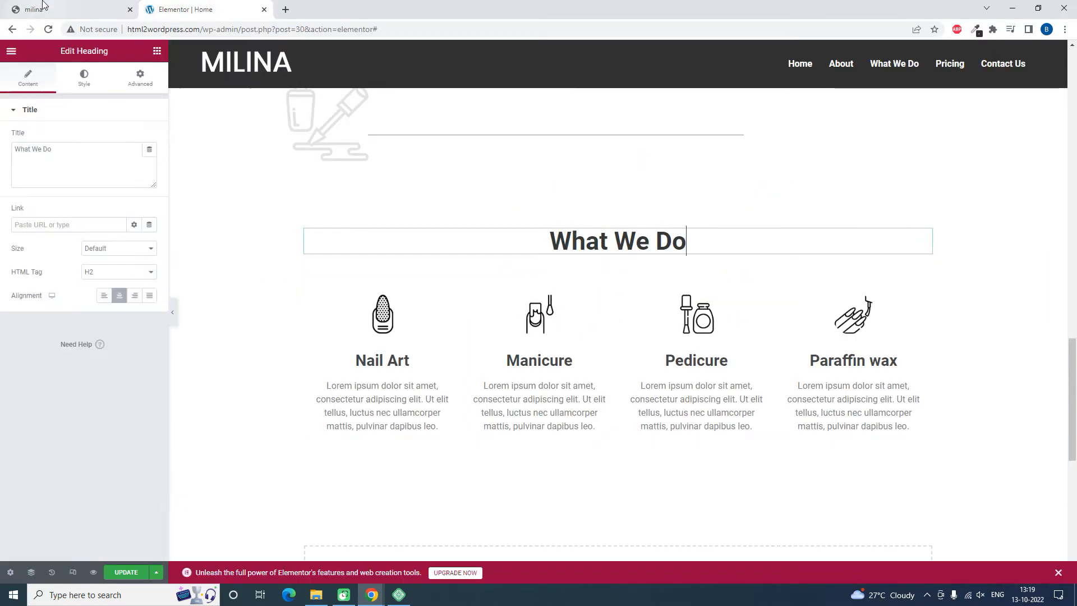
click(41, 6)
click(177, 6)
drag(59, 150, 2, 136)
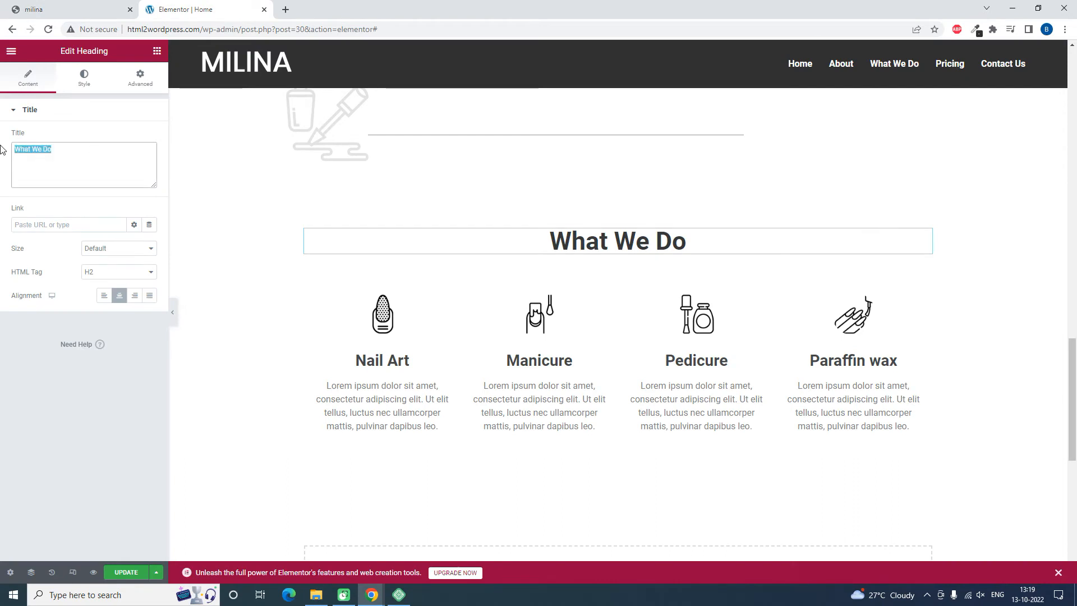
text(oUR)
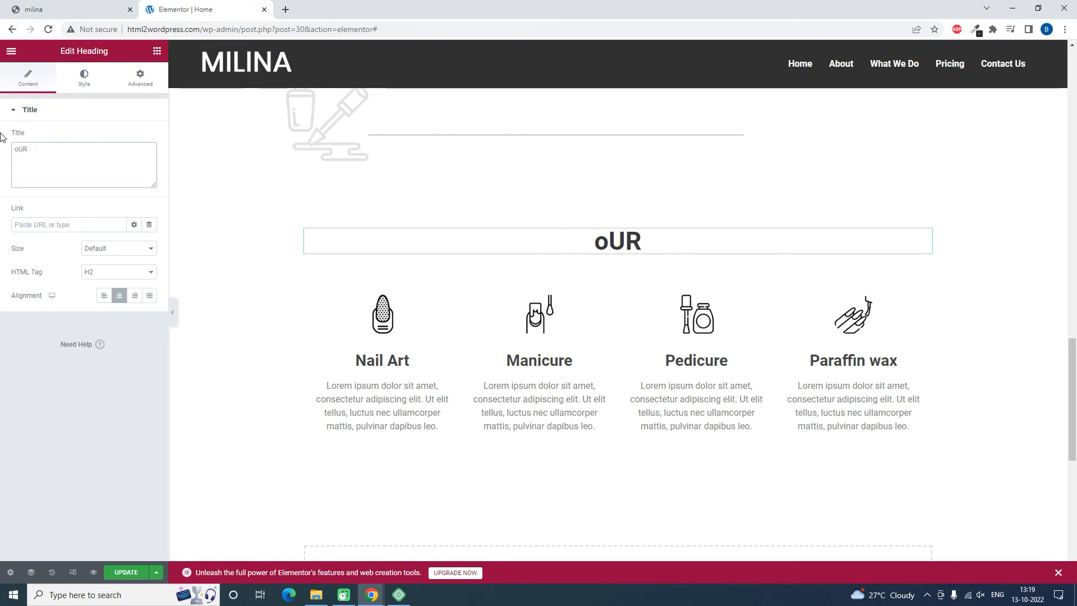
key(BackSpace)
key(BackSpace)
key(BackSpace)
text(Our Pri)
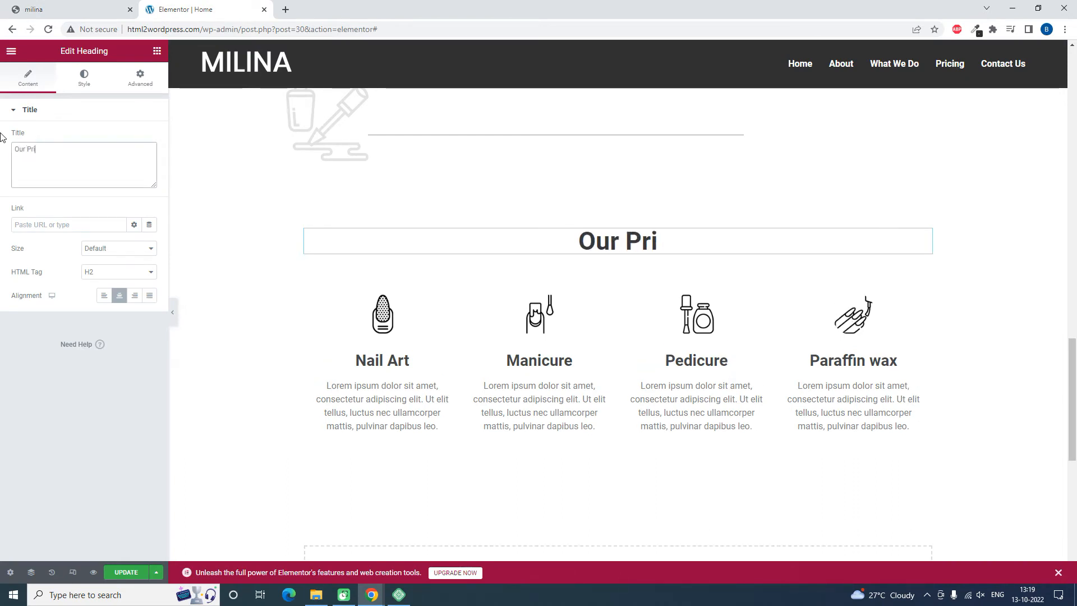
text(cing)
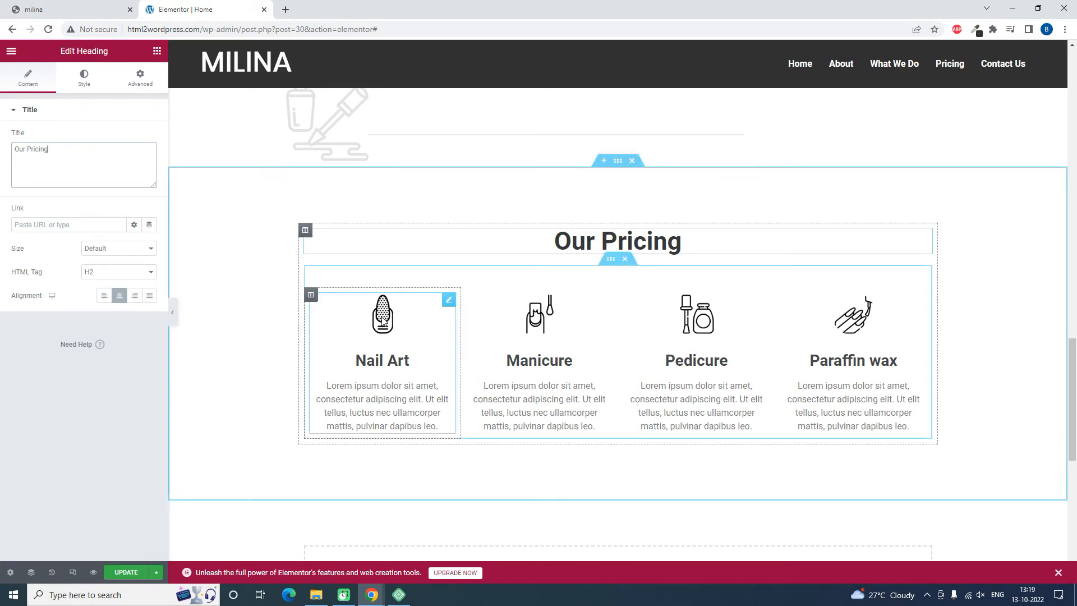
Delete the Nail Art, Manicure and Pedicure image boxes from the Our Pricing section.
right_click(451, 304)
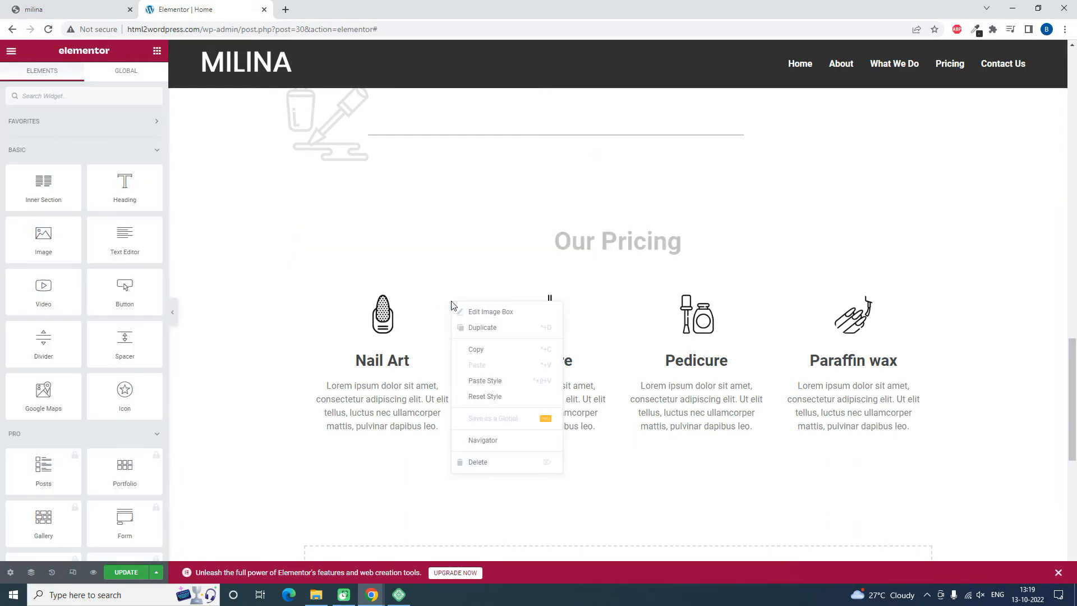
click(500, 470)
right_click(569, 302)
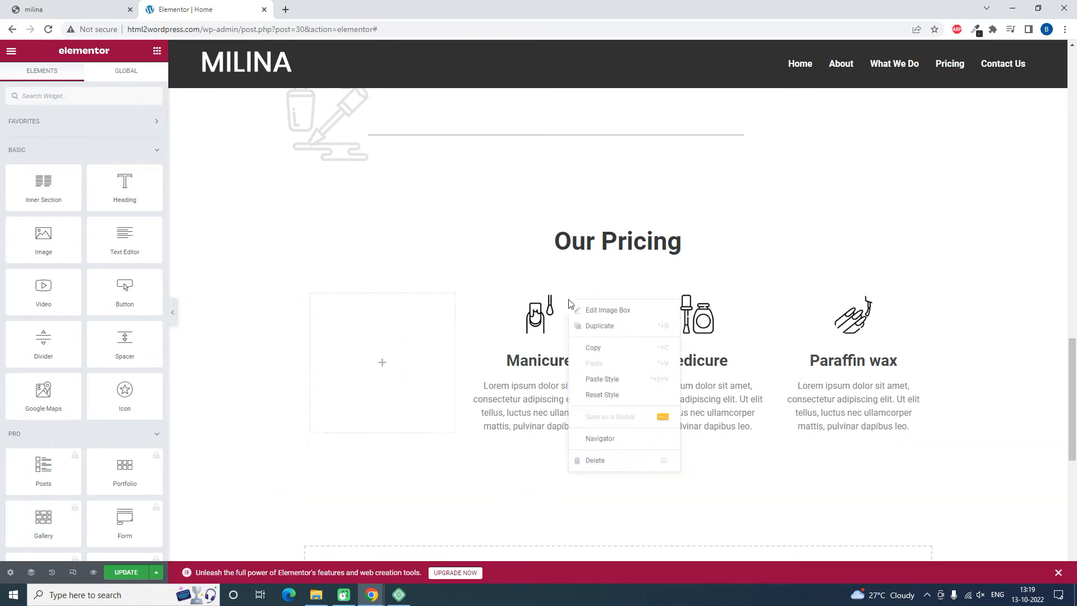
click(613, 460)
right_click(699, 353)
click(750, 512)
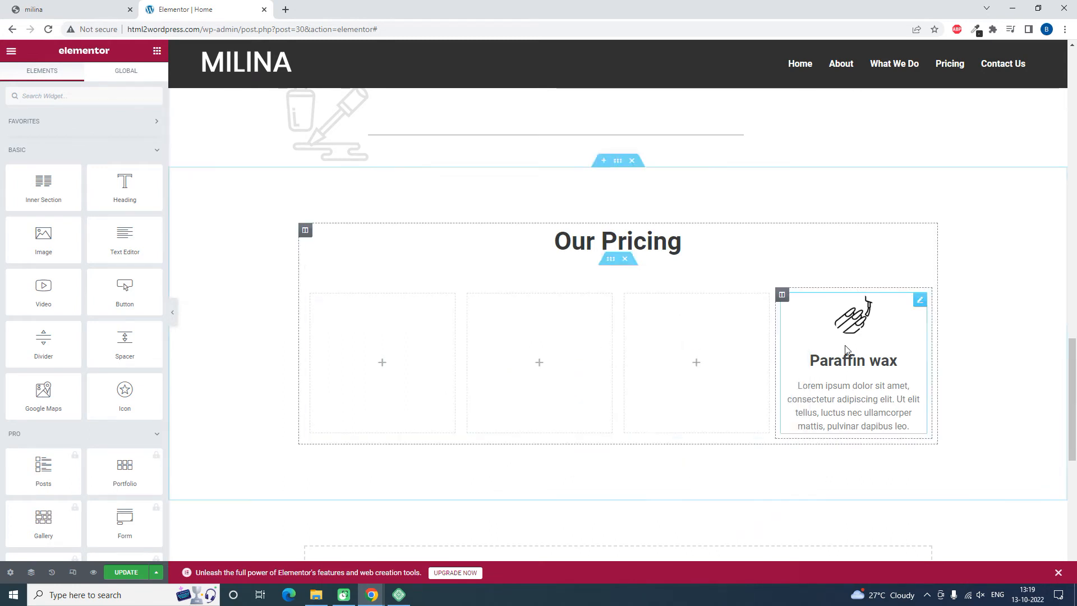
Delete the Paraffin wax image box from Our Pricing and add a Sina Pricing widget to the section's first column.
right_click(842, 347)
click(883, 510)
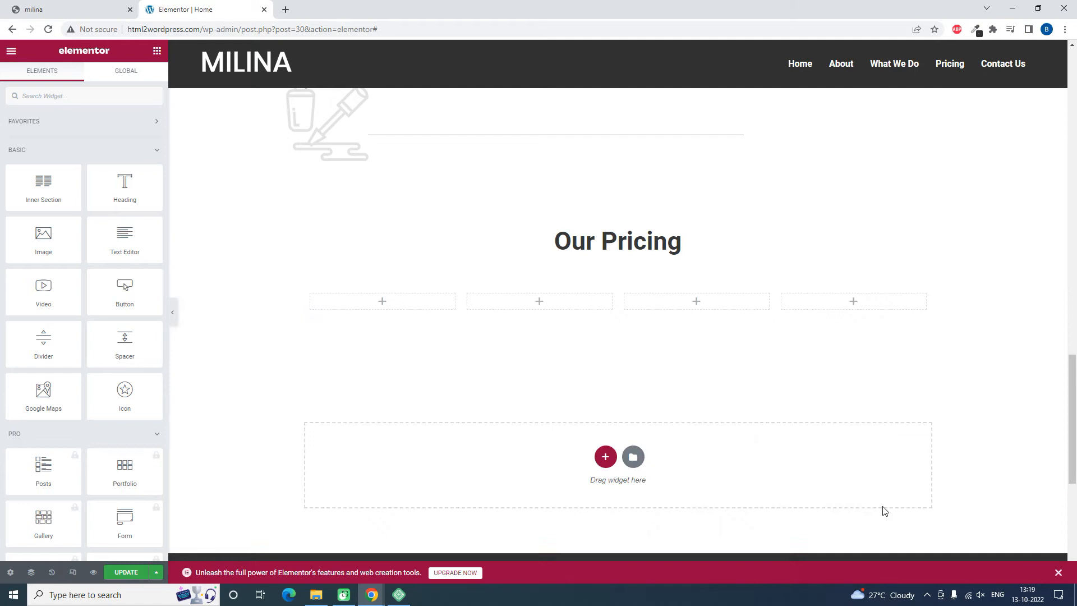
click(81, 98)
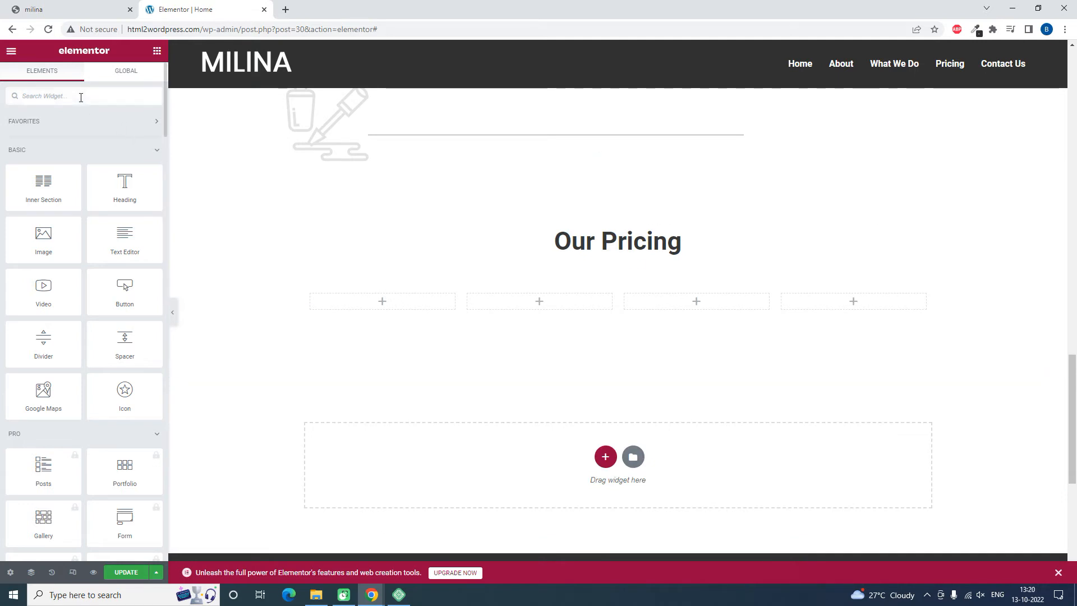
text(table)
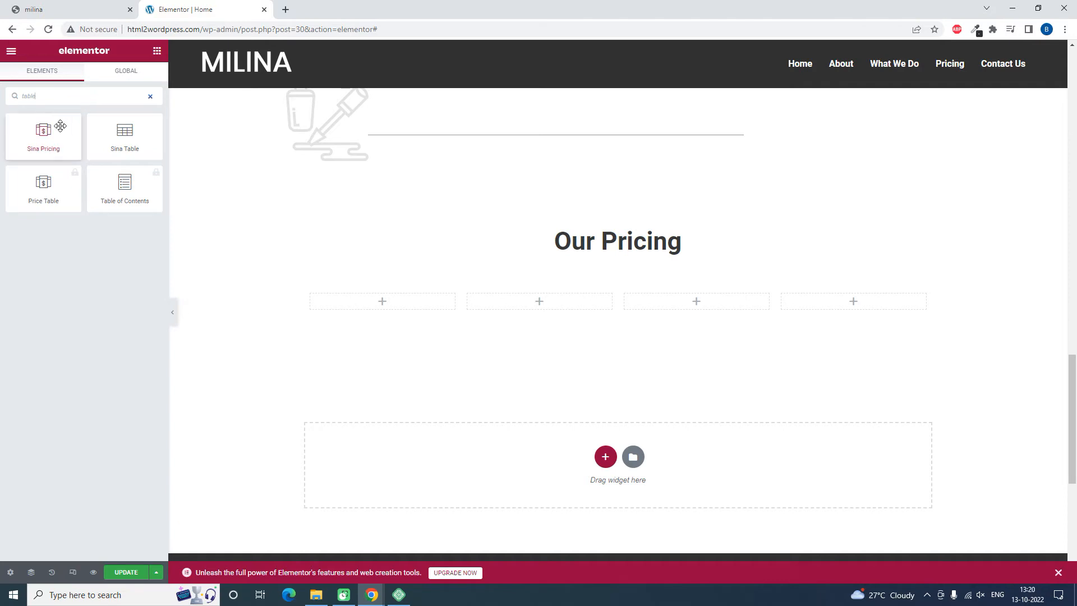
drag(43, 129, 416, 300)
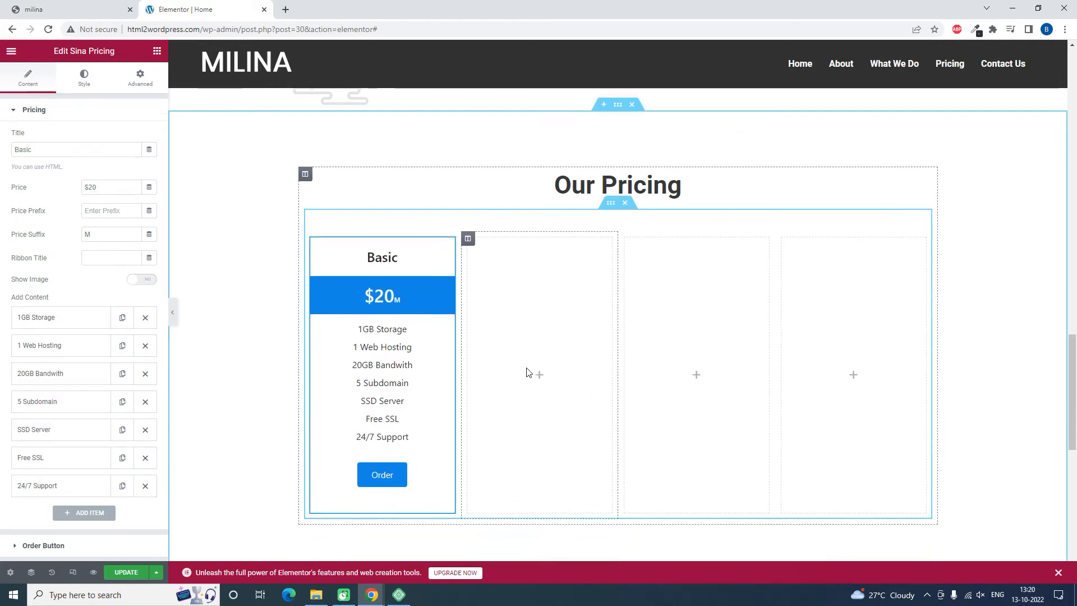
Compare the Our Pricing layout with the milina reference page and delete the empty second column to match its three-card layout.
click(7, 6)
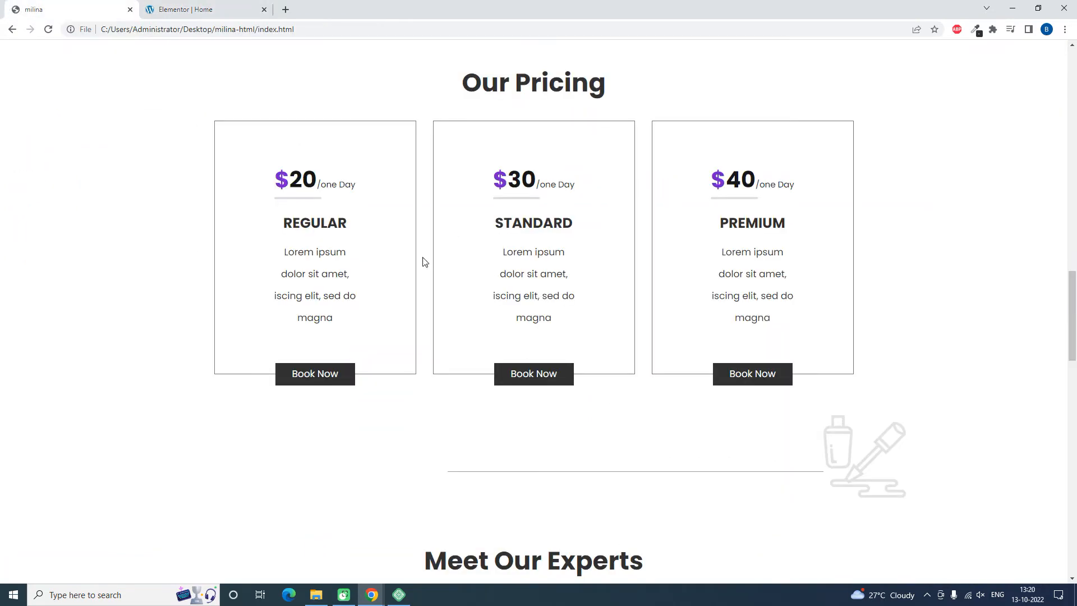
click(188, 11)
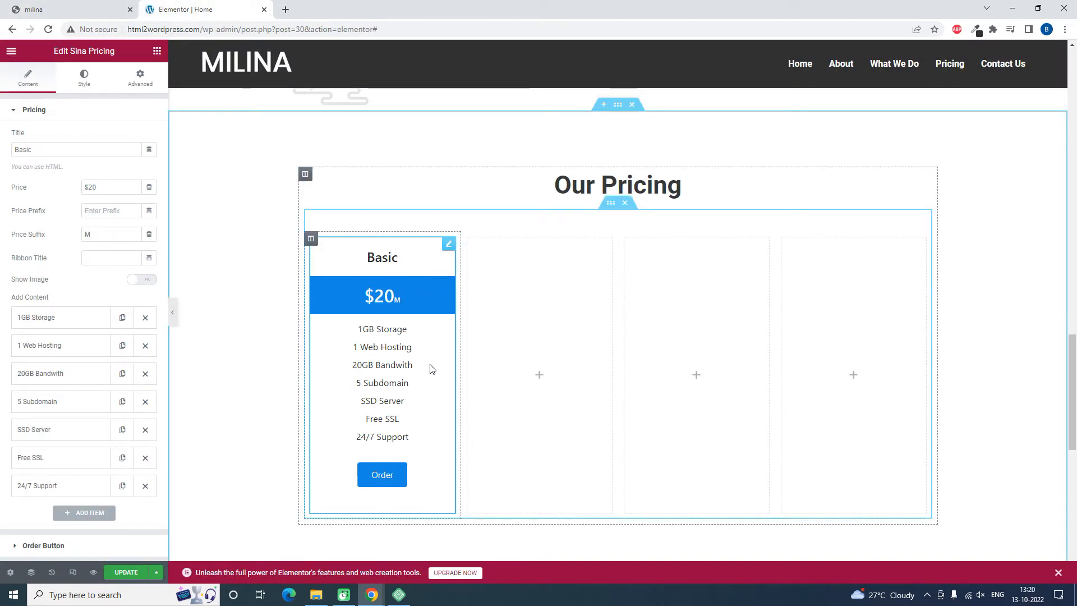
click(102, 7)
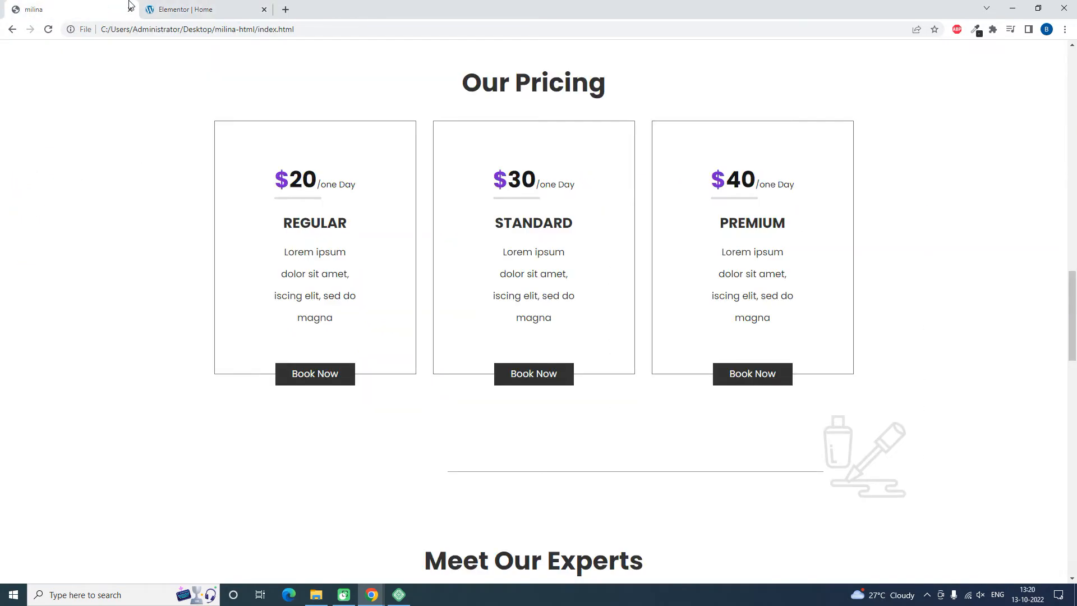
click(163, 7)
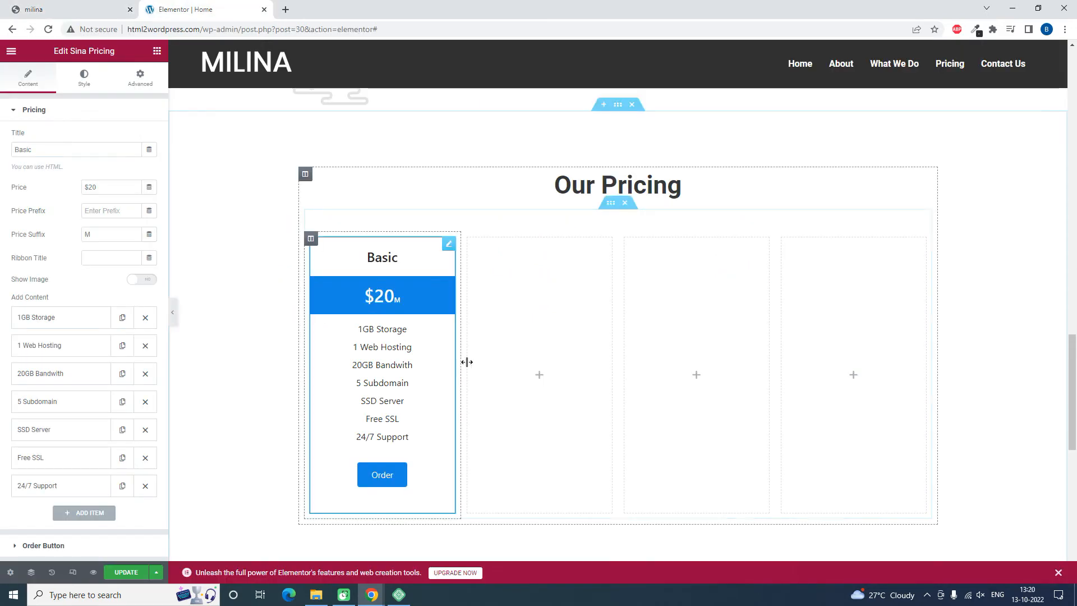
click(89, 8)
click(161, 5)
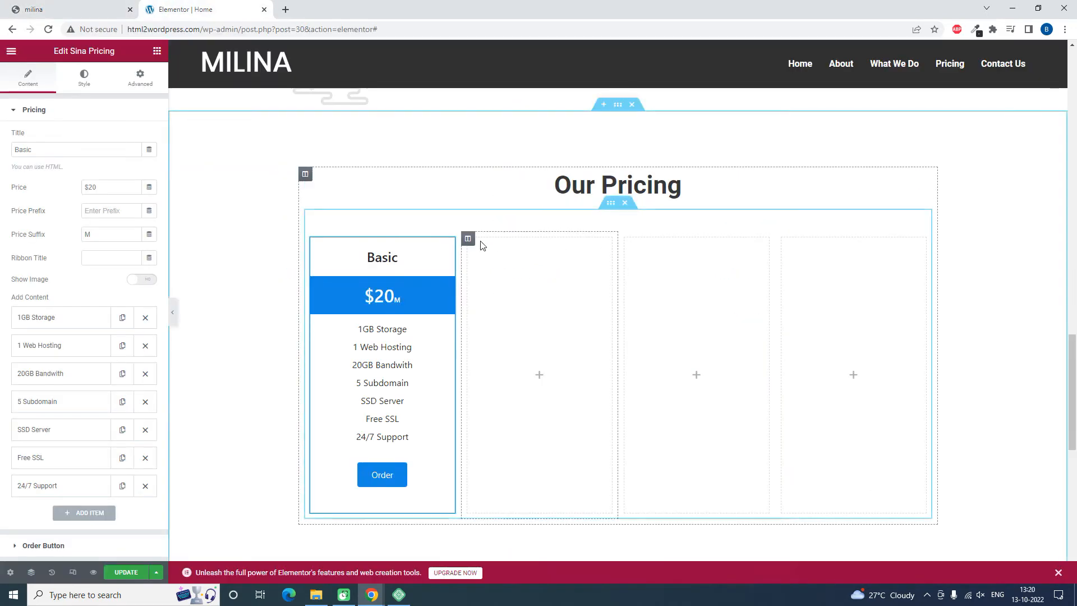
right_click(468, 241)
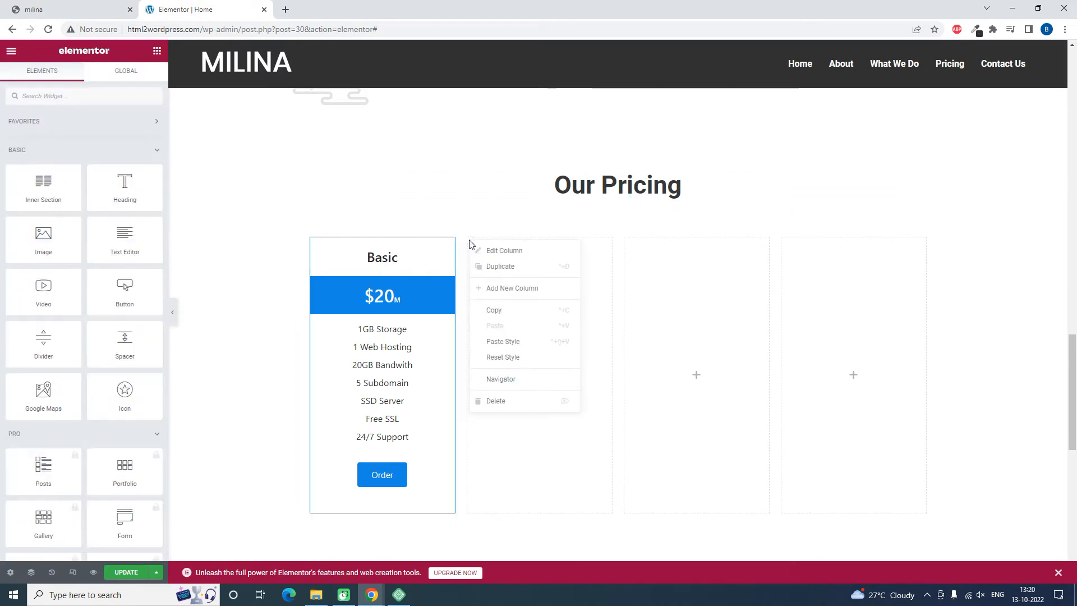
click(494, 404)
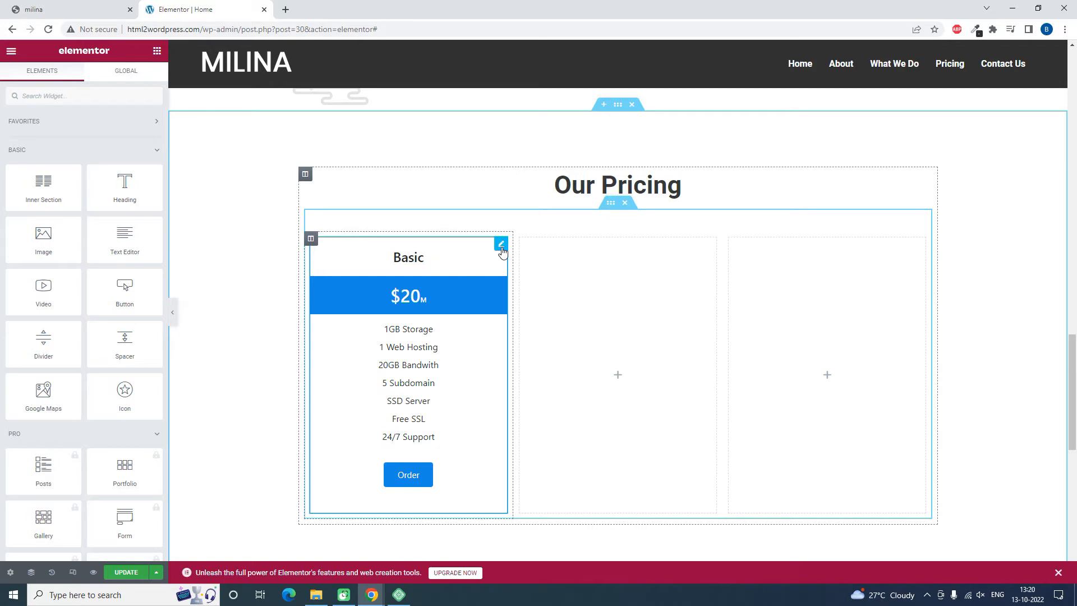
Open the Sina Pricing widget for editing and compare it with the pricing cards on the milina reference page.
click(68, 9)
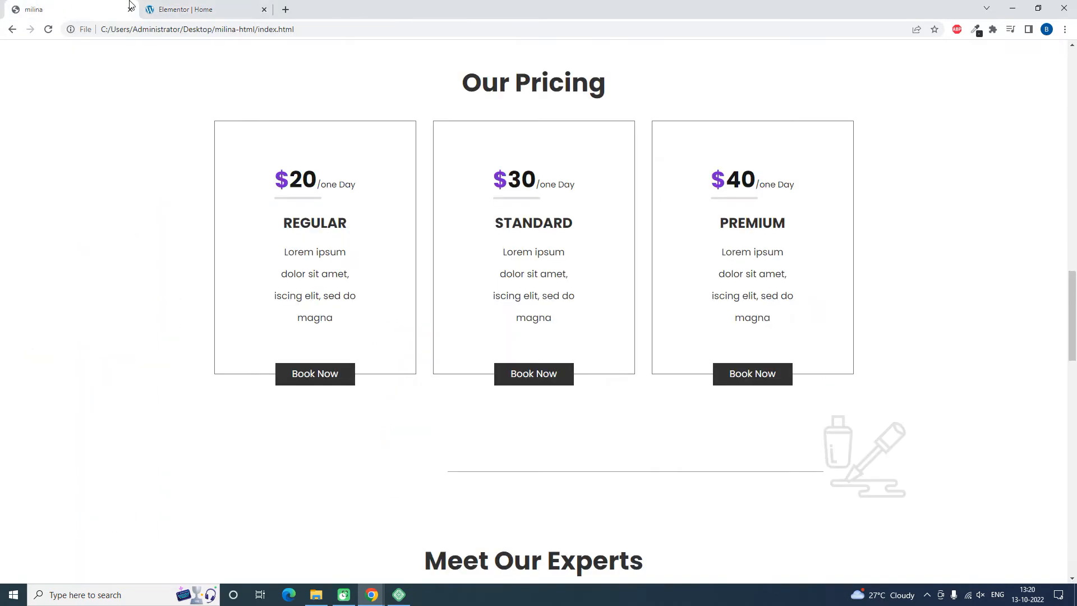
click(170, 7)
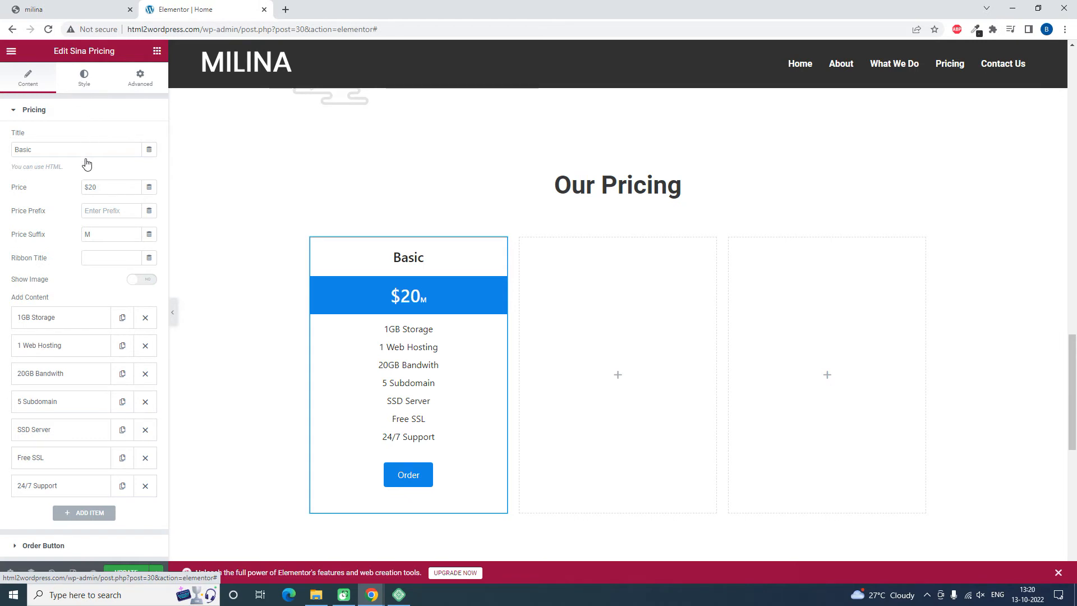
Give the Basic pricing box a dark gray border color, after checking the pricing section on the original milina page.
click(84, 78)
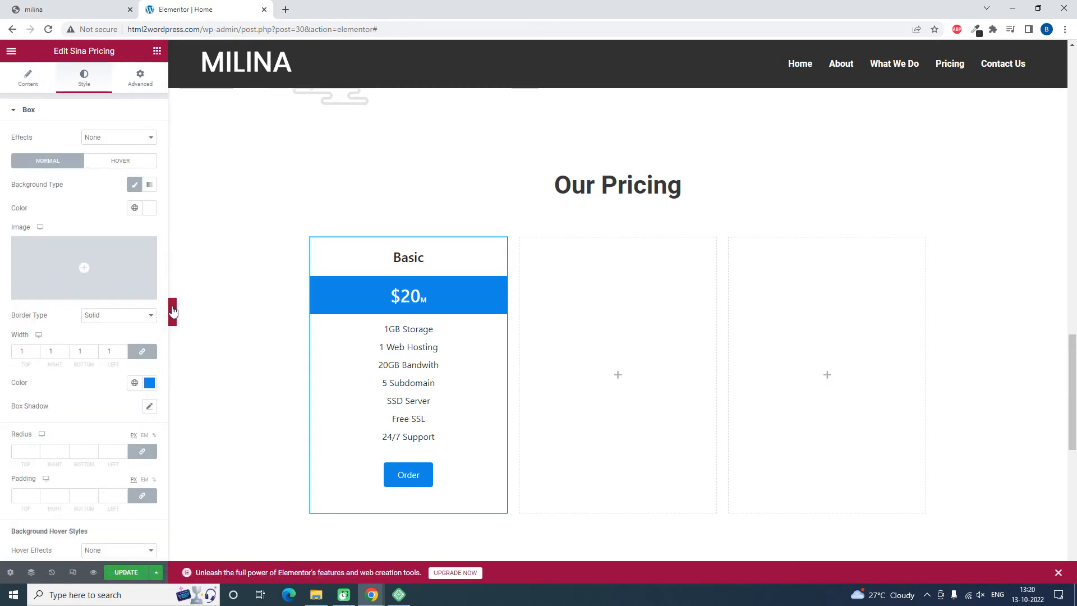
click(173, 311)
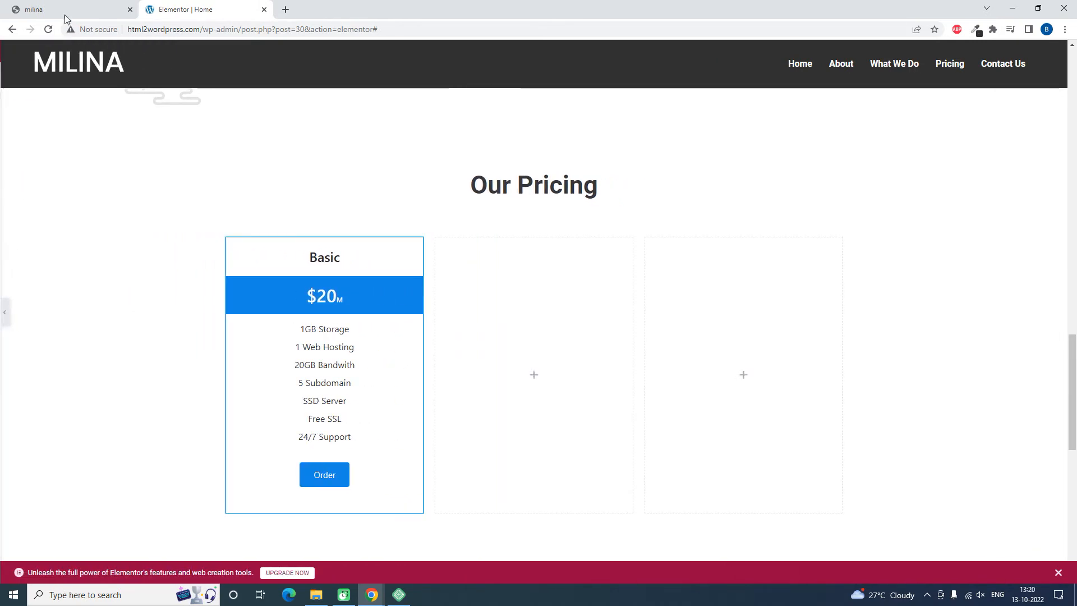
click(83, 7)
click(163, 7)
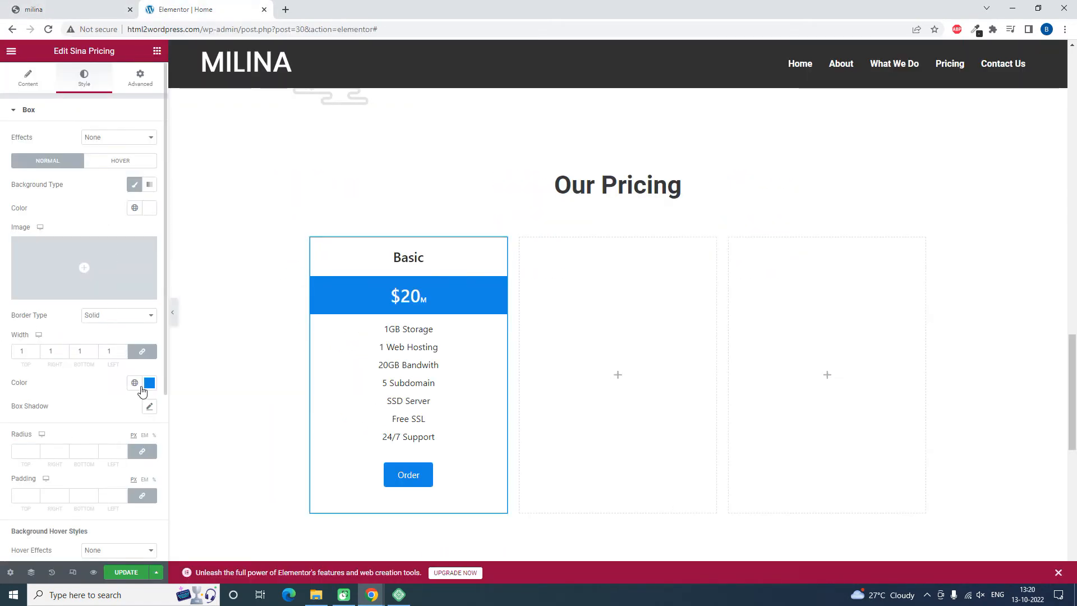
click(148, 383)
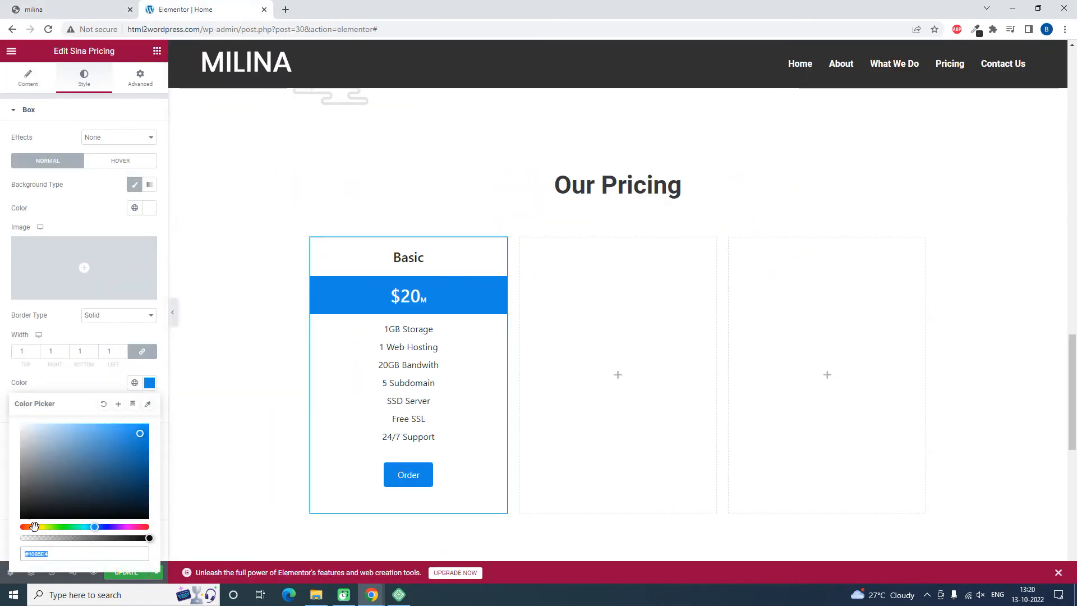
click(40, 526)
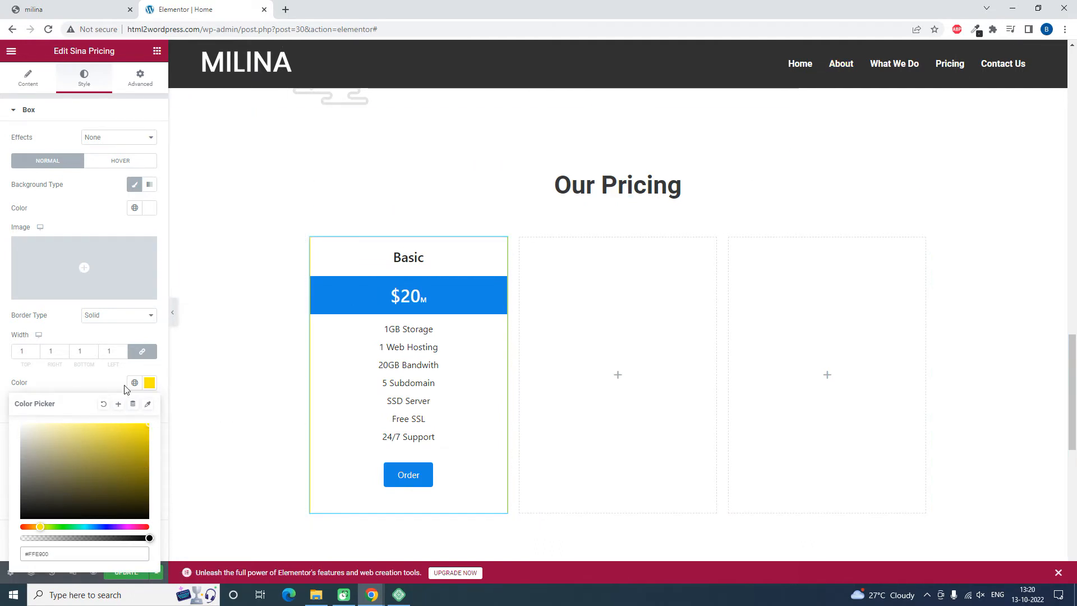
click(148, 383)
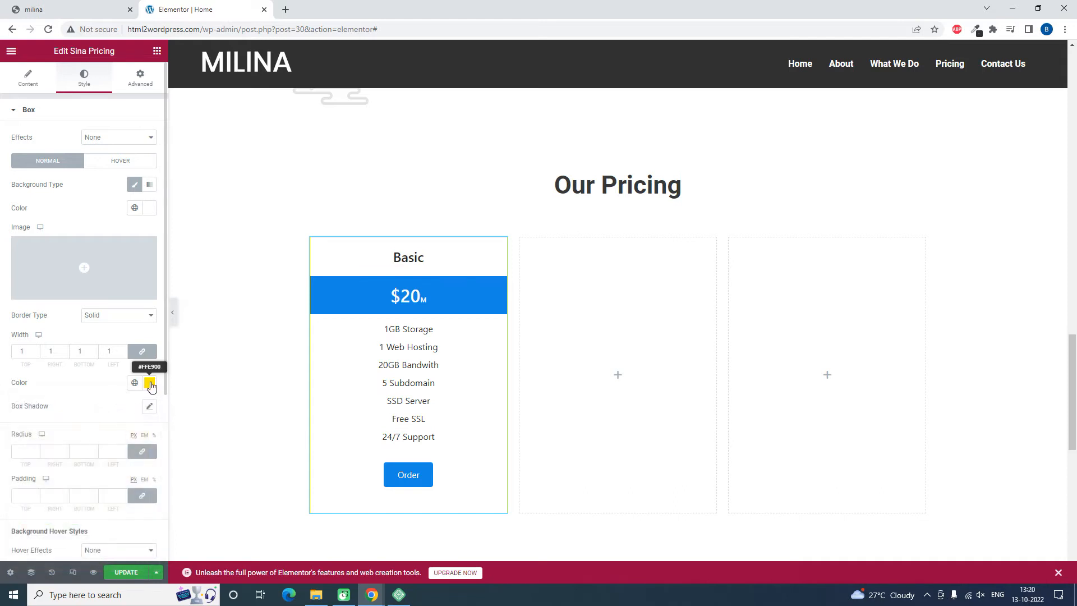
click(148, 383)
click(31, 493)
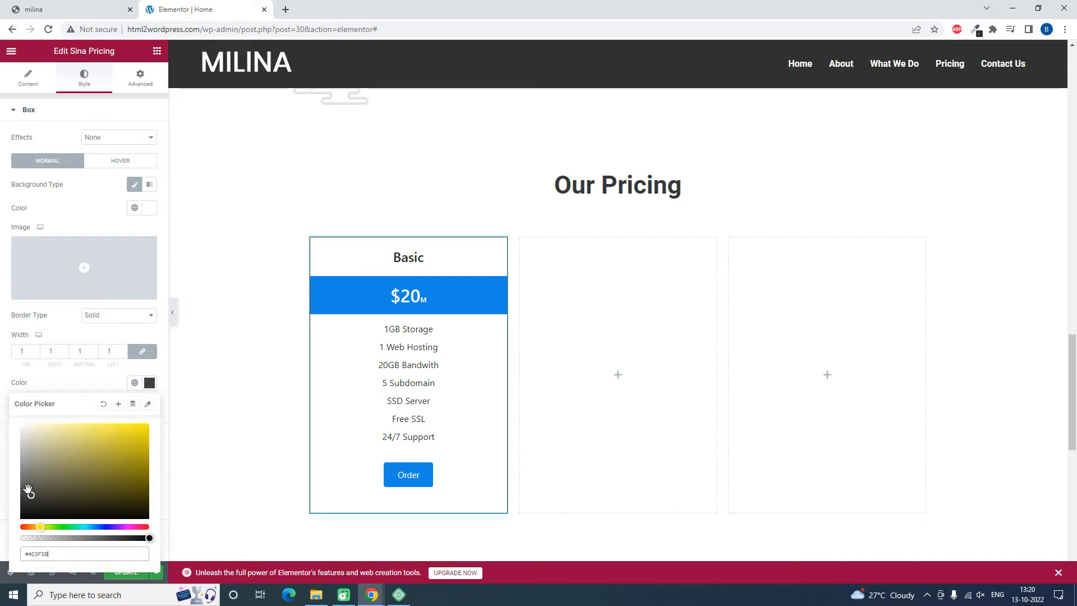
Set the pricing box's background hover color to amber yellow (#FFBA00).
scroll(92, 393, down, 5)
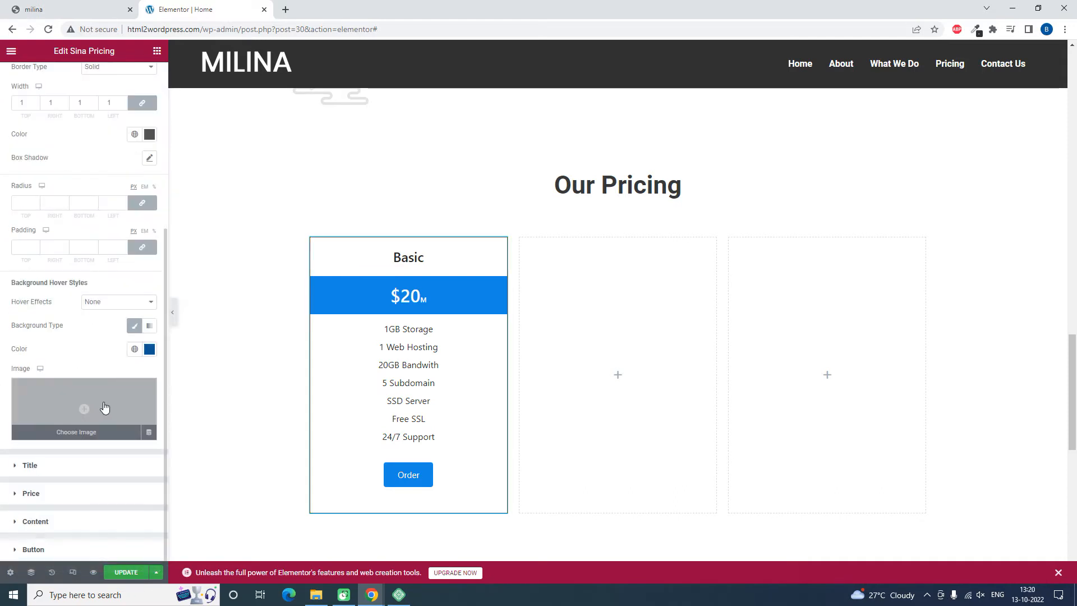
click(150, 349)
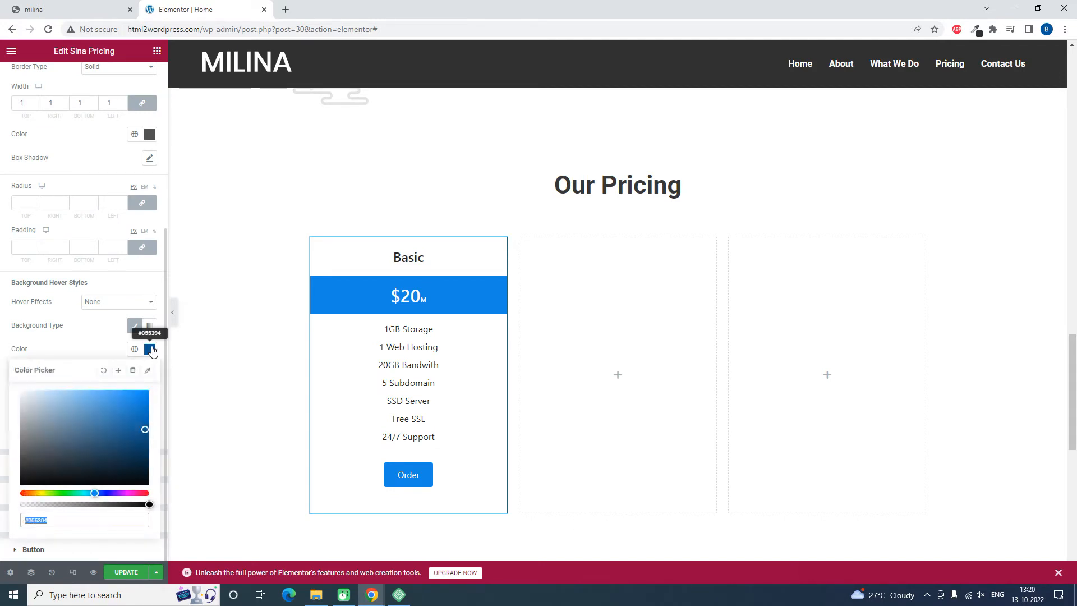
click(40, 492)
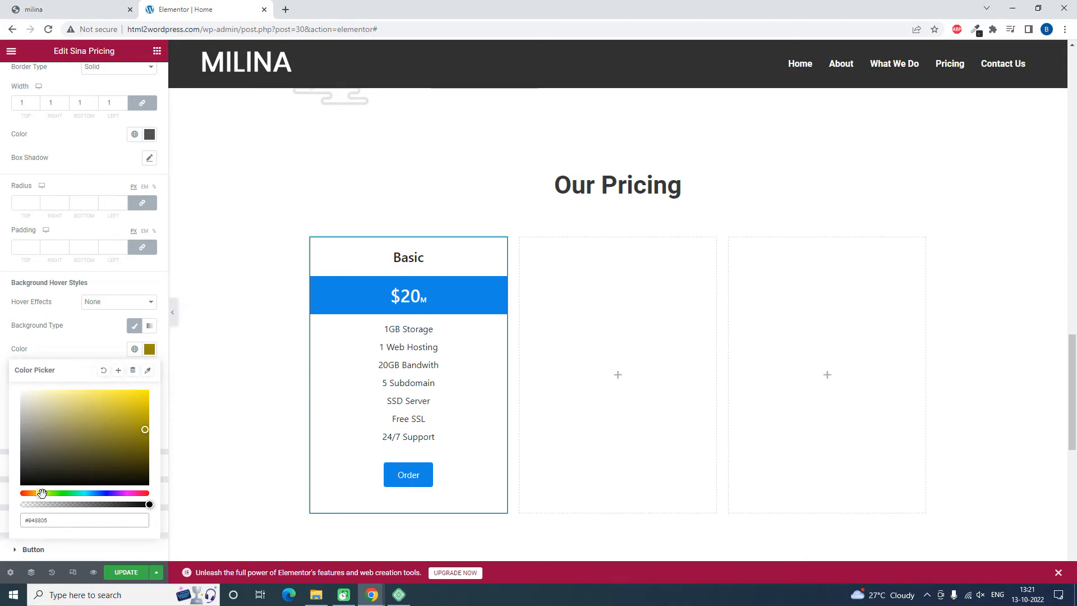
drag(39, 495, 35, 496)
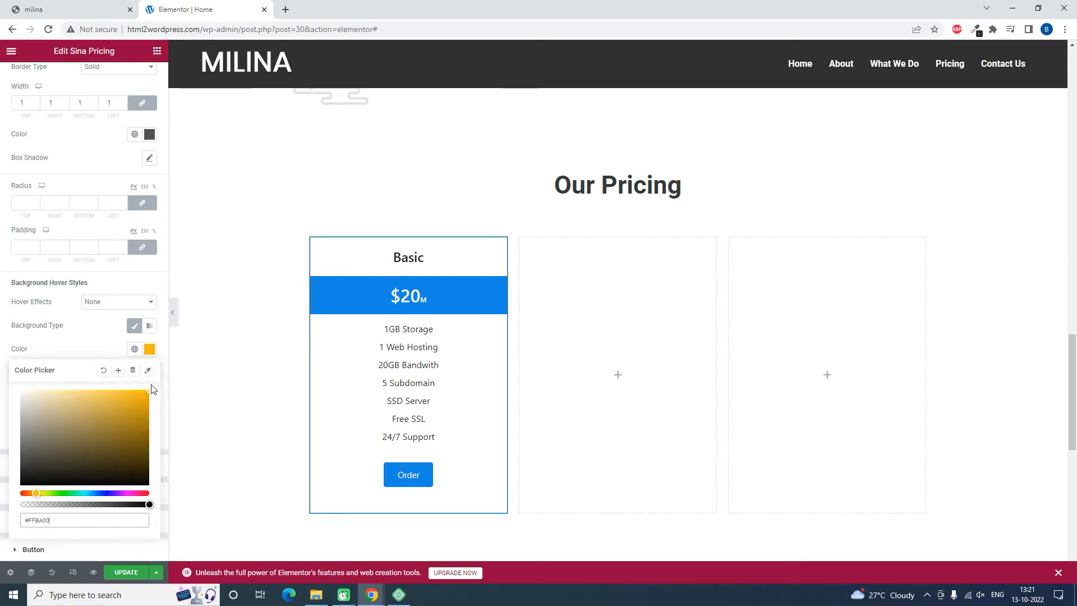
click(89, 336)
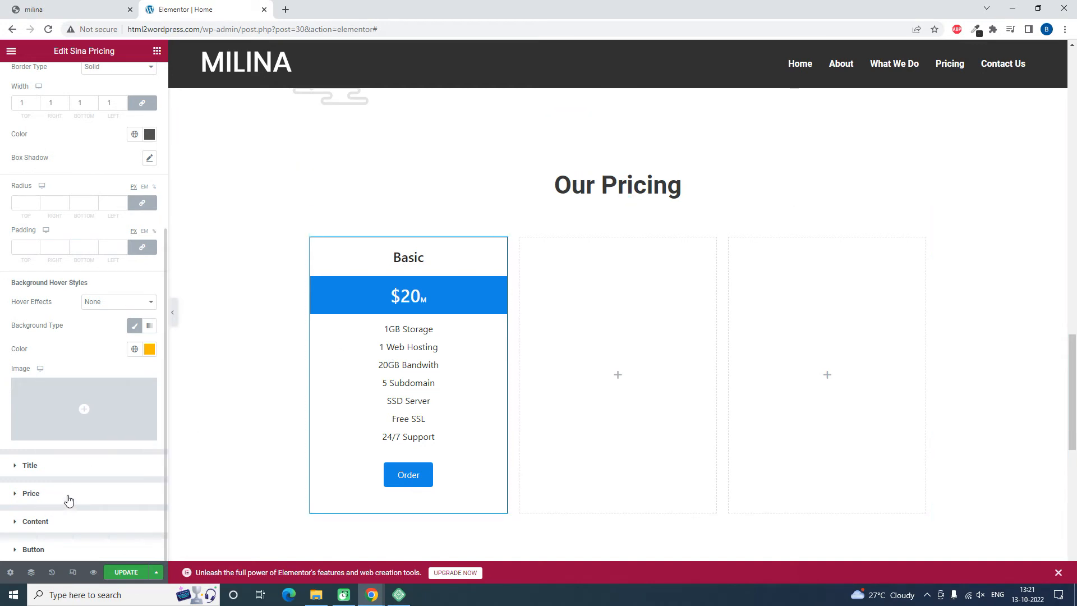
Change the background color of the $20 price band to a bright amber yellow.
click(70, 525)
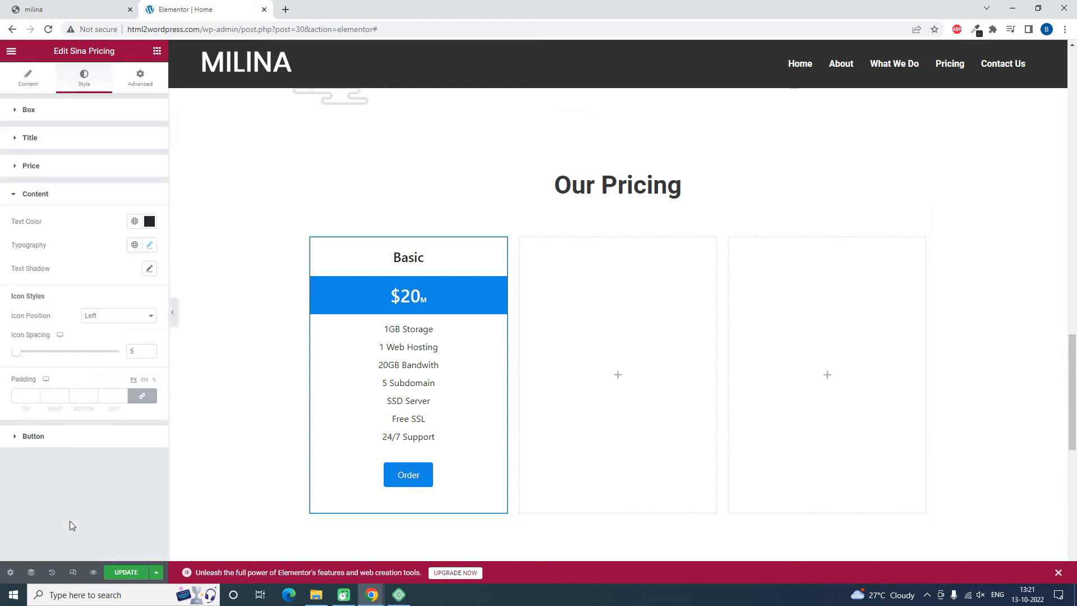
click(59, 168)
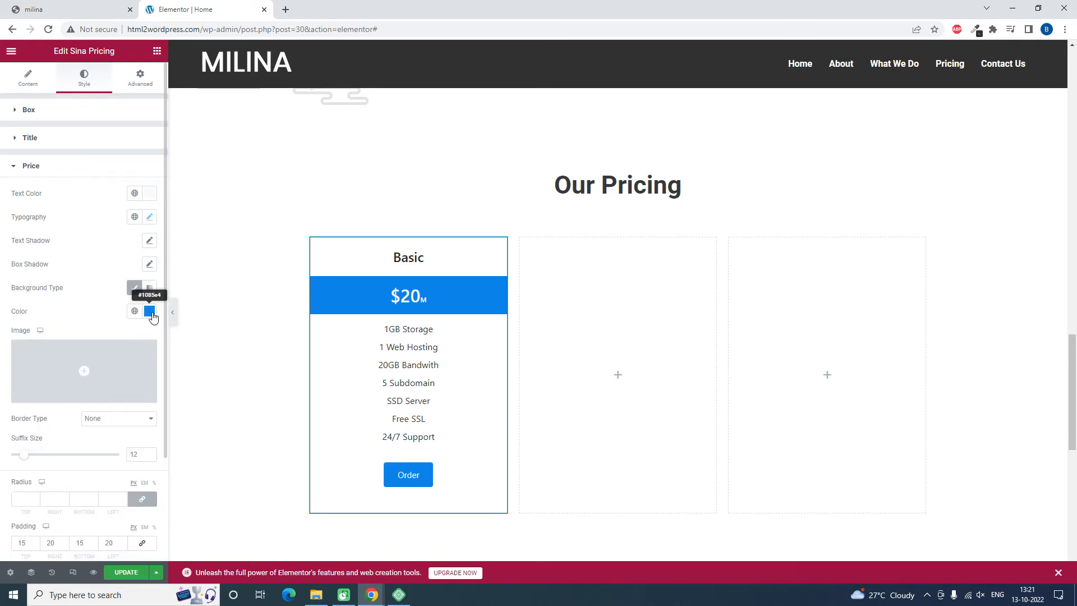
click(149, 311)
click(37, 455)
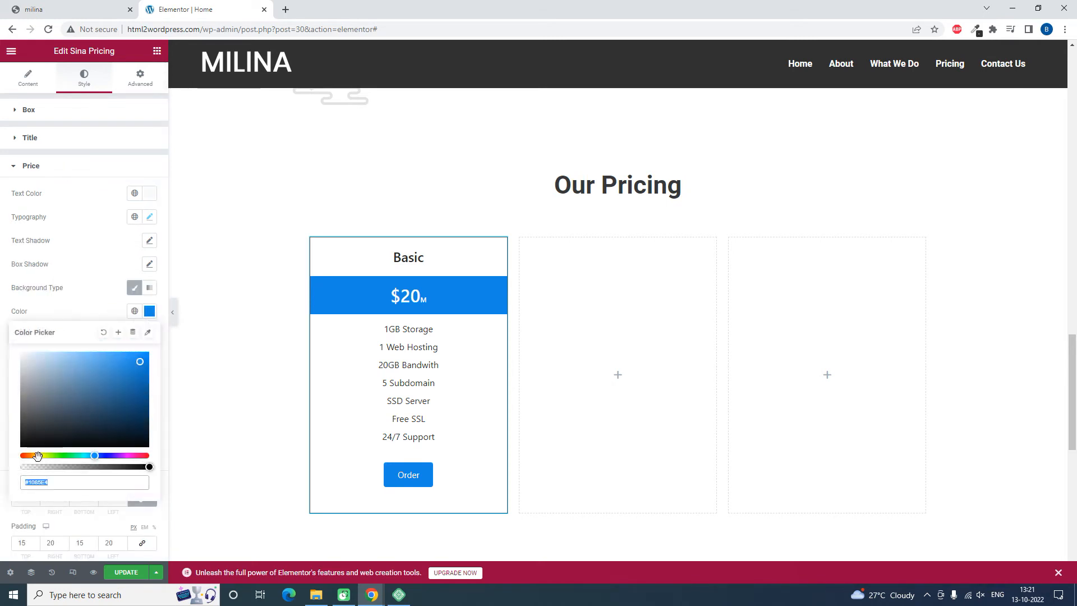
click(149, 354)
click(78, 299)
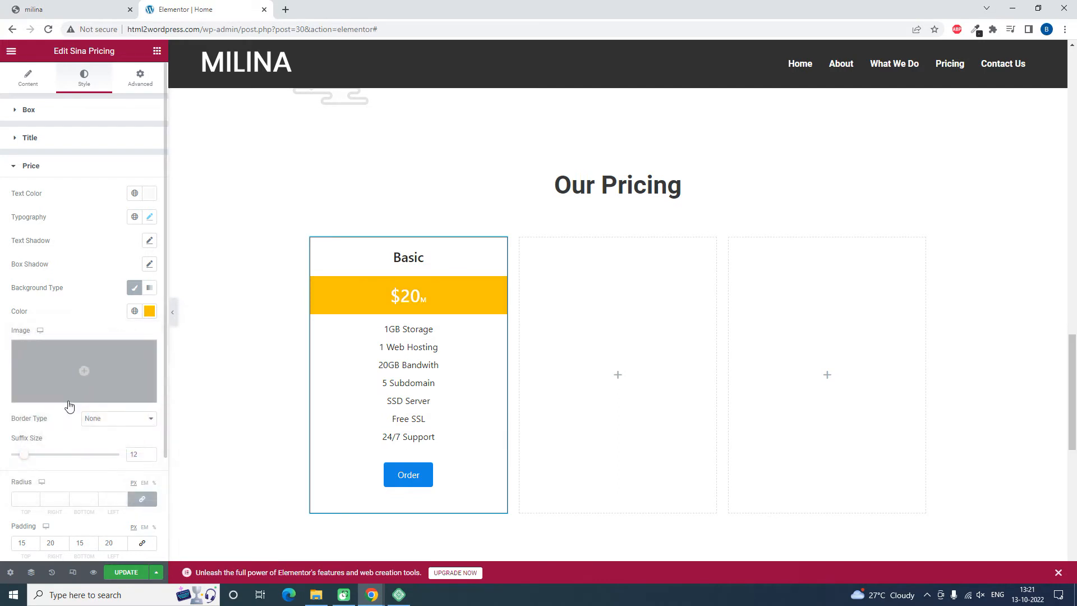
Set the Order button's normal background color to amber yellow (#FFC100).
scroll(54, 492, down, 3)
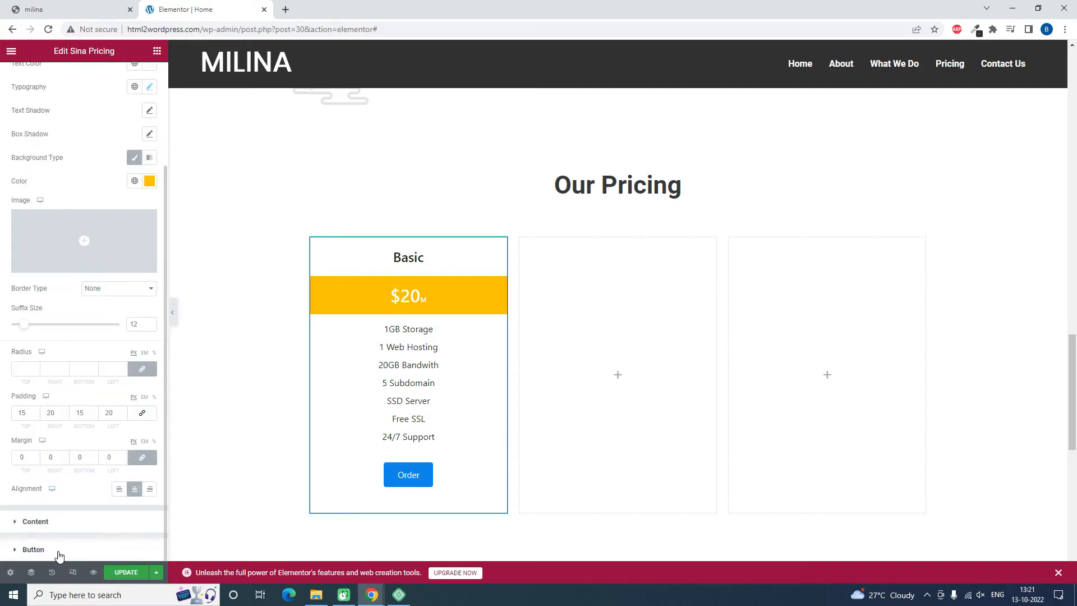
click(75, 549)
scroll(76, 547, down, 3)
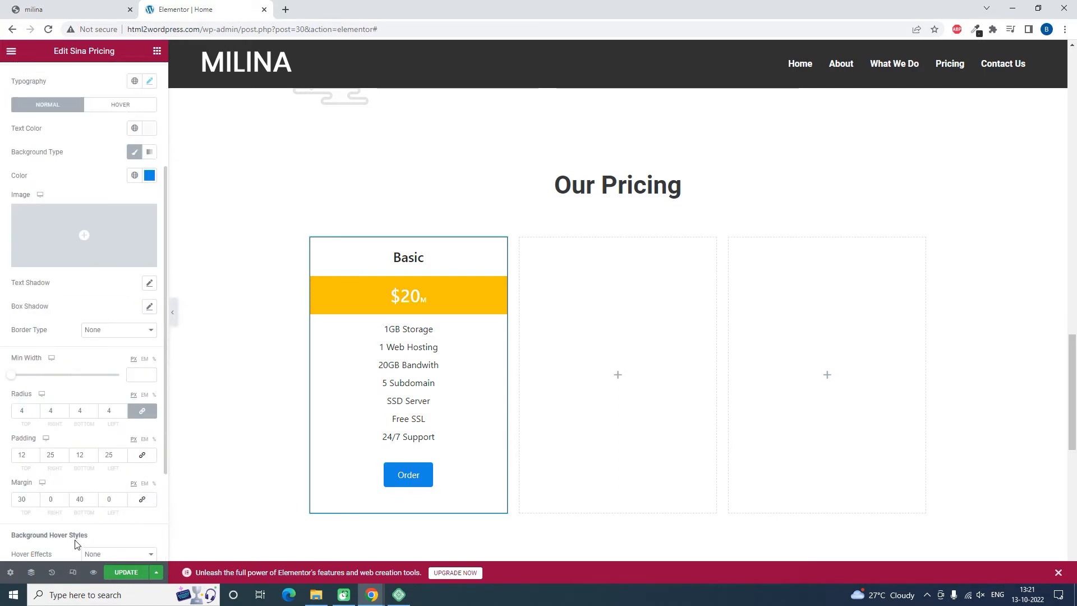
click(149, 175)
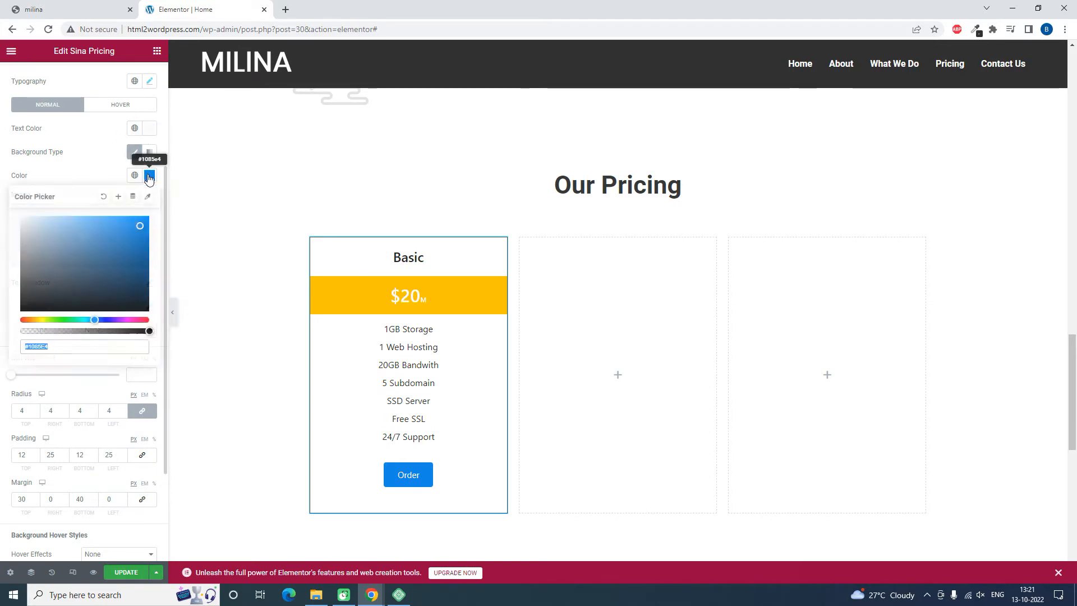
click(36, 320)
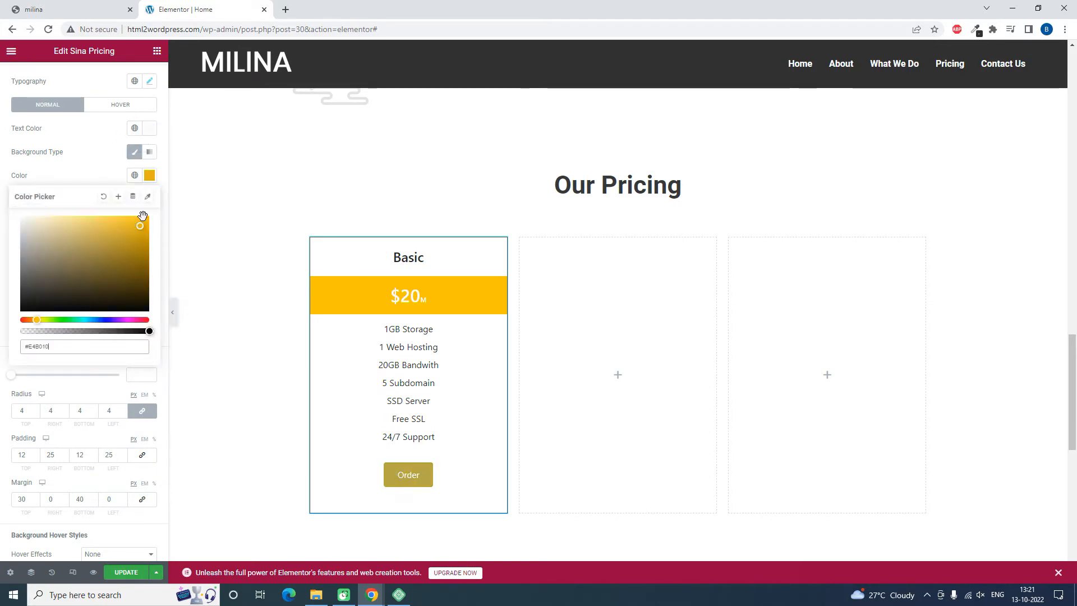
click(147, 218)
click(85, 178)
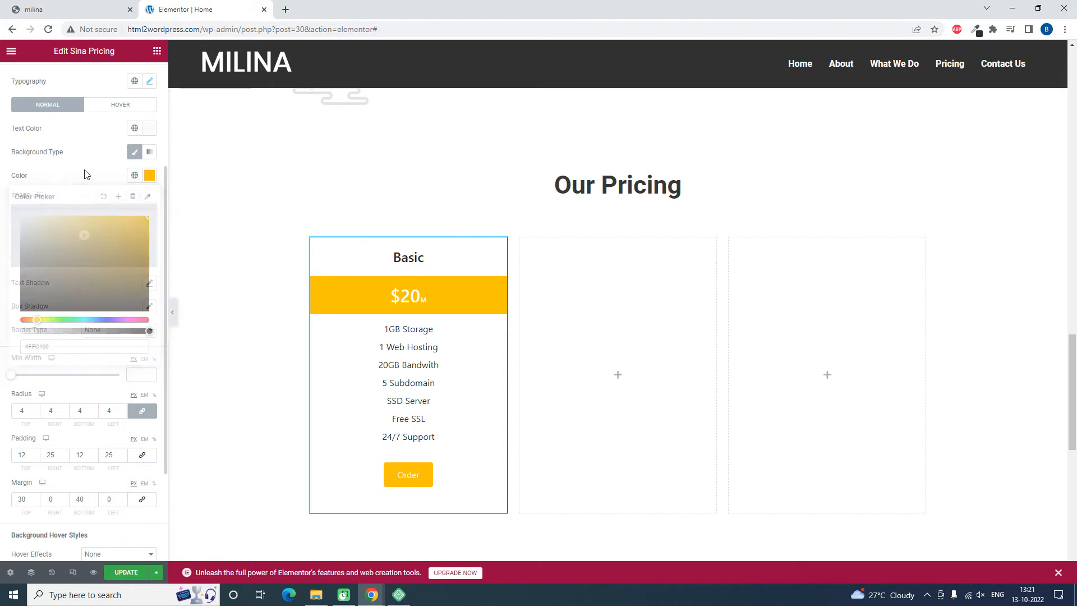
Compare the restyled Basic pricing card with the pricing cards on the original milina HTML page.
click(173, 312)
click(69, 6)
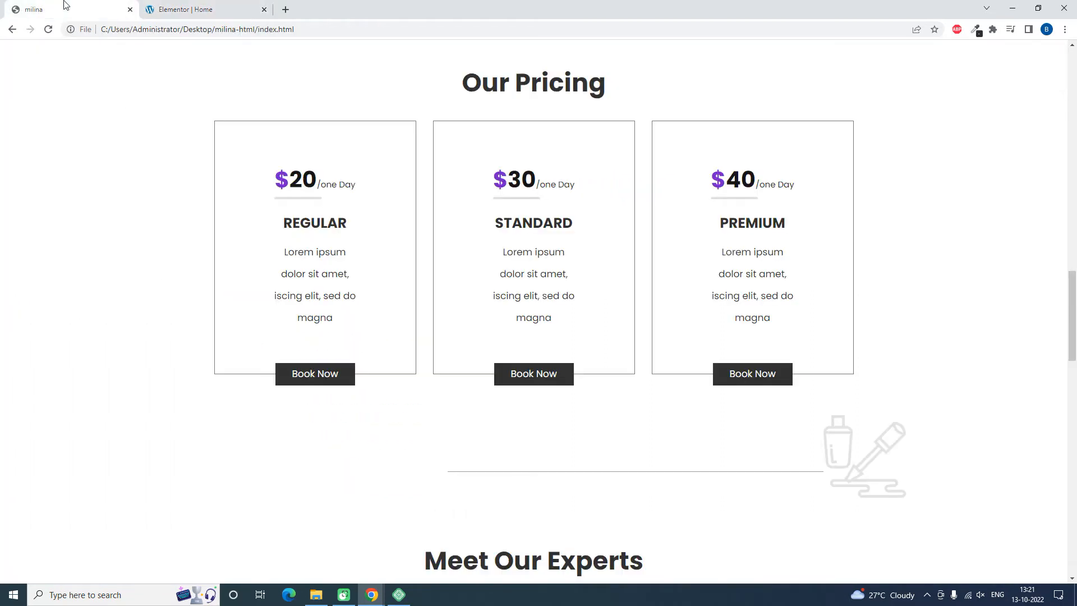
click(175, 10)
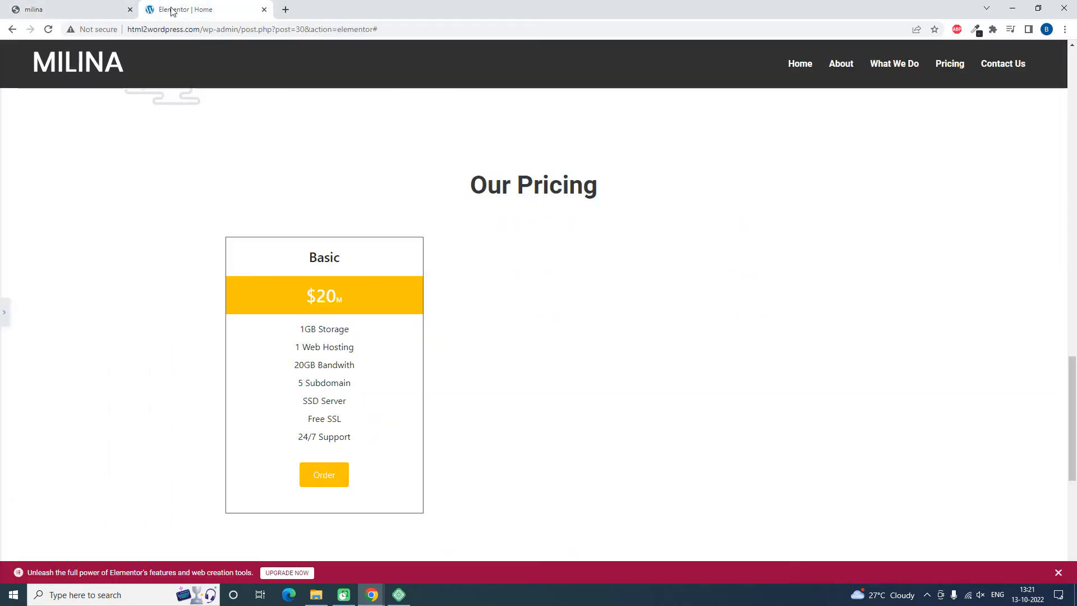
click(4, 311)
click(47, 6)
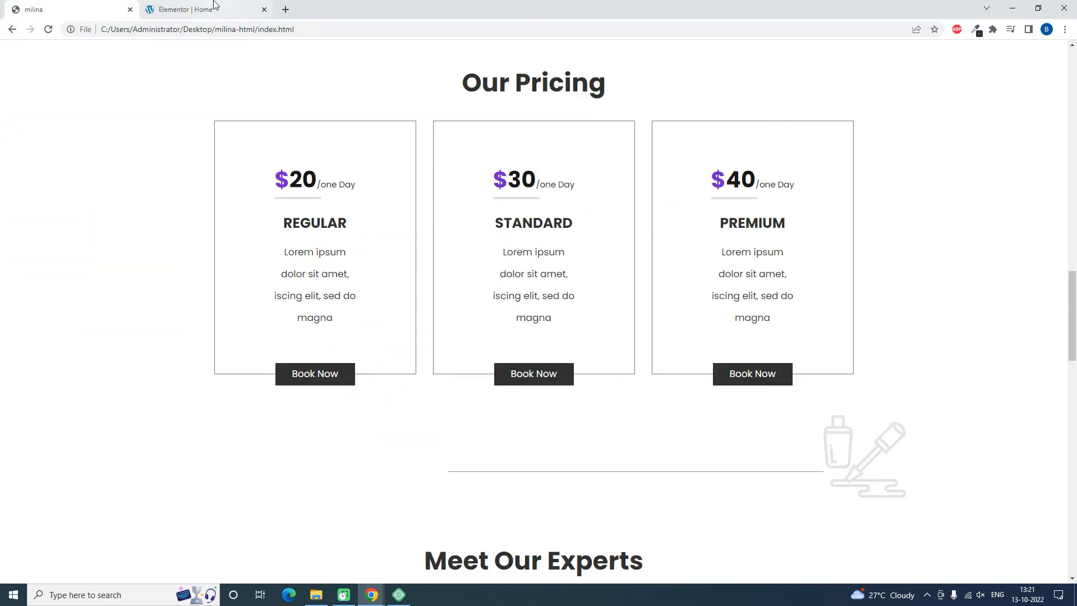
click(196, 8)
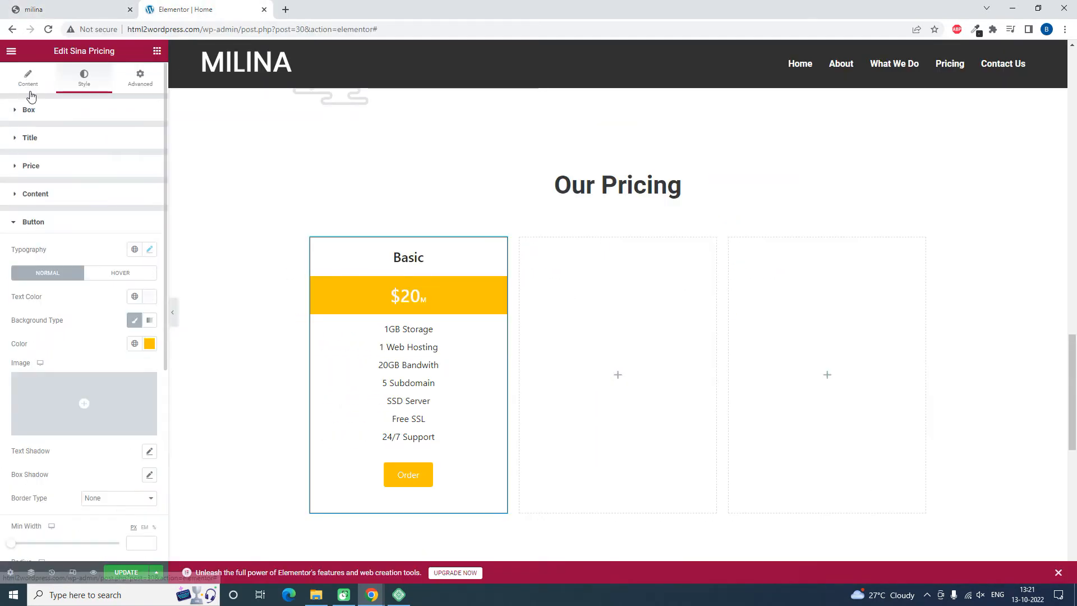
Change the order button's label to "BOOK NOW".
click(28, 78)
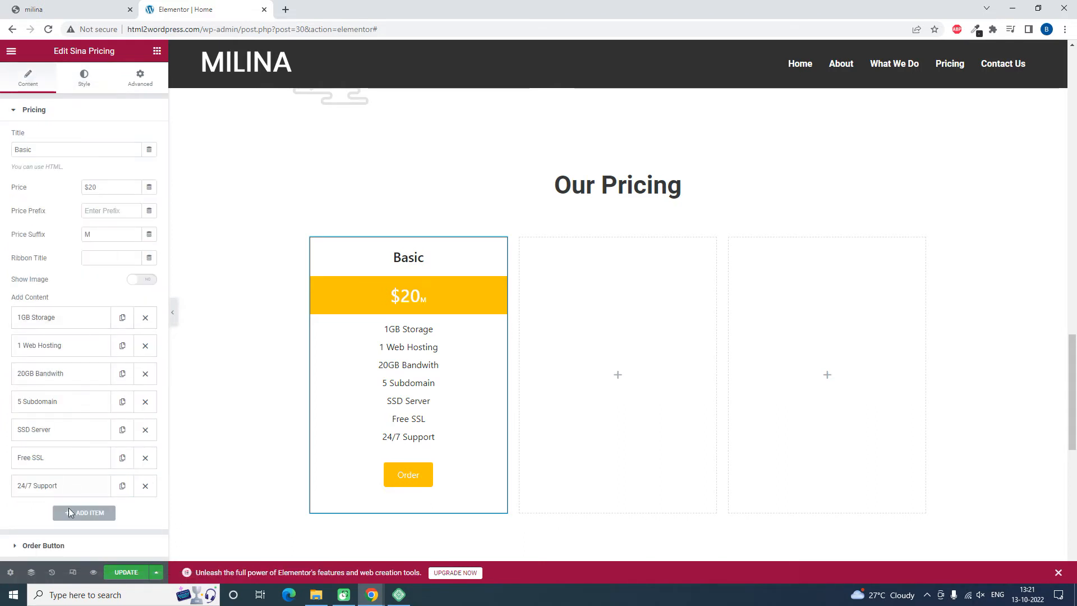
click(59, 547)
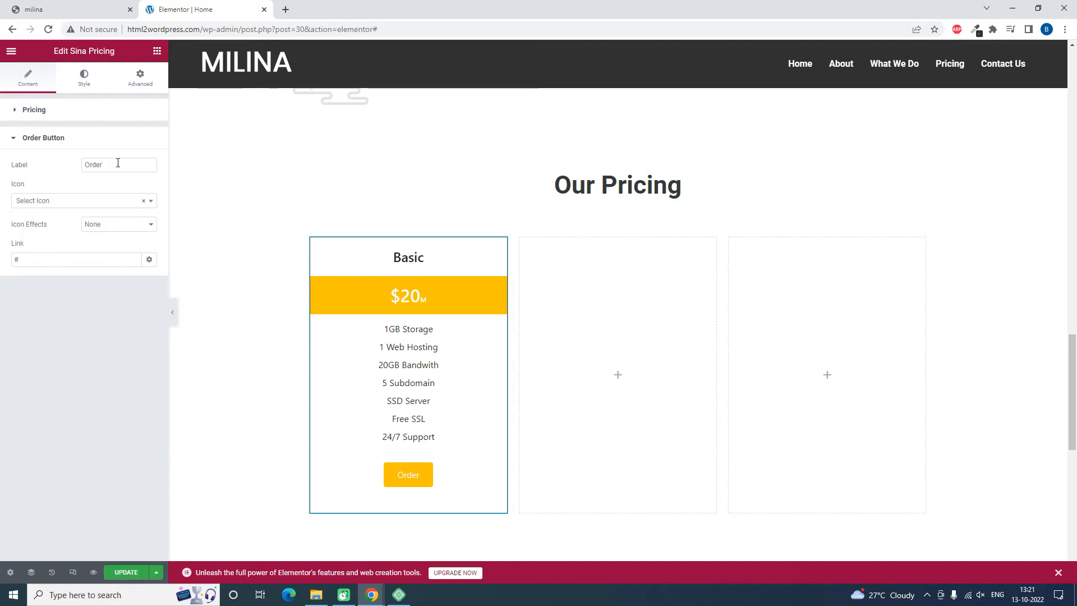
drag(118, 163, 2, 159)
text(boo)
key(BackSpace)
key(BackSpace)
key(BackSpace)
text(BOOK NOW)
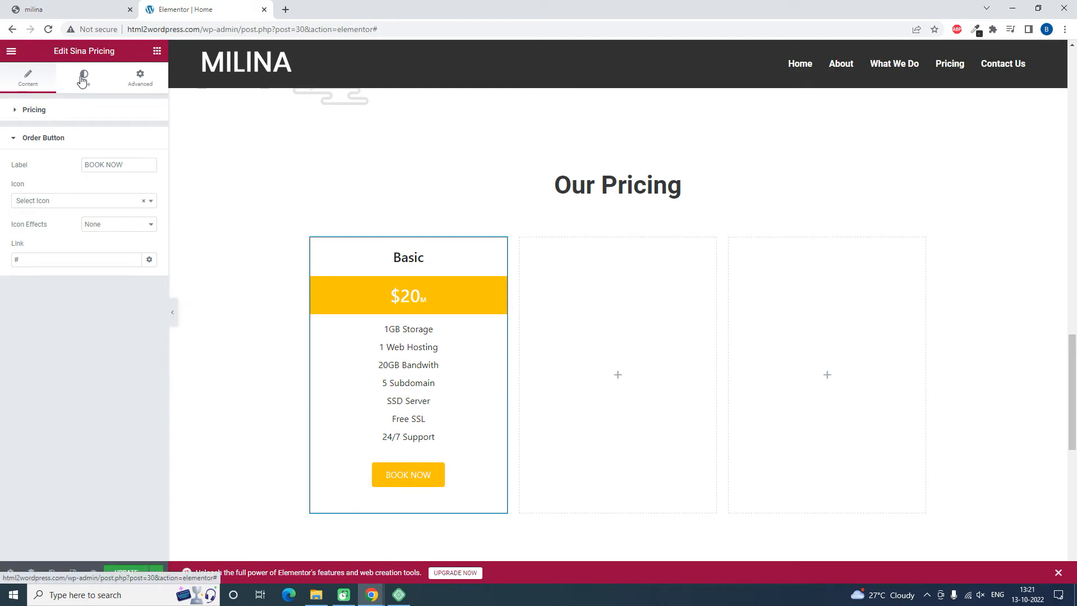
Set the normal text color of the BOOK NOW button to near-black.
click(66, 94)
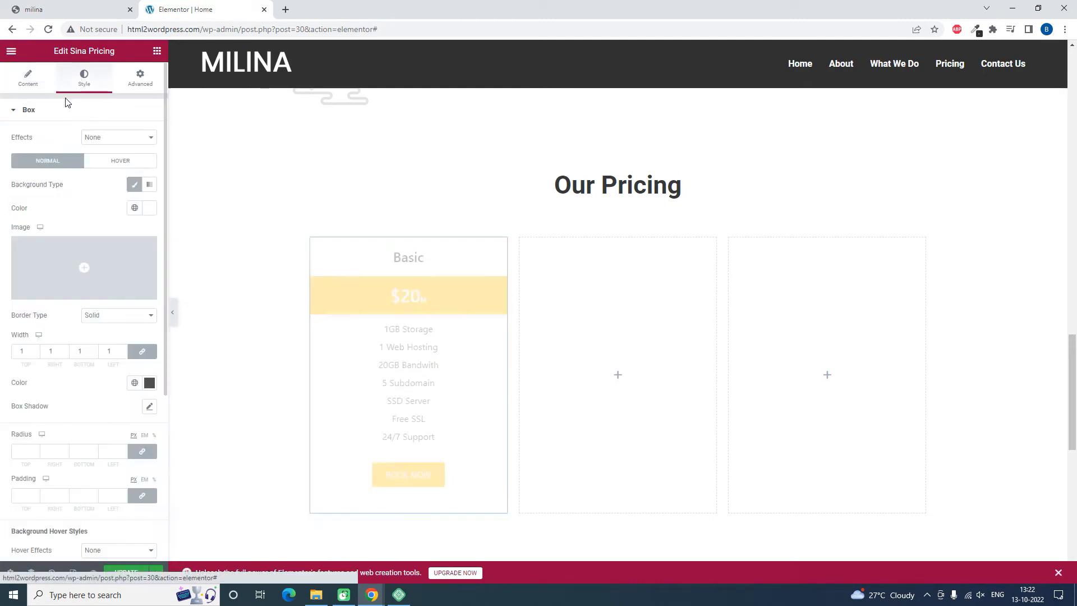
scroll(144, 288, down, 3)
scroll(143, 289, down, 2)
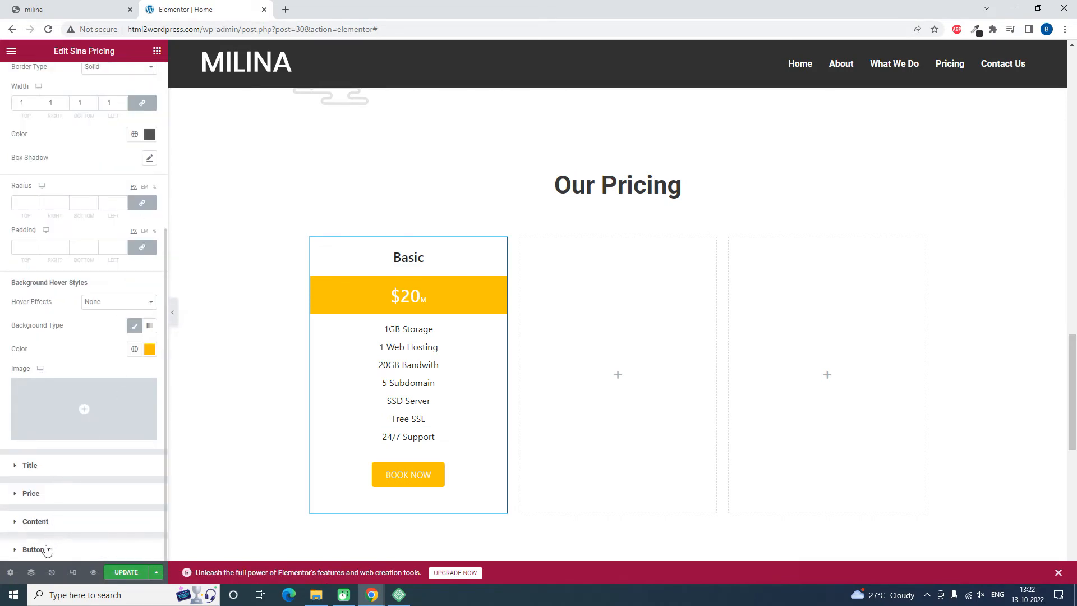
click(46, 550)
scroll(163, 359, down, 5)
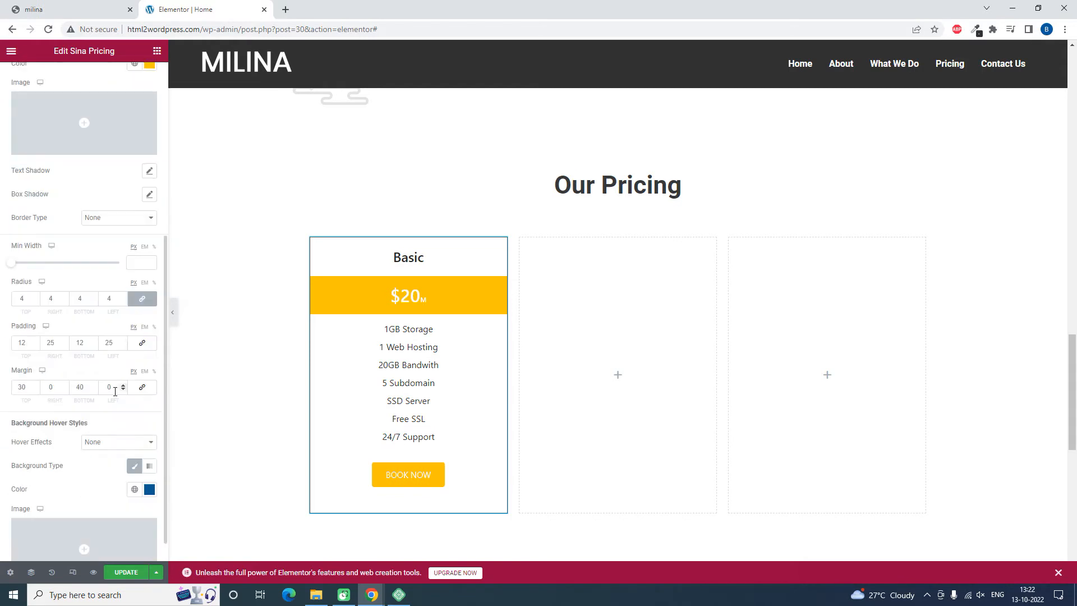
scroll(155, 302, up, 5)
click(149, 296)
click(39, 412)
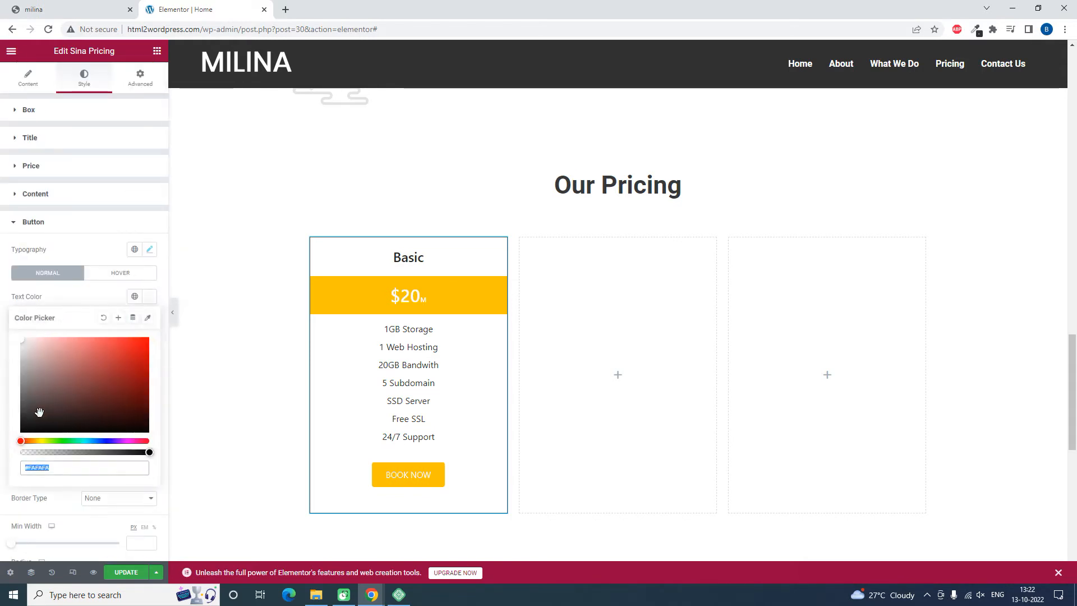
click(25, 421)
click(113, 287)
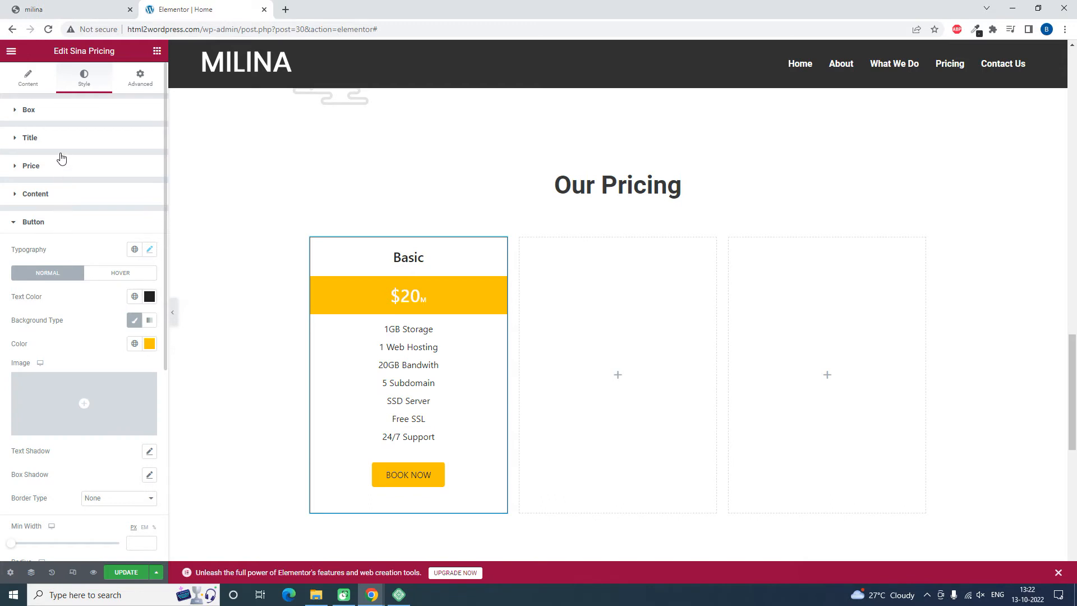
Set the text color of the $20 price on the Basic pricing card to dark gray (#312D2D) and preview the card.
click(67, 174)
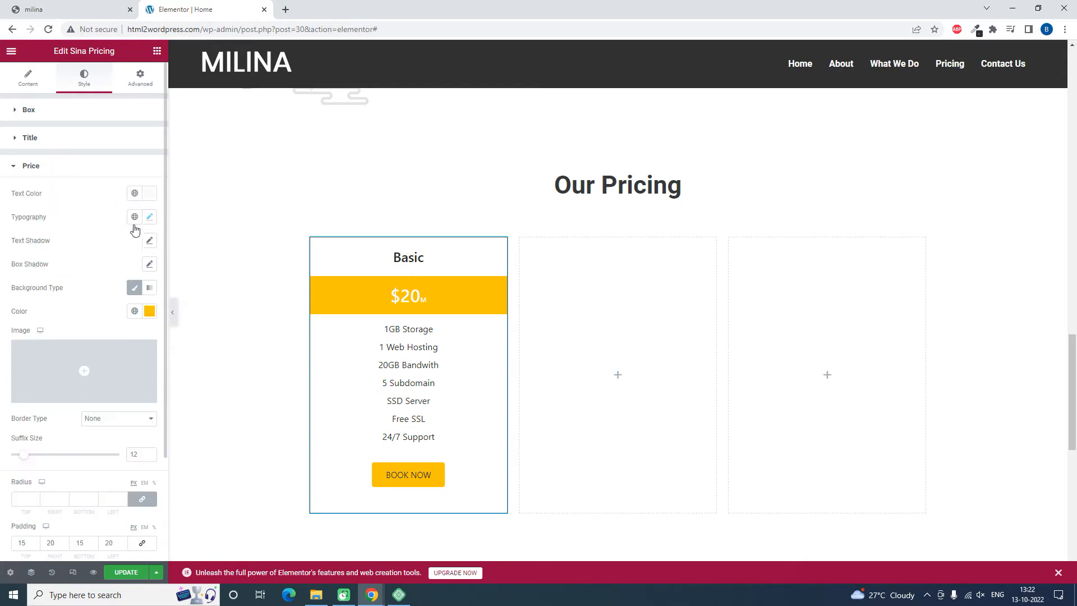
click(134, 193)
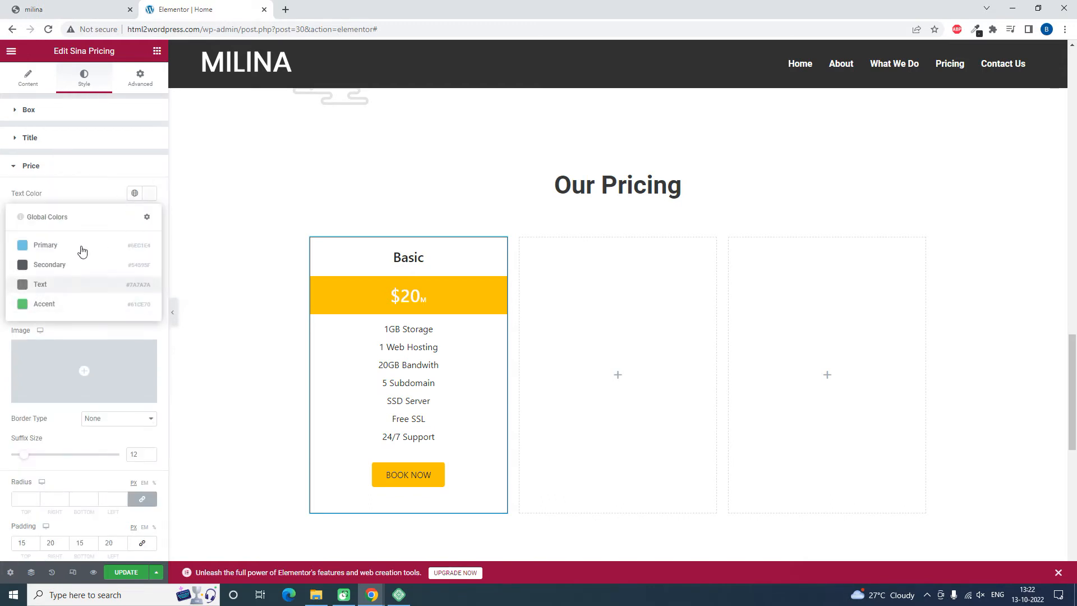
click(150, 198)
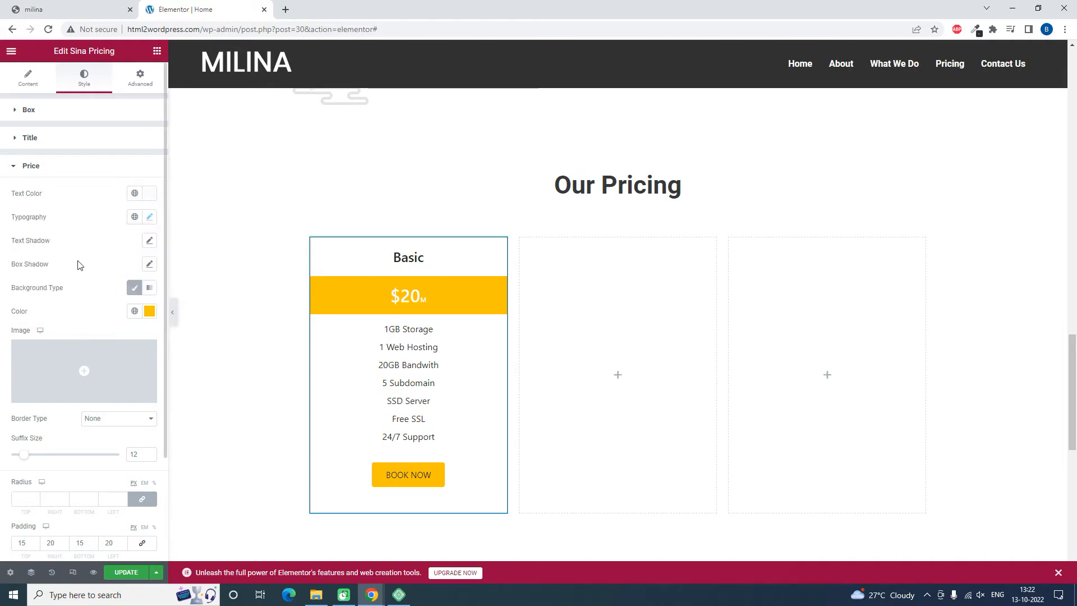
click(150, 197)
click(32, 310)
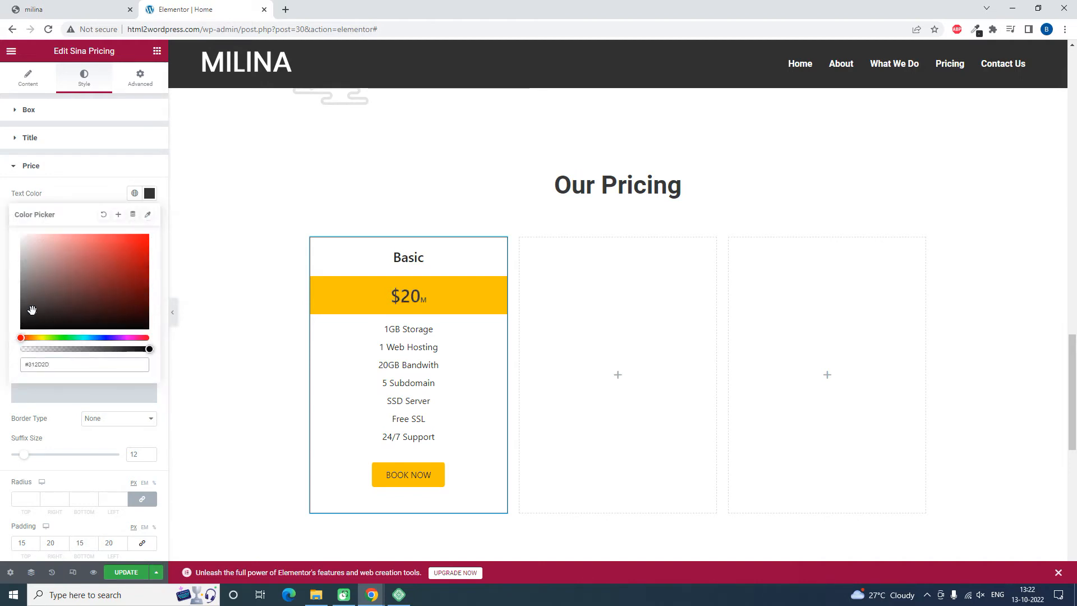
click(99, 169)
click(174, 313)
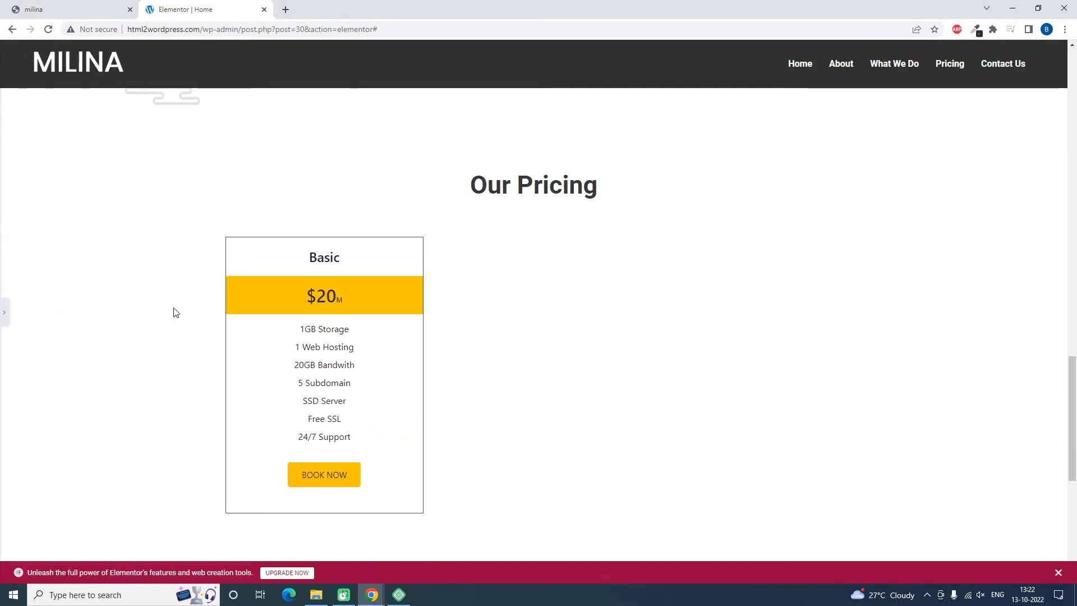
click(4, 312)
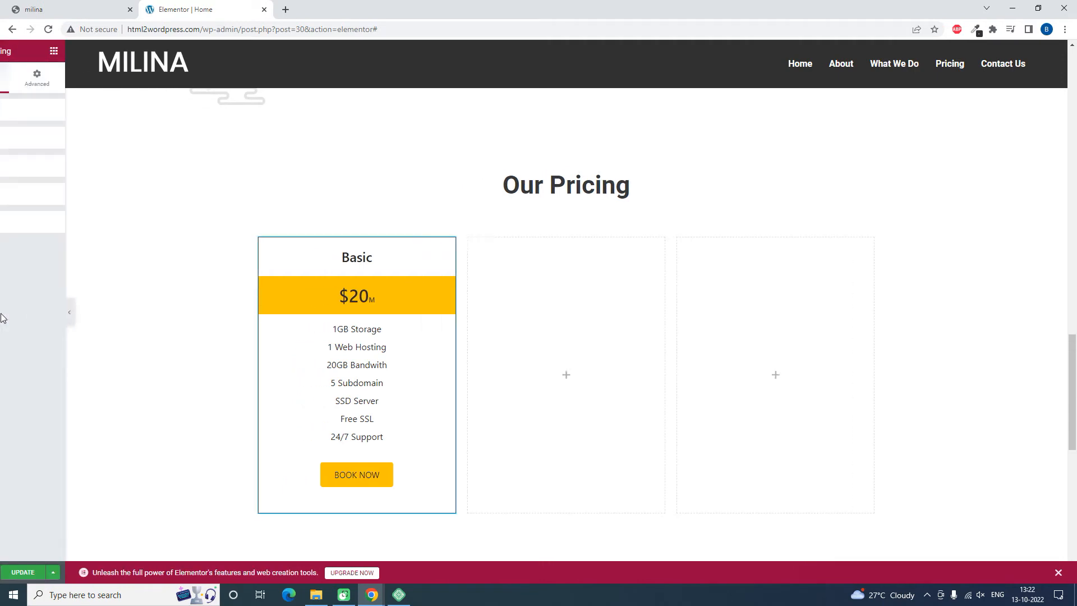
Copy the finished Basic pricing card and paste it into the two empty columns of the Our Pricing section.
right_click(500, 247)
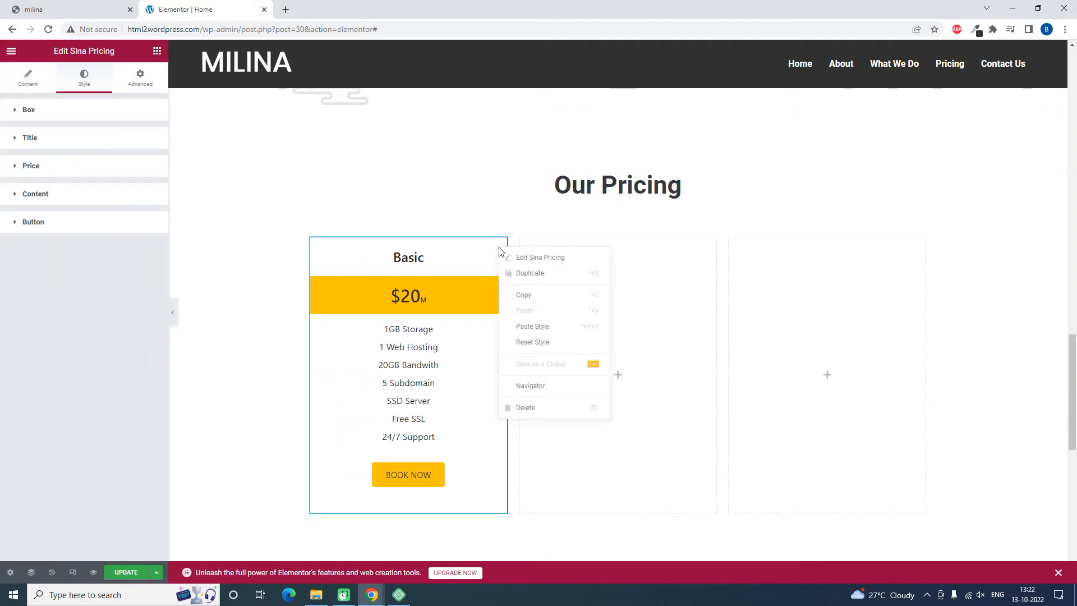
click(524, 294)
right_click(617, 352)
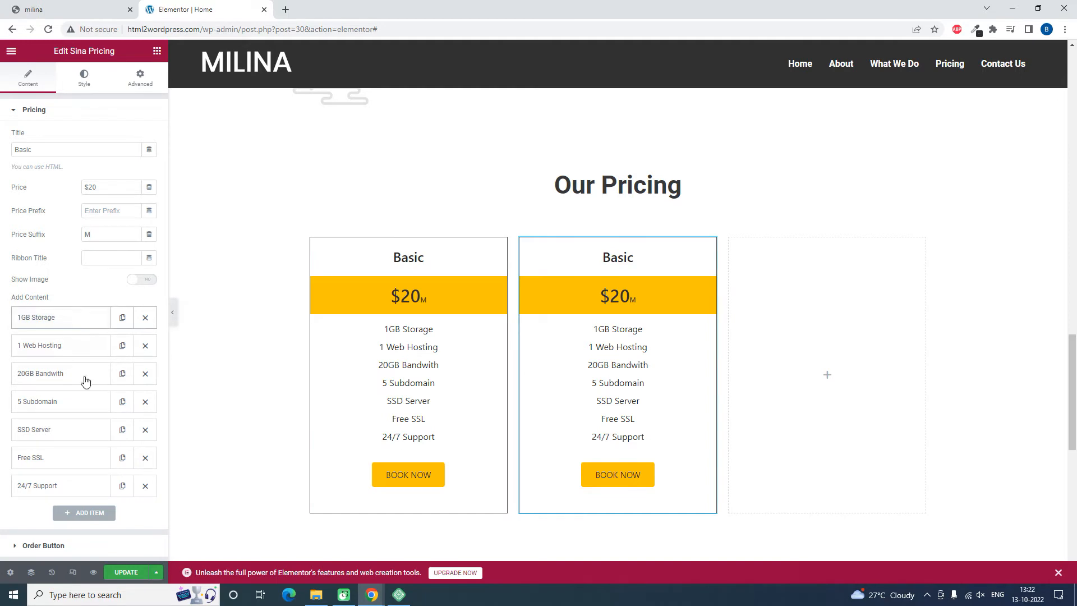
right_click(780, 290)
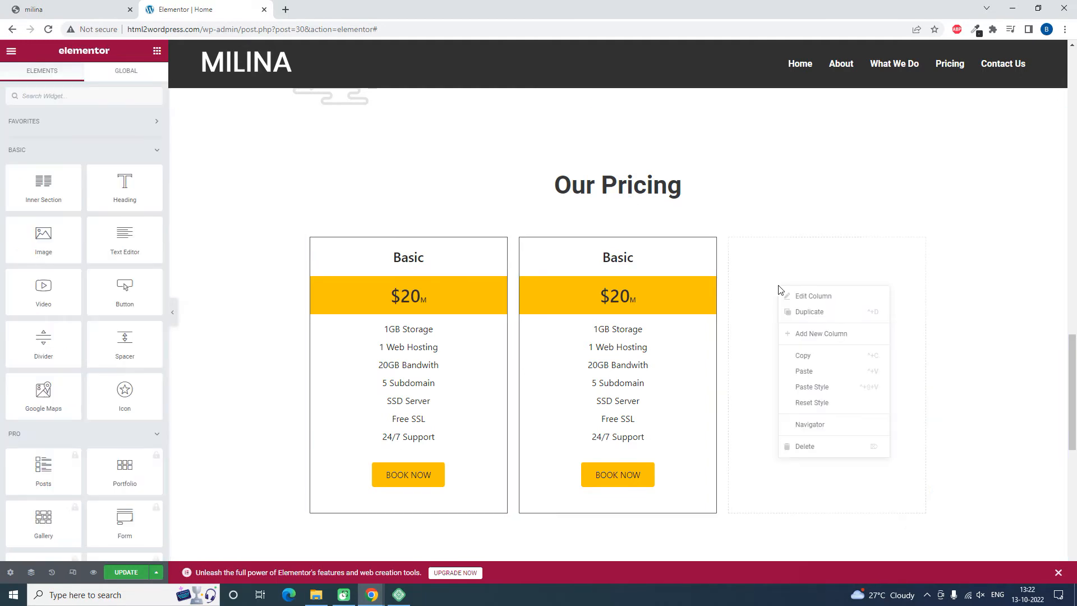
click(813, 372)
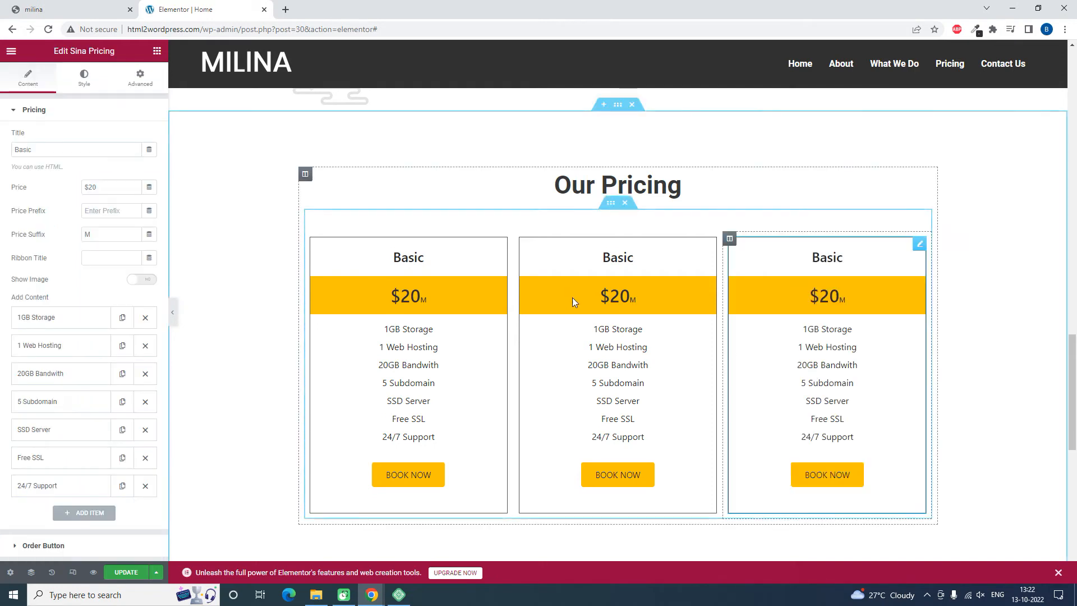
Preview the three pricing cards without the editing panel, then update the page.
click(174, 312)
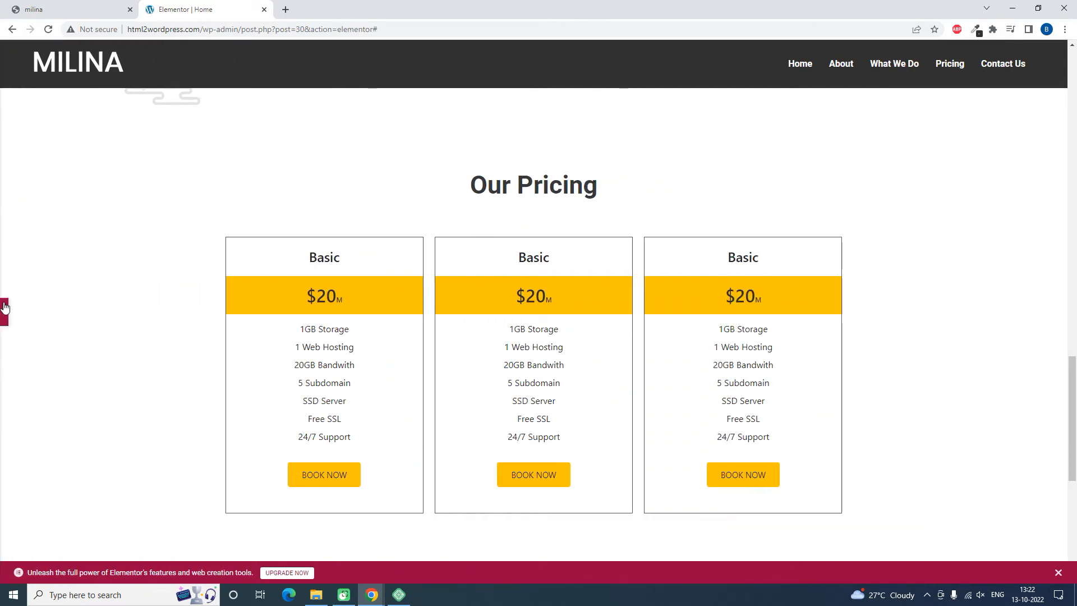
click(5, 308)
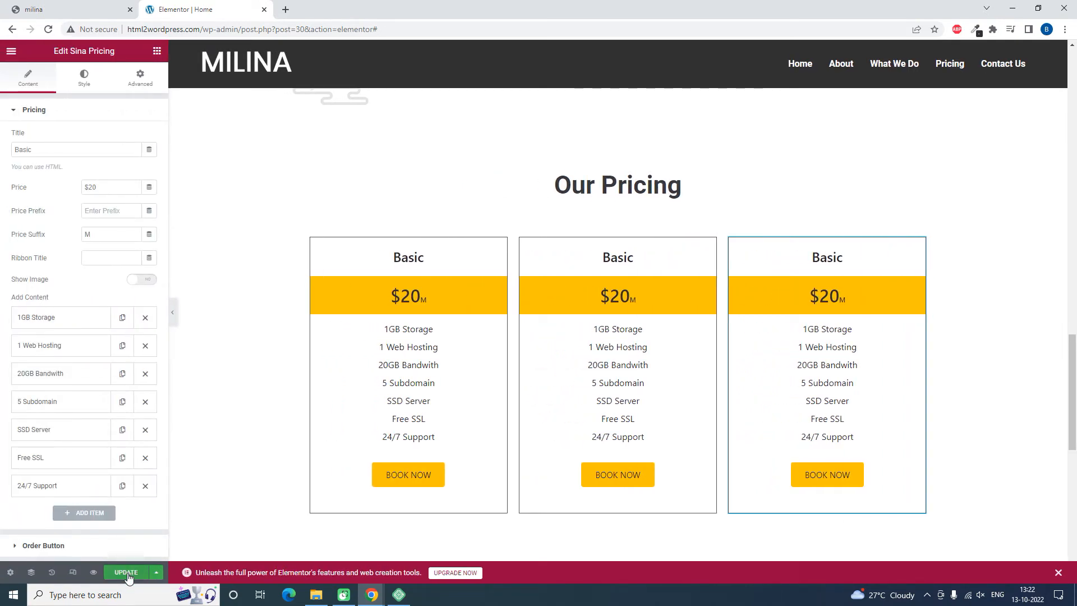
click(127, 572)
Examine the Meet Our Experts section that follows the pricing cards on the original milina HTML page.
click(46, 5)
scroll(510, 301, down, 4)
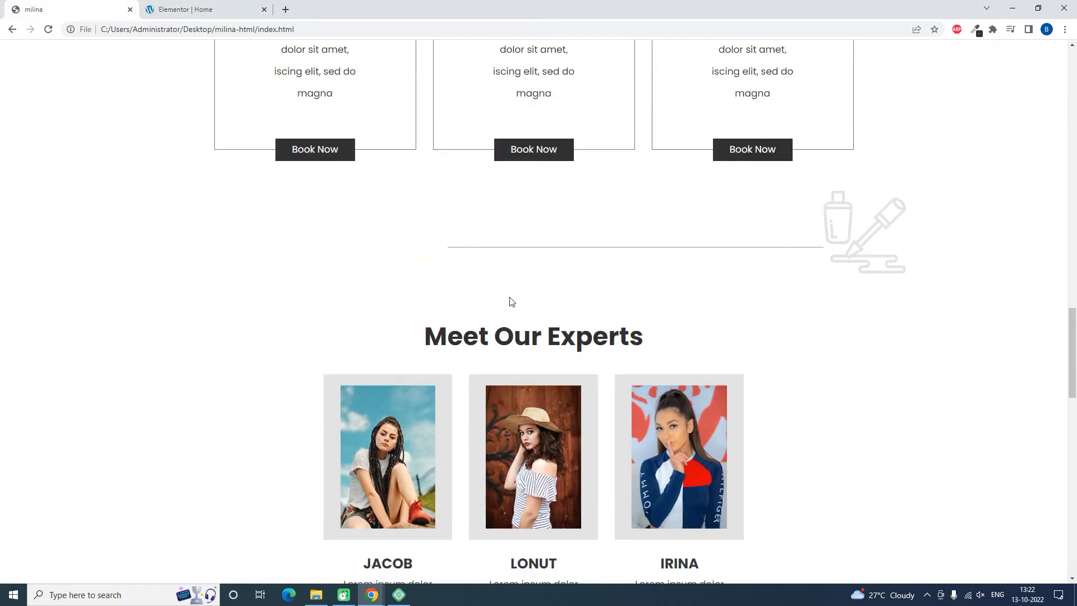
scroll(511, 302, down, 4)
scroll(510, 301, down, 3)
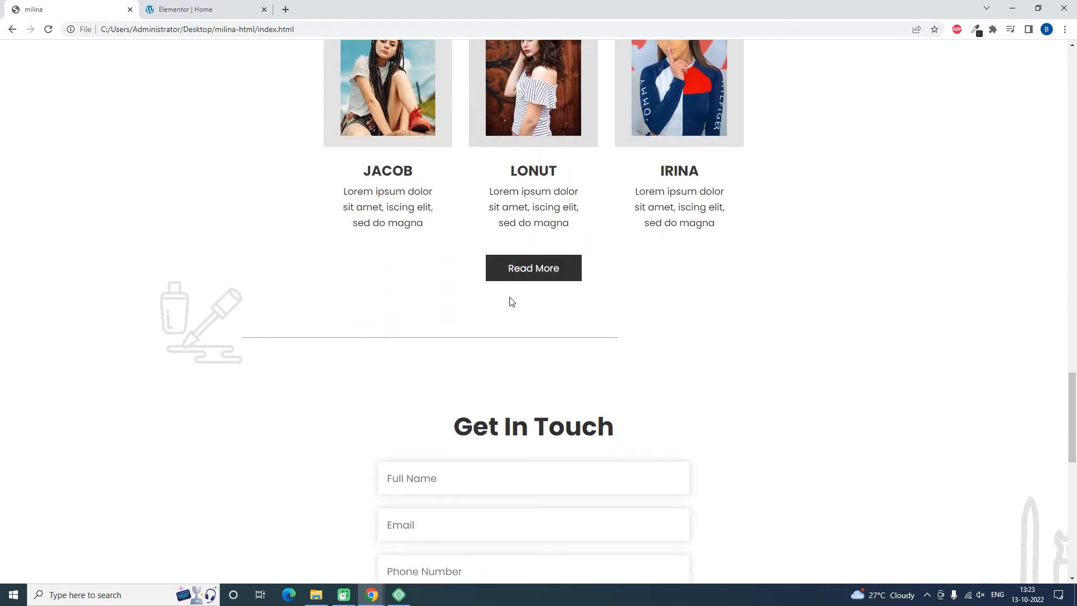
scroll(510, 300, up, 3)
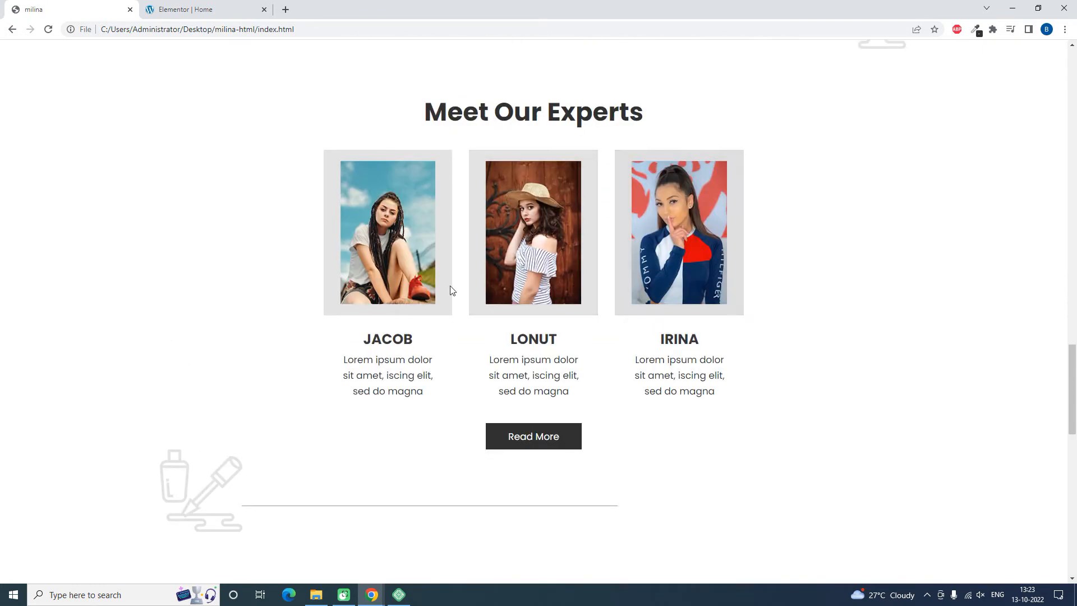
Copy the What We Do section and paste it at the end of the Elementor page, below Our Pricing.
click(173, 6)
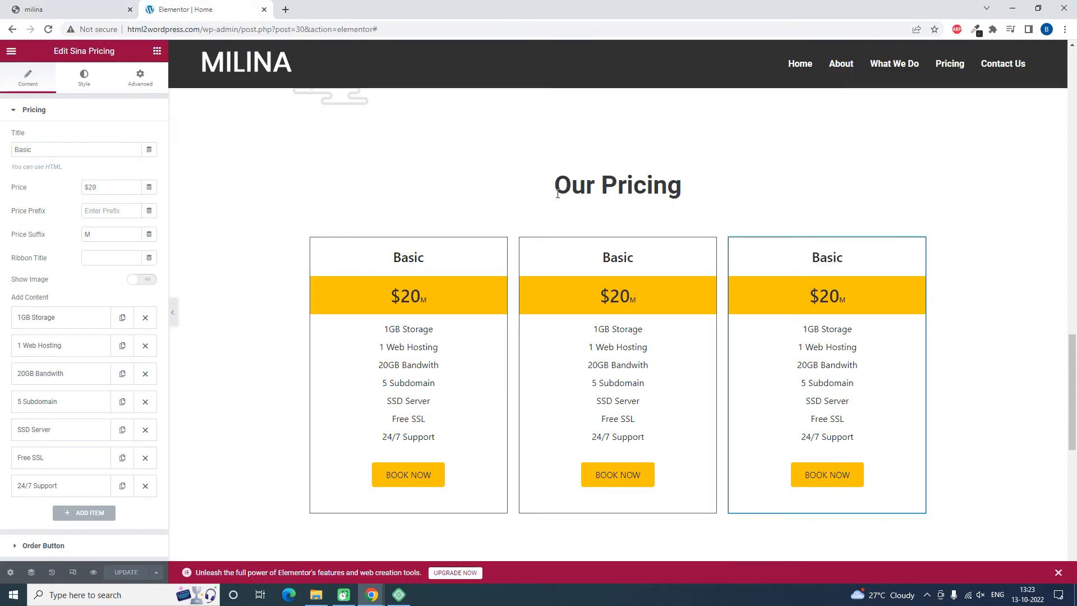
scroll(562, 193, up, 15)
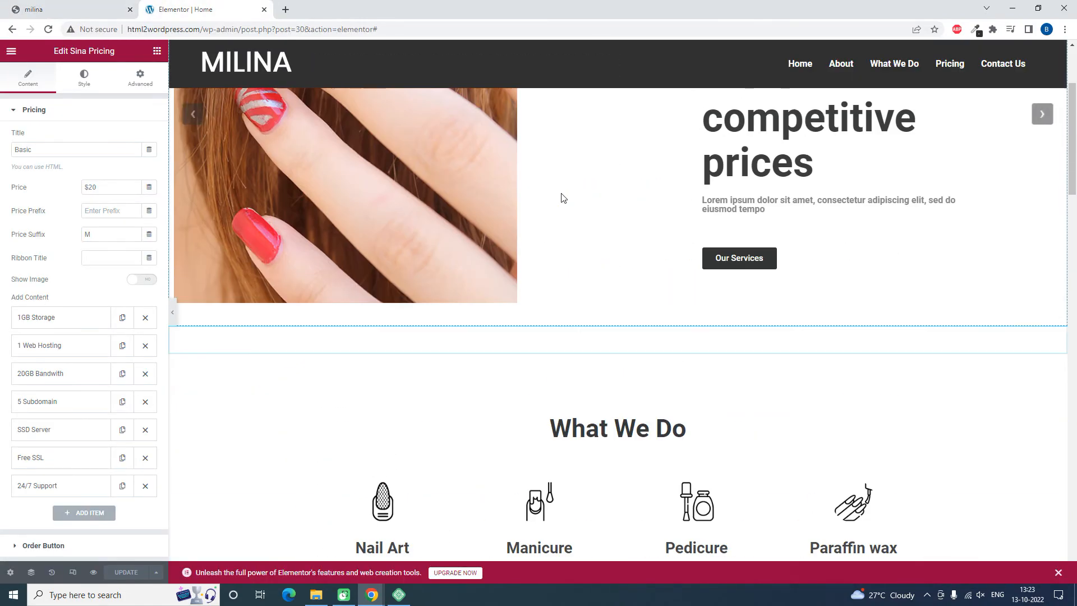
scroll(566, 202, down, 3)
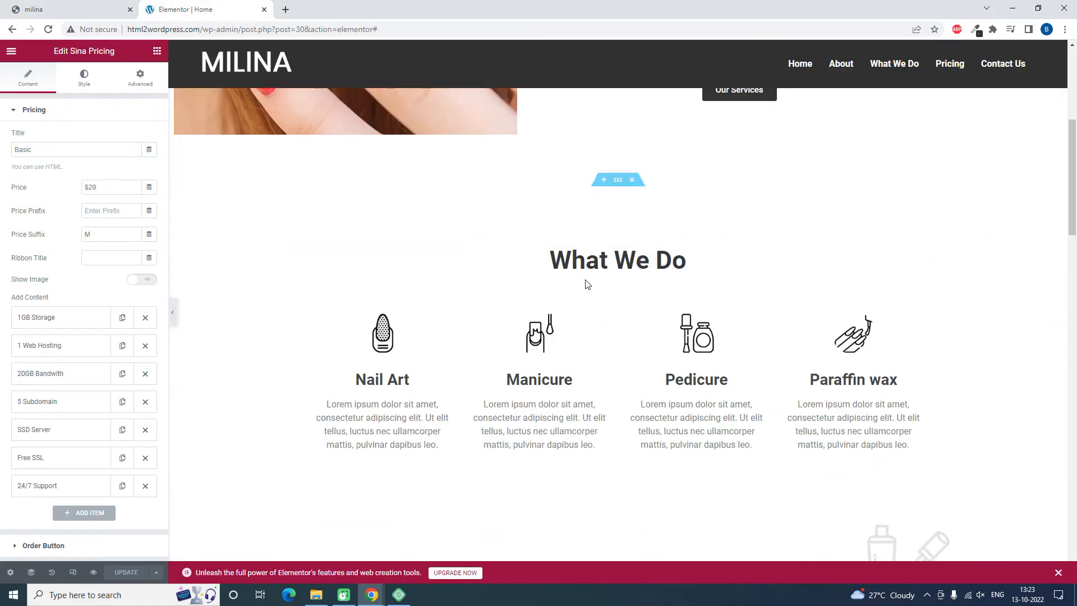
right_click(619, 179)
click(633, 223)
scroll(640, 226, down, 10)
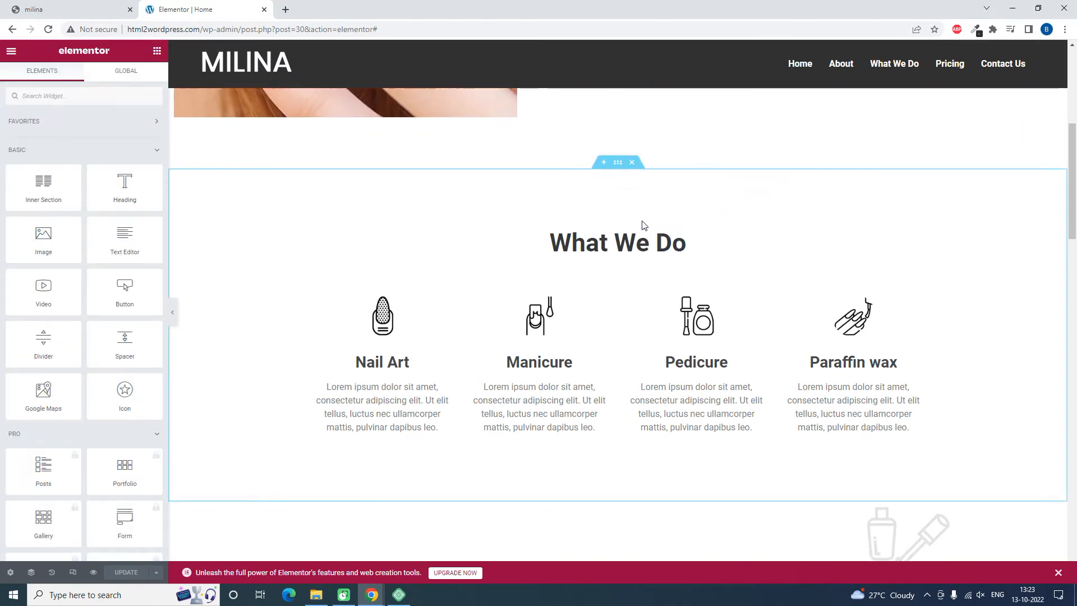
scroll(640, 225, down, 10)
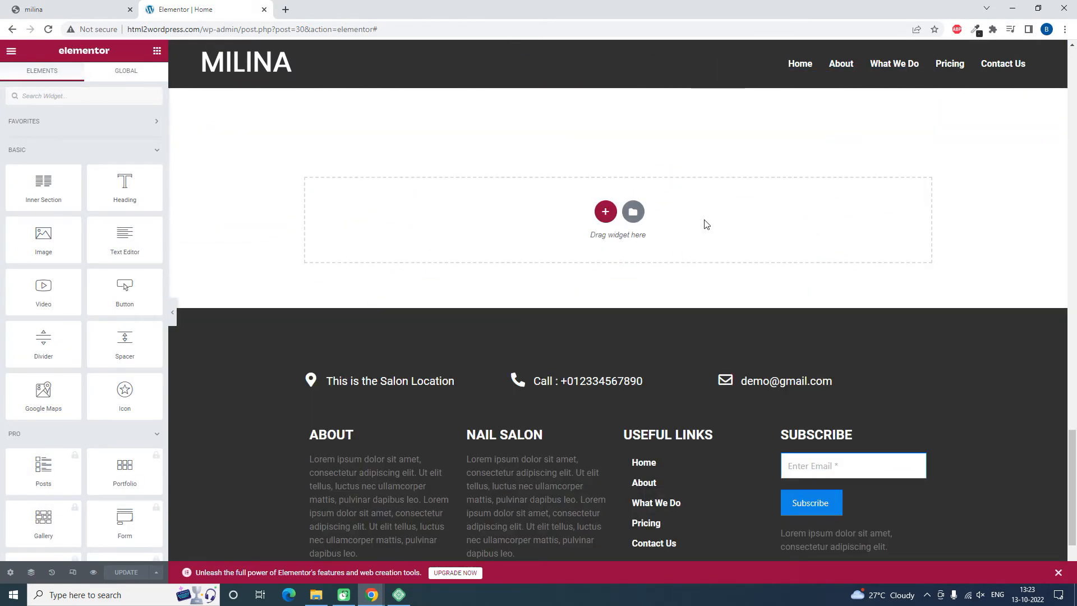
right_click(704, 223)
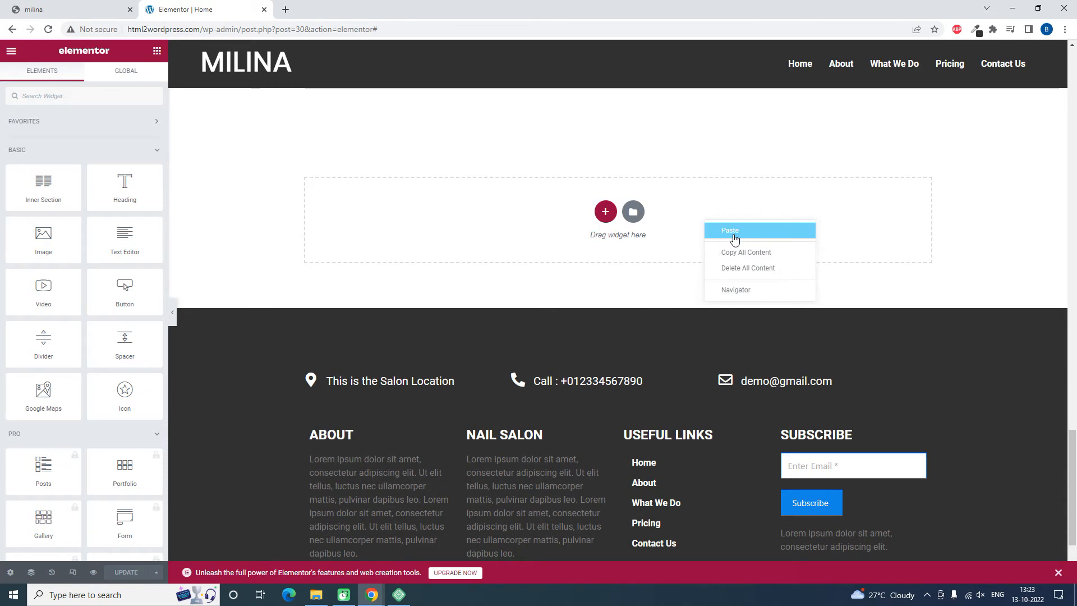
click(734, 238)
Compare the divider between Our Pricing and Meet Our Experts on the original milina page with the same spot on the Elementor page.
click(76, 6)
scroll(290, 224, up, 5)
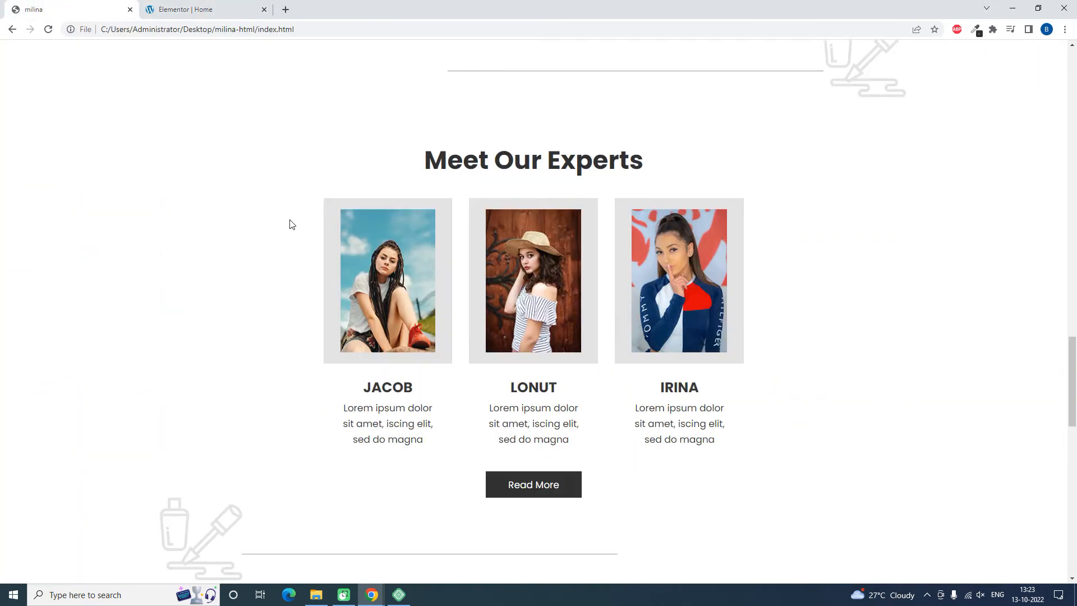
scroll(499, 287, up, 13)
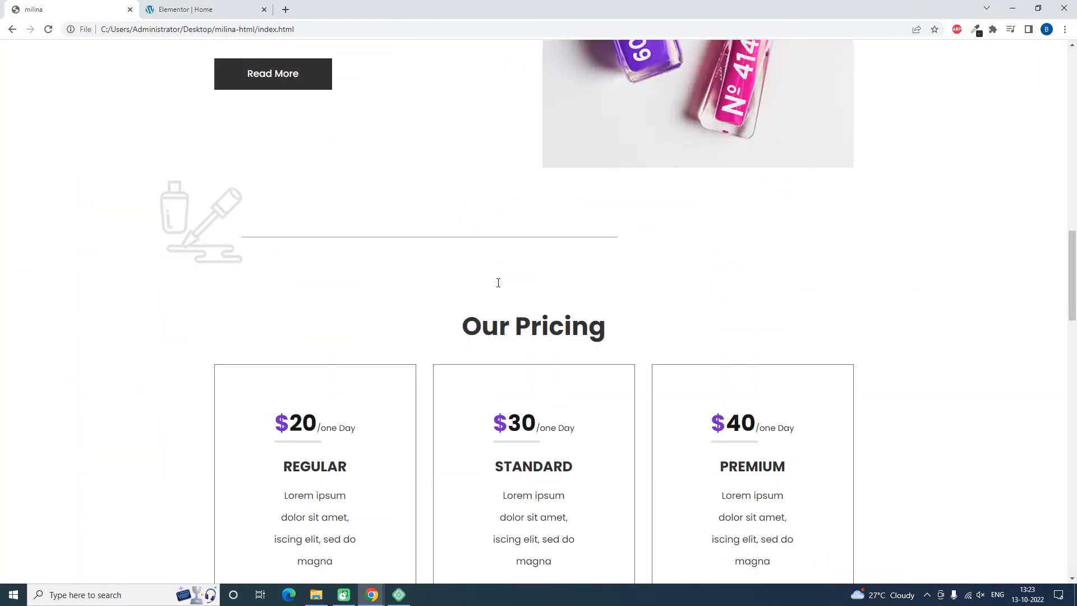
scroll(500, 287, down, 10)
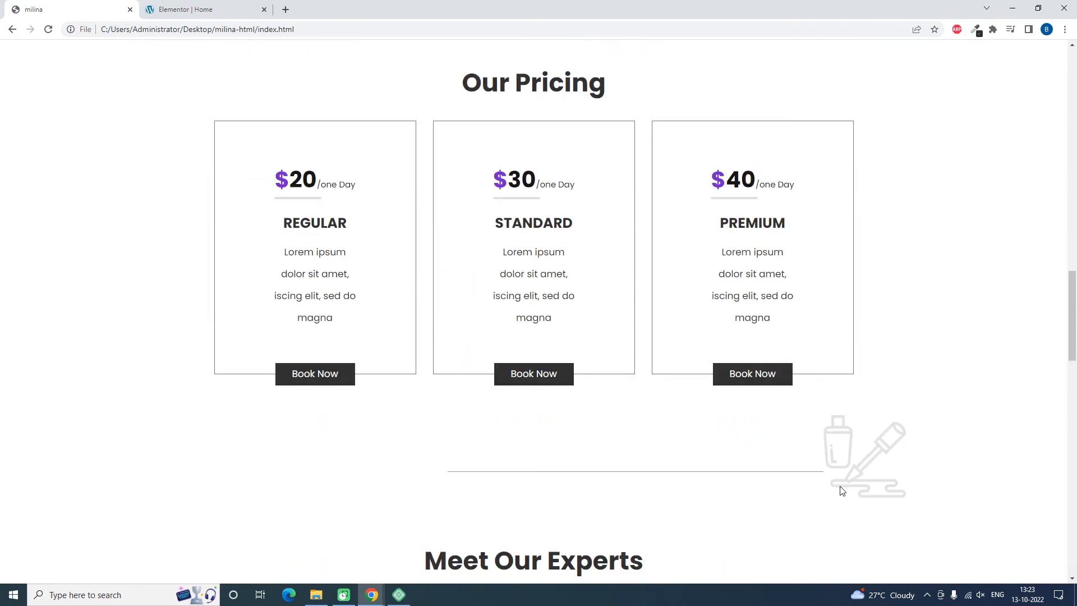
click(185, 9)
scroll(567, 241, up, 3)
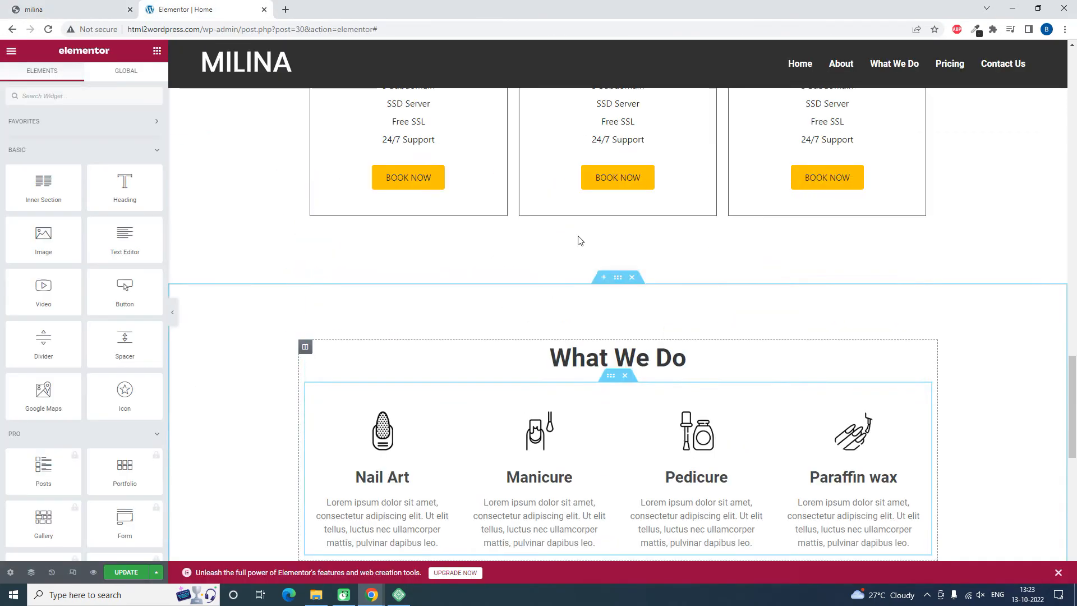
scroll(578, 240, down, 4)
scroll(600, 253, up, 2)
scroll(645, 291, down, 4)
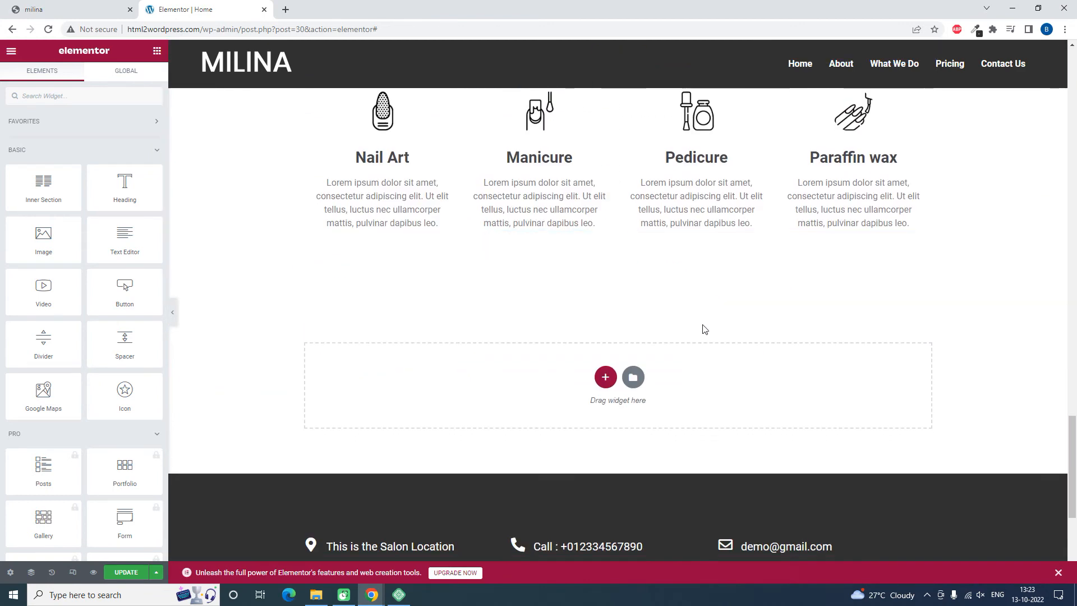
Copy the nail-polish divider section above About Us and paste it between Our Pricing and the duplicated What We Do section.
scroll(689, 331, up, 15)
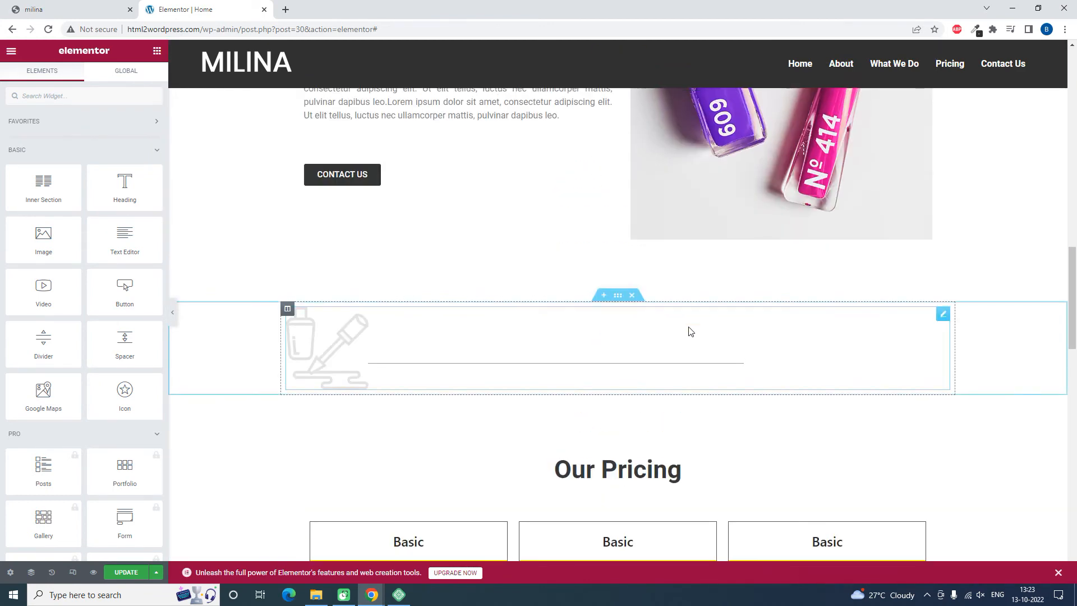
scroll(688, 327, up, 4)
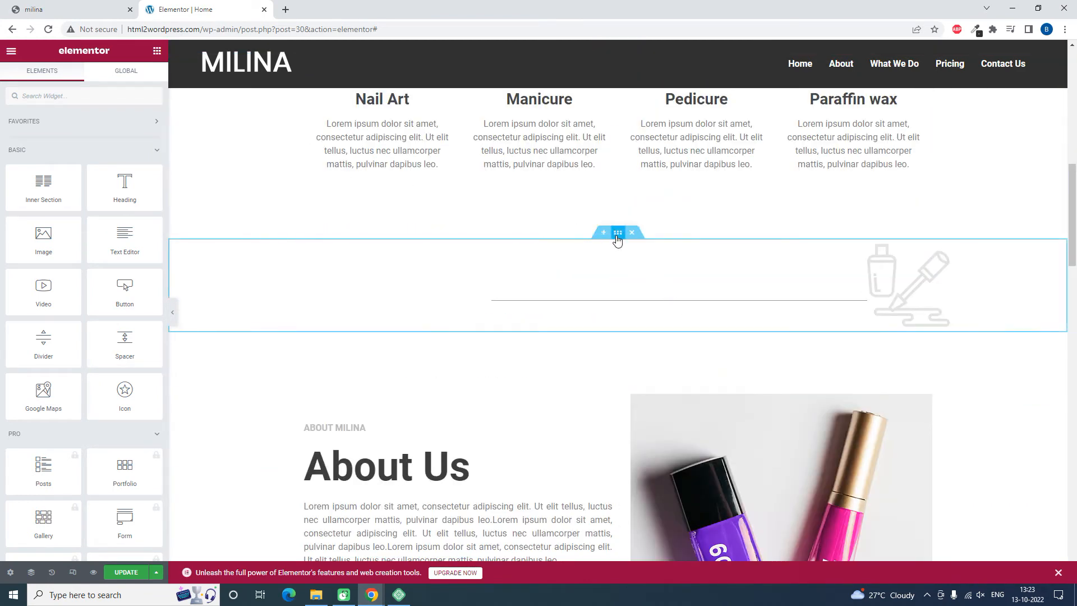
right_click(617, 239)
click(649, 286)
scroll(649, 288, down, 9)
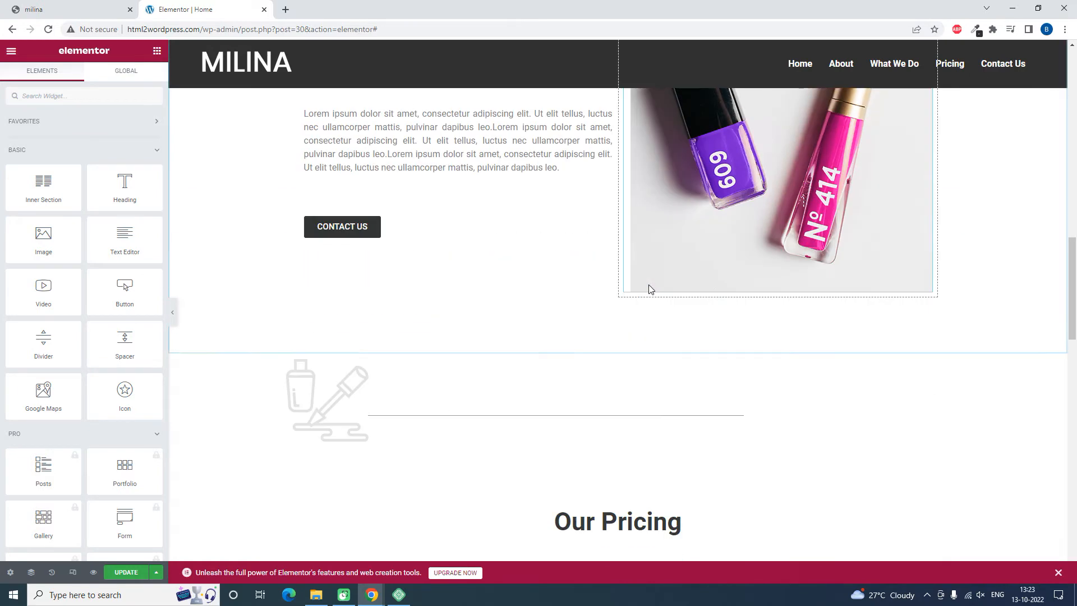
scroll(650, 290, down, 8)
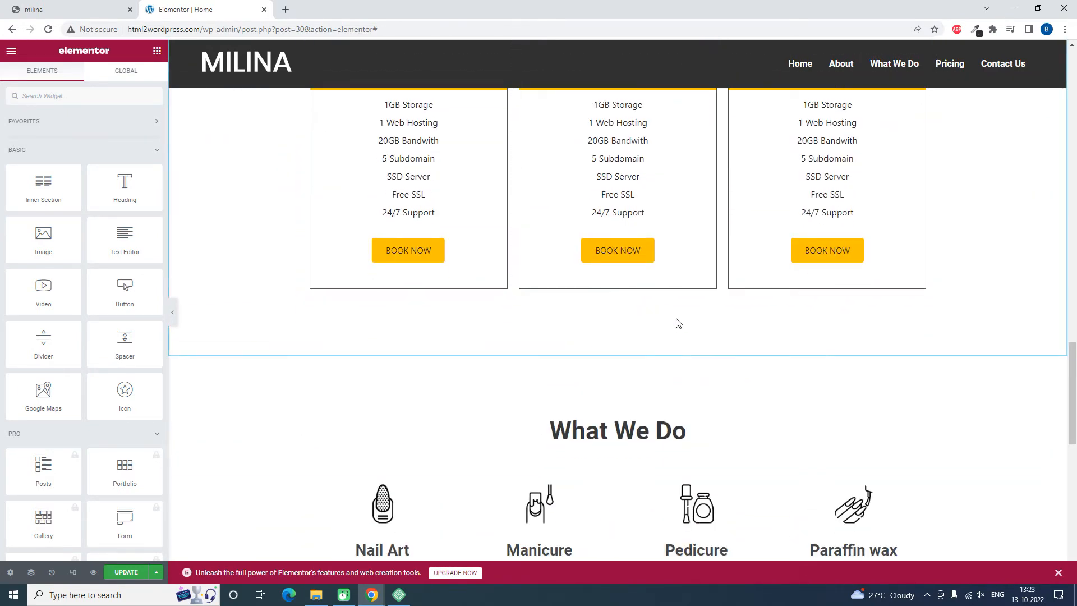
right_click(676, 316)
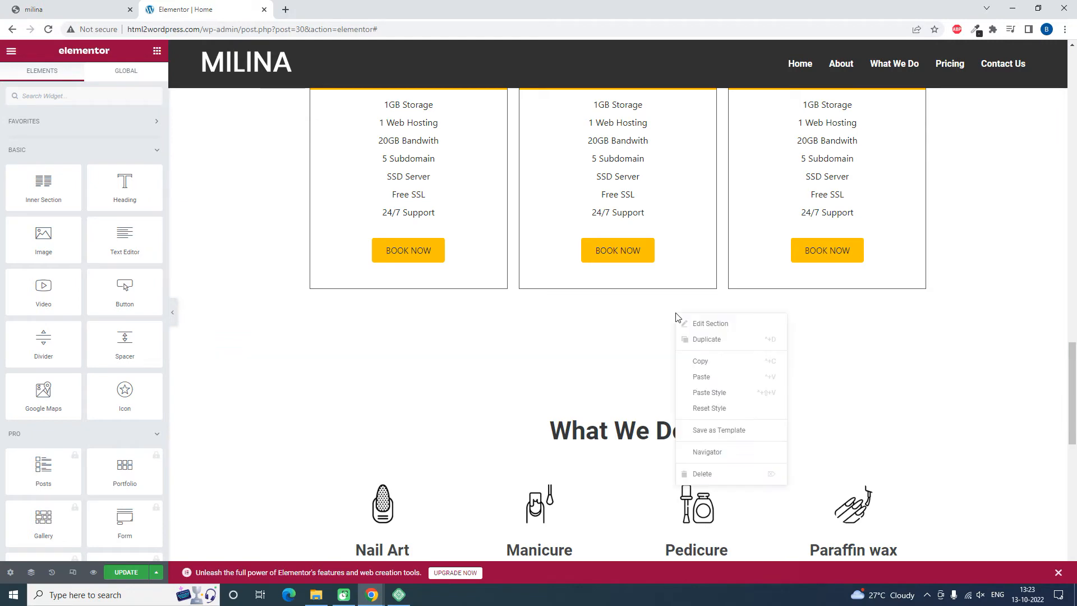
click(712, 376)
scroll(668, 377, down, 3)
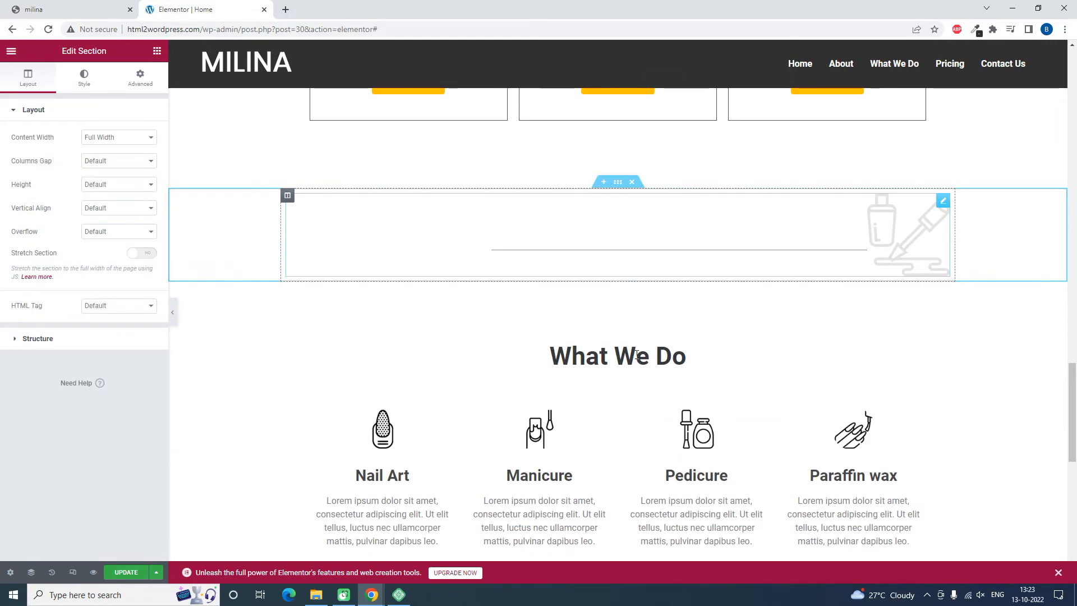
Replace the duplicated section's What We Do heading with "Meet Our Experts", copied from the original milina page.
scroll(645, 295, down, 2)
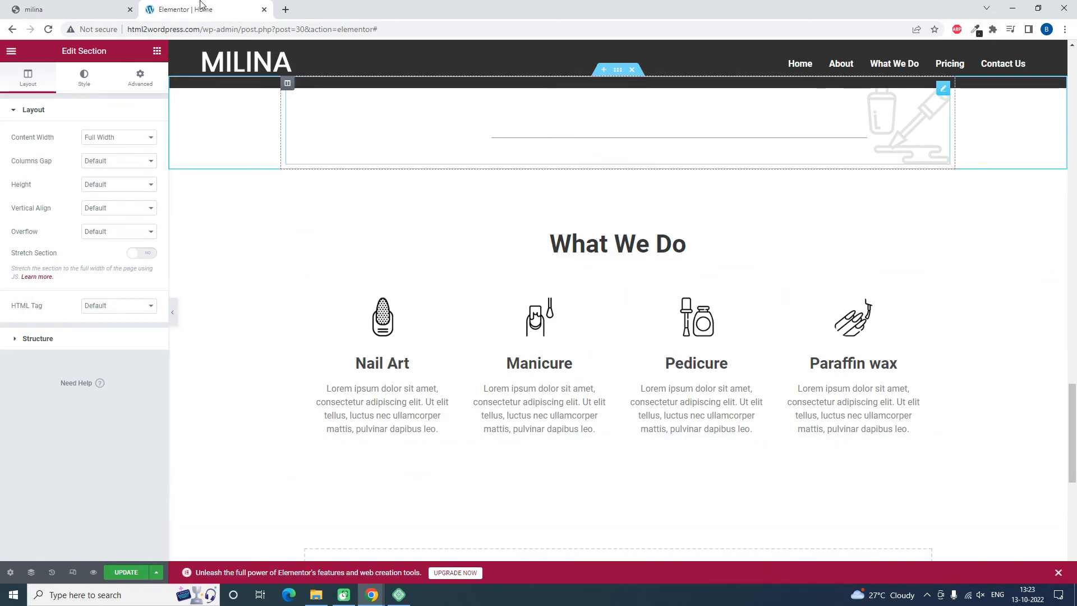
click(84, 9)
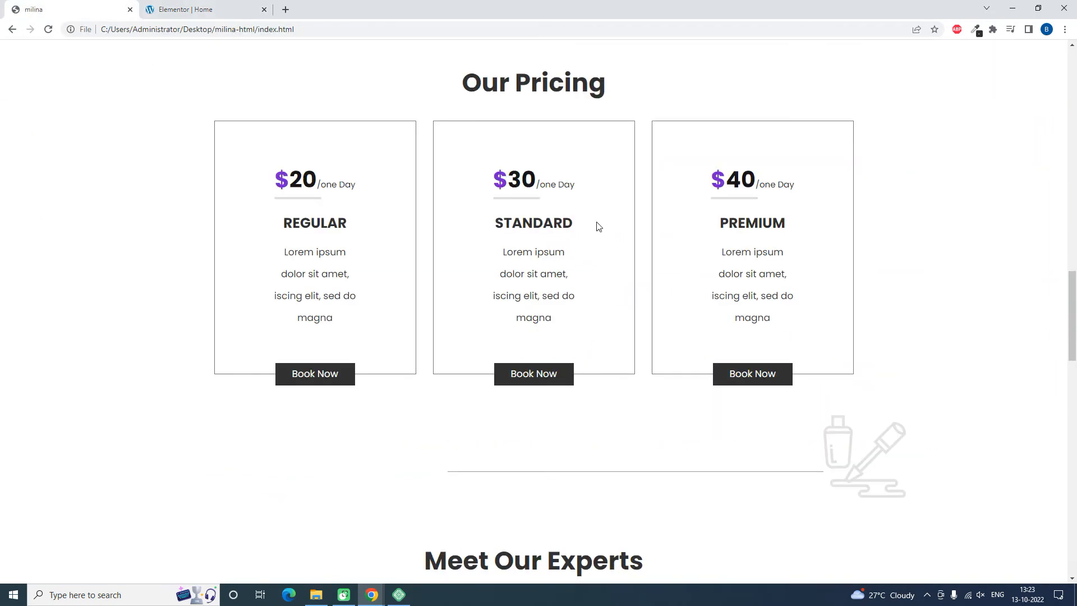
scroll(544, 173, down, 6)
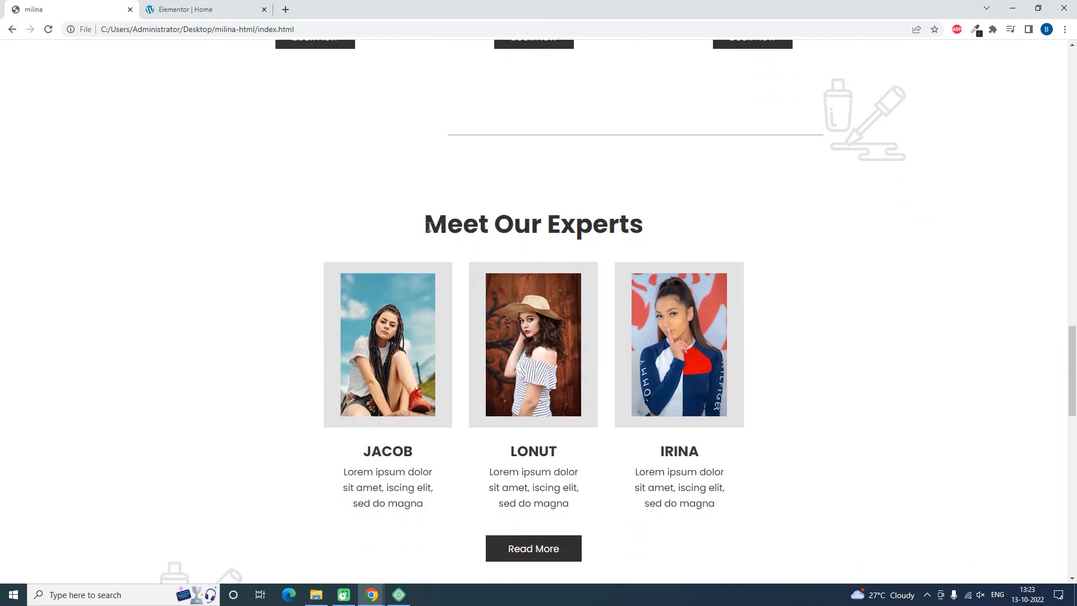
drag(426, 225, 671, 230)
key(ctrl+c)
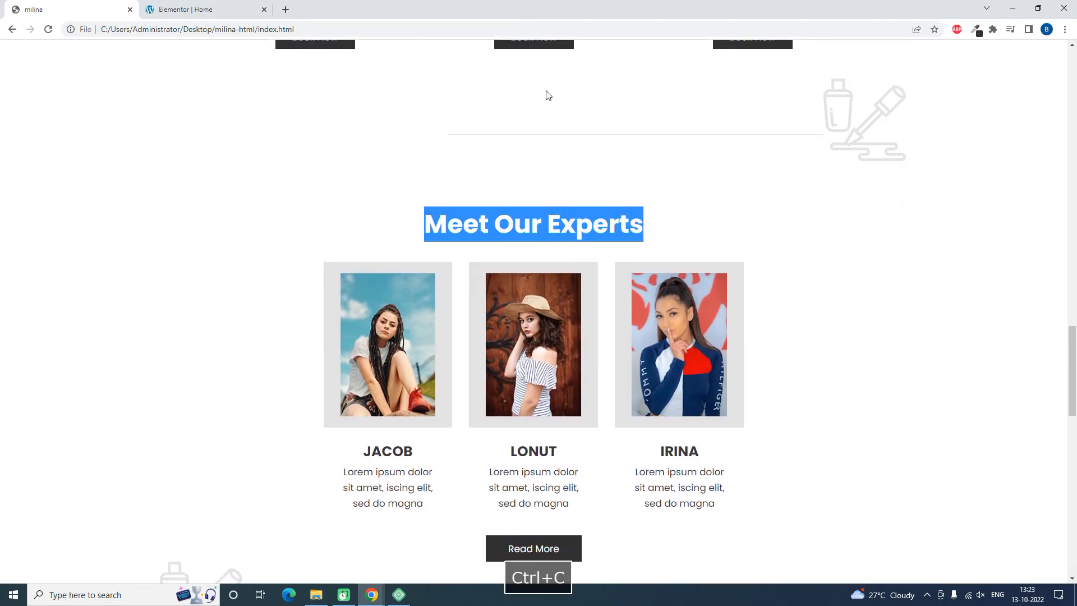
click(202, 9)
click(633, 232)
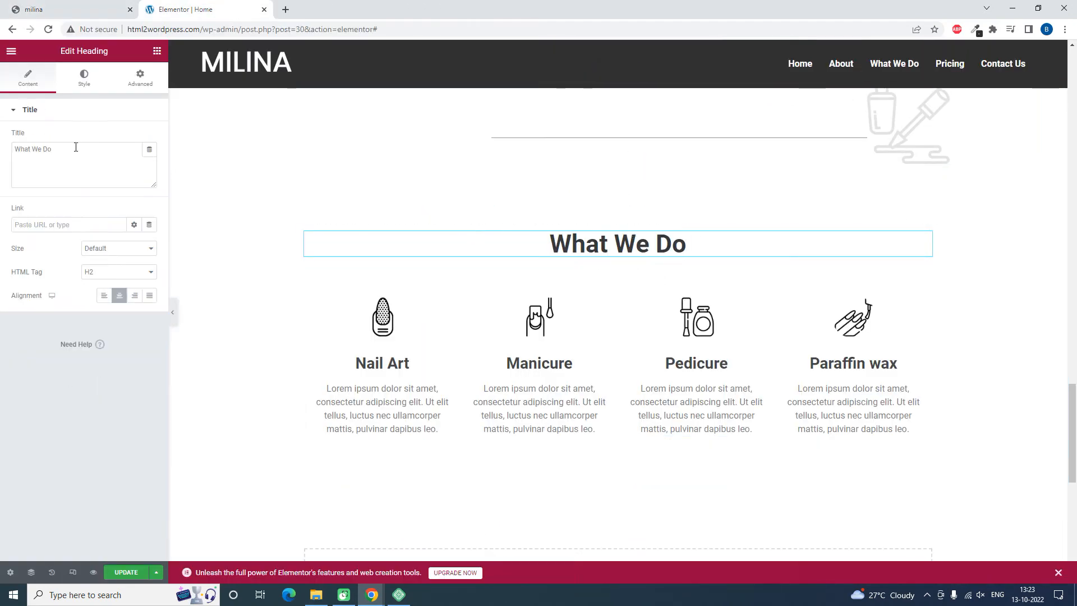
drag(72, 147, 14, 149)
key(ctrl+v)
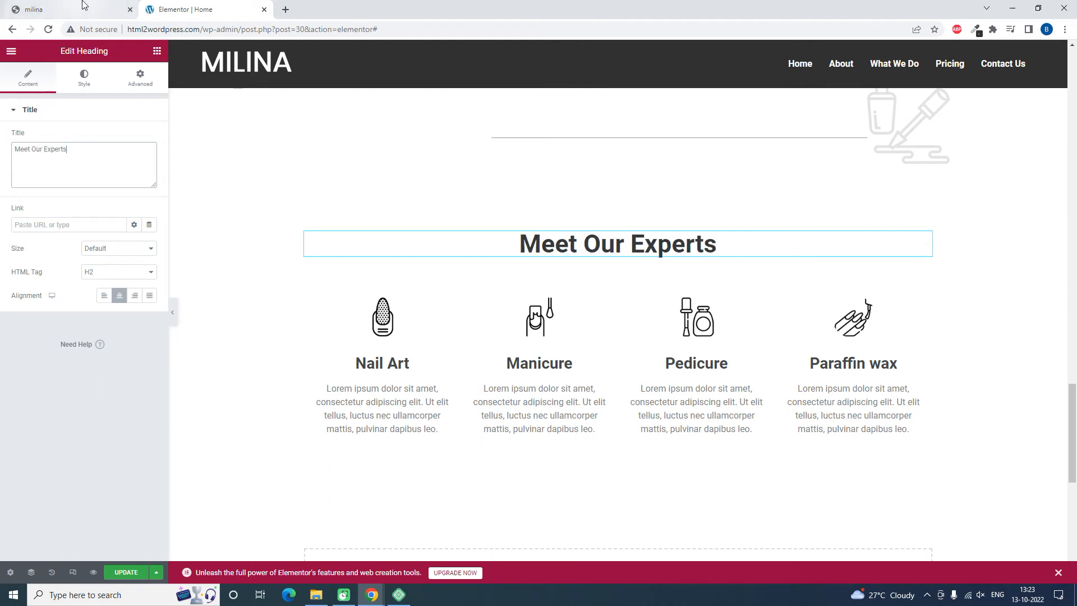
Select and copy the blog1, blog2 and blog3 pictures in the milina-html images folder.
click(56, 7)
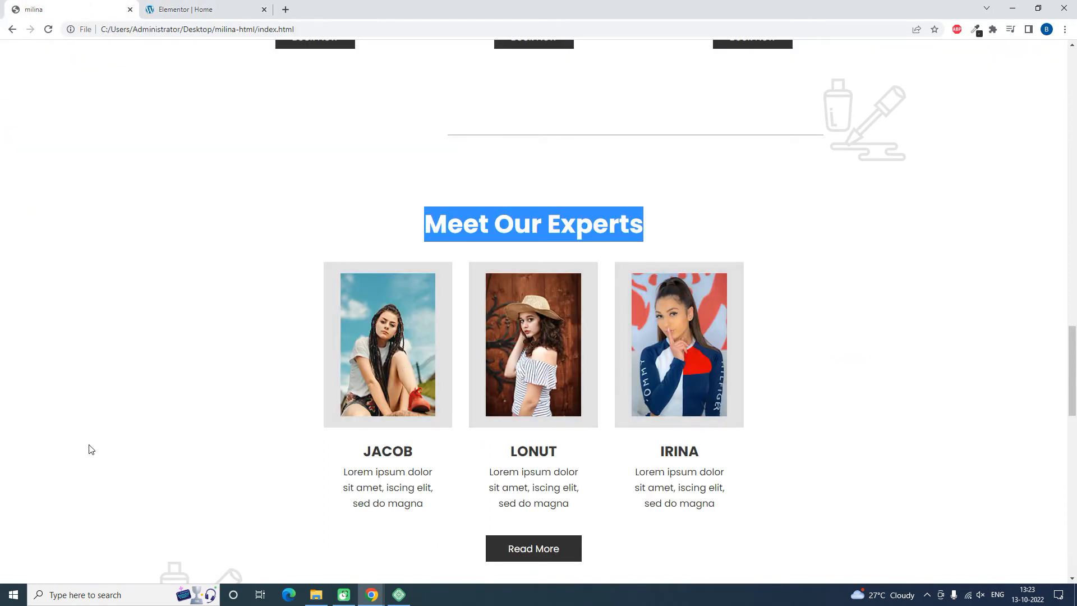
scroll(272, 540, down, 1)
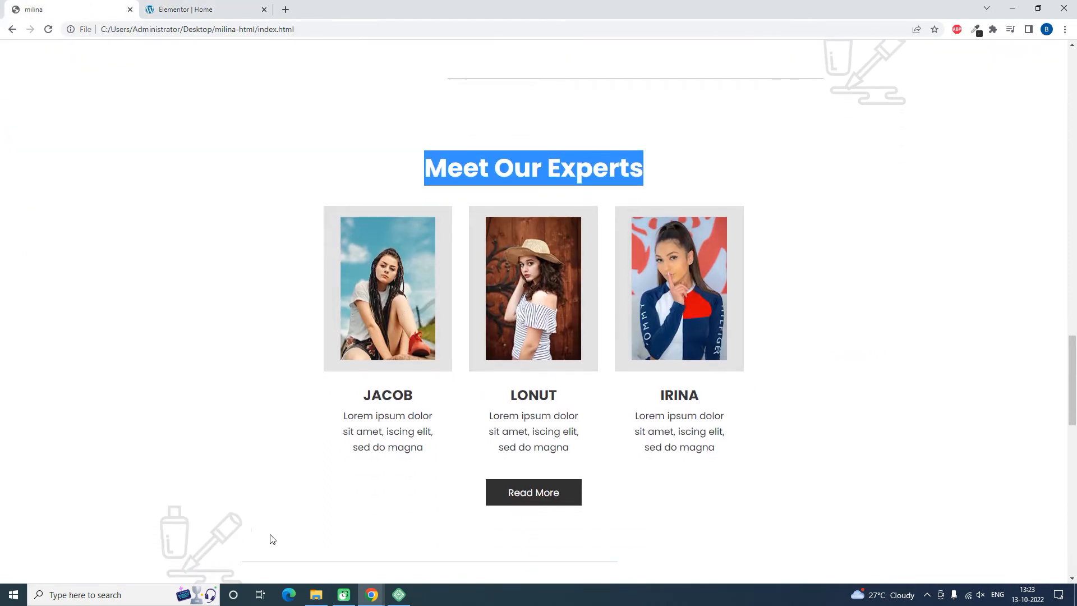
click(317, 593)
click(428, 93)
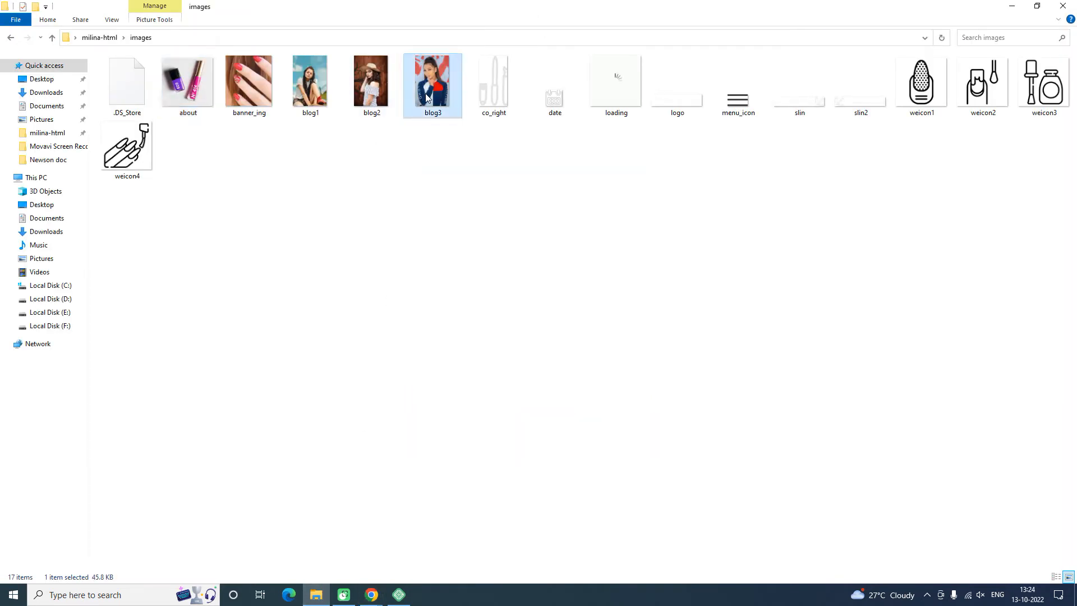
click(318, 96)
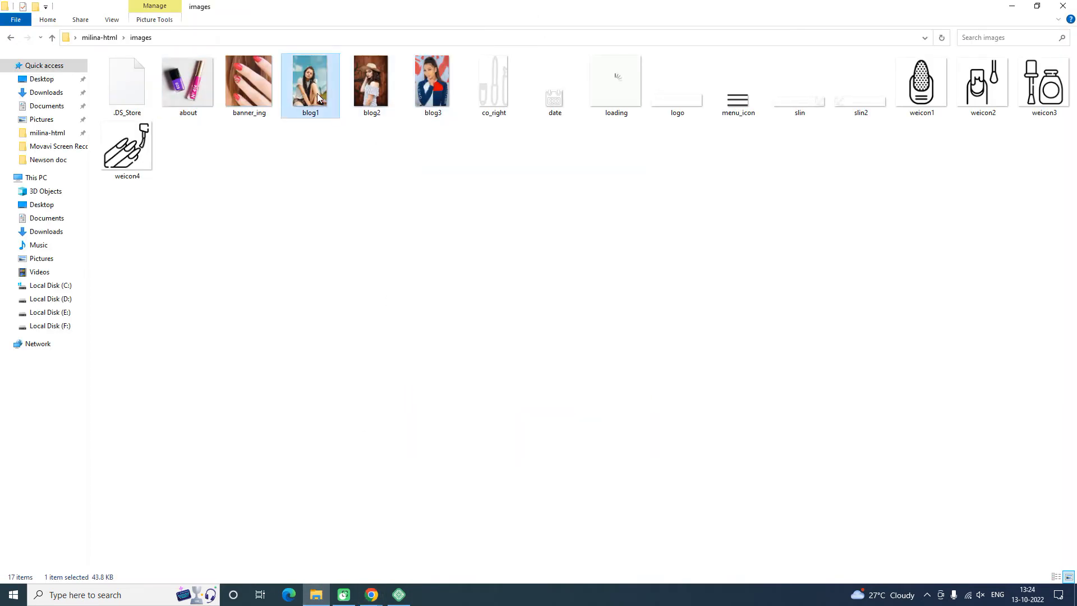
shift+click(446, 99)
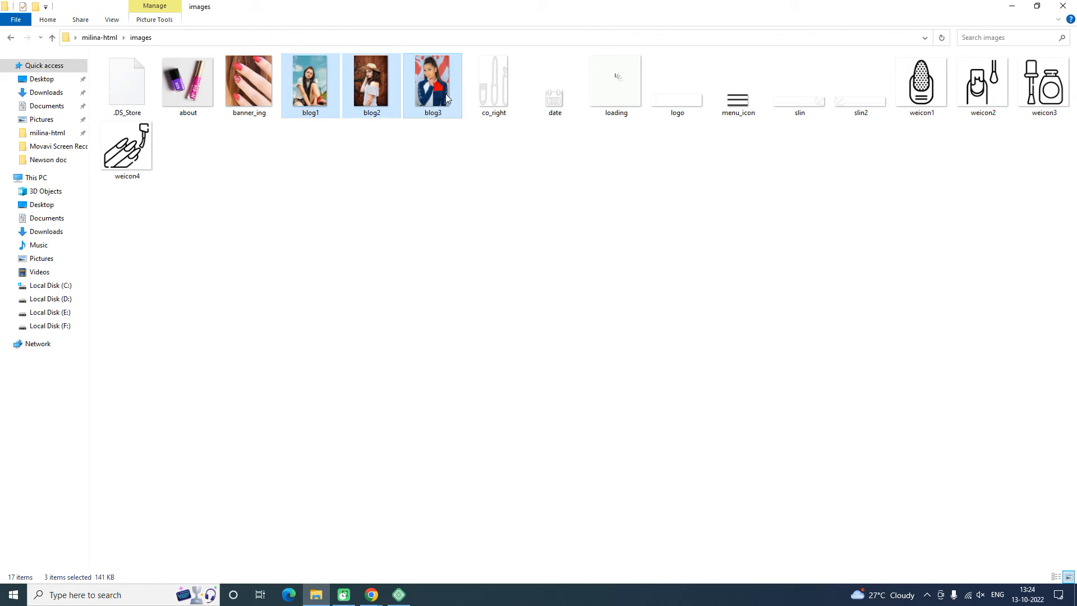
key(ctrl+c)
key(alt+Tab)
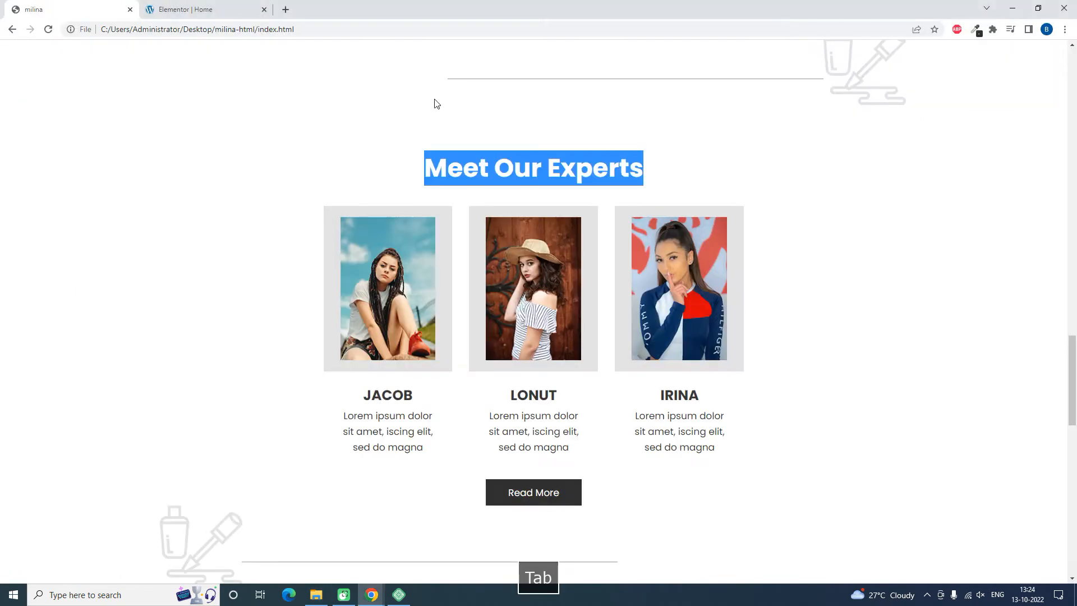
Upload the three blog pictures to the media library and insert blog2 as the image of the Nail Art box.
click(201, 10)
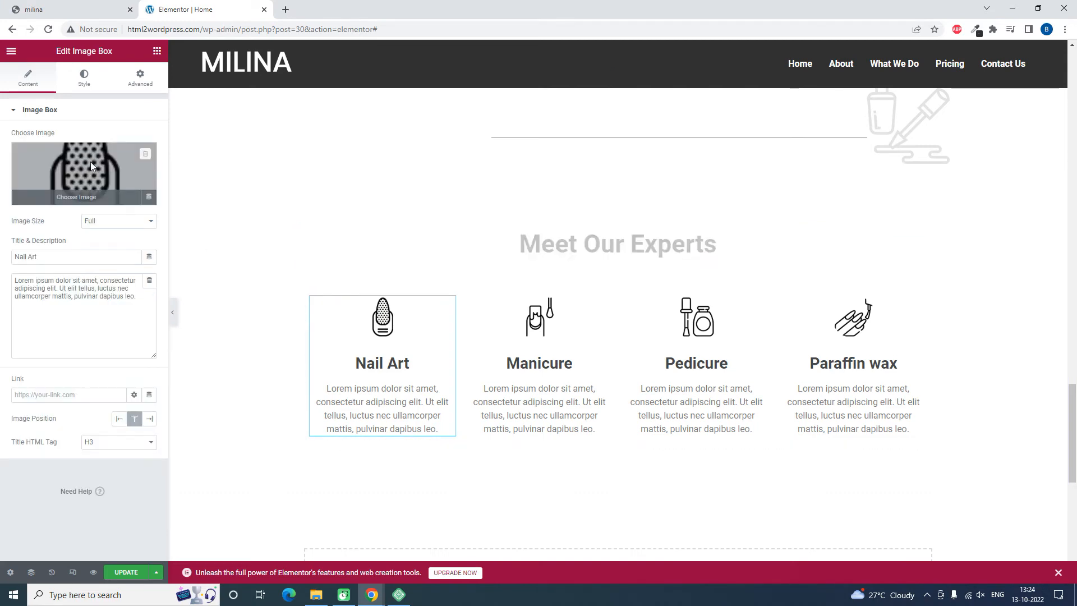
click(91, 165)
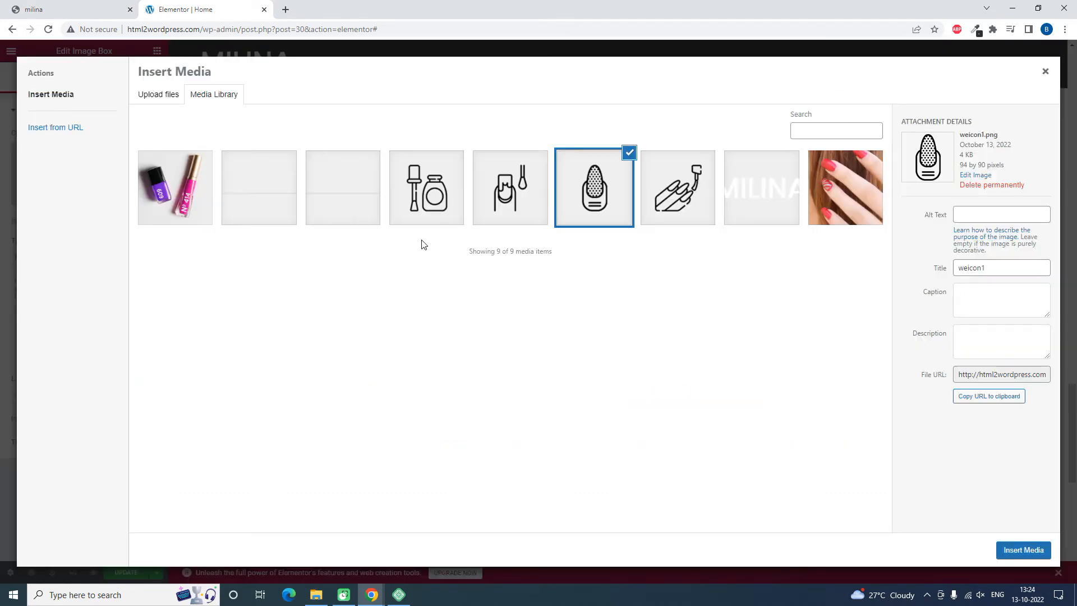
key(ctrl+v)
click(317, 594)
drag(440, 95, 451, 477)
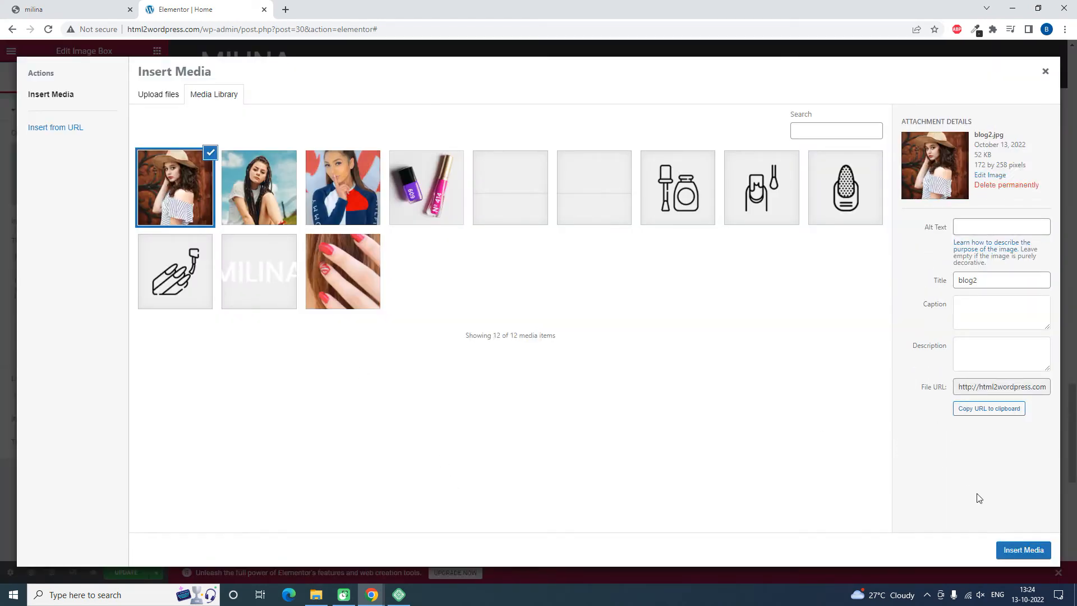
click(1017, 551)
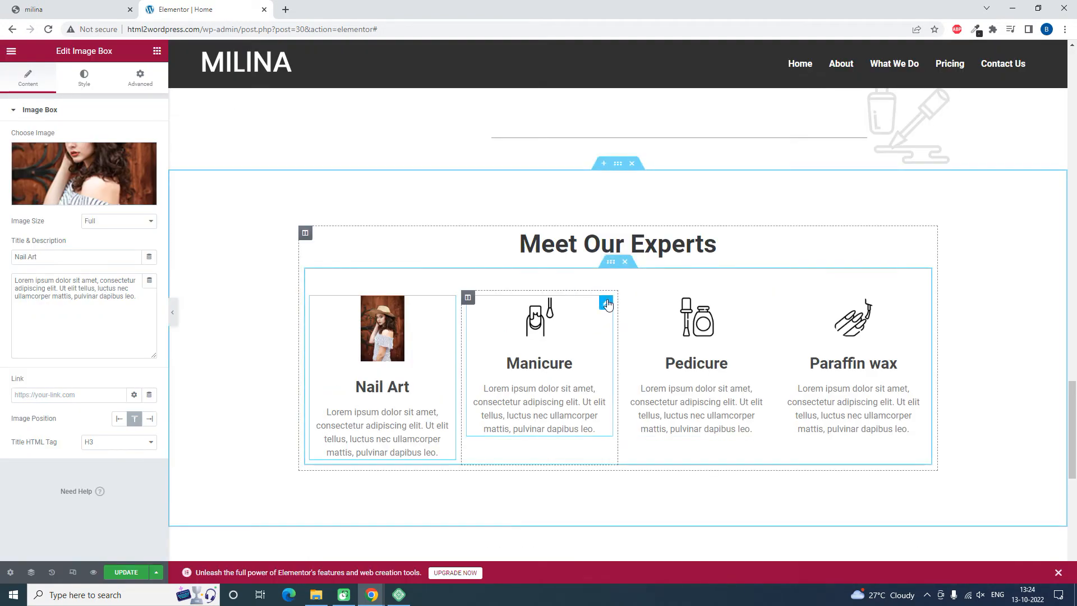
Delete the Manicure image box and its emptied column from the Meet Our Experts section.
right_click(607, 304)
click(645, 457)
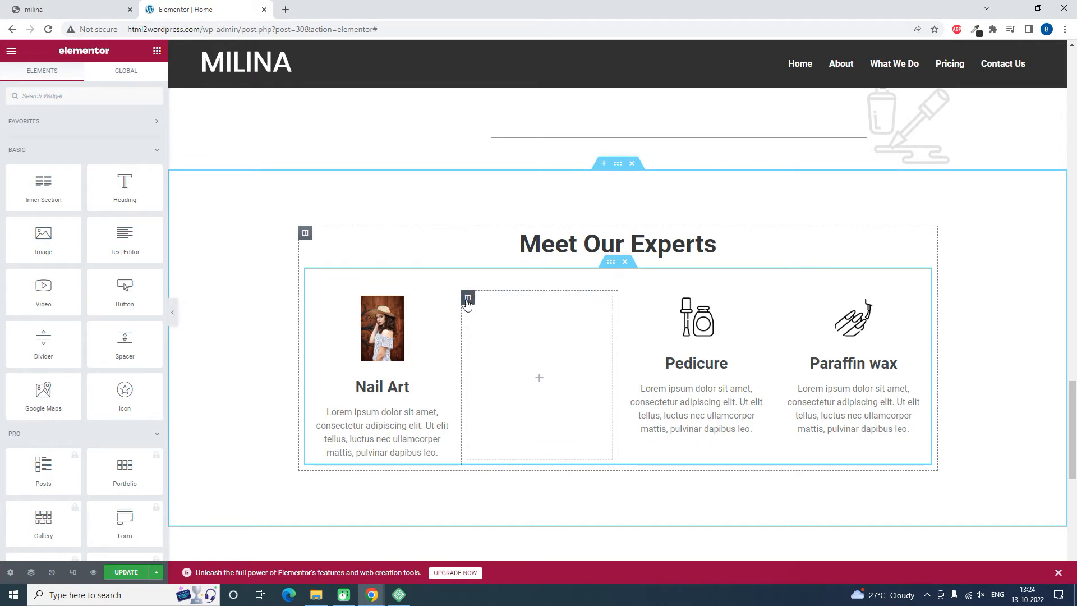
right_click(469, 301)
click(506, 468)
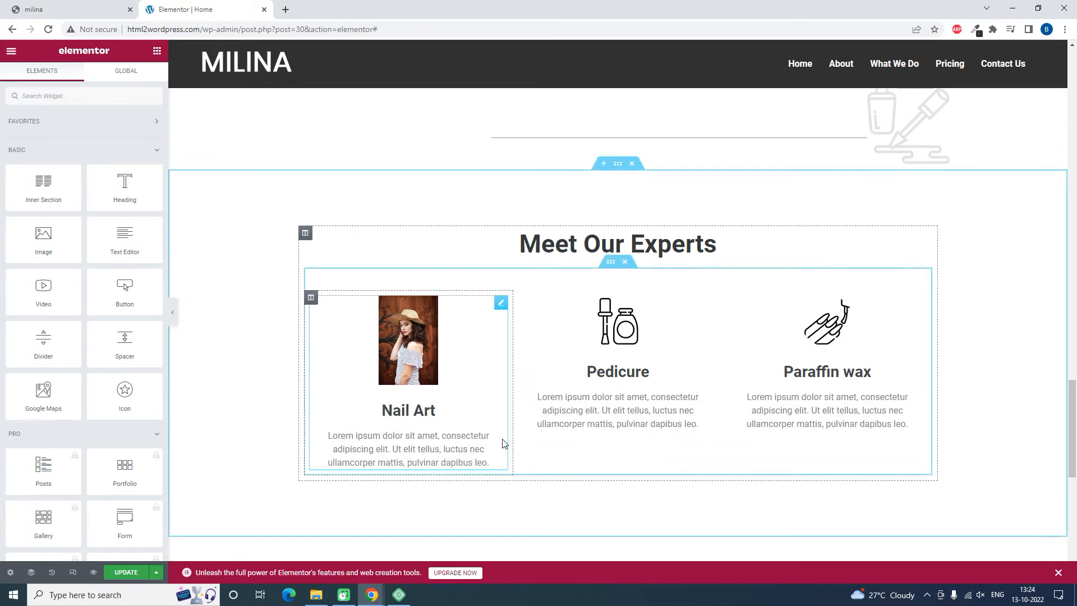
Replace the first image box's Nail Art title with the first expert's name, copied from the original milina page.
click(109, 8)
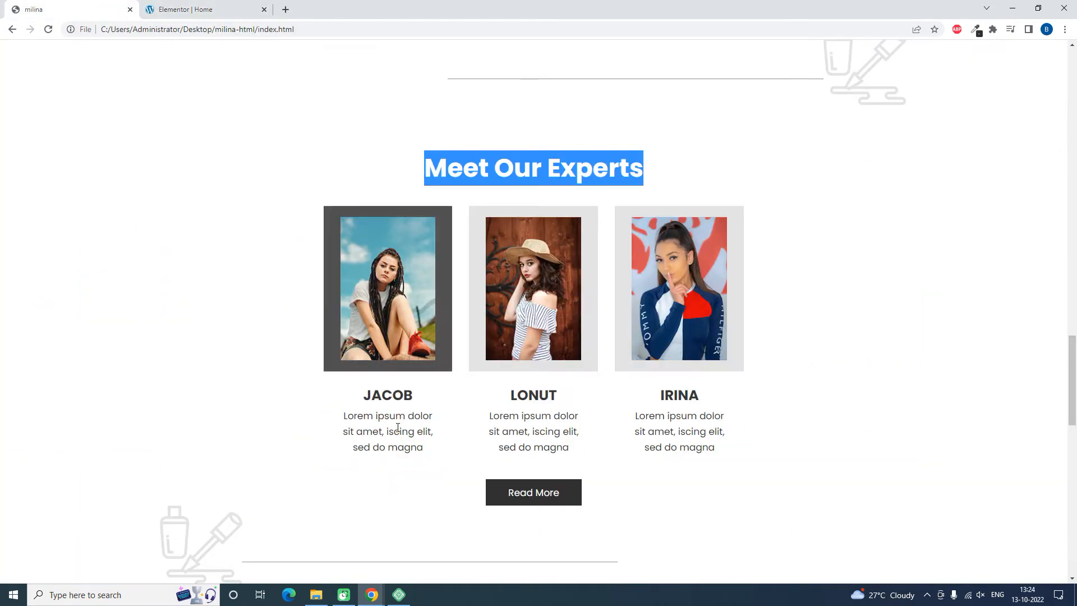
click(365, 398)
drag(362, 396, 417, 403)
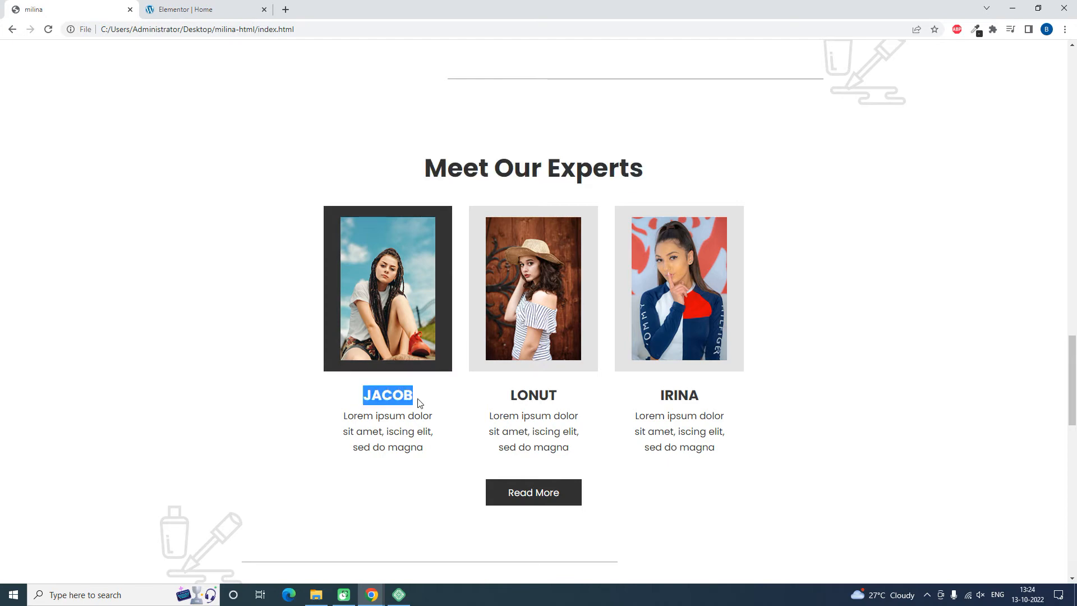
key(ctrl+c)
click(213, 9)
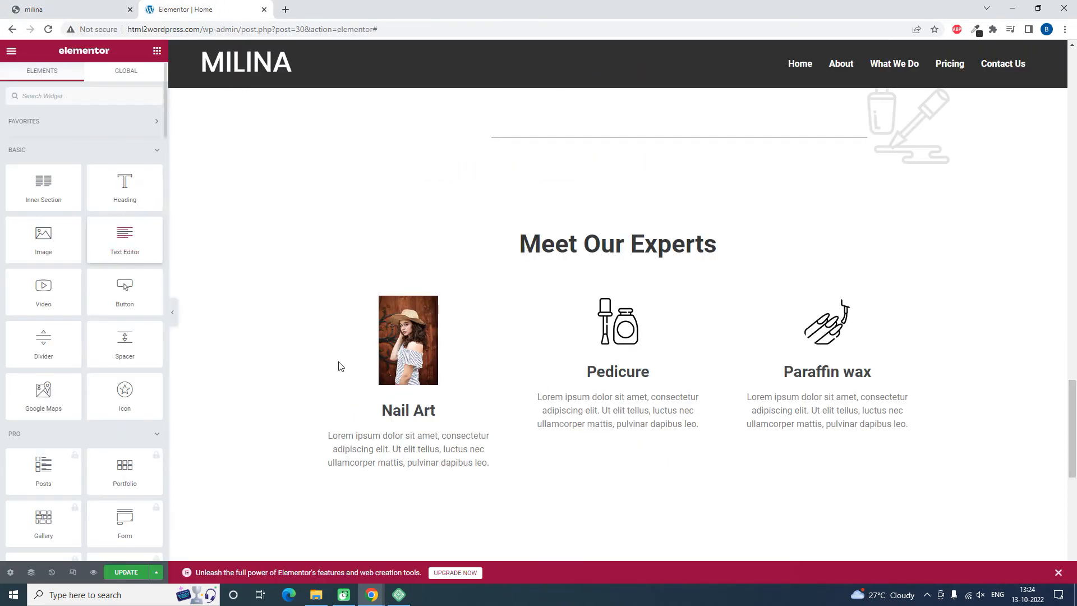
click(501, 302)
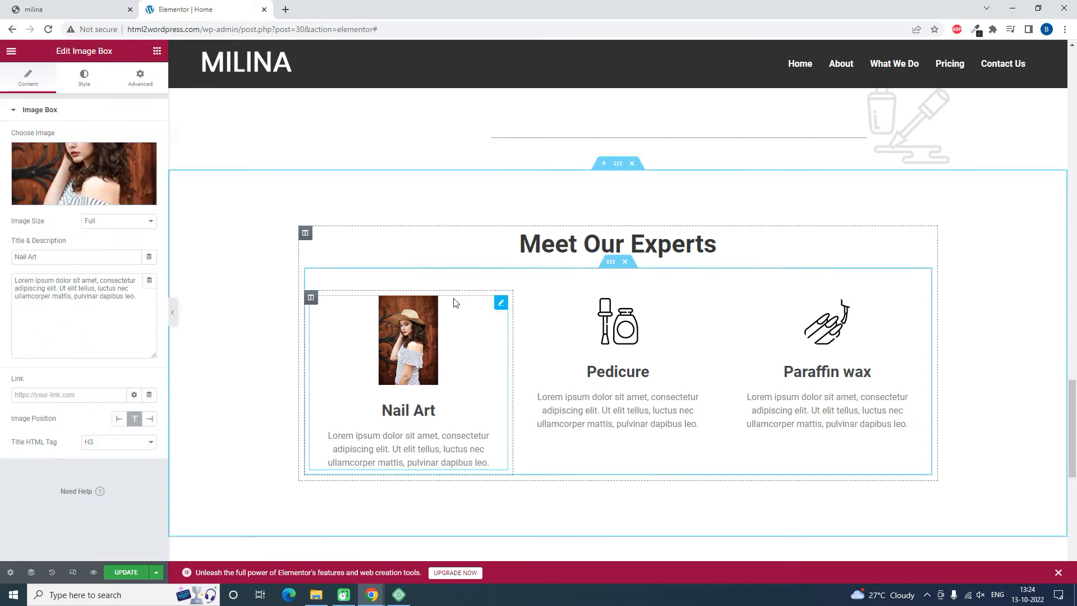
triple_click(85, 256)
key(ctrl+v)
click(107, 5)
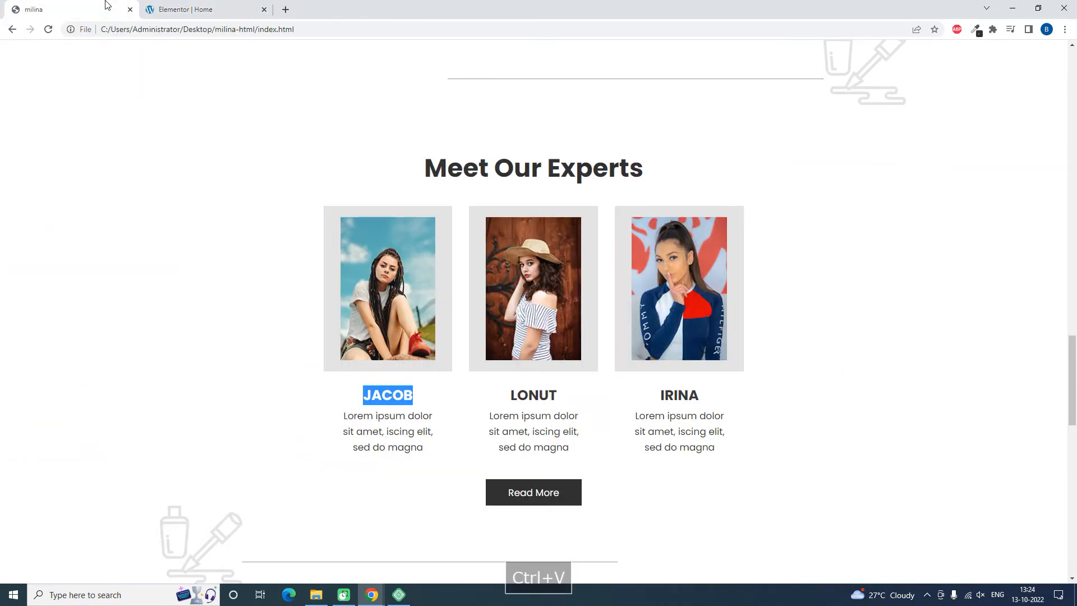
click(216, 7)
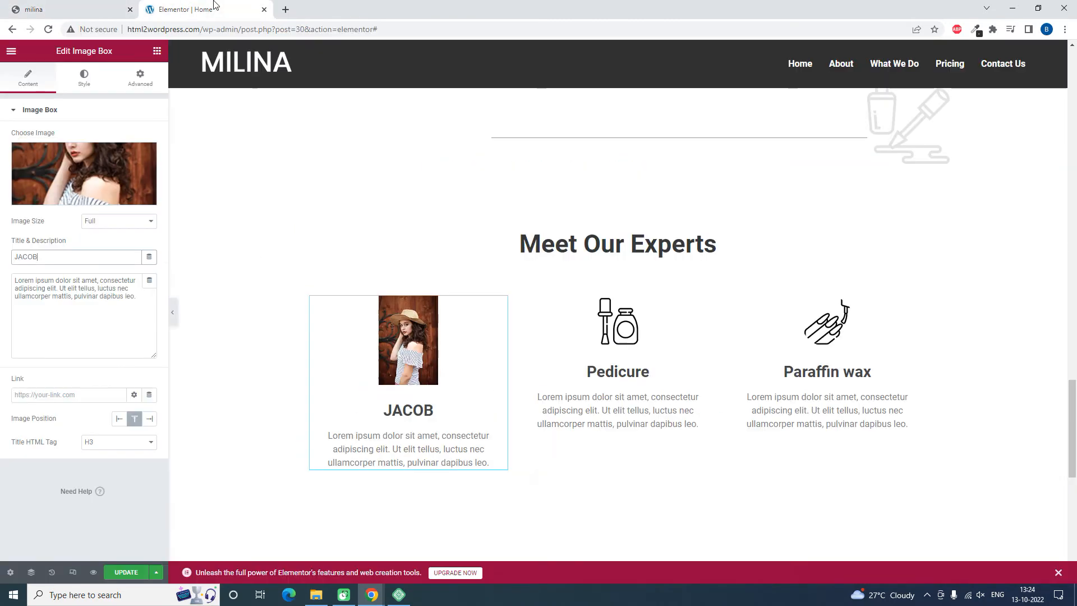
Set the first expert's image width to 80% and compare it with the original milina page.
click(107, 8)
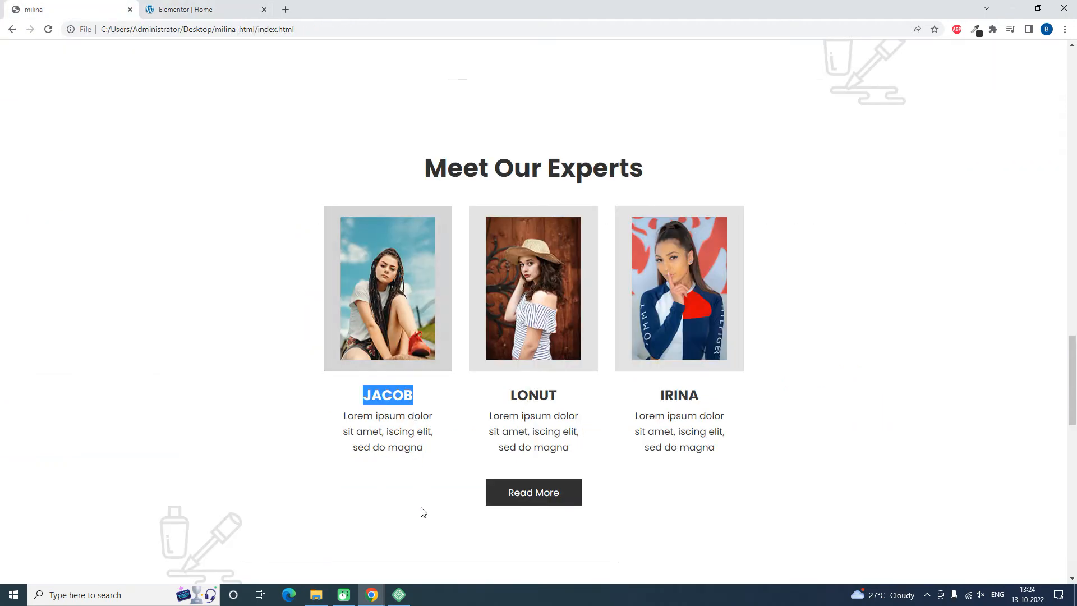
click(163, 16)
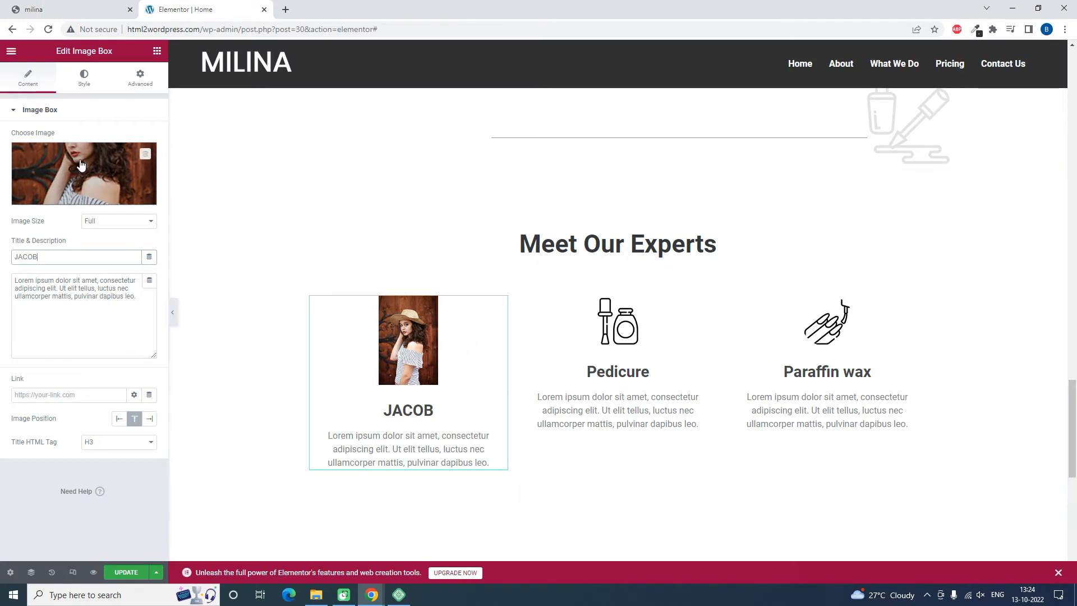
click(84, 77)
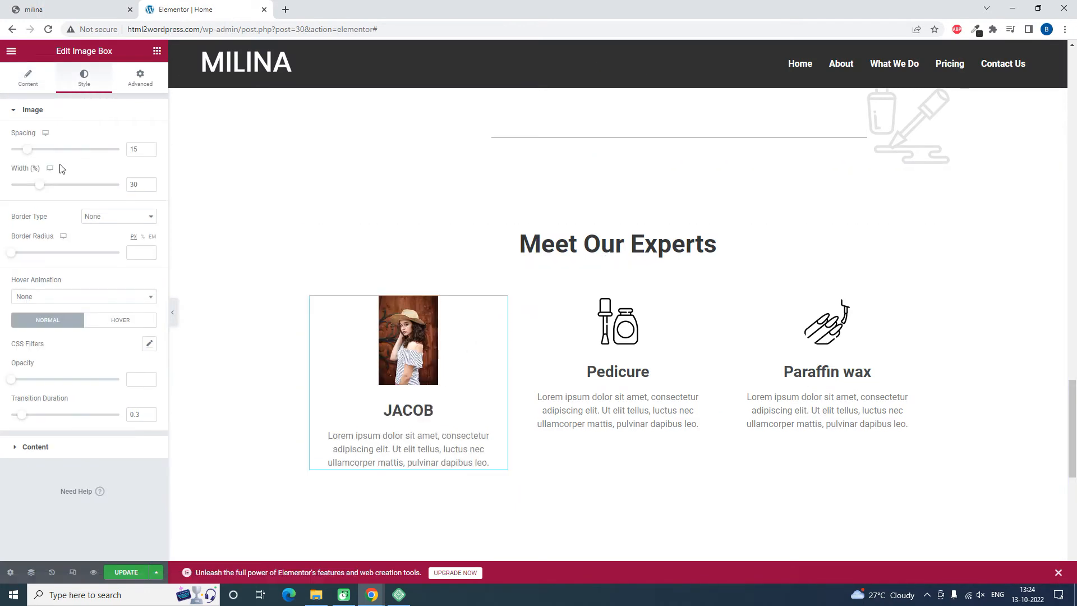
drag(40, 186, 62, 190)
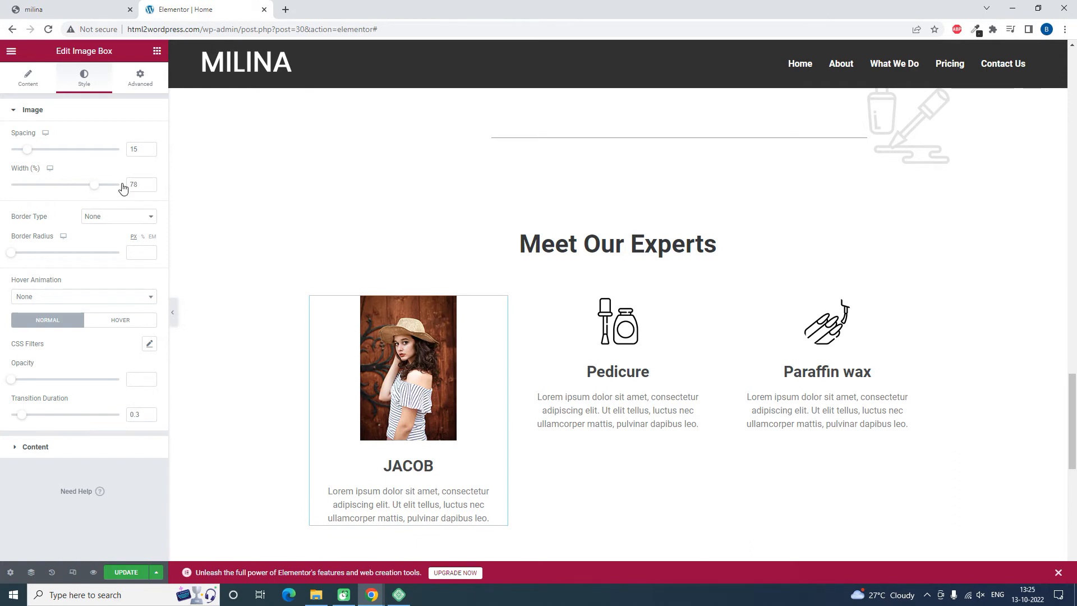
text(0)
click(94, 5)
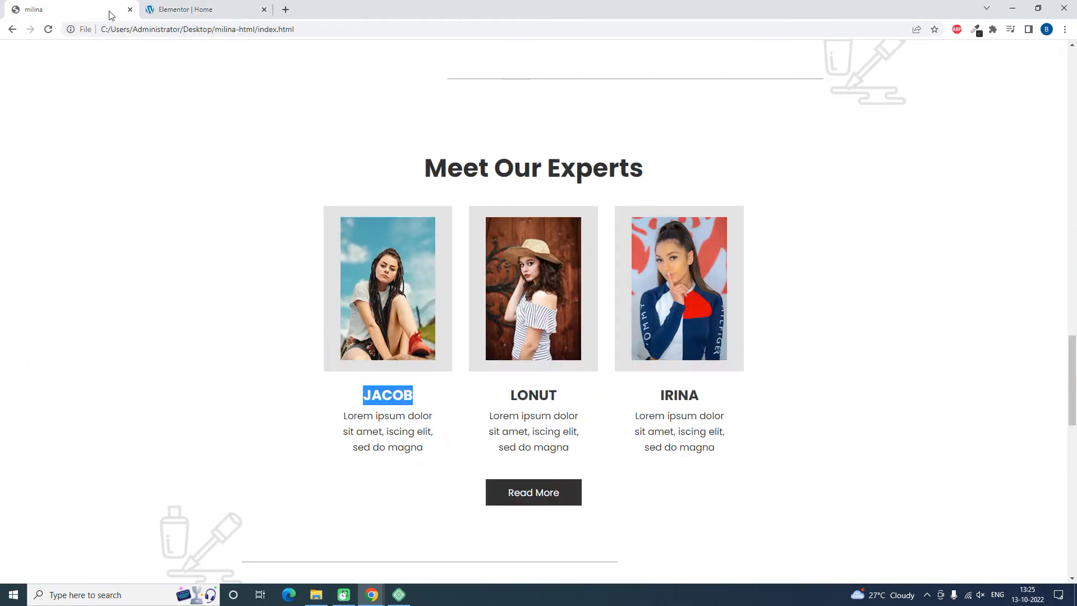
click(213, 6)
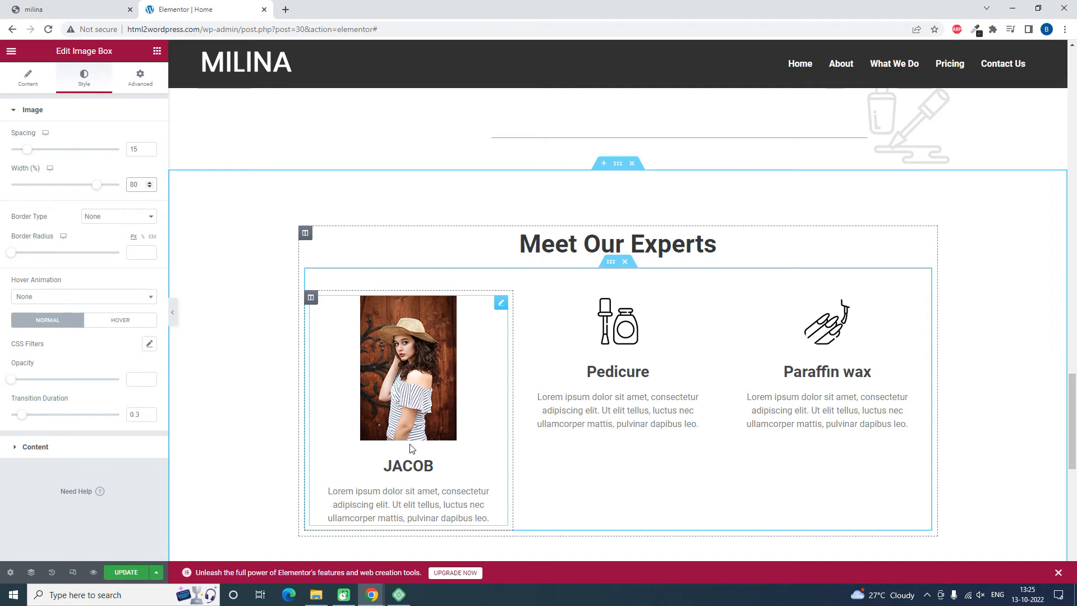
Give the first expert's image a solid border and set its width to 100%, checking against the original milina page.
click(130, 217)
click(119, 234)
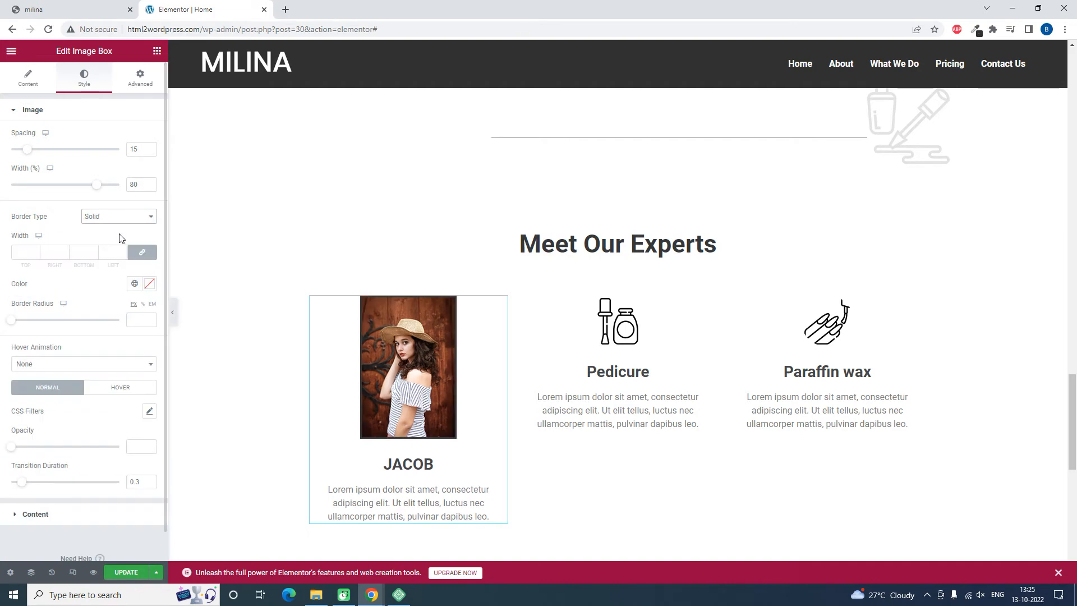
click(68, 9)
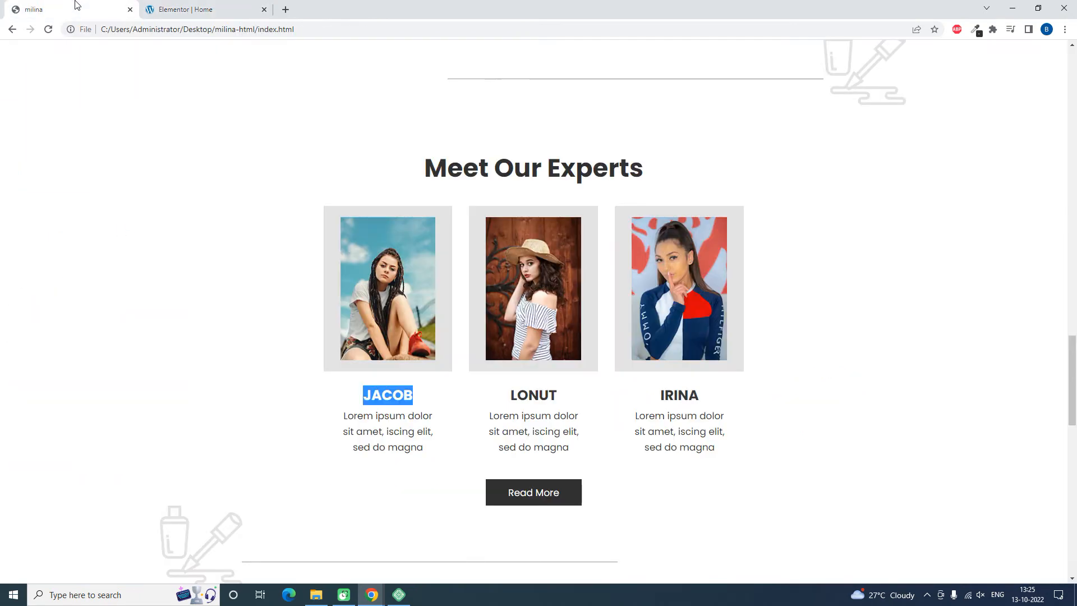
click(182, 6)
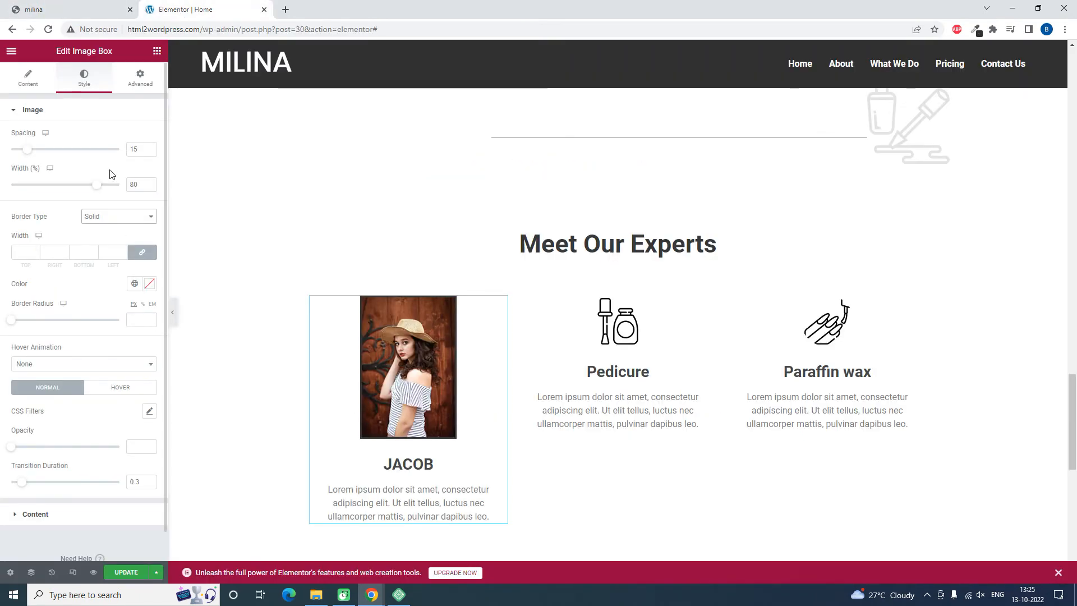
drag(97, 185, 148, 190)
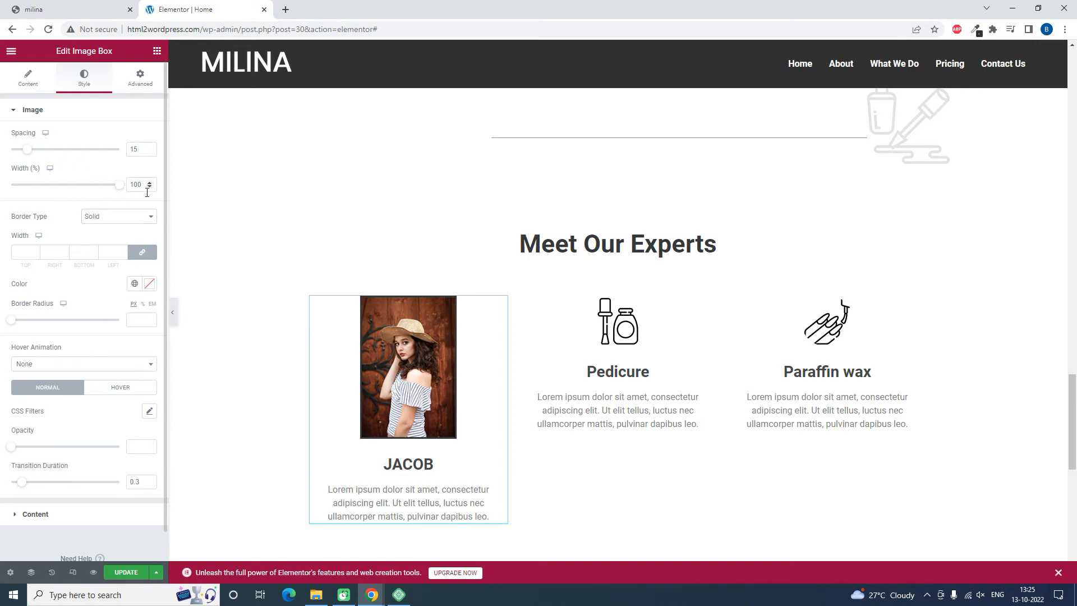
click(133, 11)
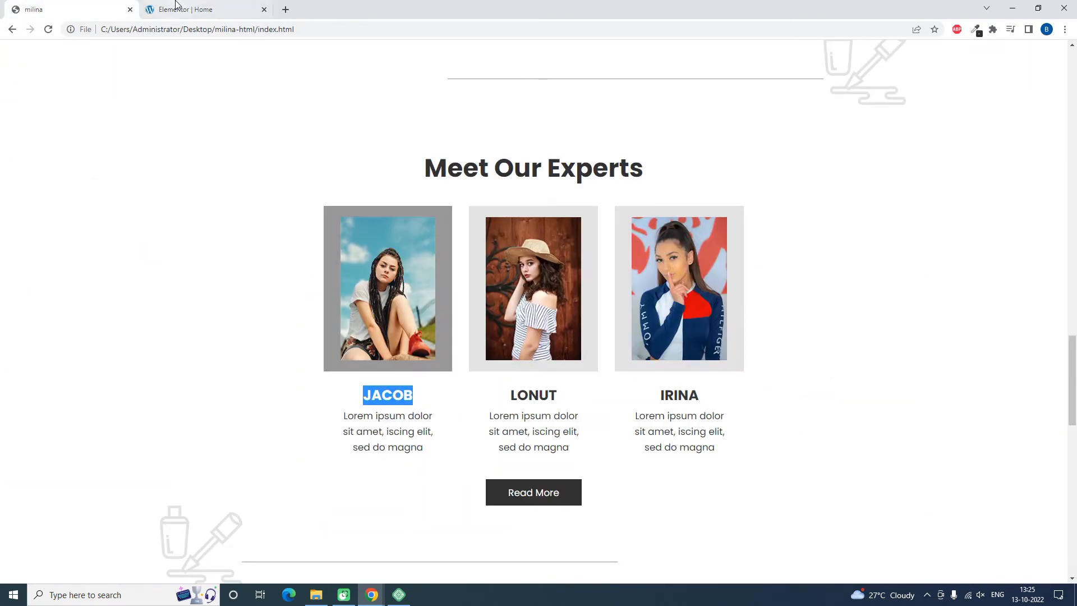
Set the first expert's image border width to 15 on all sides and compare it with the original milina page.
click(176, 5)
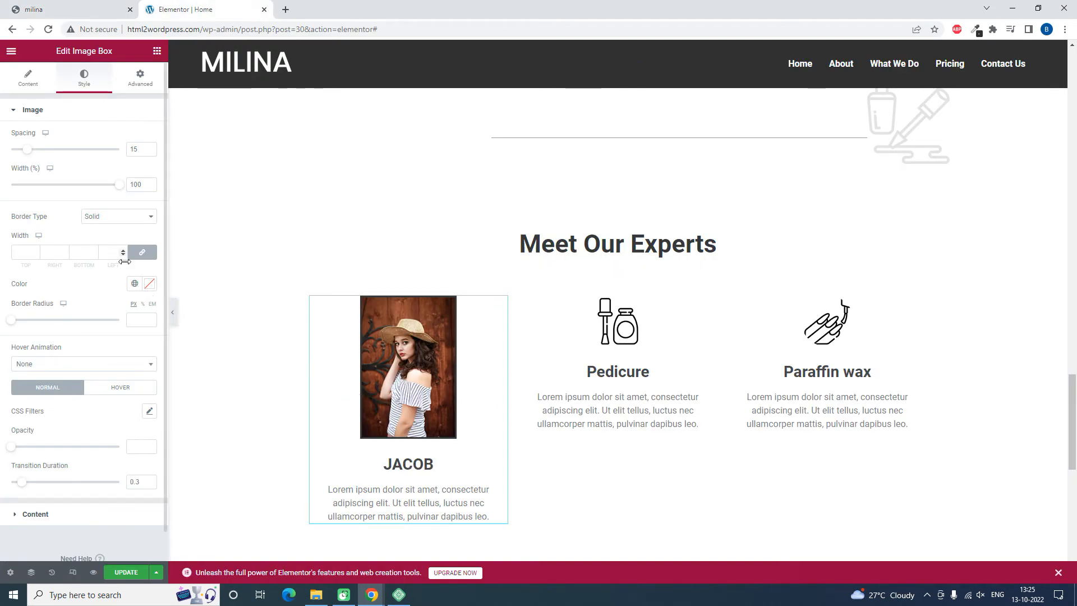
click(93, 251)
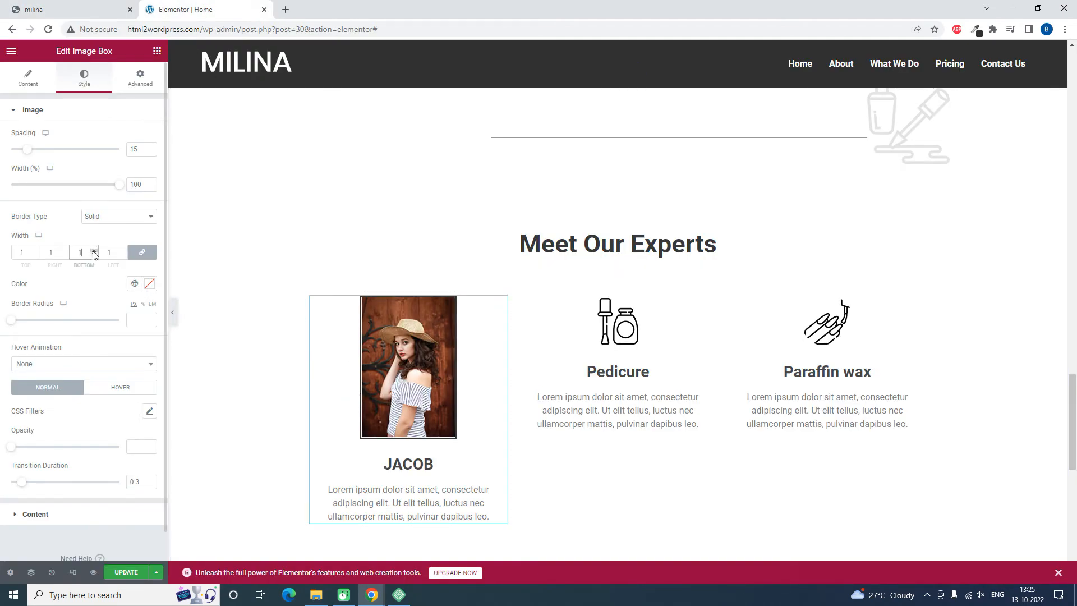
click(93, 251)
click(93, 251)
click(94, 251)
click(94, 251)
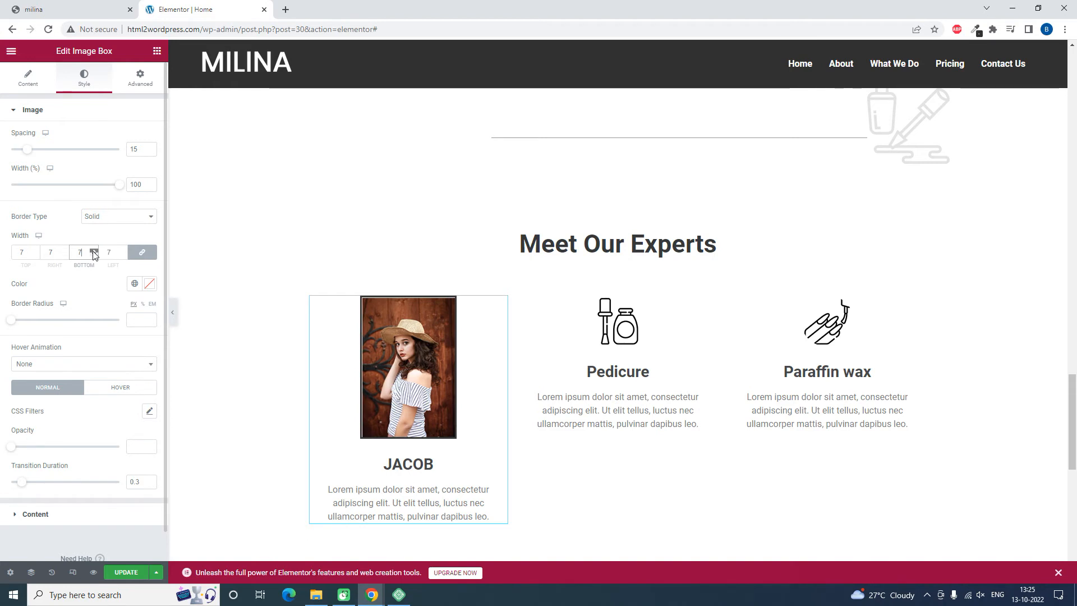
drag(86, 252, 48, 252)
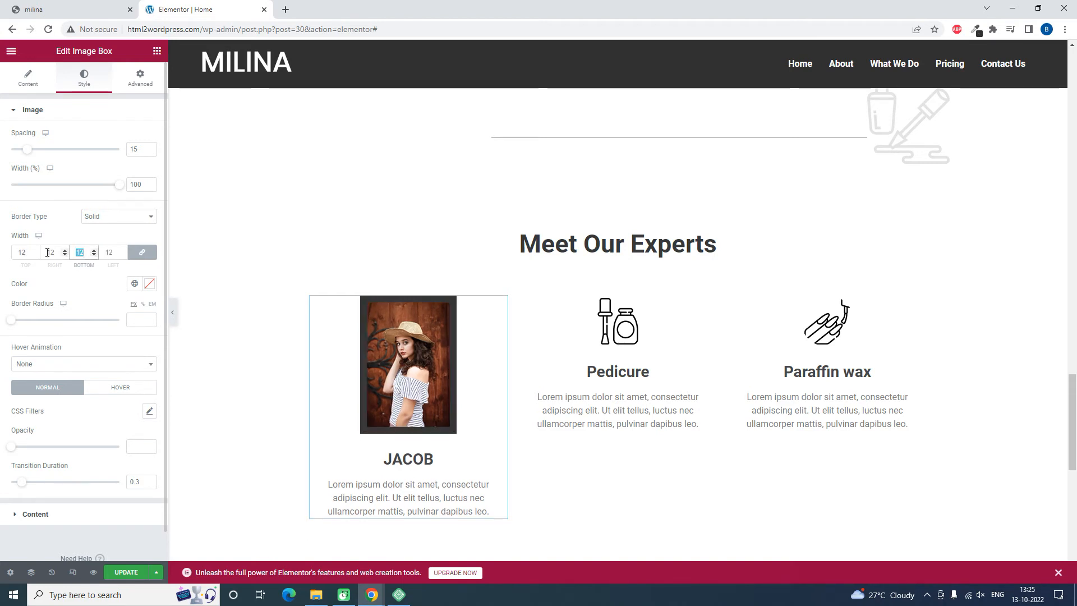
text(15)
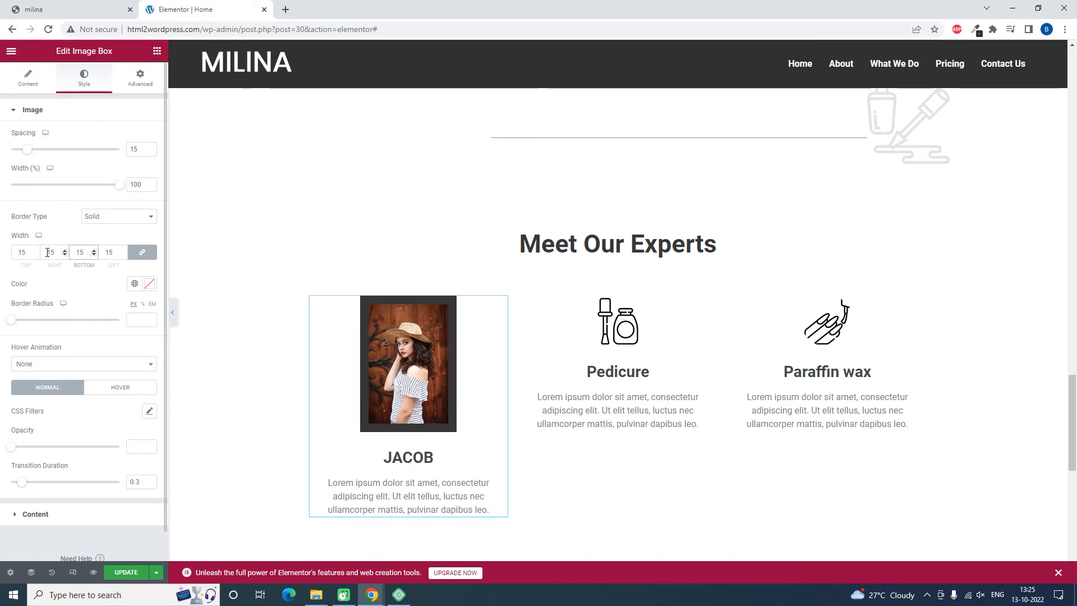
click(59, 6)
click(231, 5)
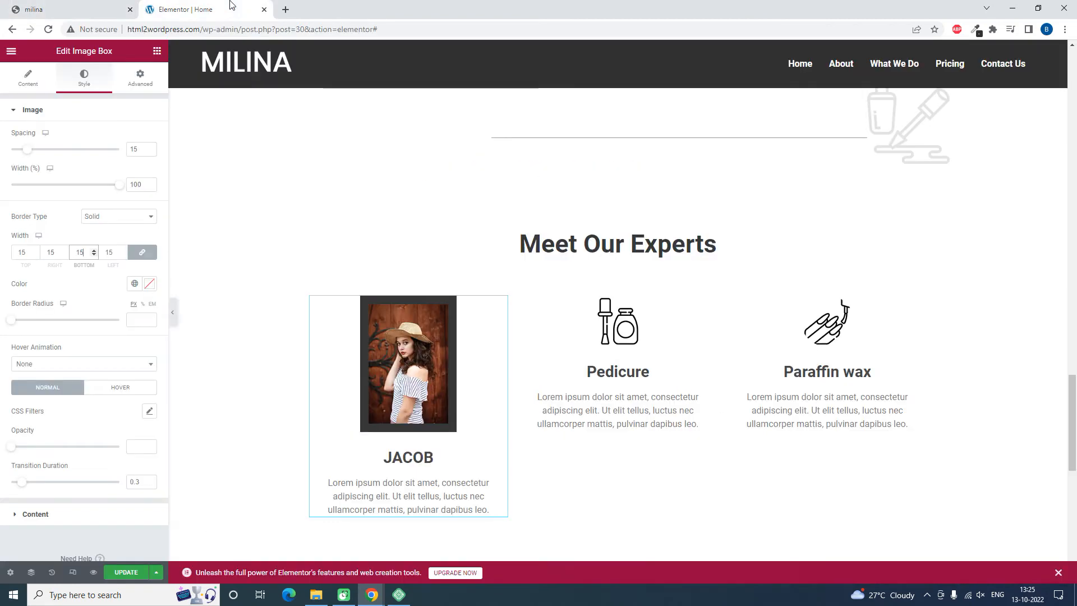
Increase the first expert's image border width to 20 on all sides and check it against the original milina page.
double_click(81, 252)
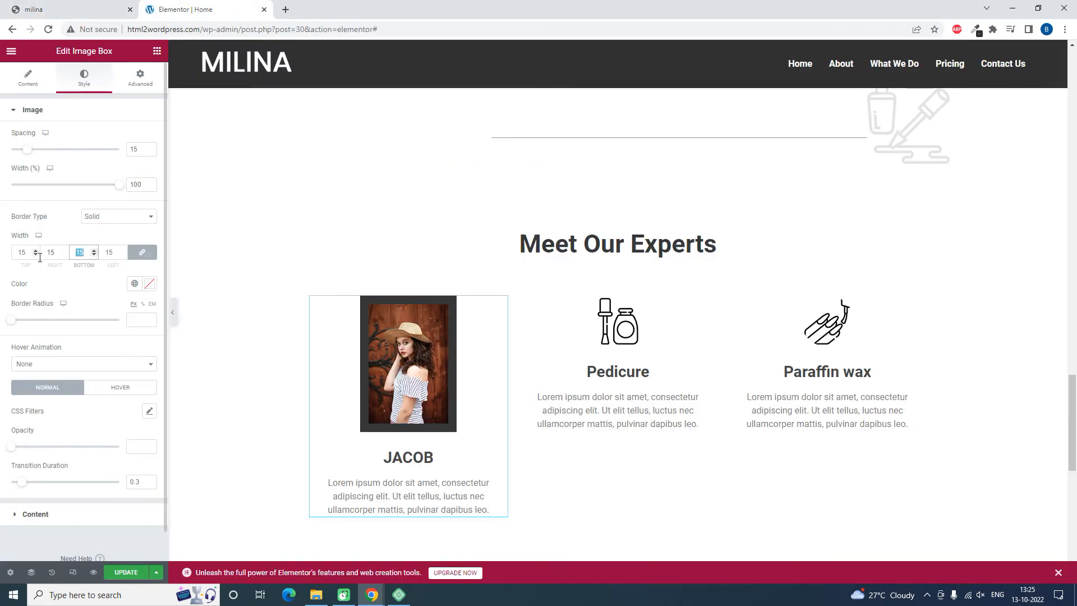
text(20)
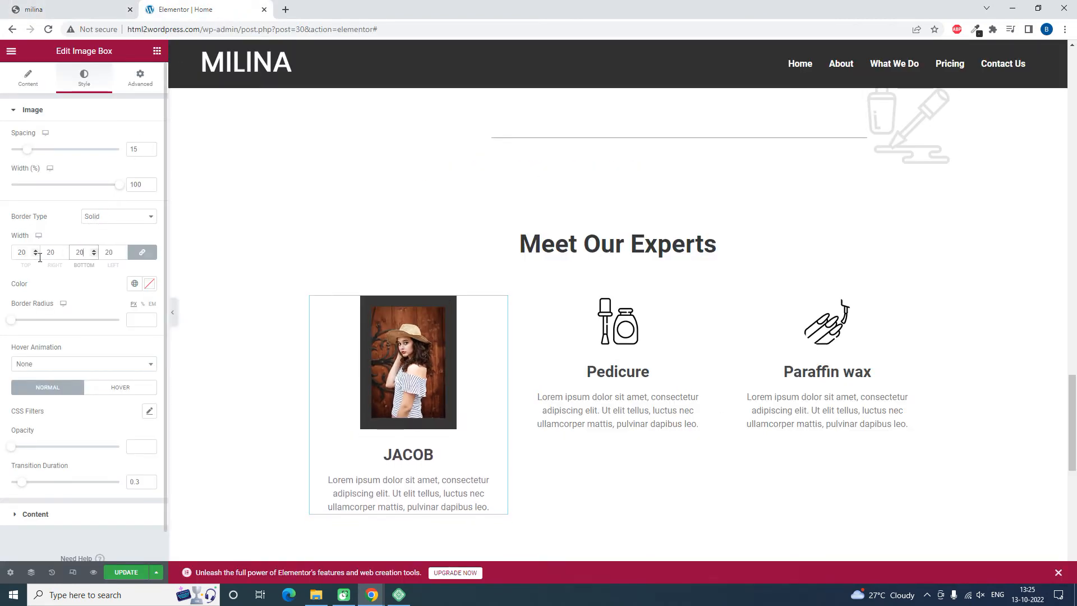
click(59, 8)
click(161, 5)
Set the first expert's image border colour to light grey #EAEAEA, comparing it with the original milina page.
click(149, 284)
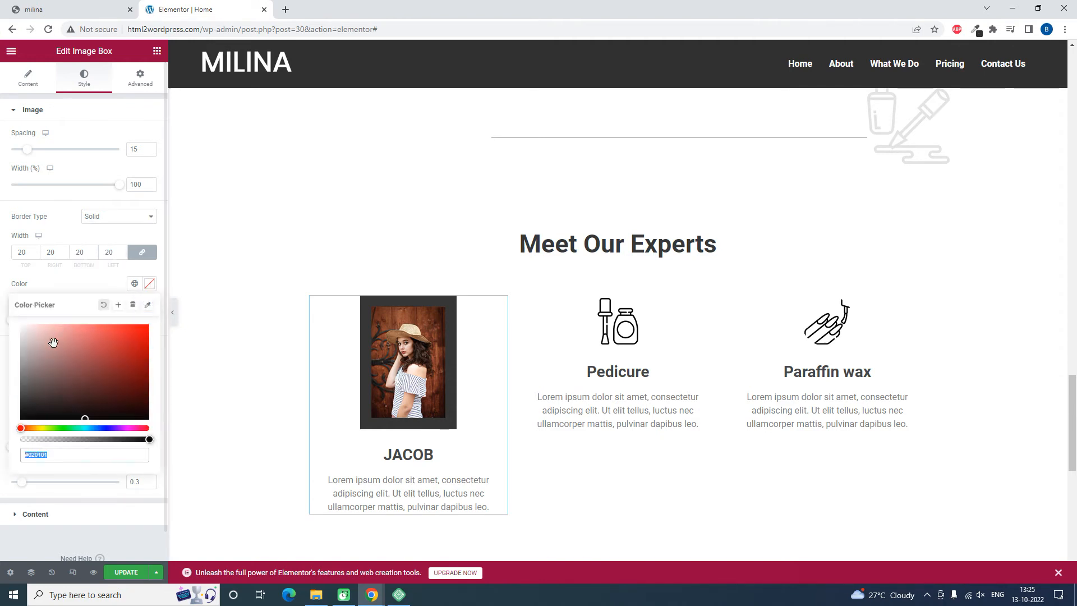
text(#BDB5B5)
drag(23, 349, 16, 343)
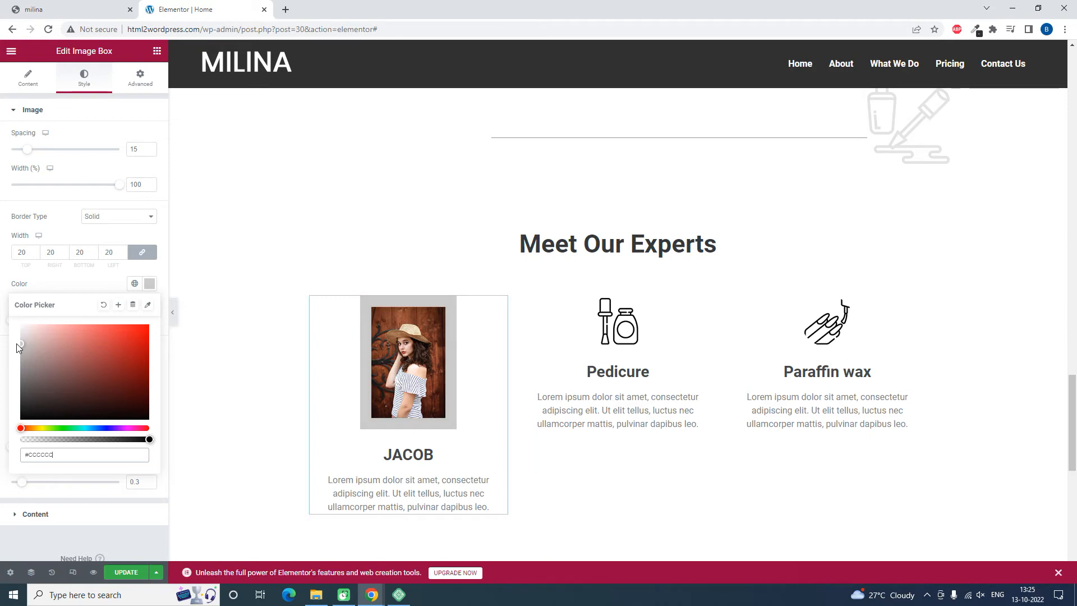
click(124, 5)
click(179, 9)
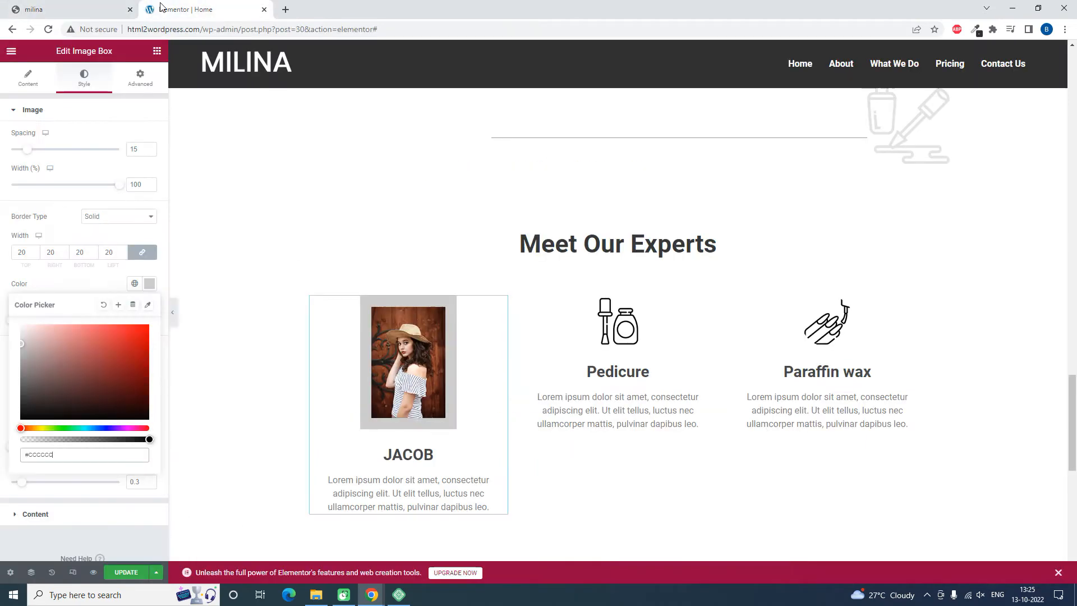
click(19, 333)
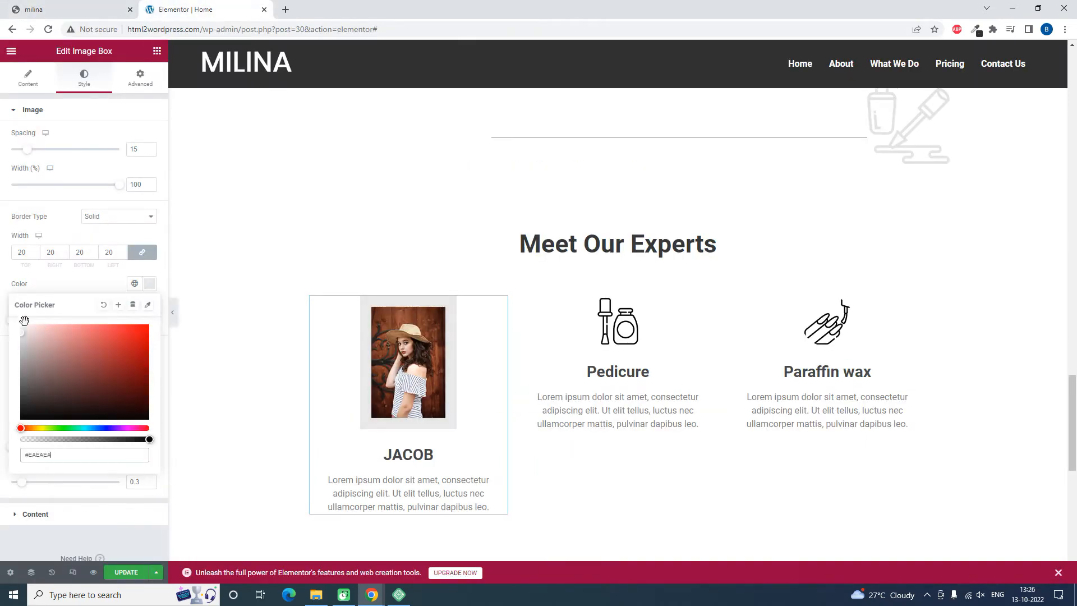
click(56, 291)
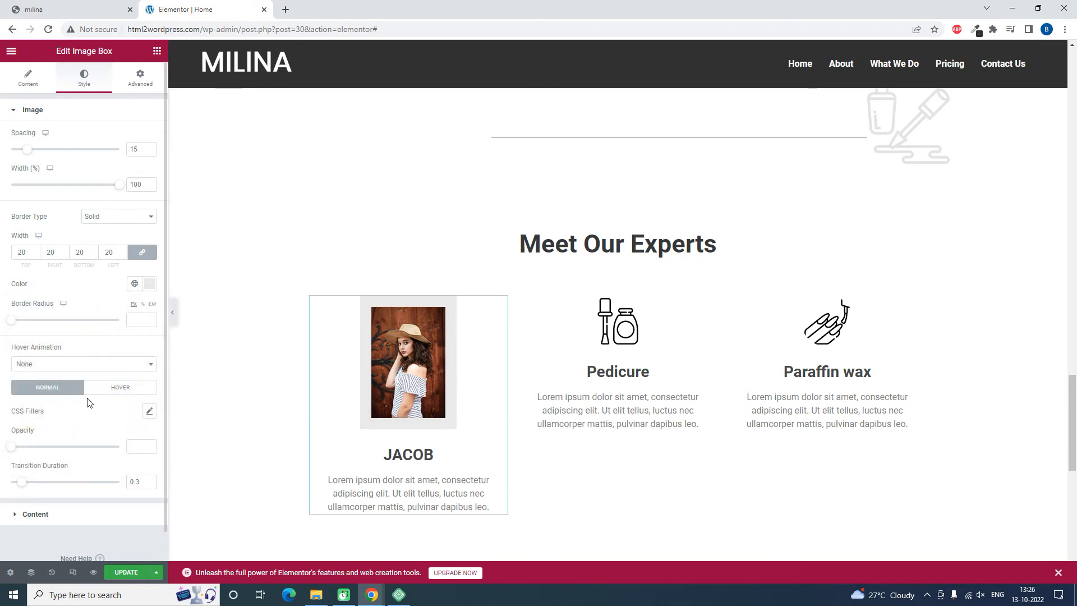
Check the hover style options of the first expert's image and set its border type to None.
scroll(87, 402, down, 1)
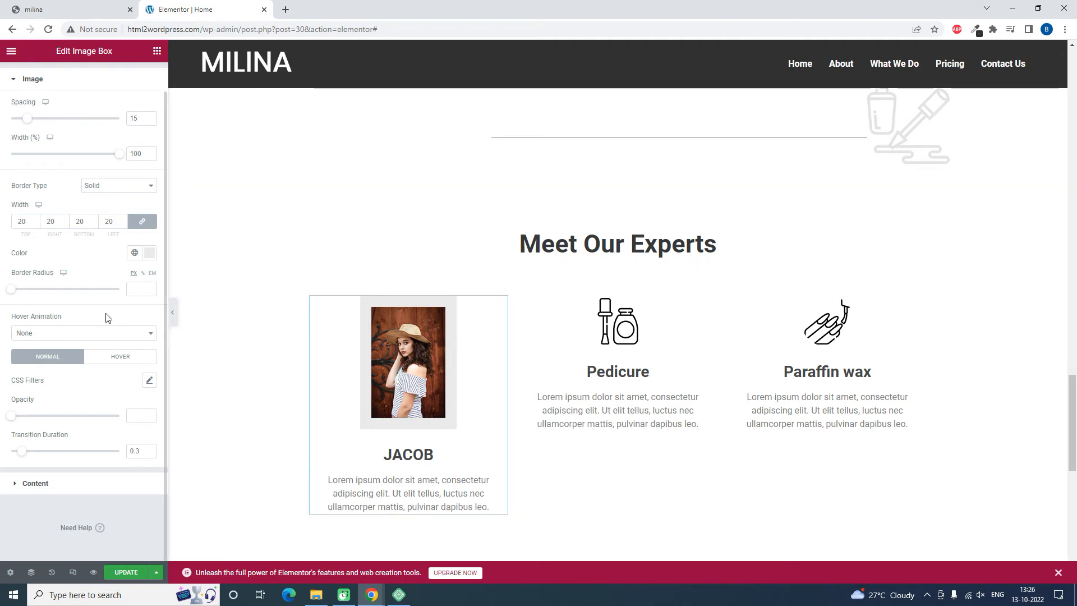
click(117, 356)
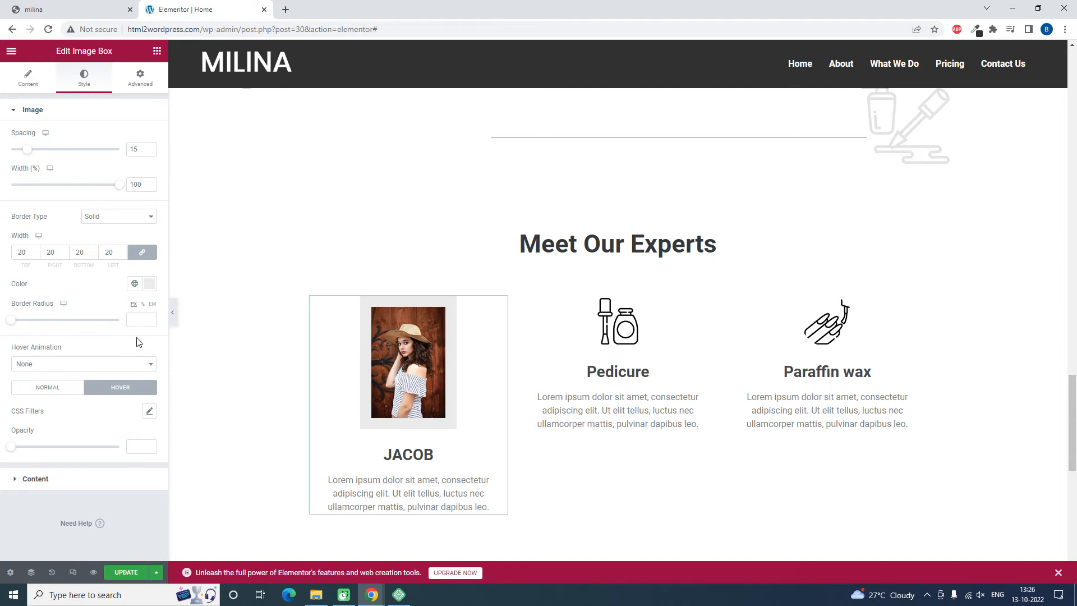
click(29, 80)
click(73, 85)
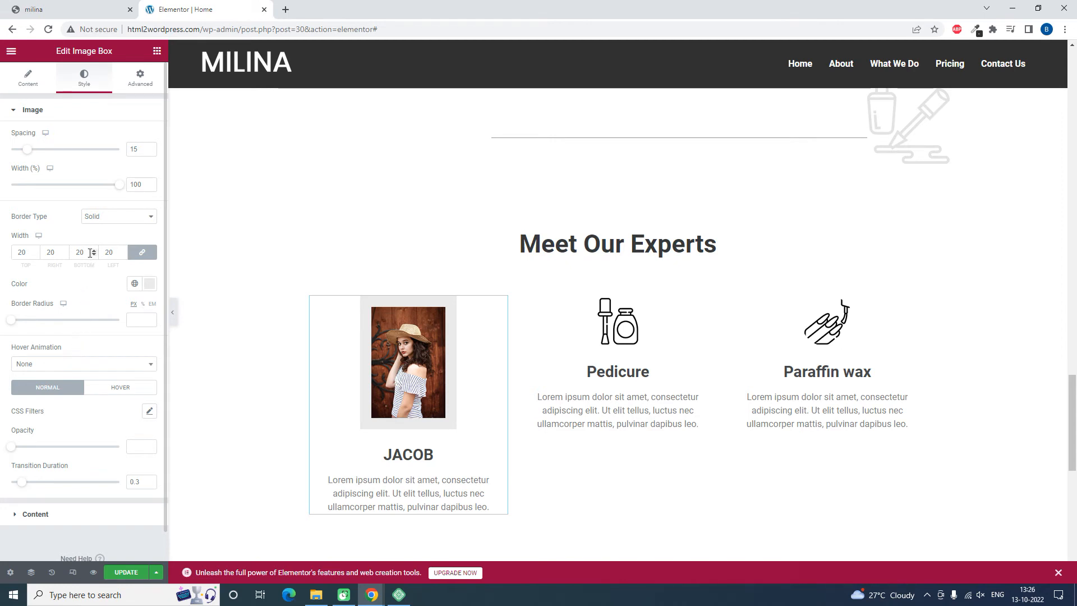
click(108, 218)
click(96, 228)
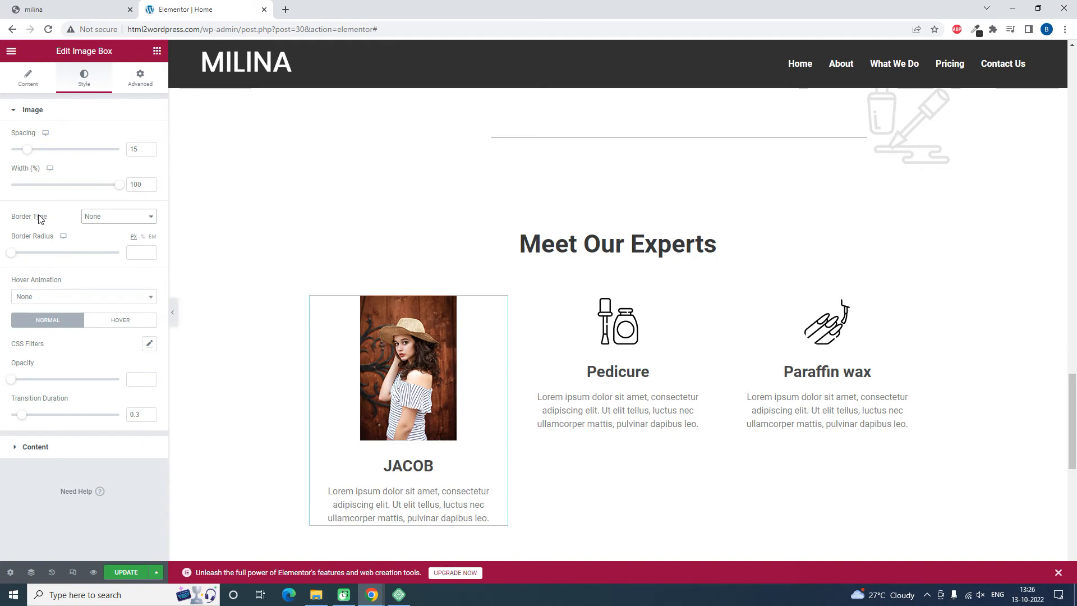
Add an Image widget above the first expert's image box and insert blog2.jpg from the media library.
click(157, 51)
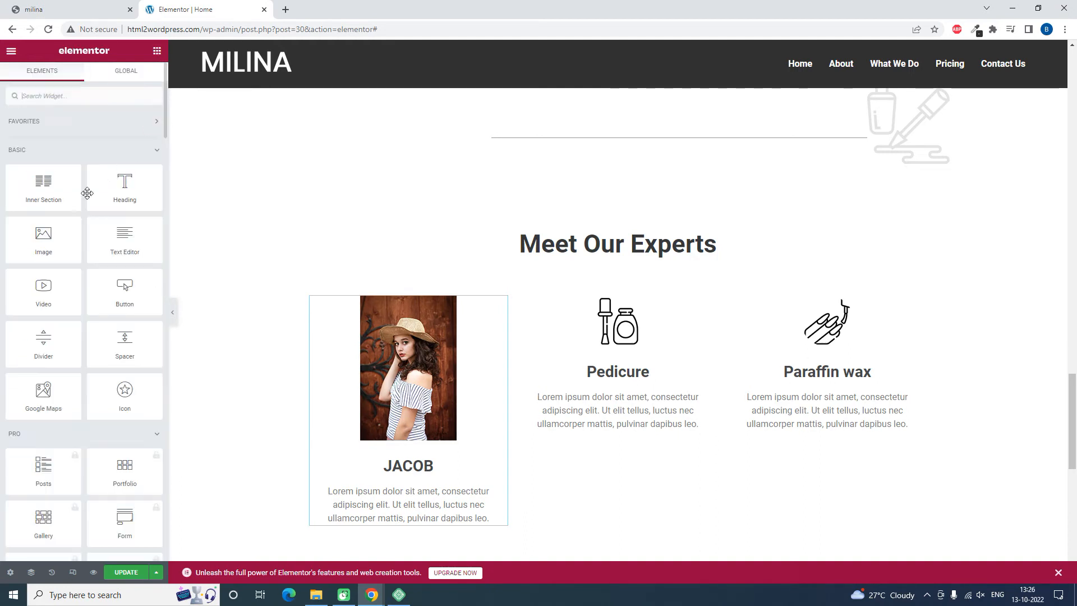
drag(43, 240, 432, 288)
click(88, 192)
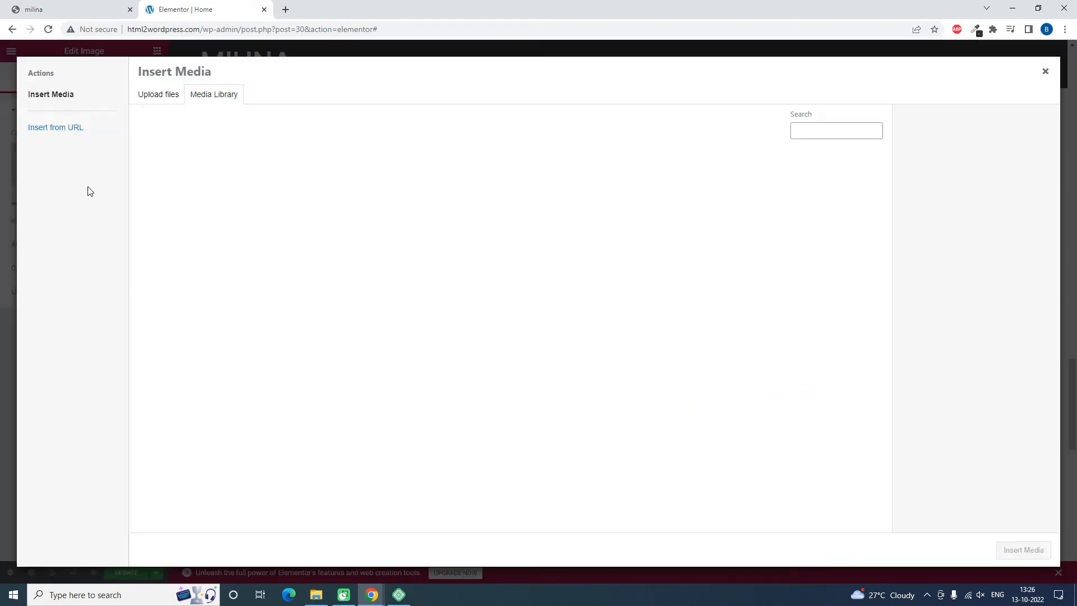
click(191, 175)
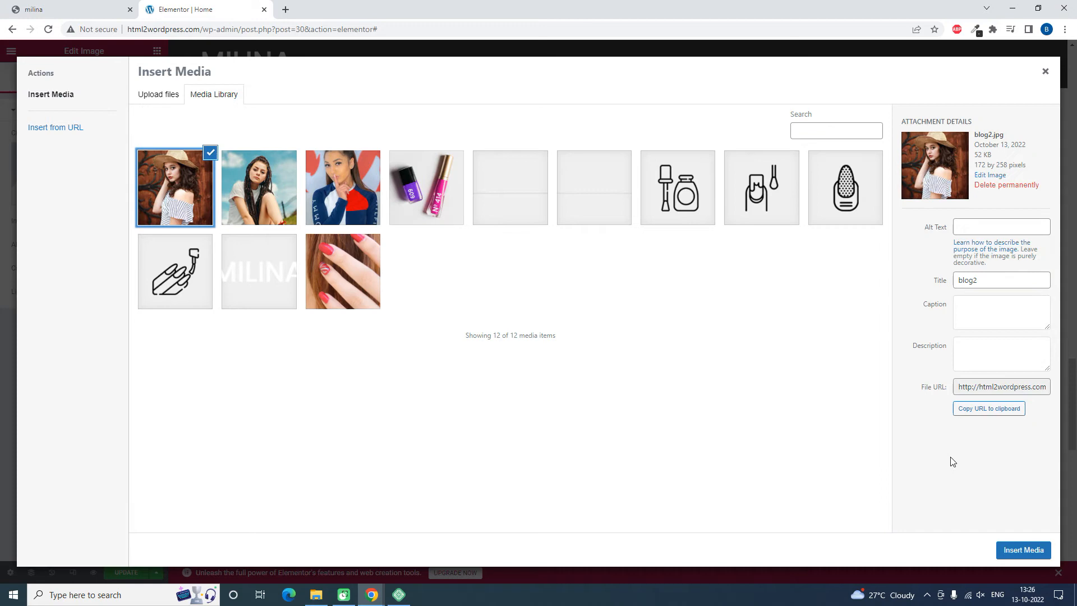
click(1004, 552)
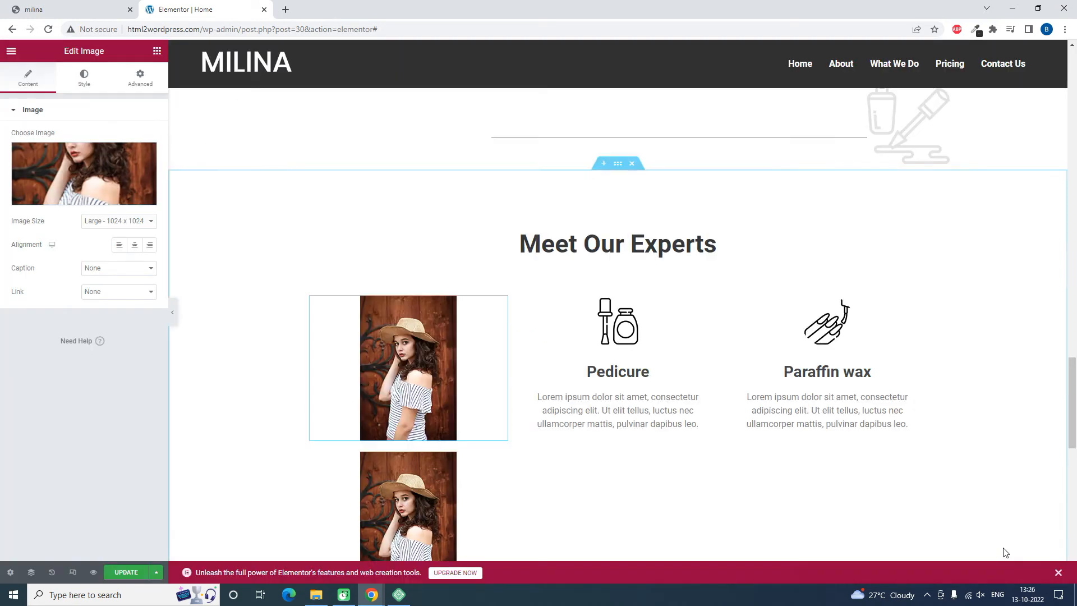
Give the added blog2.jpg image a solid border 12 wide on all sides after checking its hover style options.
click(81, 79)
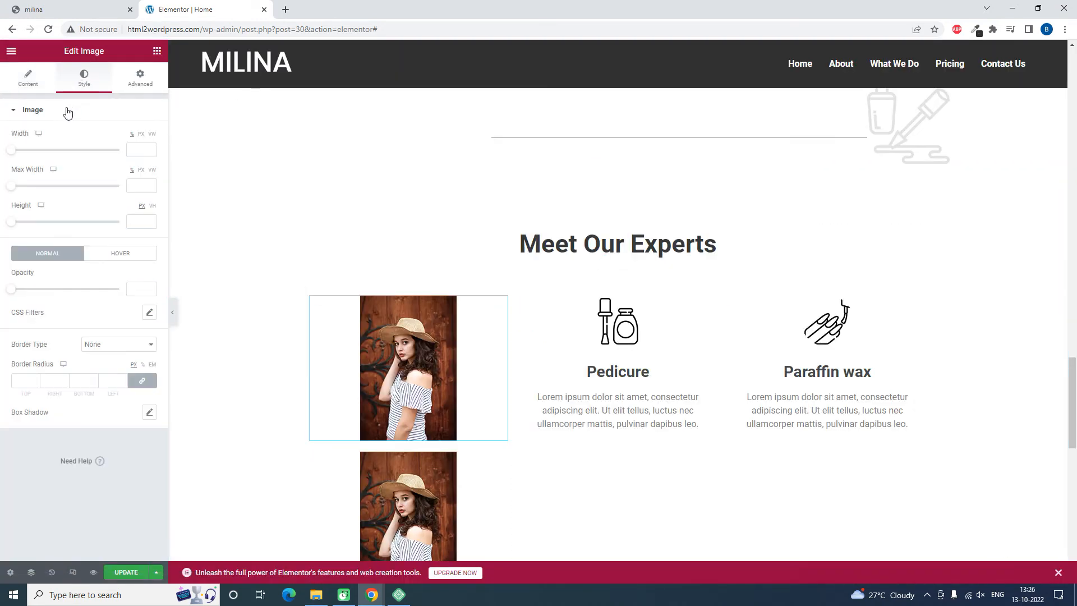
click(115, 255)
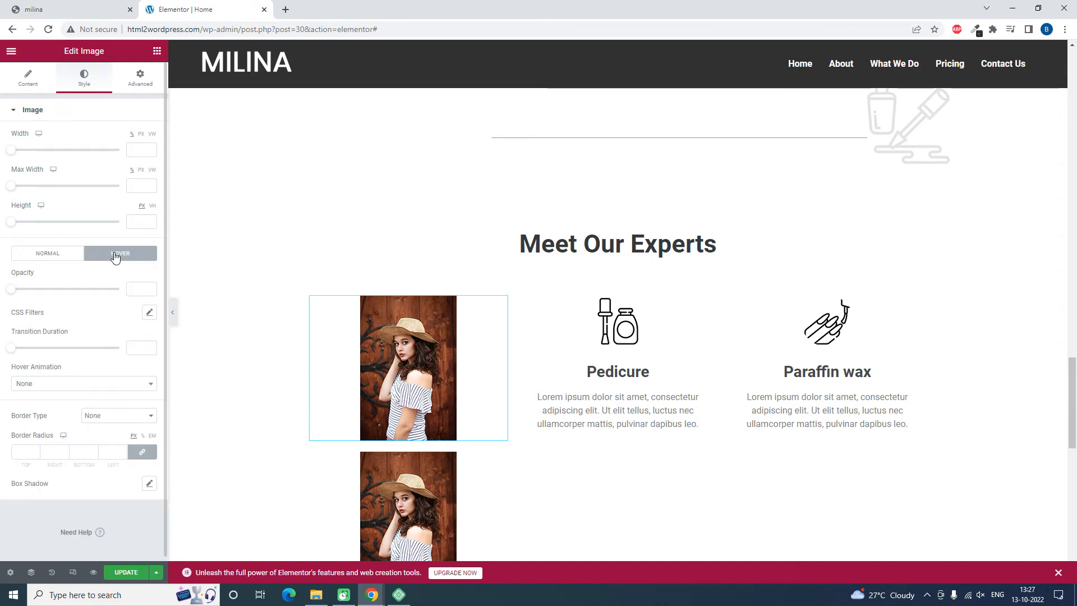
click(82, 254)
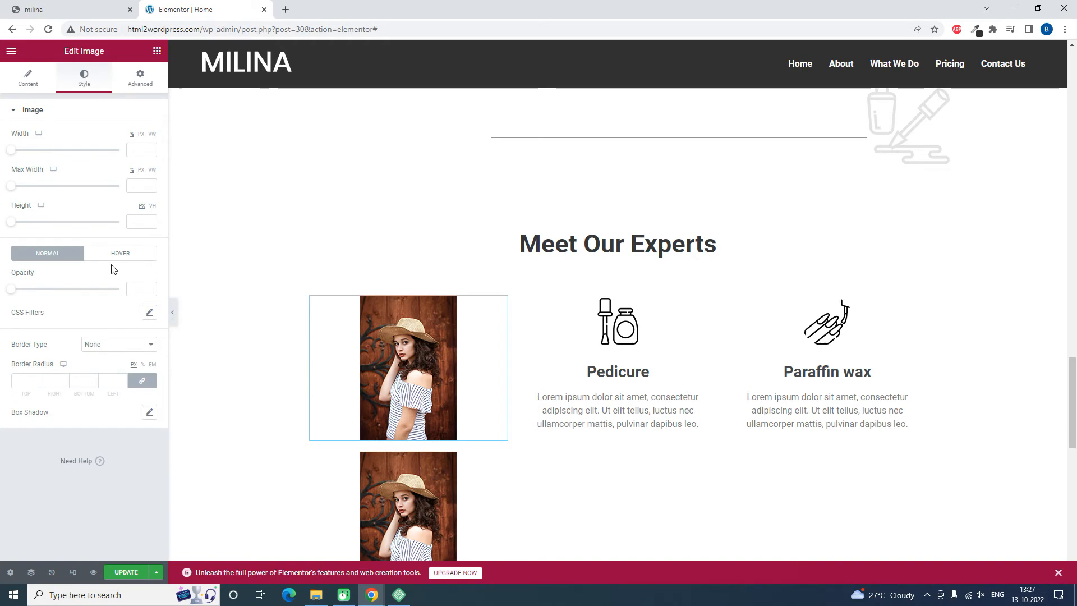
click(104, 345)
click(104, 364)
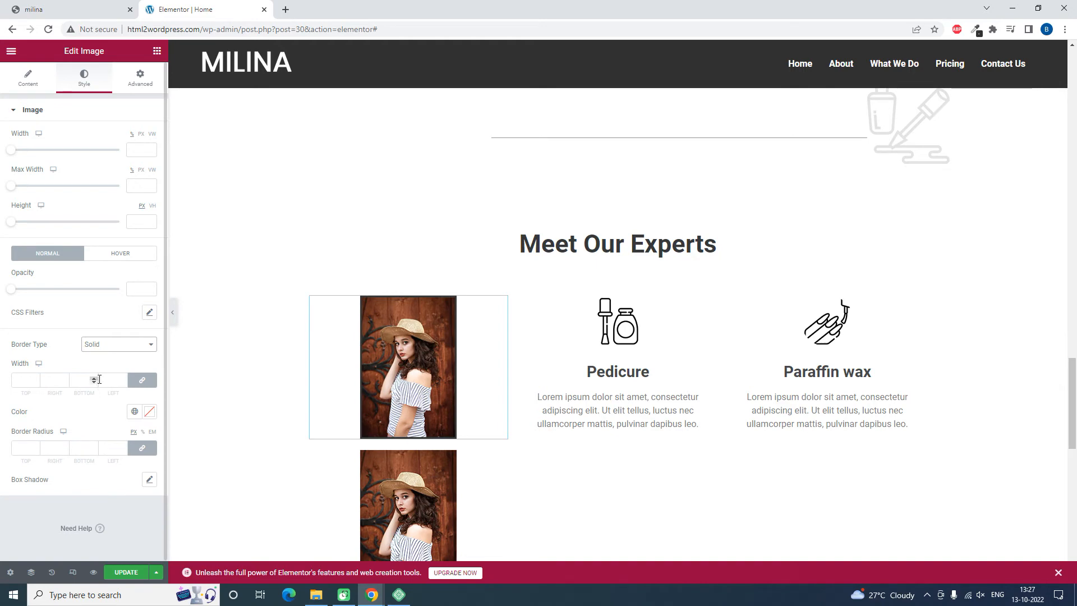
click(94, 379)
click(94, 379)
double_click(94, 378)
click(93, 379)
click(94, 379)
click(94, 379)
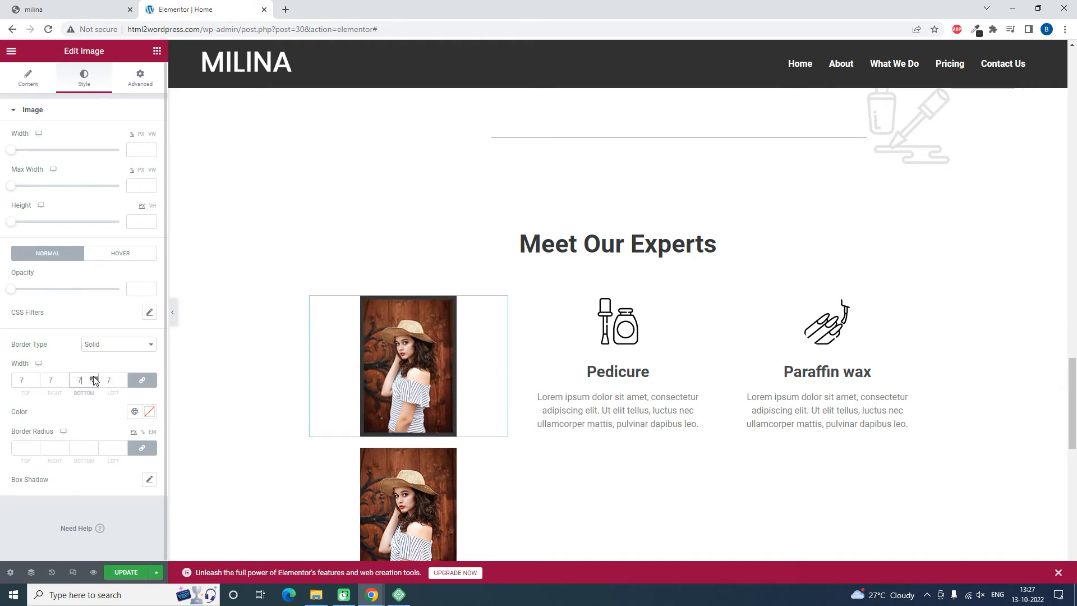
double_click(93, 379)
click(94, 379)
double_click(94, 378)
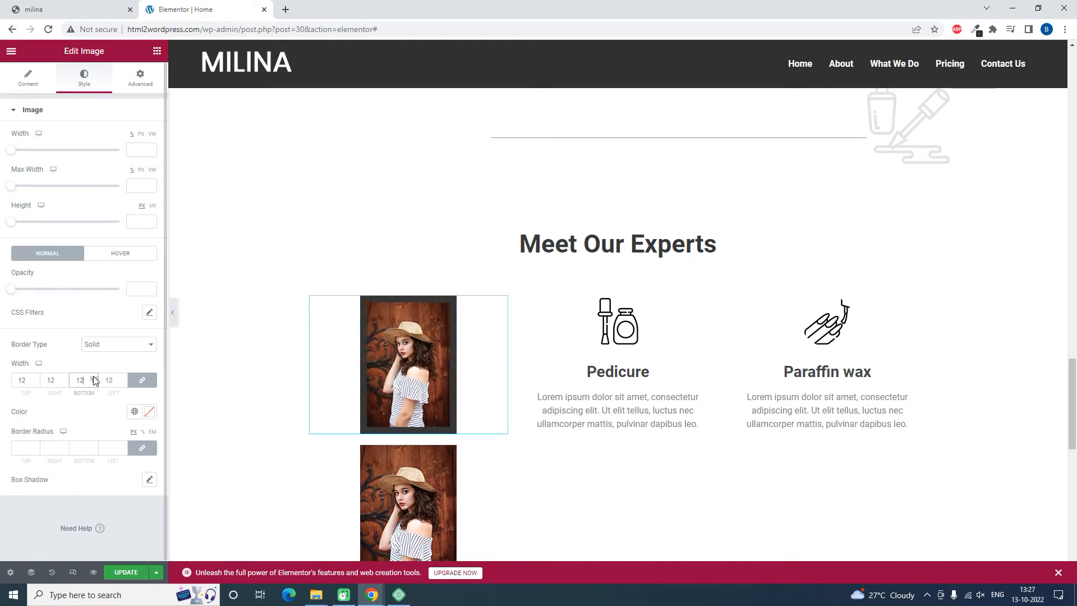
Try to give the added image a red border colour for its hover state.
click(112, 256)
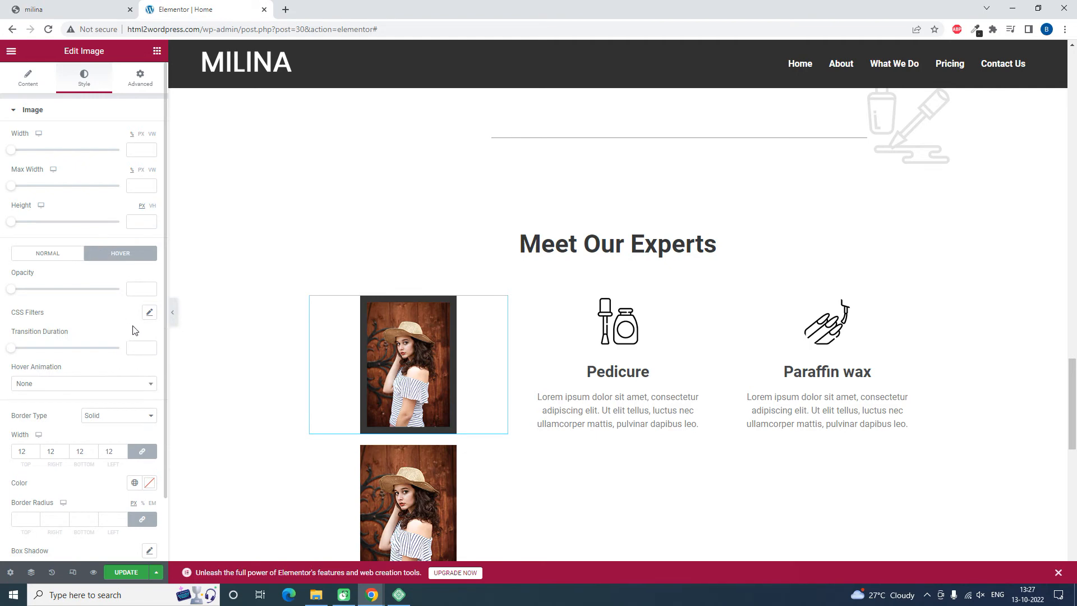
scroll(133, 330, down, 1)
click(150, 426)
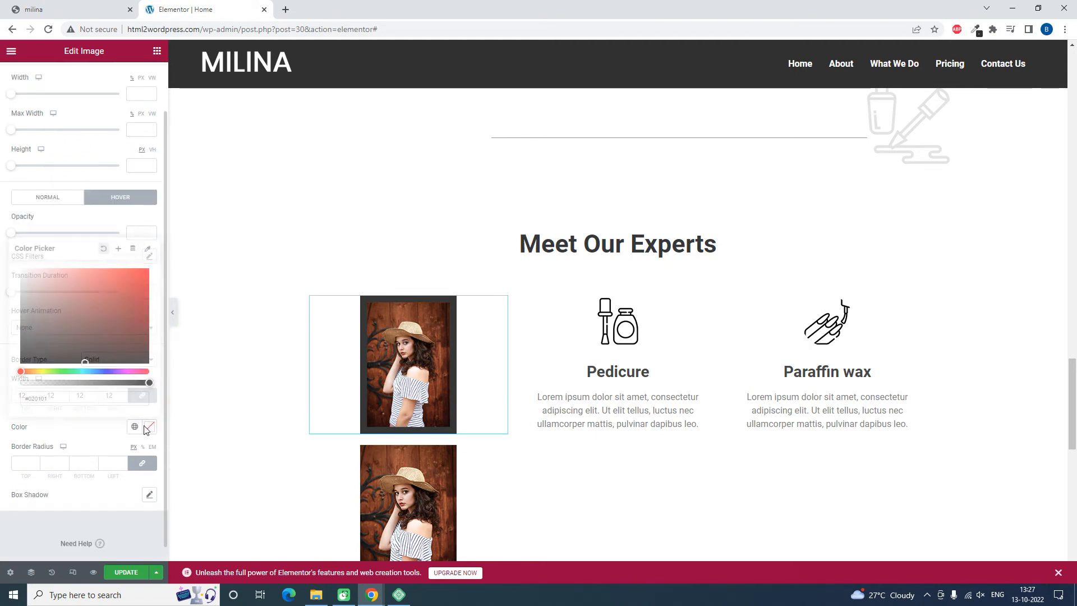
click(111, 300)
click(103, 428)
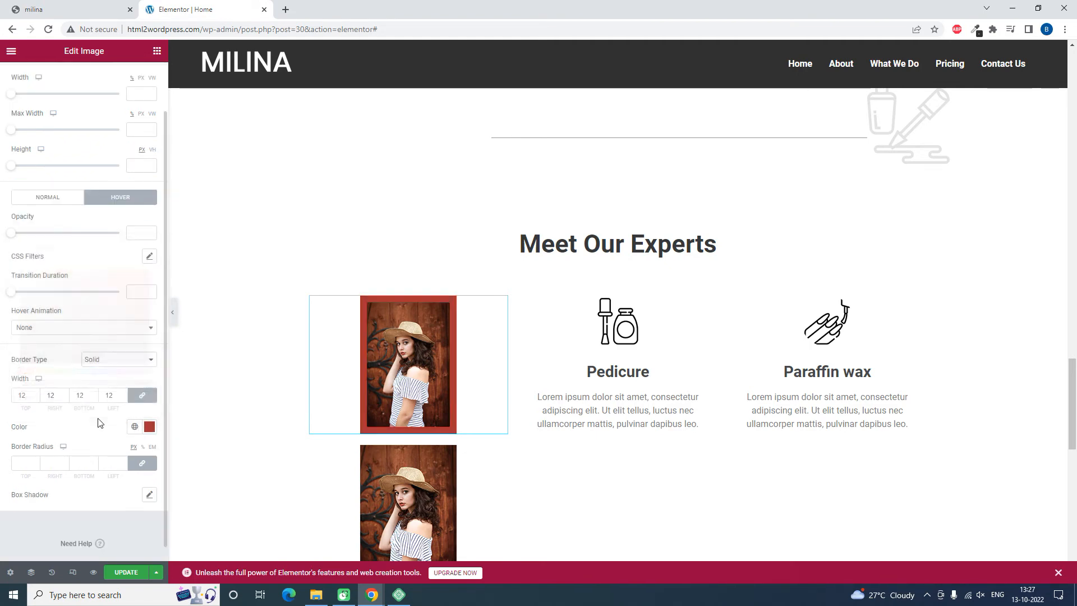
Check the added image's border colour in the normal state and delete that Image widget from the first column.
click(42, 196)
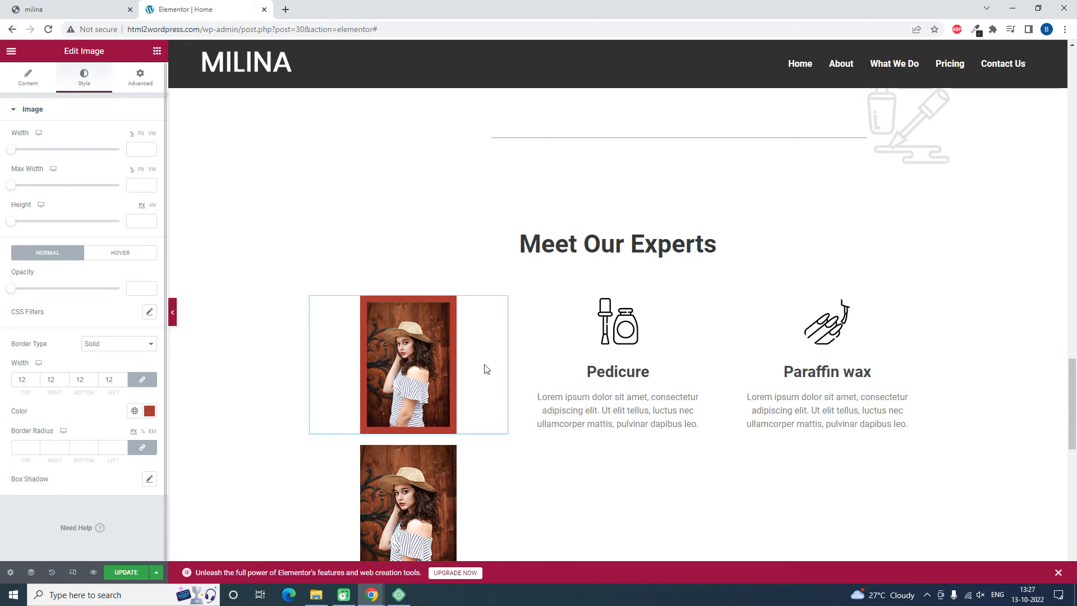
right_click(500, 300)
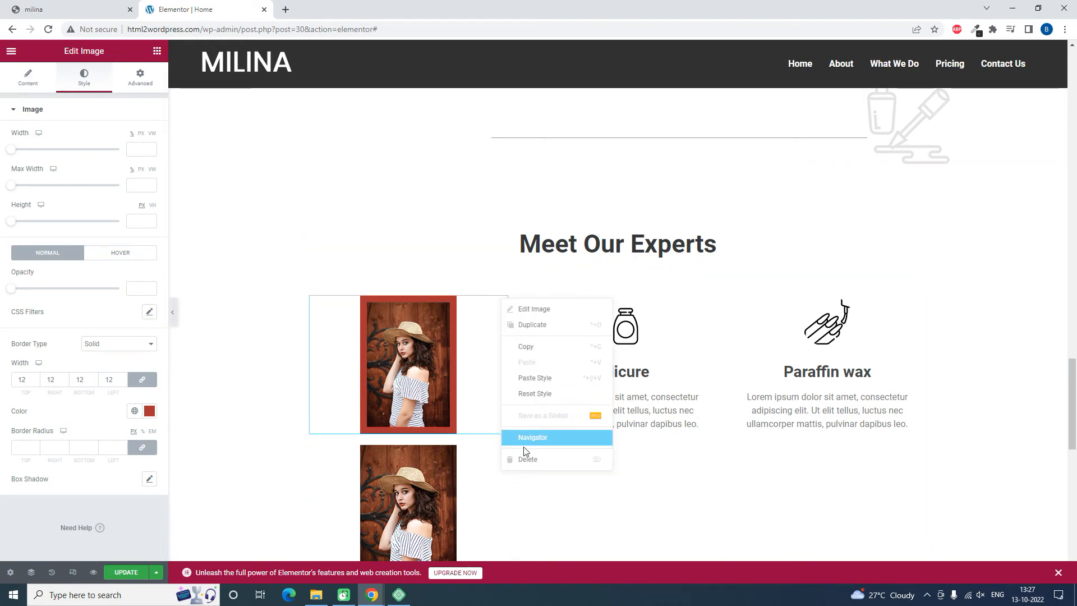
click(530, 461)
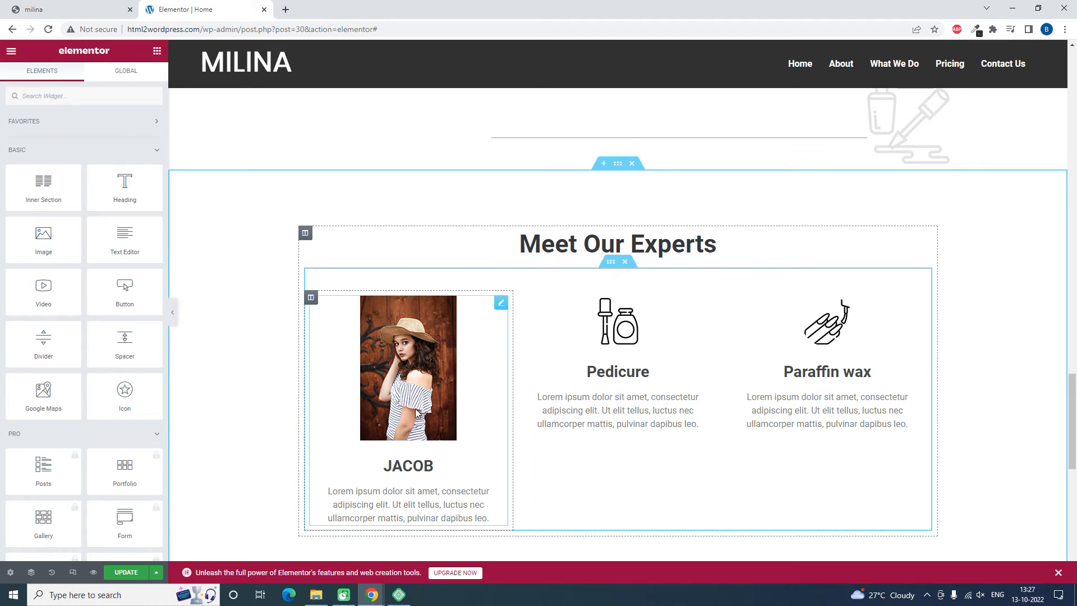
Replace the Pedicure image box's icon in Meet Our Experts with blog1.jpg from the media library.
scroll(445, 376, down, 1)
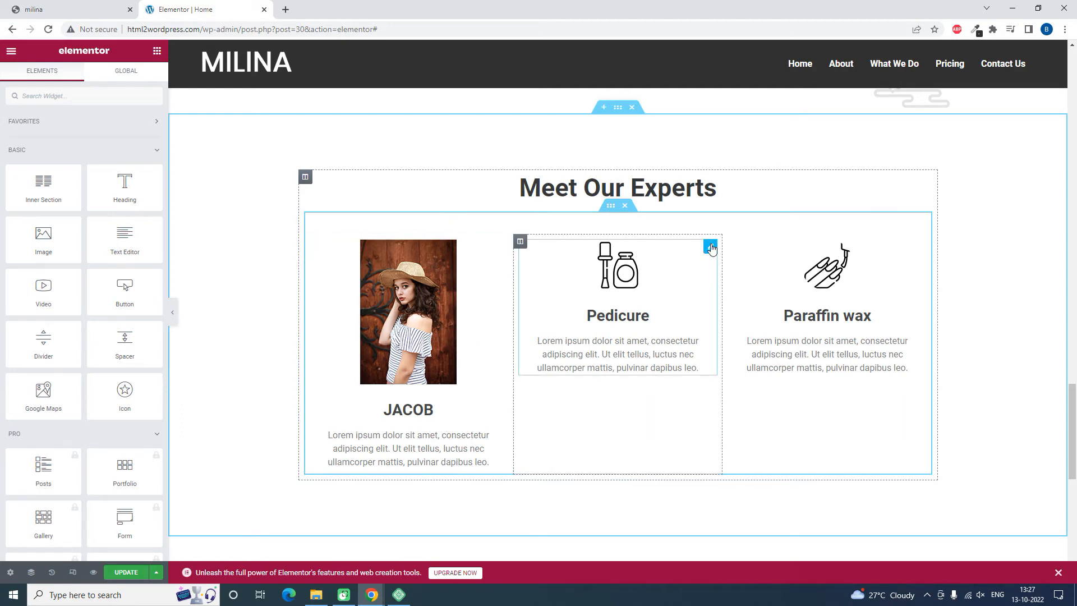
click(710, 248)
click(90, 173)
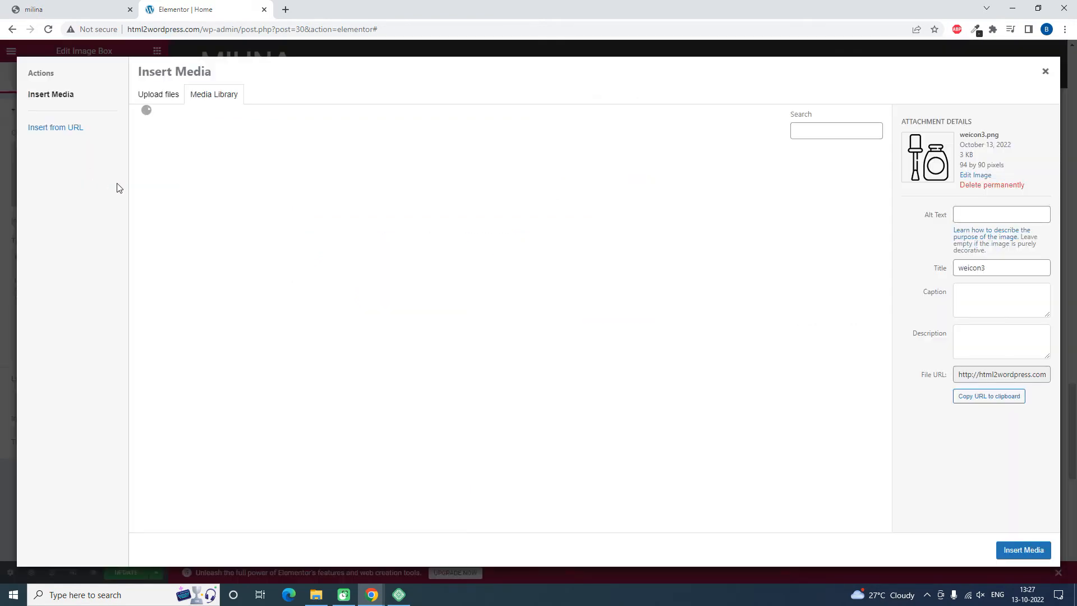
click(289, 204)
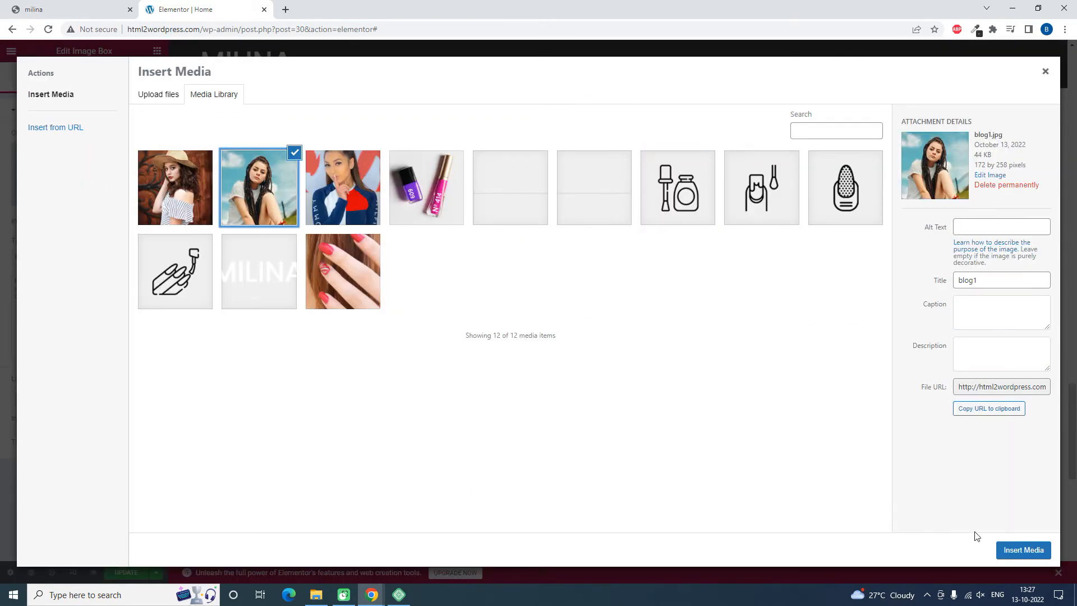
click(1013, 551)
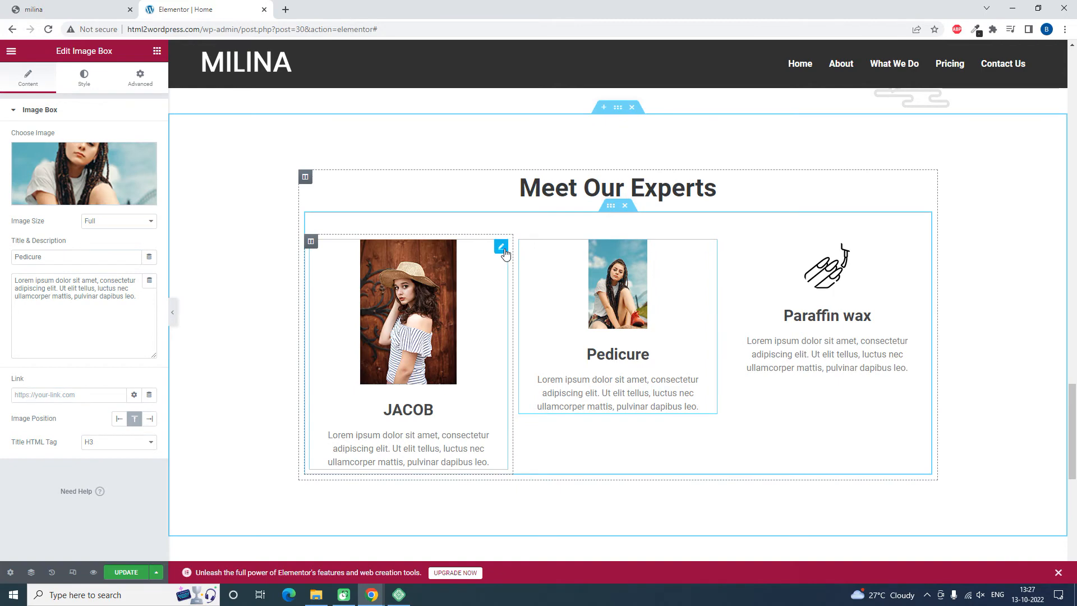
Copy the first expert's image box and paste its style onto the second and third image boxes.
right_click(503, 254)
click(527, 297)
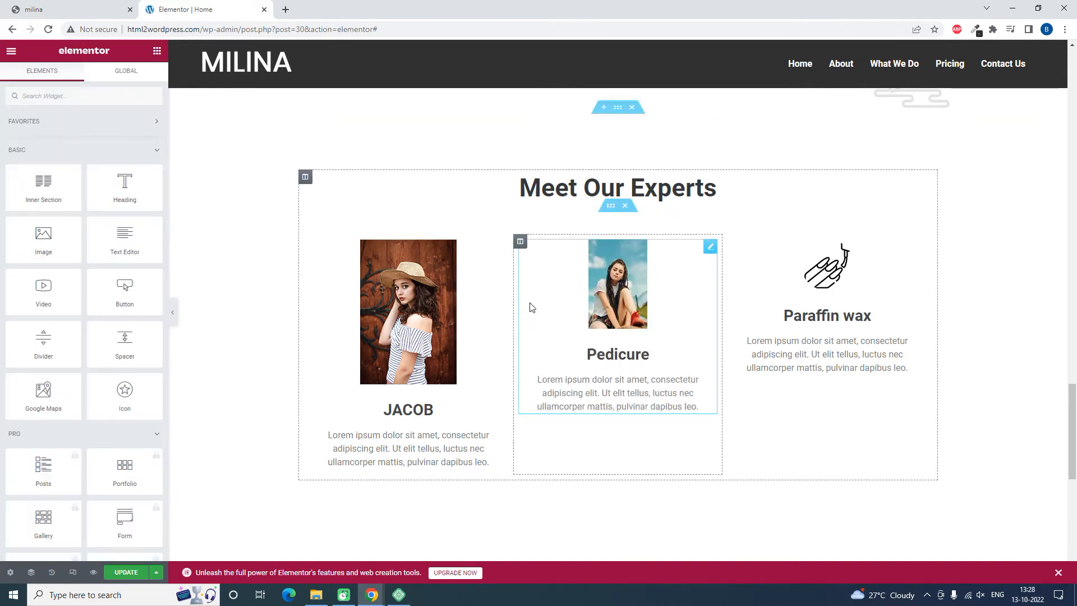
right_click(706, 249)
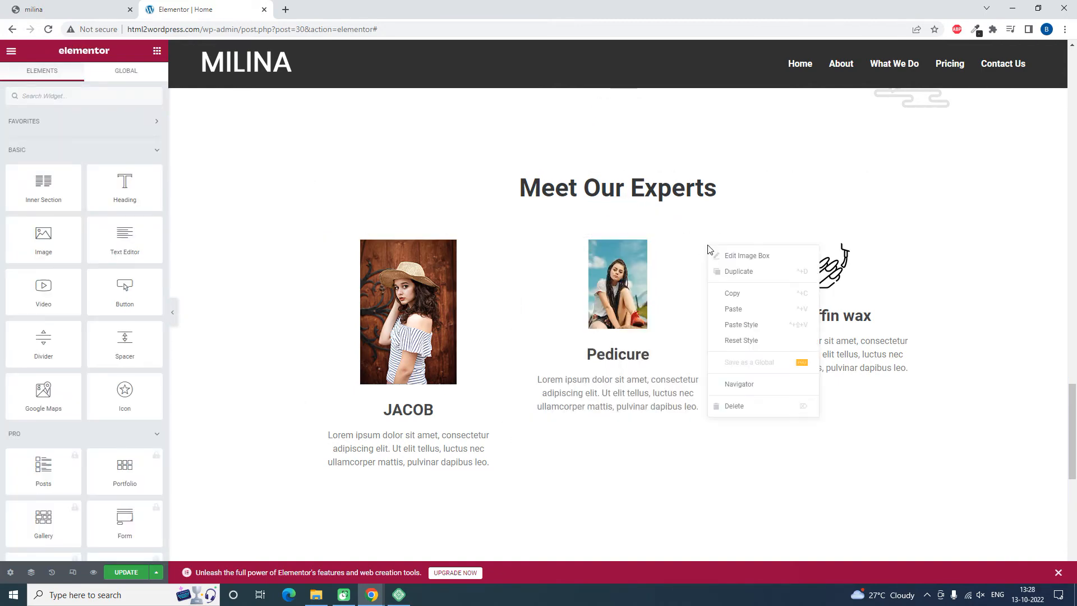
click(751, 324)
right_click(920, 249)
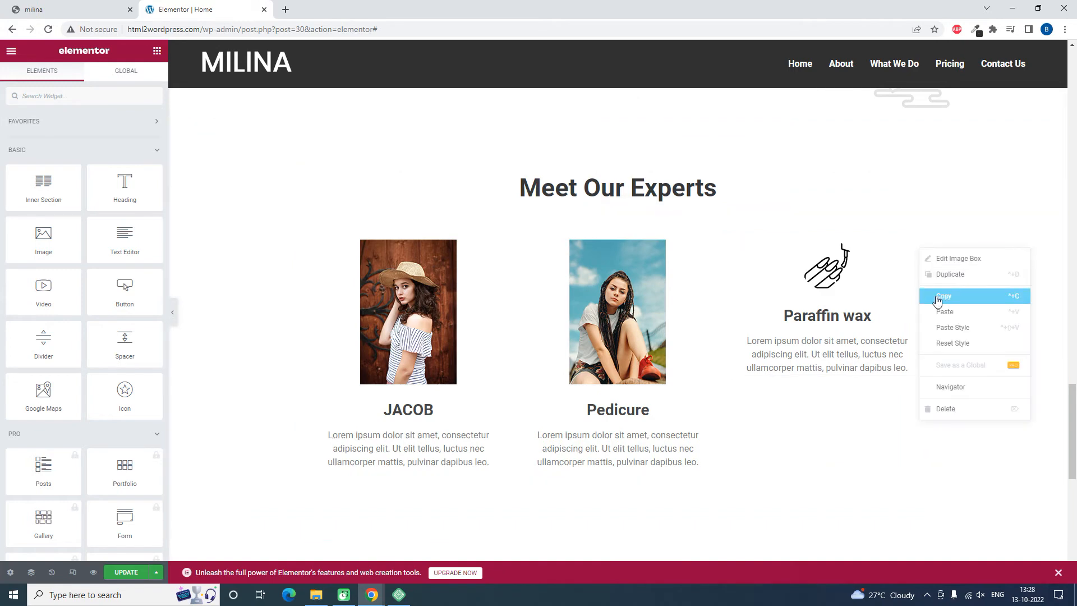
click(946, 331)
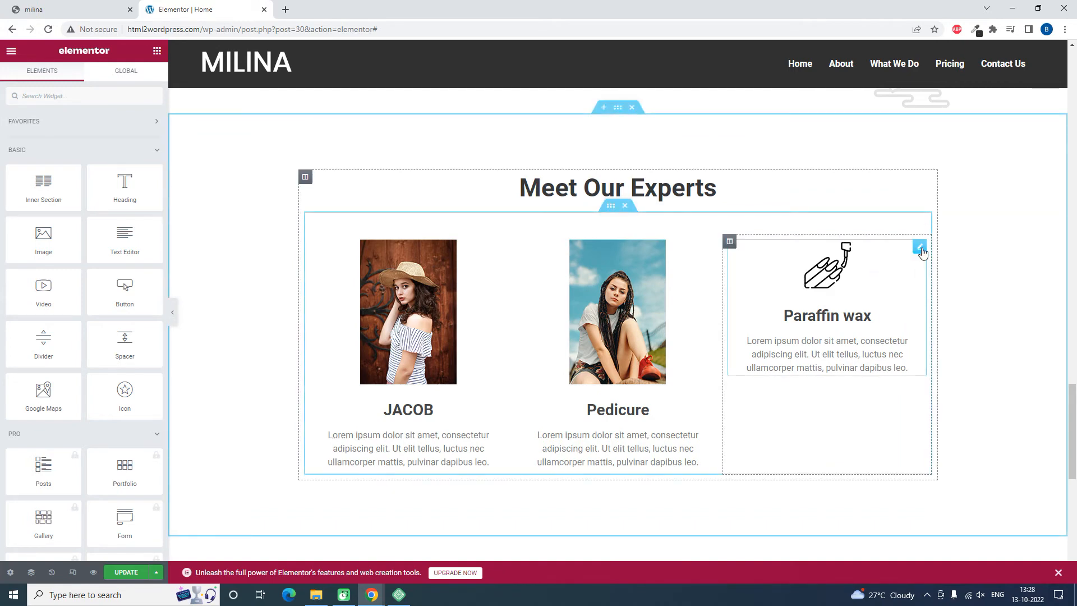
Replace the Paraffin wax image box's icon with blog3.jpg from the media library.
click(920, 247)
click(100, 172)
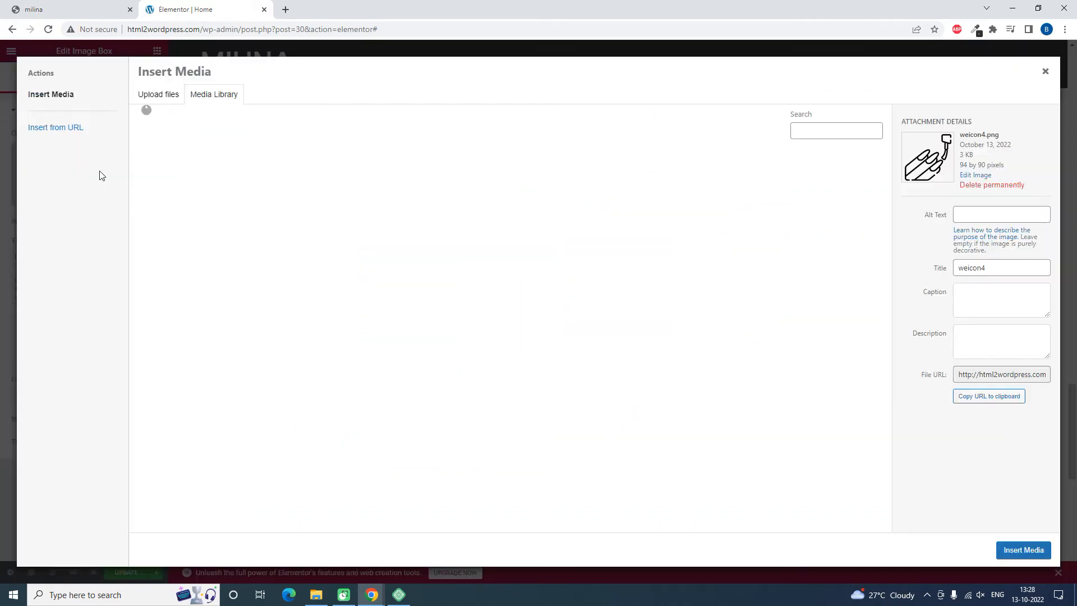
click(351, 200)
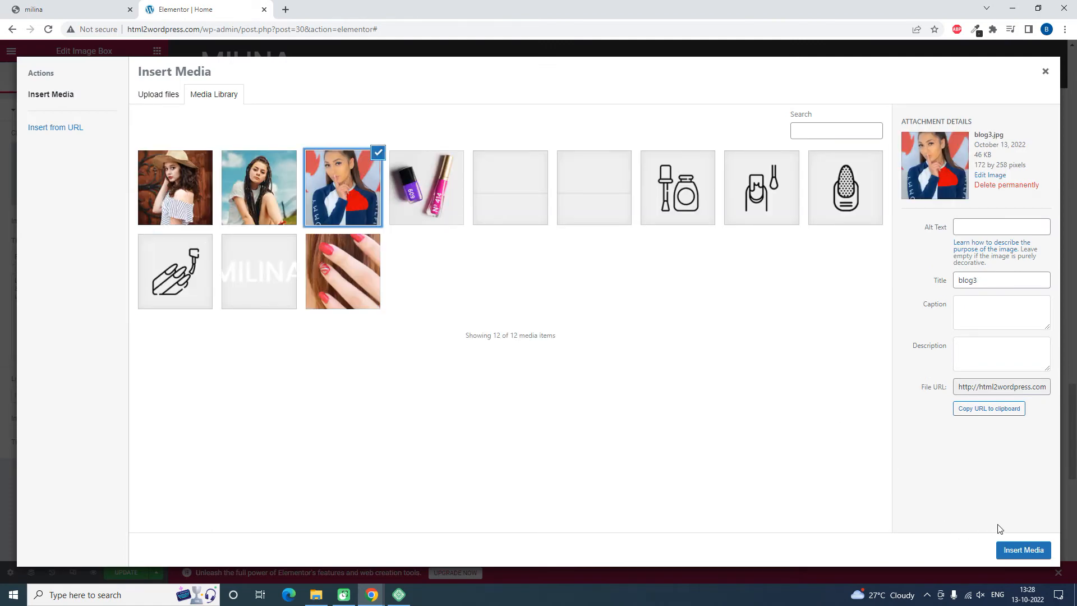
click(1016, 551)
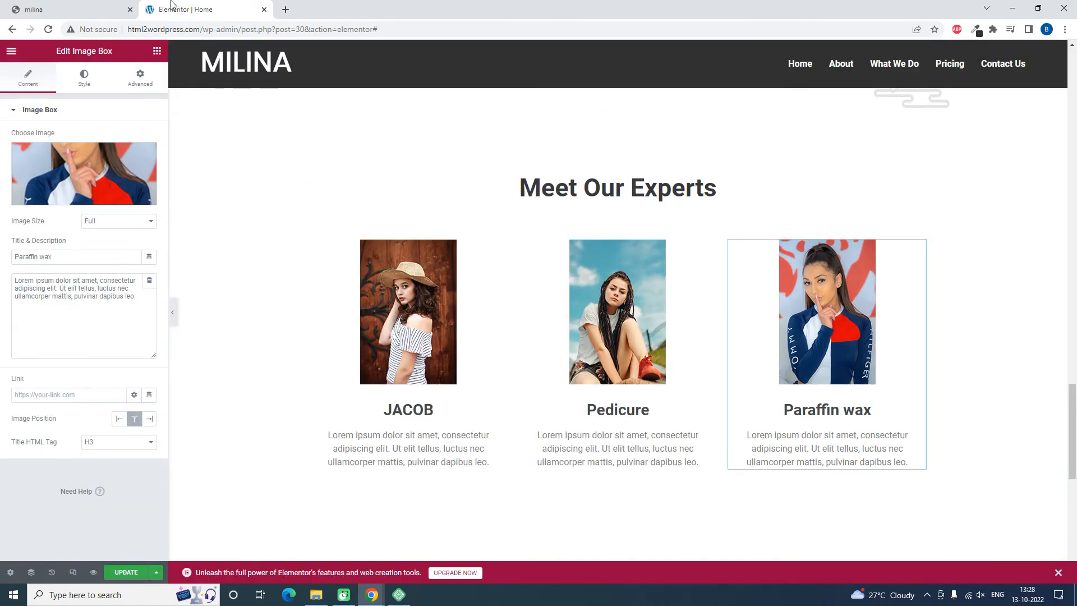
Copy the third expert's name from the milina page and use it as the third image box's title in Elementor.
click(107, 9)
drag(717, 399, 617, 402)
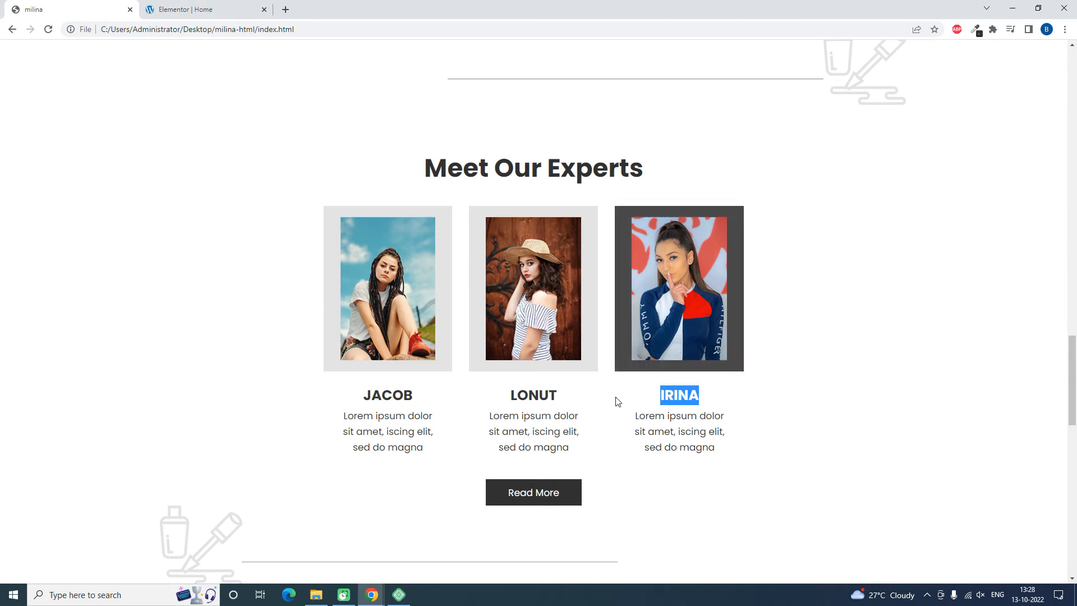
key(ctrl+c)
click(224, 9)
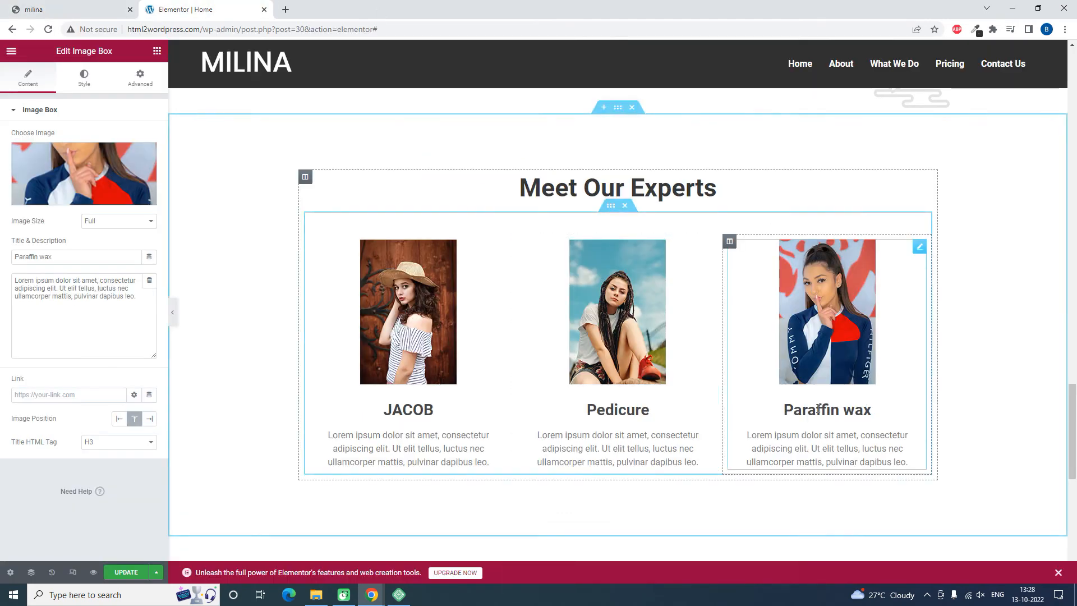
triple_click(78, 257)
key(ctrl+v)
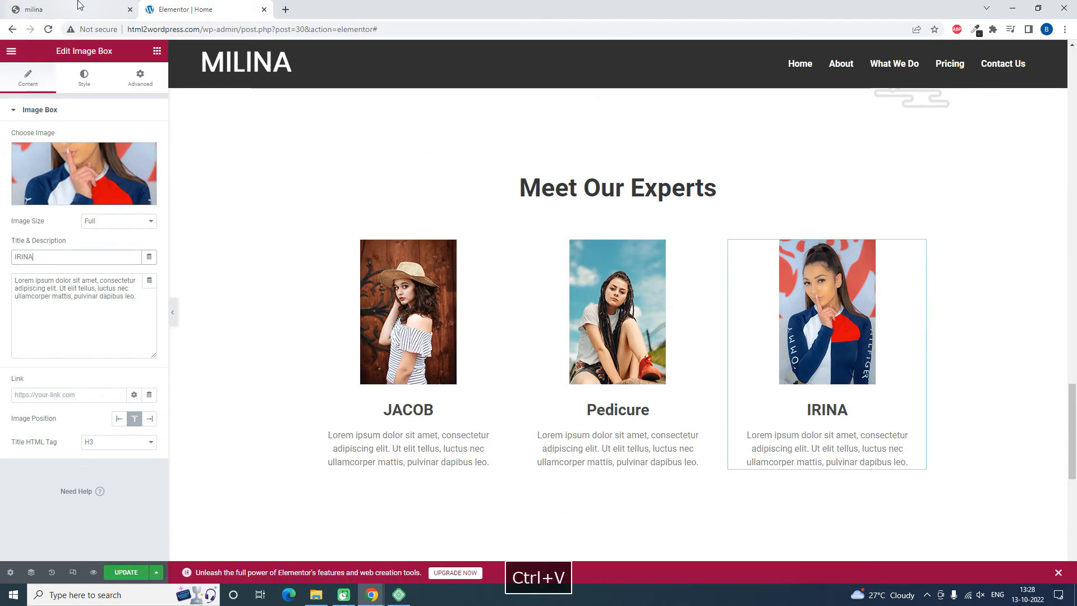
Copy the middle expert's name from the milina page and replace the Pedicure title with it in Elementor.
click(67, 9)
drag(568, 399, 504, 397)
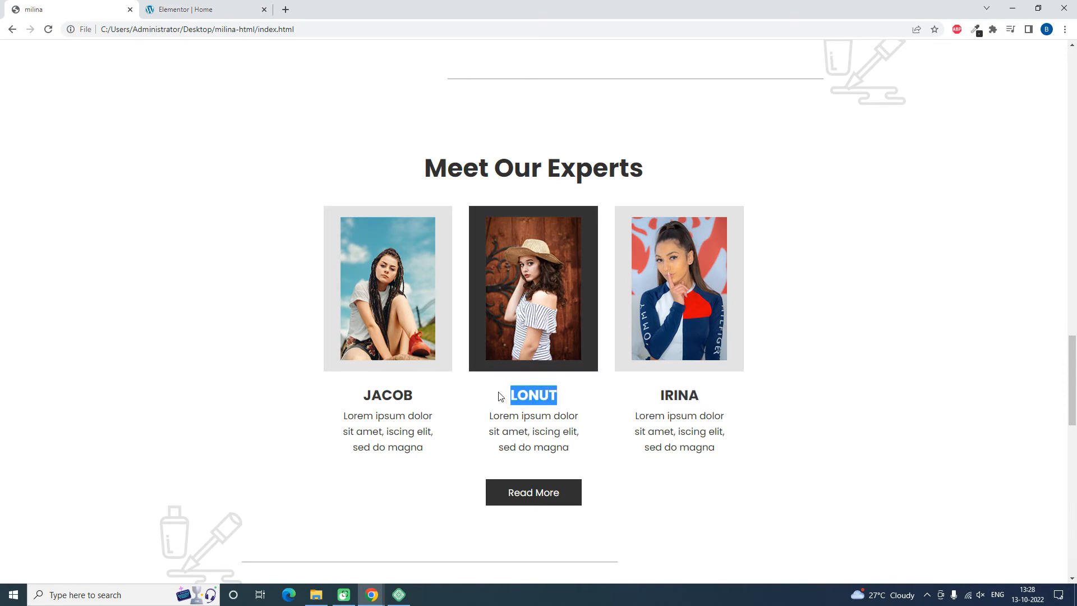
key(ctrl+c)
click(179, 5)
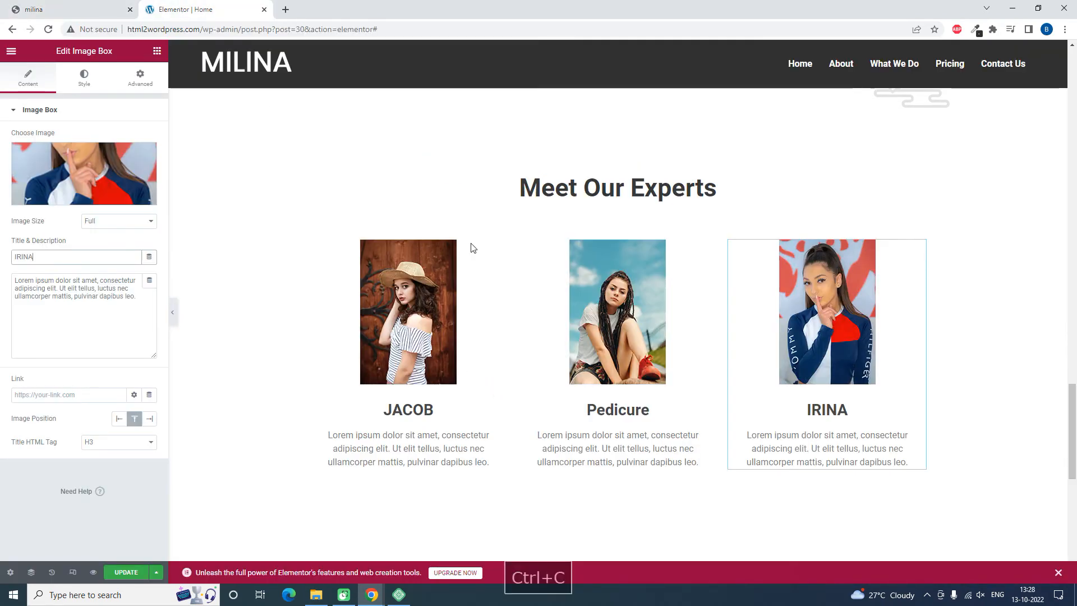
double_click(81, 257)
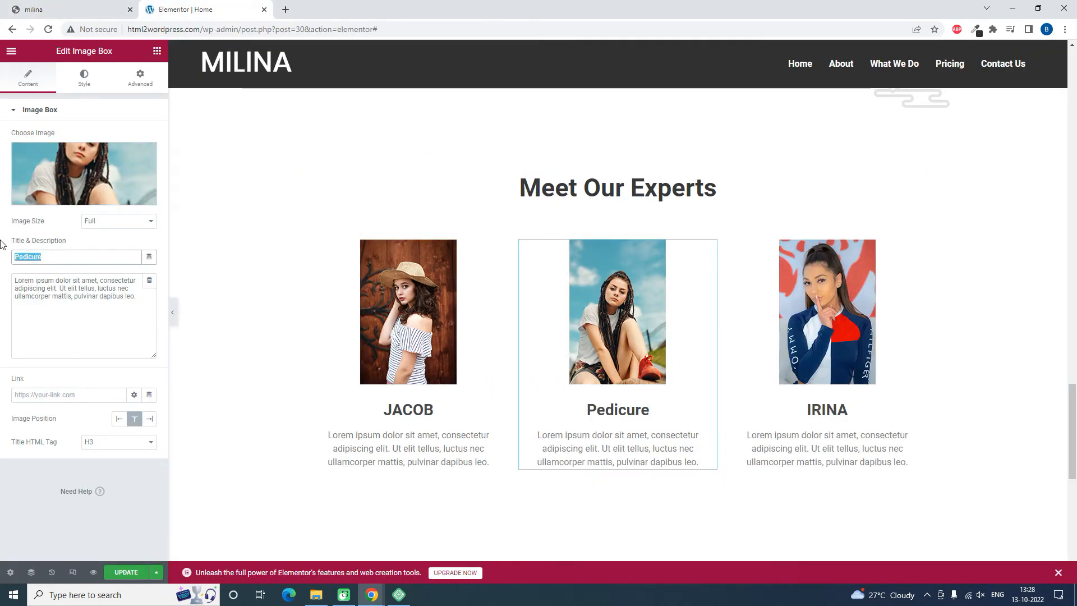
key(ctrl+v)
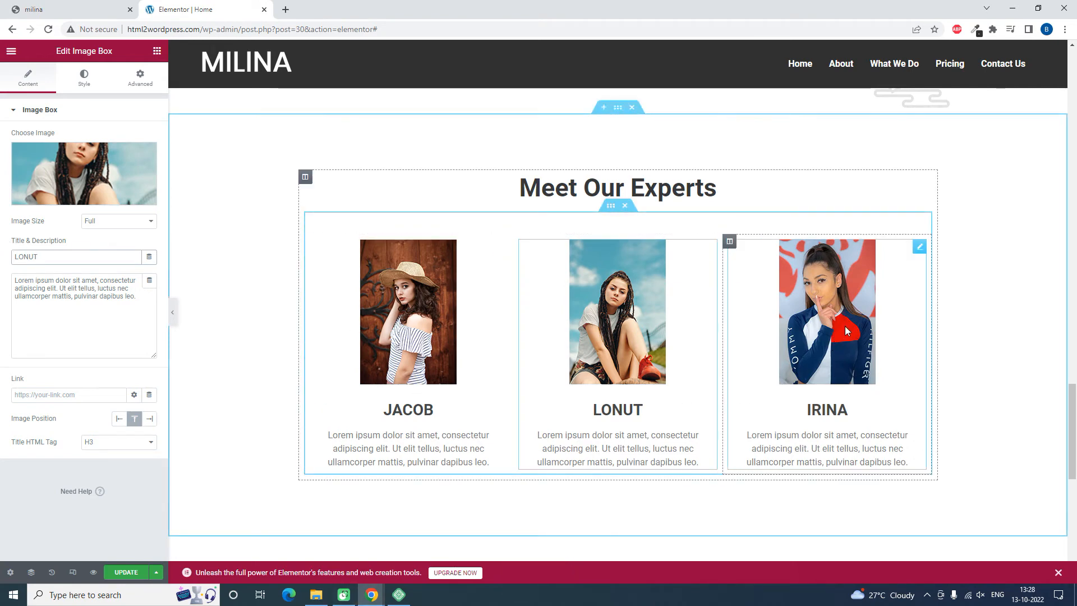
Compare with the milina page and set the Meet Our Experts section's boxed content width to 800 after trying 700.
click(71, 9)
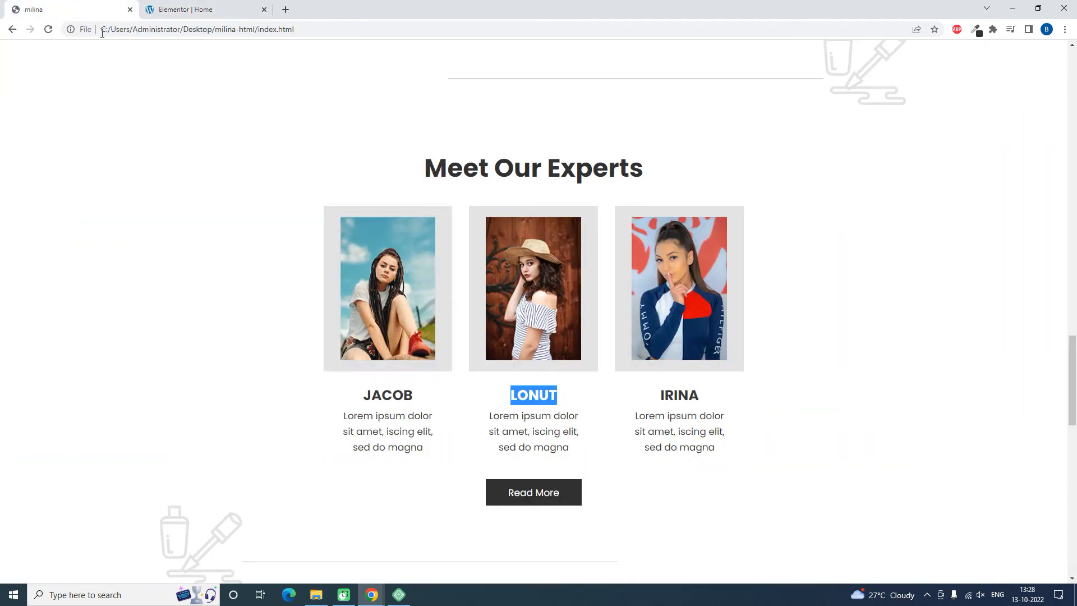
click(169, 9)
click(617, 109)
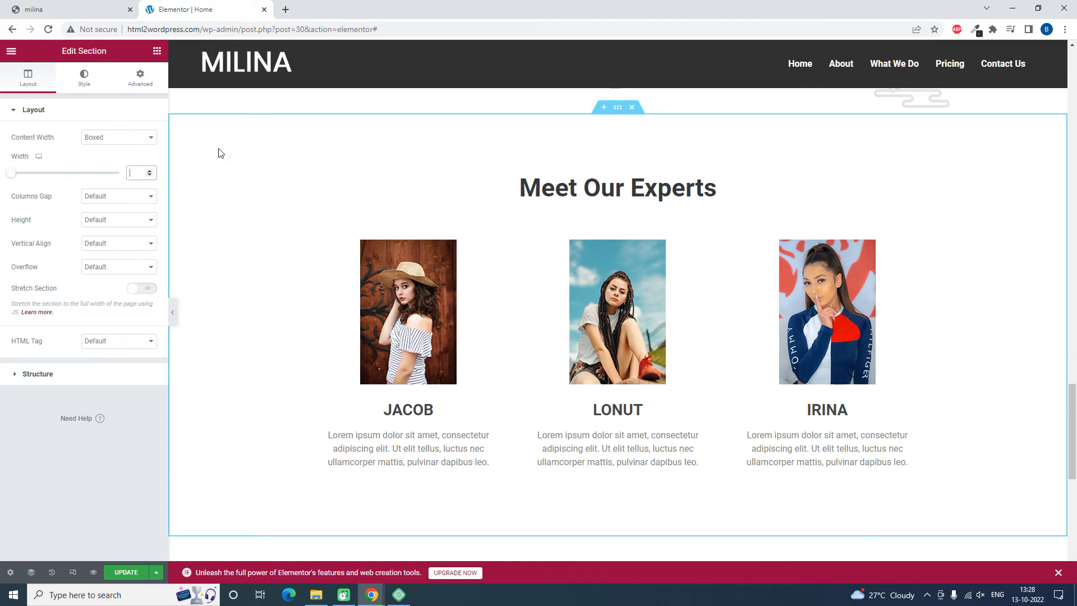
text(700)
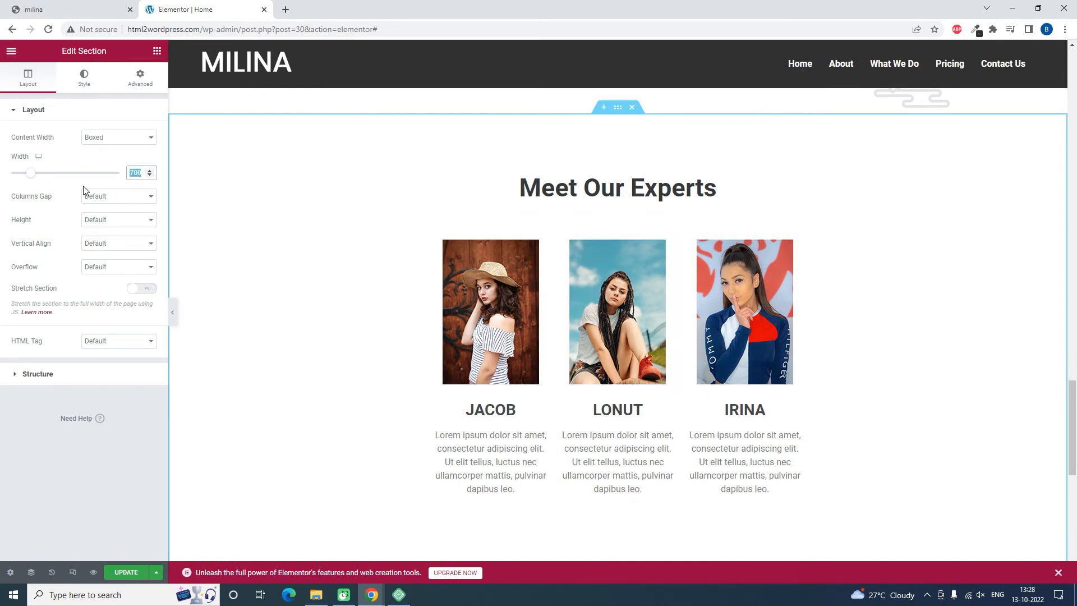
text(800)
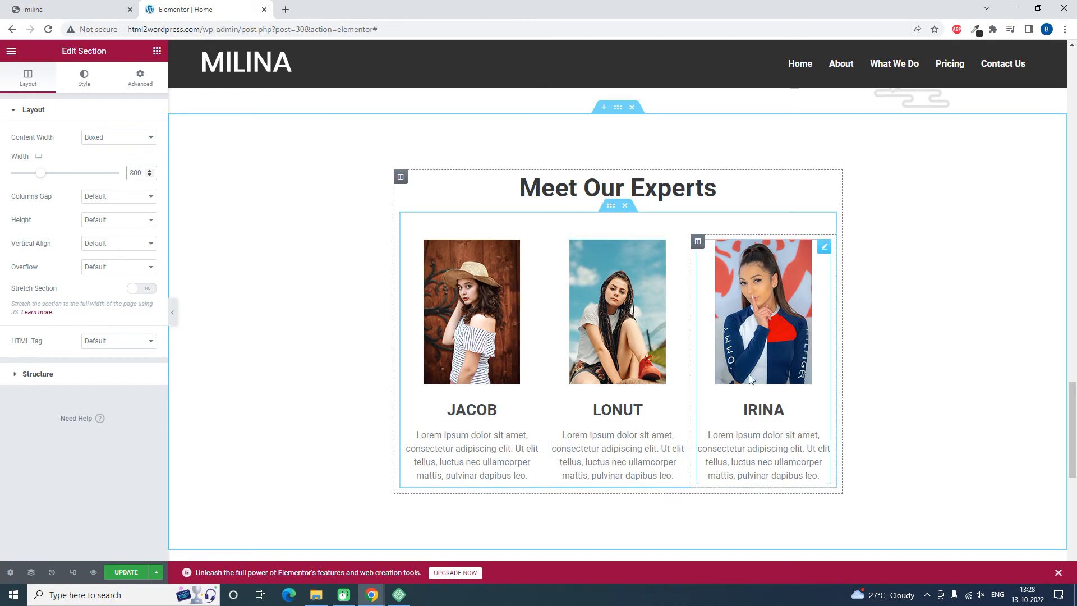
Copy the nail-polish divider image above Our Pricing and paste it into the empty area below the Meet Our Experts section.
scroll(749, 374, down, 2)
scroll(471, 258, up, 12)
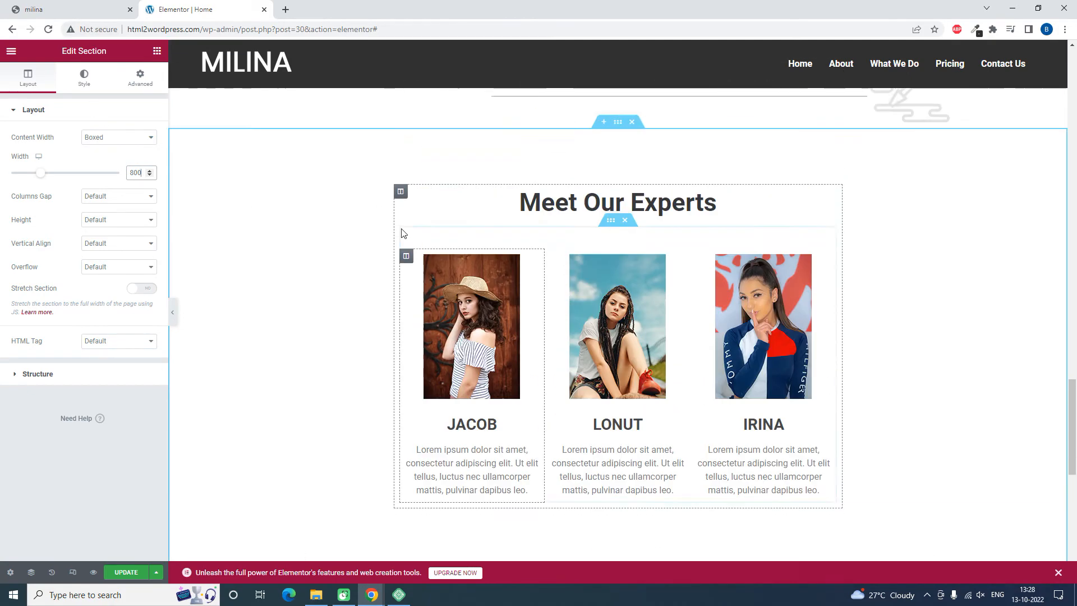
scroll(471, 260, up, 4)
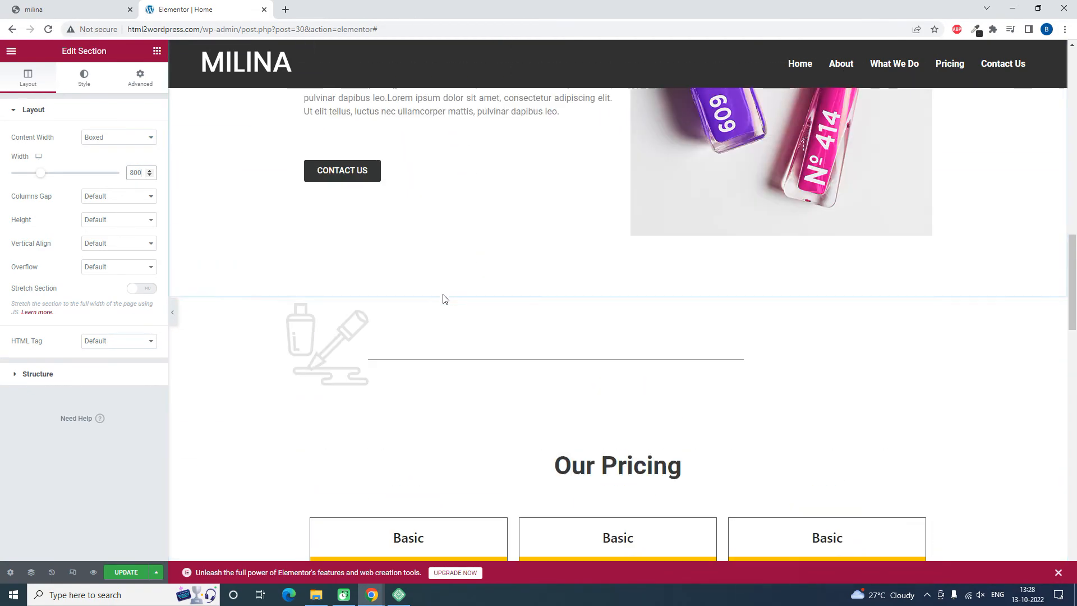
right_click(478, 330)
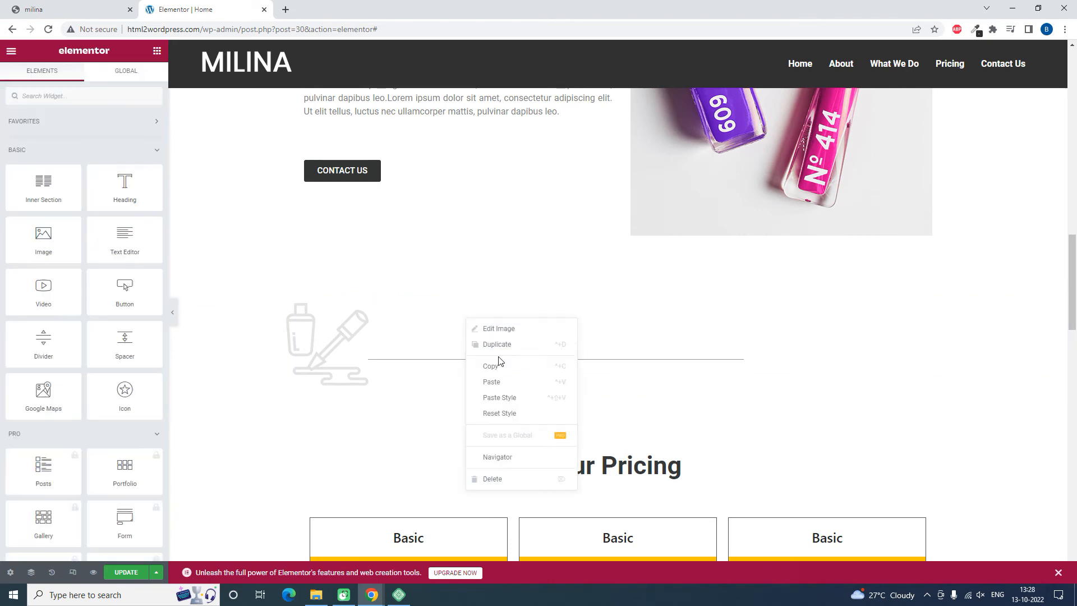
click(501, 364)
scroll(501, 365, down, 3)
scroll(501, 365, up, 2)
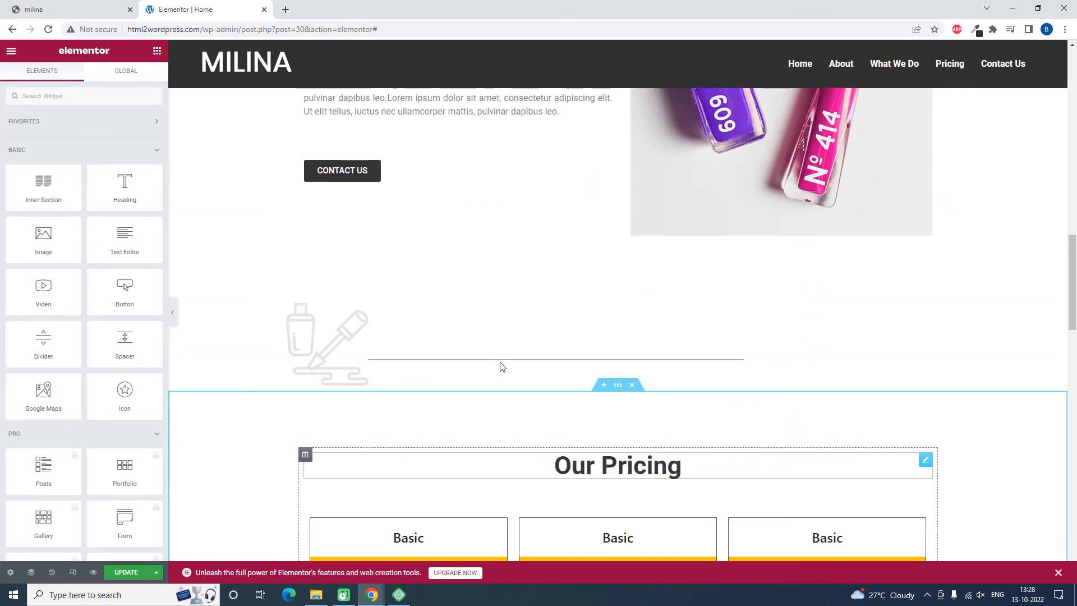
scroll(499, 365, down, 17)
scroll(501, 376, down, 2)
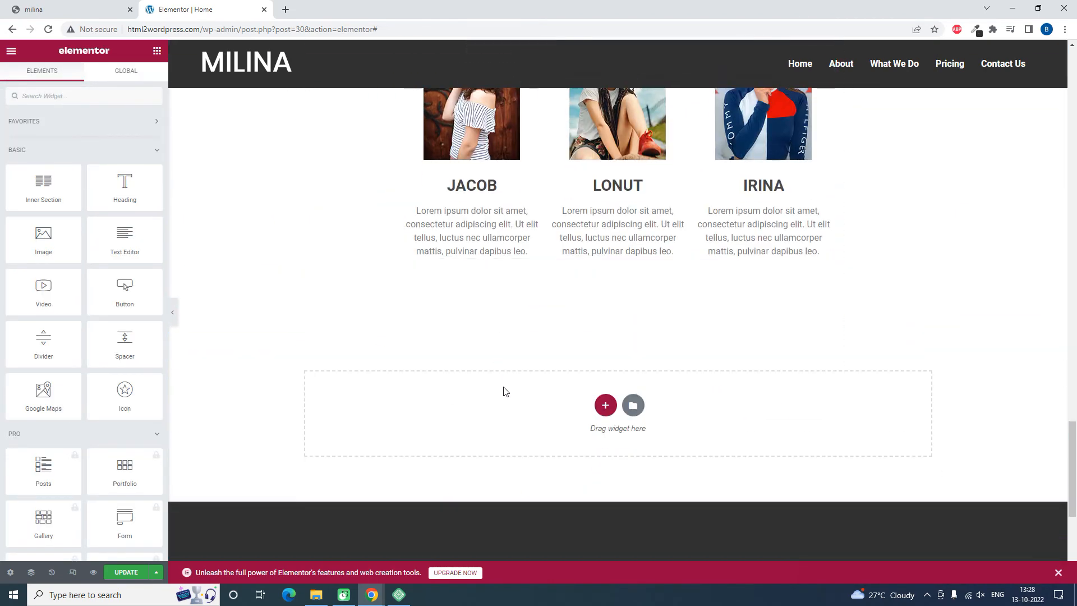
right_click(498, 404)
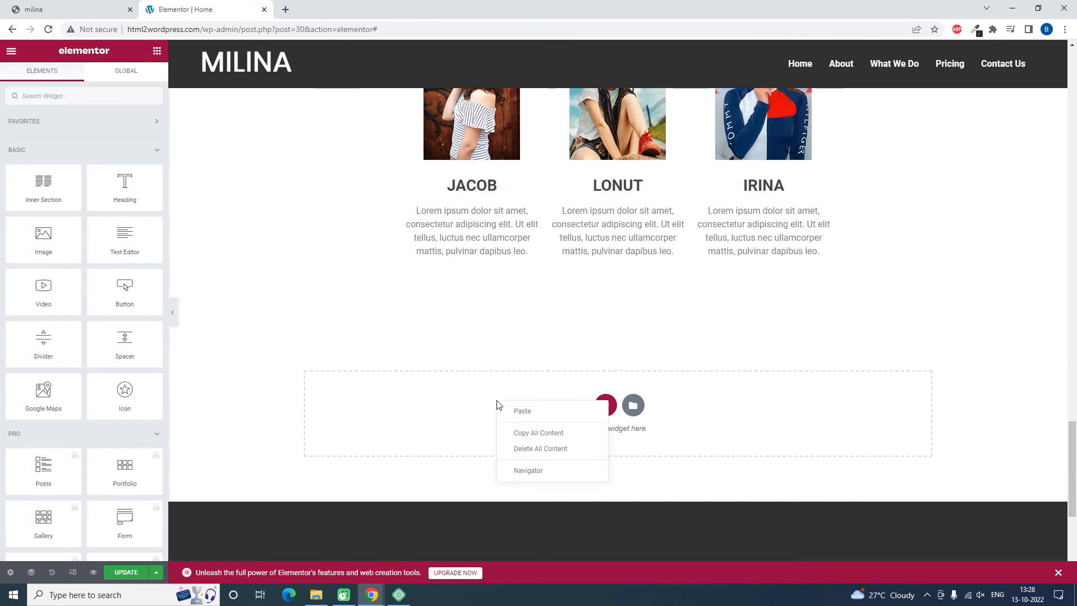
click(525, 412)
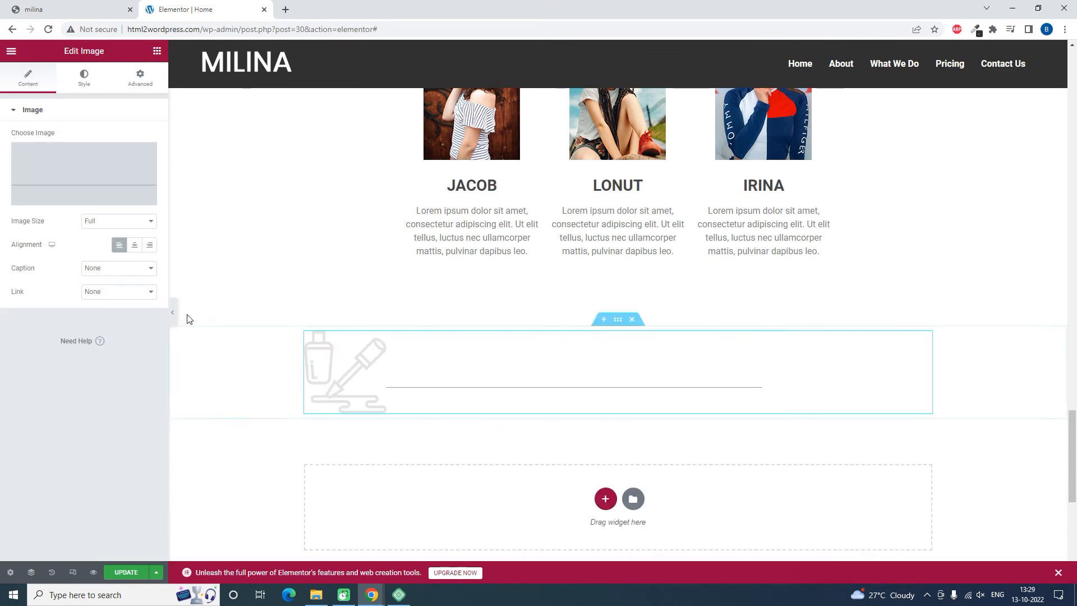
scroll(299, 319, up, 3)
scroll(299, 319, down, 2)
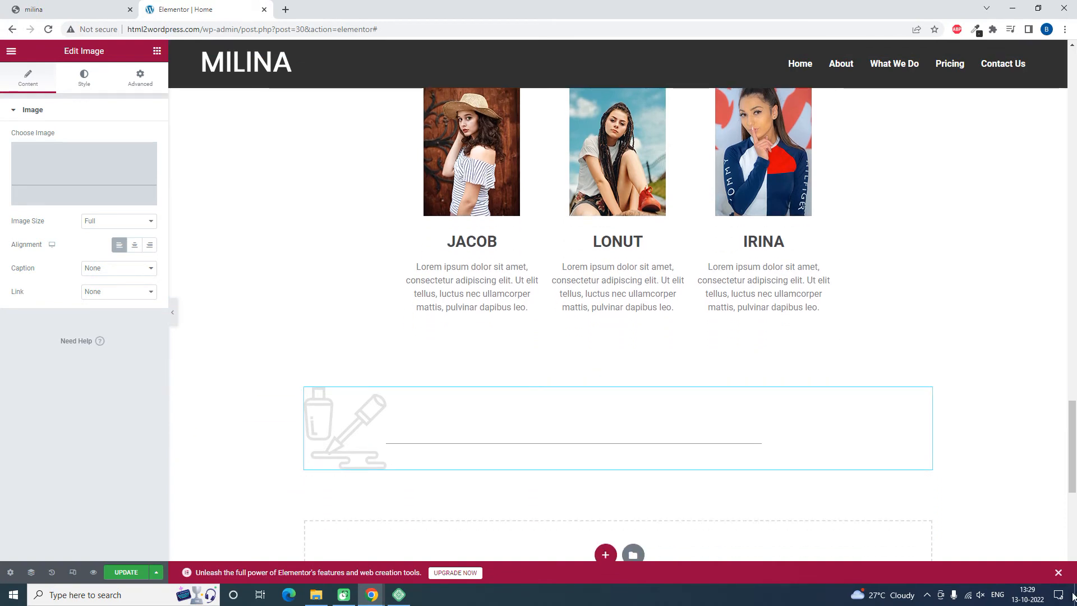
Examine the Get In Touch form and map on the milina page, and return to the empty area below the divider in Elementor.
click(97, 5)
scroll(454, 269, down, 9)
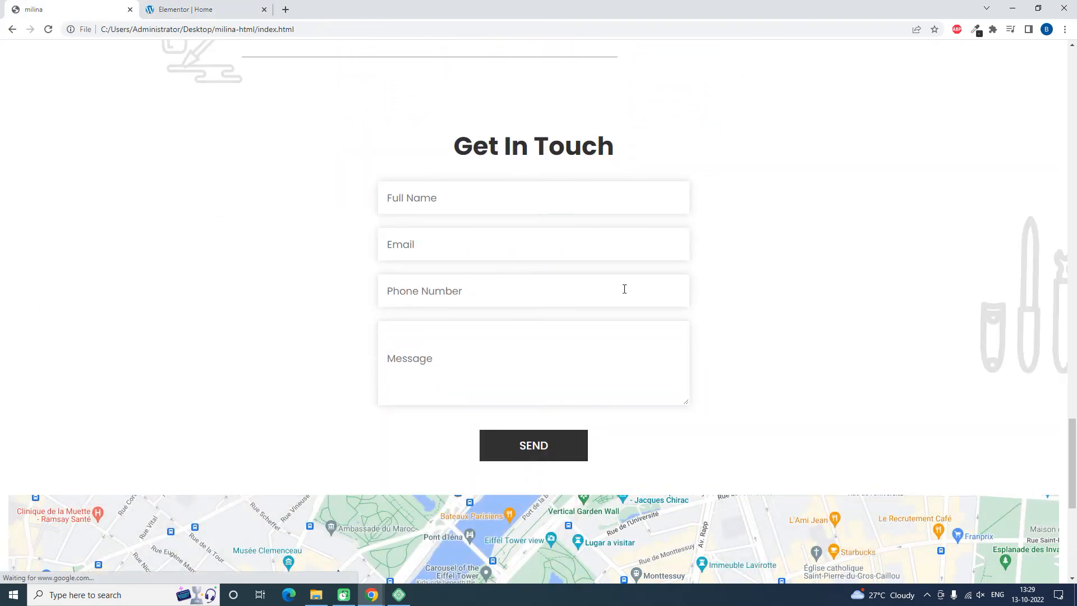
scroll(624, 289, down, 1)
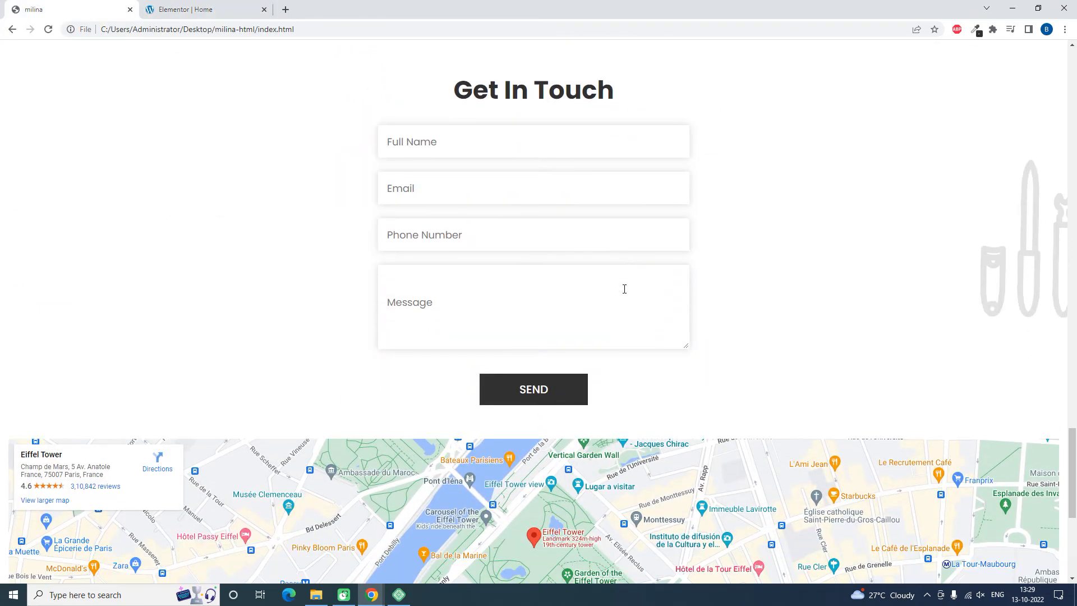
scroll(625, 289, down, 1)
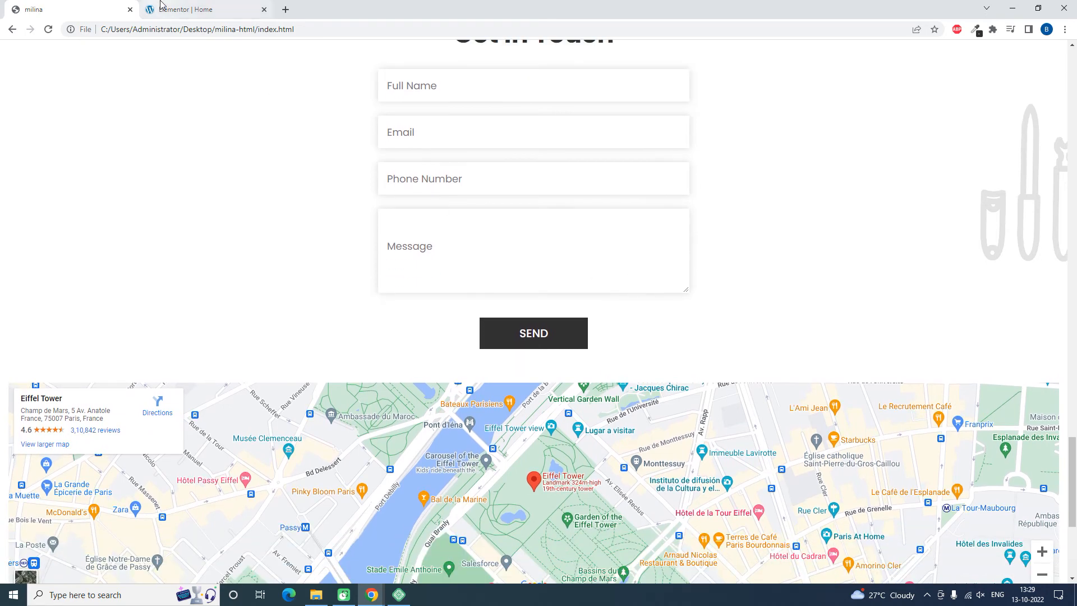
click(185, 9)
scroll(643, 342, down, 3)
scroll(609, 387, up, 5)
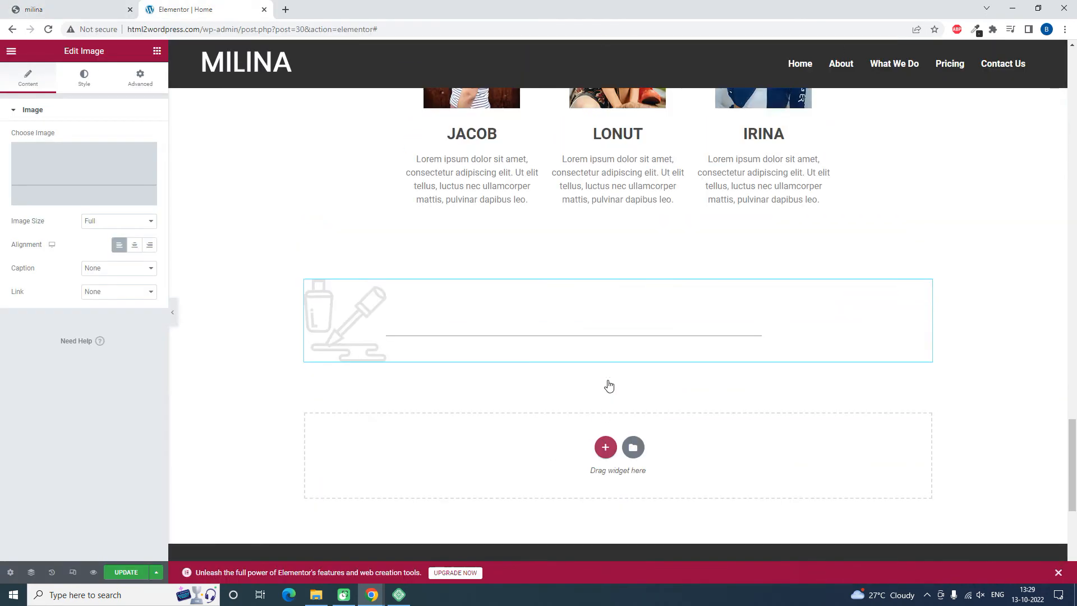
scroll(607, 379, down, 3)
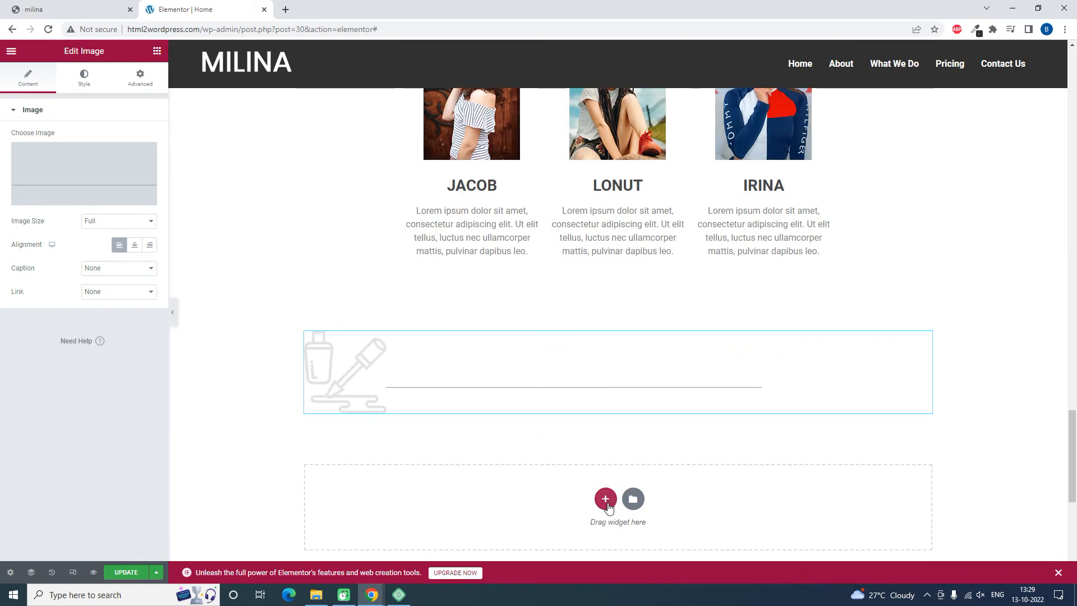
Add a one-column section below the nail-polish divider and set its top and bottom padding to 100.
click(606, 500)
click(484, 523)
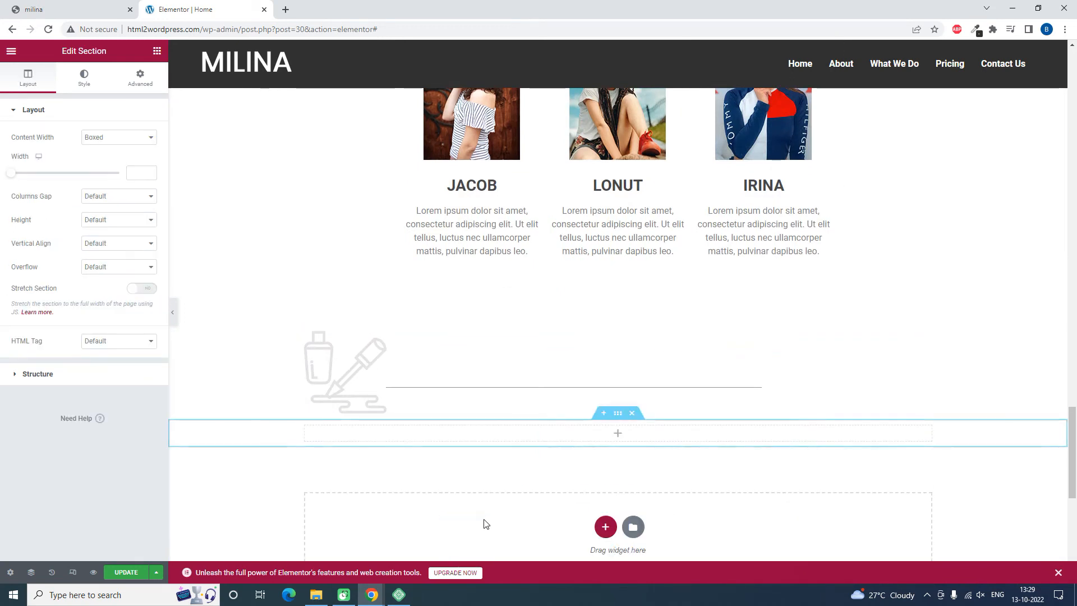
scroll(174, 179, down, 1)
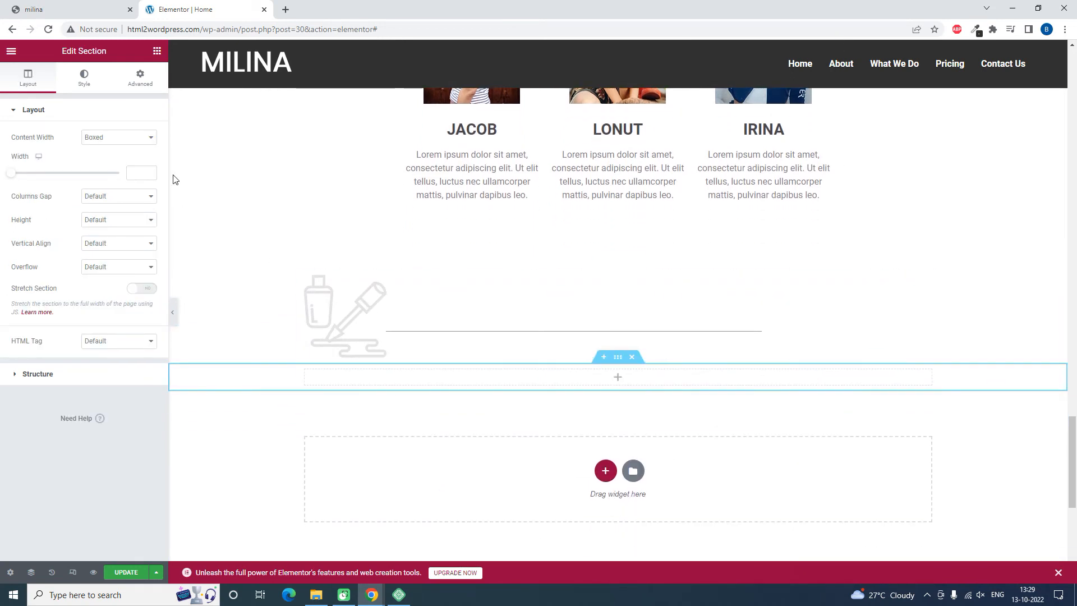
click(140, 76)
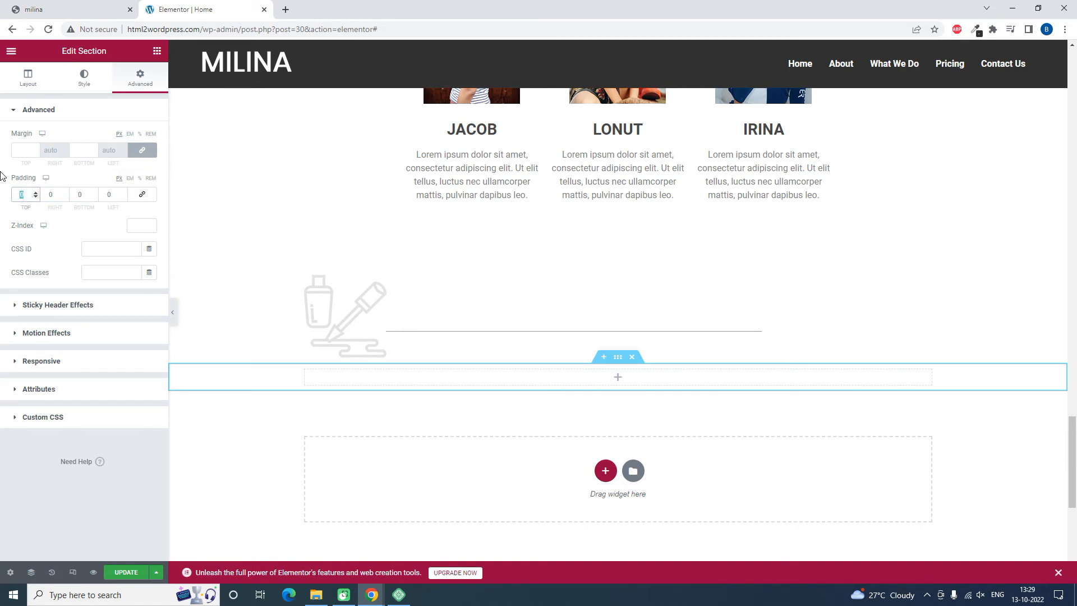
text(100)
key(Tab)
key(Tab)
text(100)
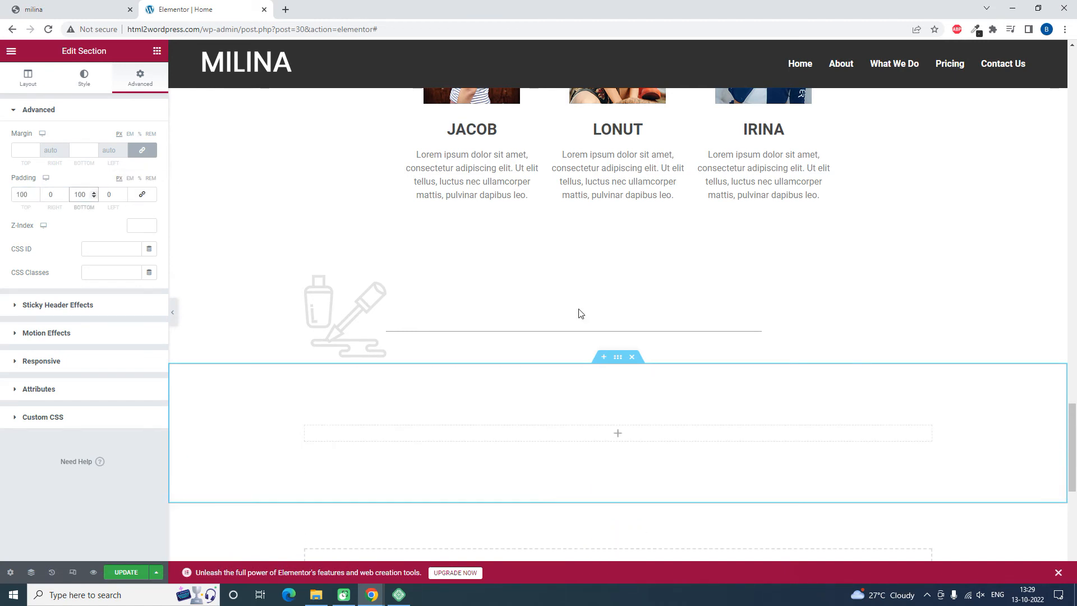
Copy the Meet Our Experts heading and paste it into the new empty section below the divider.
scroll(579, 313, up, 6)
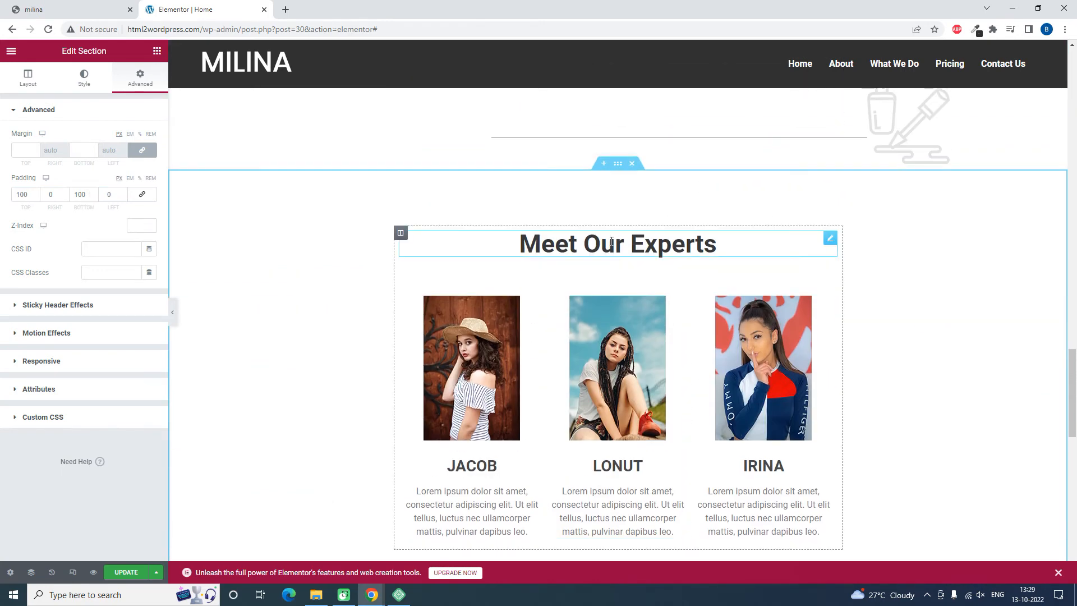
right_click(611, 241)
click(642, 288)
scroll(635, 277, down, 5)
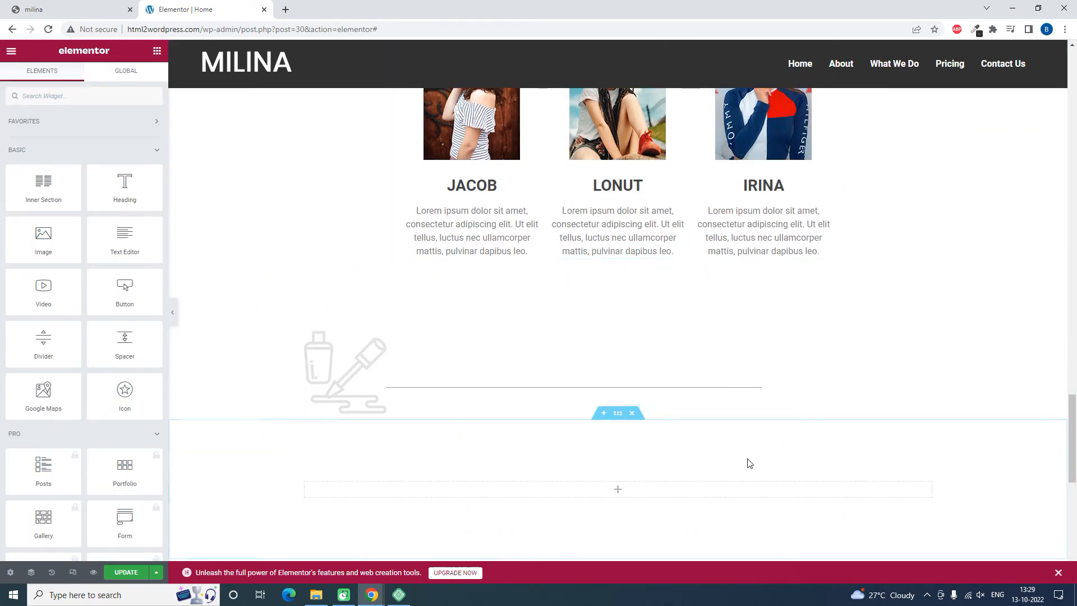
right_click(736, 488)
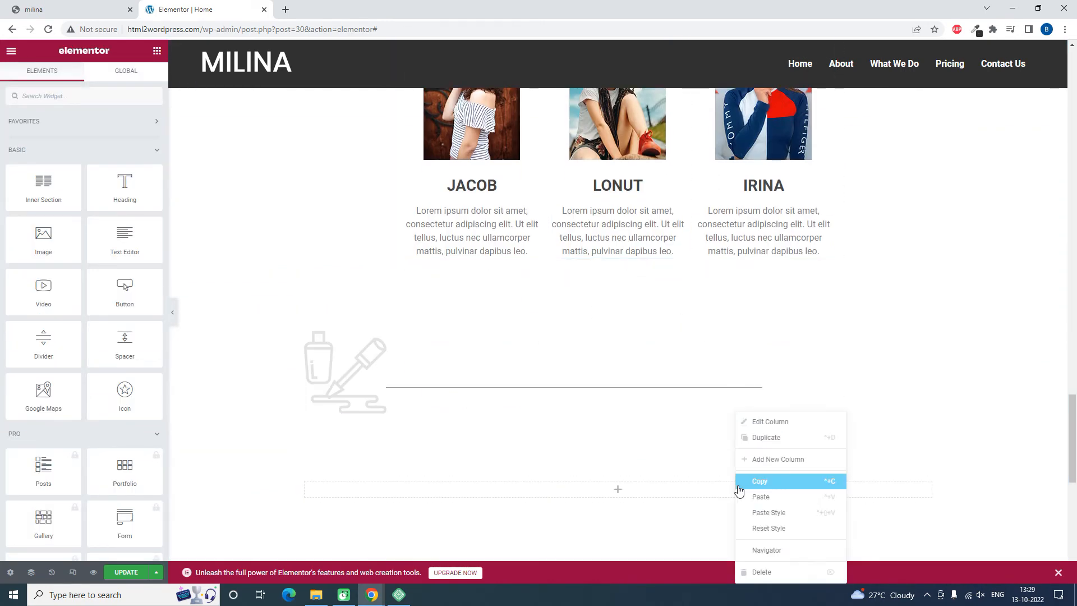
click(775, 497)
Copy the Get In Touch title from the milina page and replace the pasted heading's text with it in Elementor.
scroll(490, 245, down, 2)
key(ctrl+Tab)
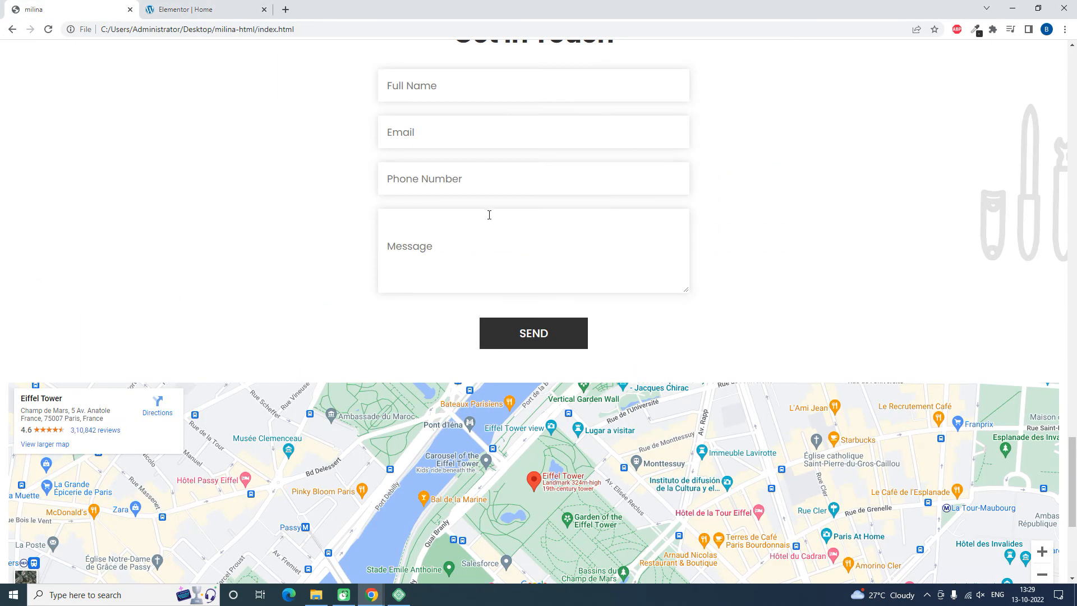
scroll(489, 214, up, 3)
triple_click(522, 207)
key(ctrl+c)
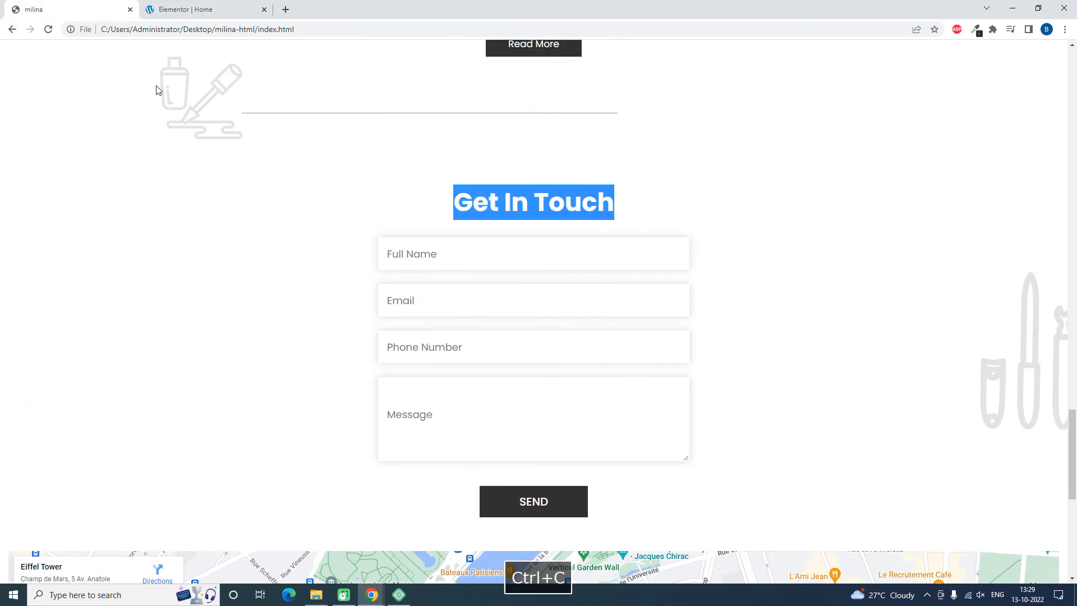
click(213, 9)
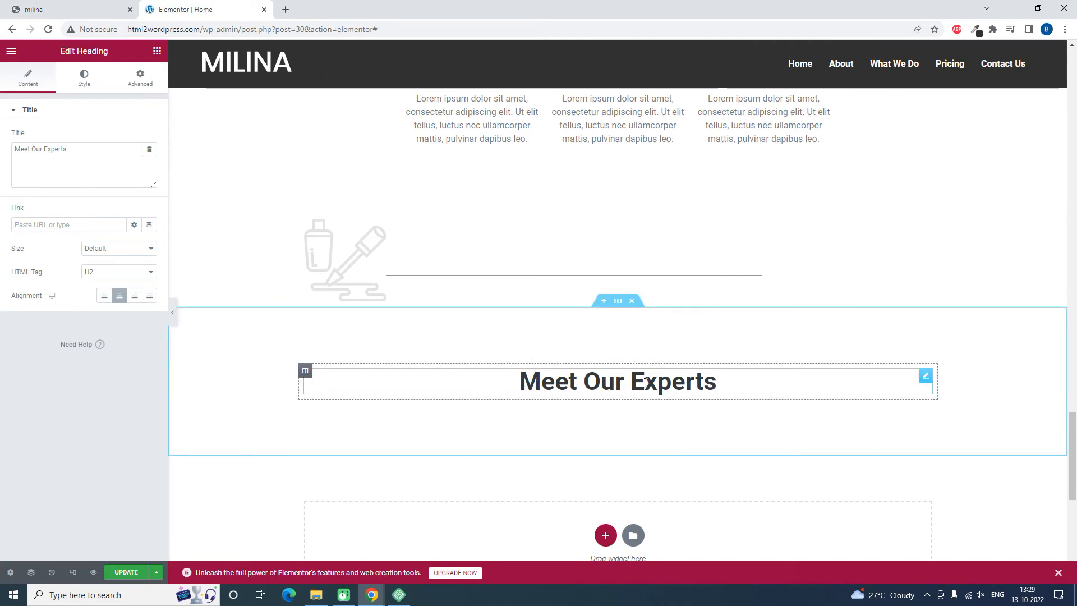
drag(68, 149, 3, 153)
key(ctrl+v)
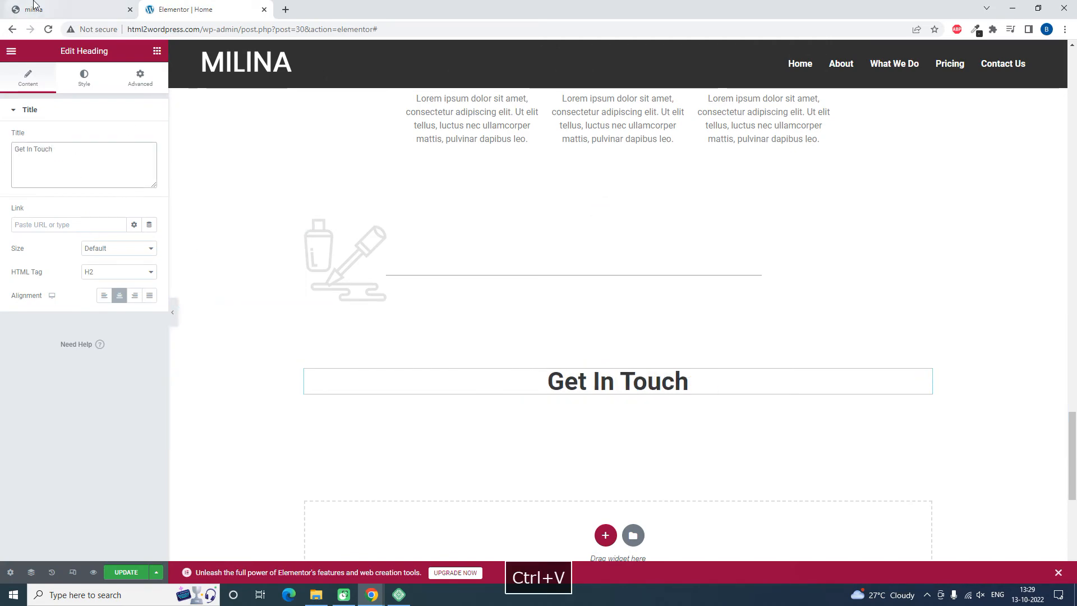
Check the form on the milina page, search the widgets for FORM, and place a Sina Contact Form below the Get In Touch heading.
click(56, 9)
scroll(500, 232, down, 1)
click(209, 9)
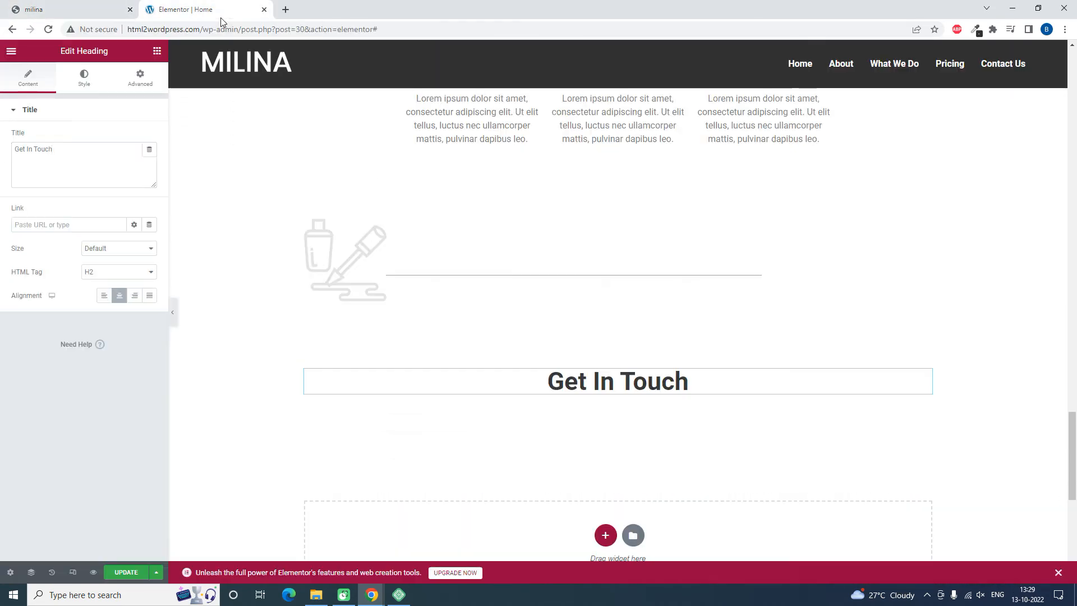
click(157, 55)
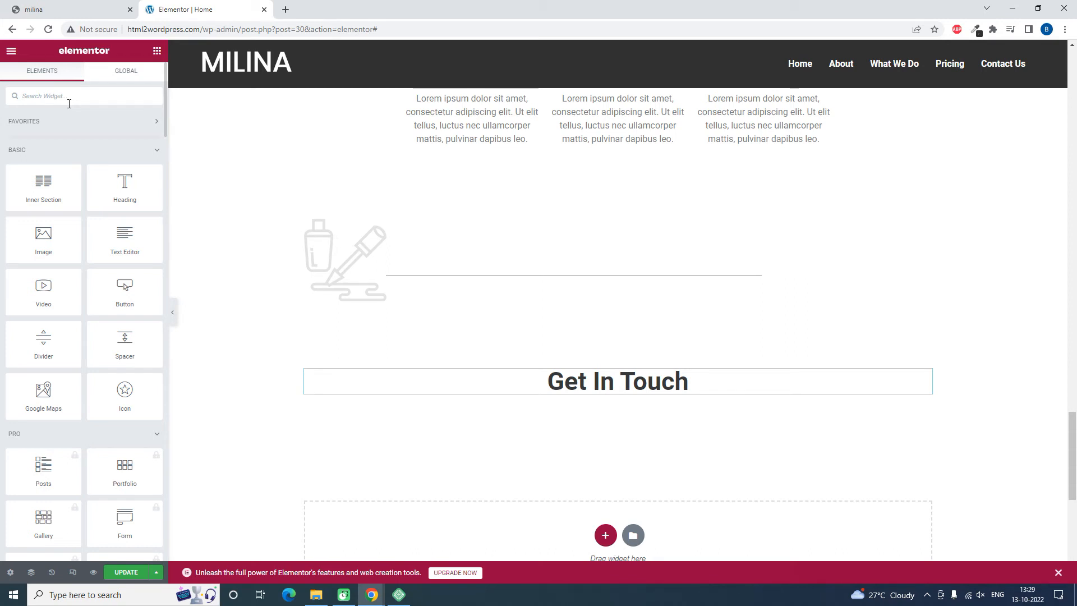
text(FORM)
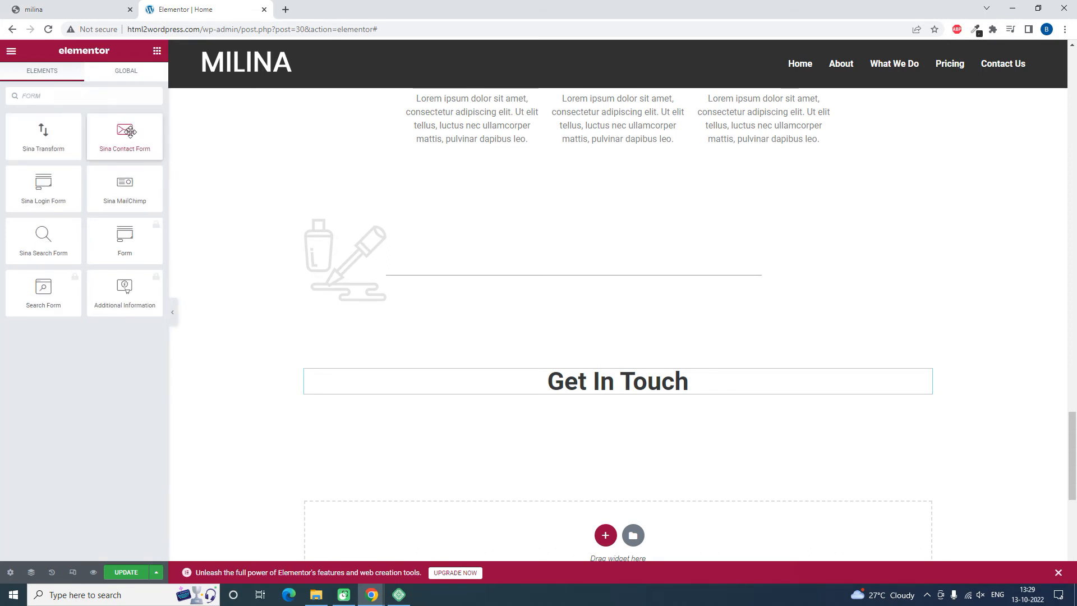
drag(130, 132, 652, 388)
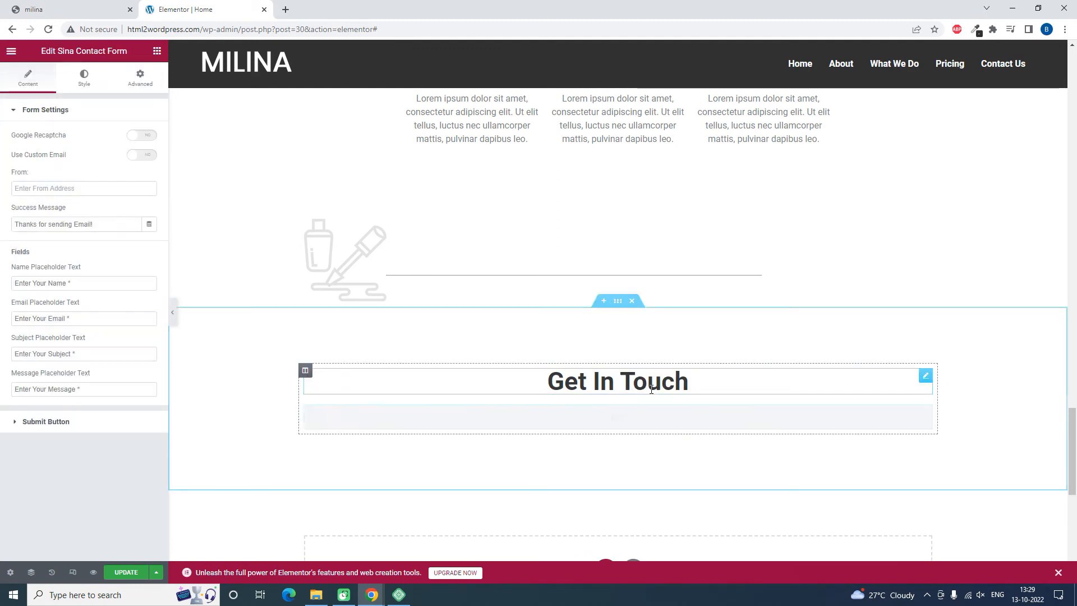
scroll(649, 387, down, 2)
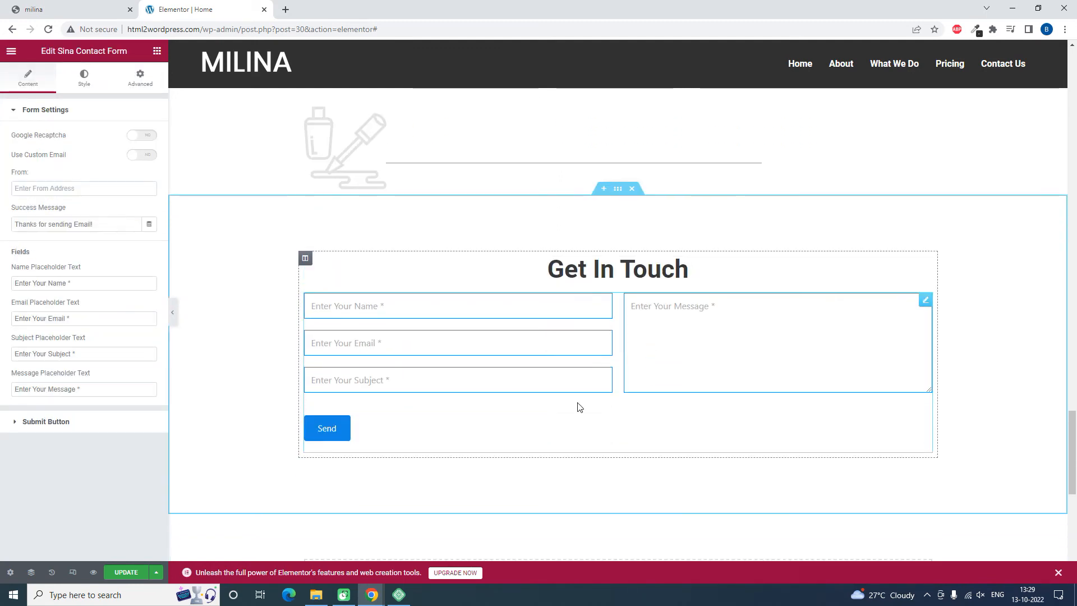
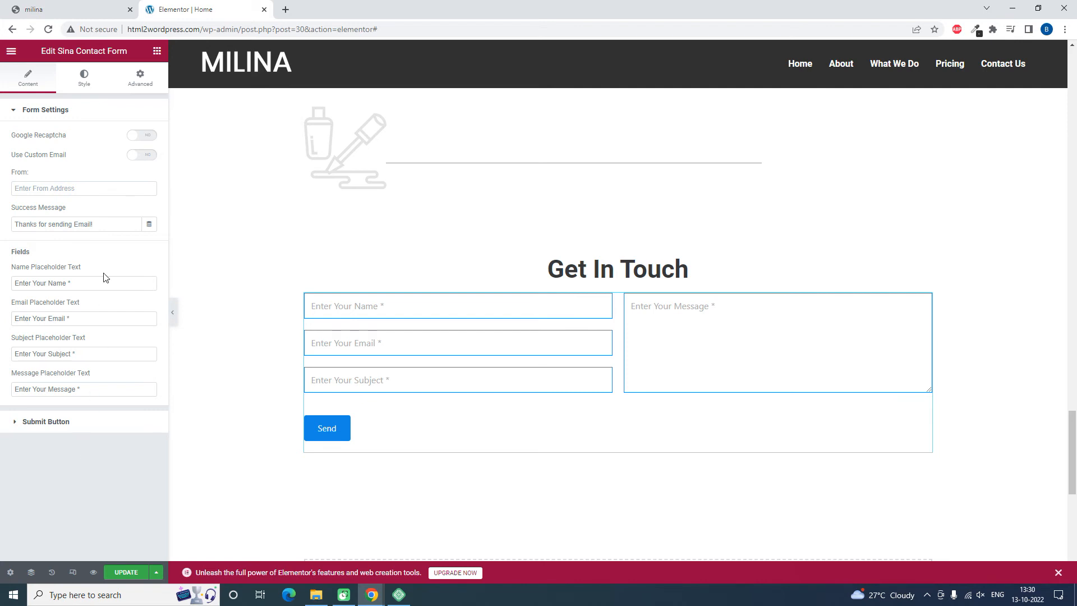
Set the contact form's fields to Layout 1 and change their border color to dark grey.
click(83, 78)
click(106, 140)
click(113, 147)
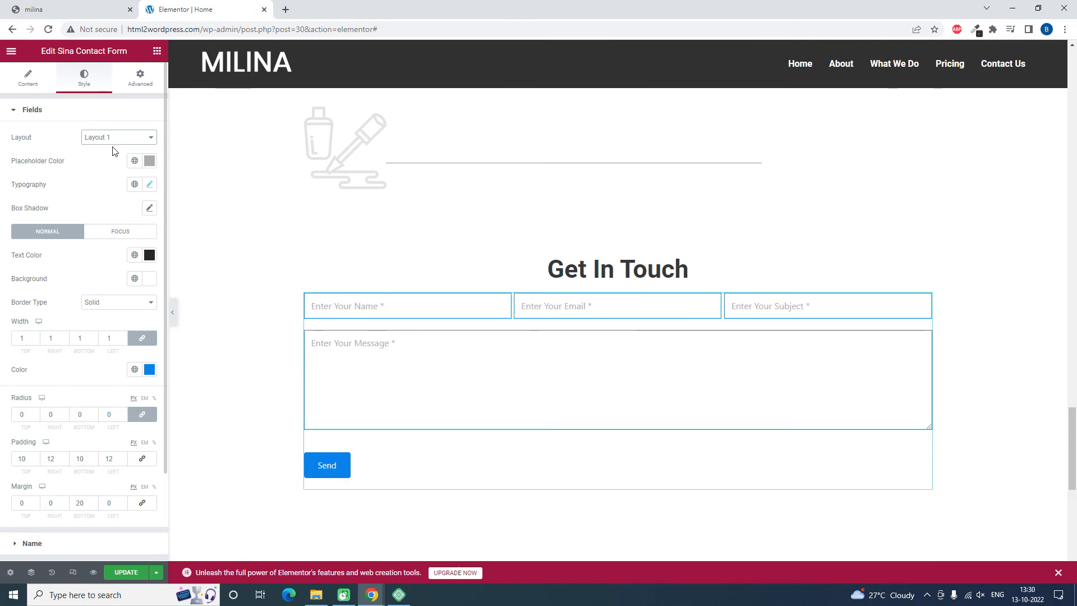
scroll(124, 313, down, 1)
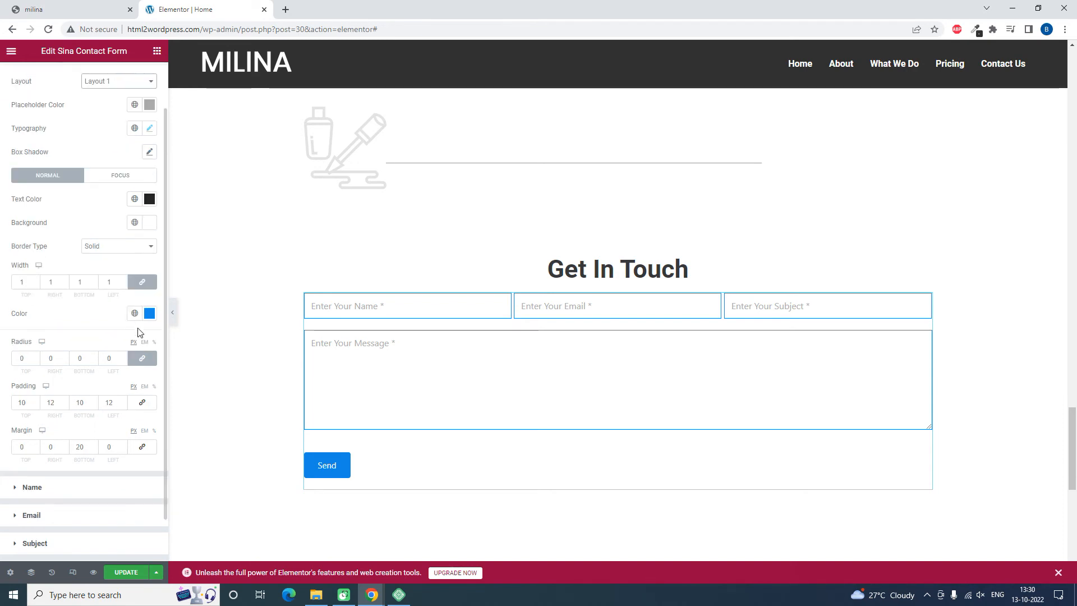
click(148, 314)
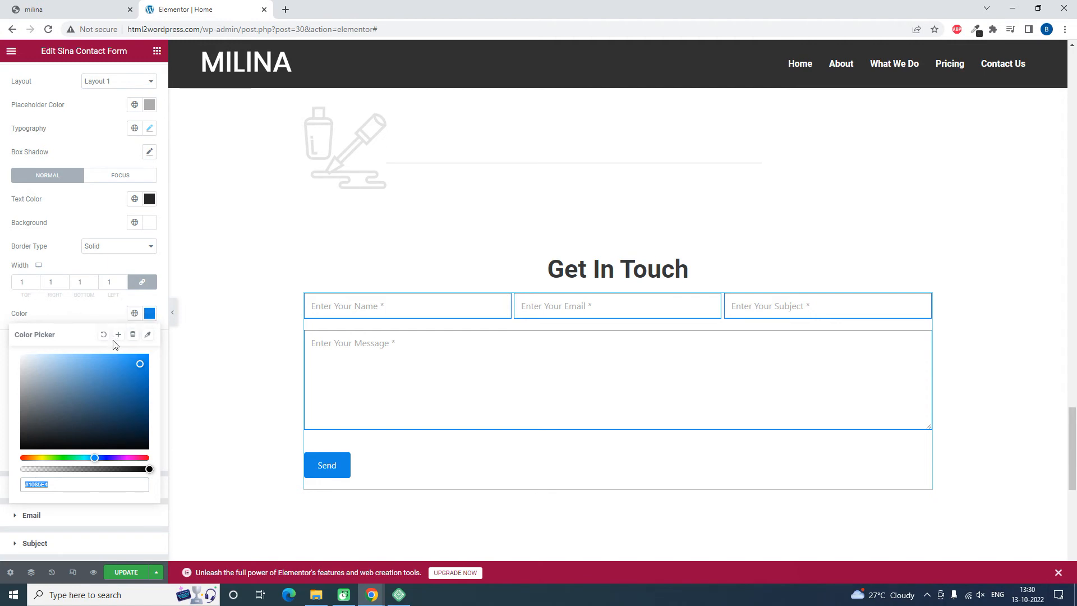
click(25, 425)
click(84, 314)
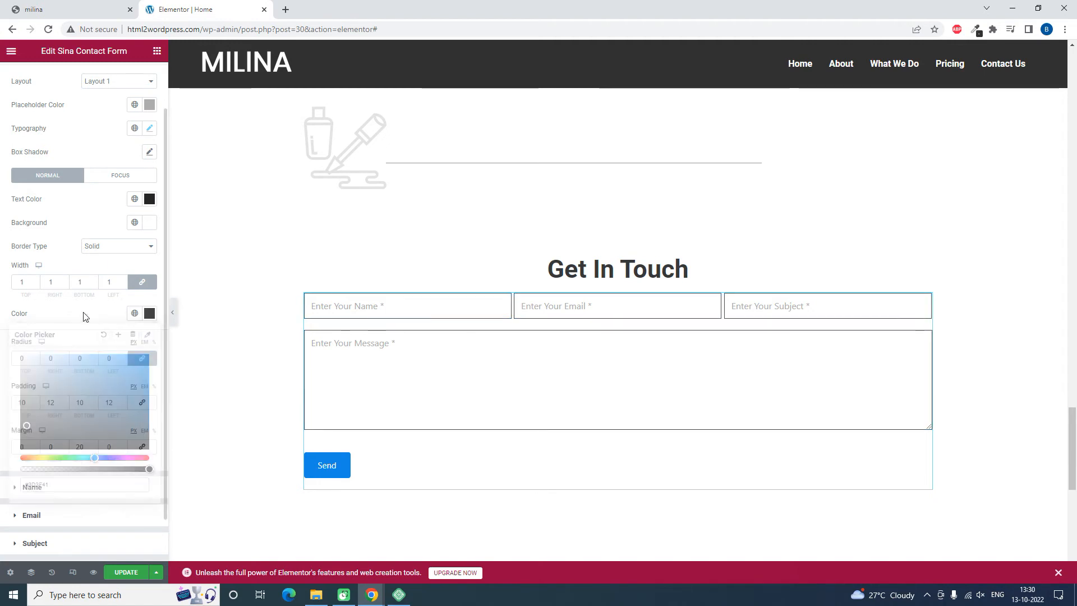
Change the contact form submit button's background color to a dark grey like the page header.
scroll(77, 450, down, 1)
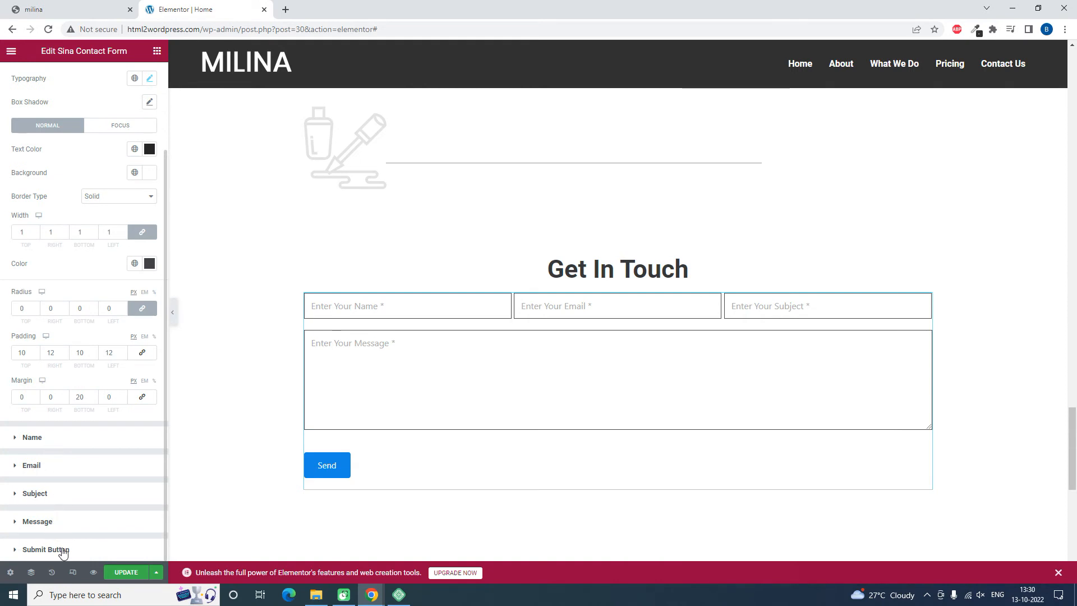
click(82, 549)
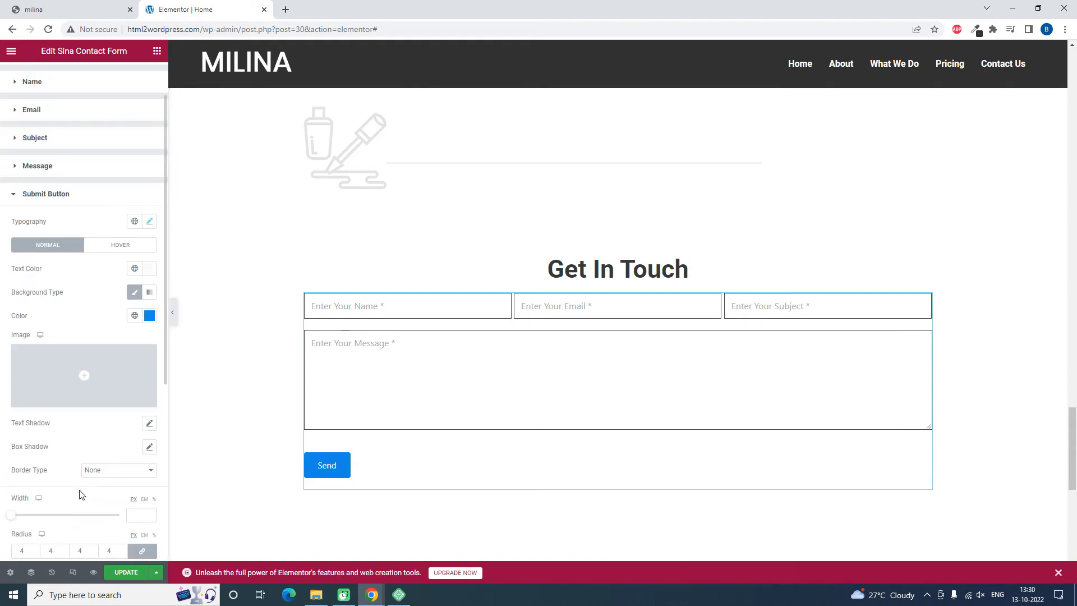
scroll(79, 493, down, 1)
click(149, 260)
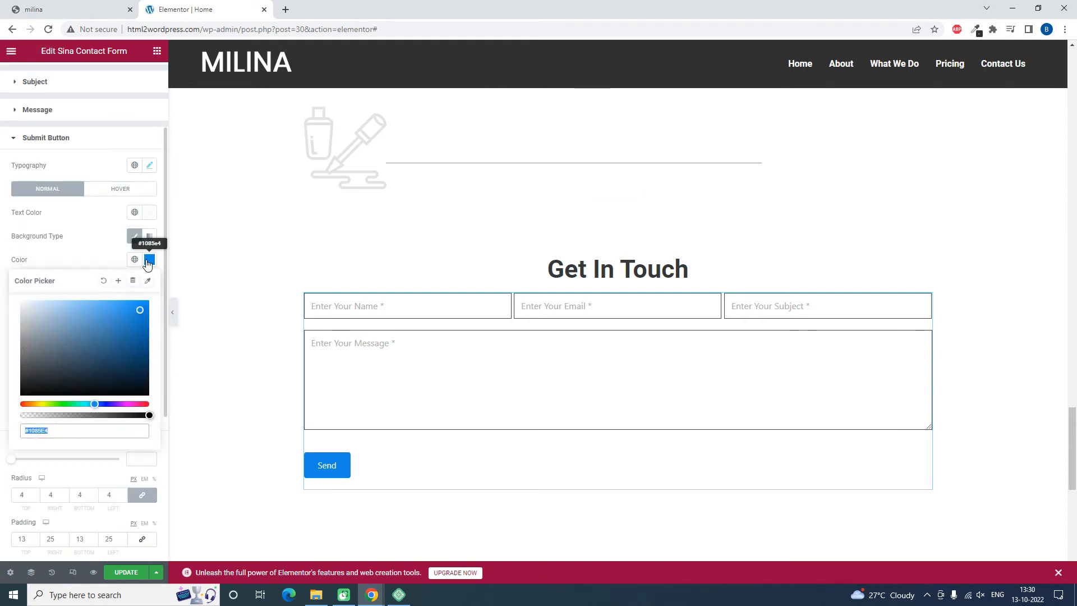
scroll(462, 259, up, 5)
scroll(463, 260, up, 8)
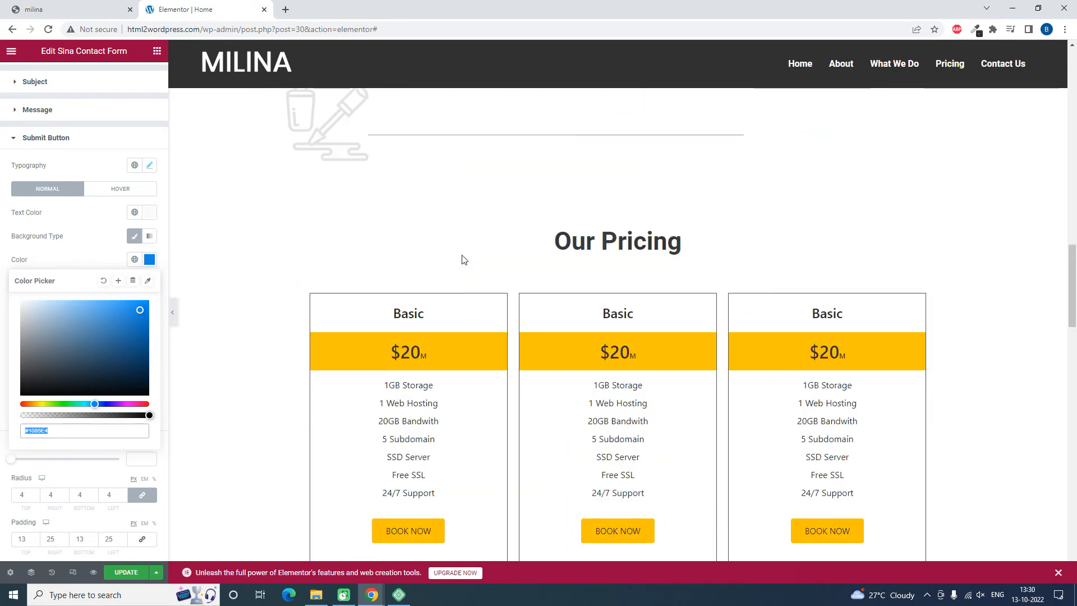
scroll(460, 260, down, 18)
scroll(460, 262, down, 4)
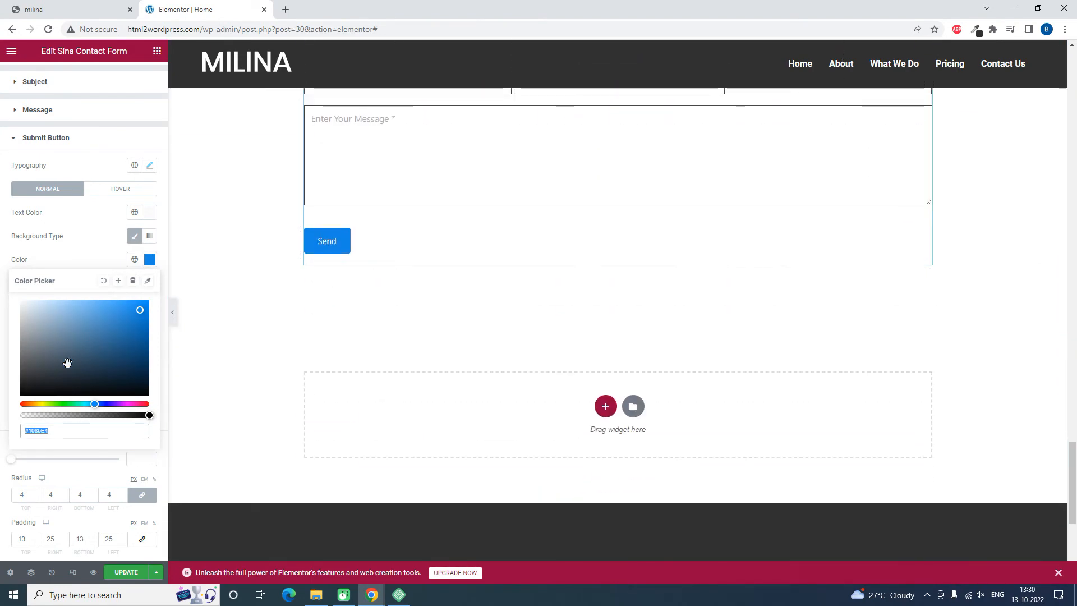
click(28, 376)
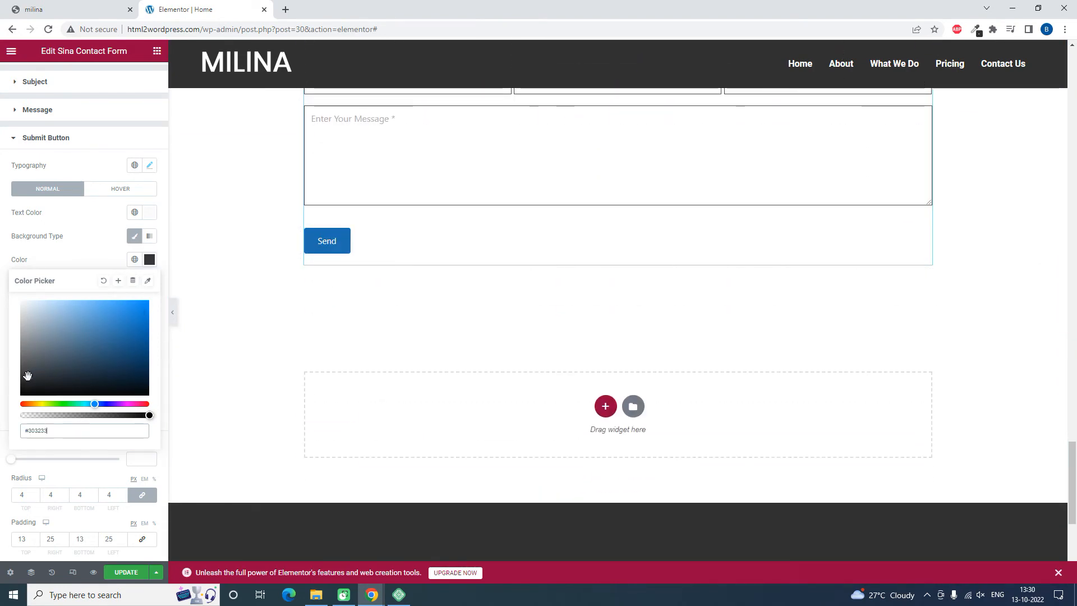
click(91, 254)
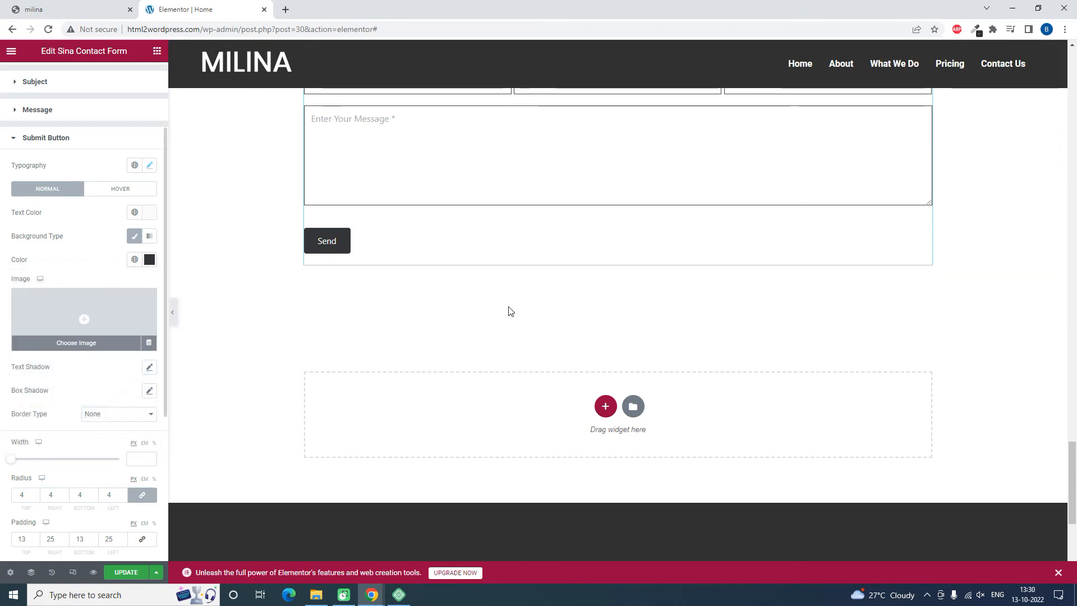
Add a one-column section below the contact form and check the map on the milina page.
scroll(508, 310, up, 3)
scroll(635, 311, down, 4)
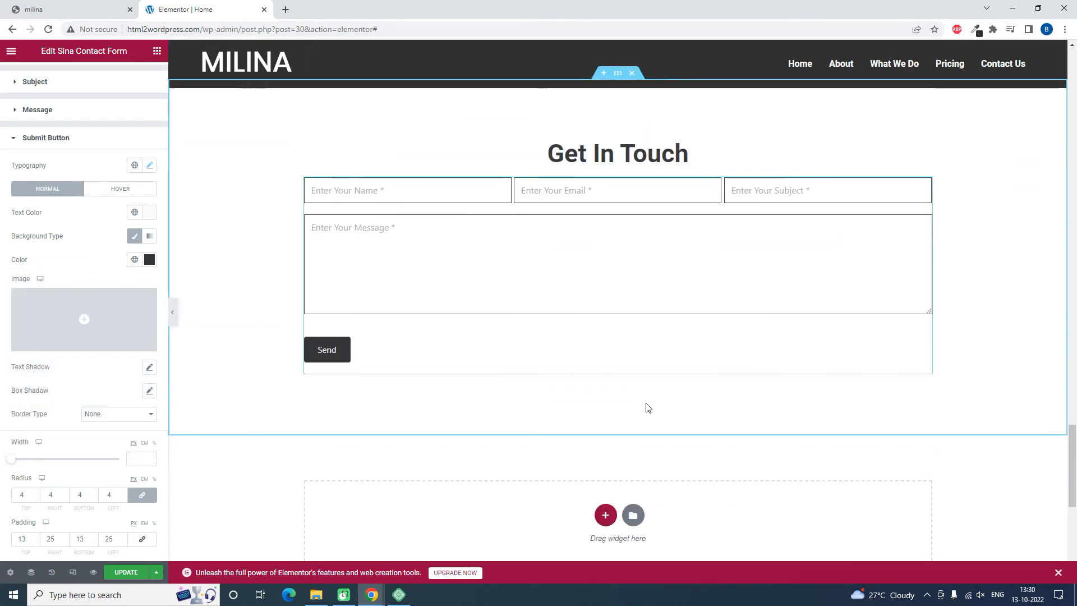
click(606, 405)
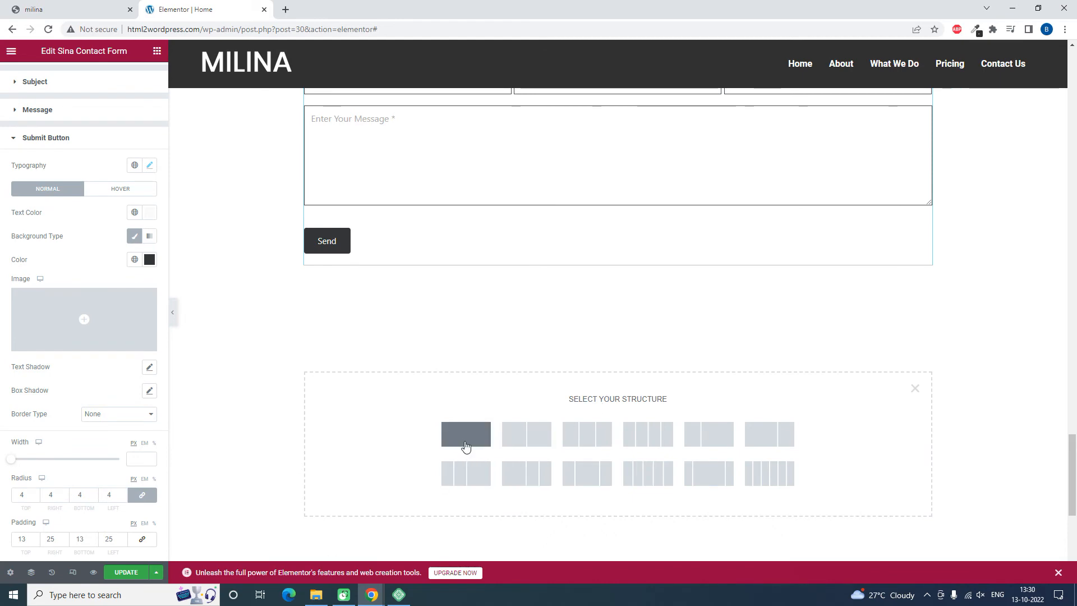
click(84, 10)
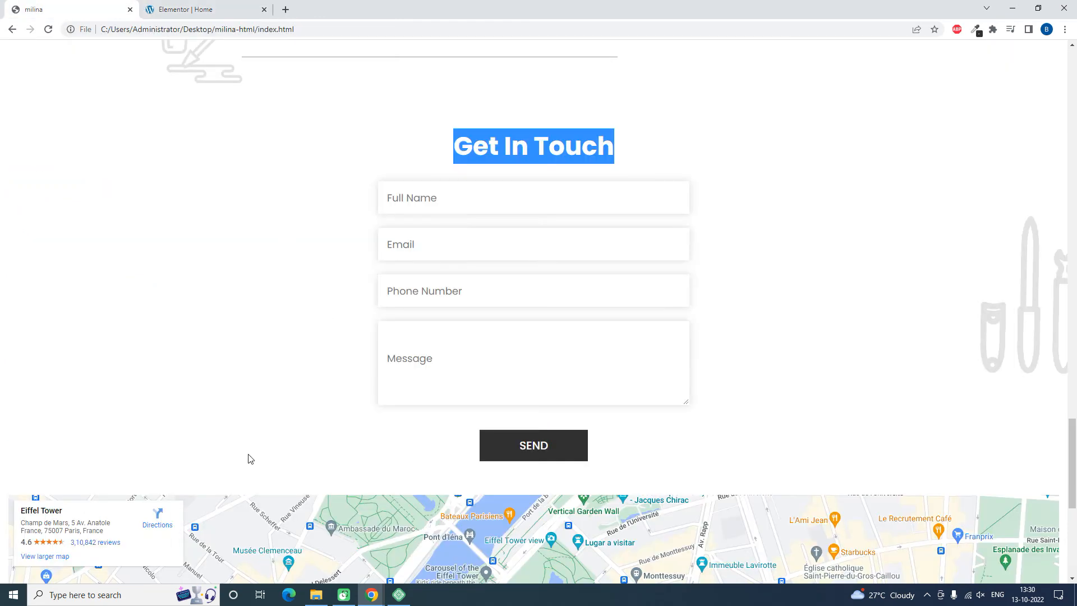
scroll(250, 459, down, 2)
click(168, 9)
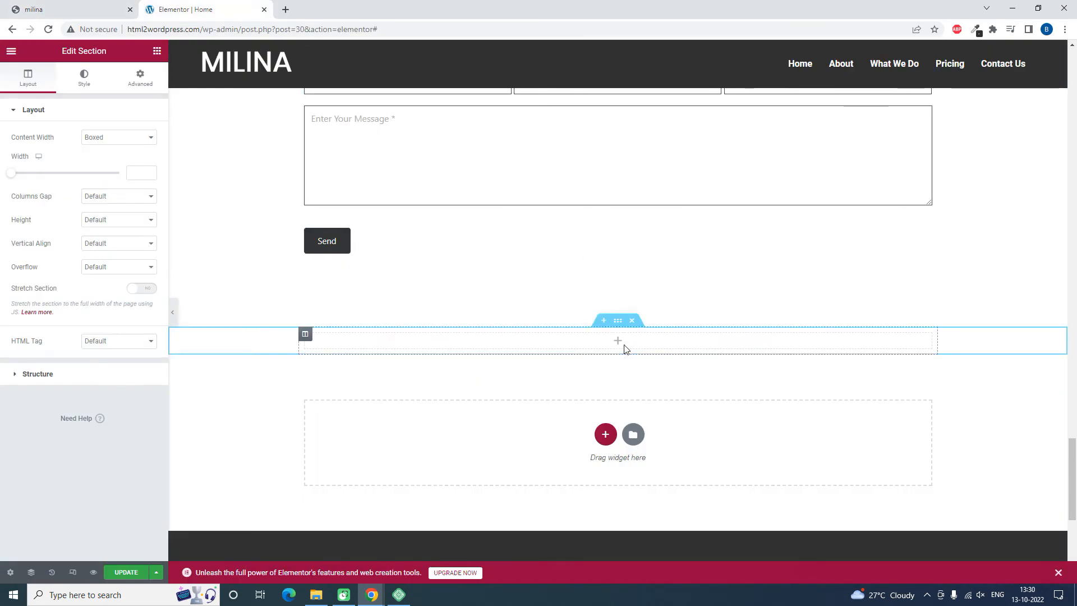
Set the new section's content width to Full Width and return to the widget list.
click(107, 110)
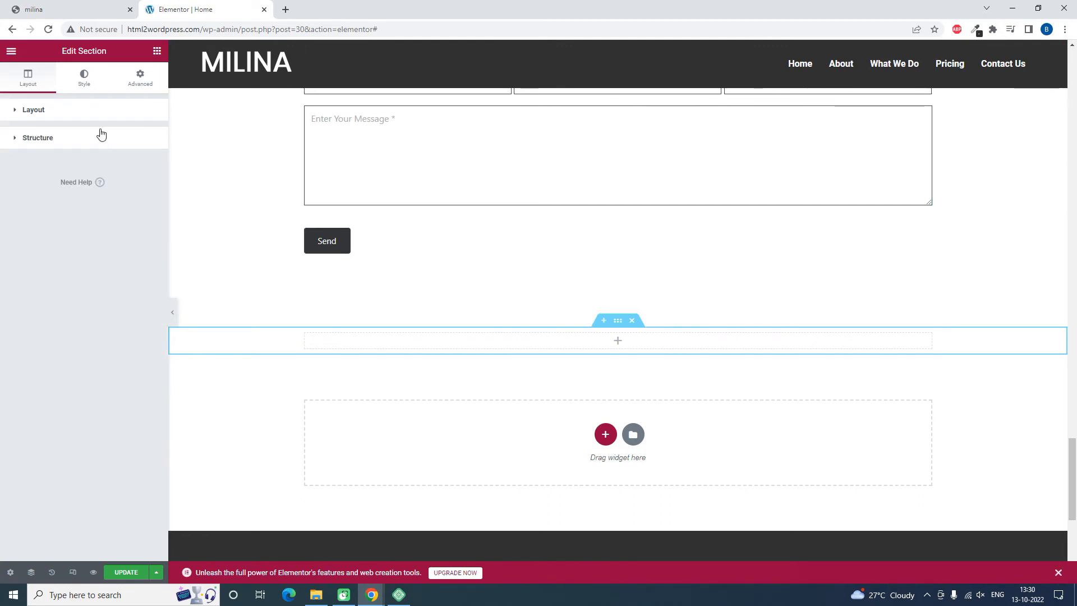
click(107, 112)
click(112, 138)
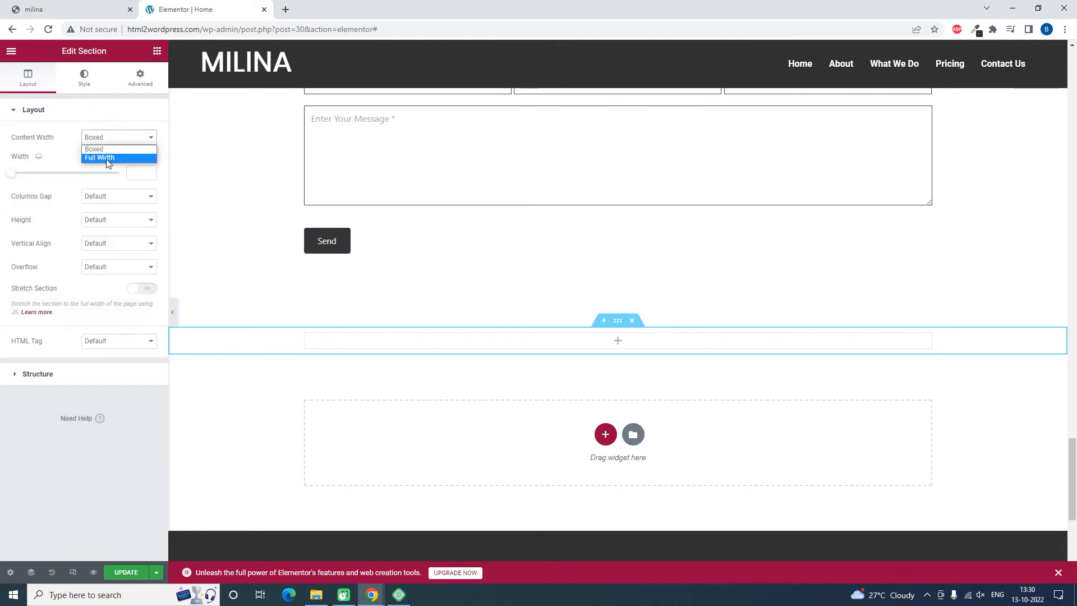
click(110, 163)
click(111, 162)
click(117, 178)
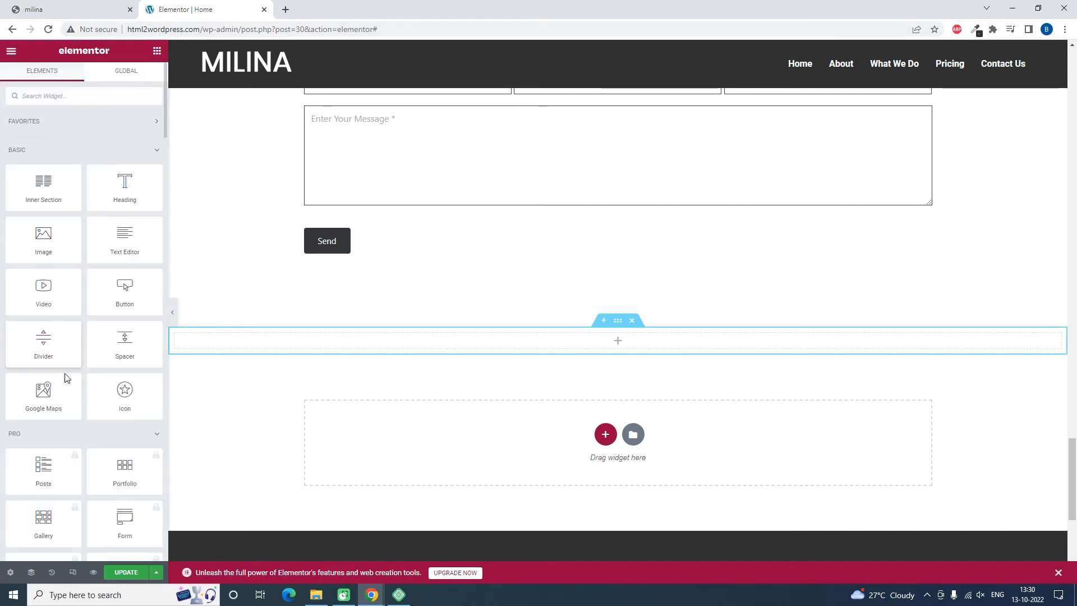
Add a Google Maps widget to the new full-width section and set its location to PASTE MEDIA.
drag(43, 389, 753, 338)
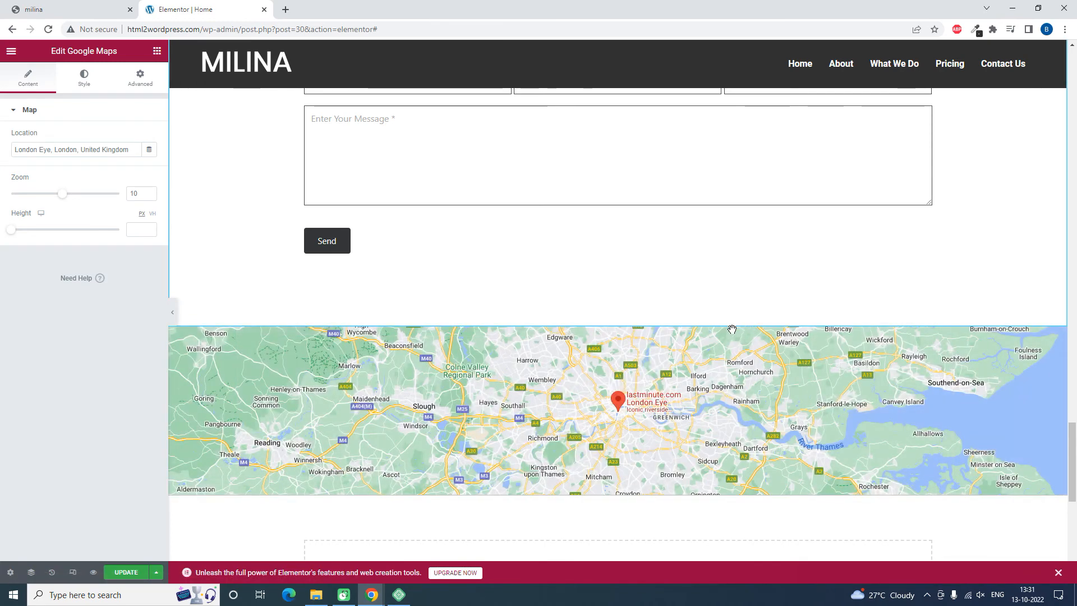
click(59, 150)
key(ctrl+a)
text(PASTE MEDIA)
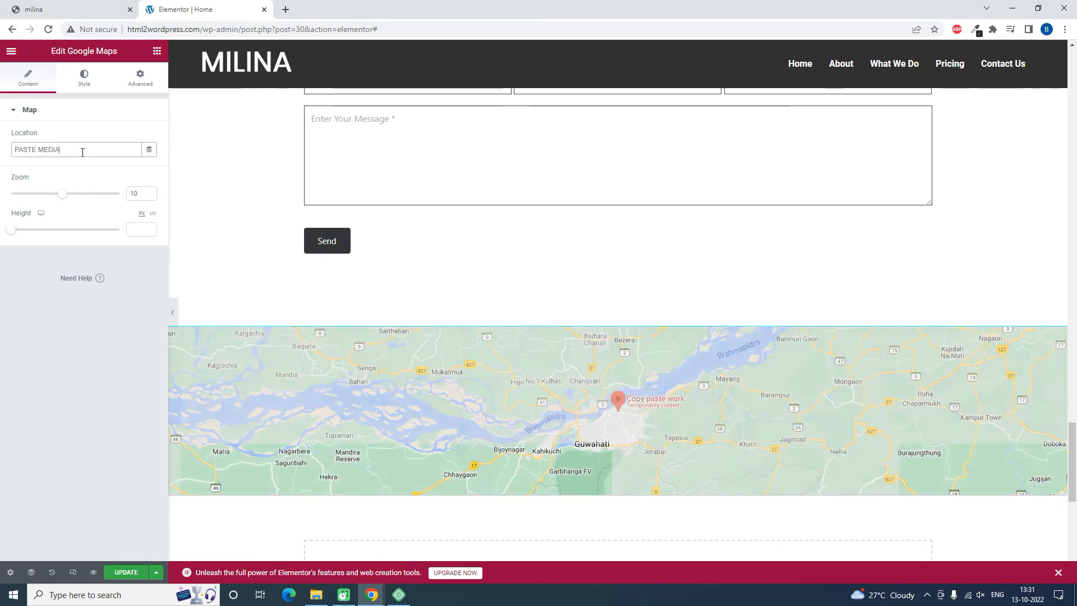
Set the Google Maps widget's height to 350 px.
click(142, 228)
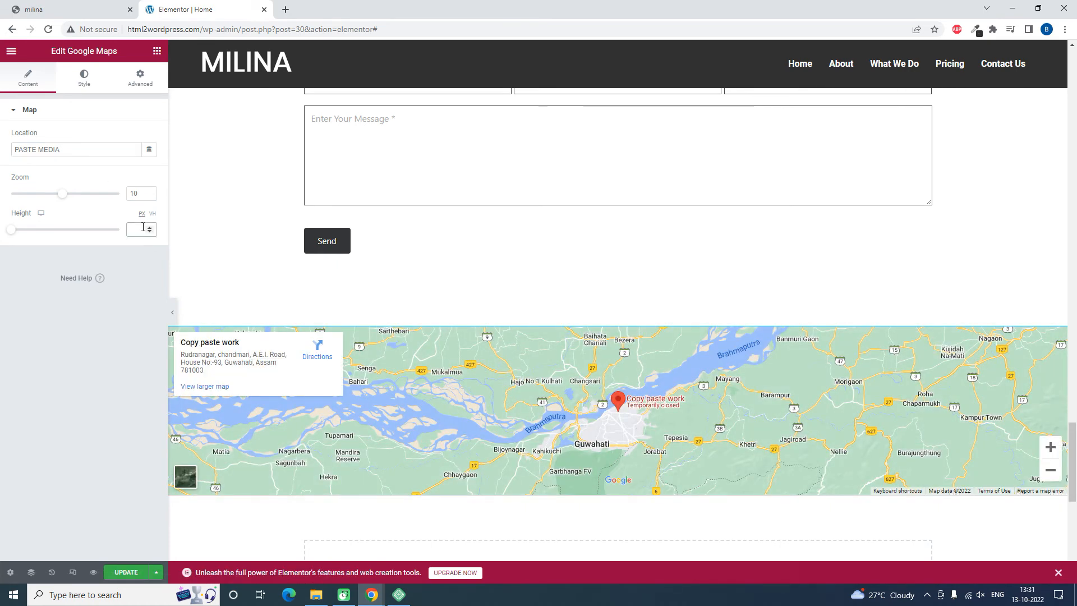
text(300)
drag(143, 228, 122, 234)
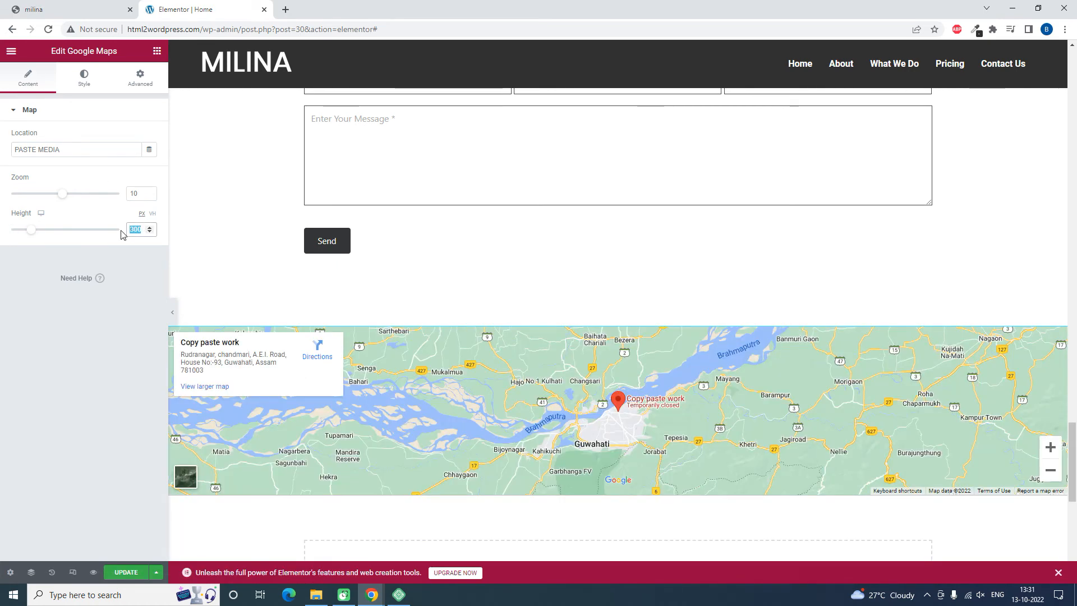
text(350)
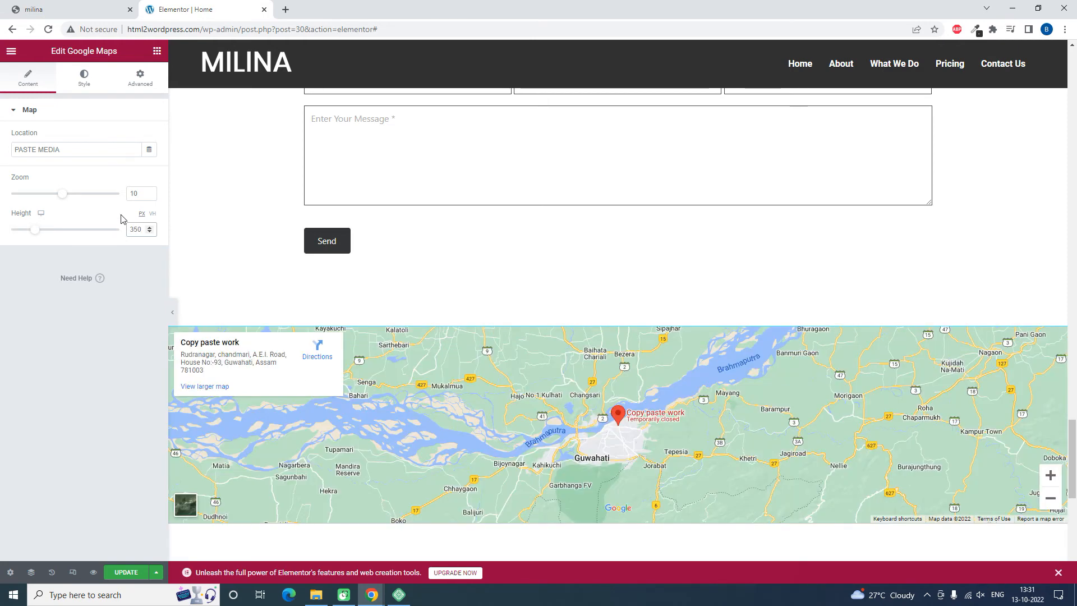
Compare the Get In Touch section with the one on the milina page and set its CSS ID to contact.
scroll(291, 430, up, 5)
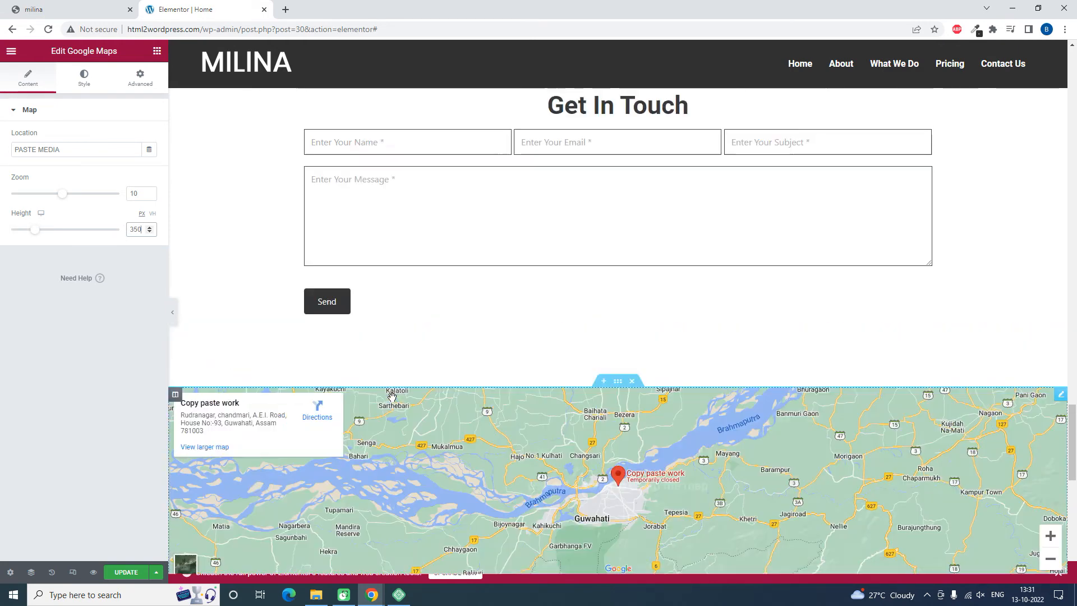
click(79, 10)
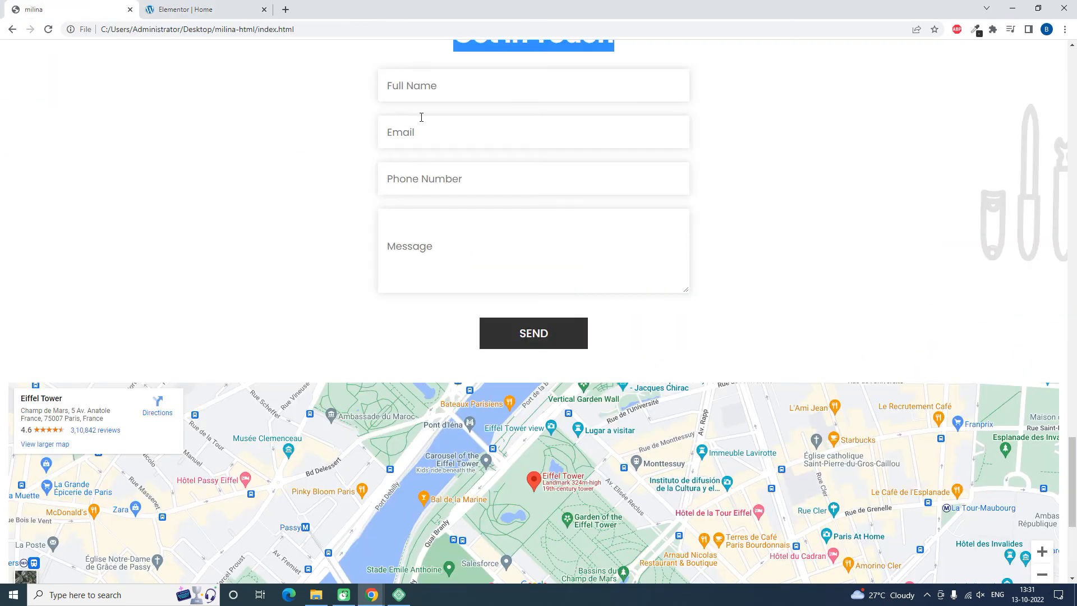
scroll(421, 117, up, 4)
click(185, 10)
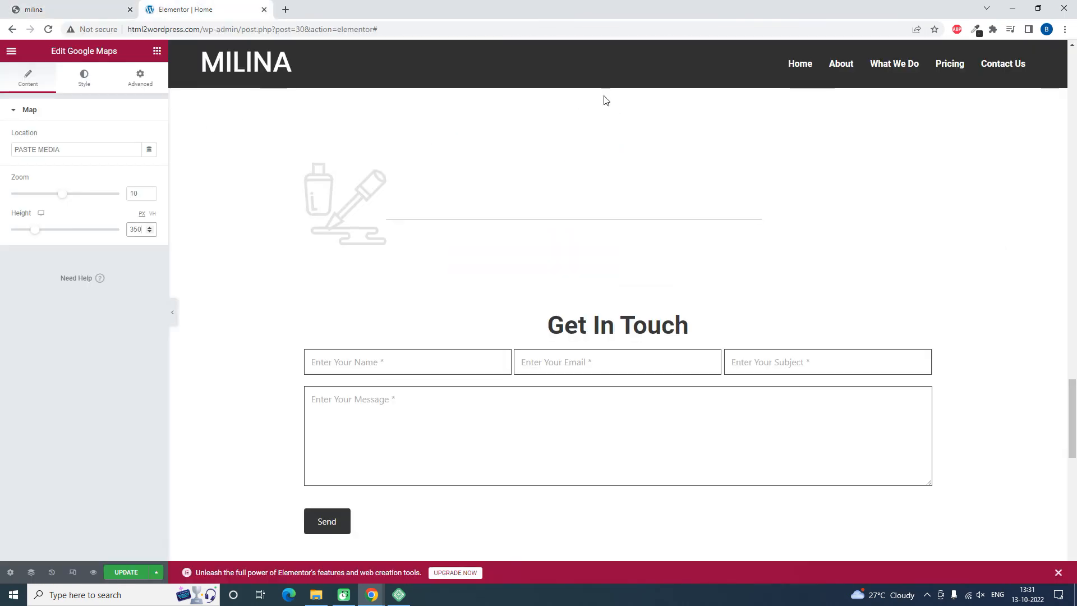
click(59, 9)
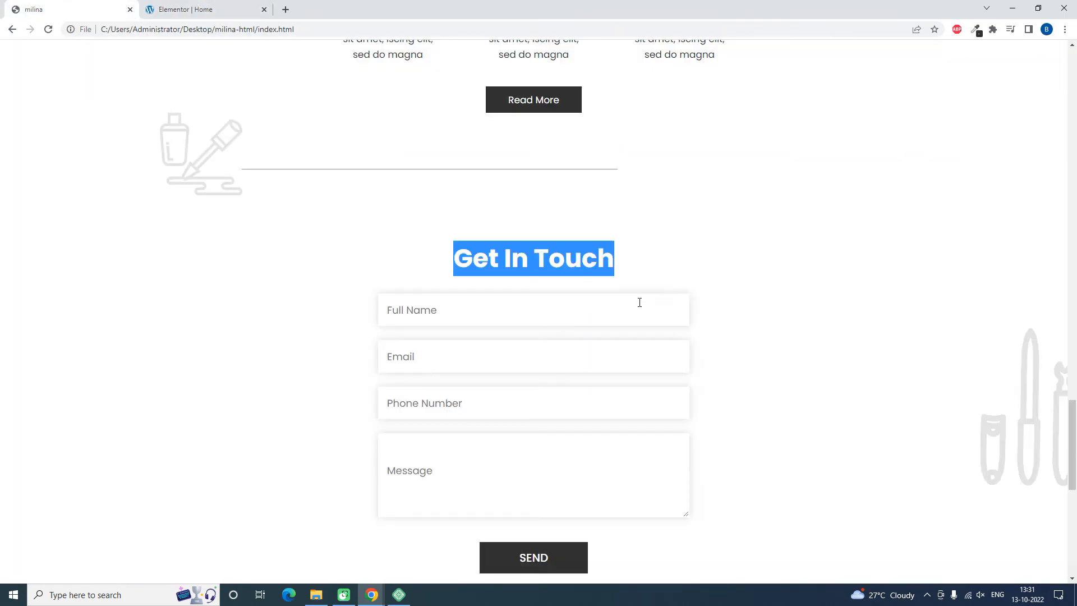
scroll(639, 303, up, 1)
click(197, 9)
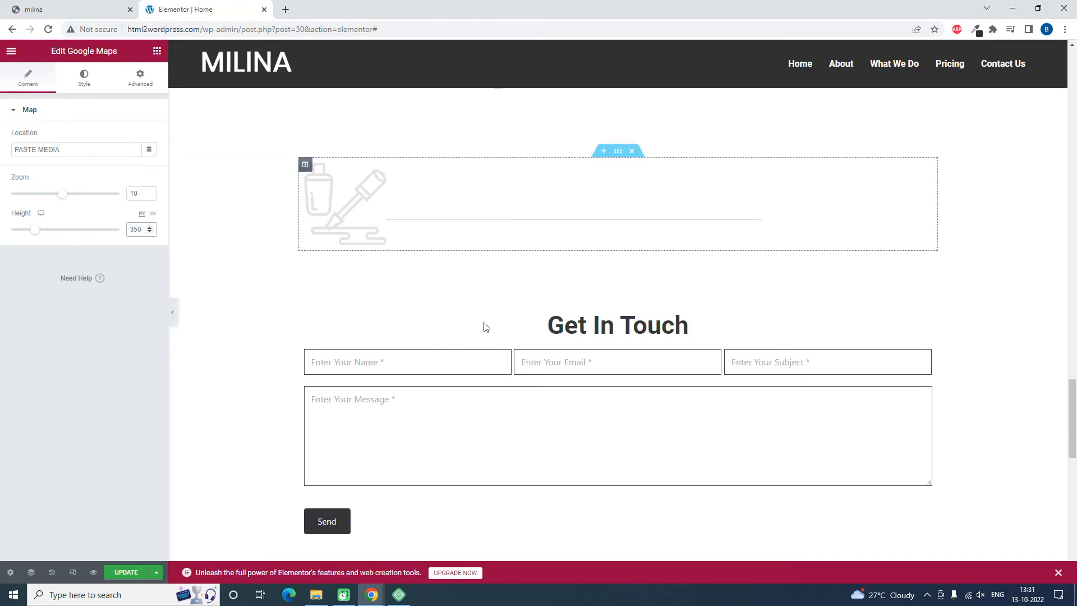
click(617, 247)
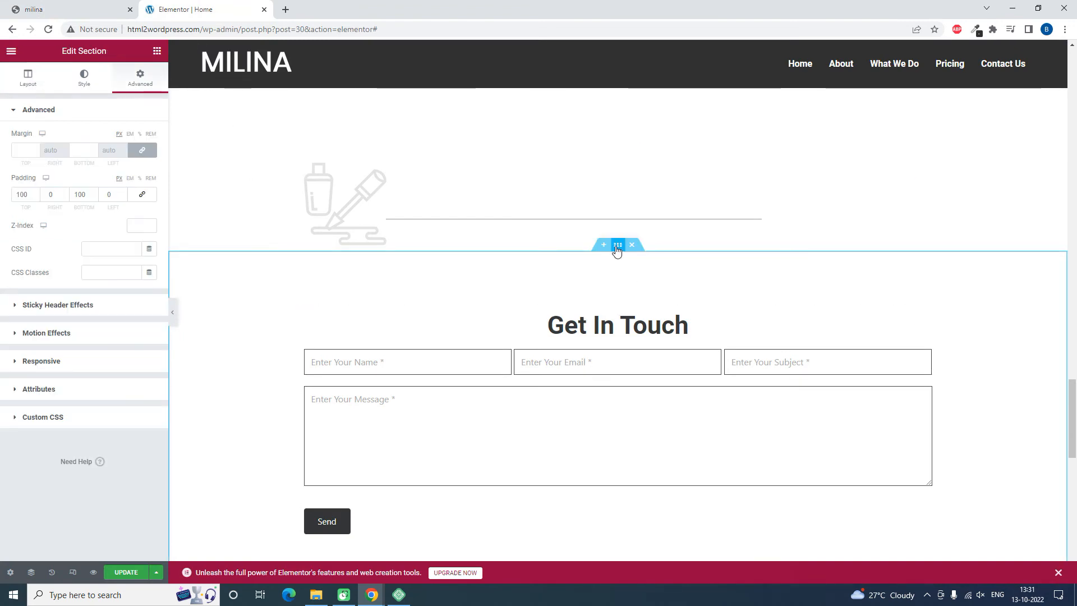
click(106, 251)
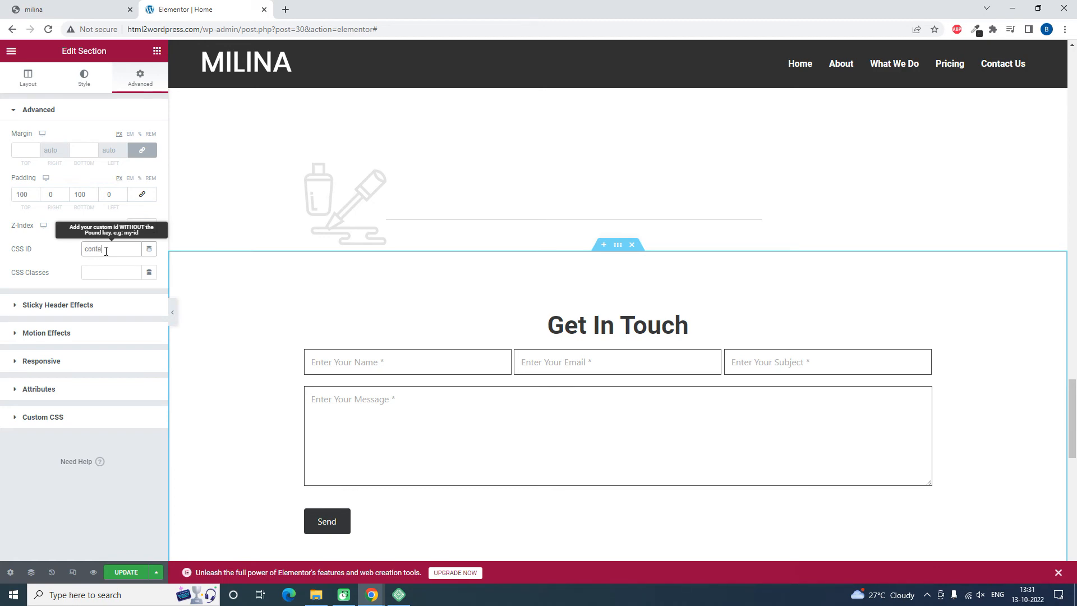
Set the CSS ID of the Our Pricing section to pricing.
scroll(508, 277, up, 5)
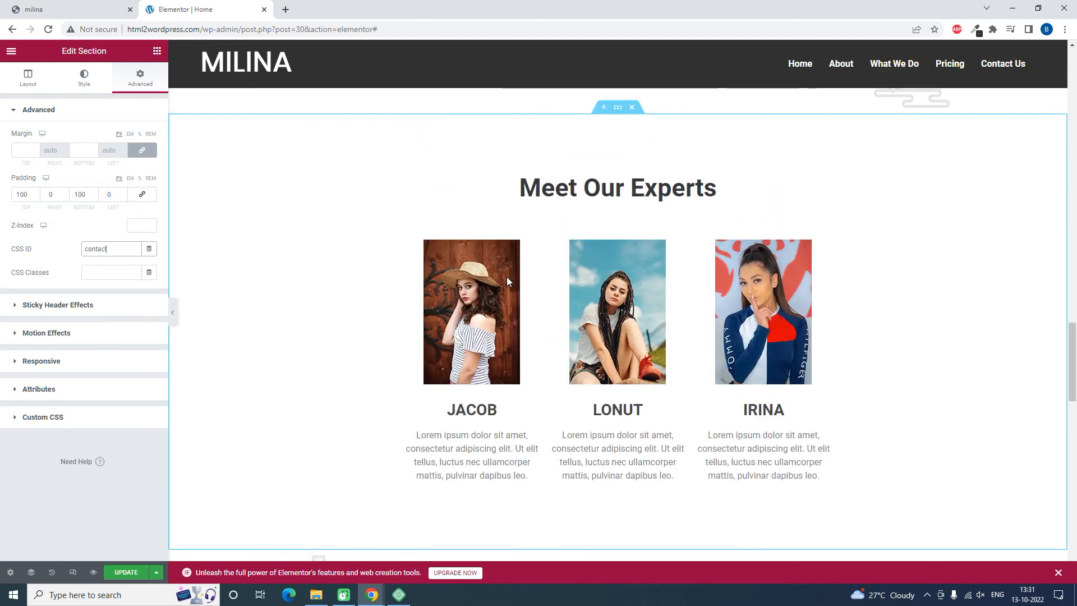
scroll(507, 277, up, 10)
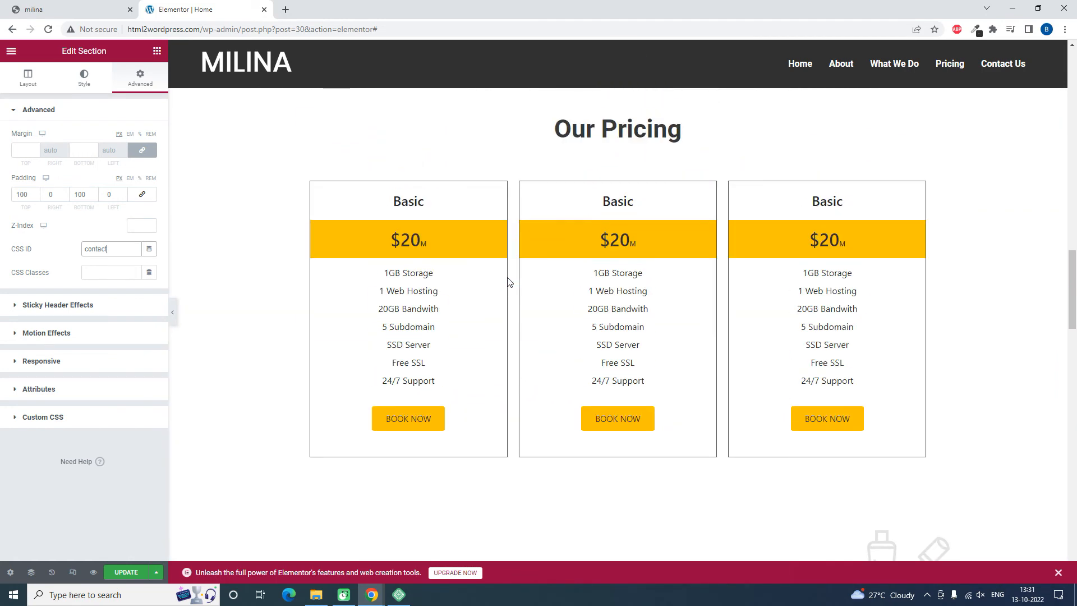
click(620, 162)
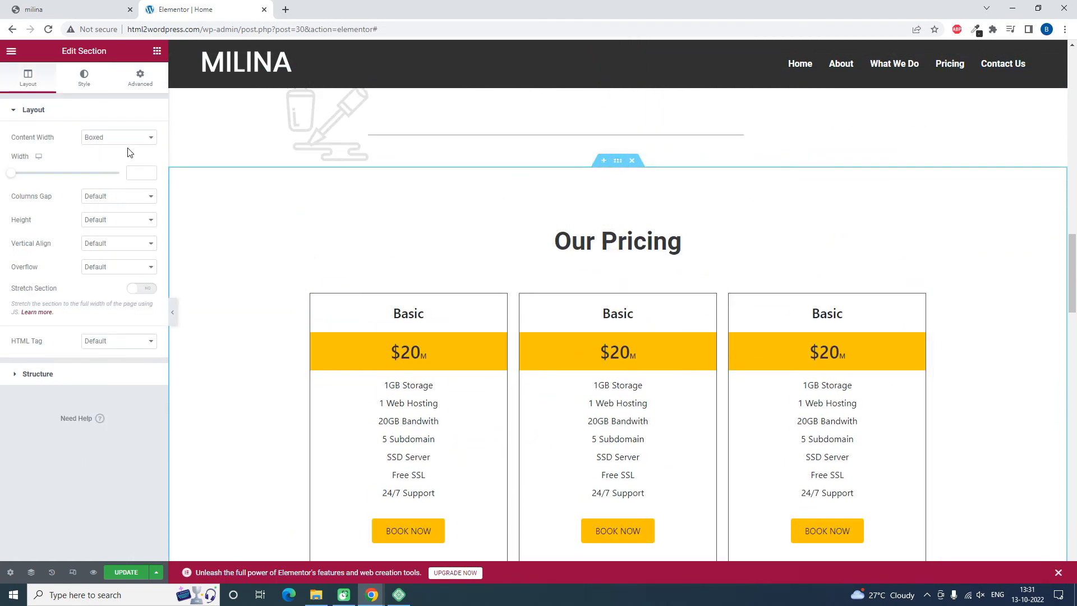
click(143, 81)
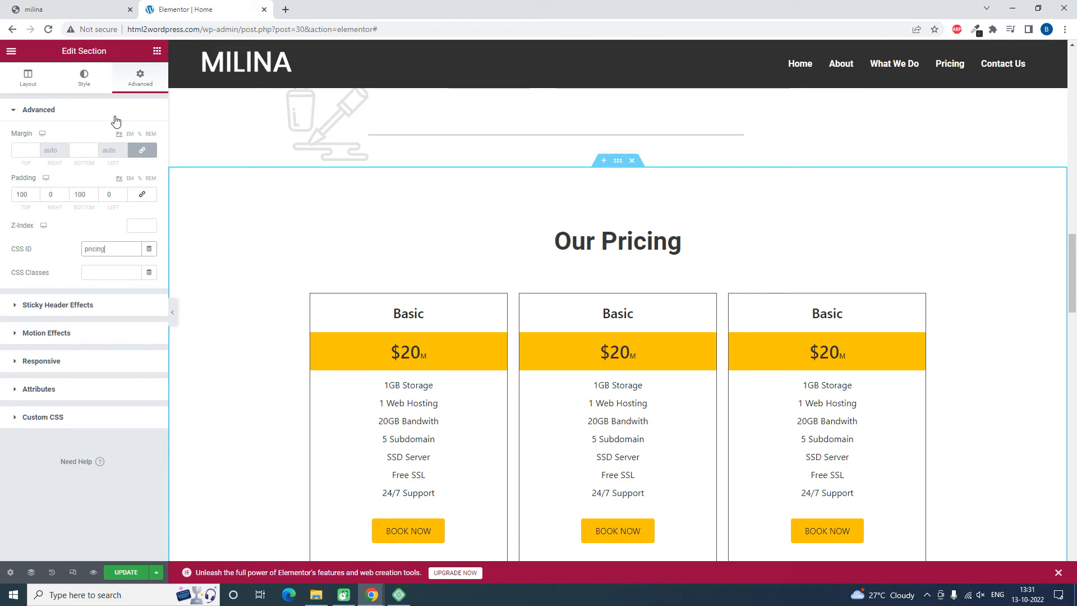
Set the CSS ID of the About Us section to about.
scroll(616, 329, up, 10)
scroll(637, 331, down, 5)
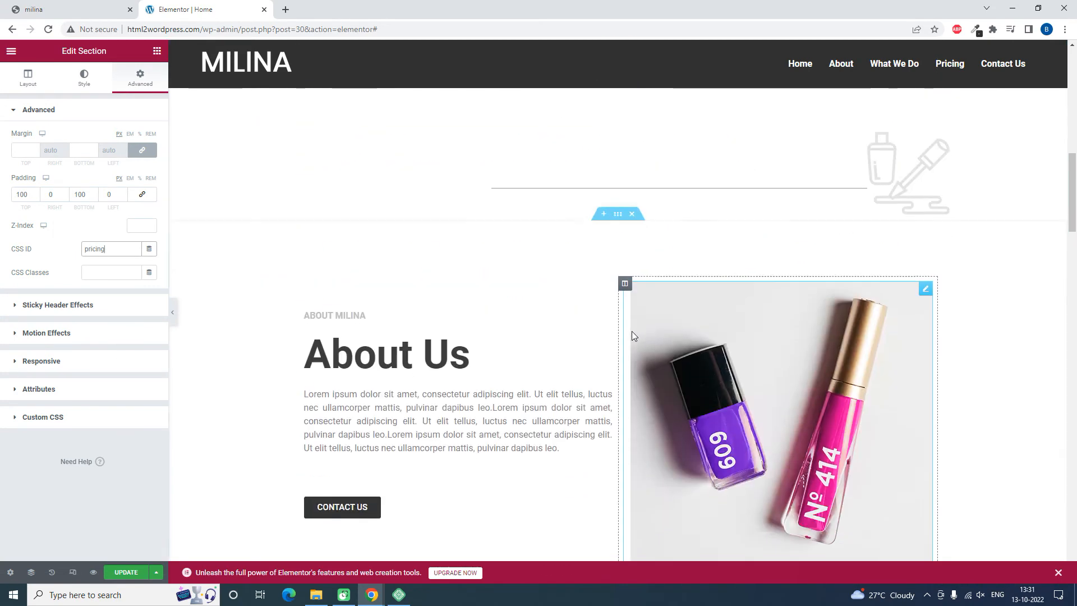
click(618, 214)
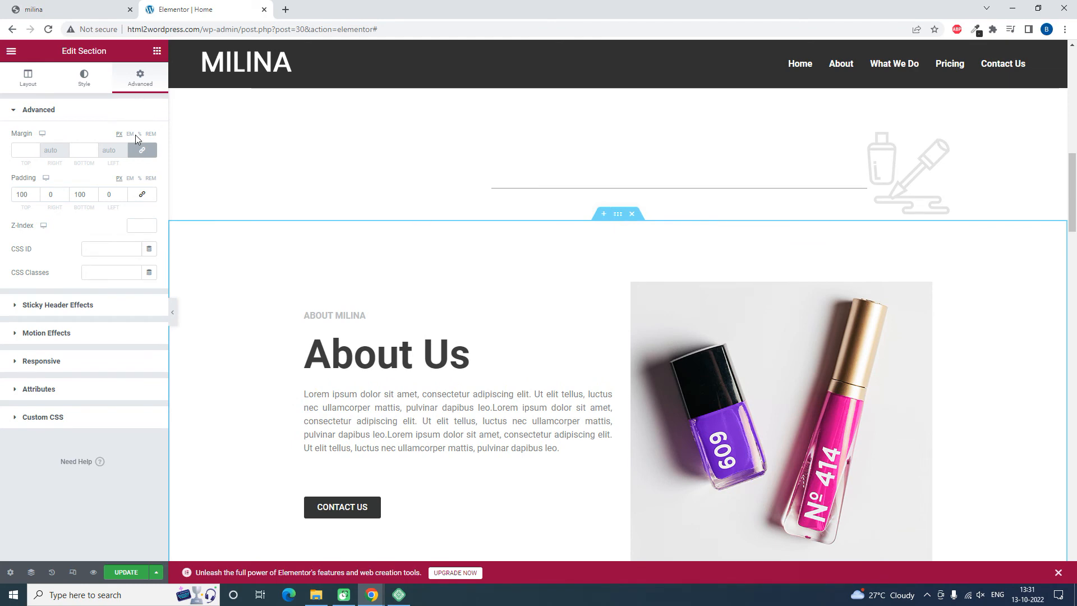
click(112, 249)
Set the CSS ID of the What We Do section to services.
scroll(702, 328, up, 12)
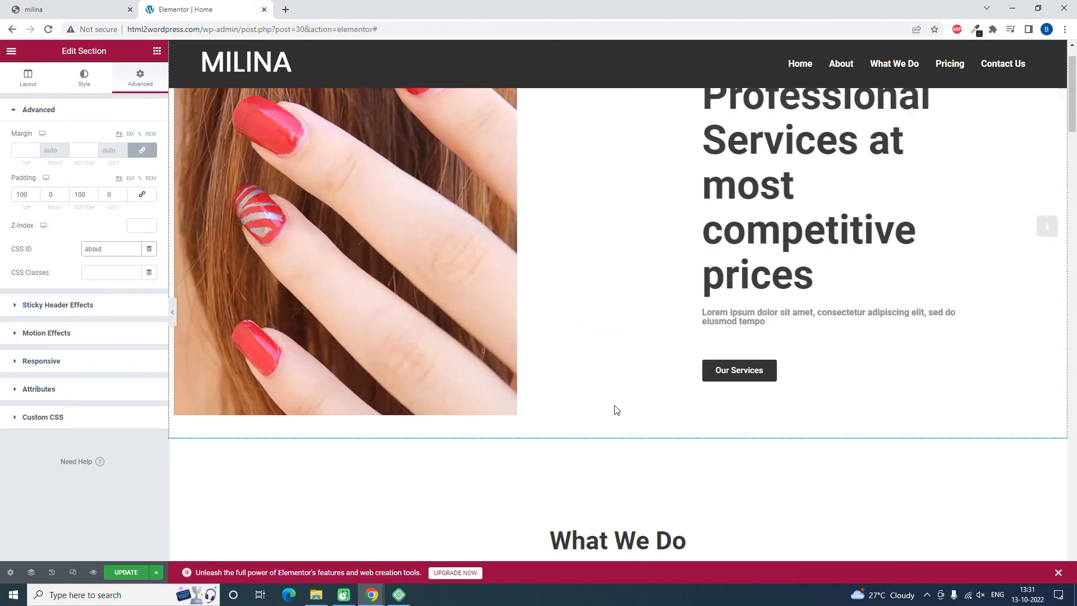
scroll(611, 425, down, 1)
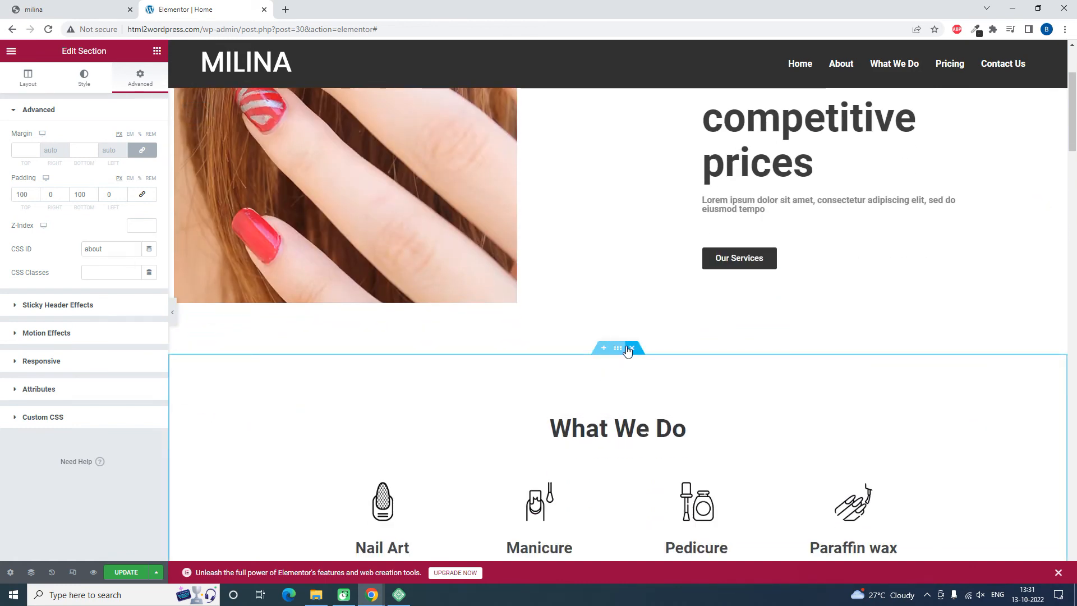
click(630, 349)
key(ctrl+z)
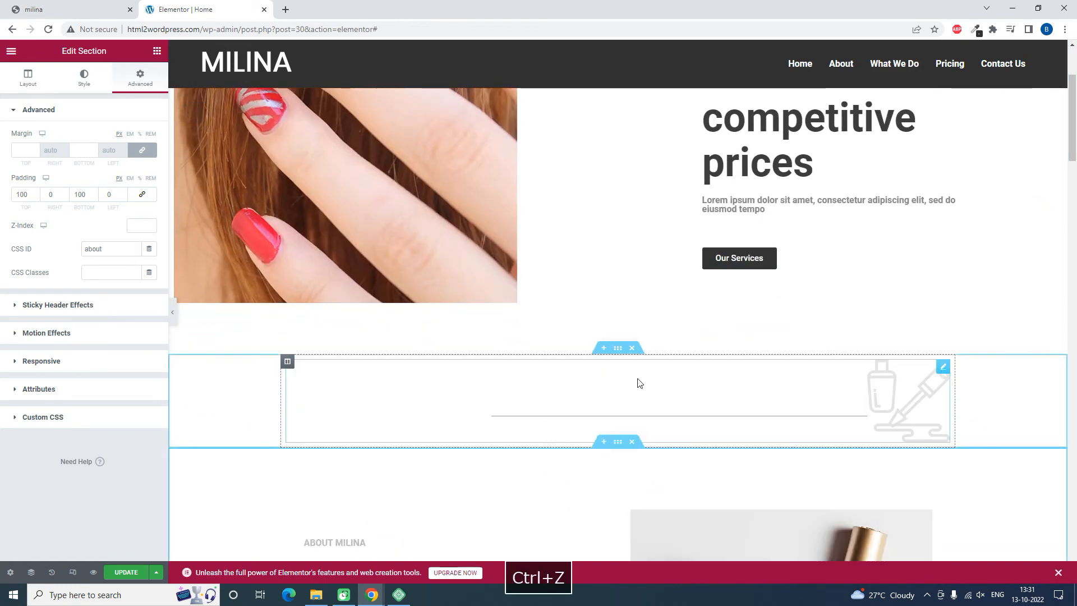
click(619, 348)
scroll(617, 348, down, 9)
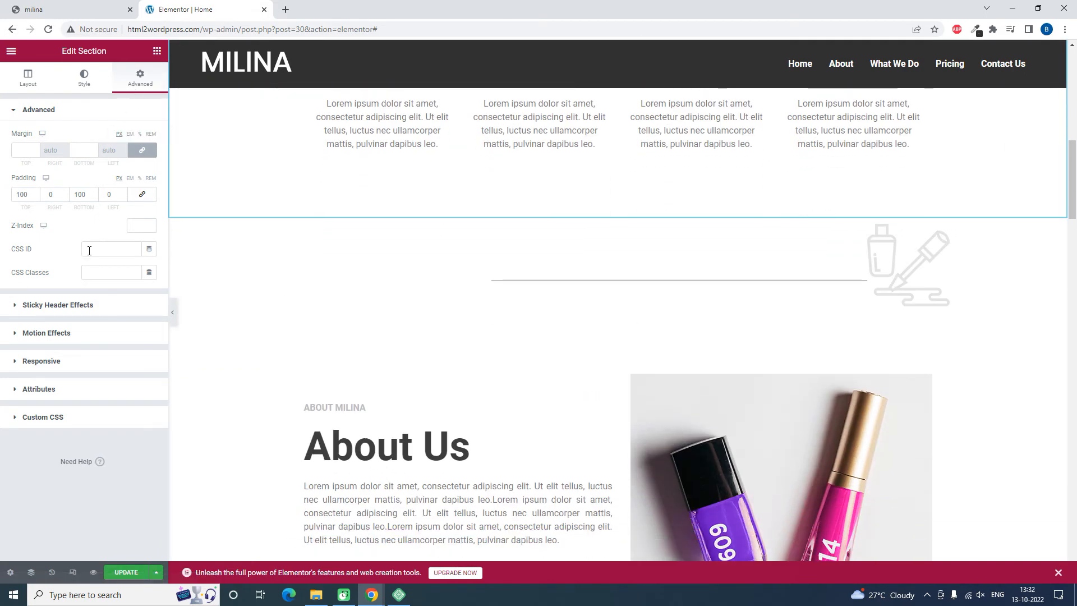
click(89, 250)
text(services)
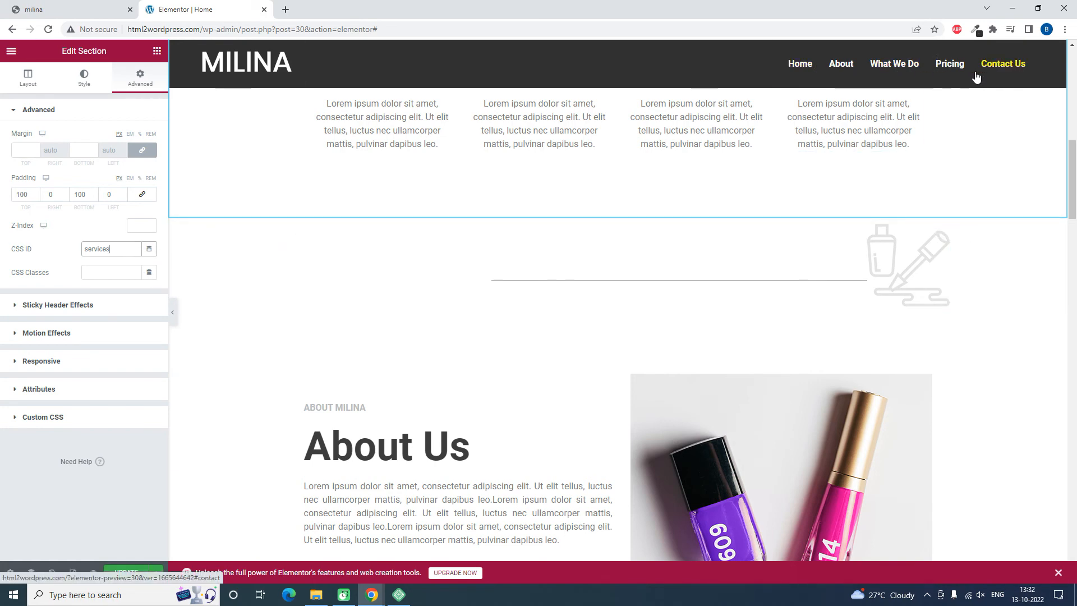
Set the CSS ID of the hero slider section to home and update the page.
scroll(591, 286, up, 12)
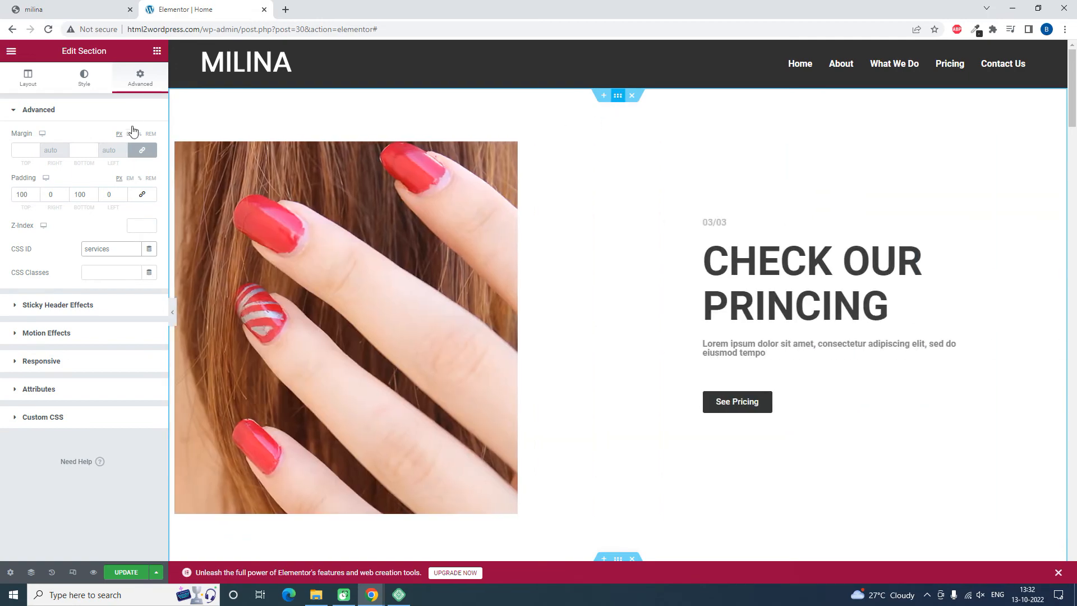
click(140, 78)
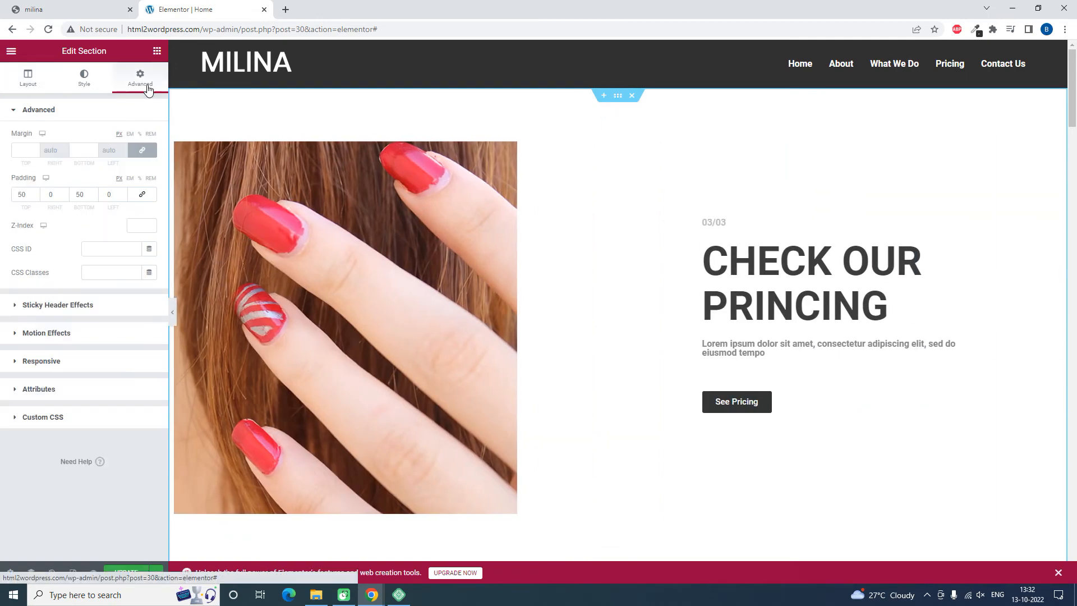
click(101, 252)
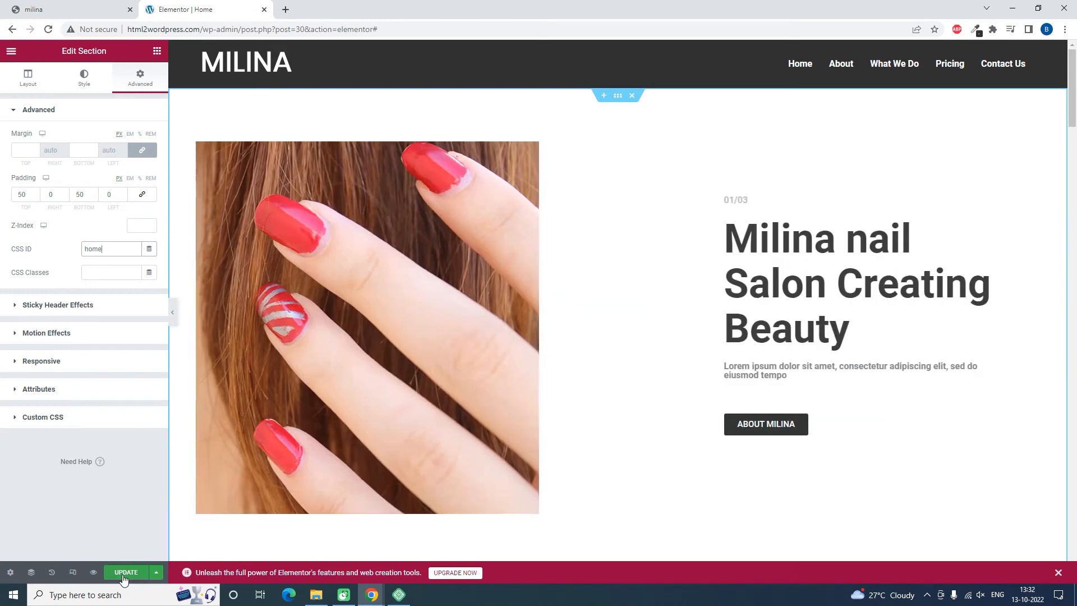
click(125, 574)
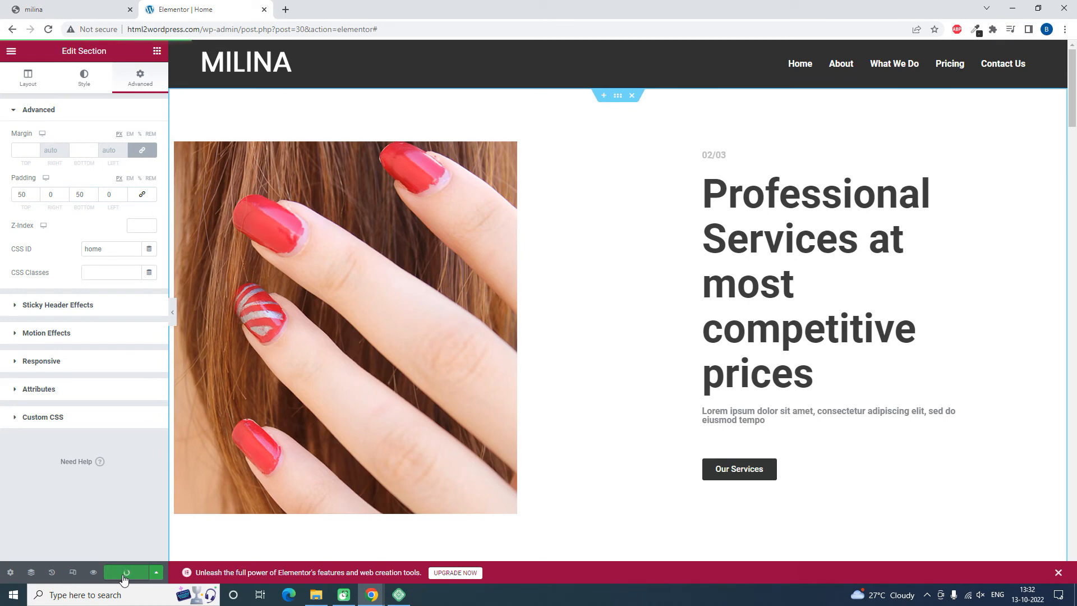
key(F9)
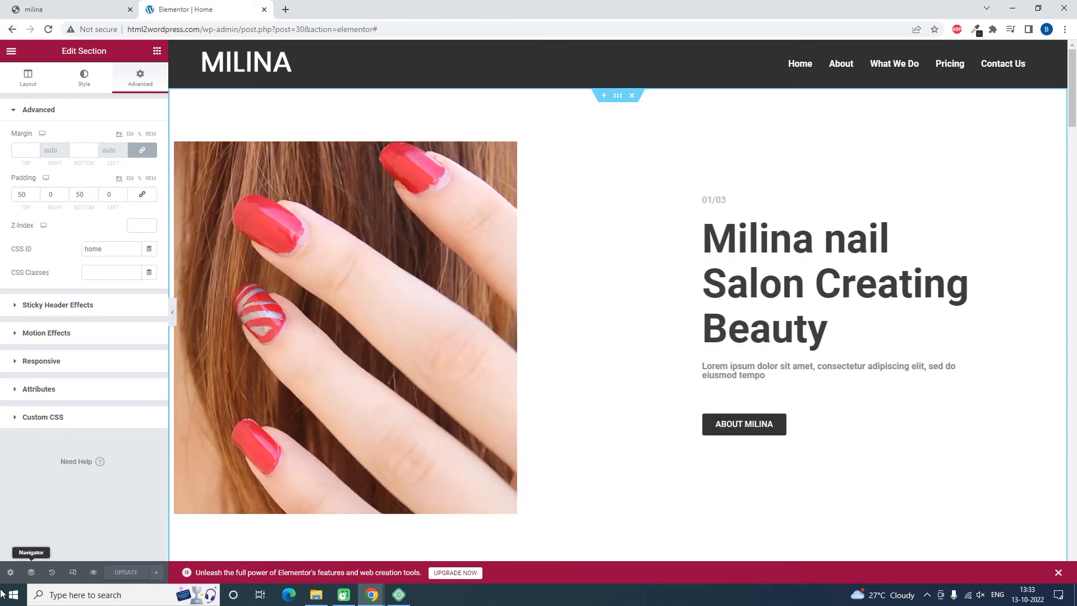
Open the published page in a new browser tab and return to the Elementor editor.
click(8, 51)
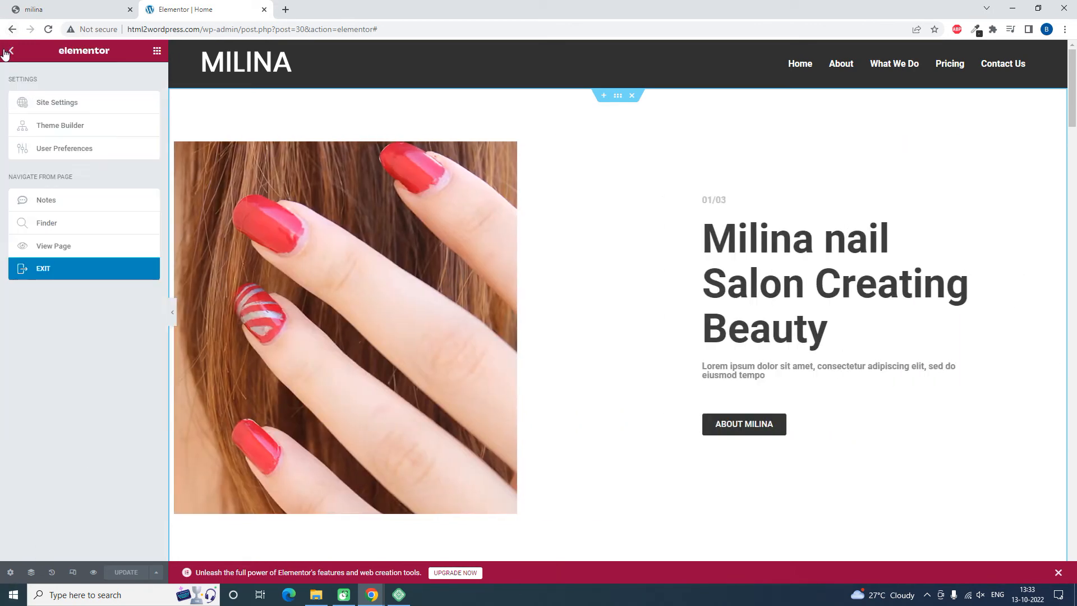
click(79, 245)
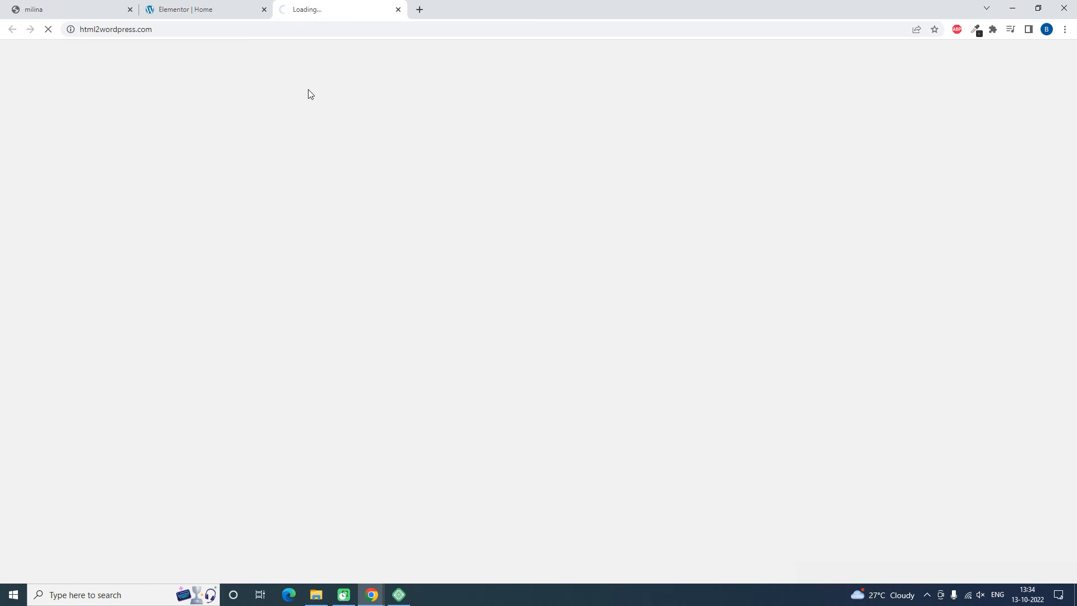
click(197, 6)
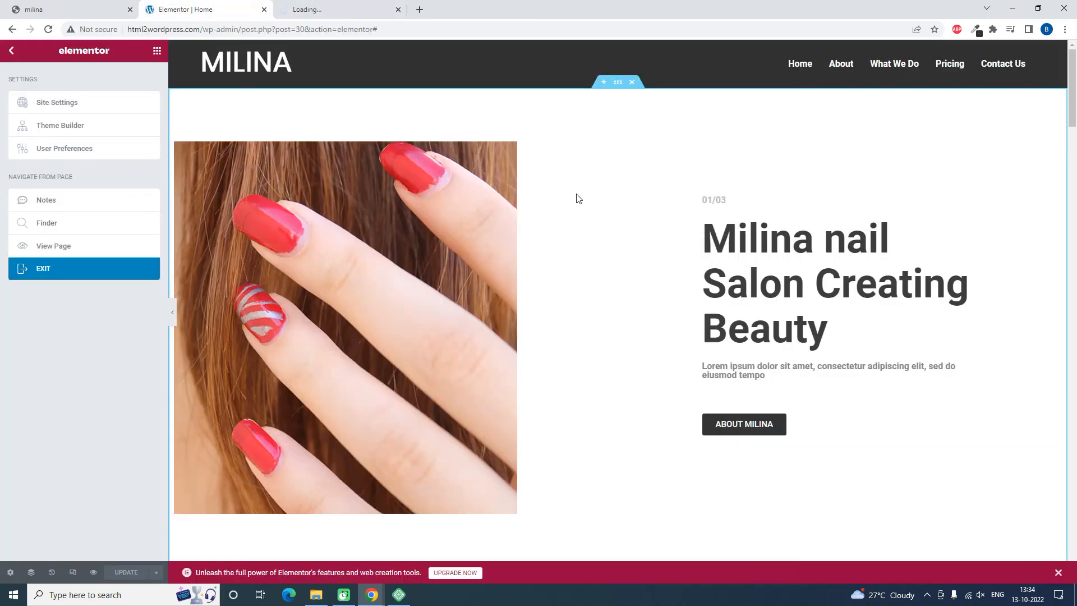
Switch the editor to the mobile responsive preview and examine how the hero slider displays.
scroll(533, 292, down, 2)
scroll(533, 292, down, 2)
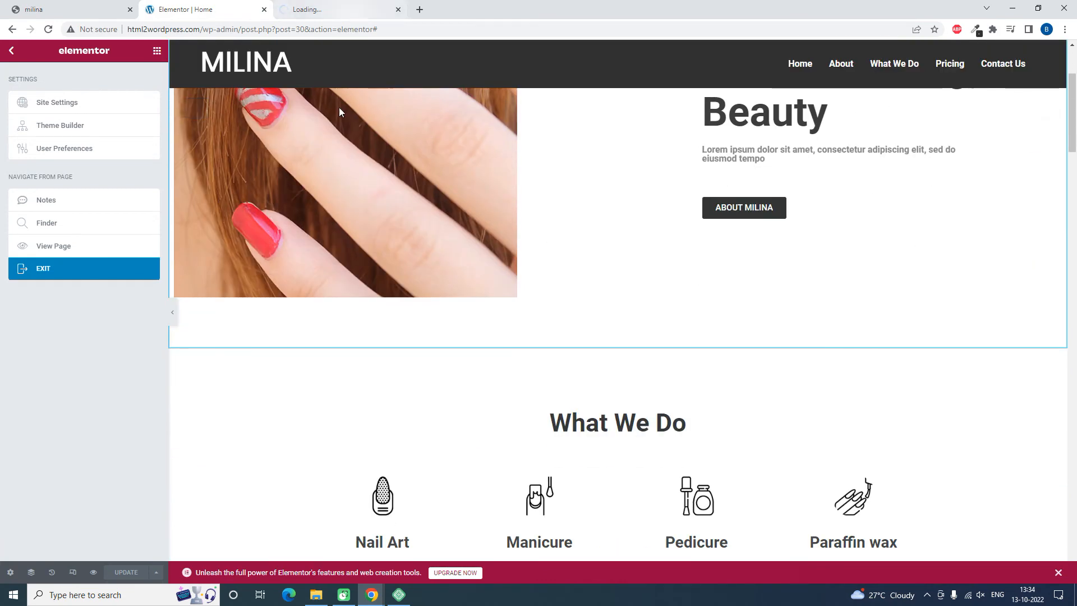
click(79, 576)
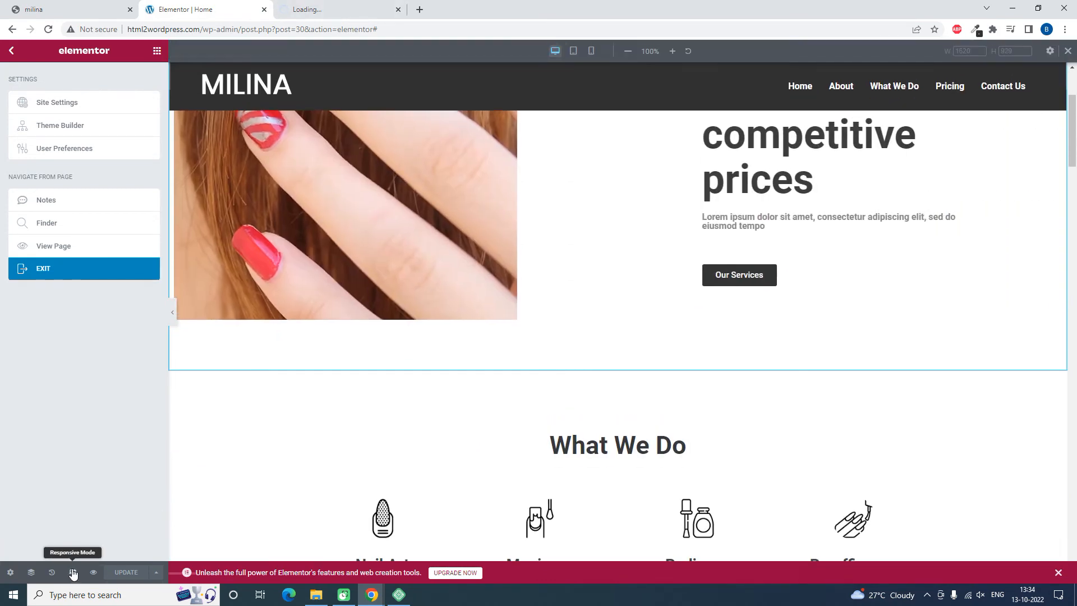
click(592, 53)
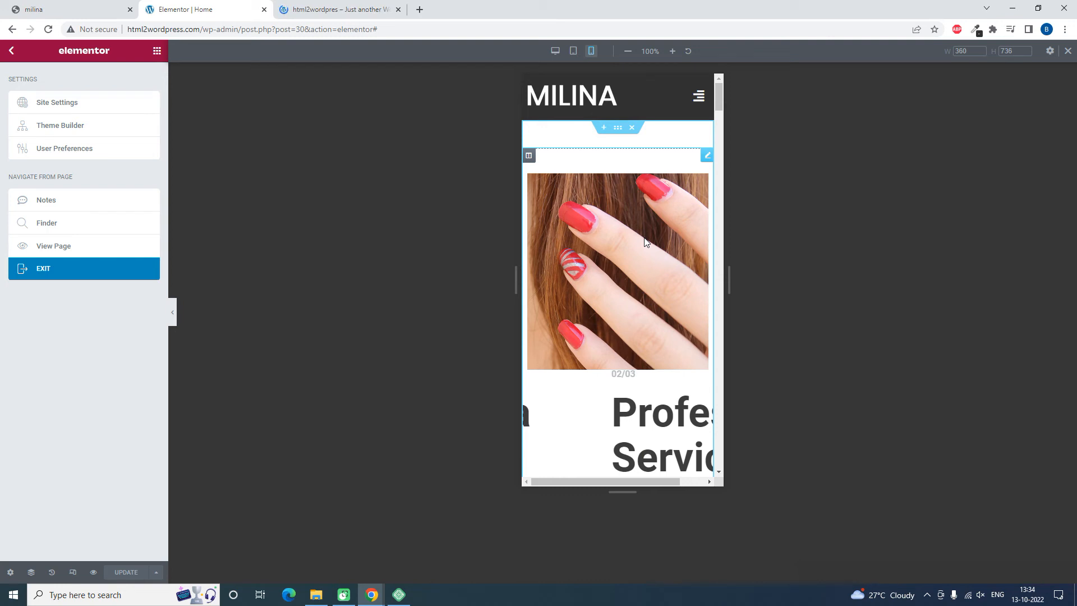
scroll(645, 242, down, 2)
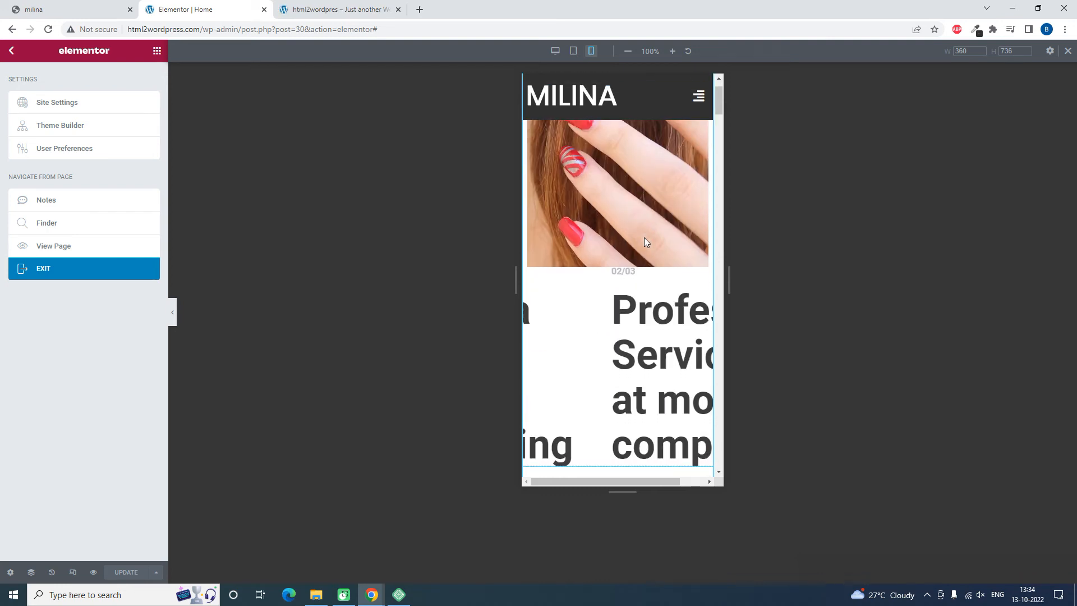
Examine the mobile preview of every page section from the hero slider down to the footer, and recheck the slider.
scroll(644, 242, down, 1)
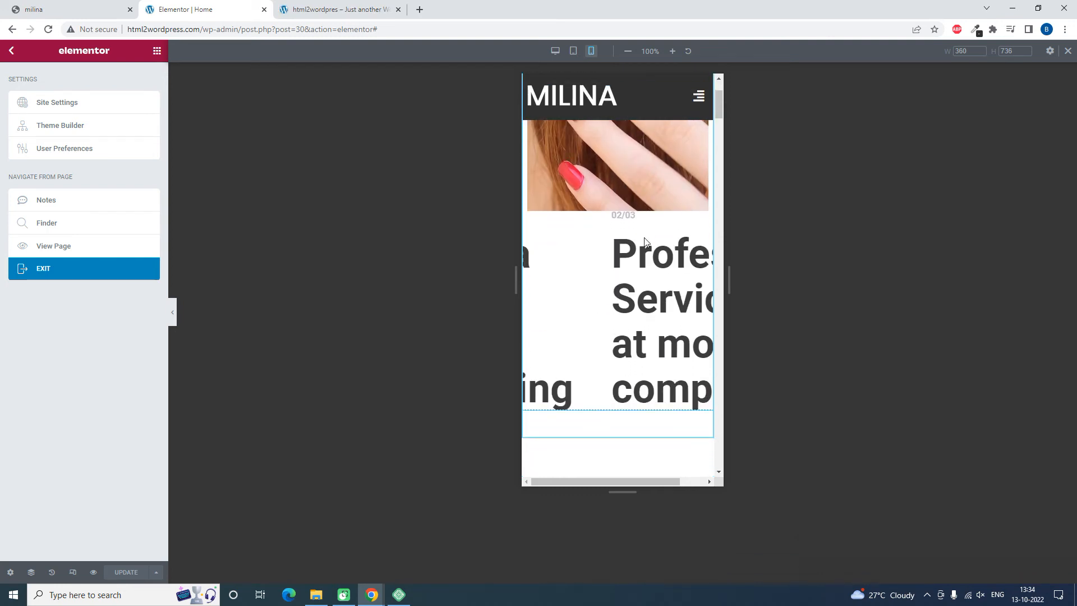
scroll(647, 243, up, 3)
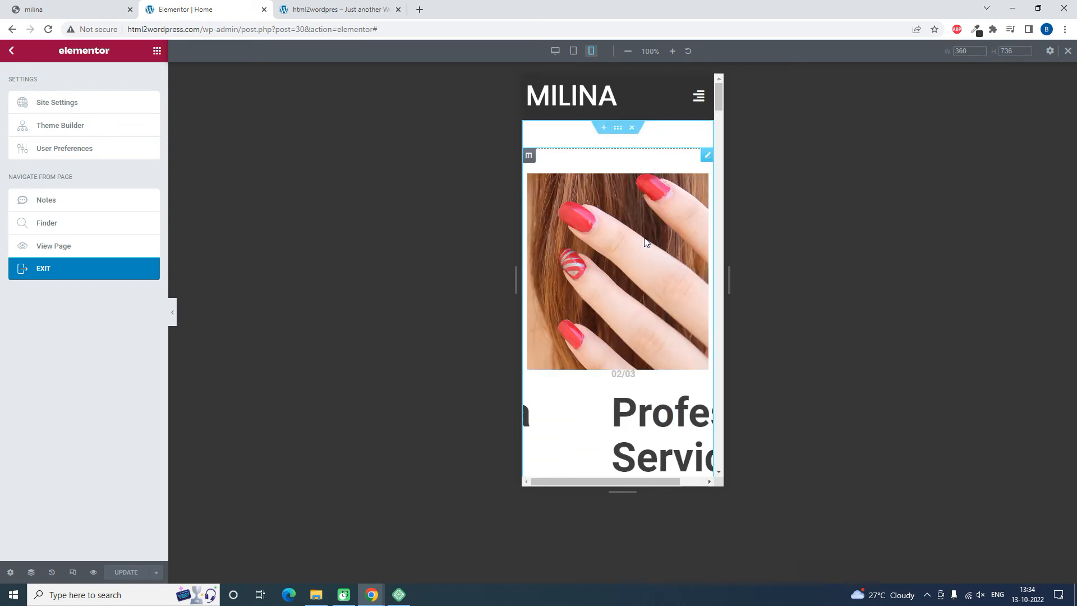
scroll(647, 243, down, 4)
scroll(647, 242, up, 1)
scroll(647, 242, up, 1)
scroll(644, 242, up, 3)
scroll(645, 227, down, 9)
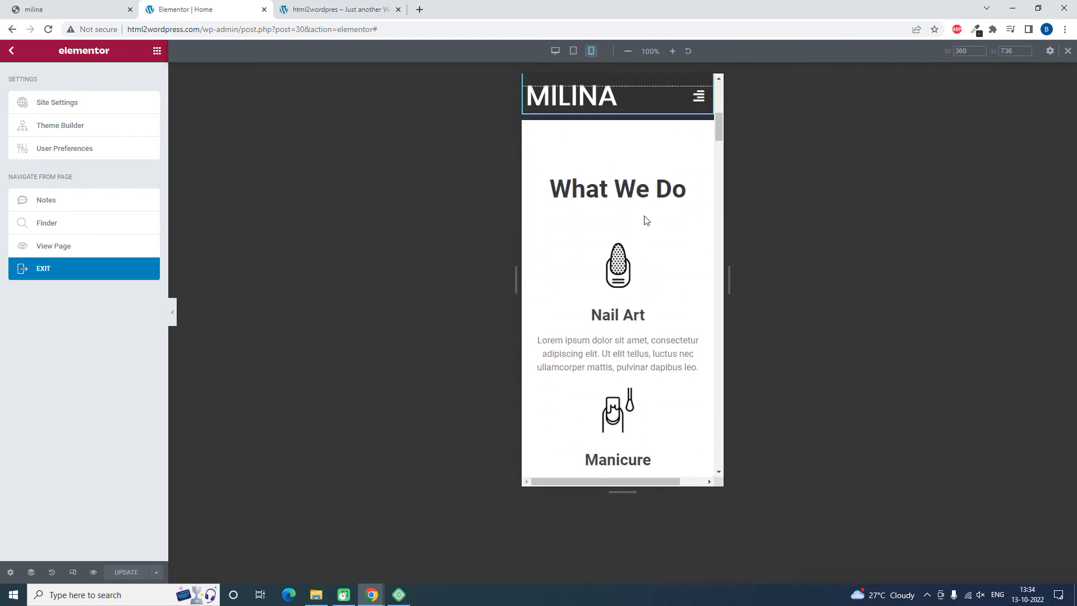
scroll(632, 261, down, 10)
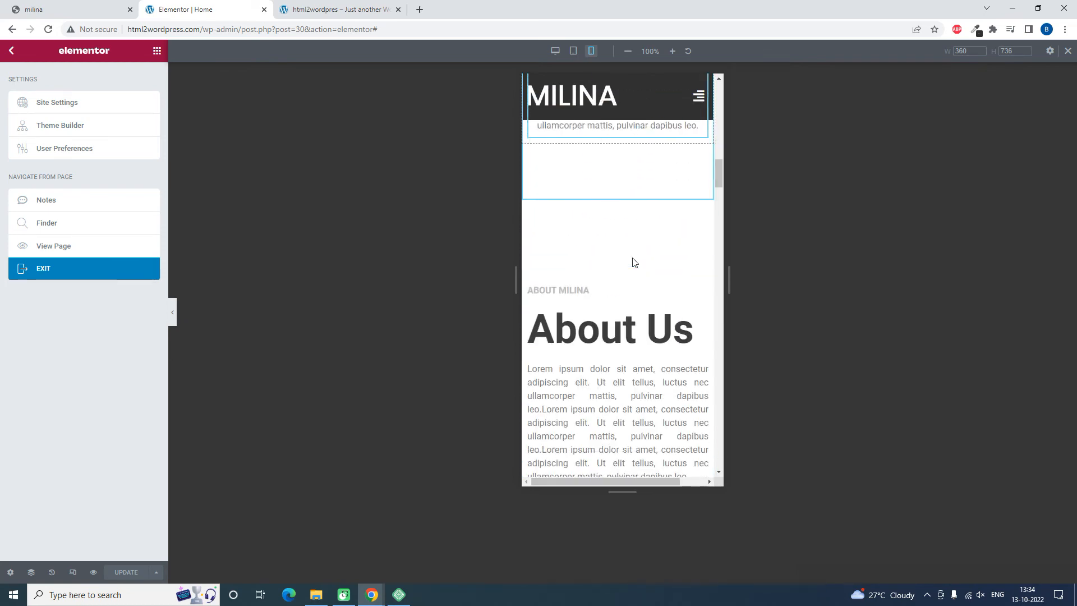
scroll(637, 281, down, 10)
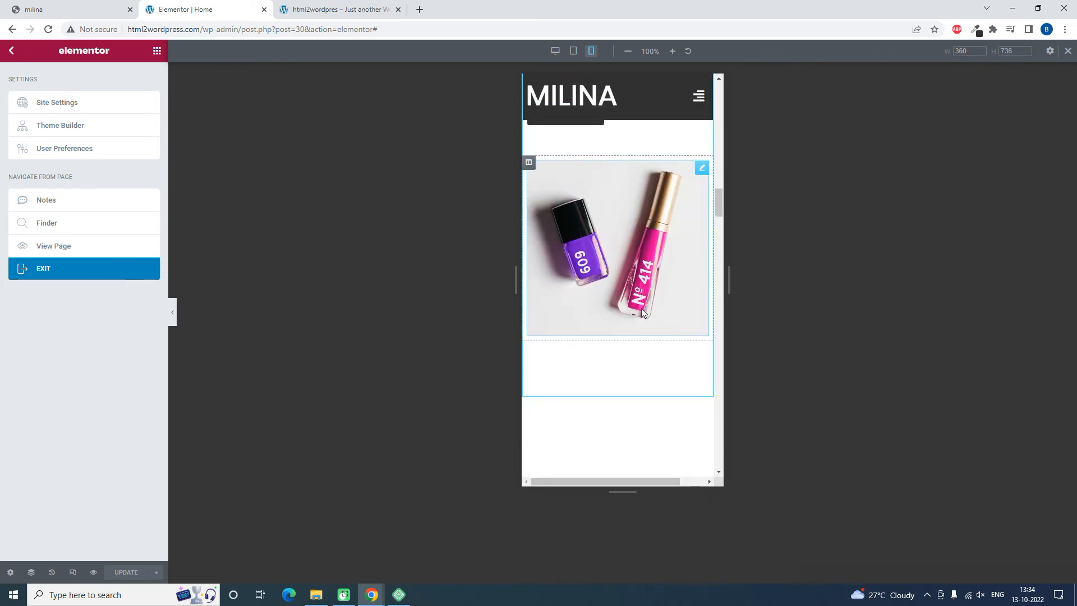
scroll(643, 316, down, 10)
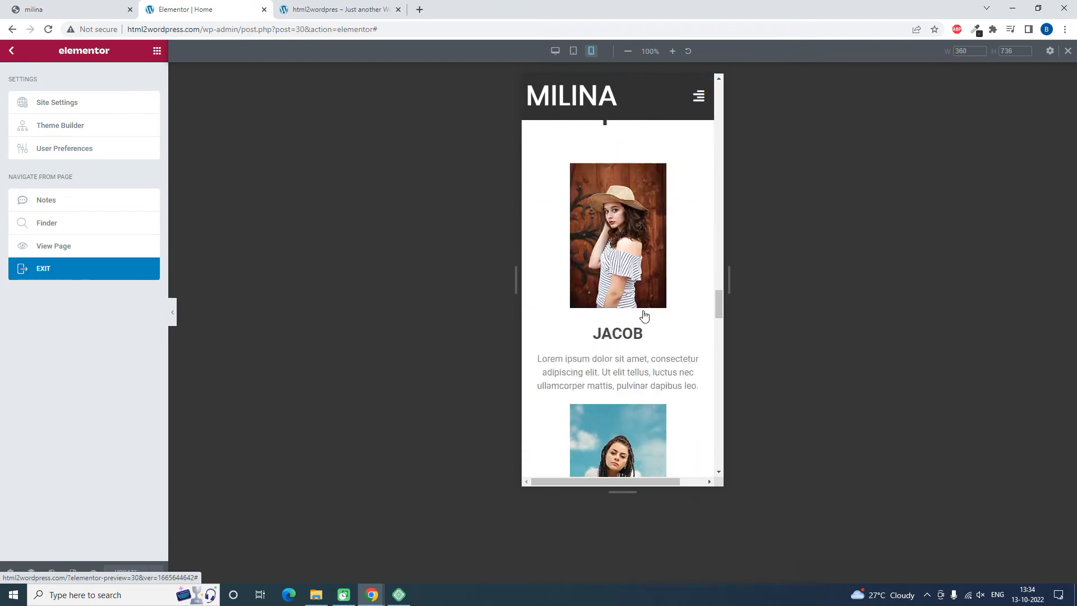
scroll(643, 315, up, 3)
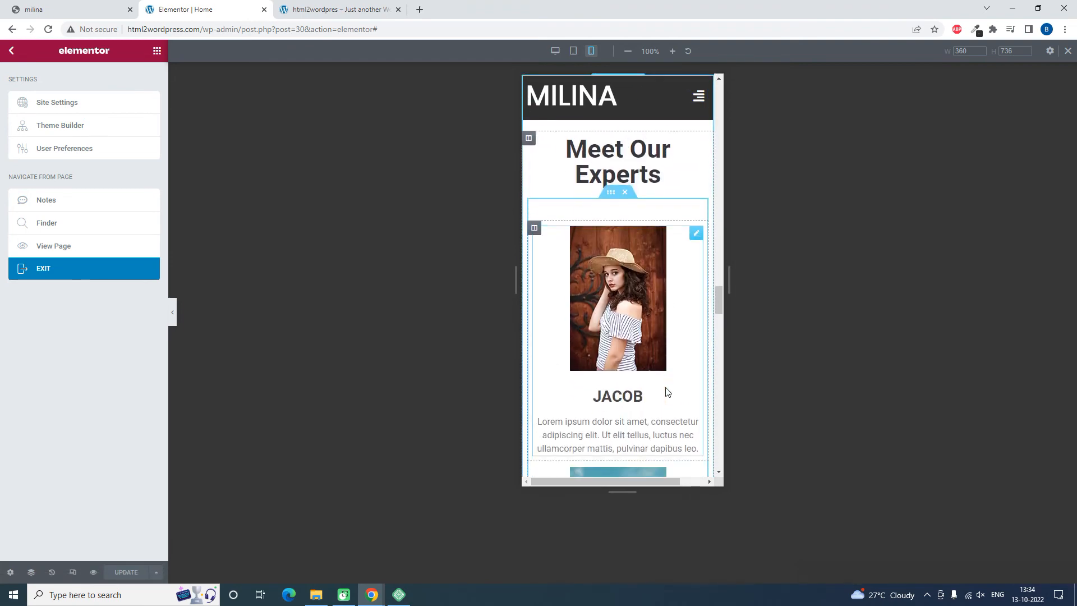
scroll(667, 389, up, 3)
scroll(666, 387, down, 10)
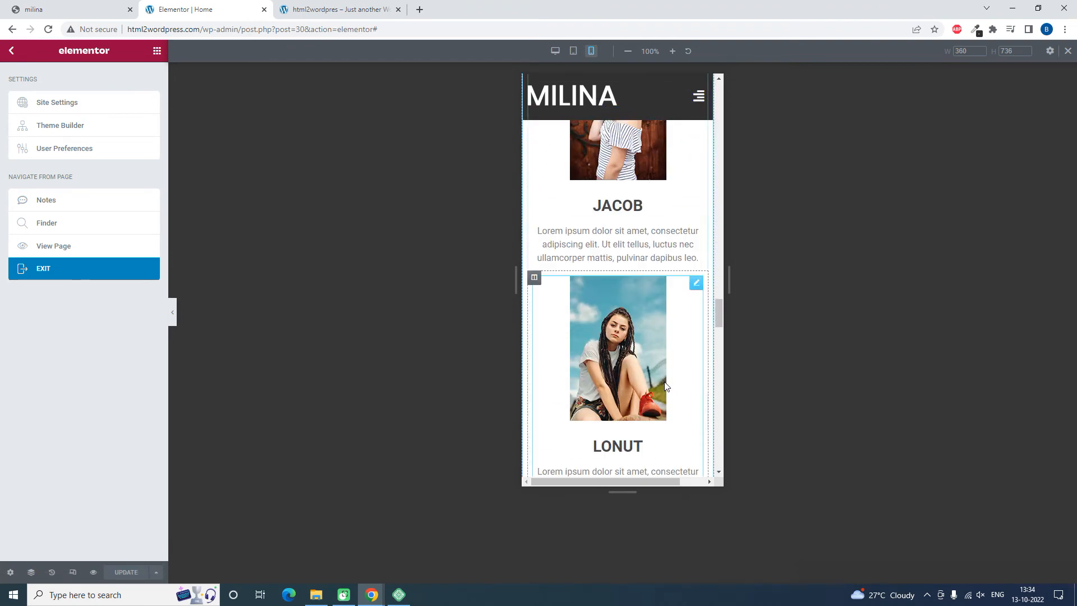
scroll(667, 386, down, 6)
scroll(661, 342, up, 2)
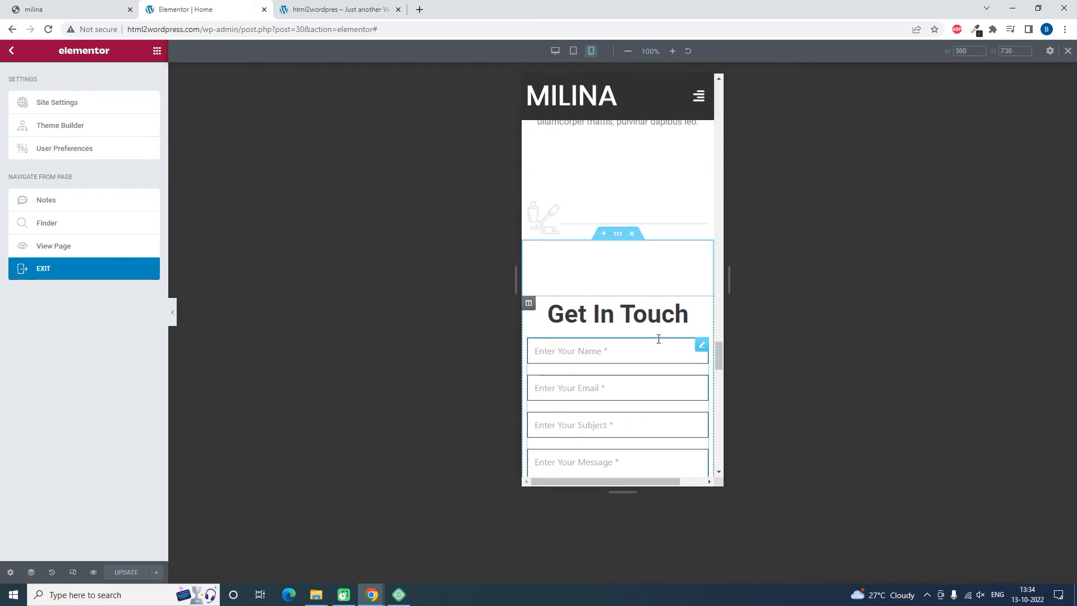
scroll(660, 340, down, 3)
scroll(659, 339, down, 10)
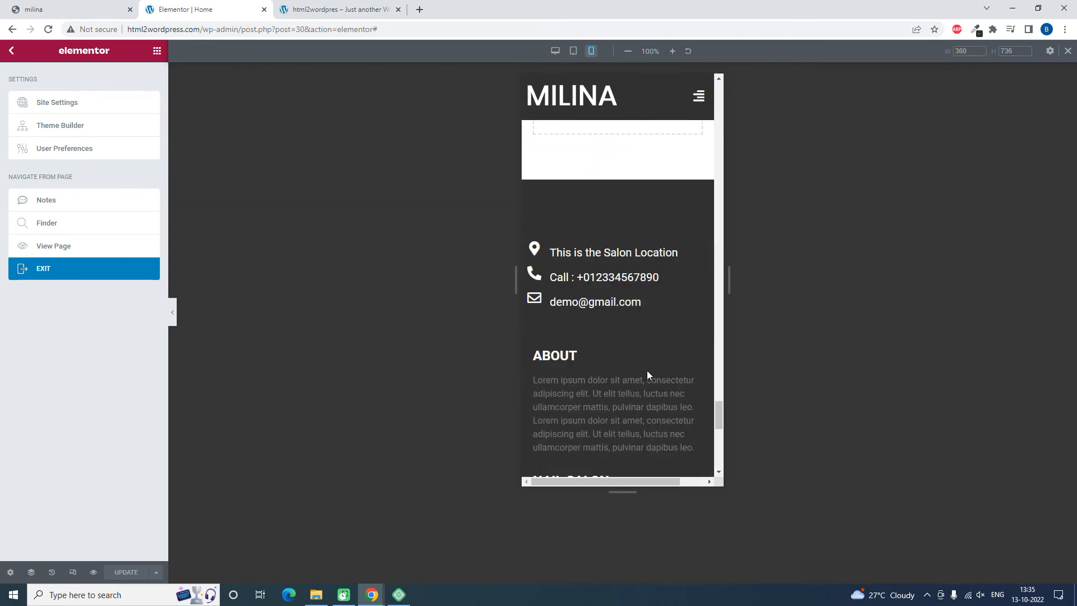
scroll(647, 370, down, 3)
scroll(648, 370, up, 20)
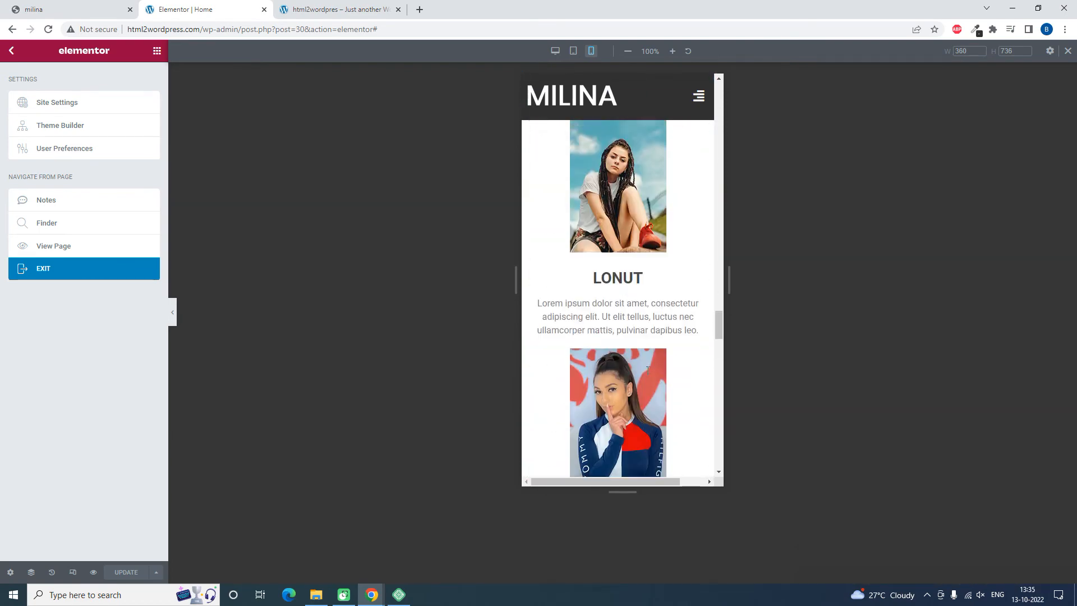
scroll(648, 371, up, 20)
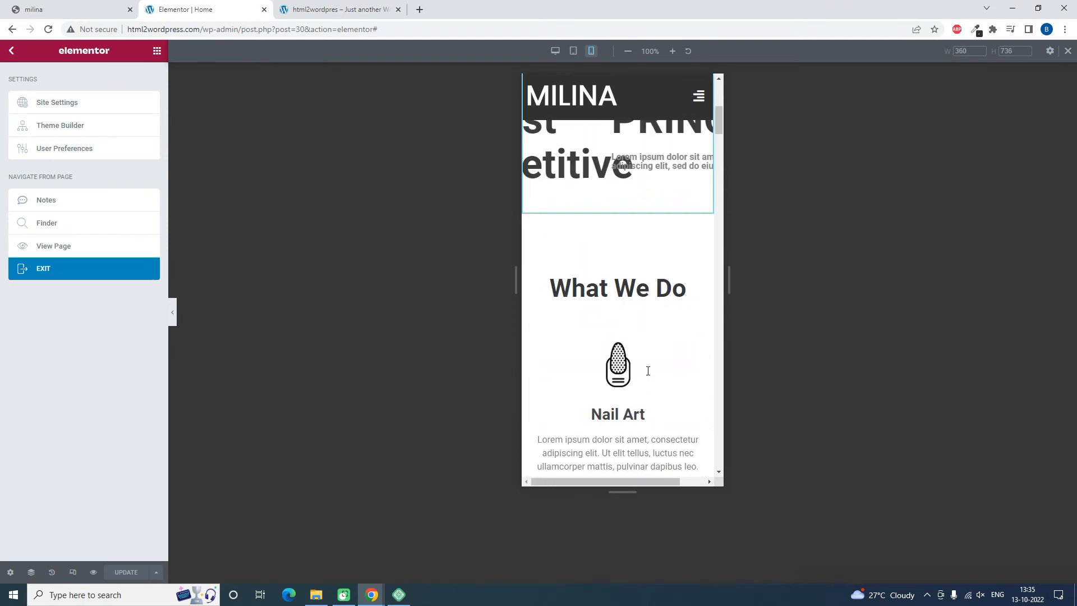
scroll(662, 336, down, 3)
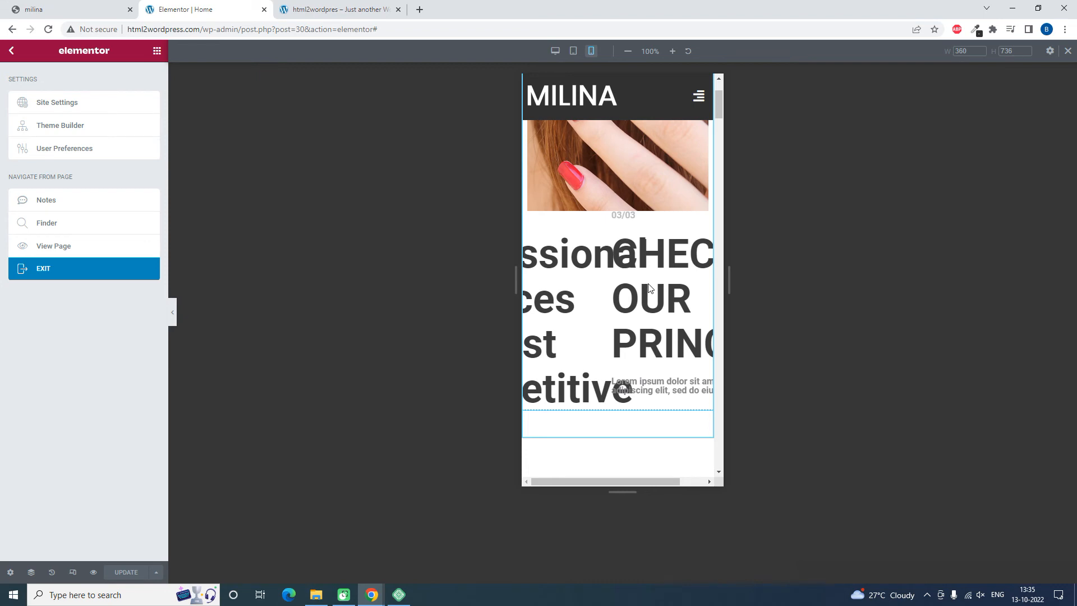
scroll(649, 291, down, 1)
scroll(649, 305, up, 2)
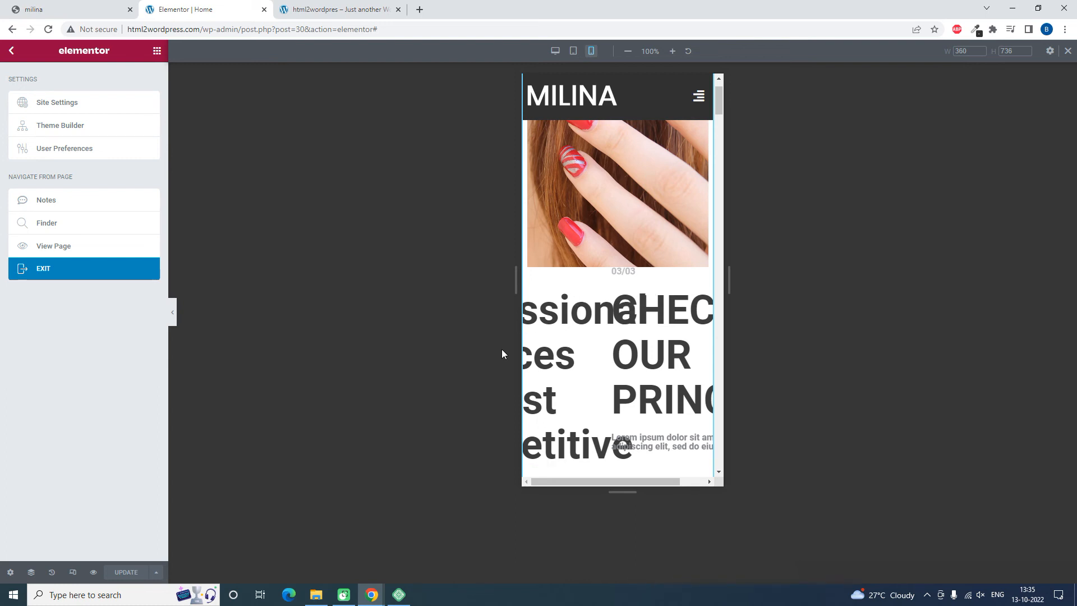
Switch the responsive preview to tablet and examine the page layout down to the footer.
click(573, 52)
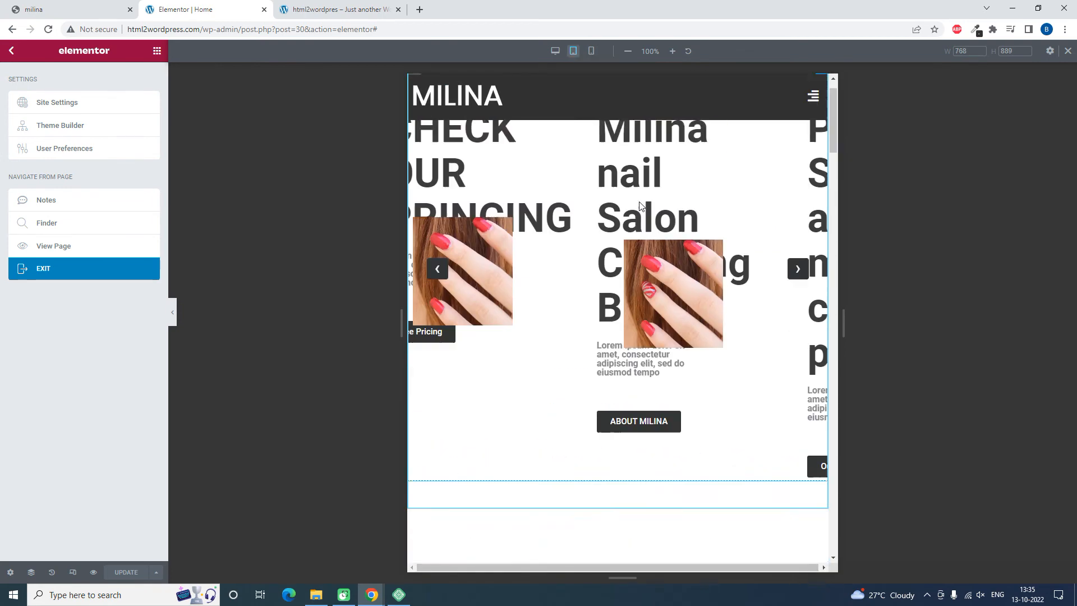
scroll(640, 206, down, 20)
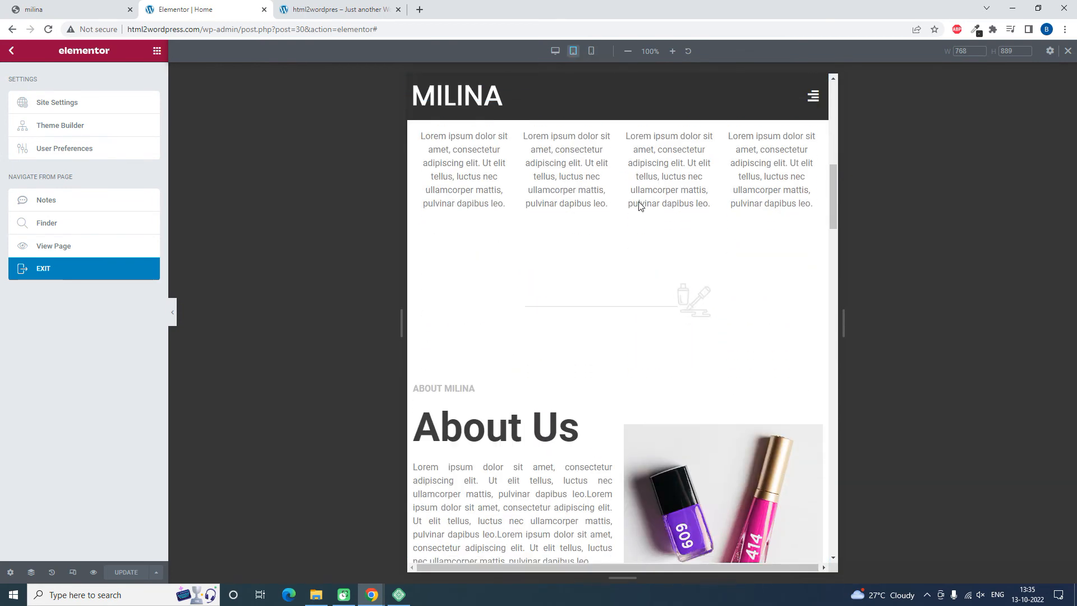
scroll(640, 205, down, 20)
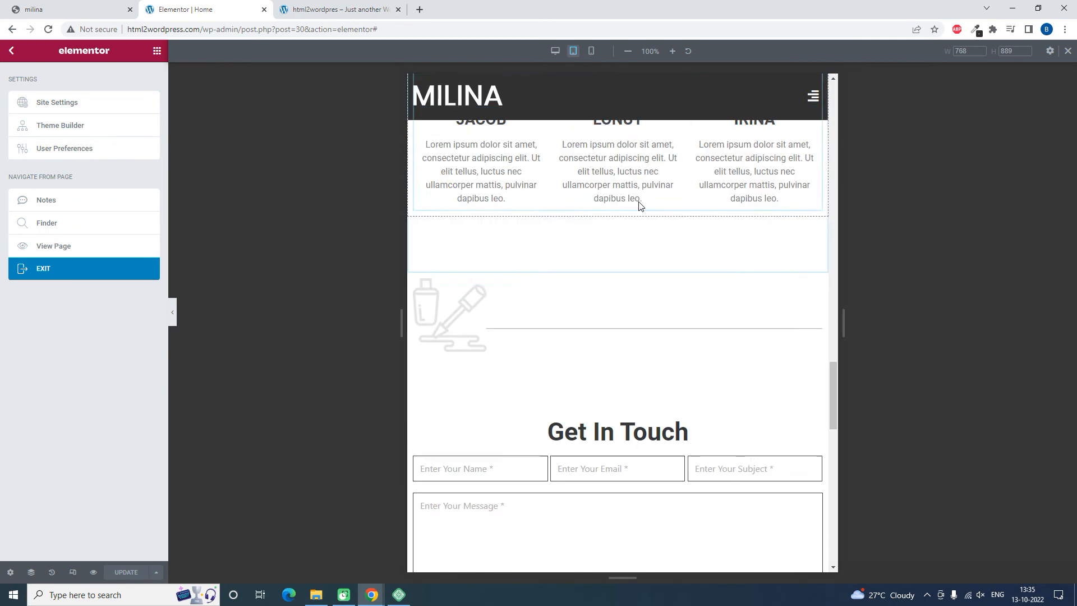
scroll(640, 206, down, 2)
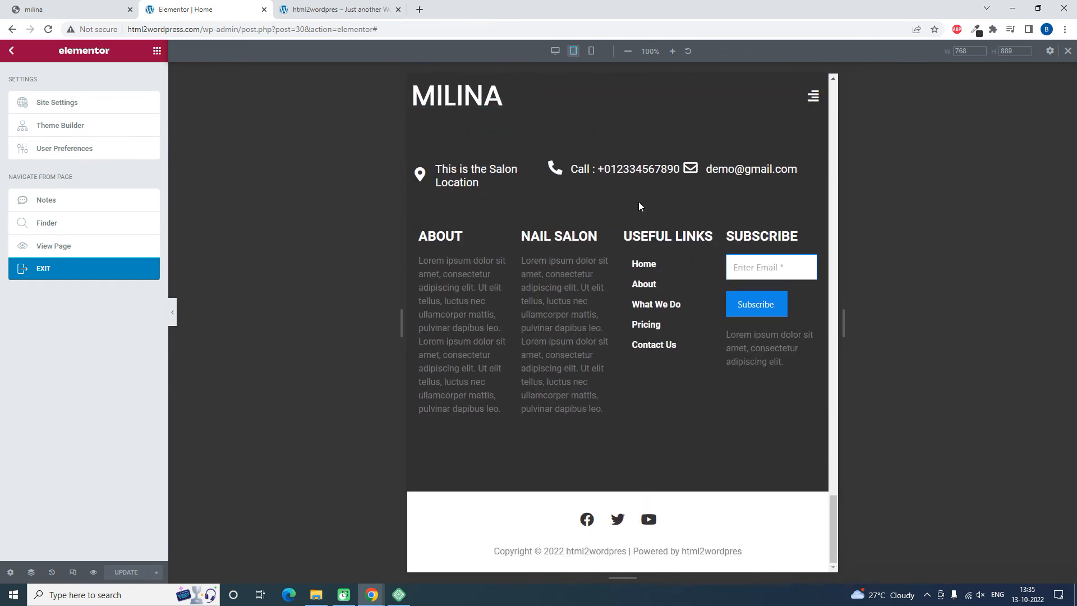
Close the editor and test the About, What We Do, Pricing, Contact Us and Home menu links on the published page.
click(264, 11)
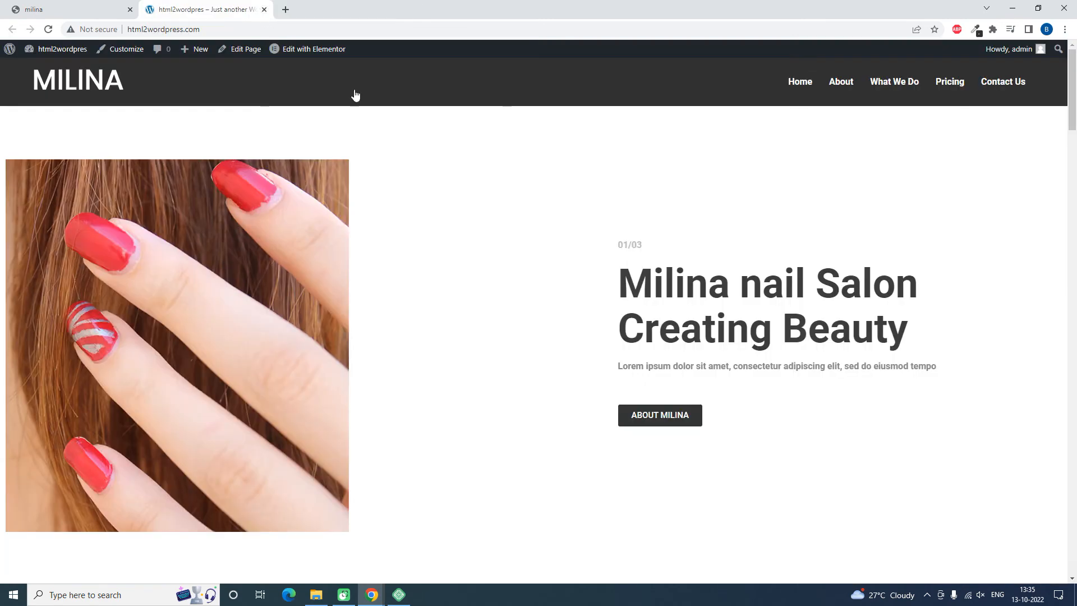
click(837, 82)
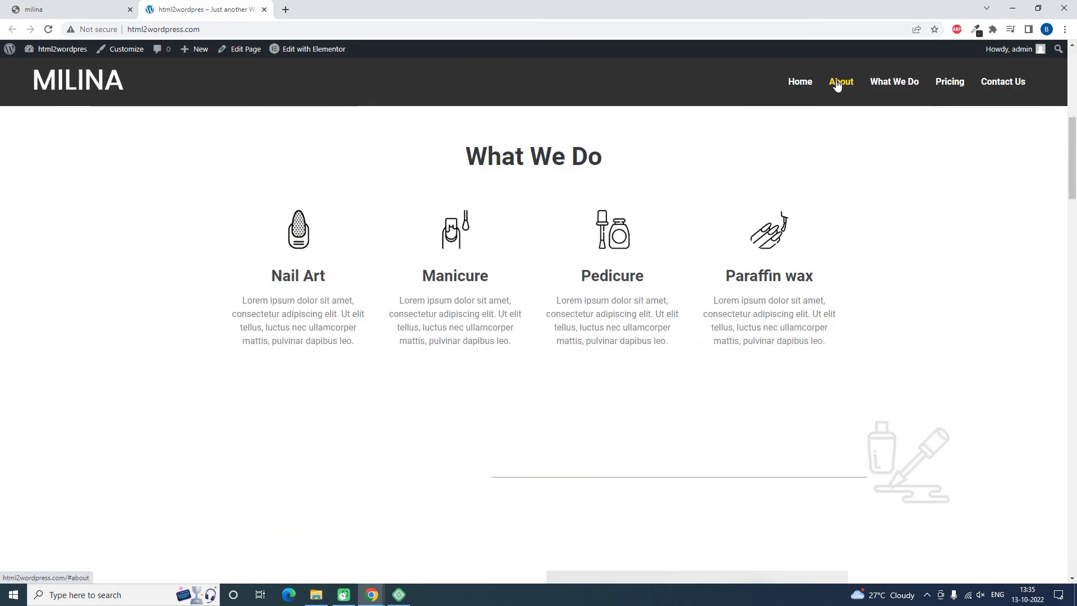
click(888, 86)
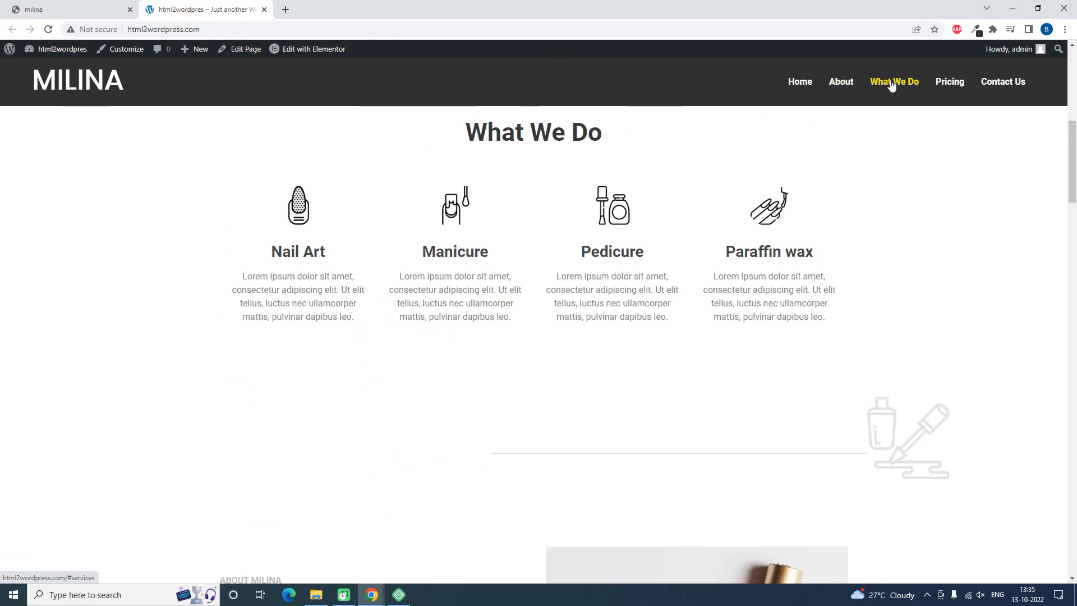
click(948, 83)
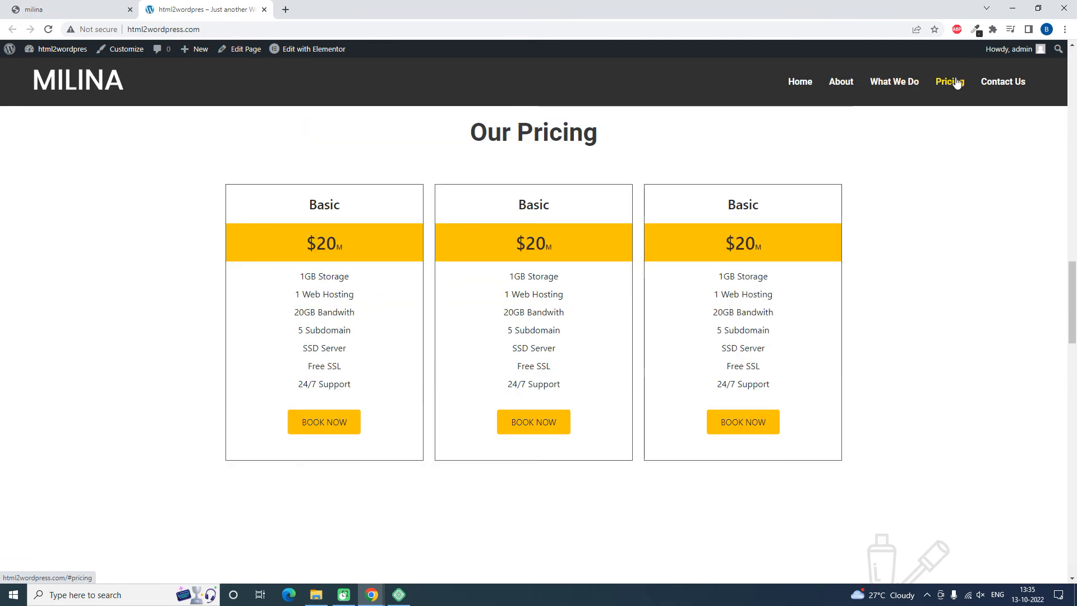
click(998, 85)
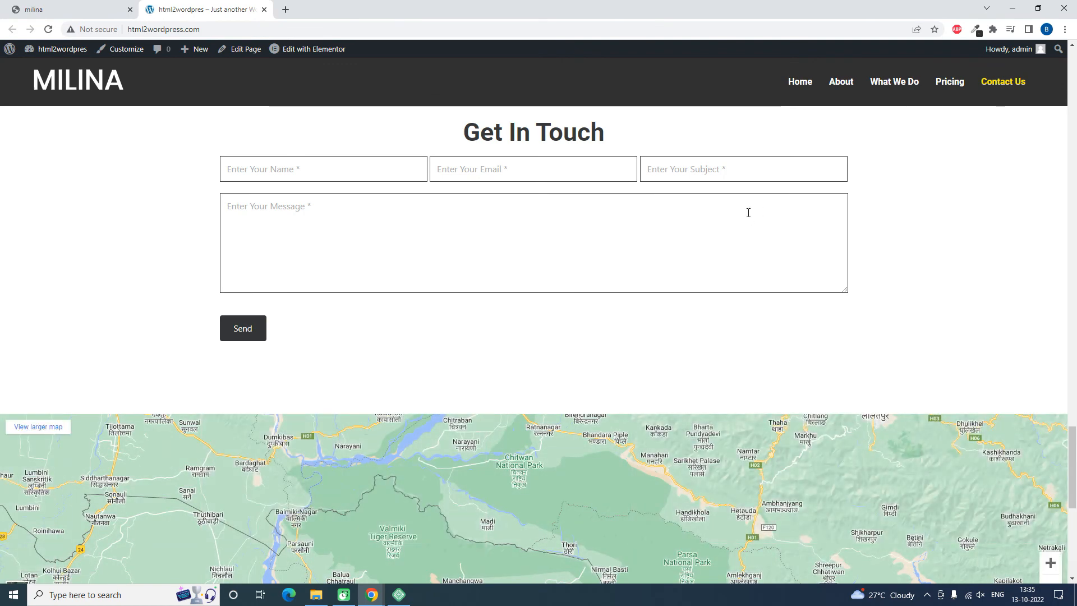
scroll(827, 201, up, 20)
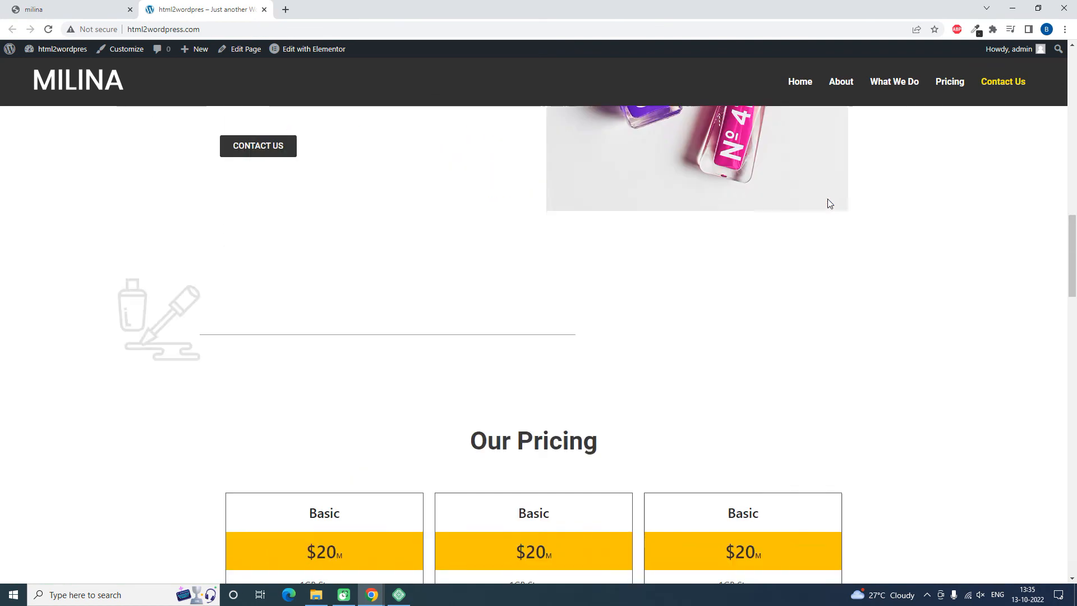
click(814, 85)
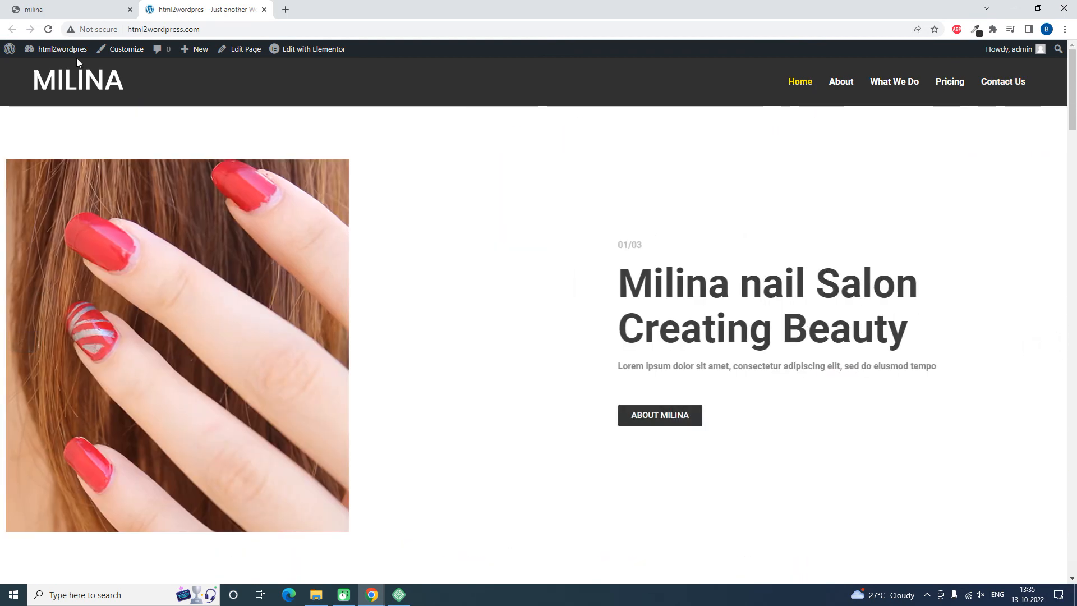
Go to the WordPress dashboard and open the list of saved Elementor templates.
mouse_move(77, 61)
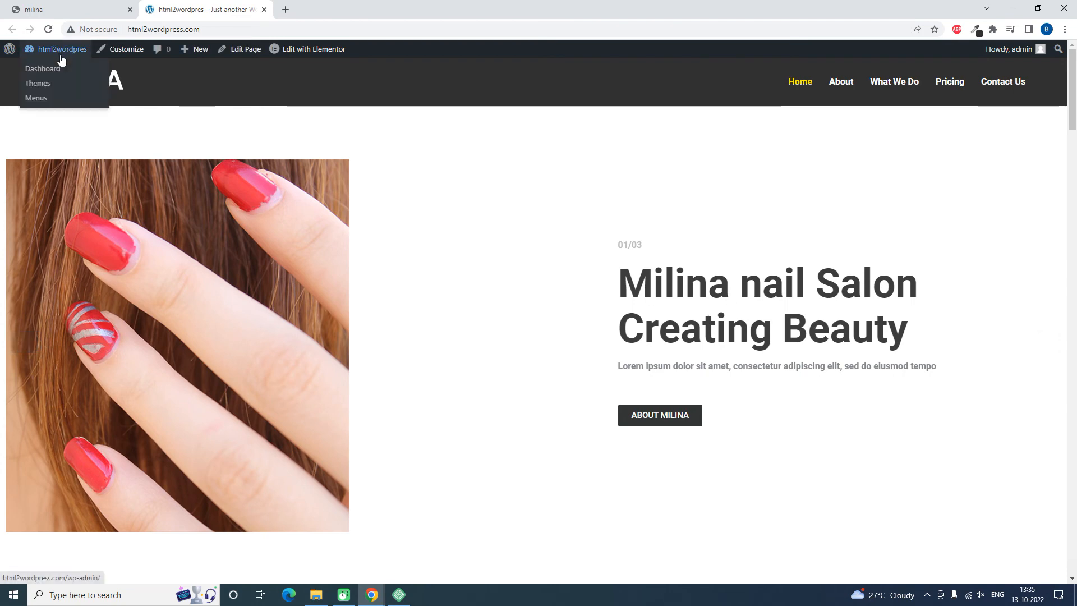
click(55, 70)
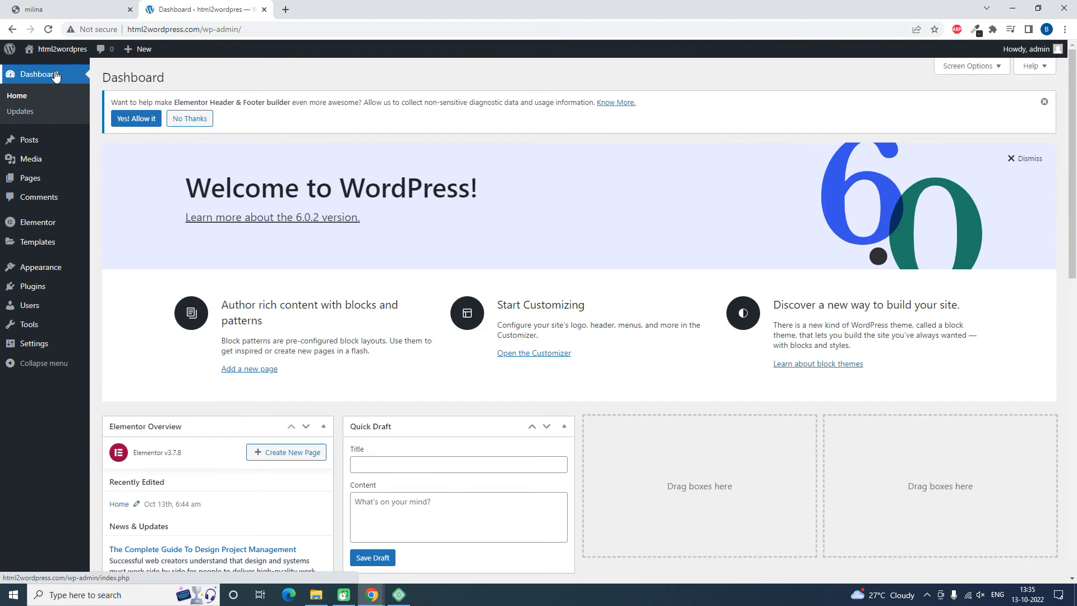
scroll(131, 217, down, 1)
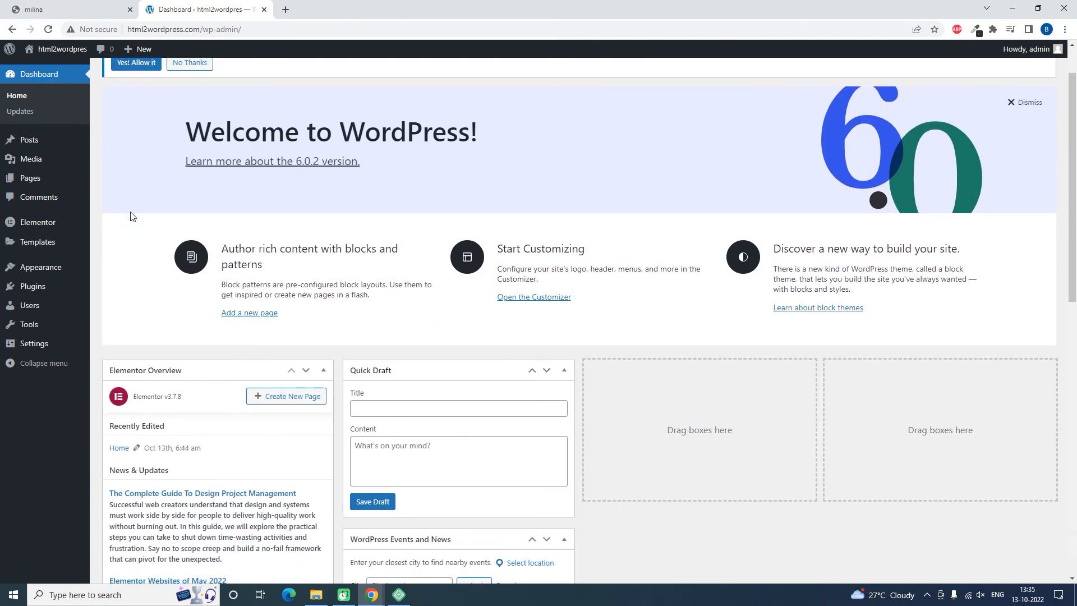
mouse_move(53, 226)
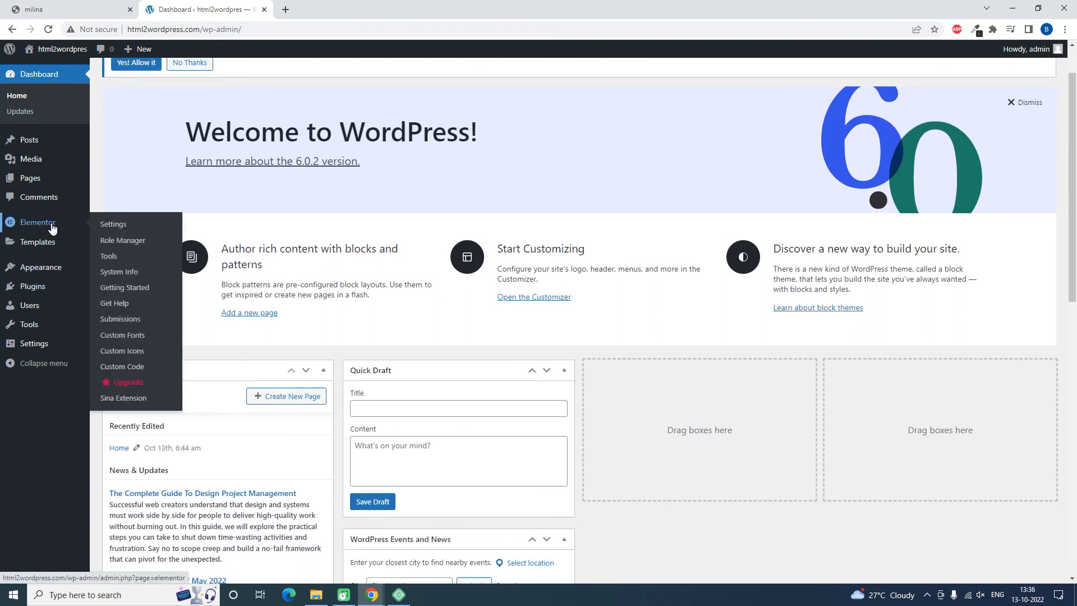
click(128, 246)
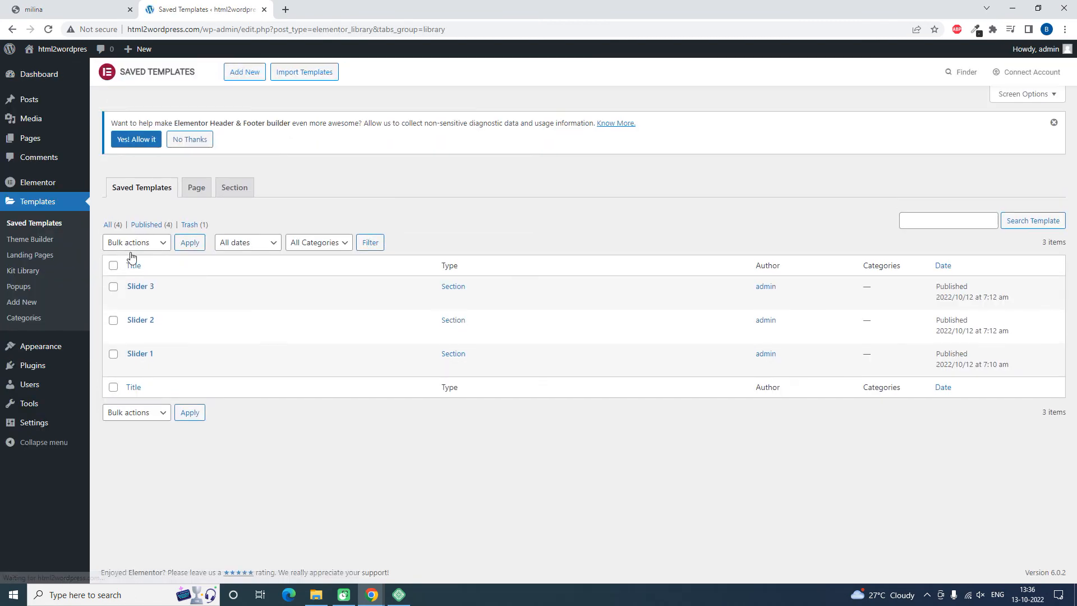
Open the Slider 1, Slider 2 and Slider 3 templates for editing with Elementor in separate browser tabs.
mouse_move(177, 360)
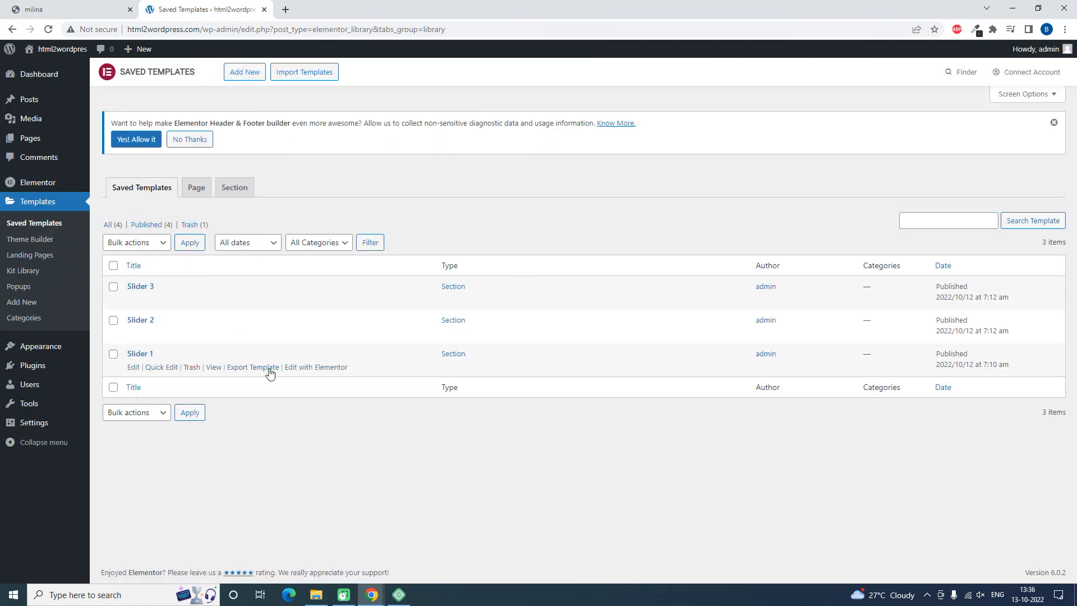
click(303, 368)
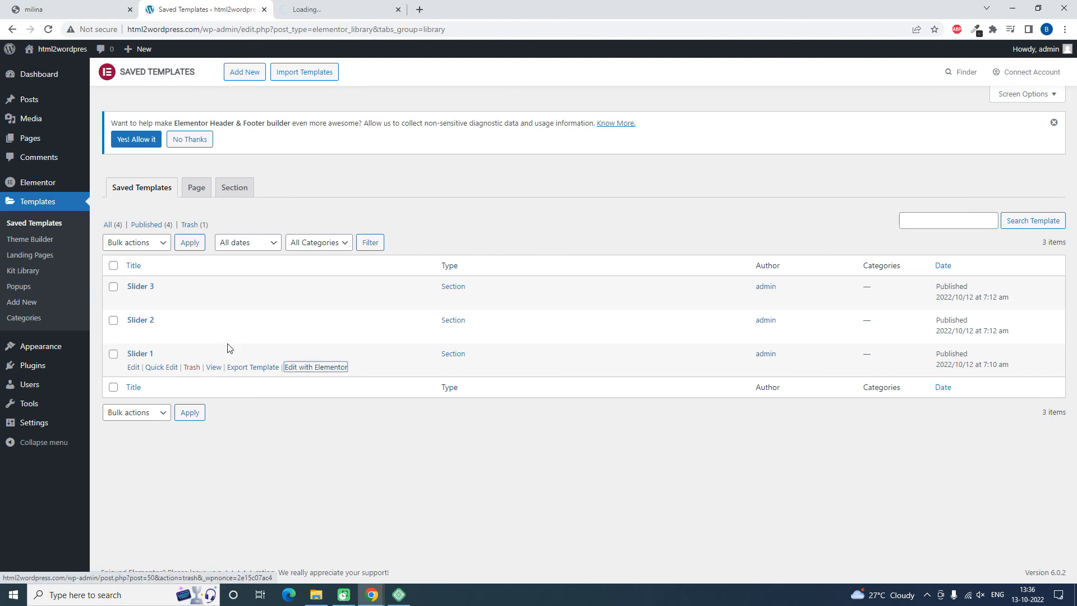
middle_click(310, 333)
middle_click(306, 301)
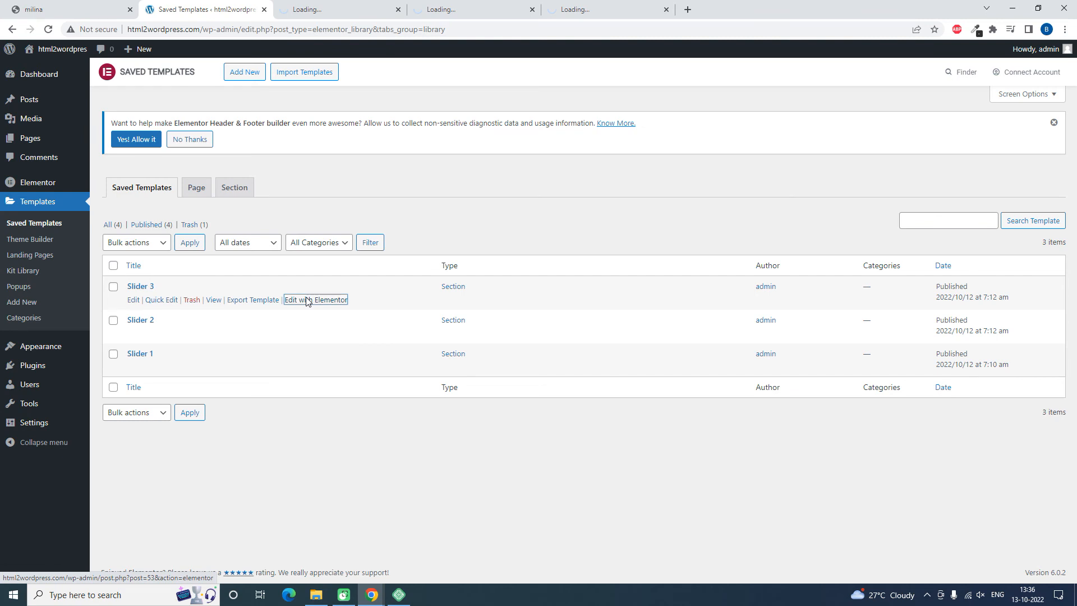
key(ctrl+Tab)
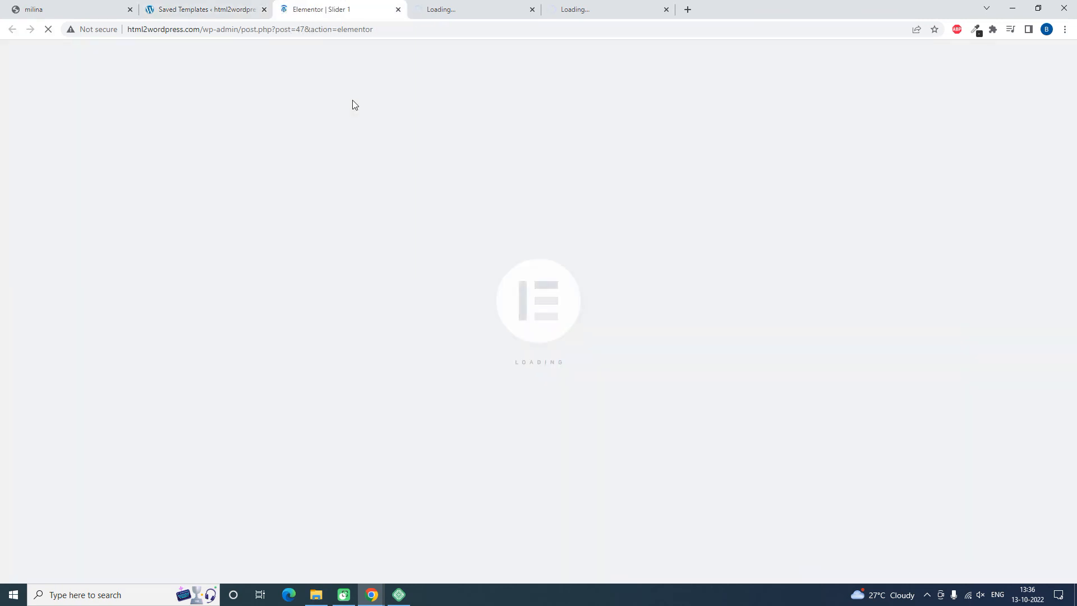
click(498, 7)
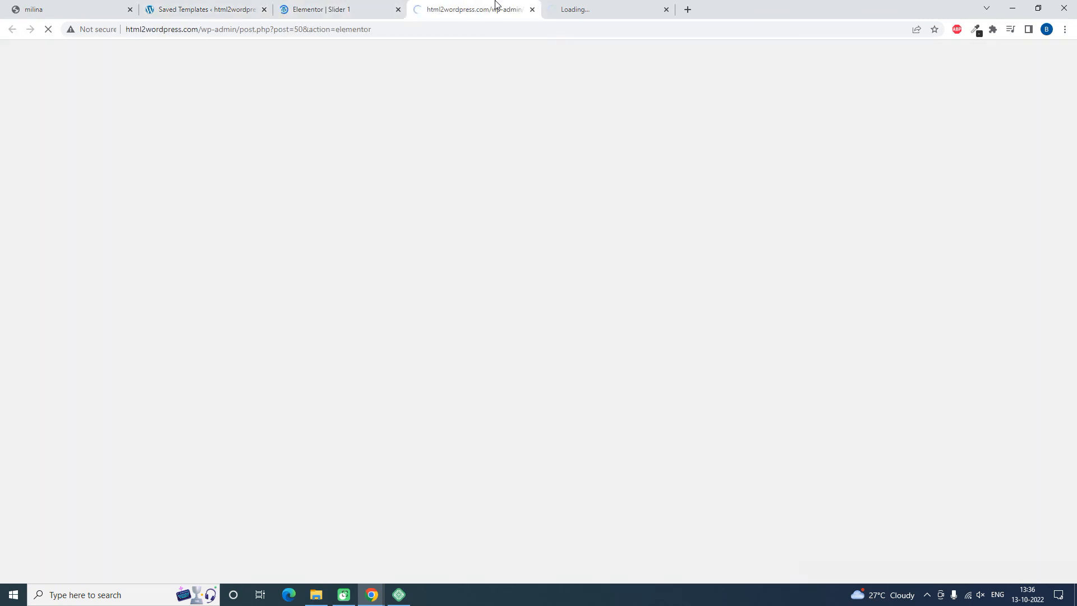
Switch to the Slider 1 template and show it in the mobile responsive preview.
click(599, 6)
click(324, 5)
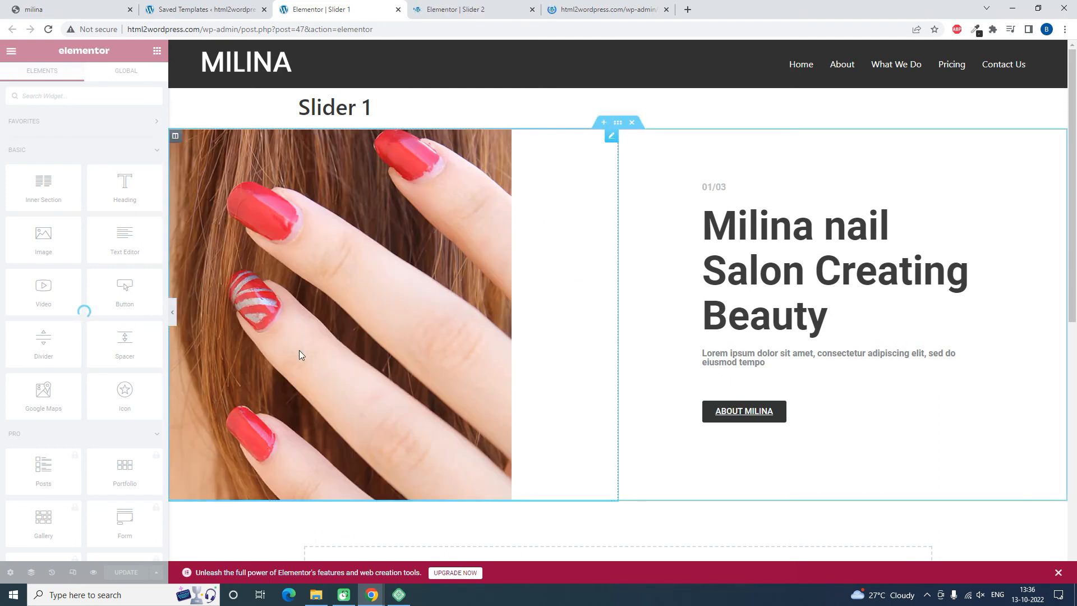
click(74, 572)
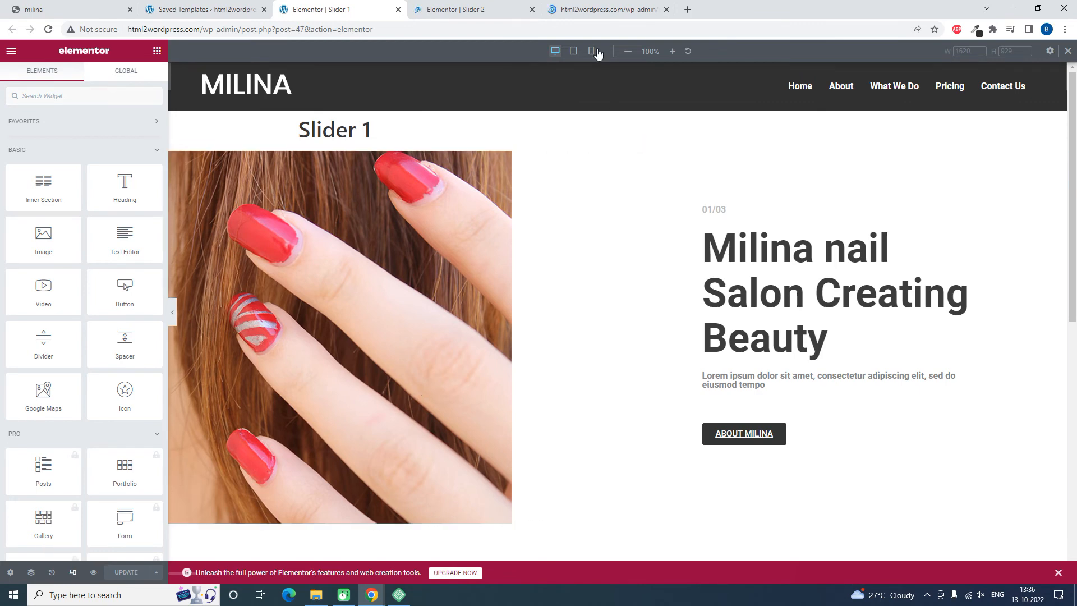
click(591, 51)
scroll(632, 349, down, 4)
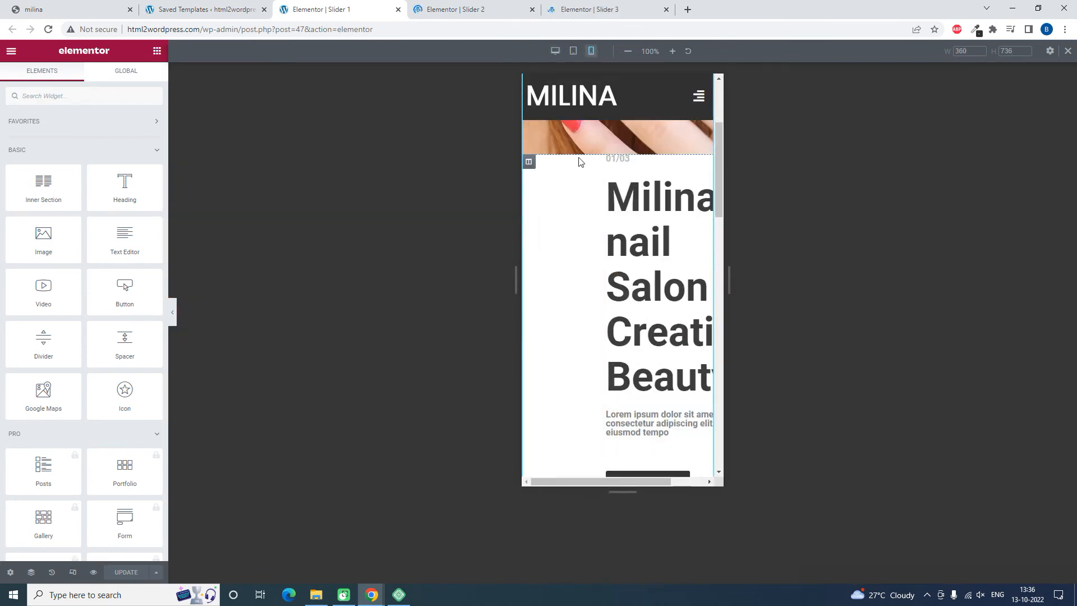
Unlink the Slider 1 text column's mobile margins and set the left and right margins to 20 px.
click(529, 162)
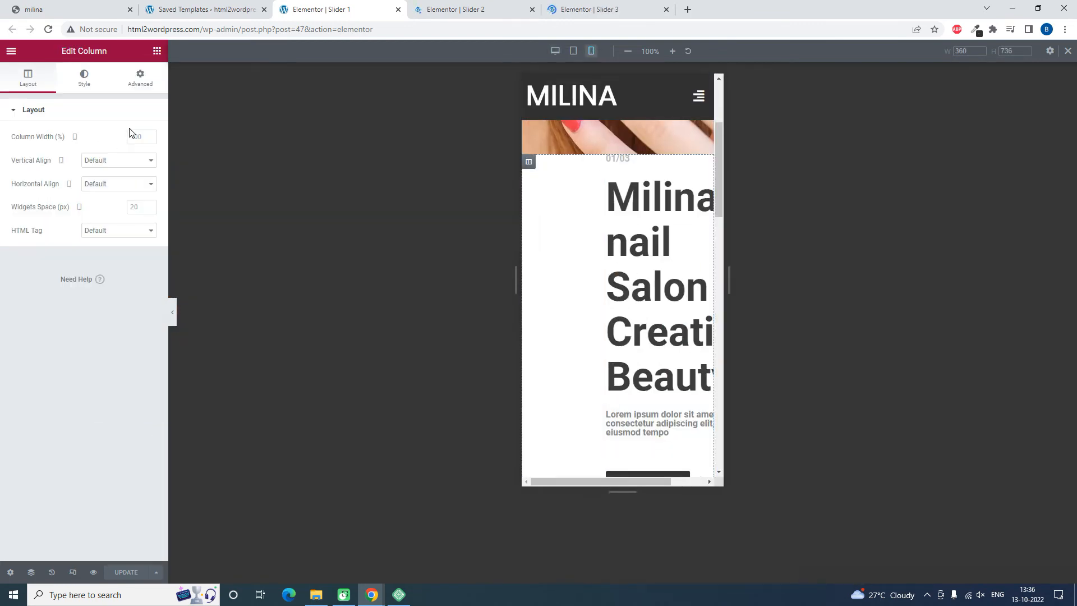
click(142, 77)
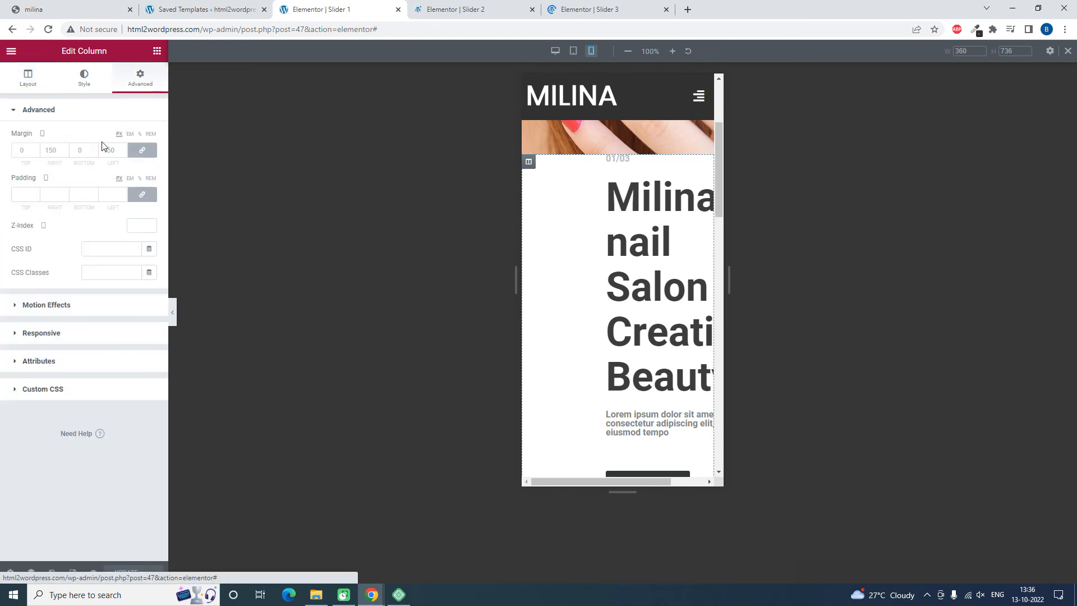
click(143, 151)
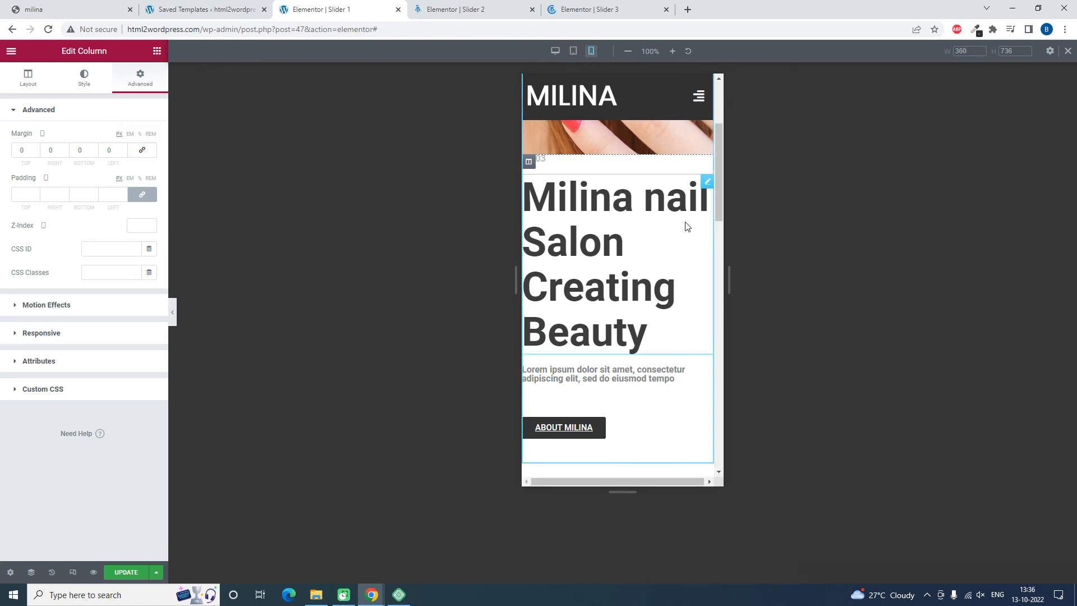
double_click(109, 150)
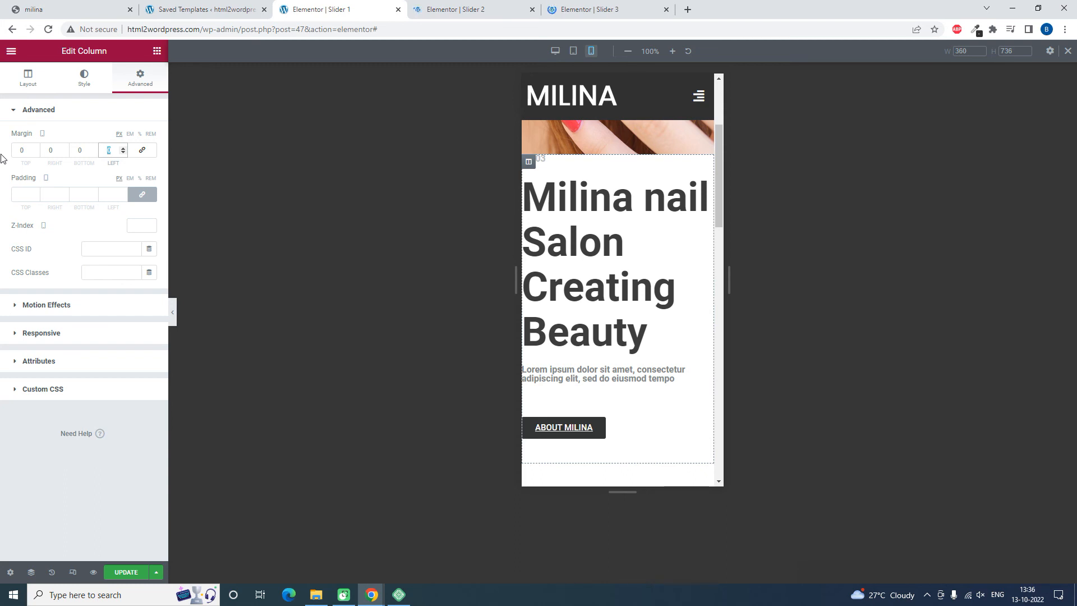
text(20)
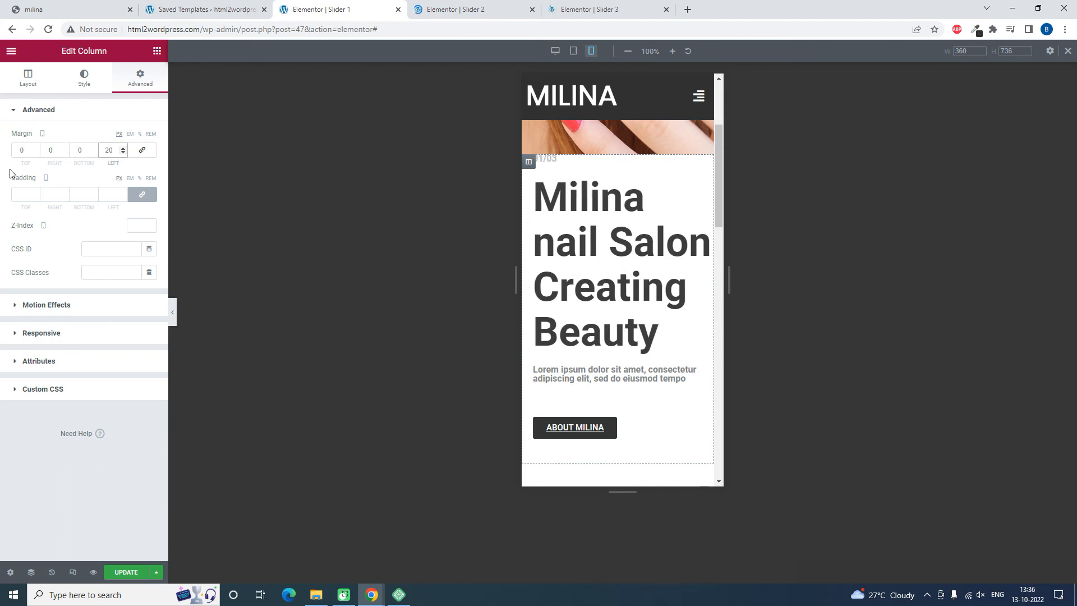
double_click(54, 150)
text(2)
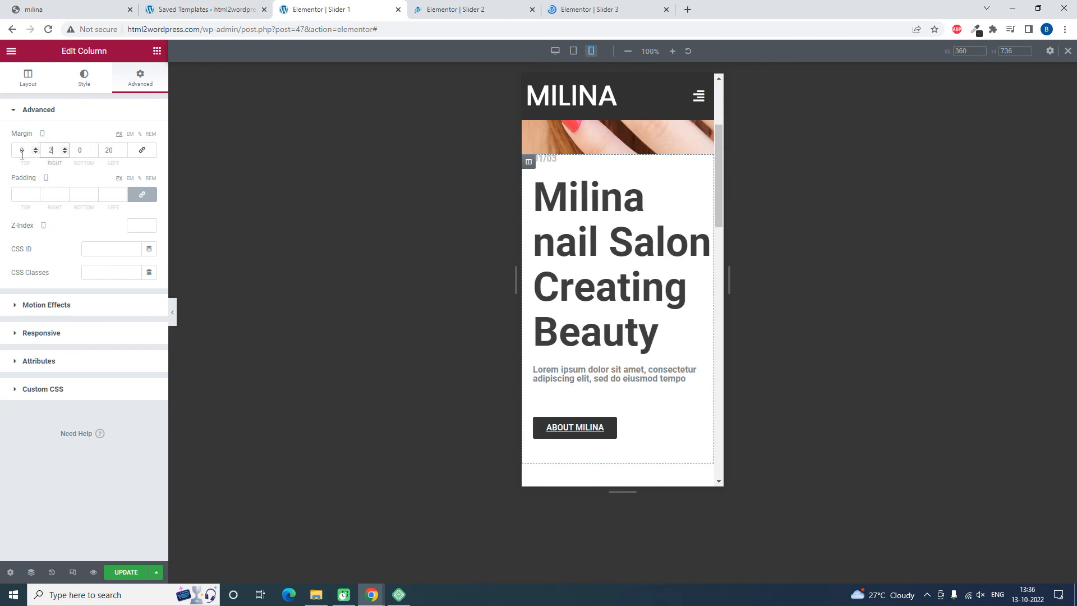
text(0)
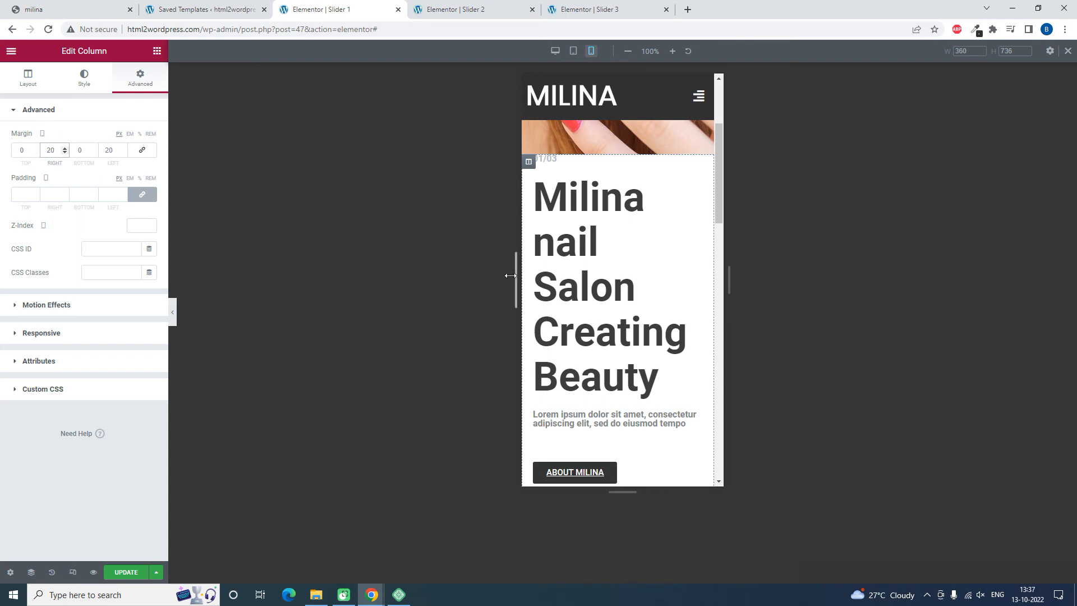
Set the text column's mobile top and bottom margins to 50 px.
scroll(628, 298, down, 2)
scroll(630, 300, up, 1)
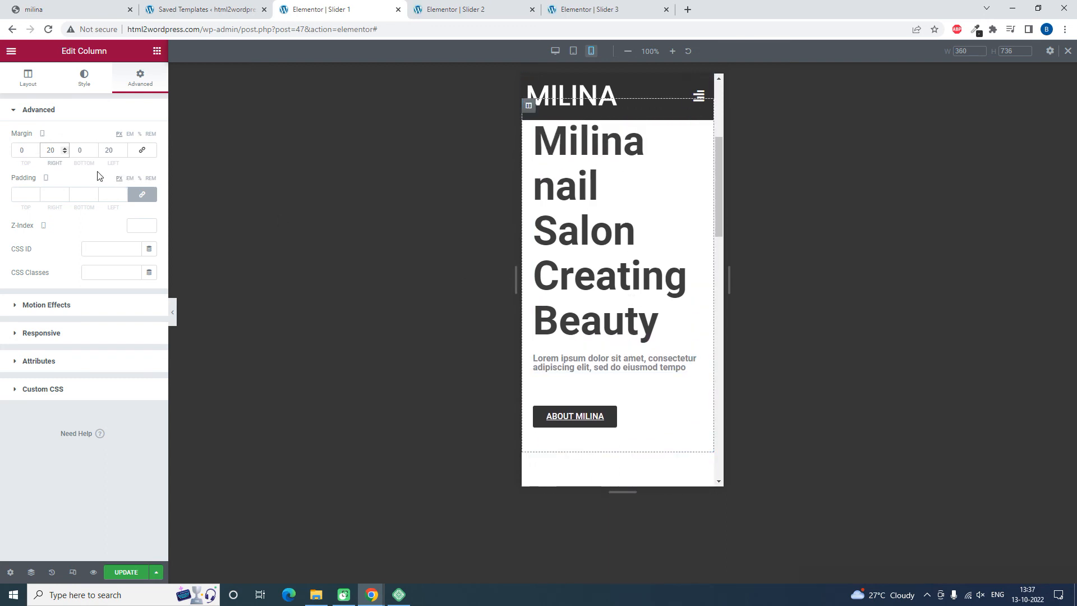
double_click(31, 150)
text(50)
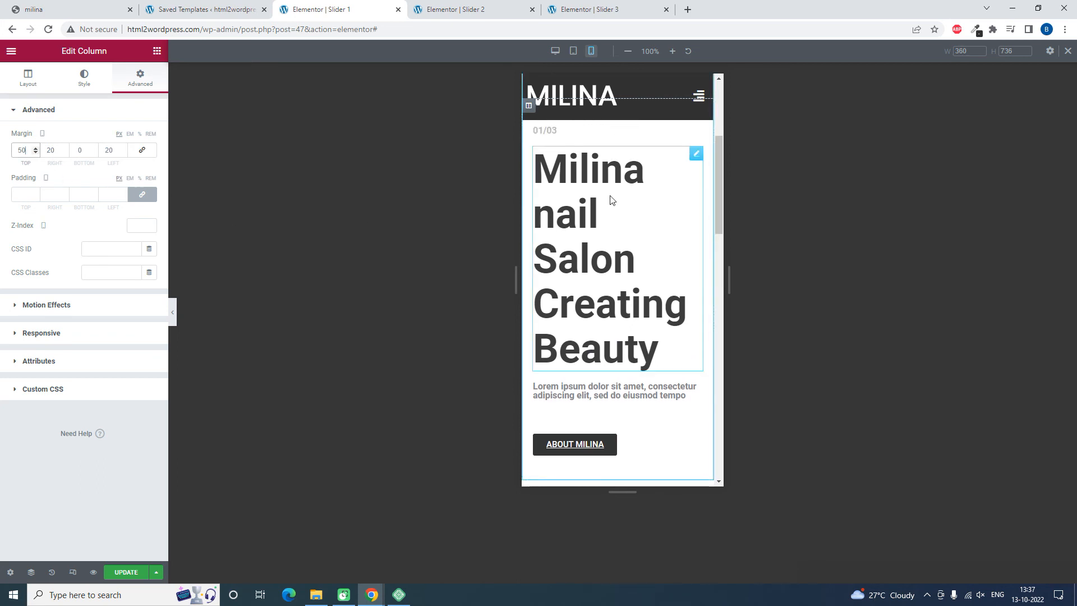
scroll(576, 247, down, 5)
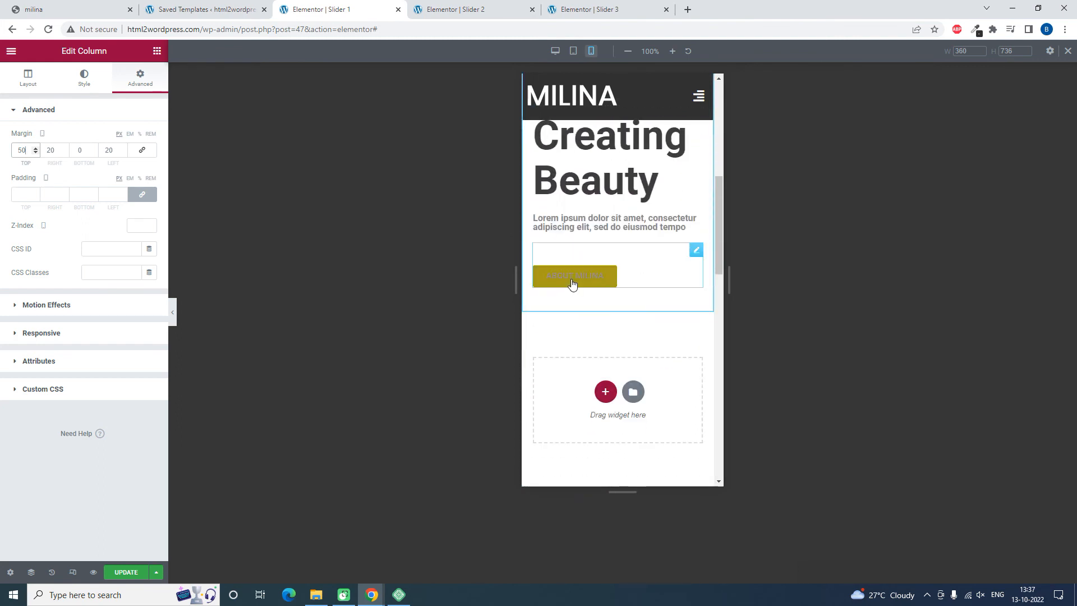
click(75, 150)
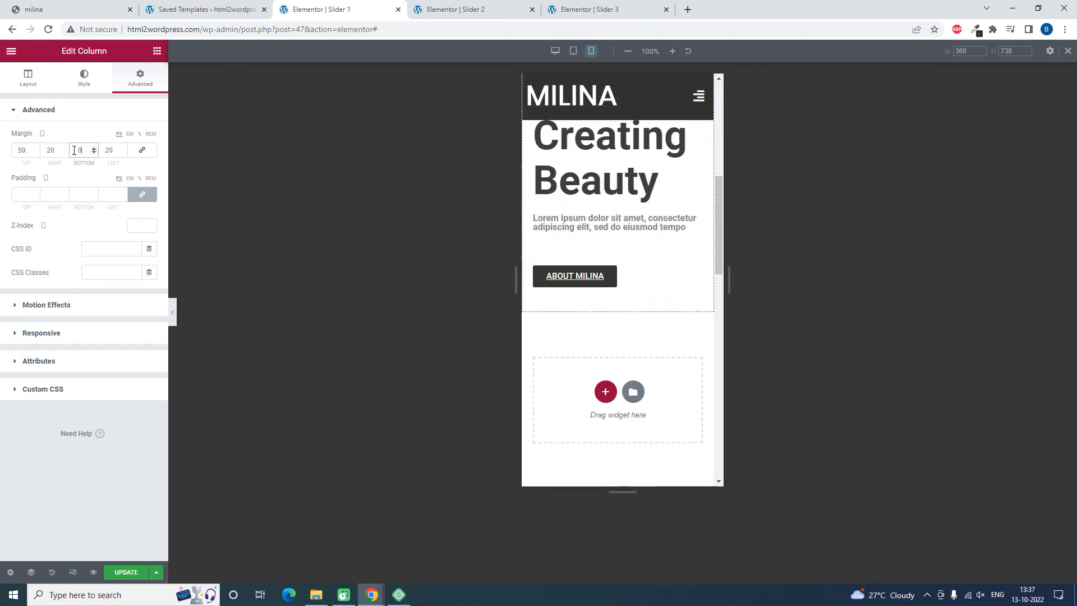
text(50)
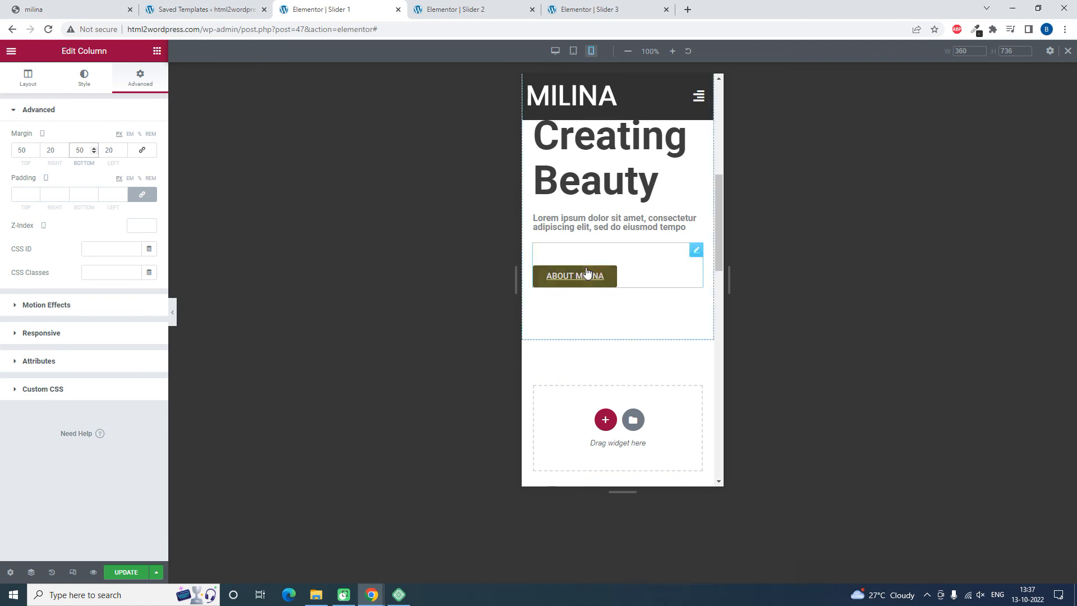
scroll(587, 272, up, 4)
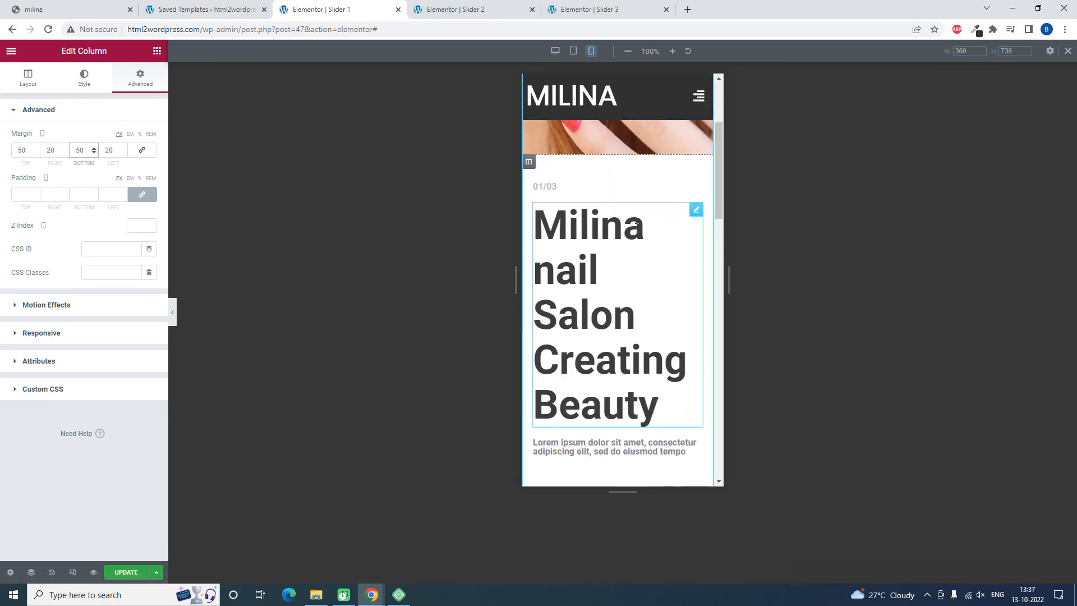
In the tablet preview, unlink the text column's margins, set left and right to 20 px, and save the Slider 1 template.
click(574, 51)
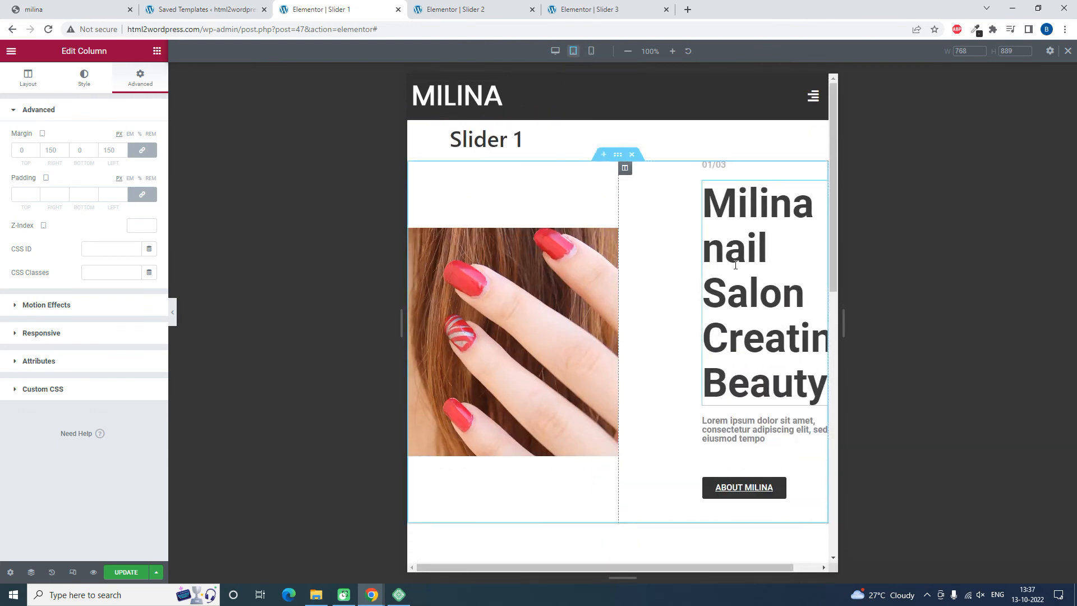
click(144, 150)
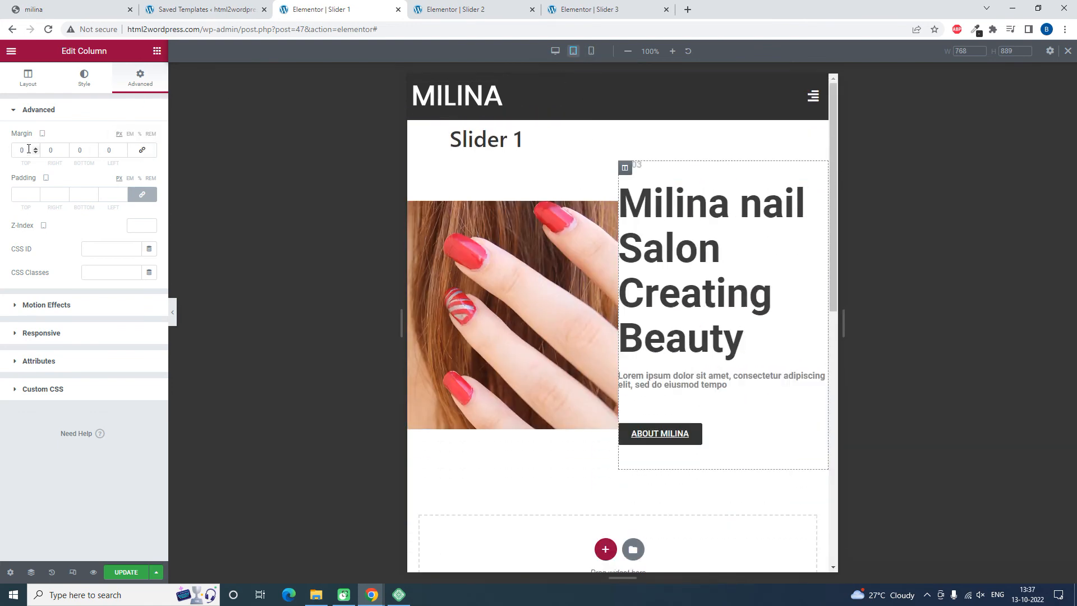
drag(58, 150, 1, 151)
text(20)
key(Tab)
key(Tab)
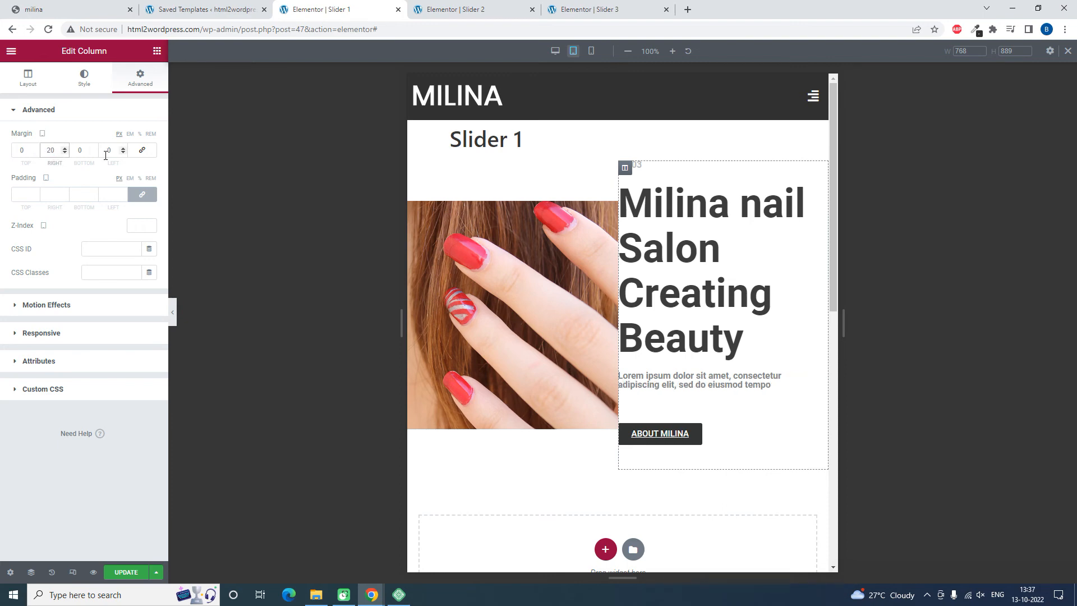
text(20)
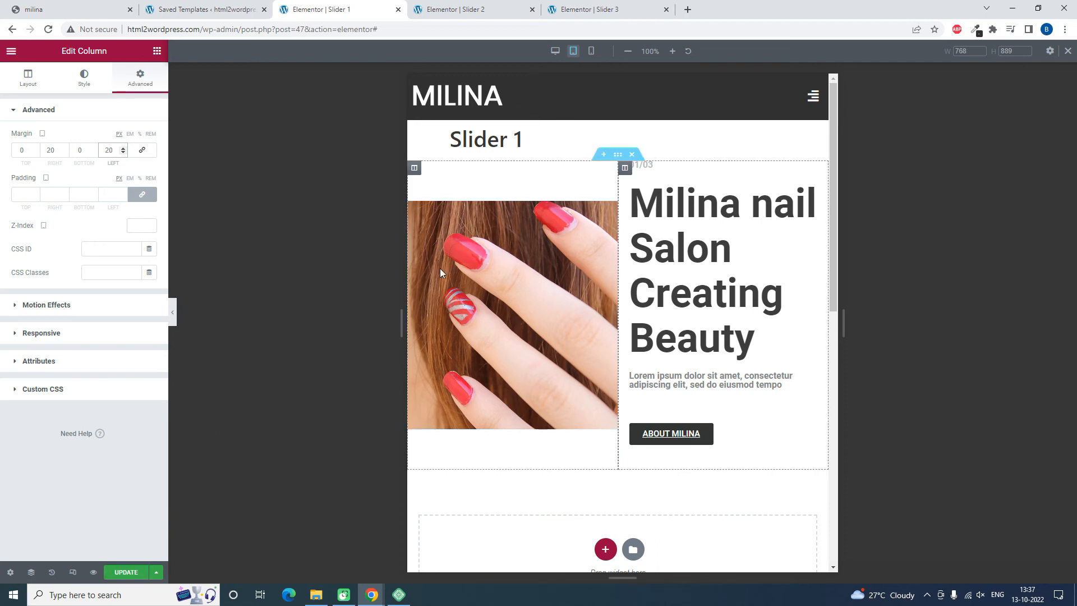
click(129, 573)
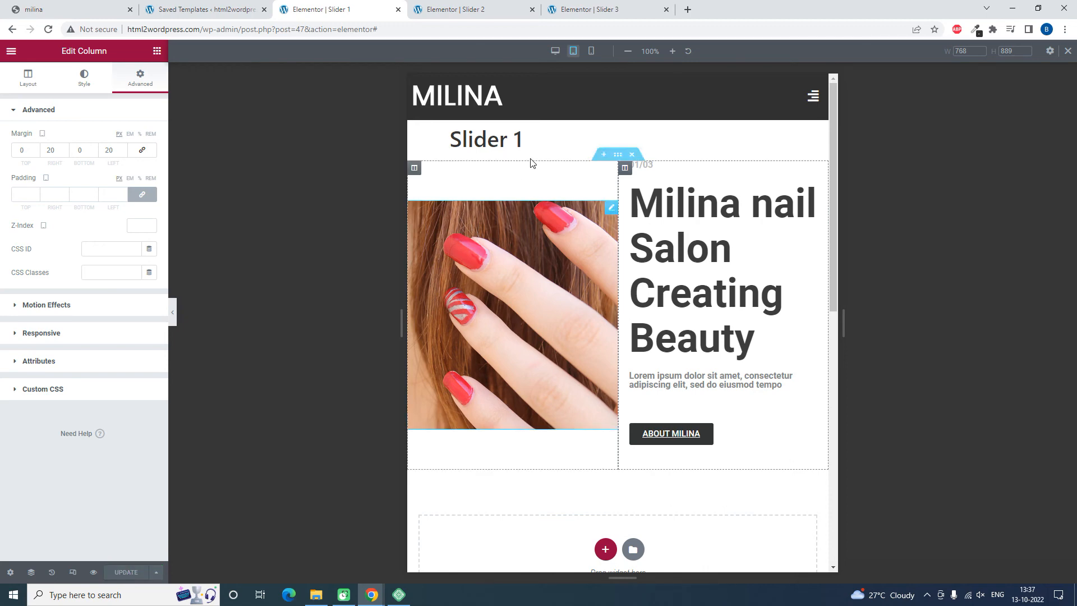
Copy the Slider 1 section and paste its style onto the section of the Slider 2 template.
right_click(624, 156)
click(647, 201)
click(456, 10)
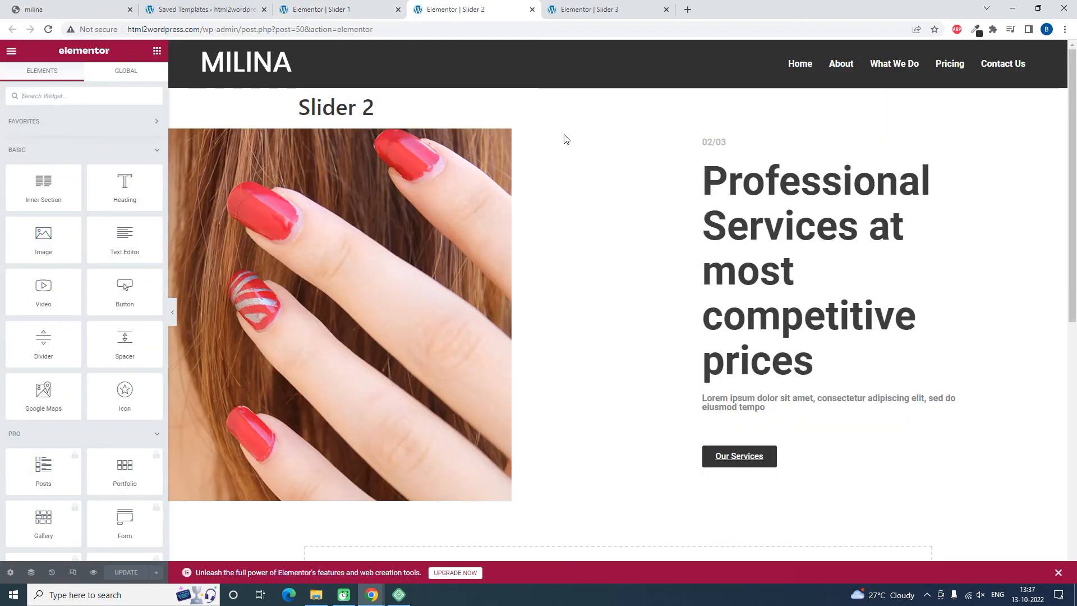
right_click(621, 124)
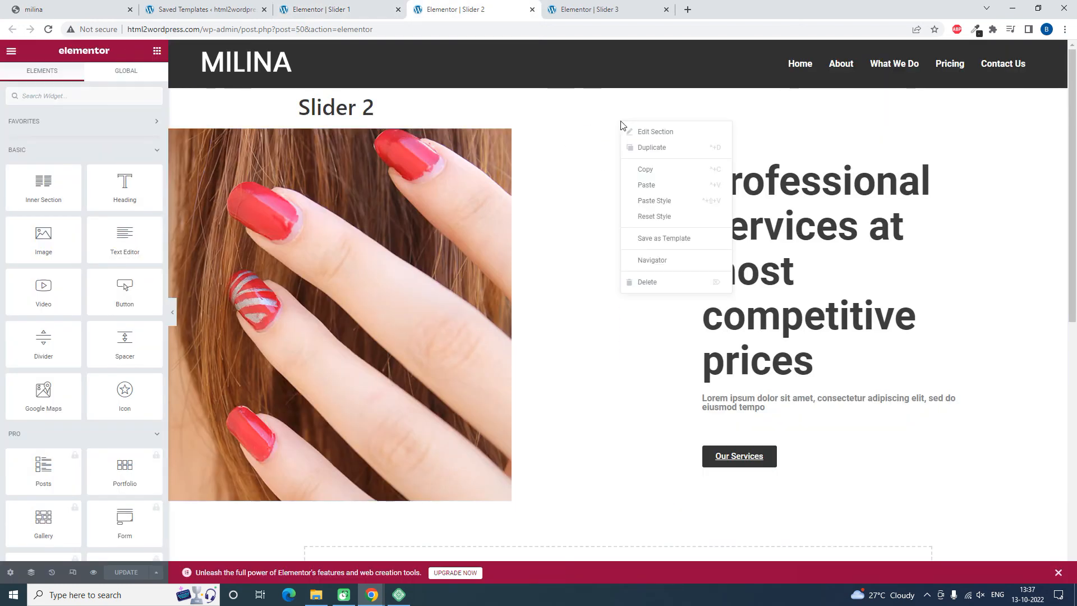
click(656, 200)
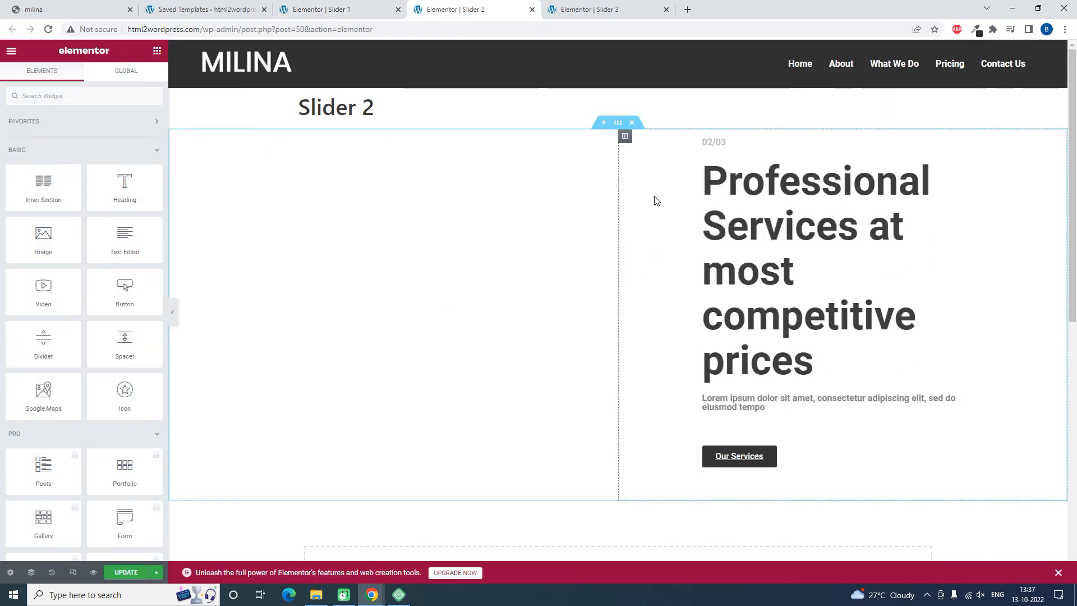
Paste the copied section style onto the Slider 3 section, then save and close that template.
click(589, 9)
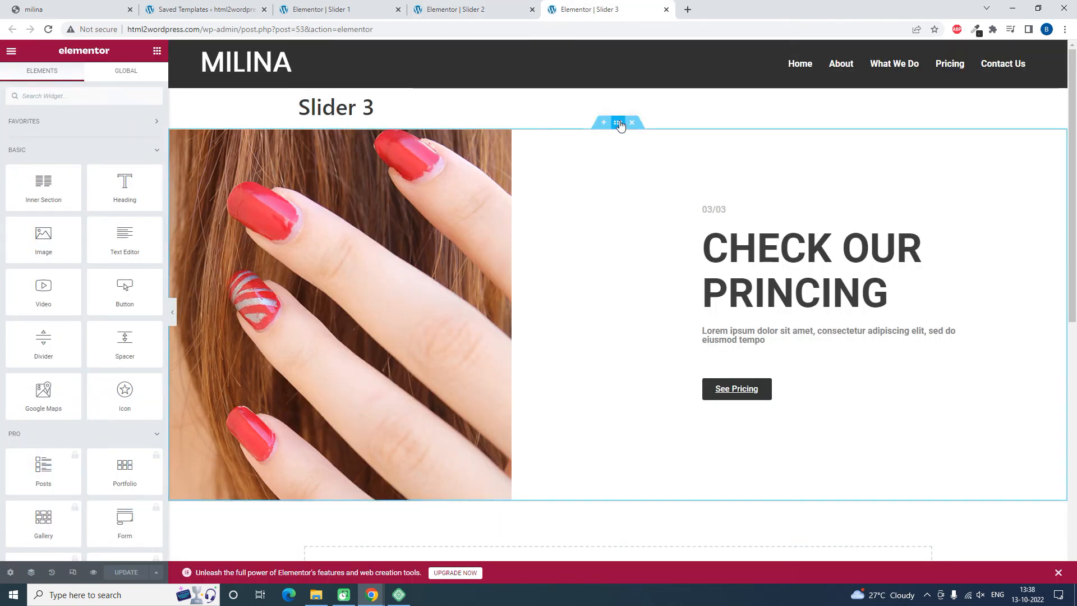
right_click(620, 125)
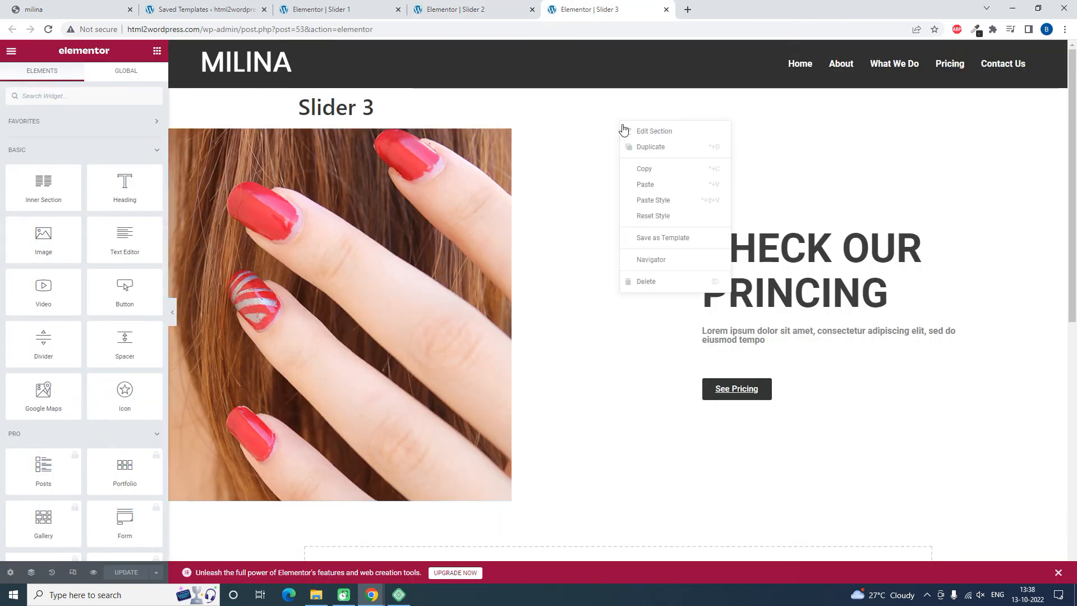
click(678, 202)
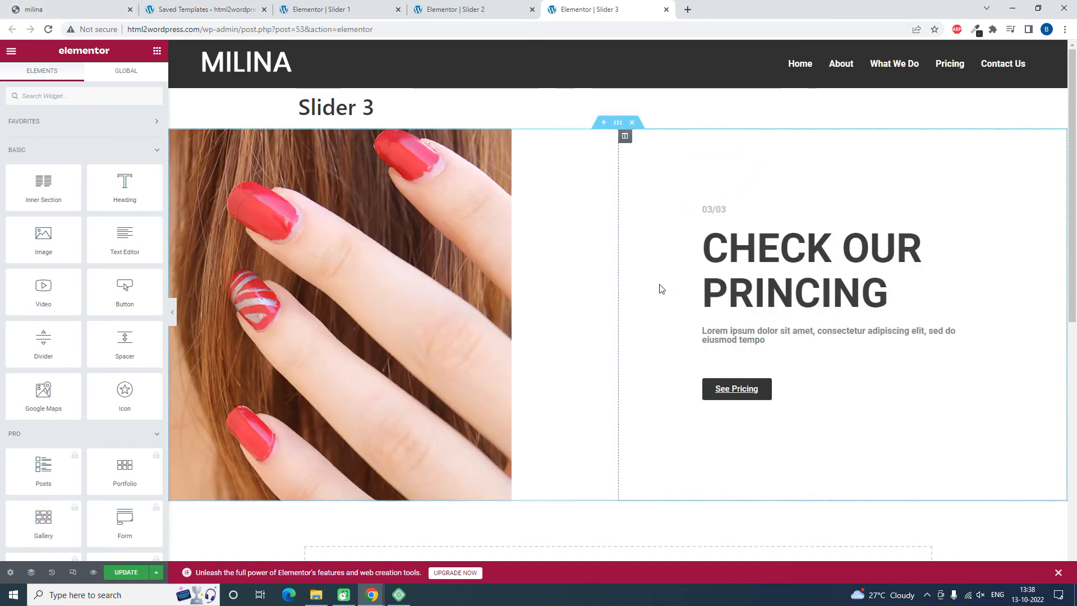
click(116, 575)
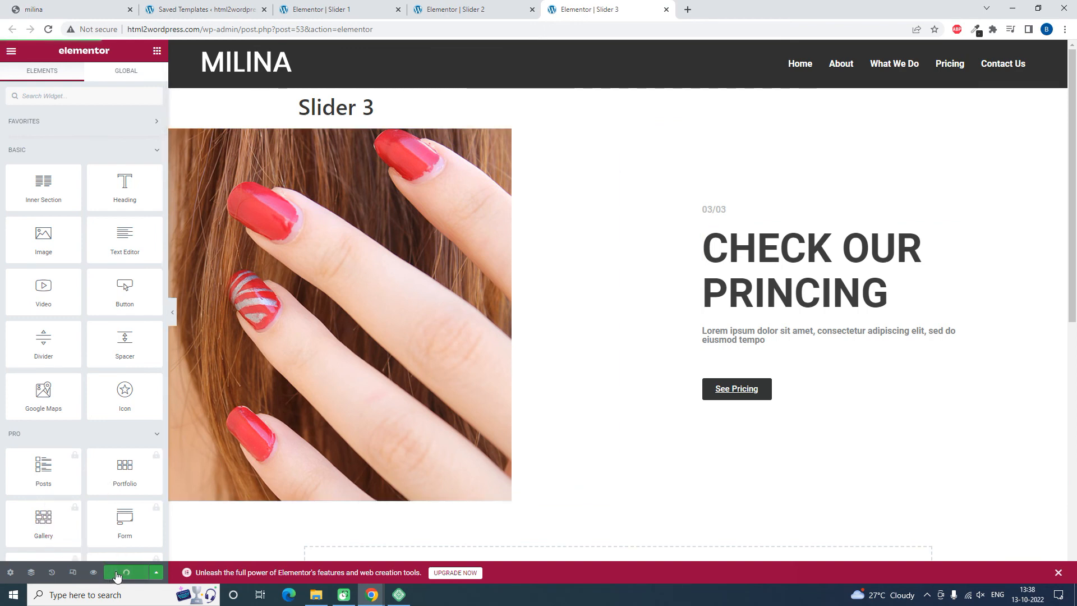
click(667, 10)
Save the Slider 2 template and close the Slider 2 and Slider 1 editor tabs.
click(127, 578)
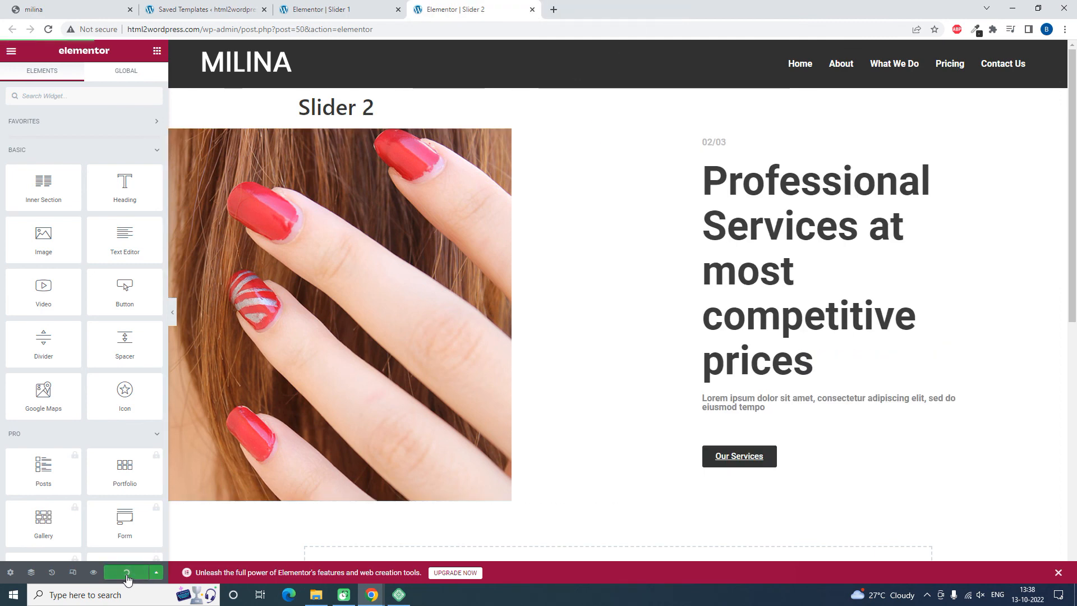
click(530, 9)
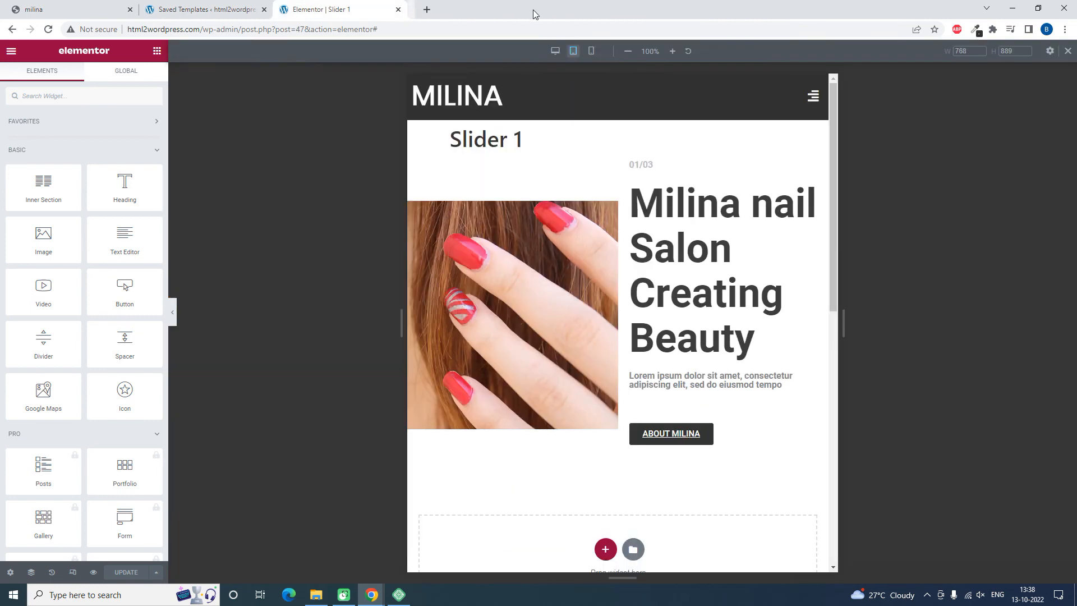
click(398, 9)
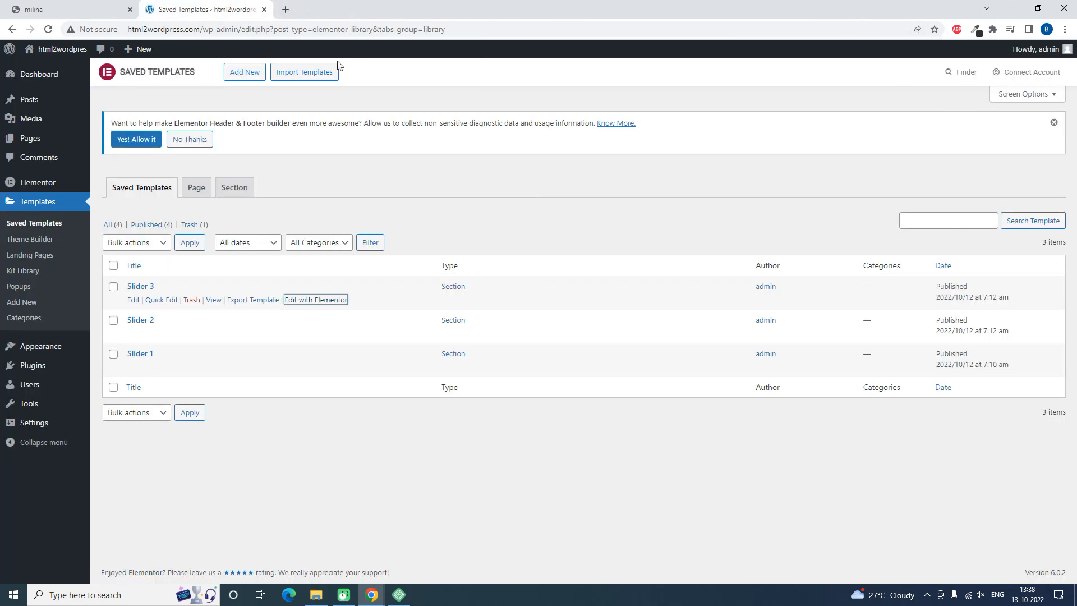
Open the published site, examine the hero slider and the content below, and check it against the original milina HTML page.
click(45, 53)
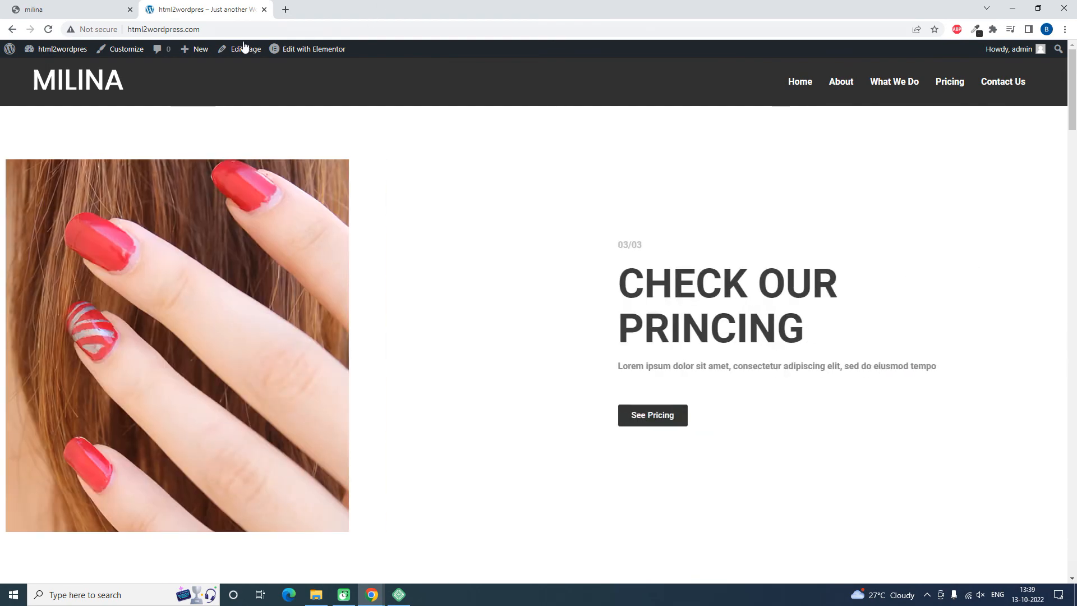
scroll(395, 288, down, 1)
scroll(396, 288, down, 5)
scroll(395, 288, up, 6)
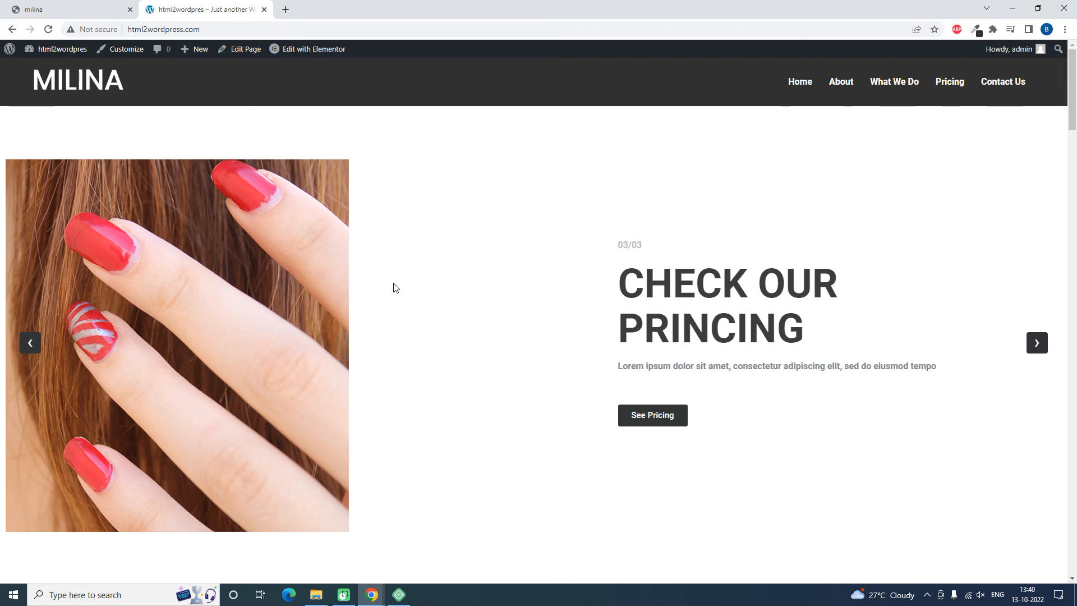
click(70, 8)
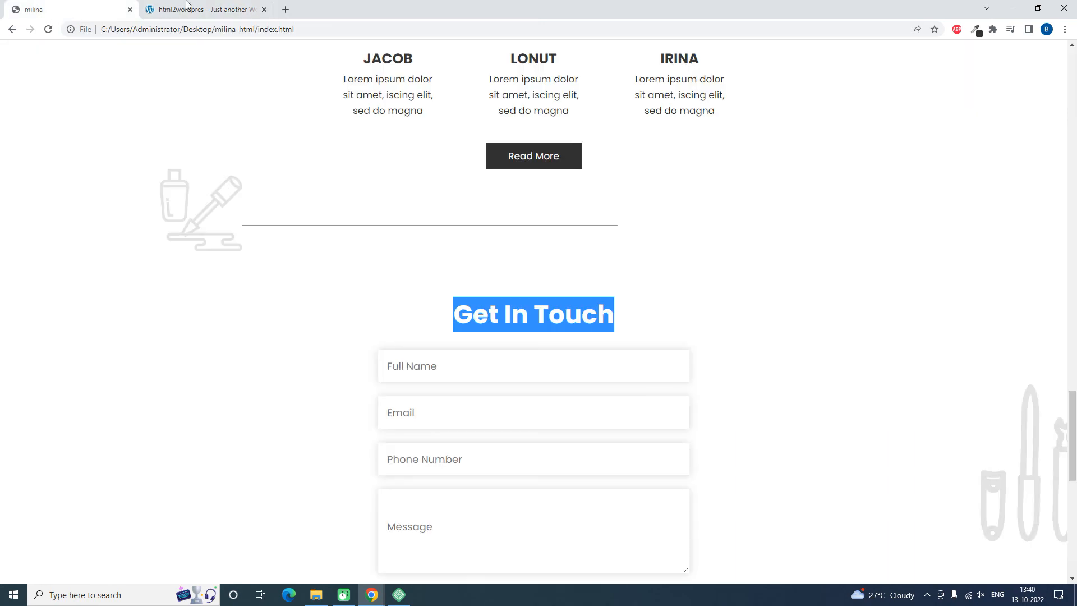
click(201, 11)
Open the WordPress dashboard and bring up the ongoing experiments in Elementor's settings.
mouse_move(45, 49)
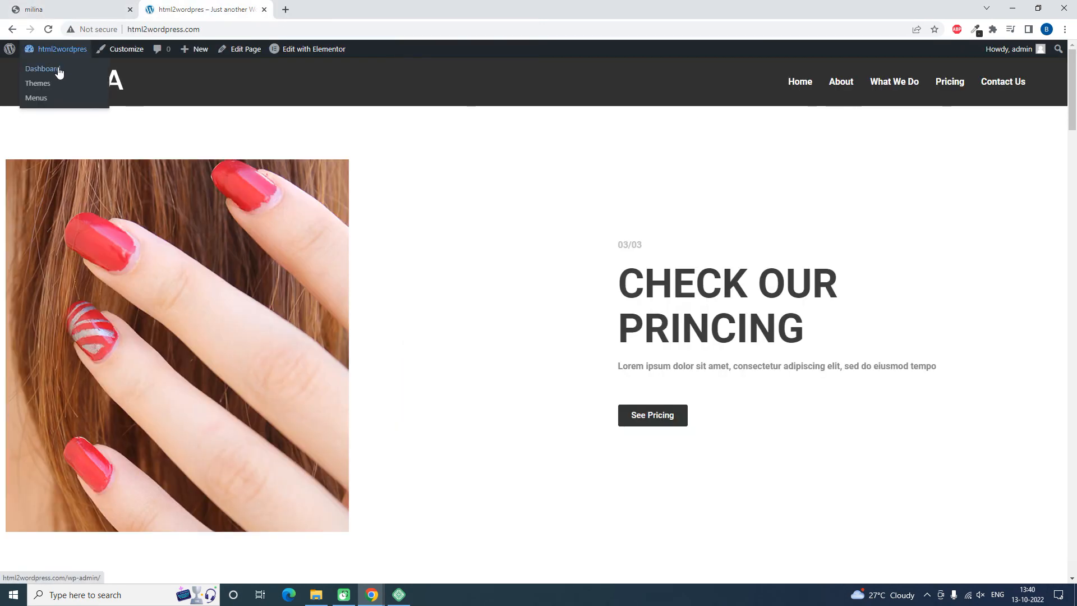
click(59, 69)
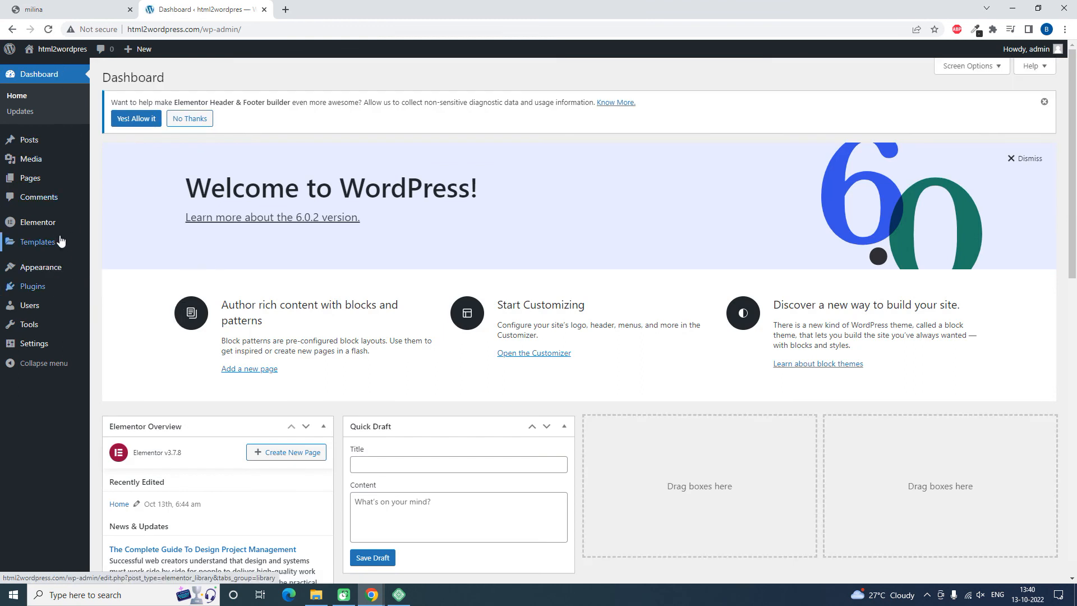
mouse_move(57, 229)
click(117, 225)
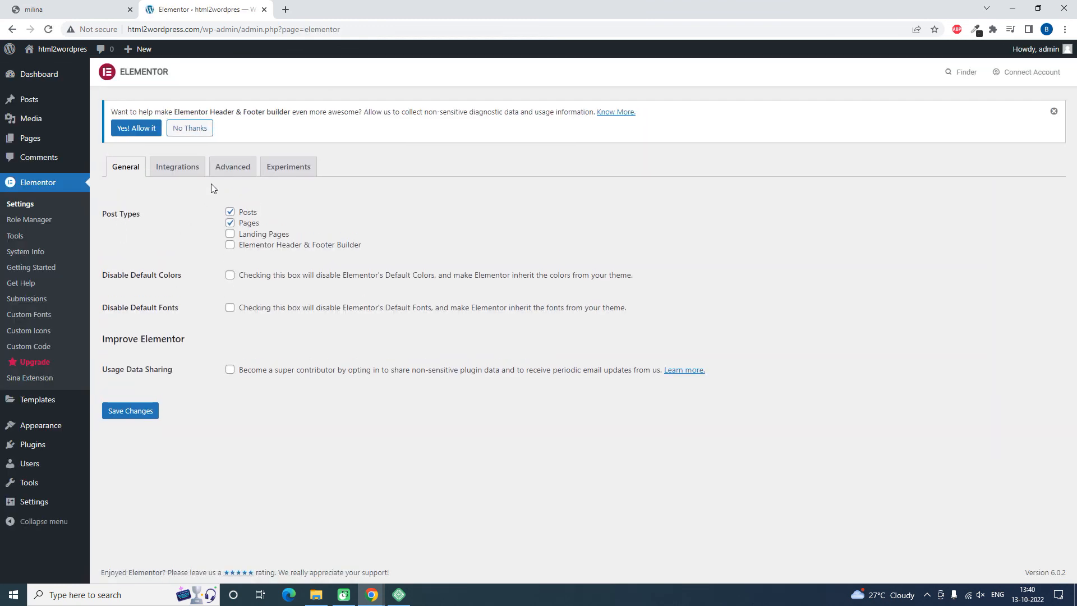
click(288, 168)
scroll(308, 216, down, 2)
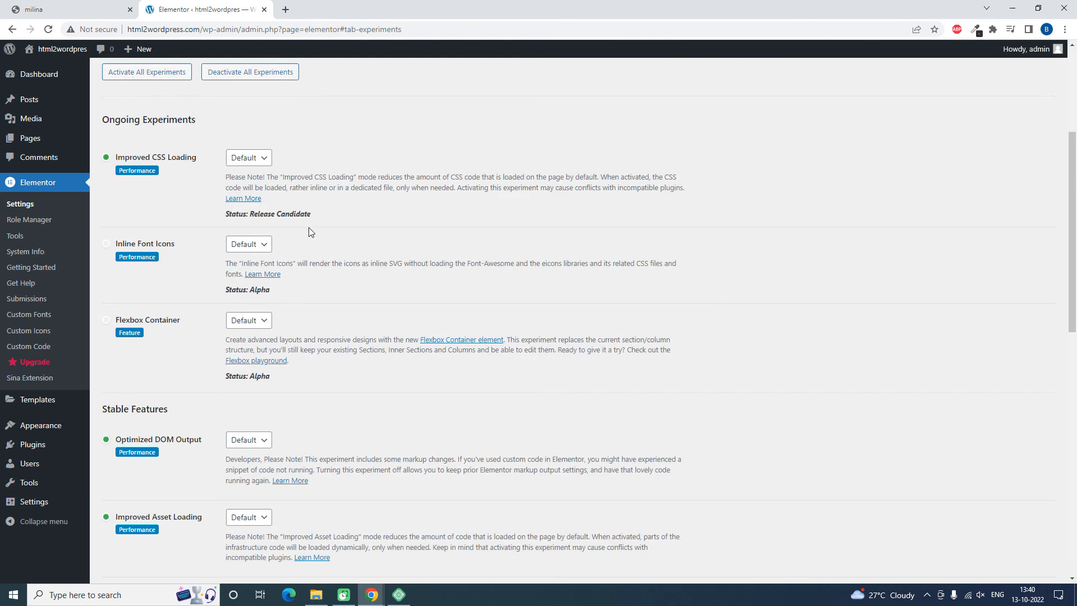
Look at the state options for the Flexbox Container experiment without changing it, and glance back at the original milina page.
click(258, 320)
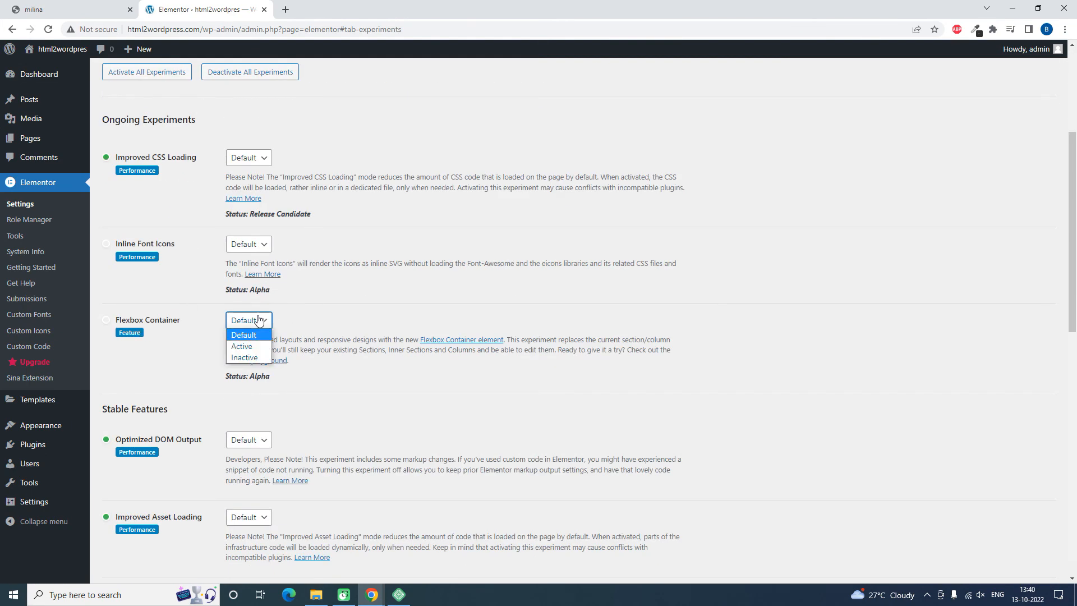
click(283, 319)
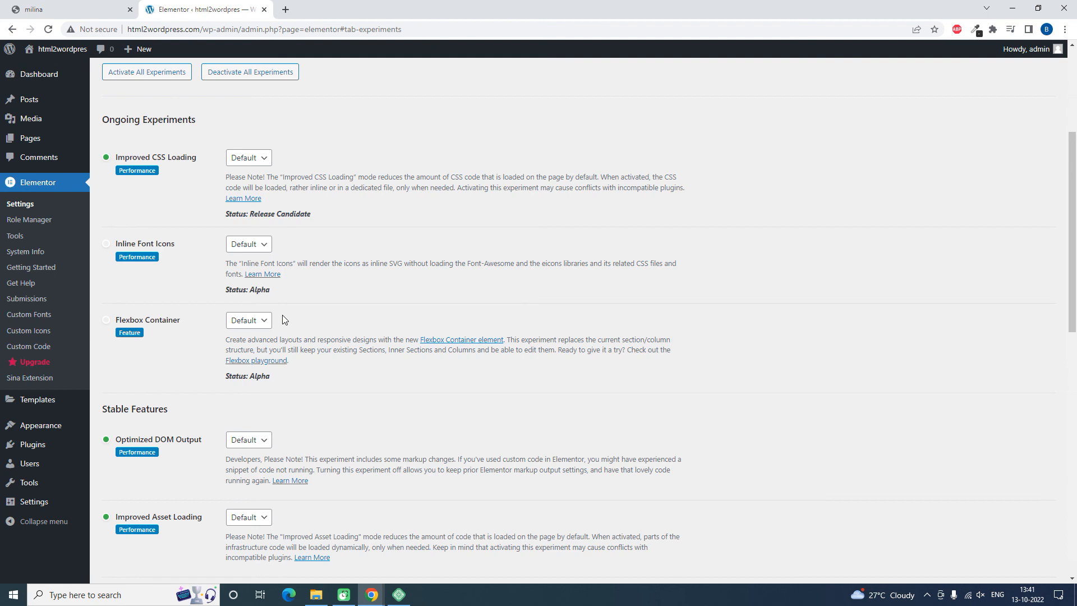
click(78, 3)
click(144, 7)
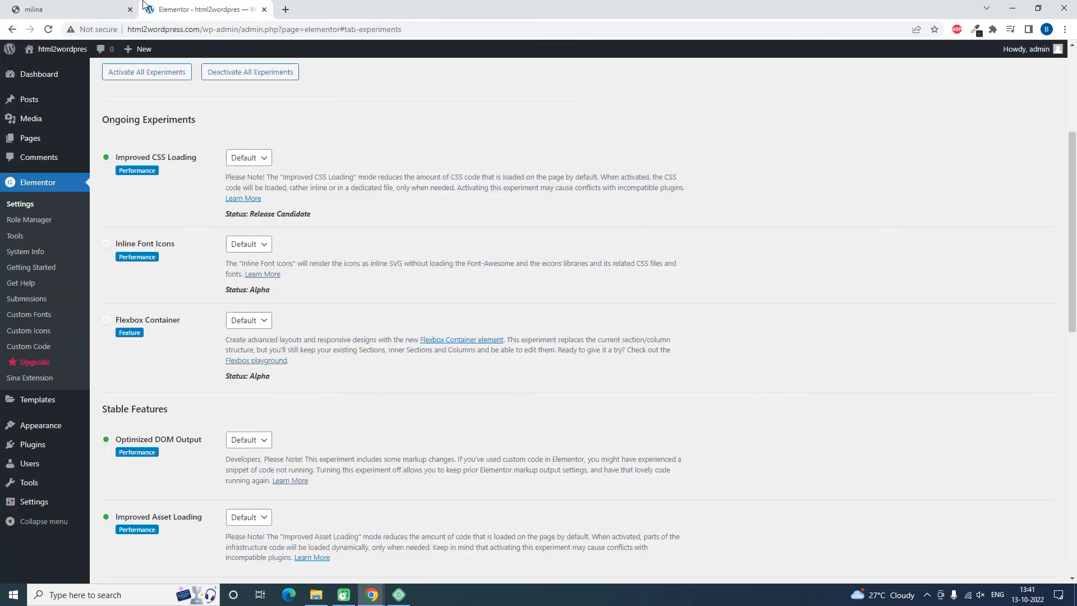